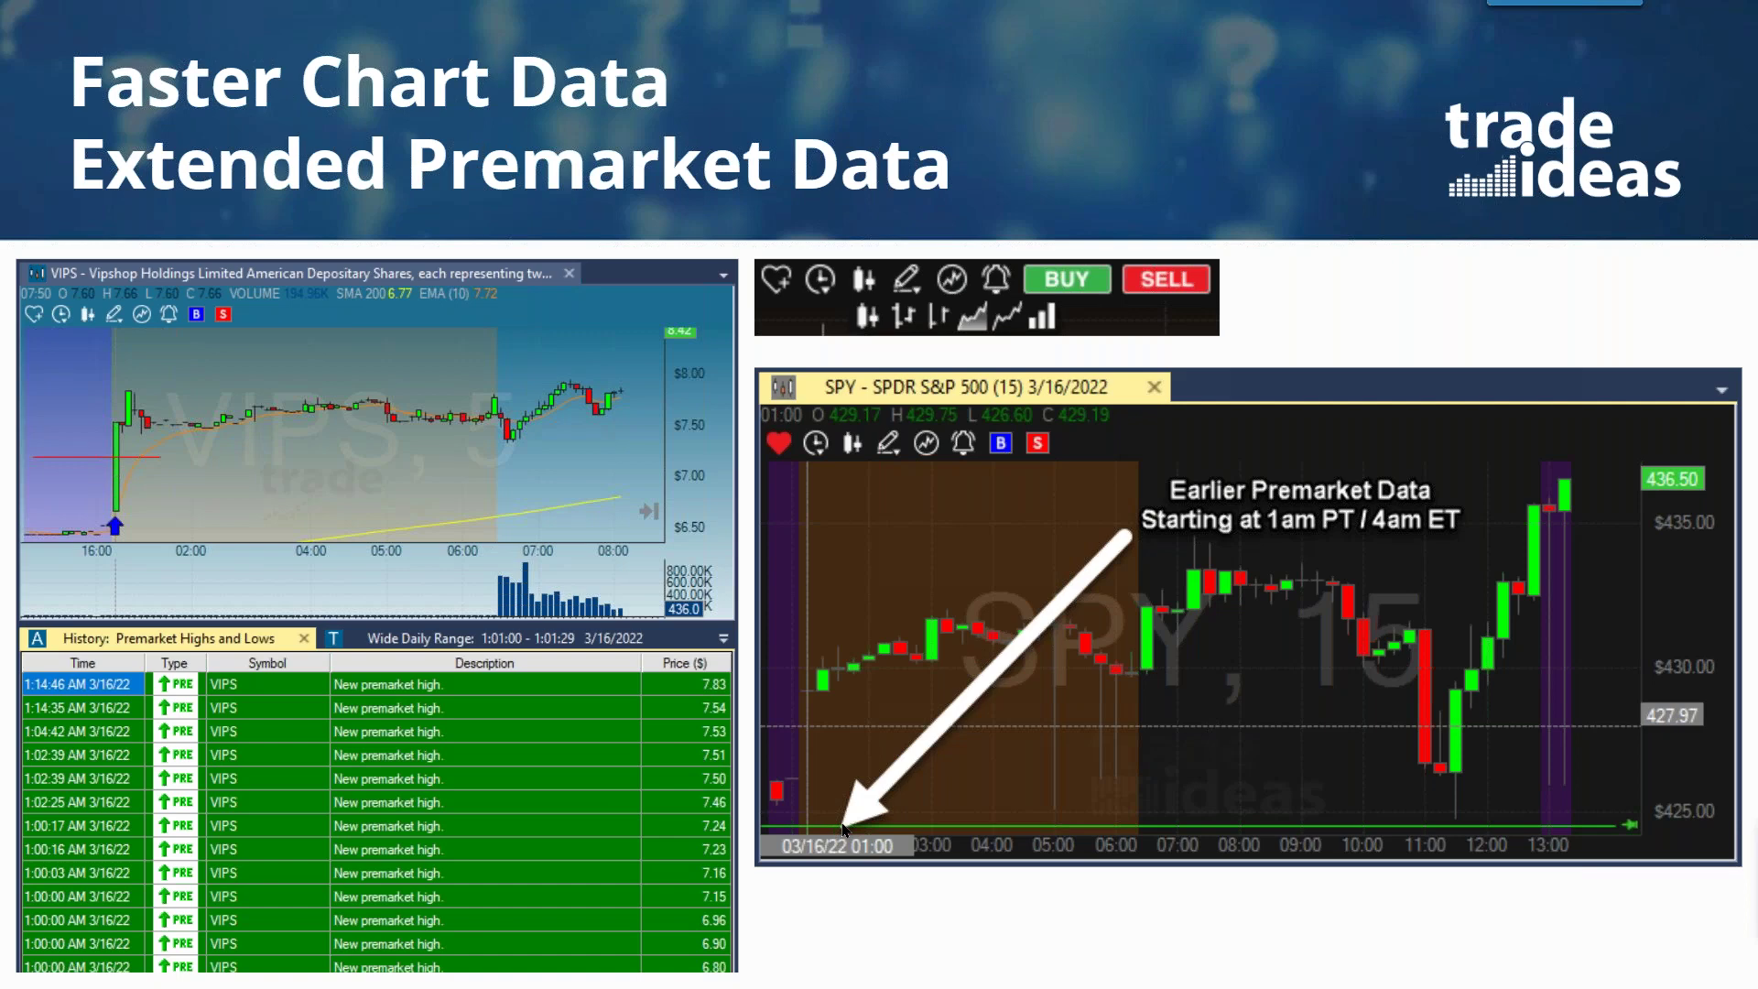
- Page through the remaining presentation slides, end the slideshow and move the presentation window aside to reveal the trading workspace
click(1126, 116)
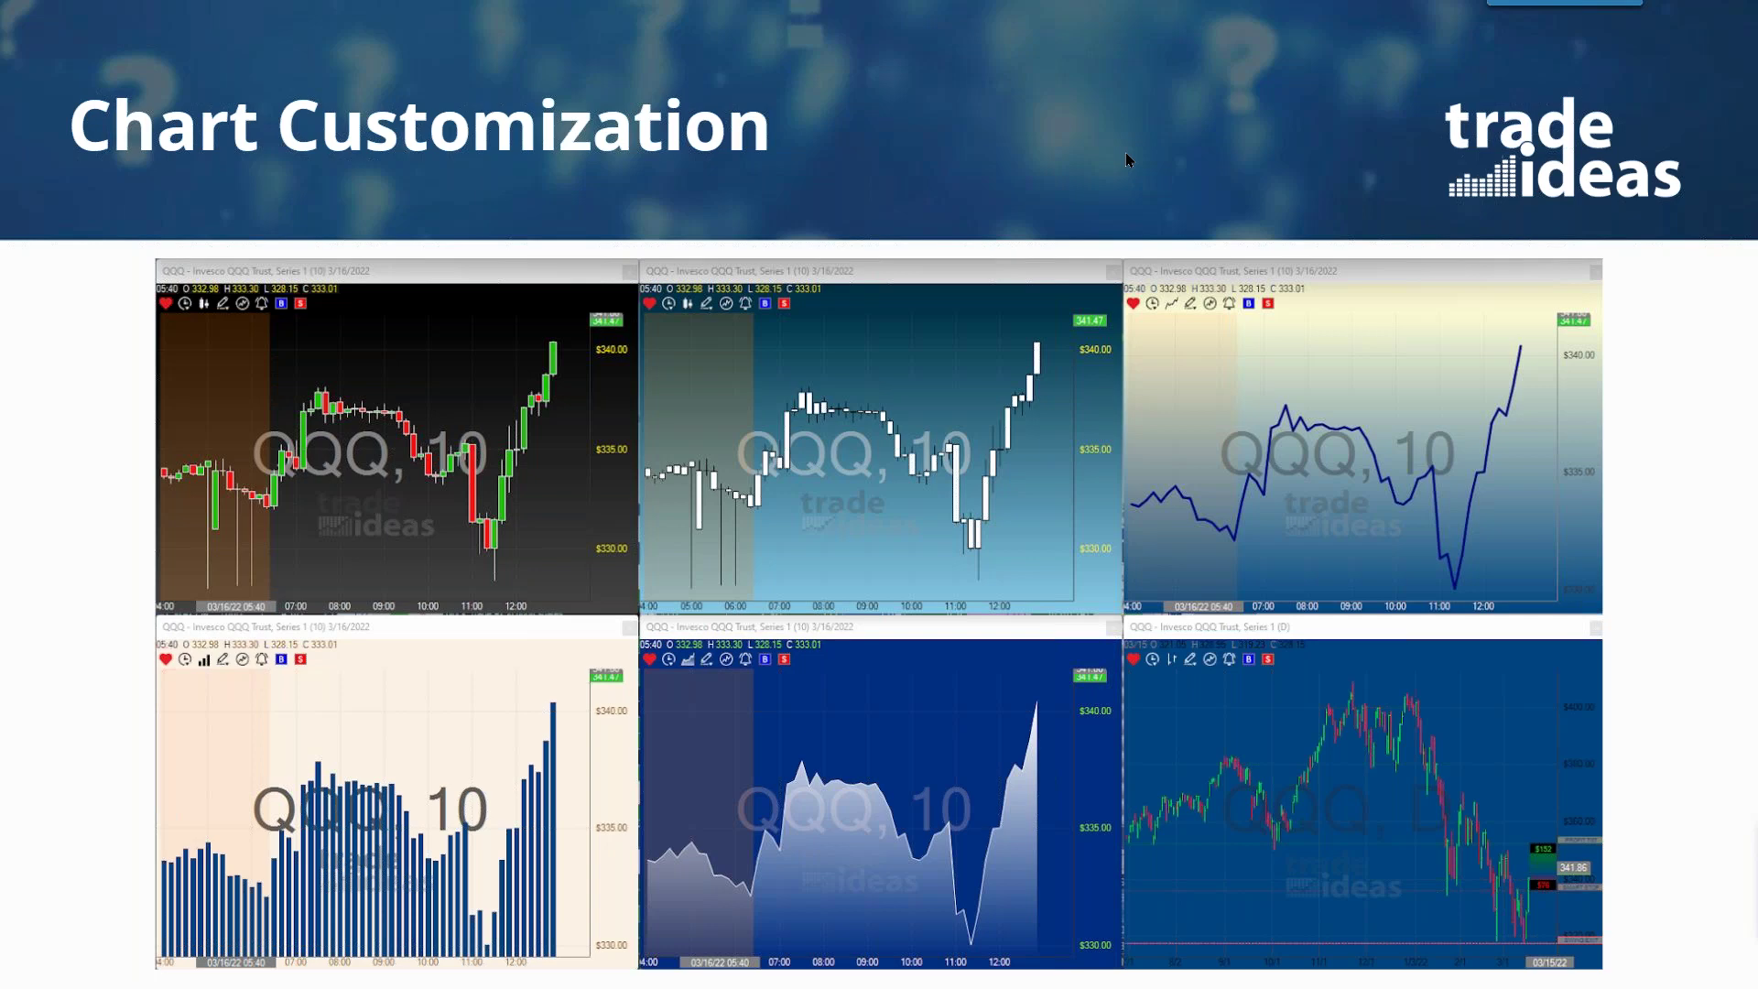
key(Right)
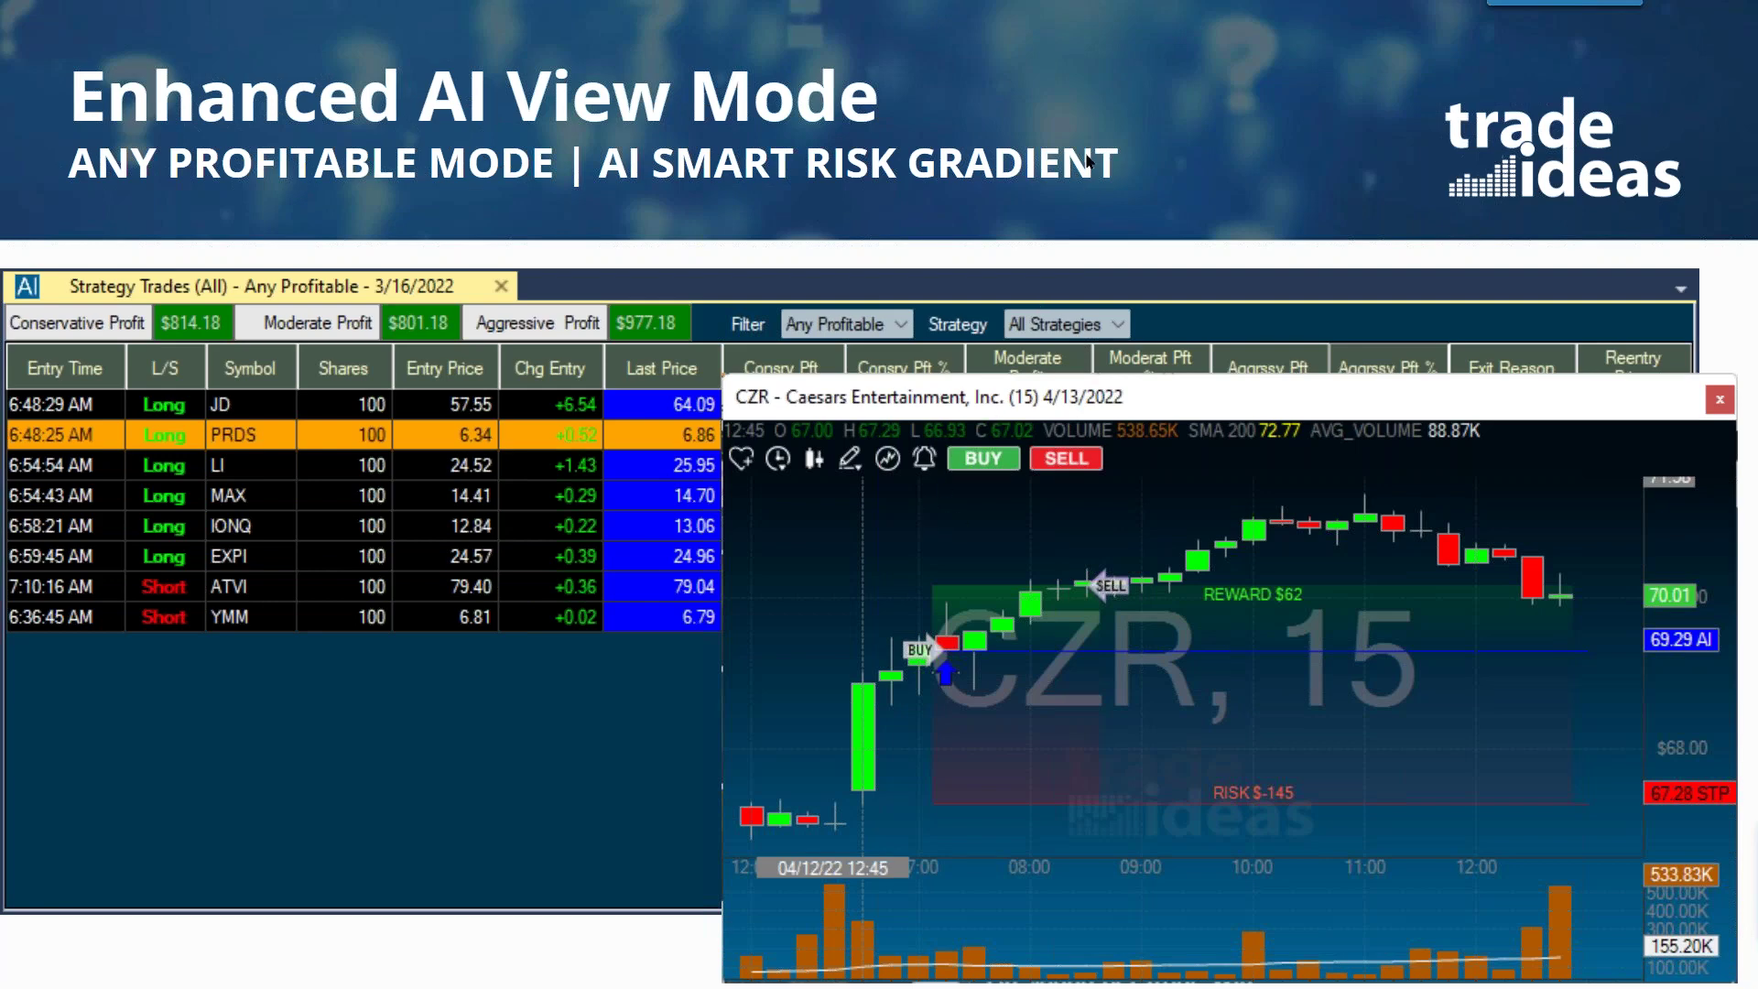
key(Right)
key(Escape)
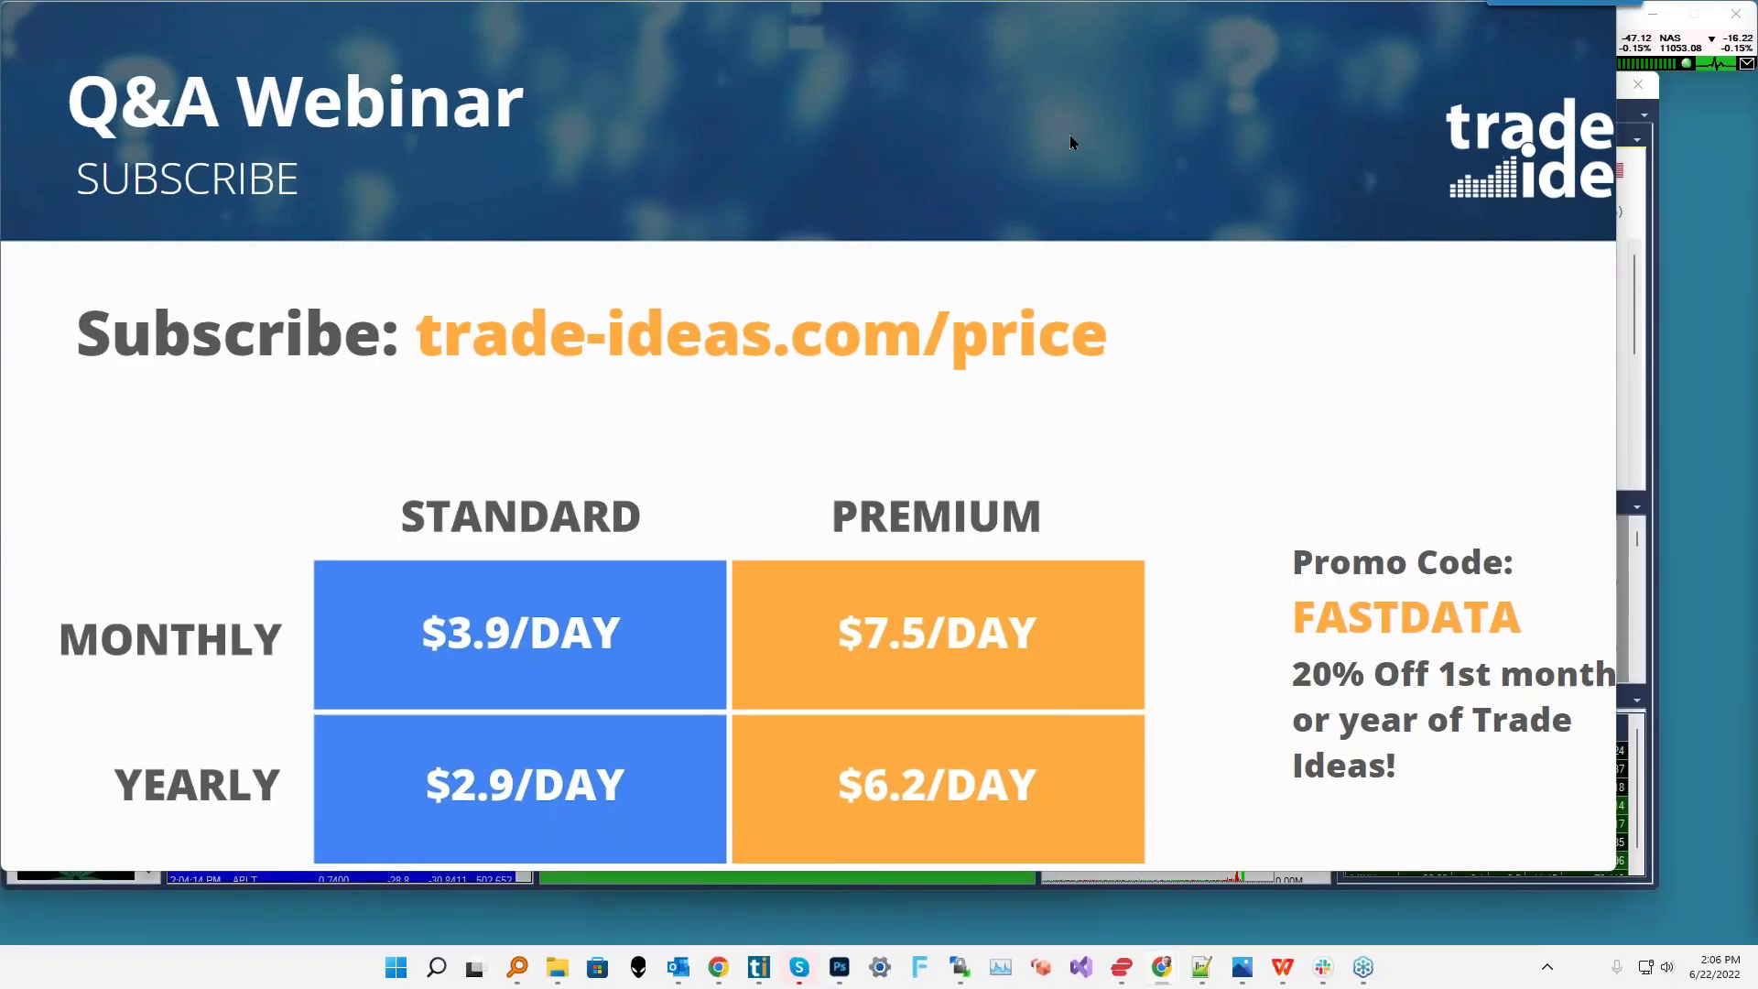
drag(902, 29, 1757, 182)
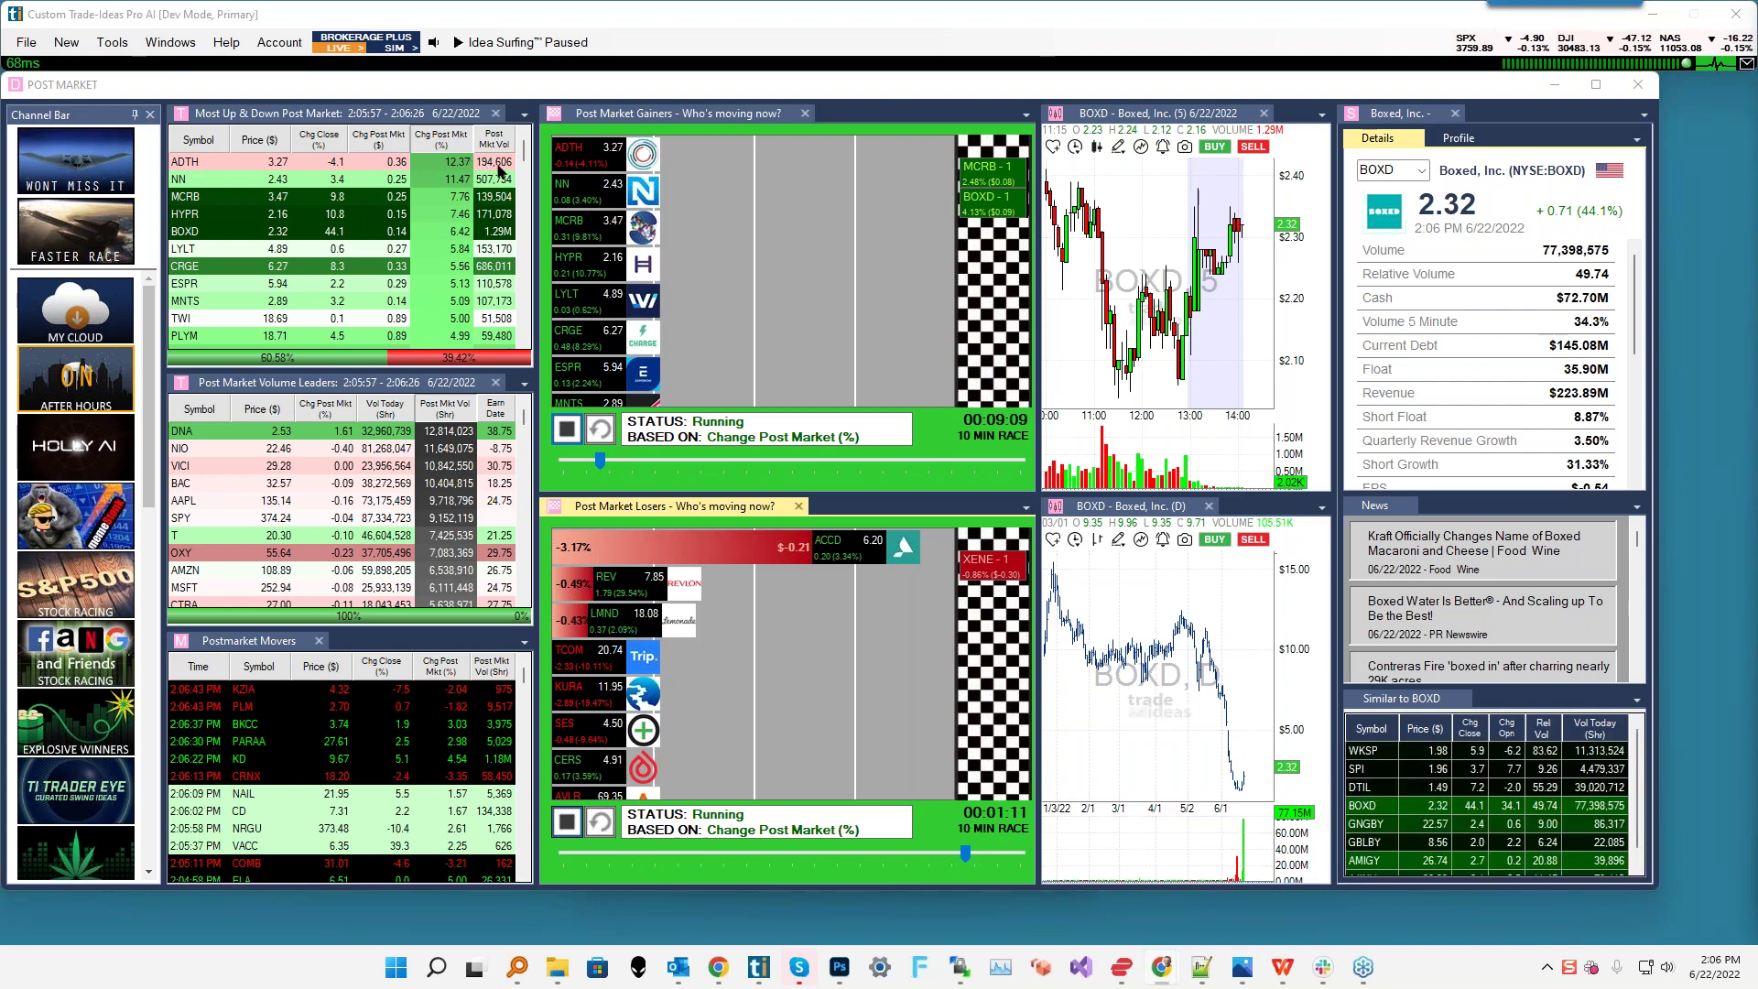
- Look through the options available for the Most Up & Down Post Market list
click(525, 154)
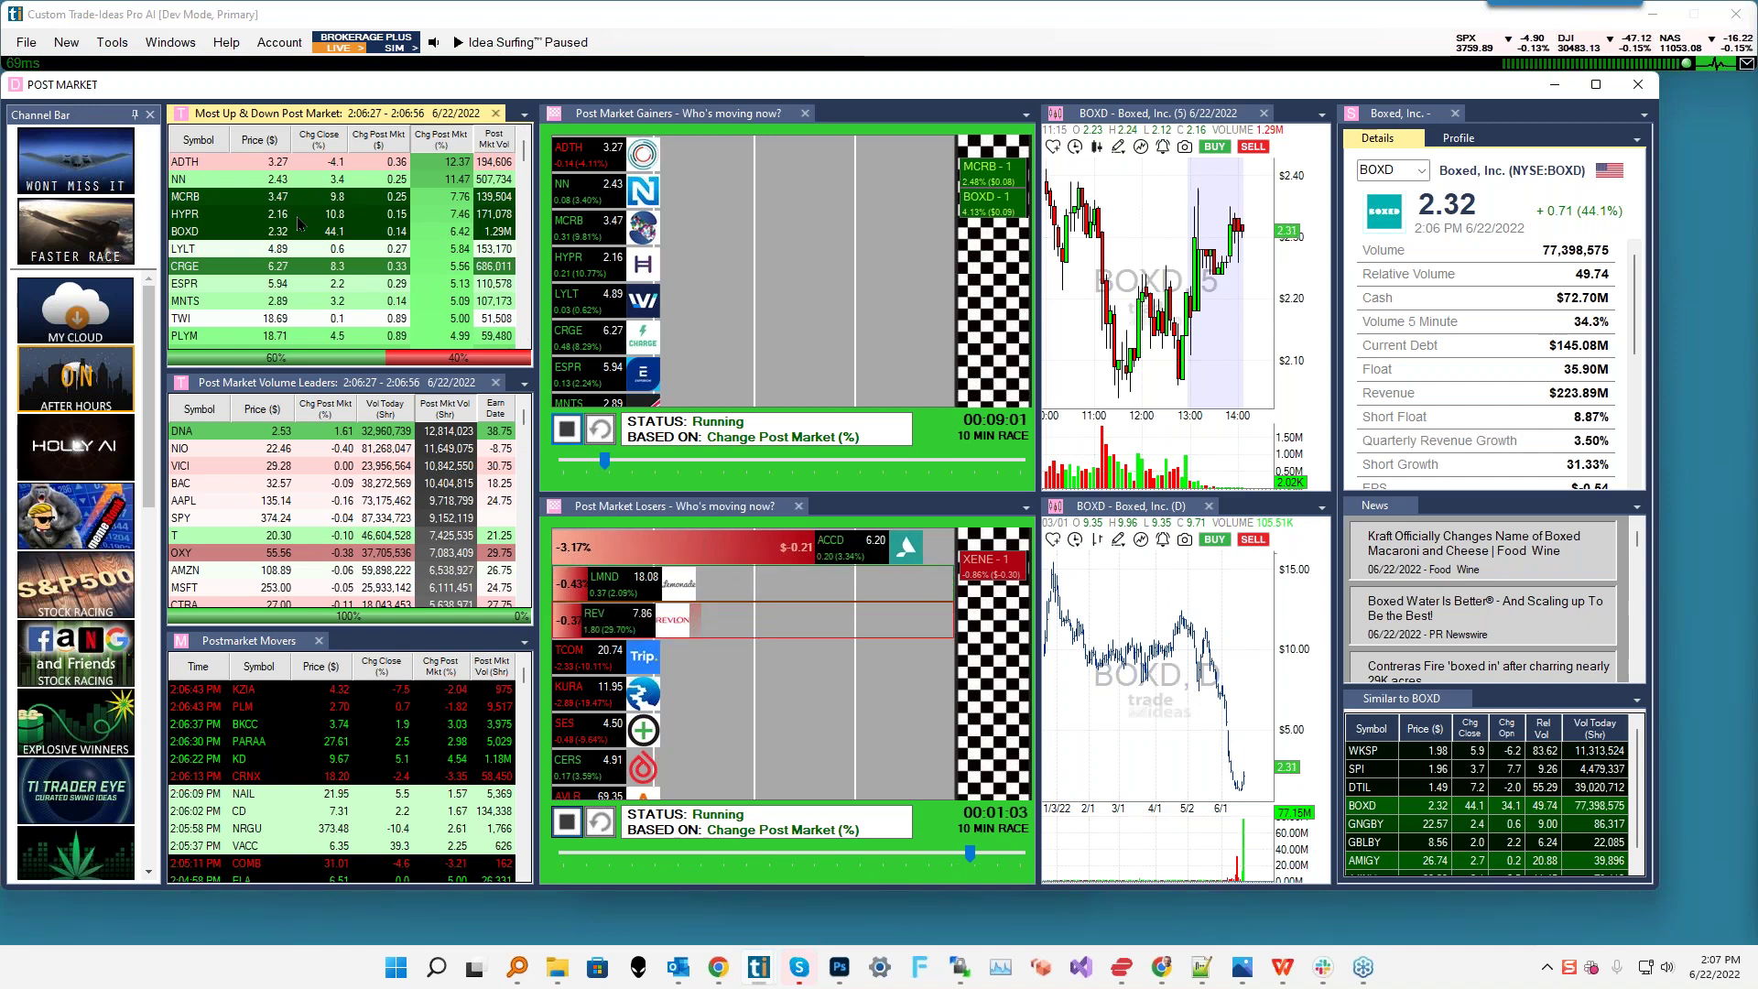
right_click(298, 220)
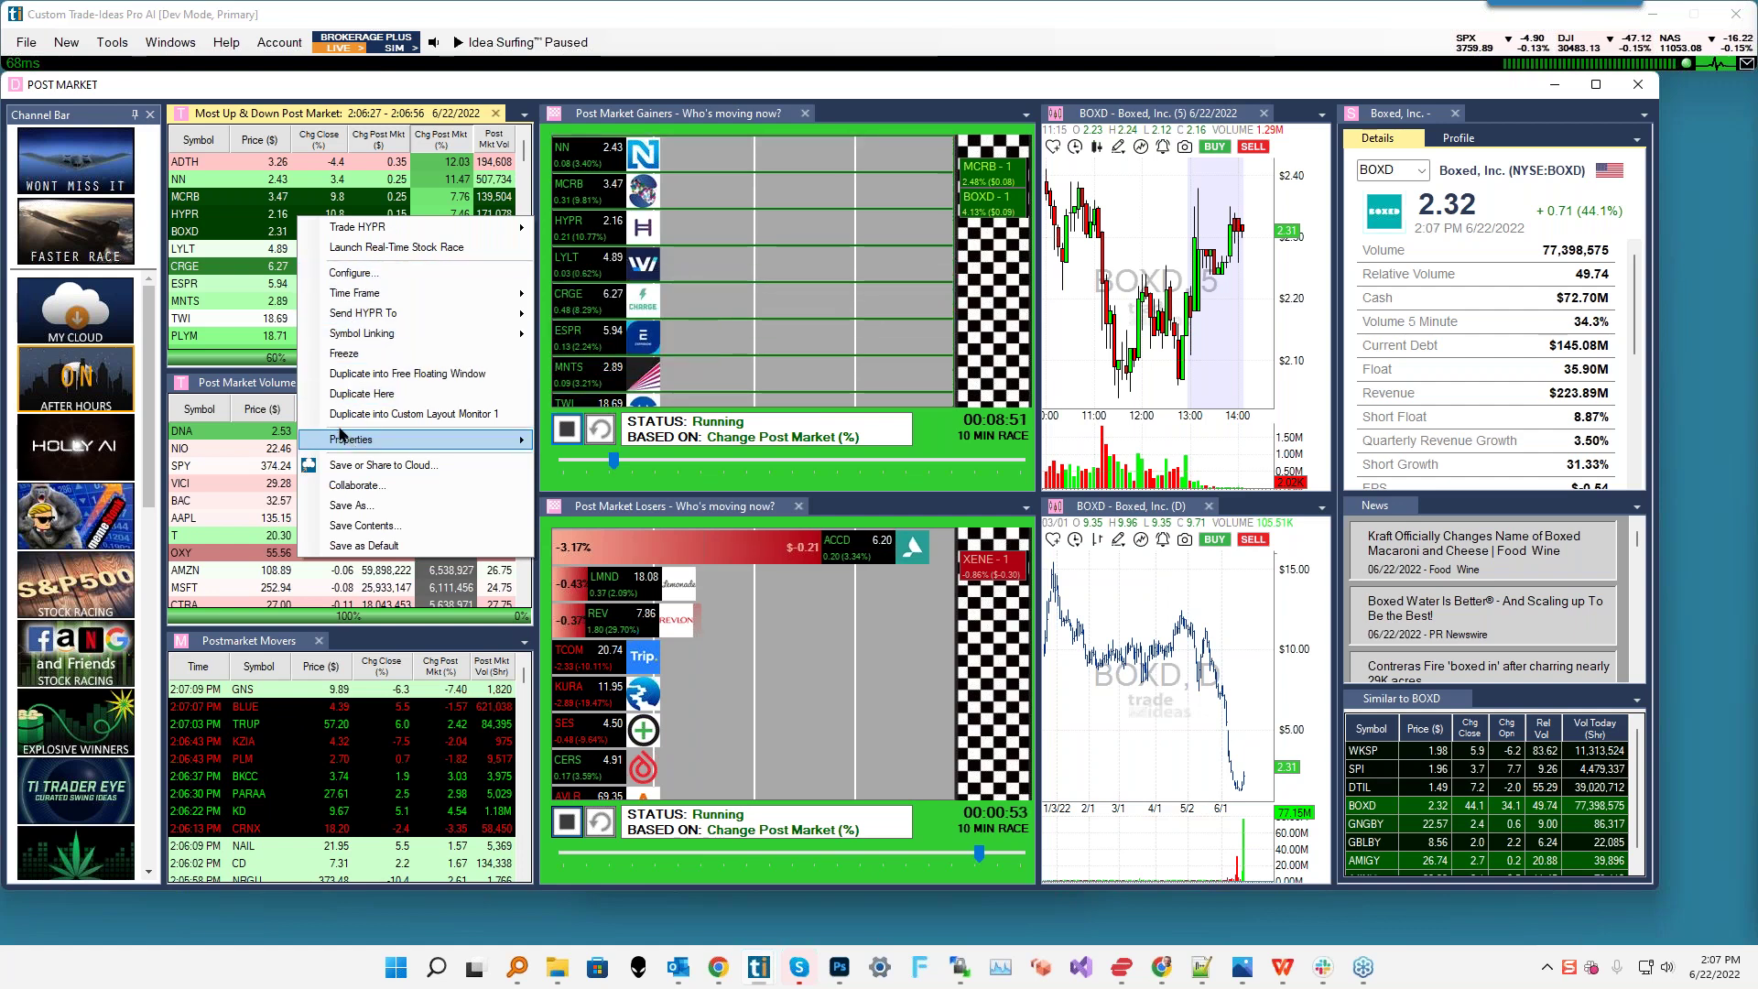
click(256, 331)
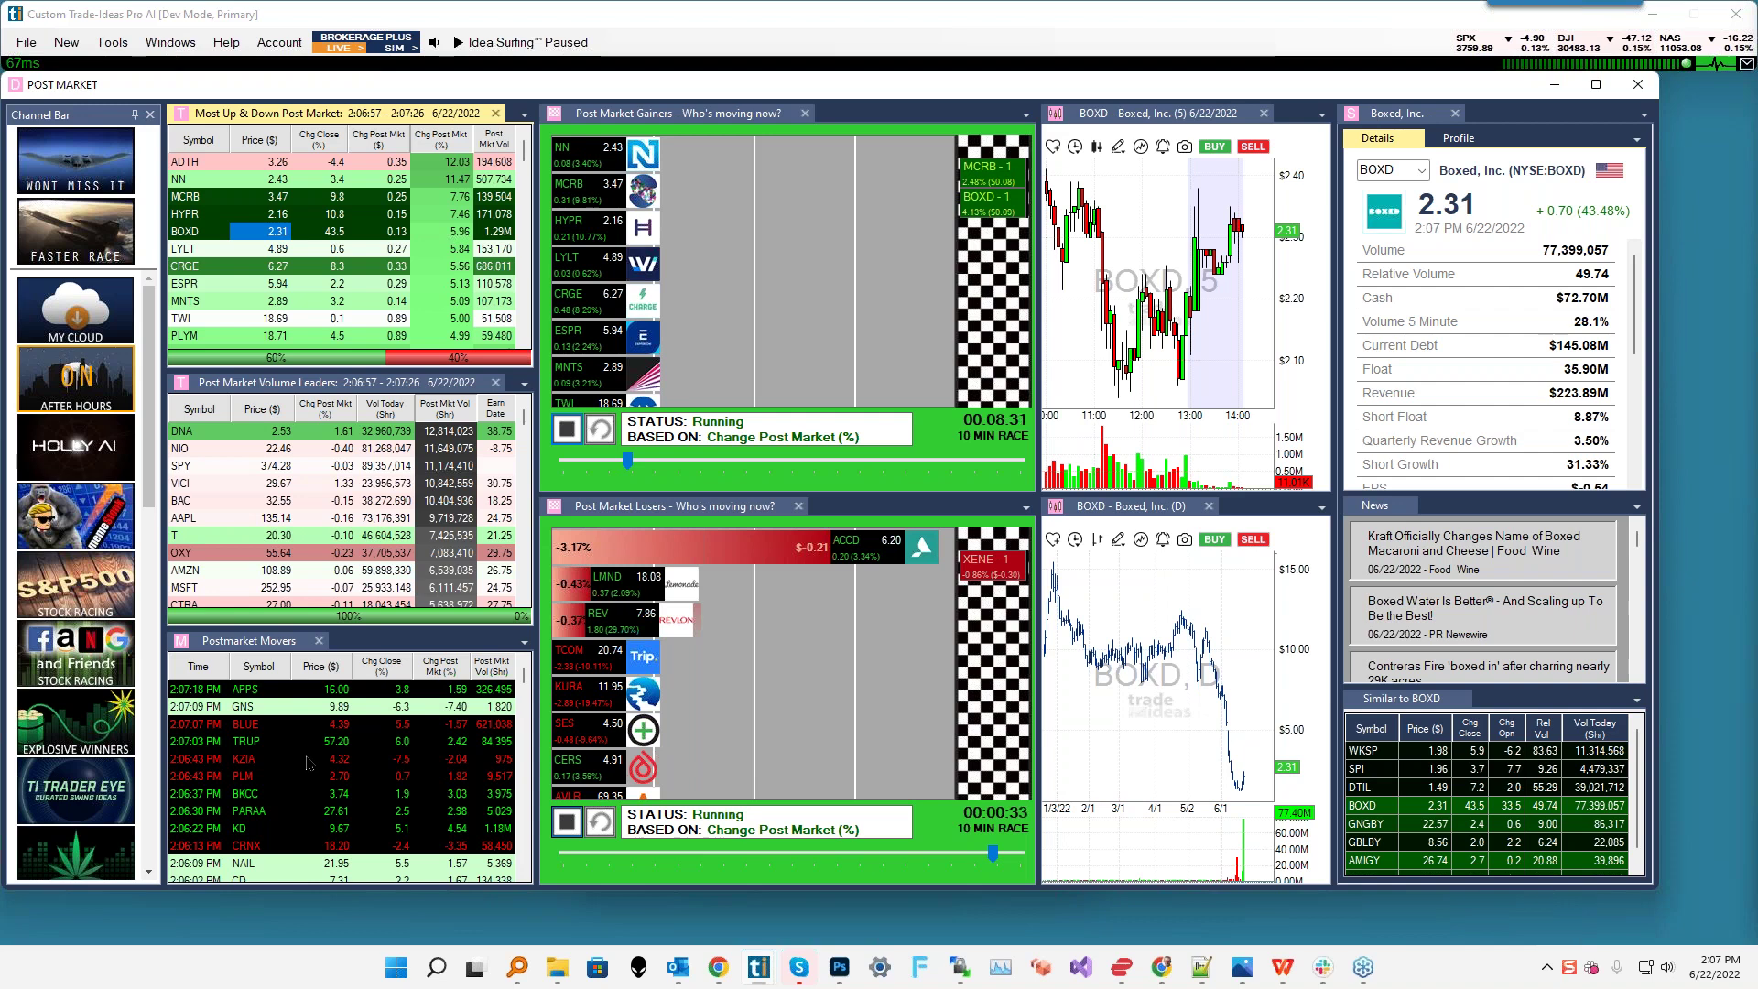
- Review the strategies behind the Postmarket Movers alerts, including High Relative Volume and Moving Up Post Market
right_click(358, 726)
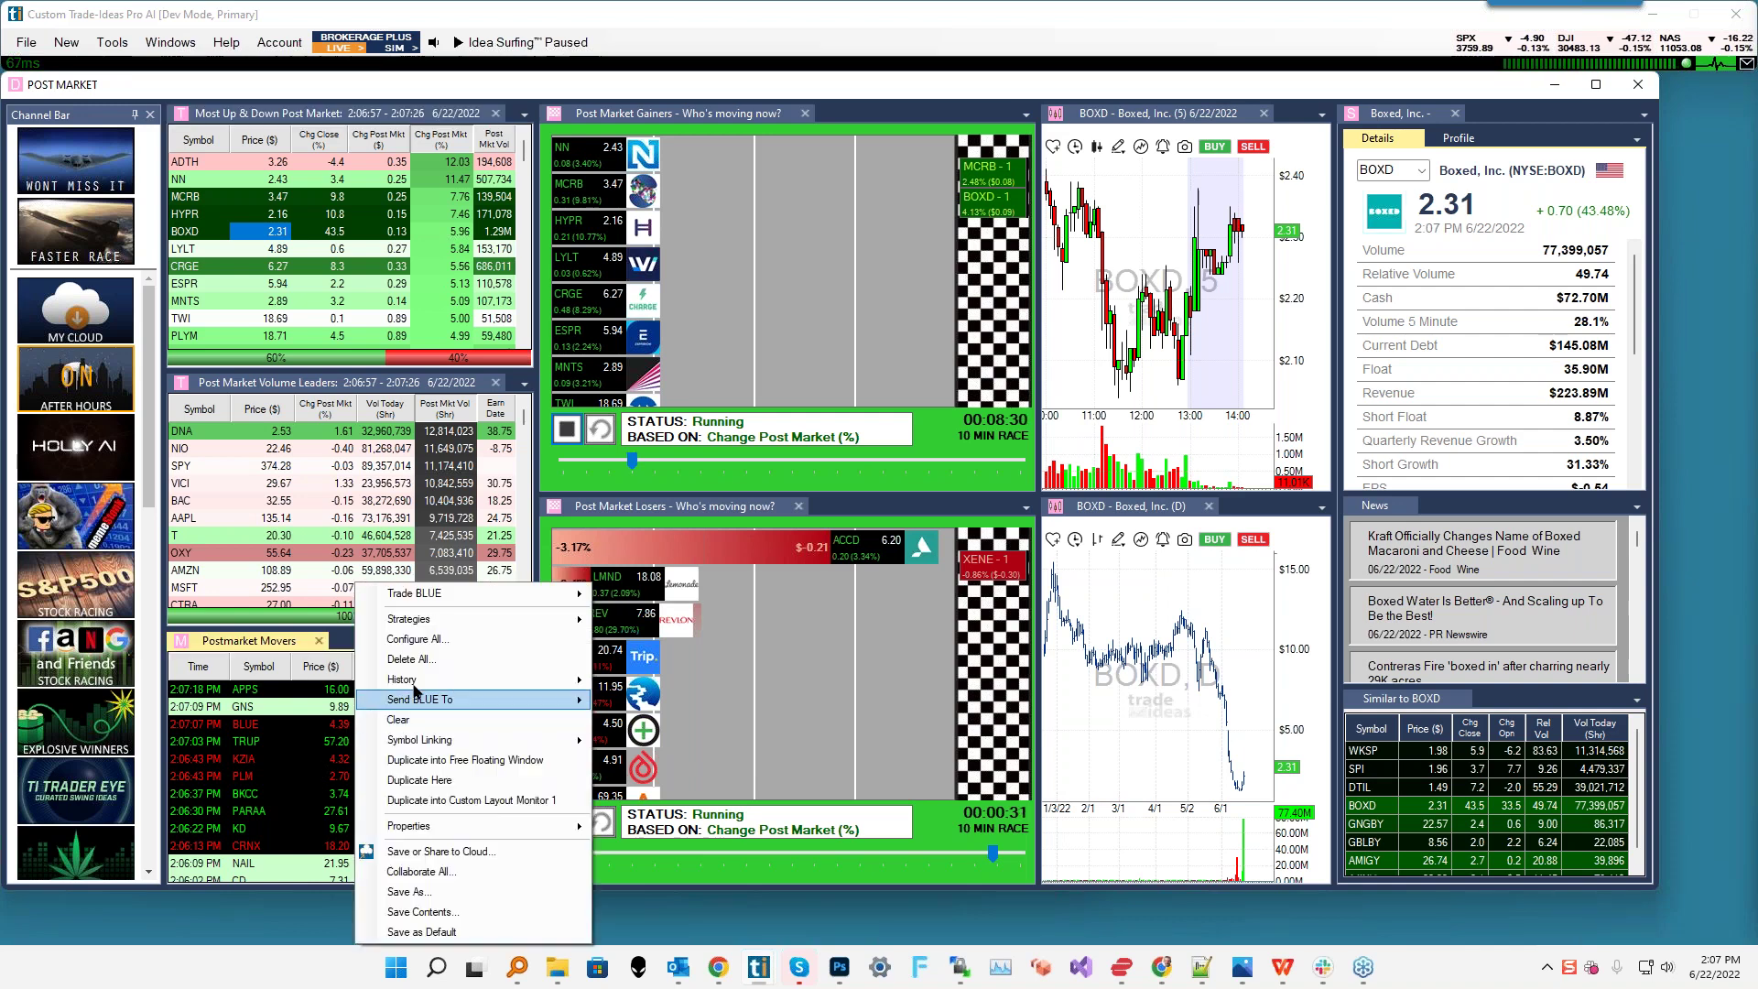
mouse_move(441, 621)
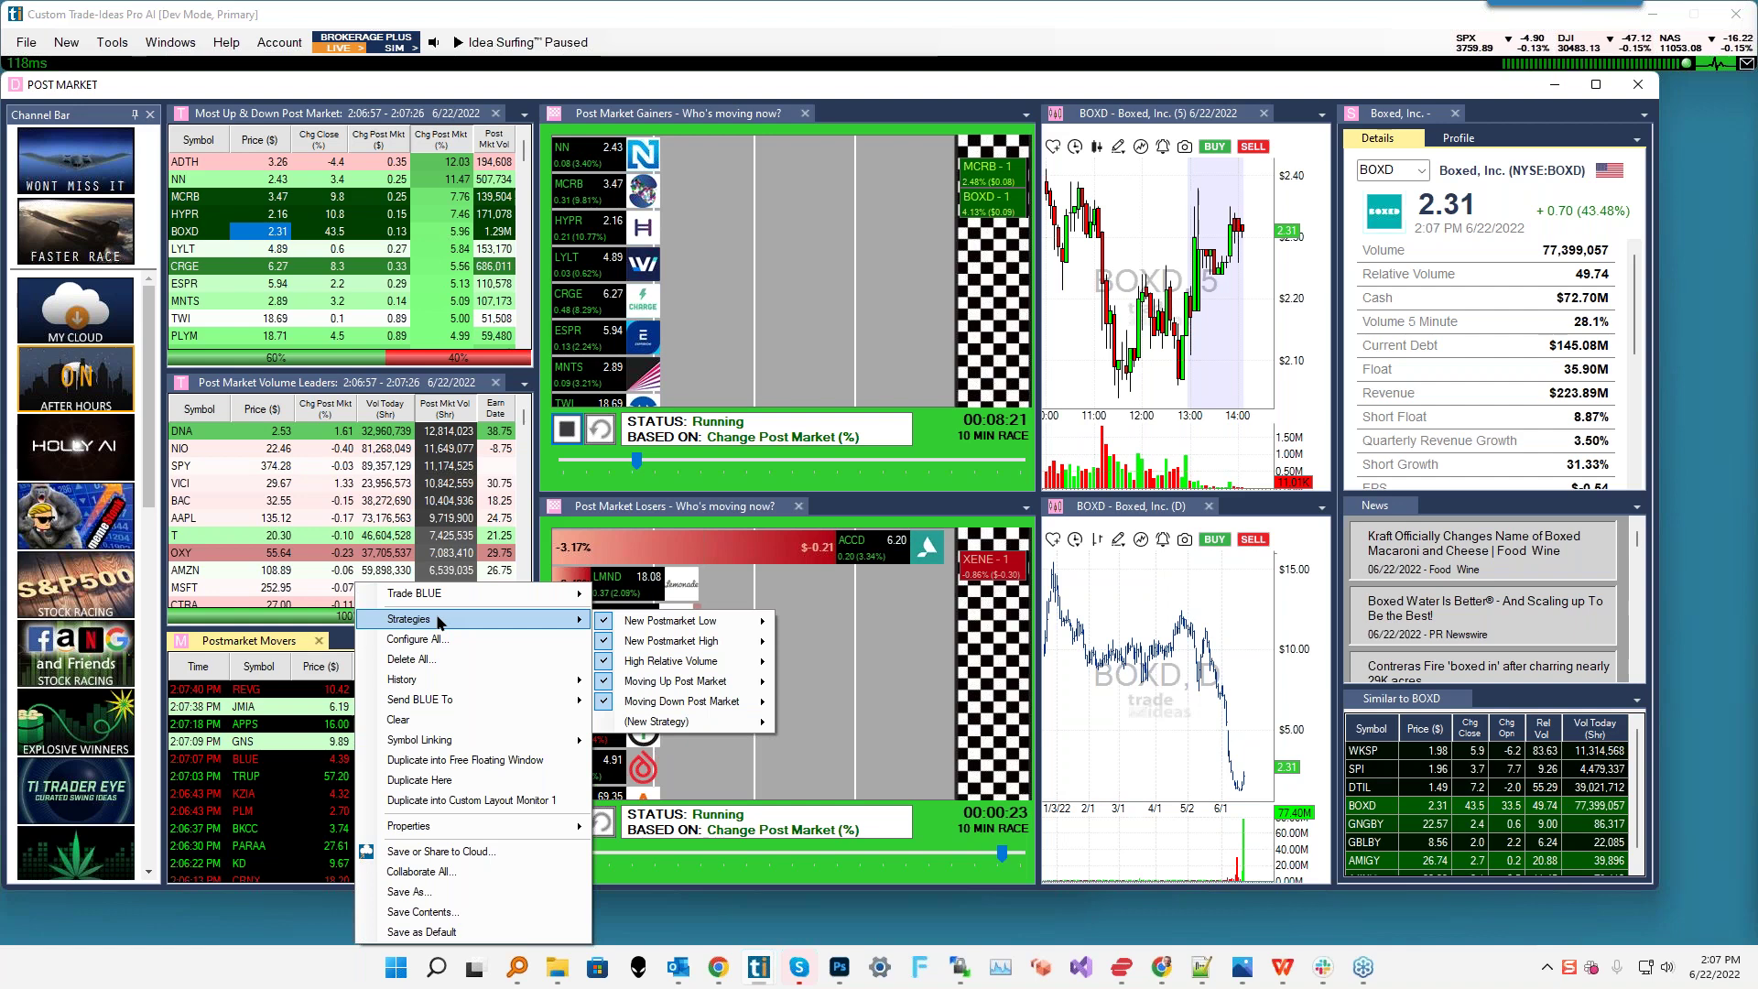
mouse_move(692, 622)
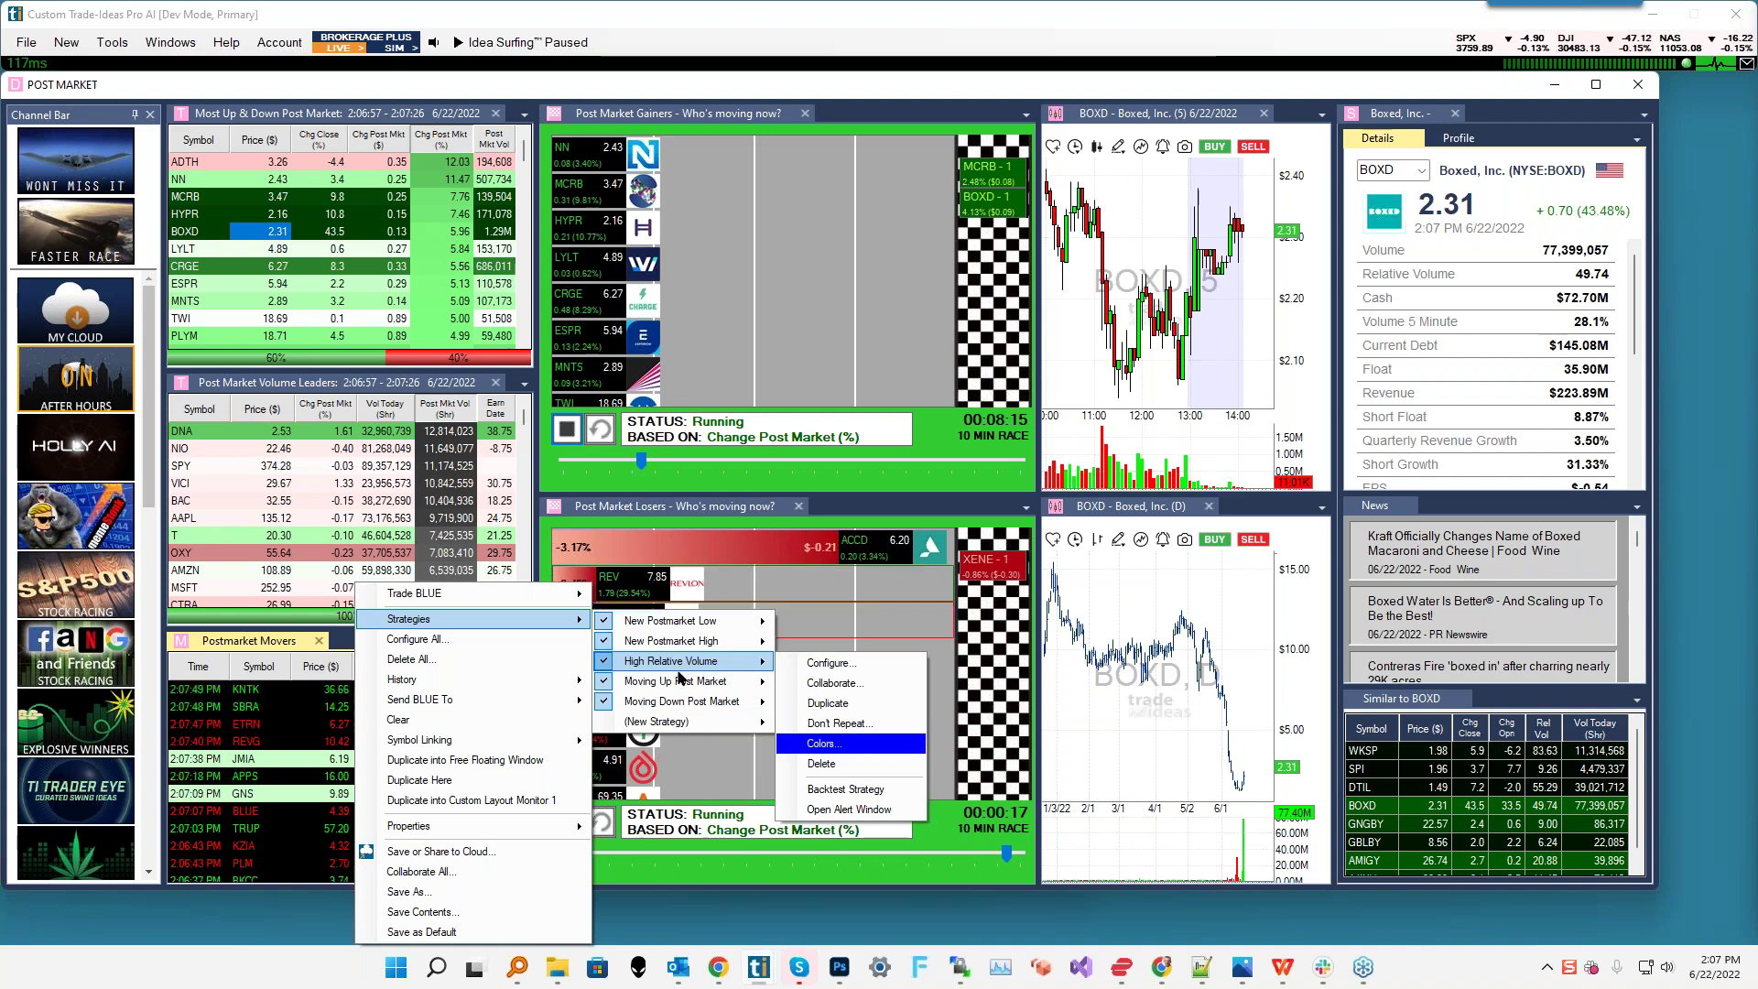
mouse_move(678, 685)
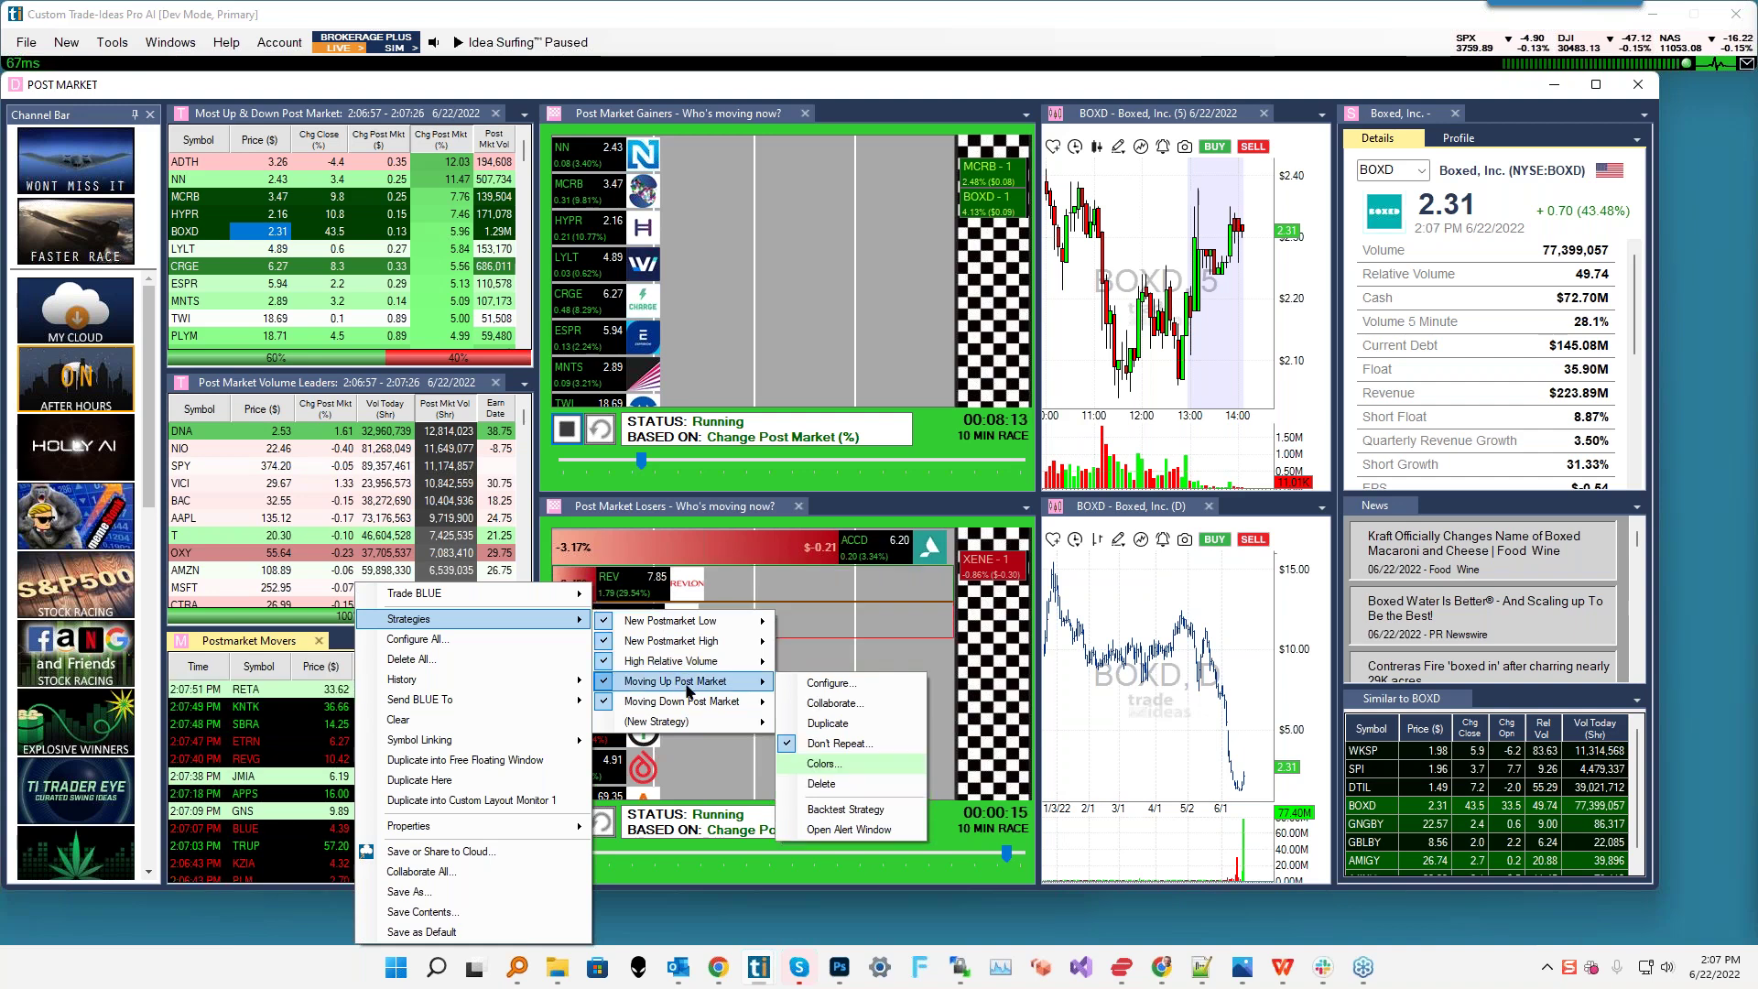
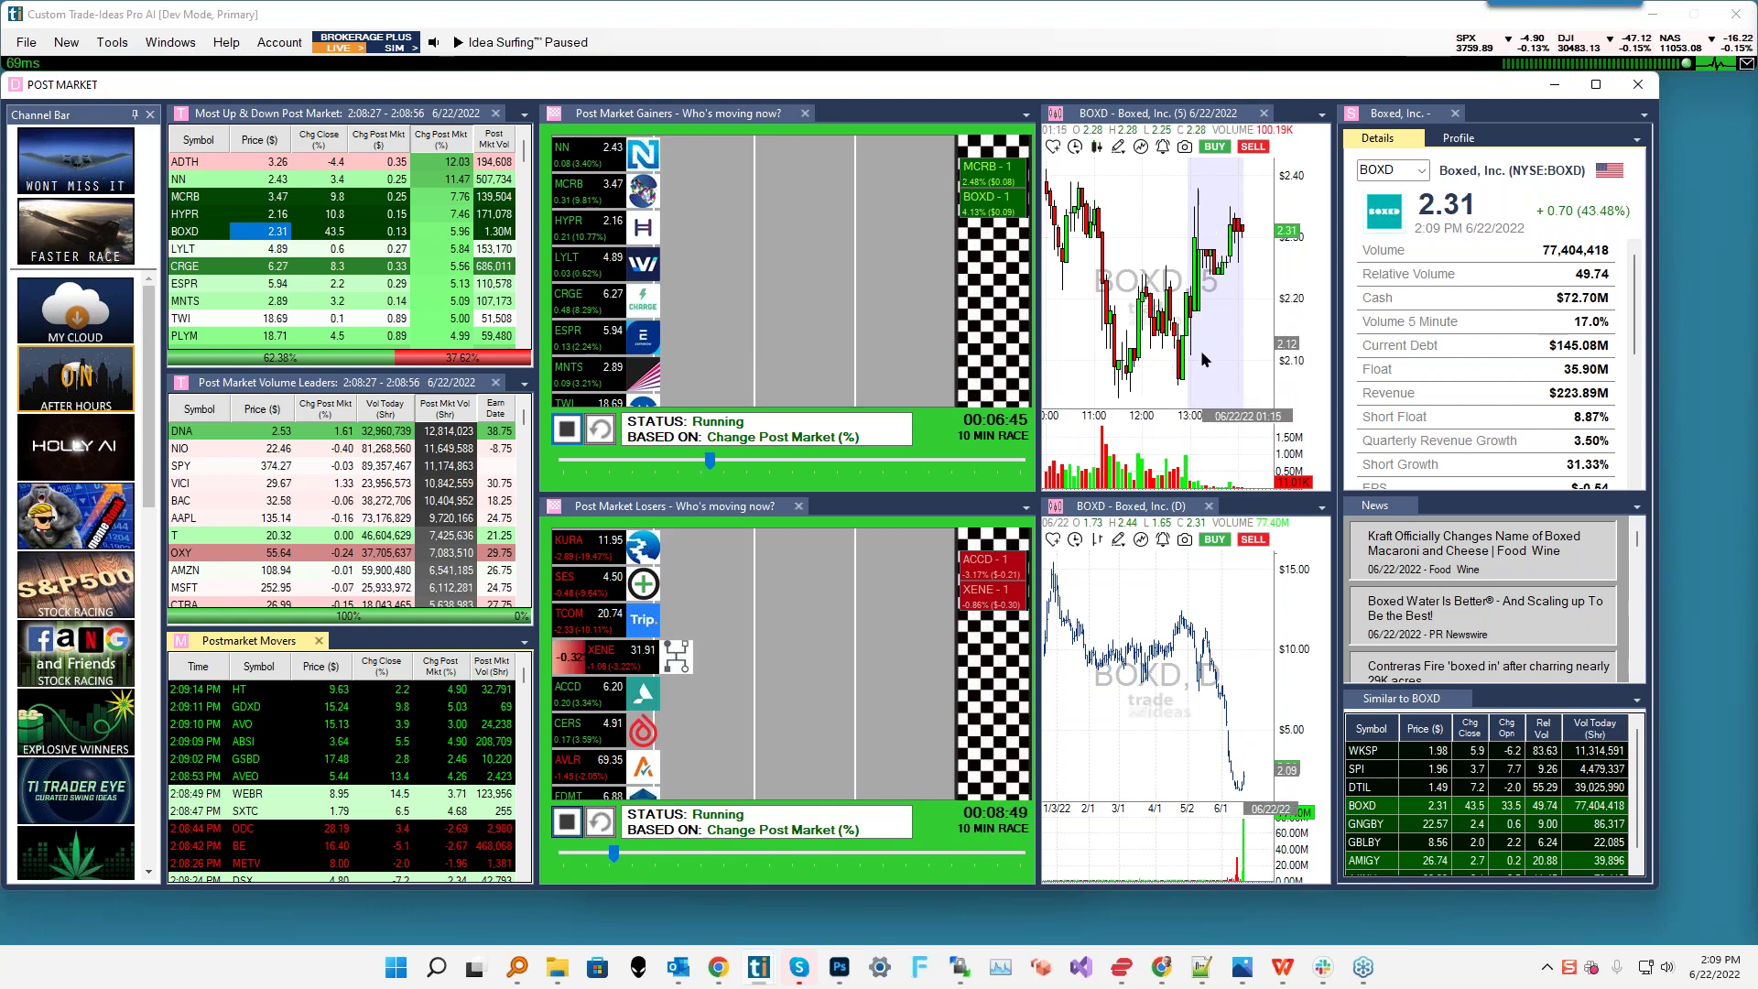
- Load IJR from the Postmarket Movers alerts into the linked charts, company details and news
mouse_move(1132, 354)
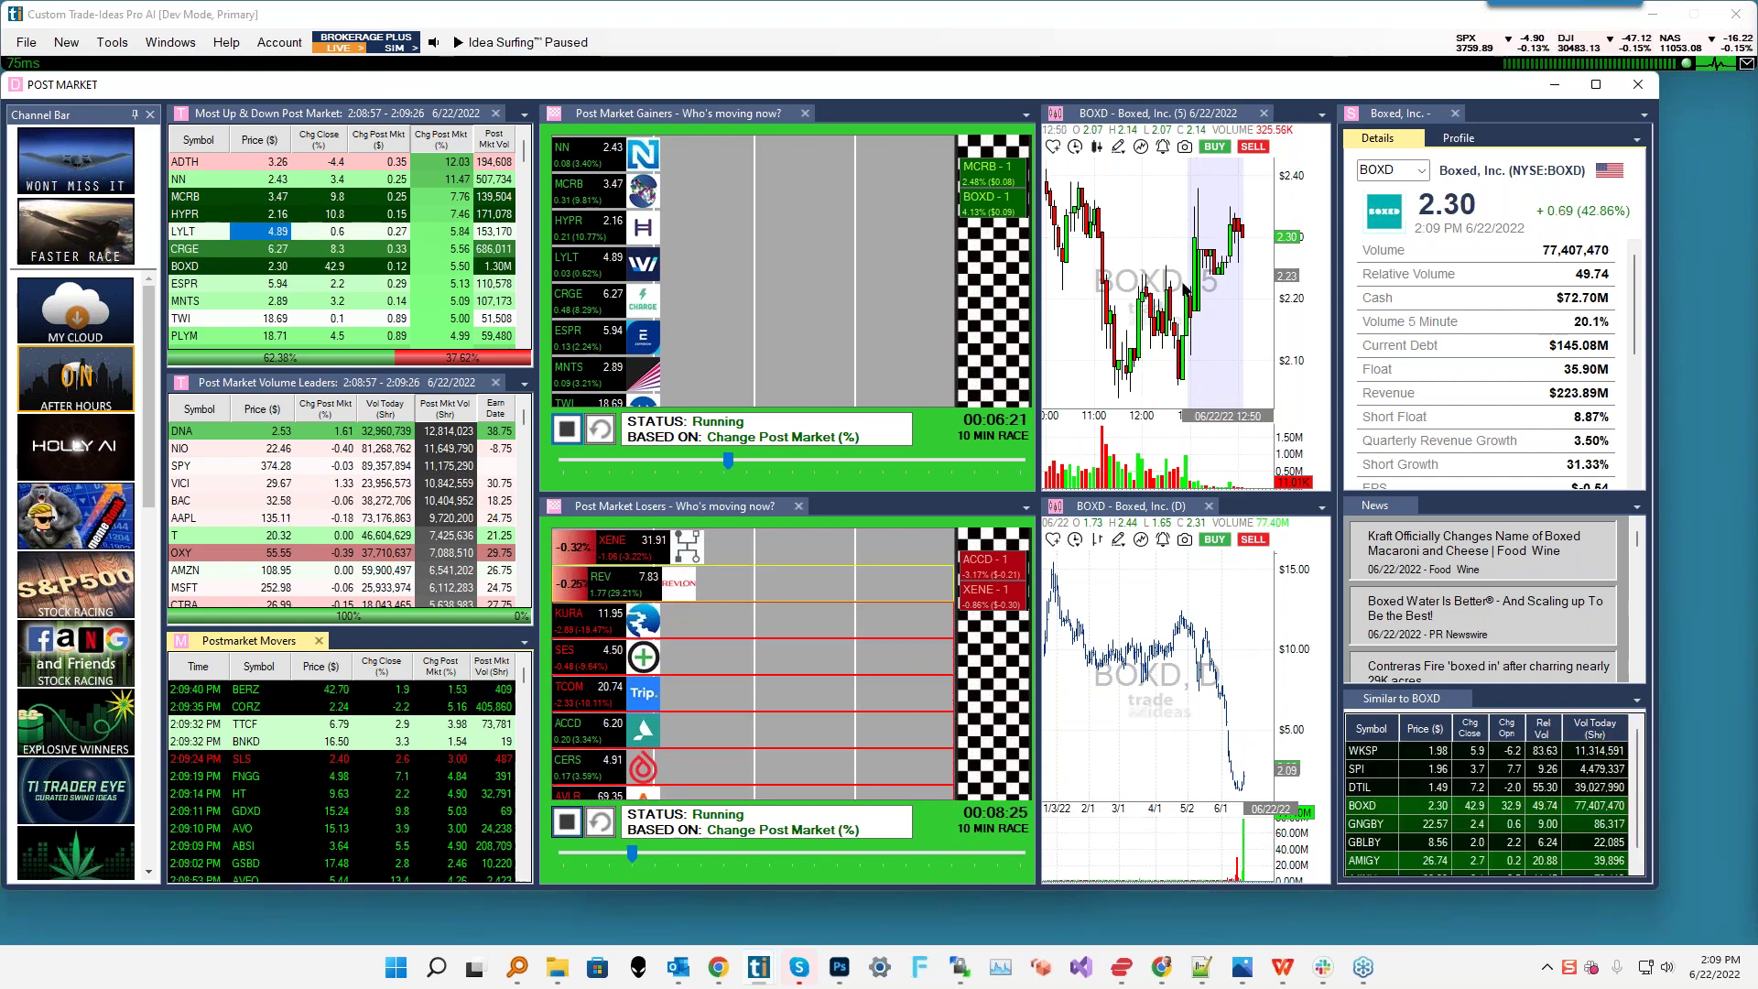
click(1415, 122)
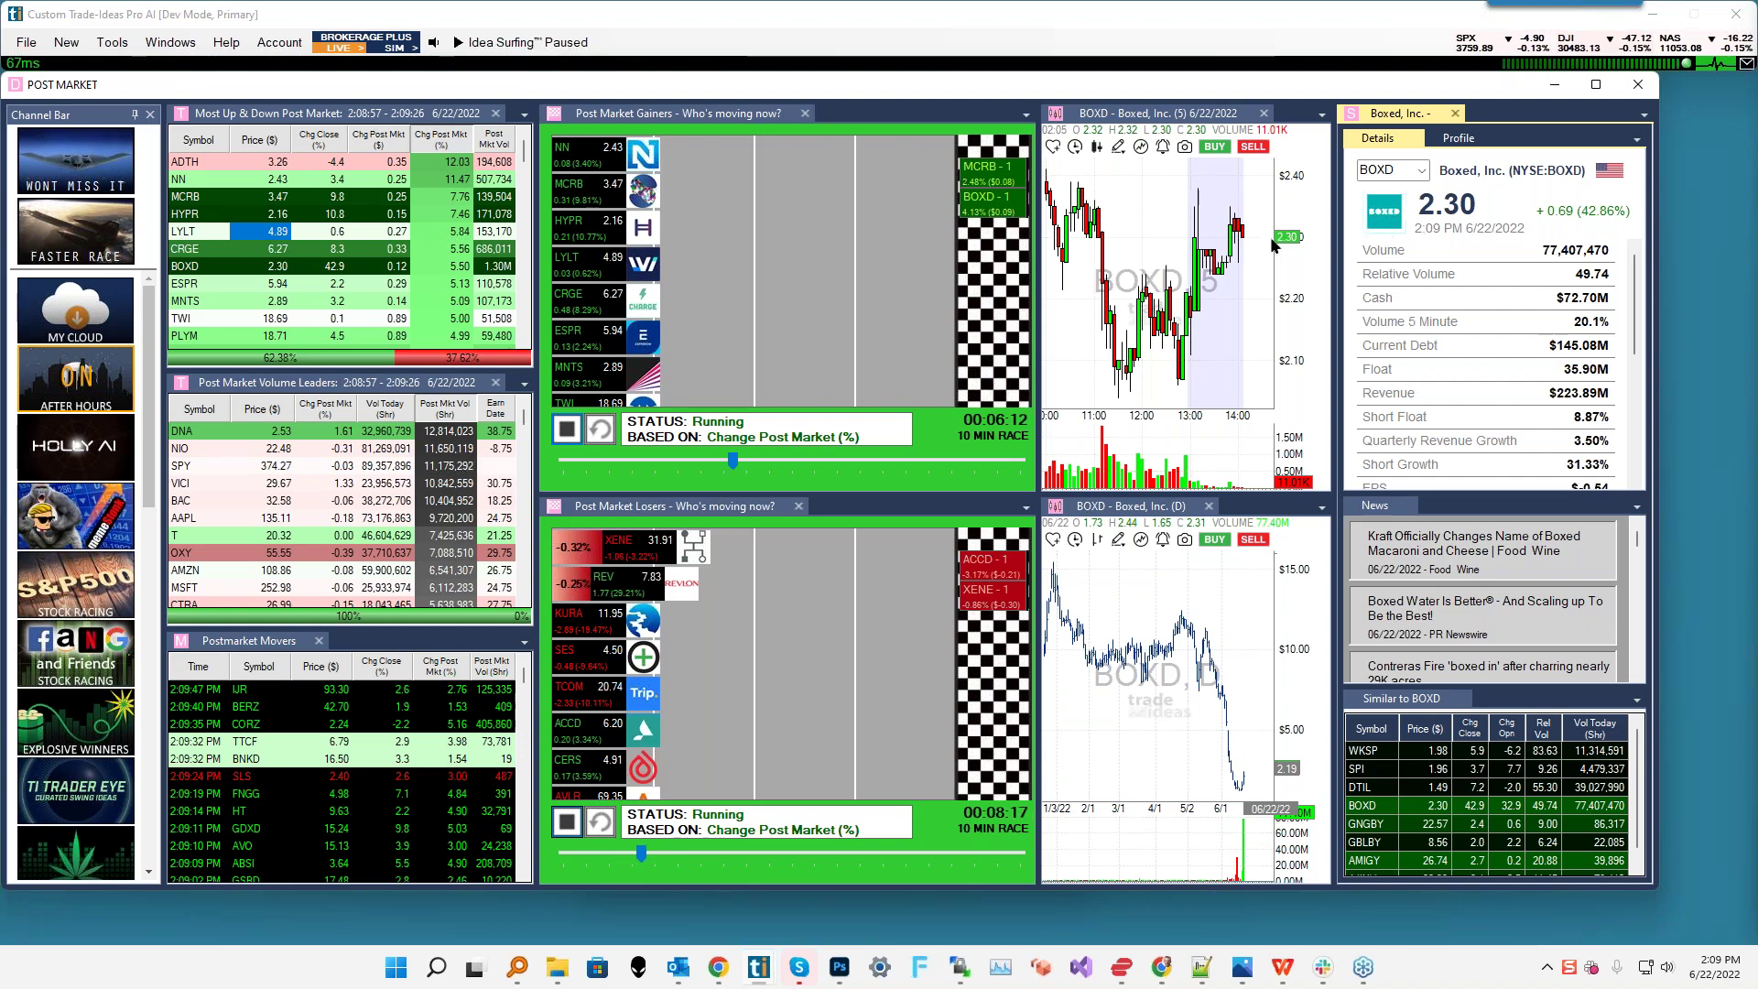
click(234, 690)
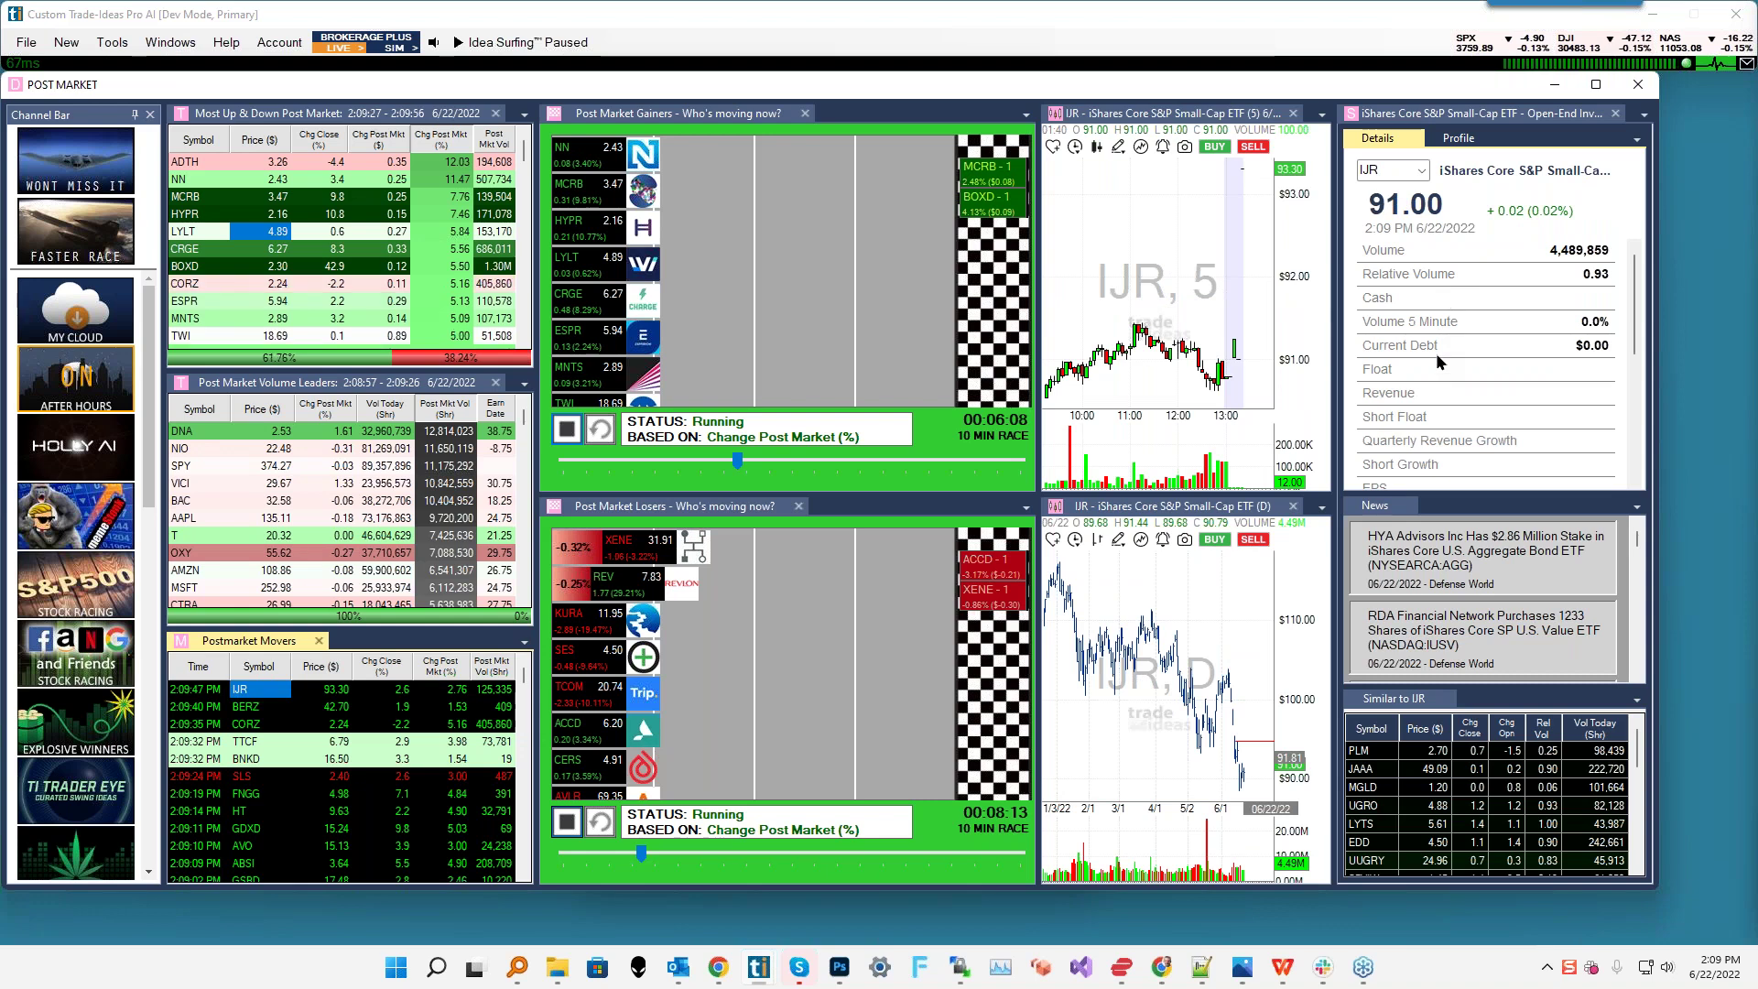
- Load DNA from Post Market Volume Leaders into the linked windows, check the Similar to DNA options and show the company profile
click(211, 430)
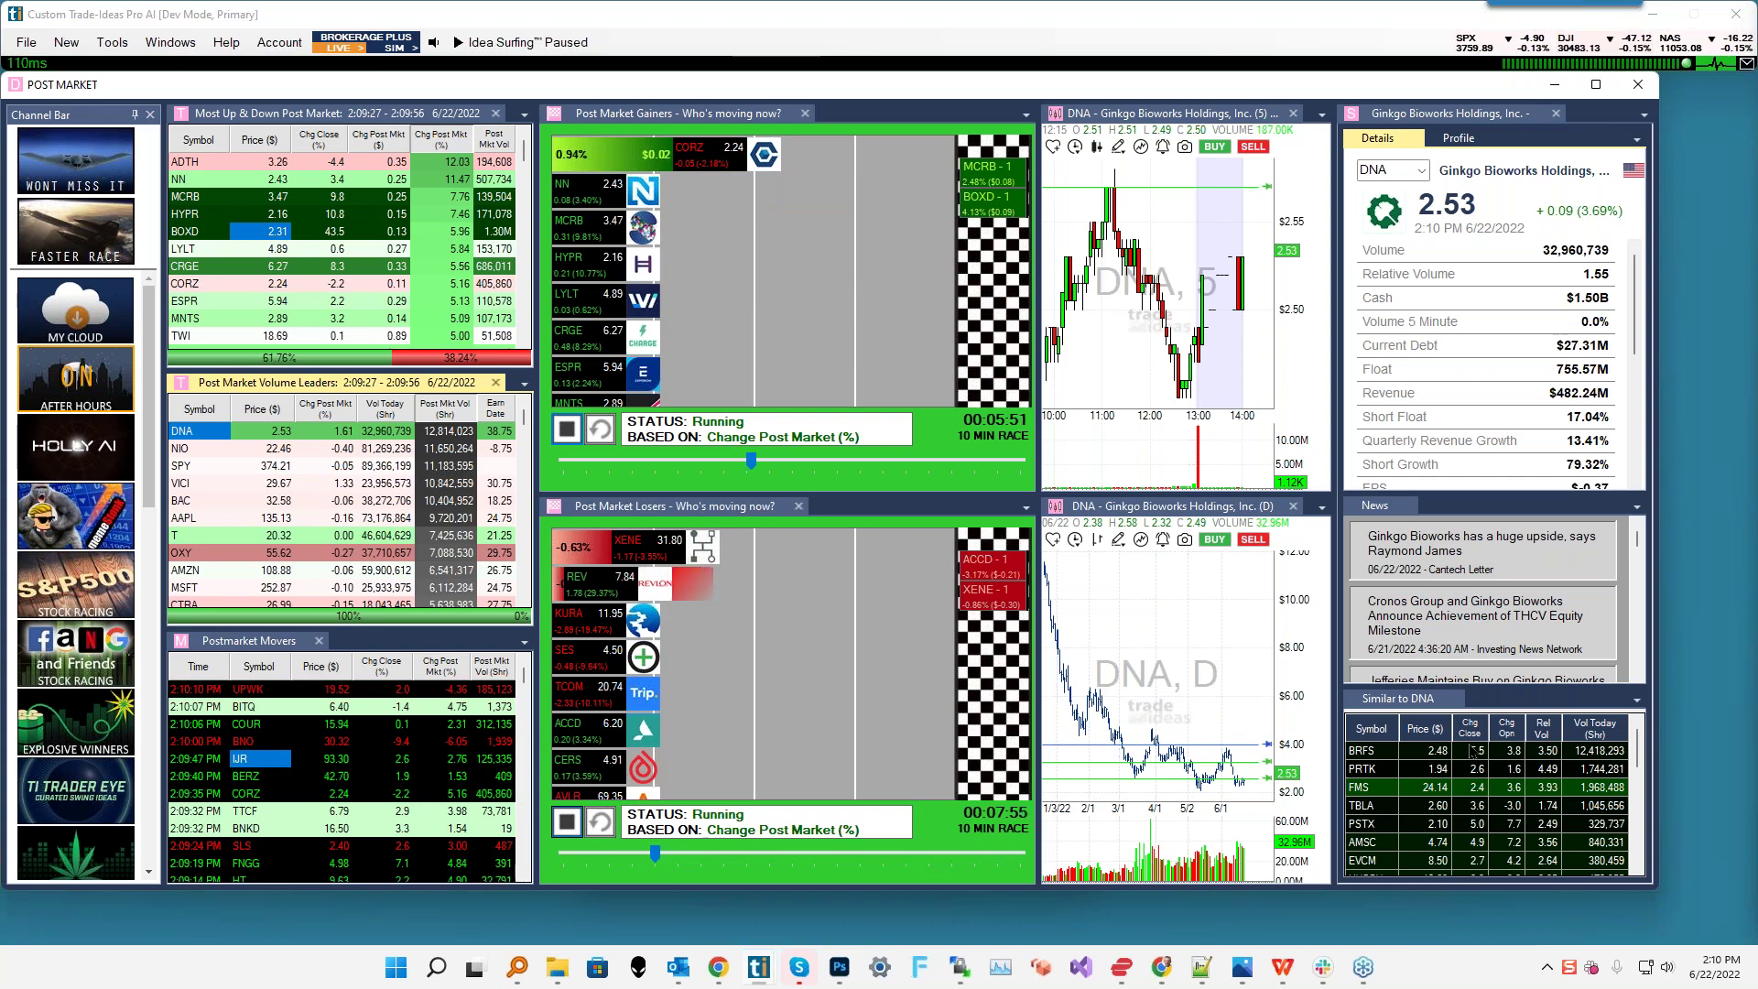
right_click(1476, 827)
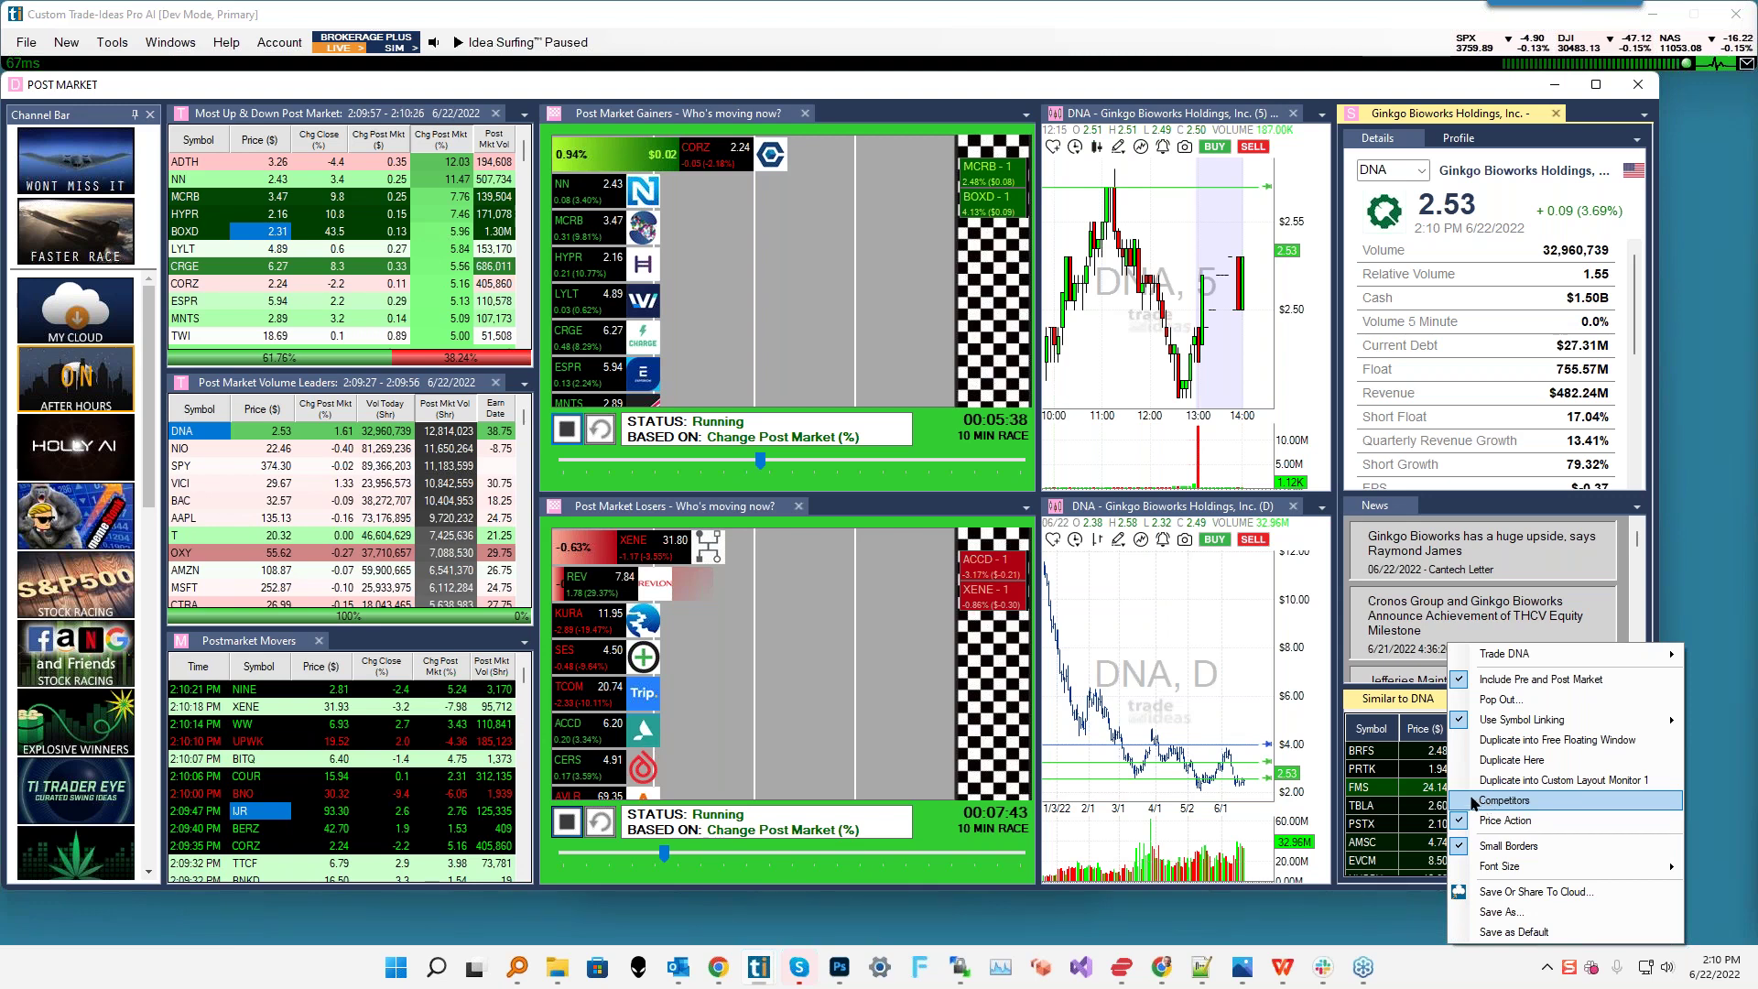
click(1457, 141)
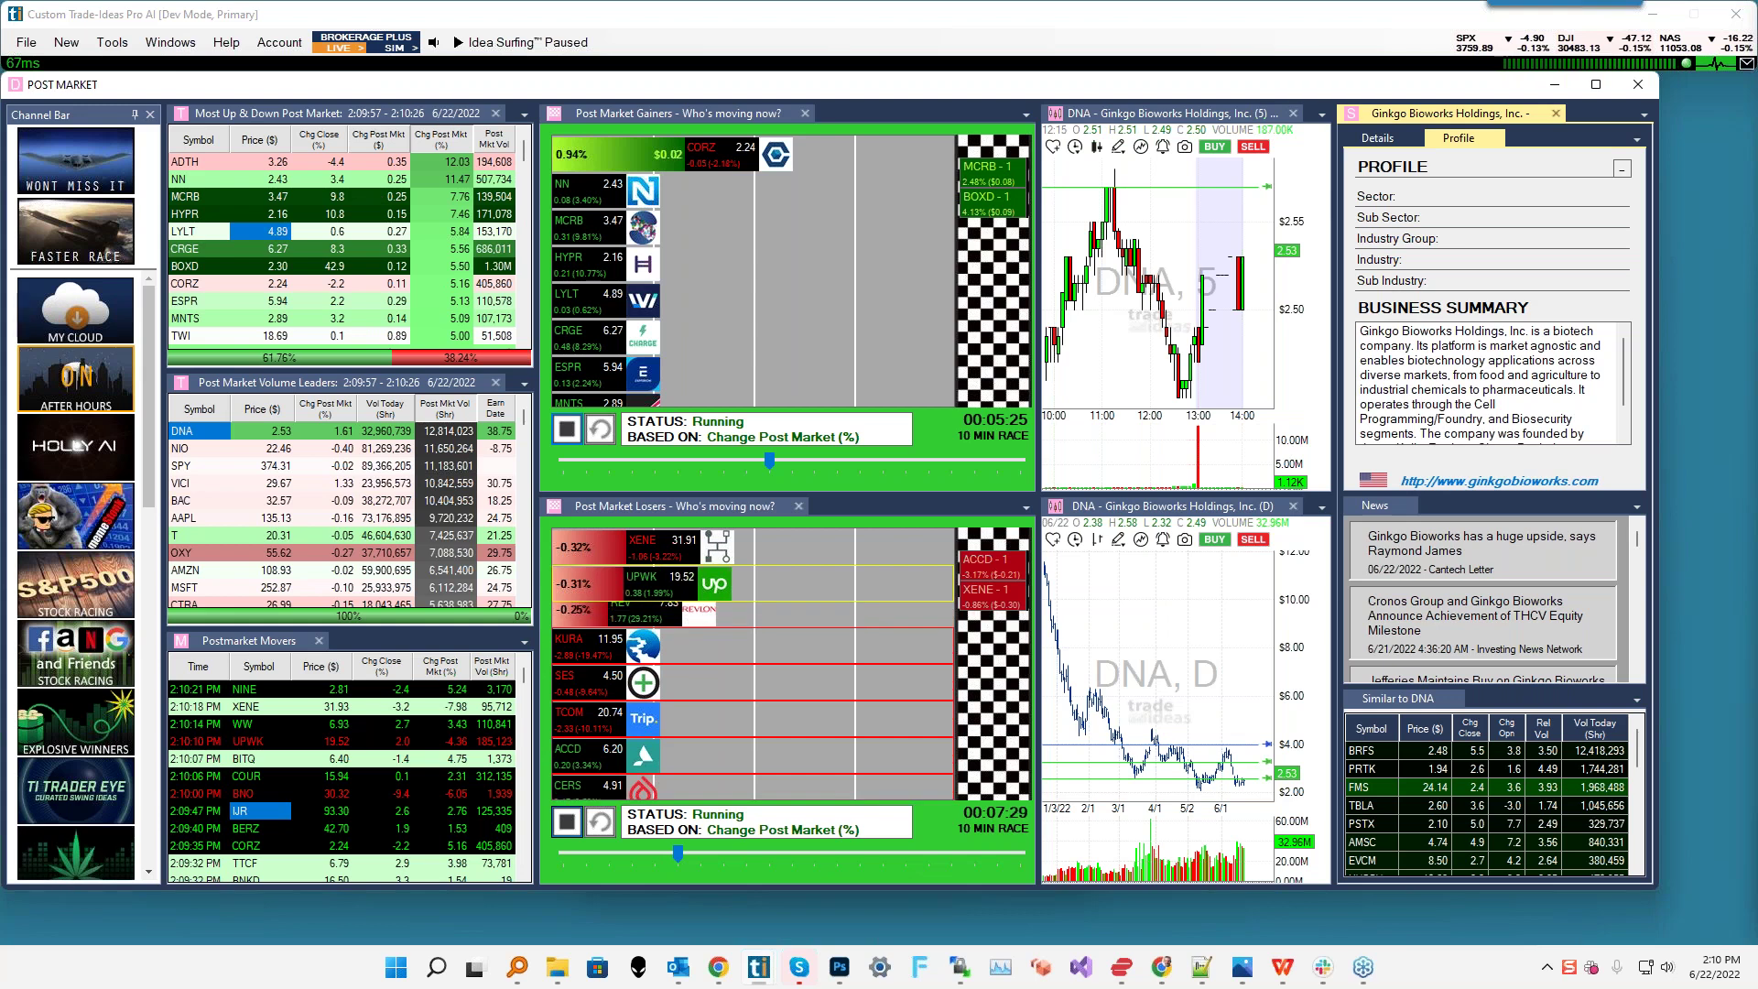
- Browse the channel bar by loading the Premarket channel and switching to the Explosive Winners channel
drag(149, 511, 154, 667)
click(53, 570)
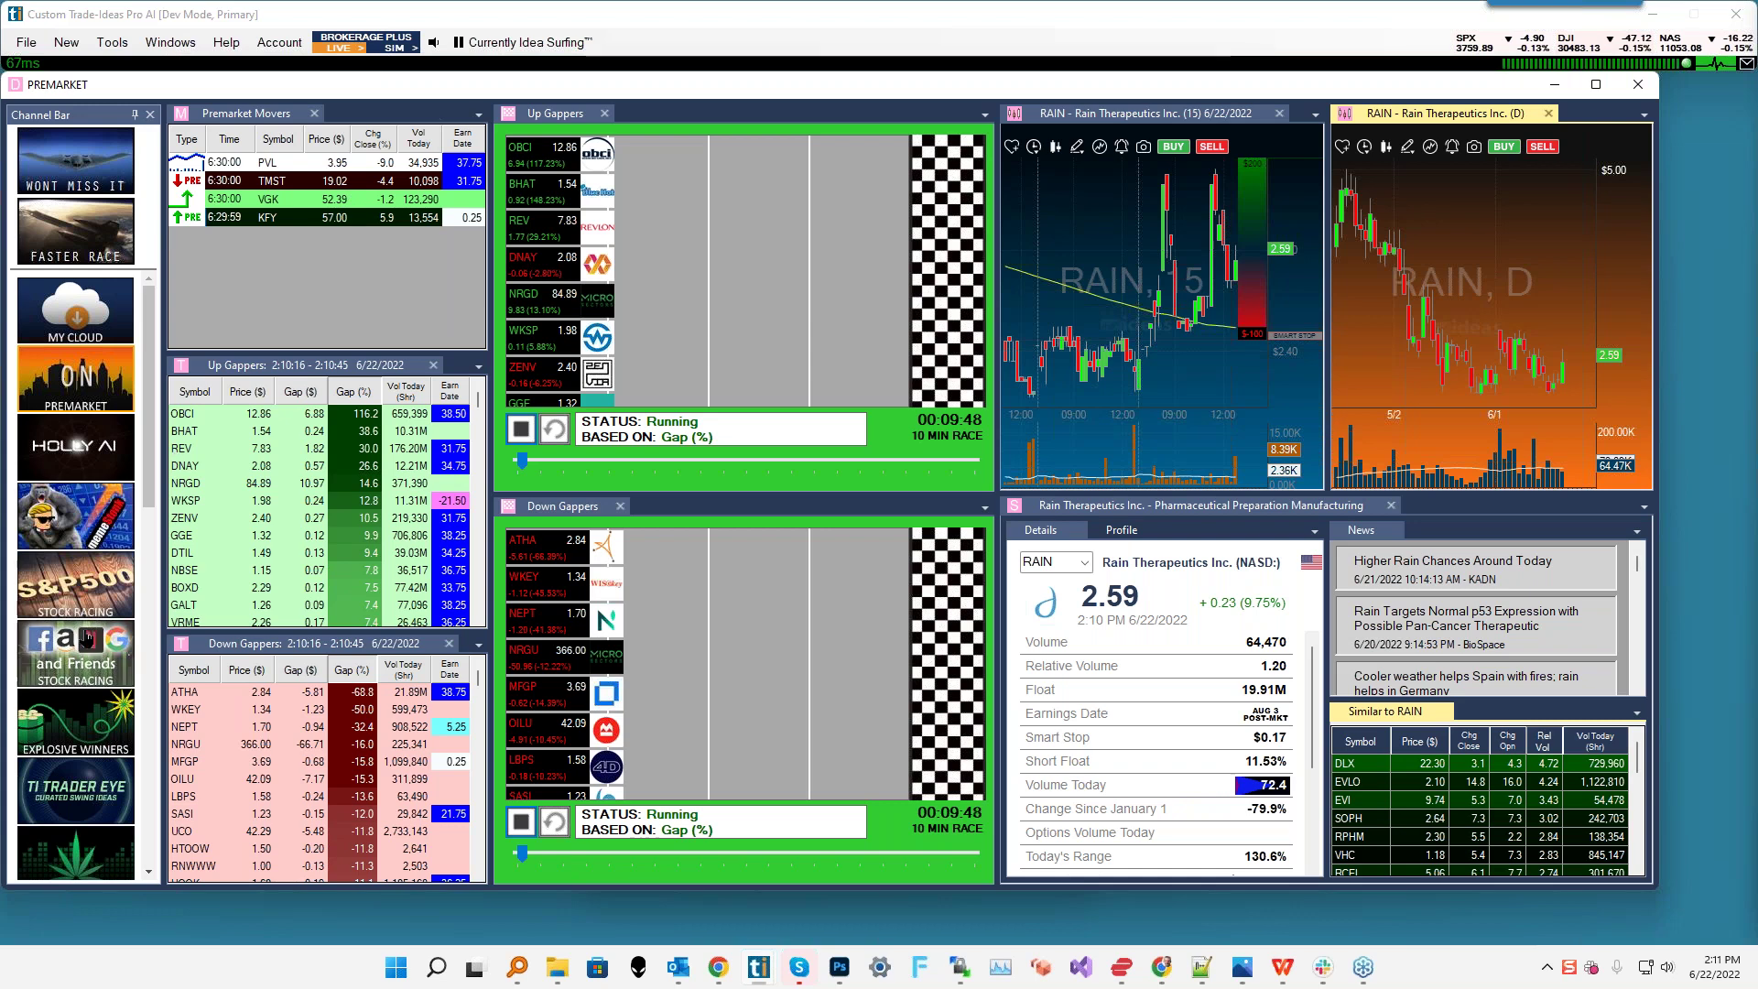
click(66, 733)
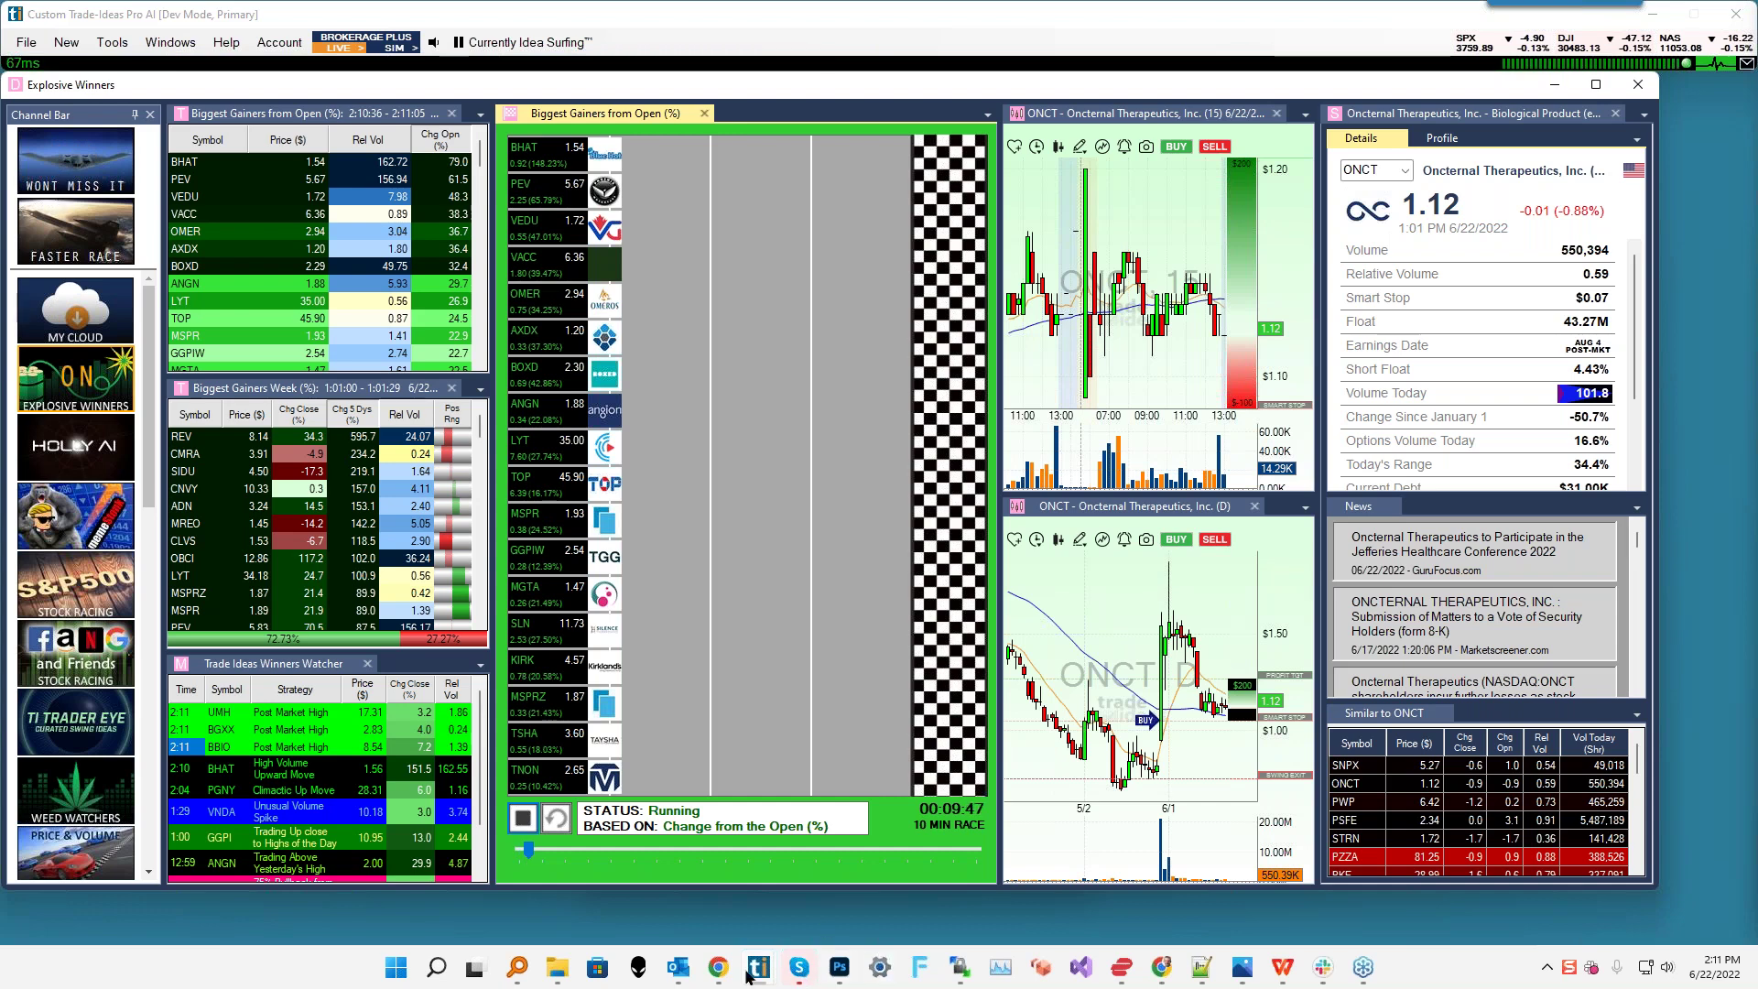
- View the Custom Layout Monitor 1 workspace and return to the Explosive Winners channel
mouse_move(748, 974)
click(577, 879)
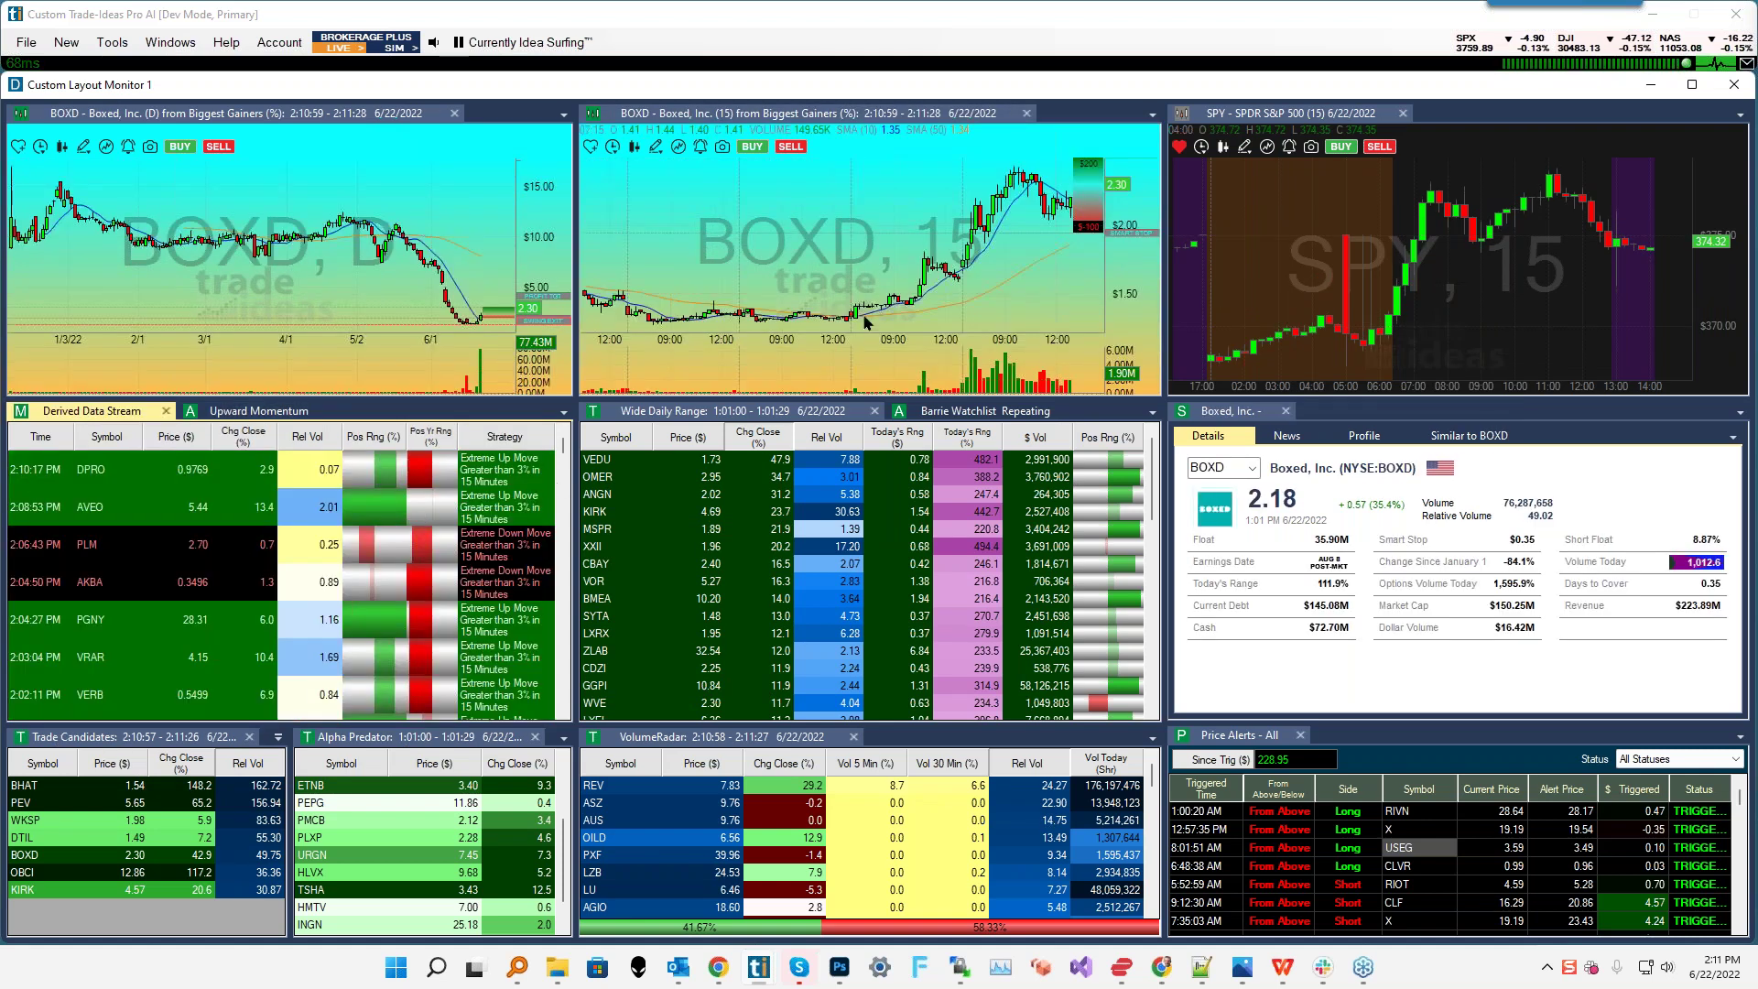
click(691, 407)
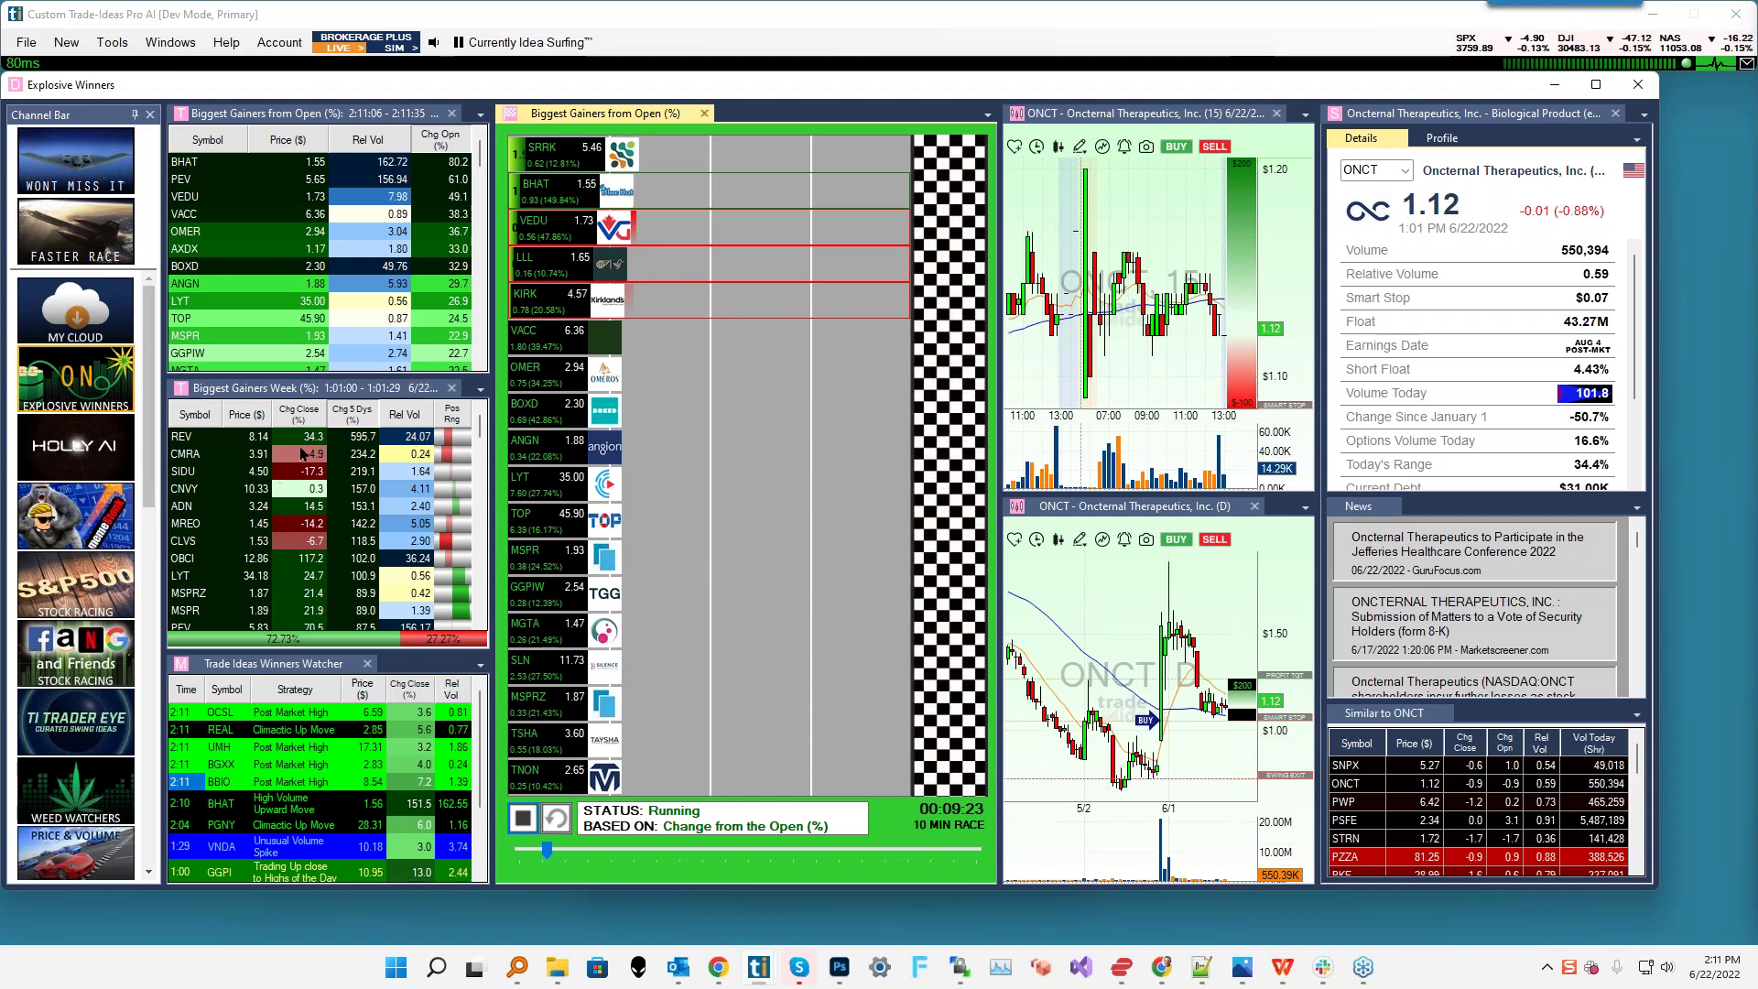
- Duplicate the Biggest Gainers Week (%) list into a free floating window and place it over the left-hand lists
right_click(262, 508)
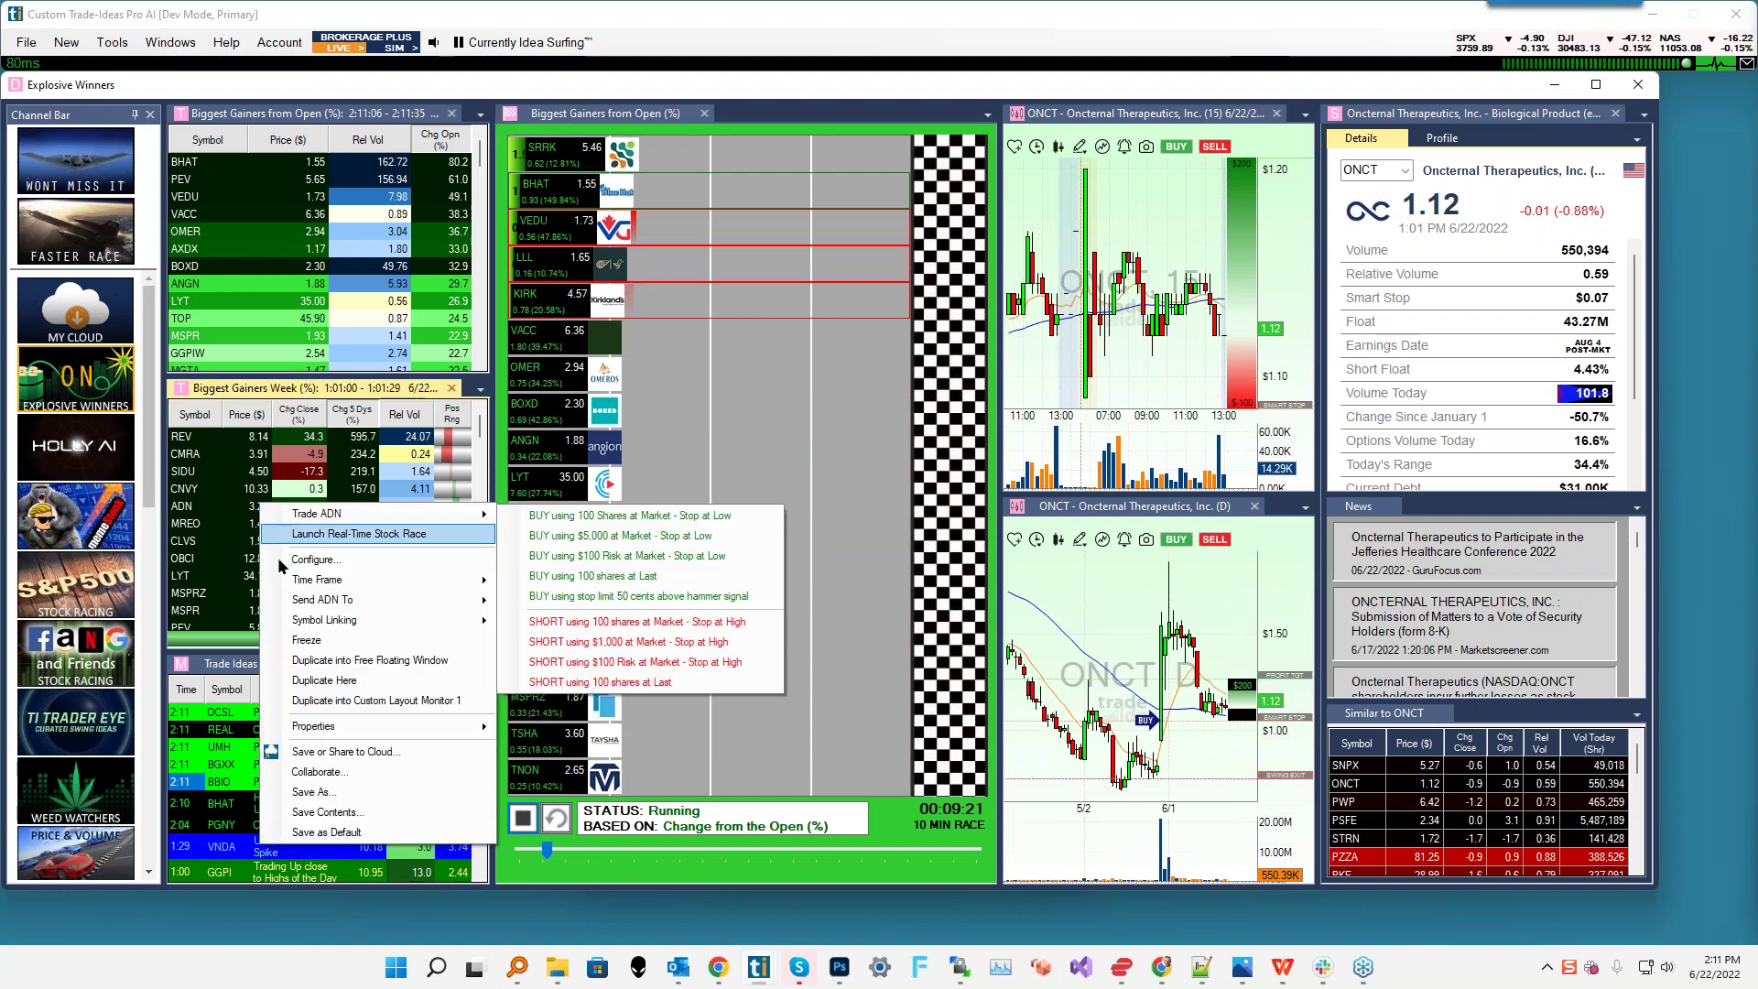
click(338, 660)
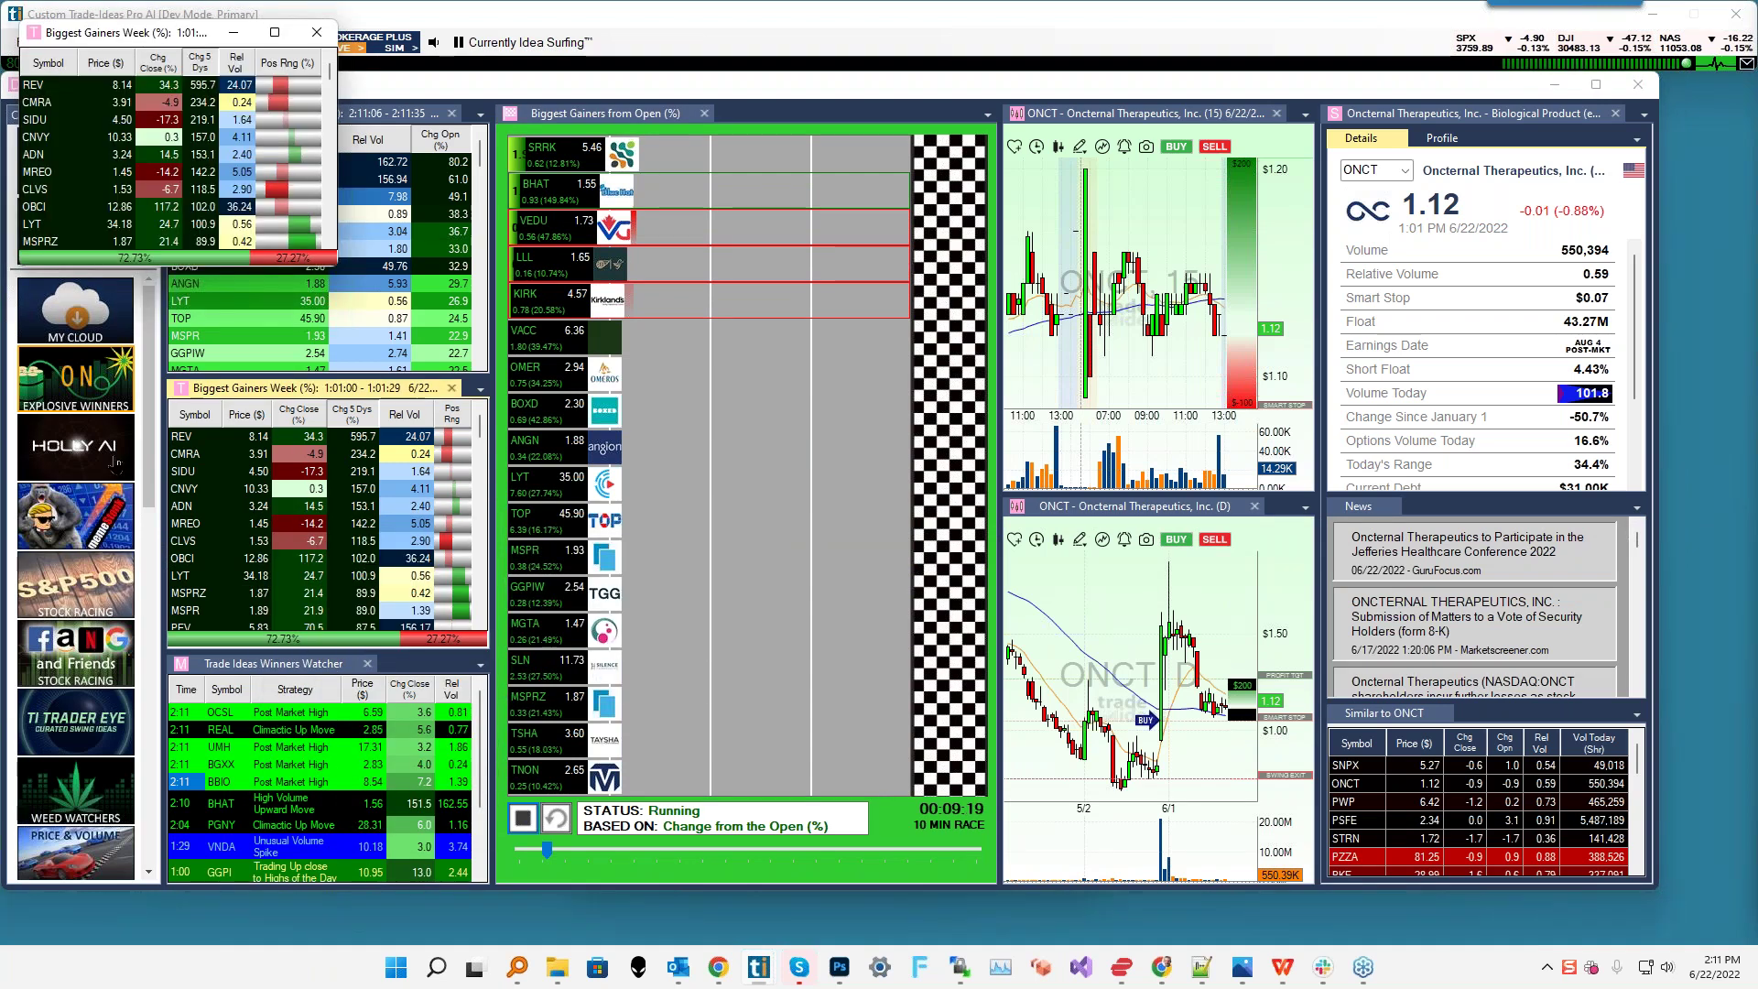
drag(175, 40, 419, 321)
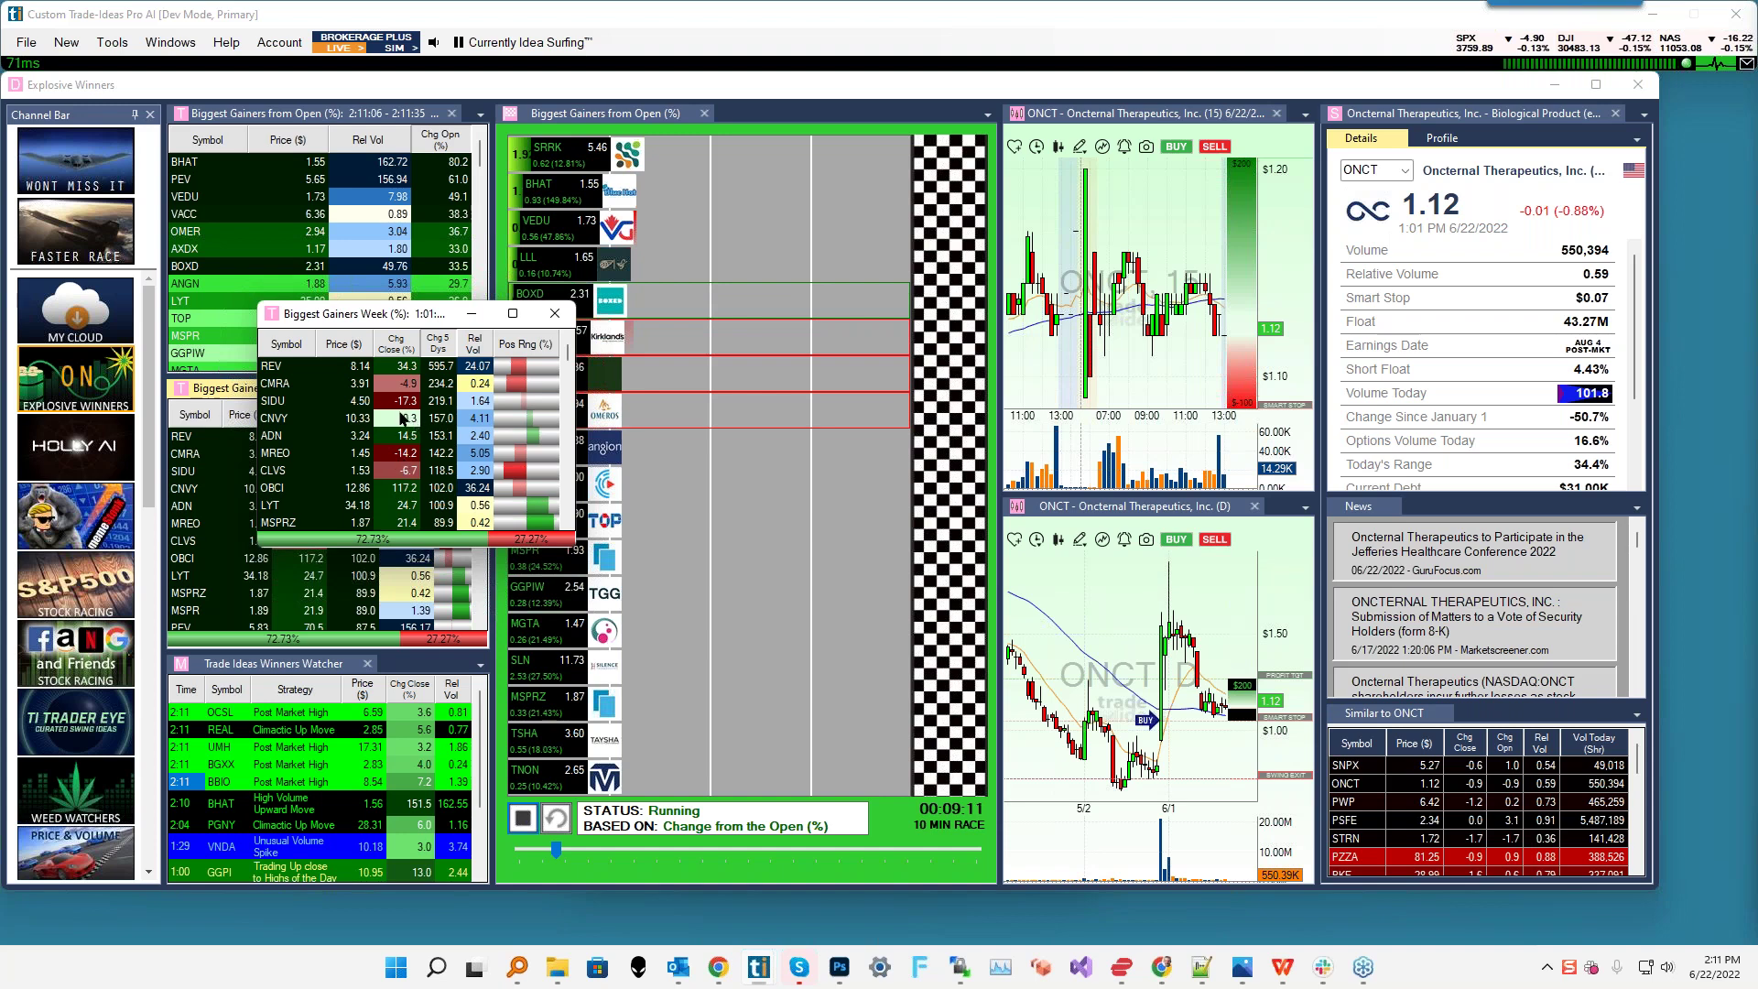
- Create a docked window titled "new dock" and move it clear of the floating Biggest Gainers Week list
click(65, 46)
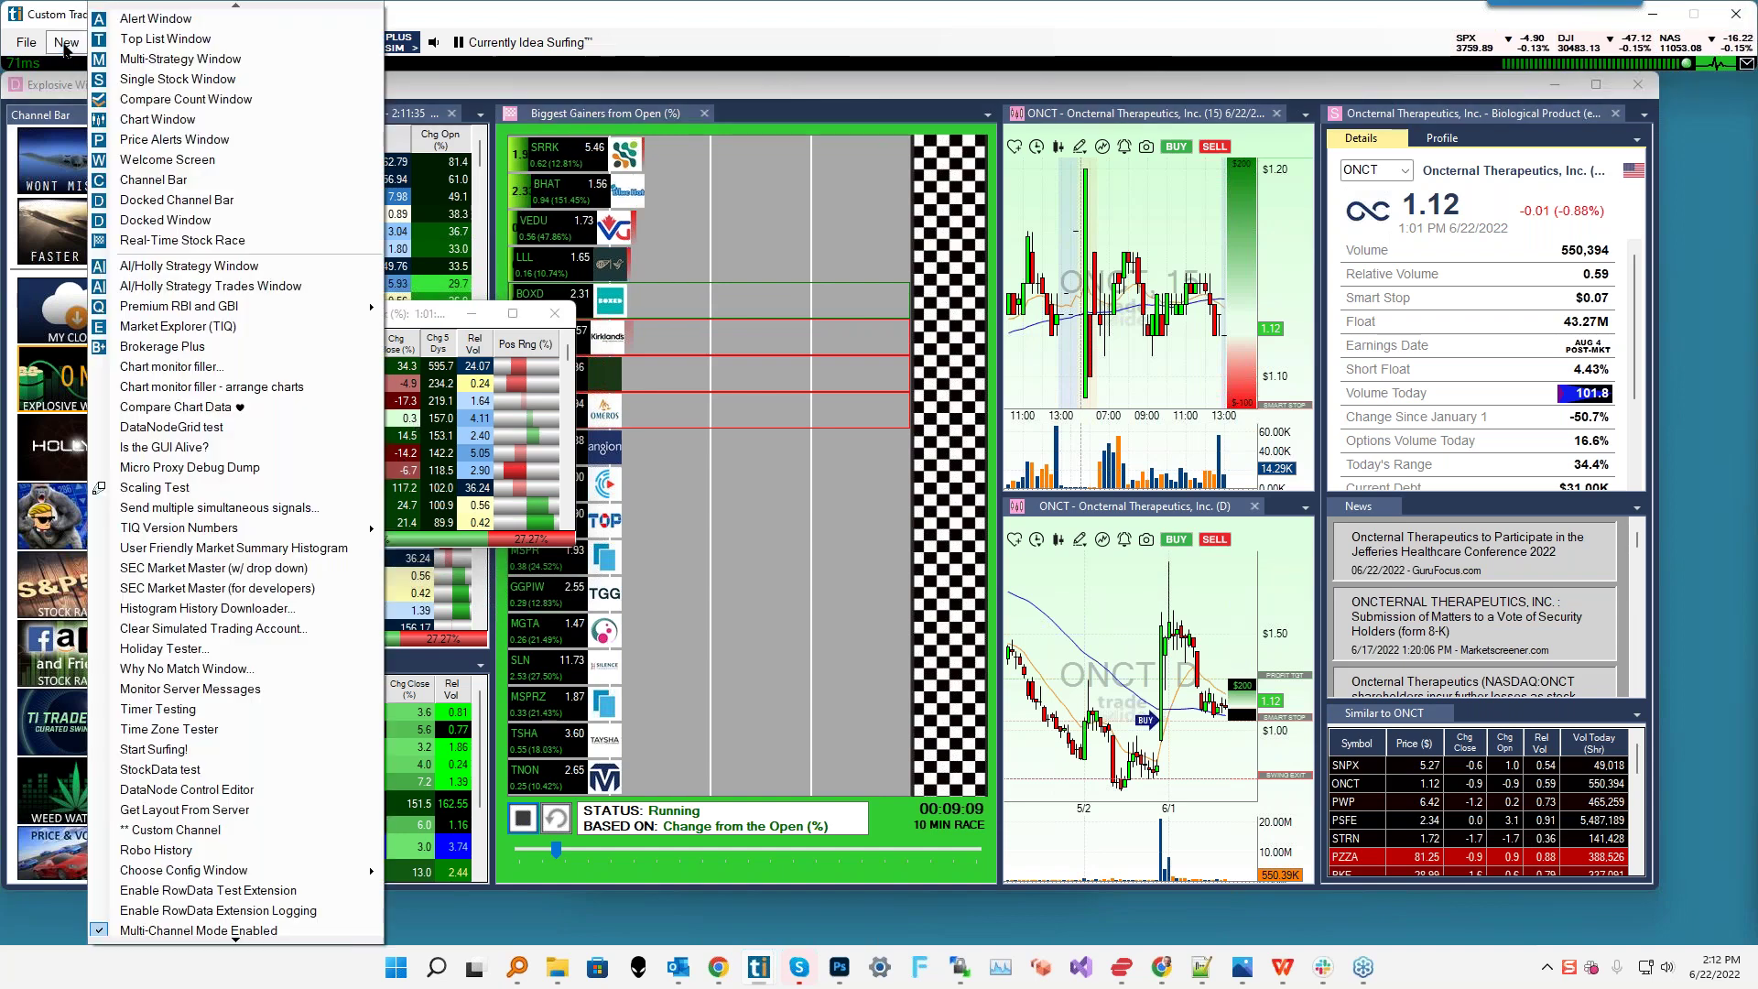
click(151, 225)
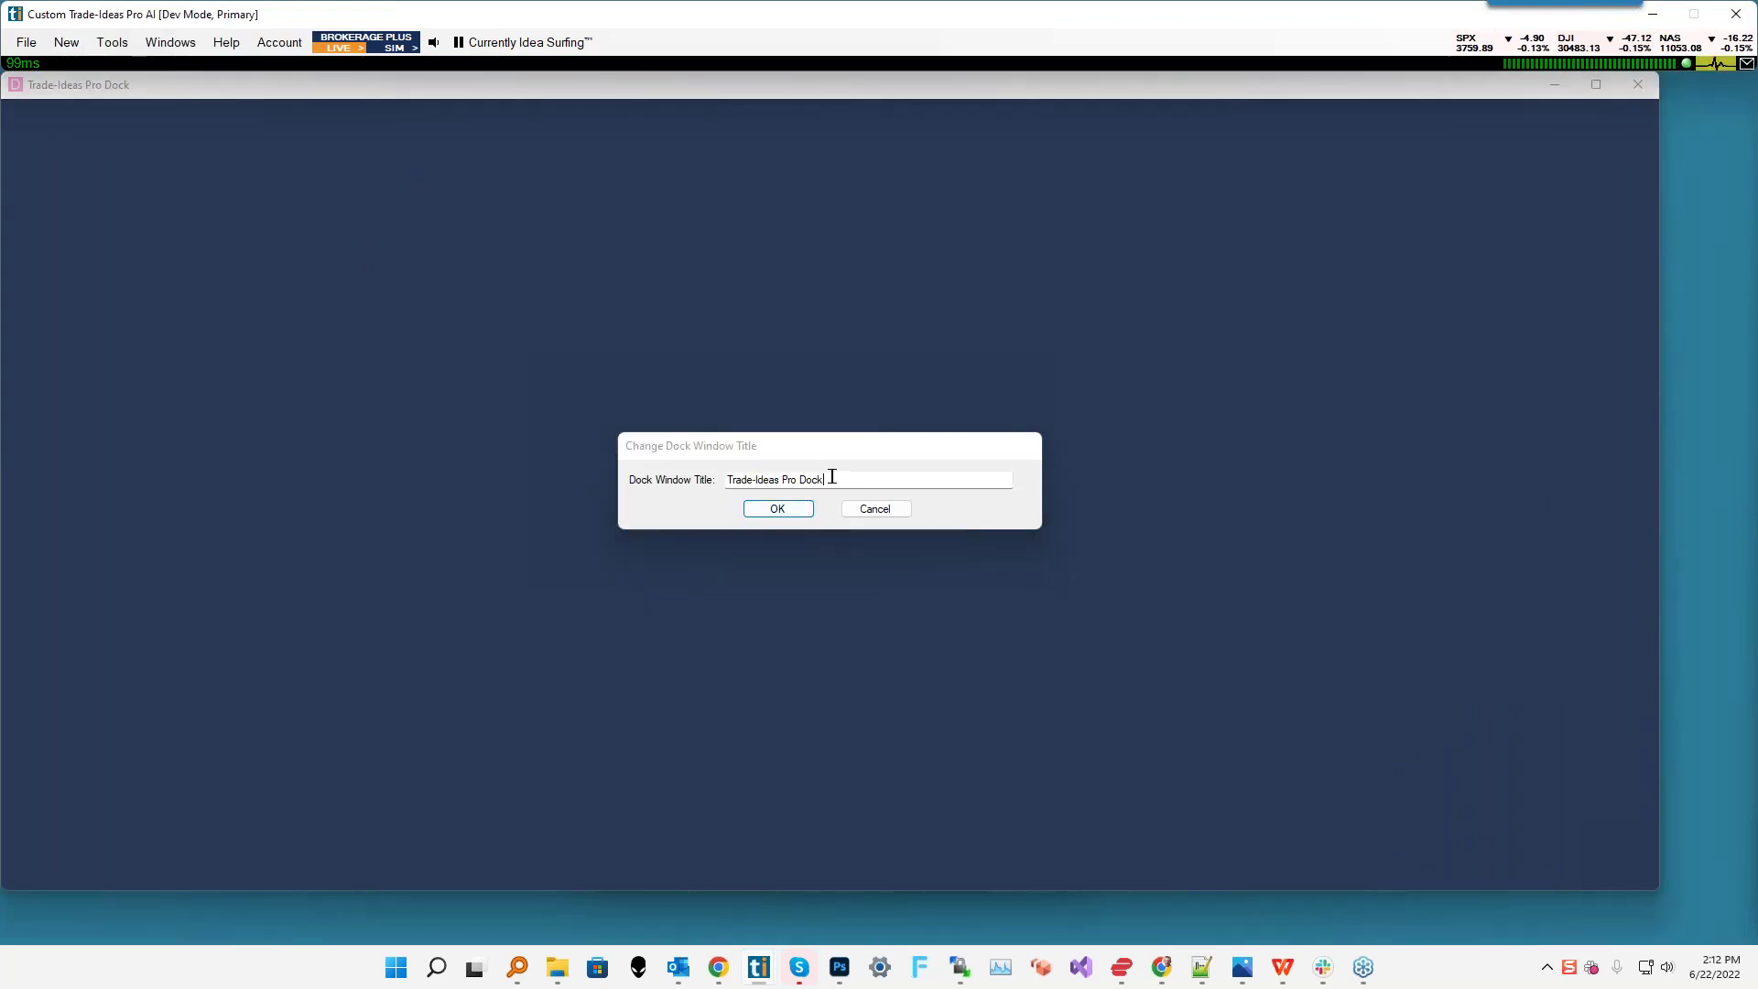
text(new dock)
key(Return)
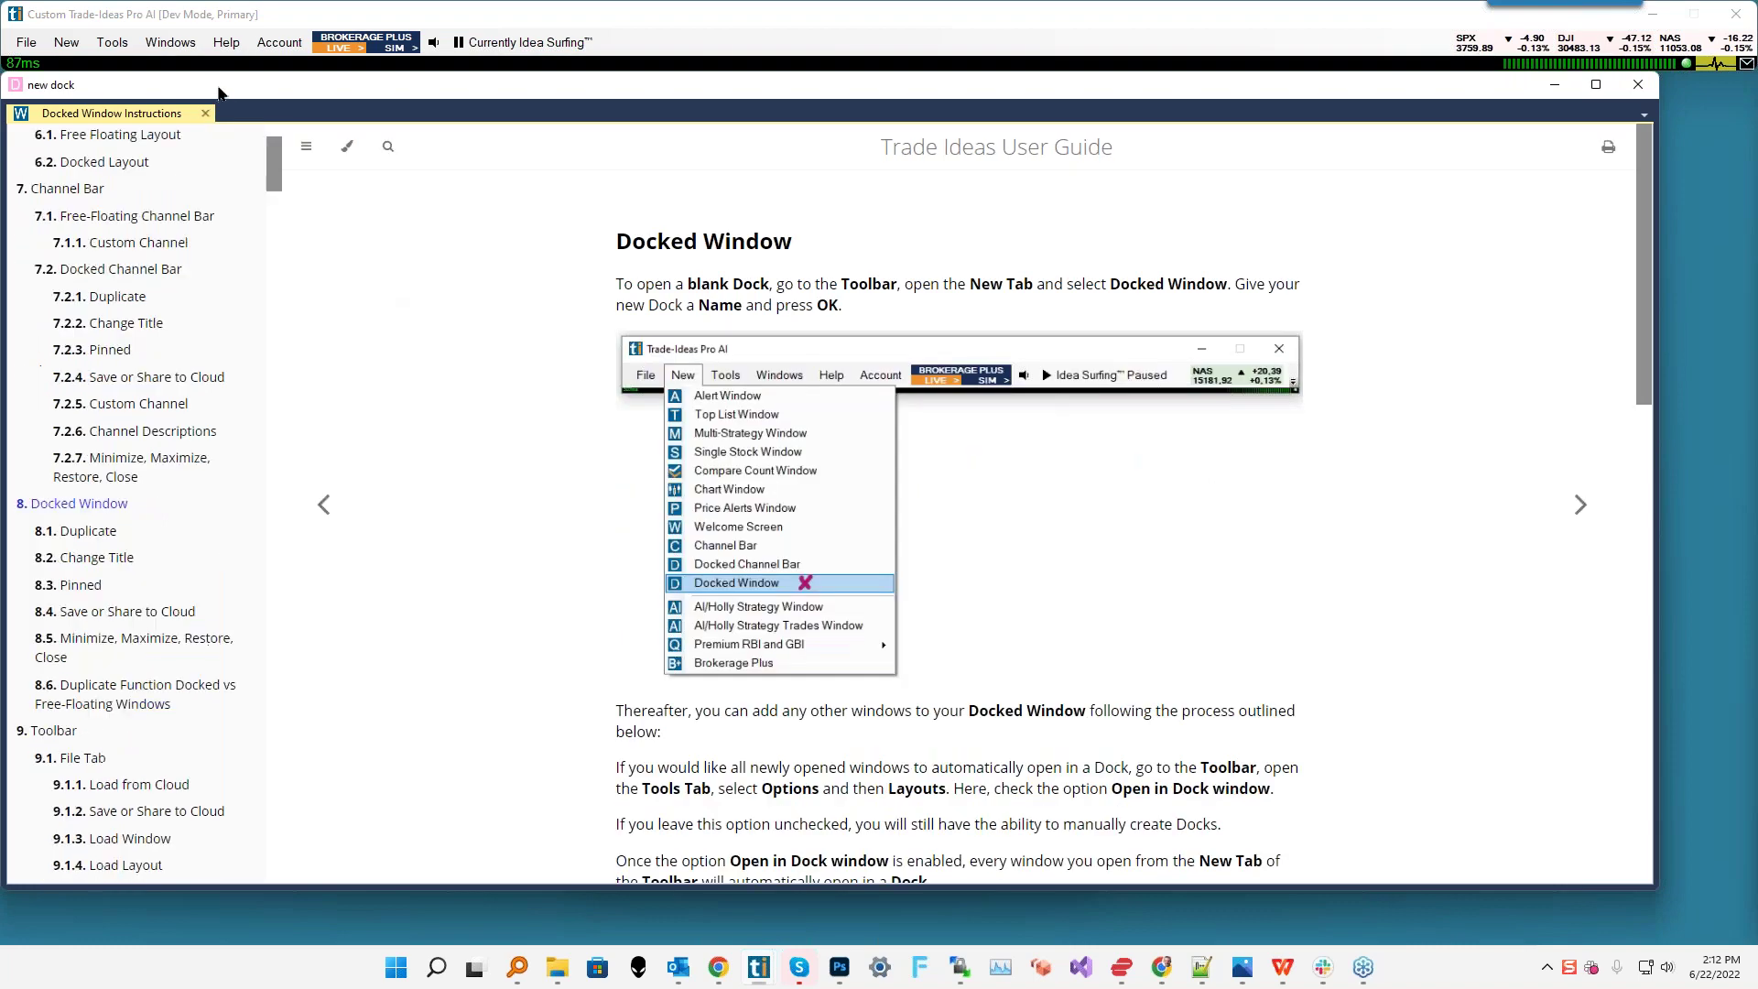
drag(210, 88, 871, 234)
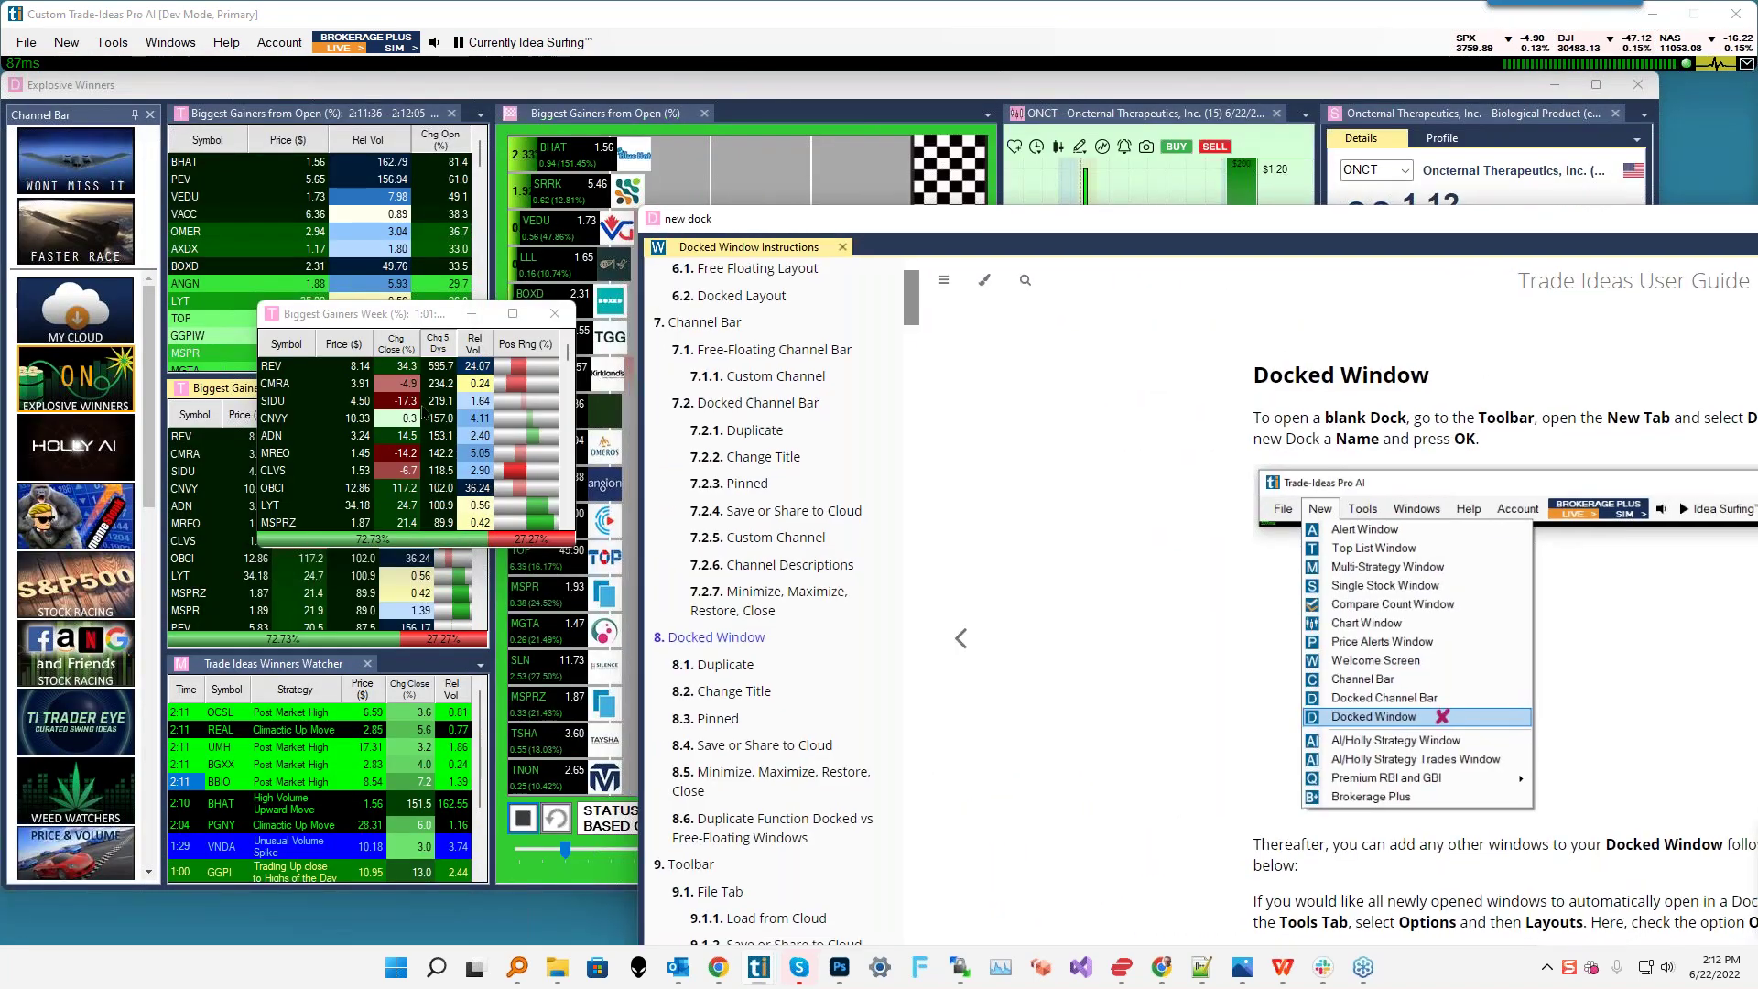
- Duplicate the floating Biggest Gainers Week list into new dock and put that dock out of view
right_click(350, 409)
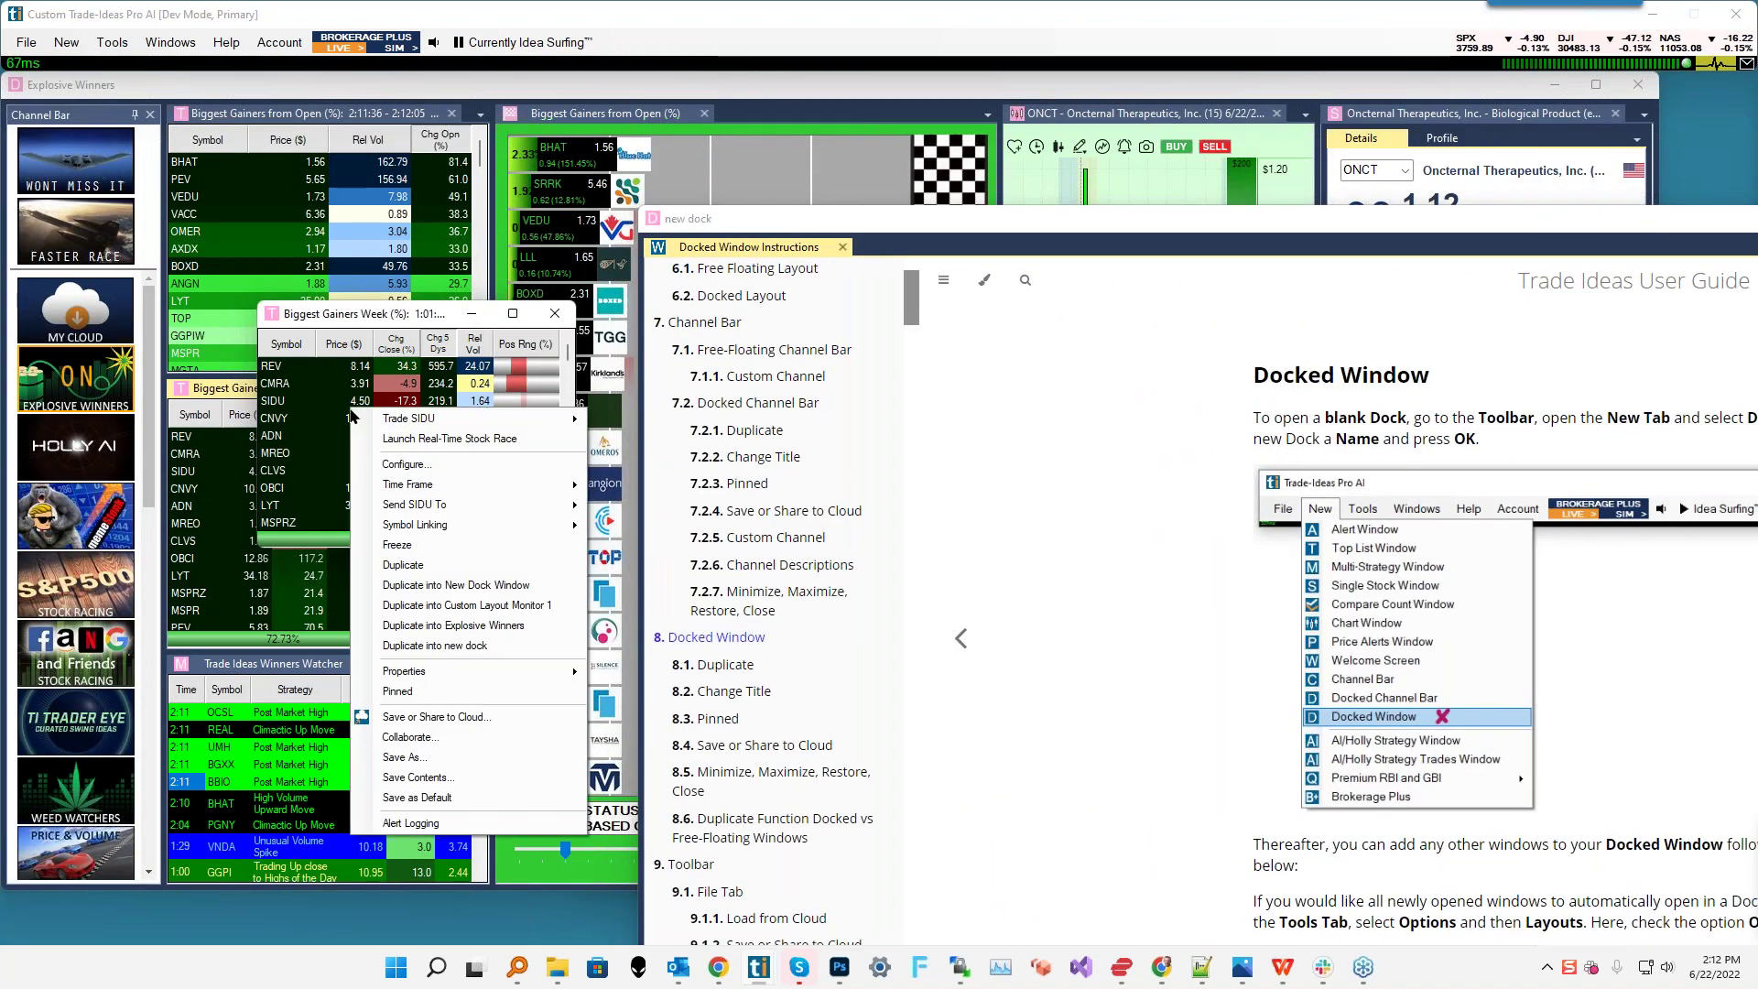
click(441, 647)
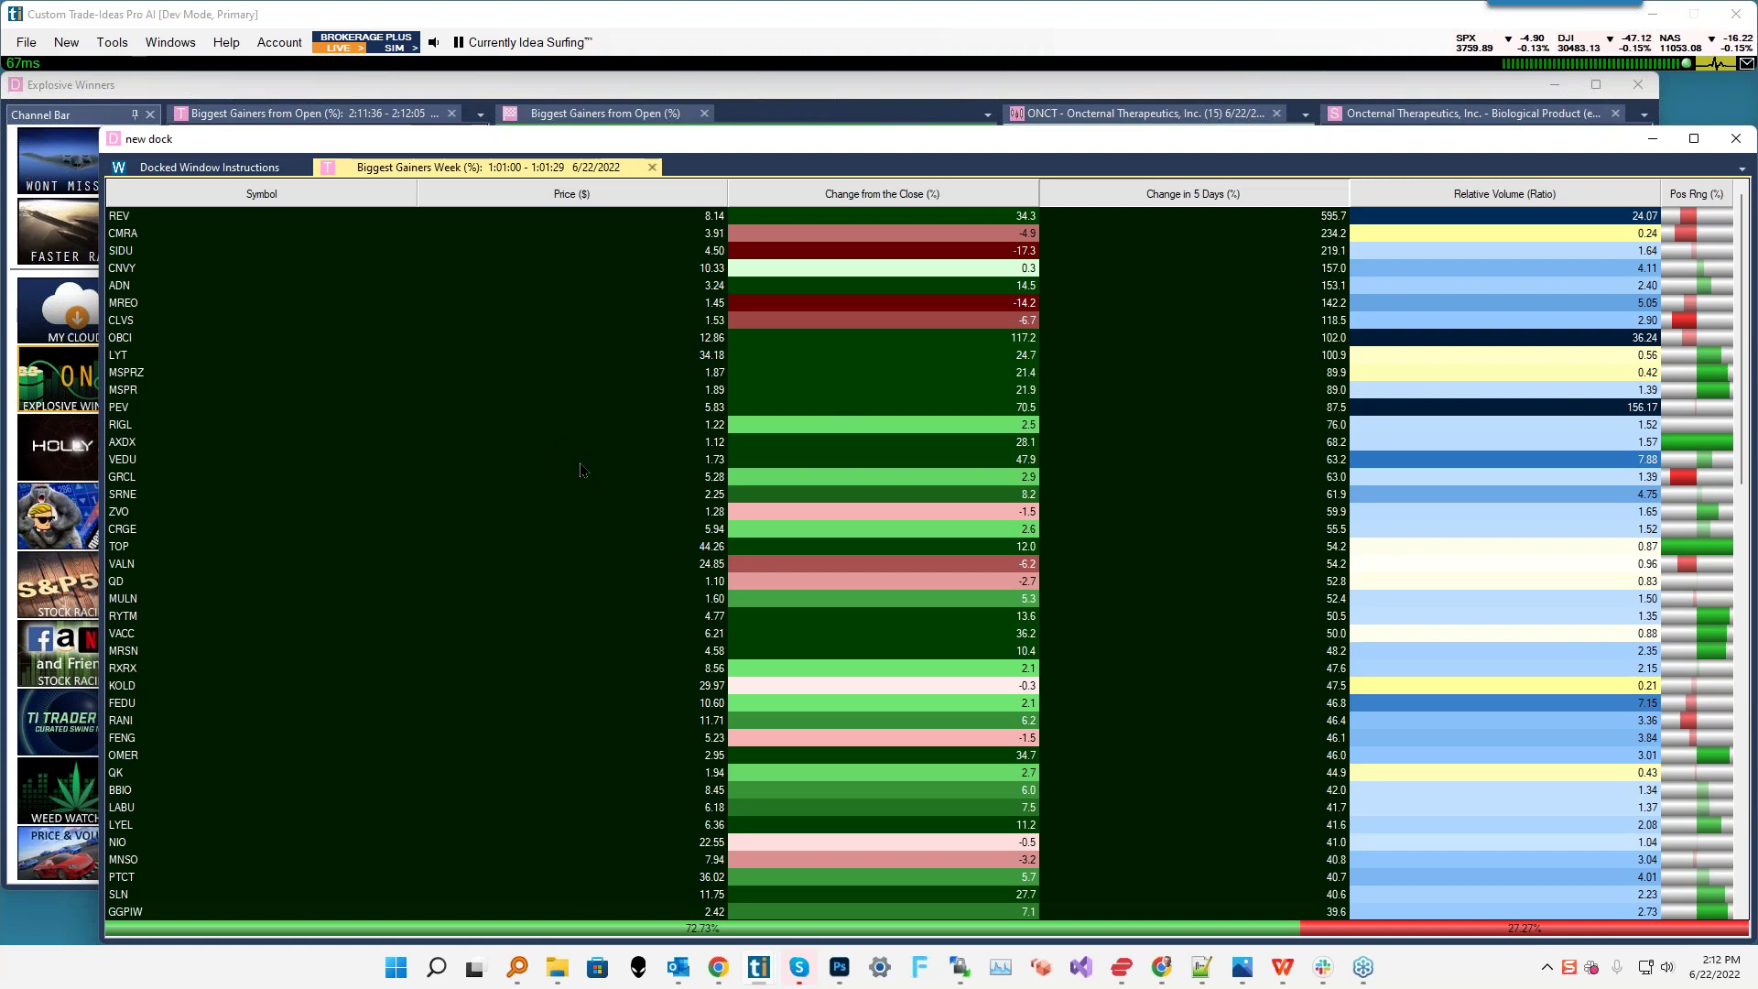
drag(1172, 146, 1128, 593)
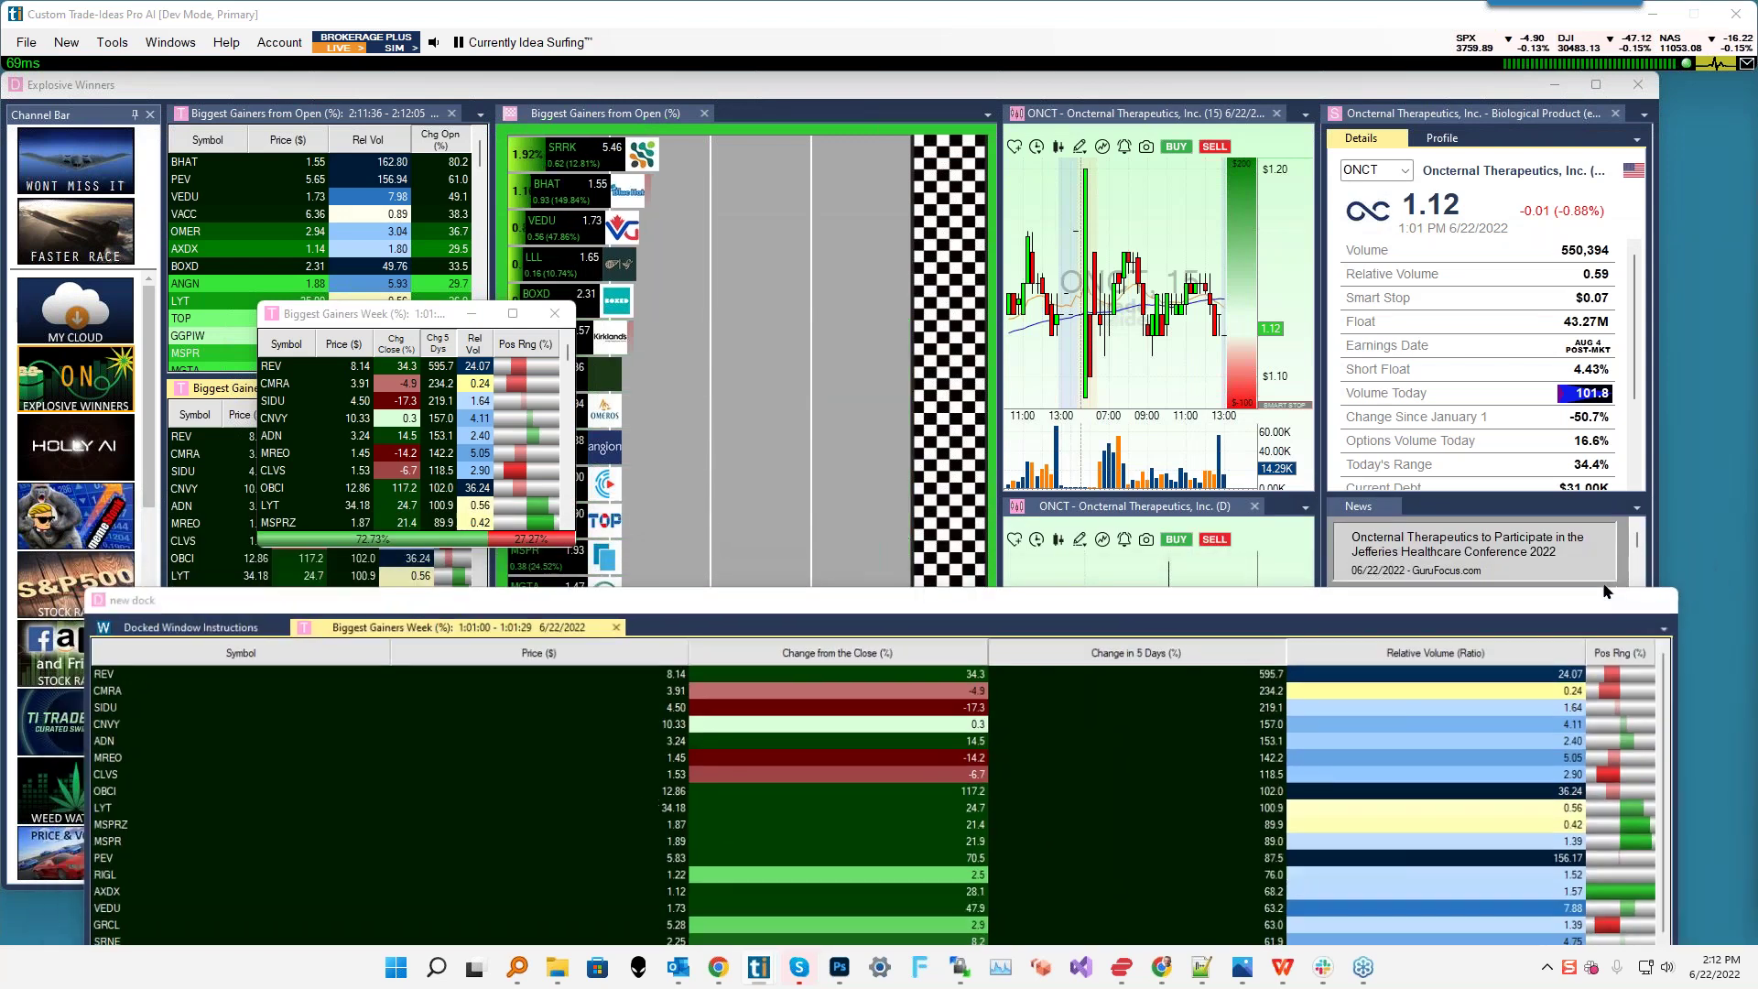
click(1614, 588)
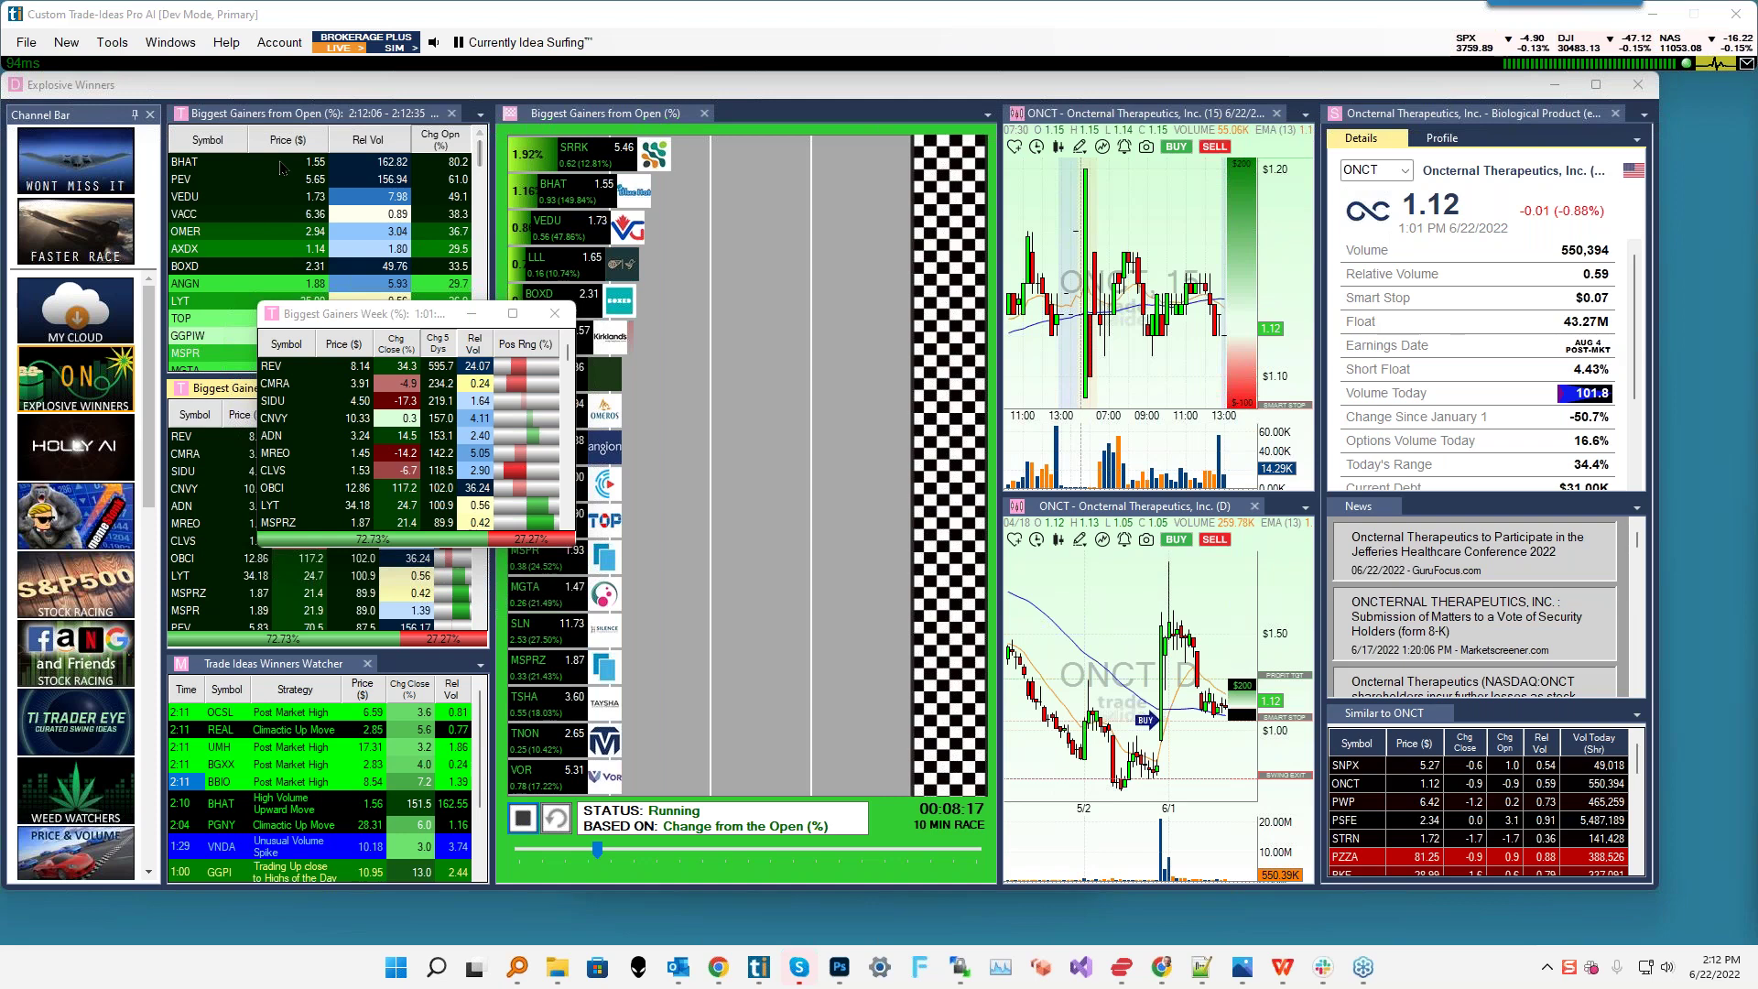
- Examine the floating Biggest Gainers Week list's configuration, including the Down Gappers entries under Recent Settings, and leave without changes
right_click(363, 422)
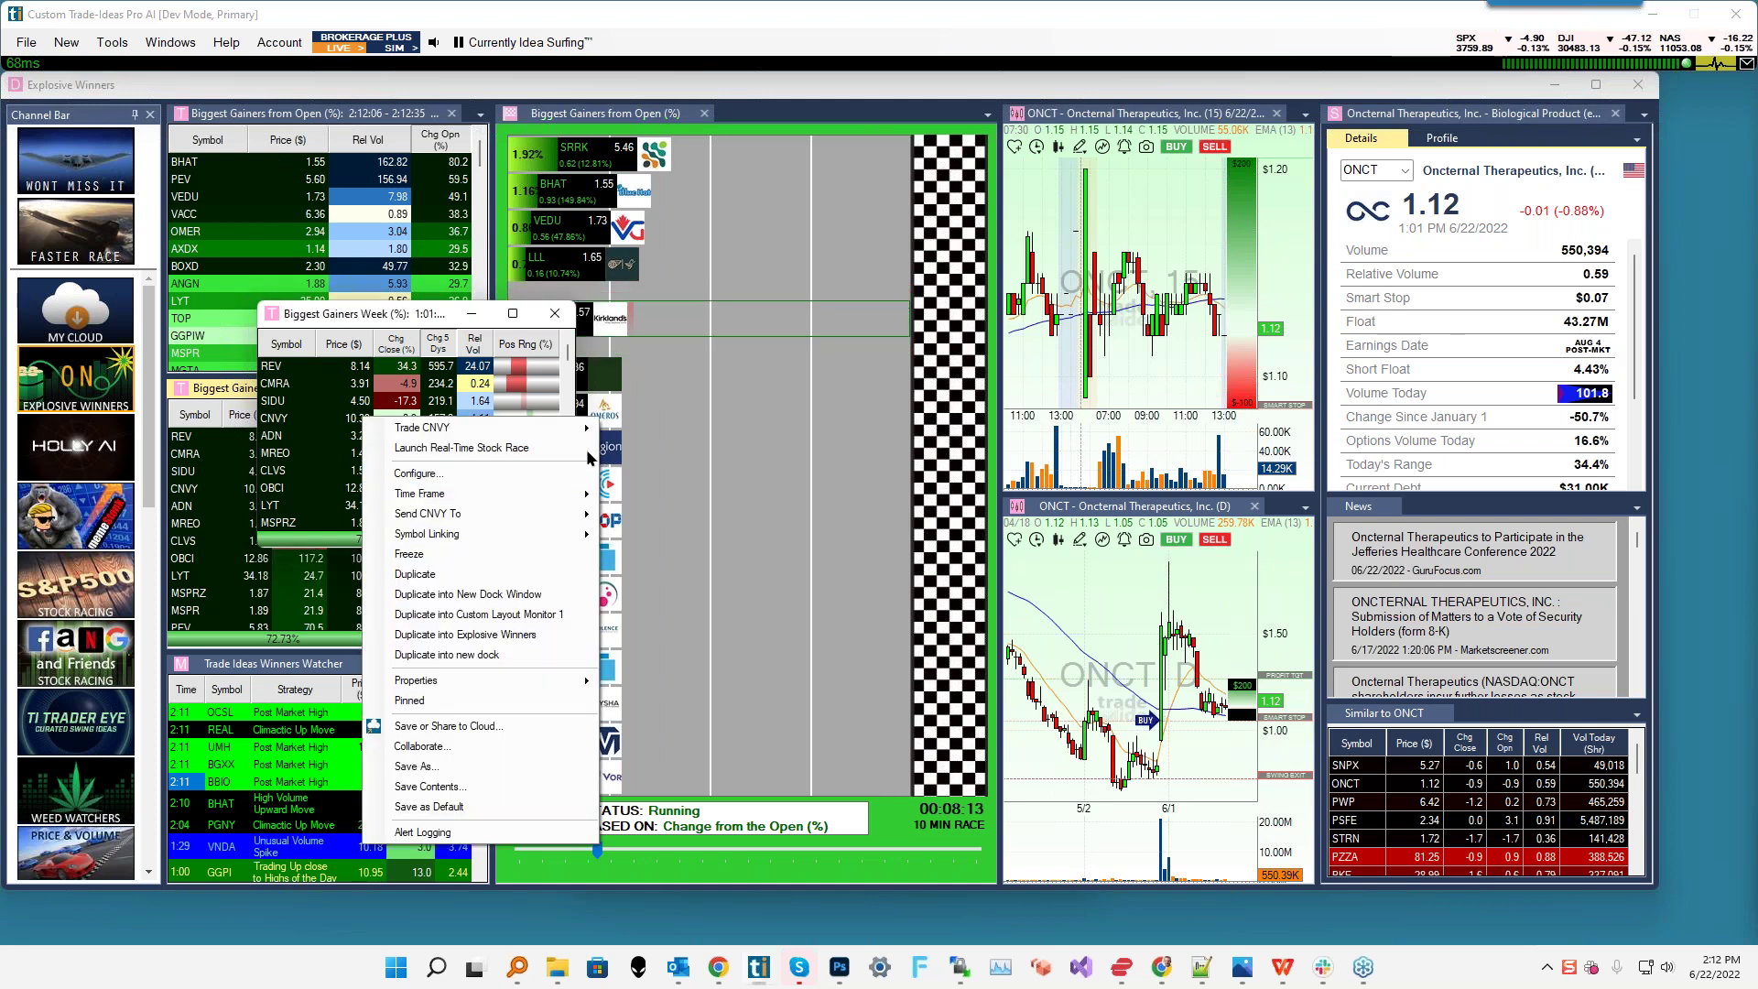
click(414, 474)
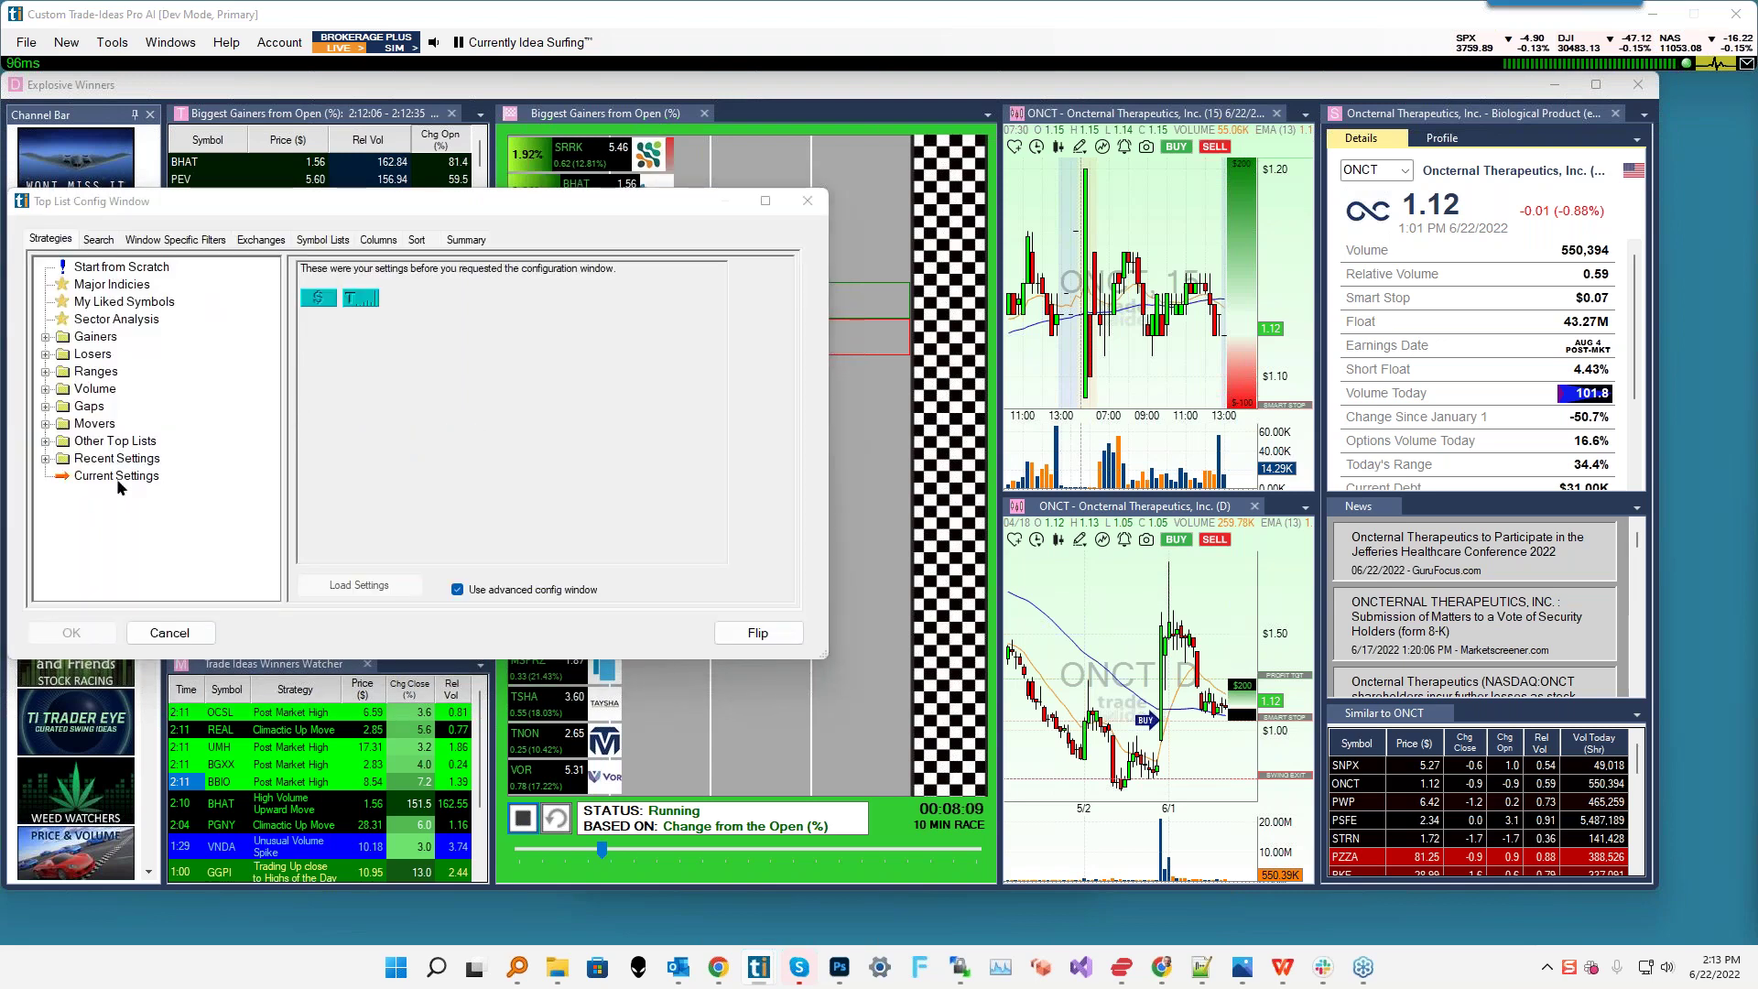
click(44, 458)
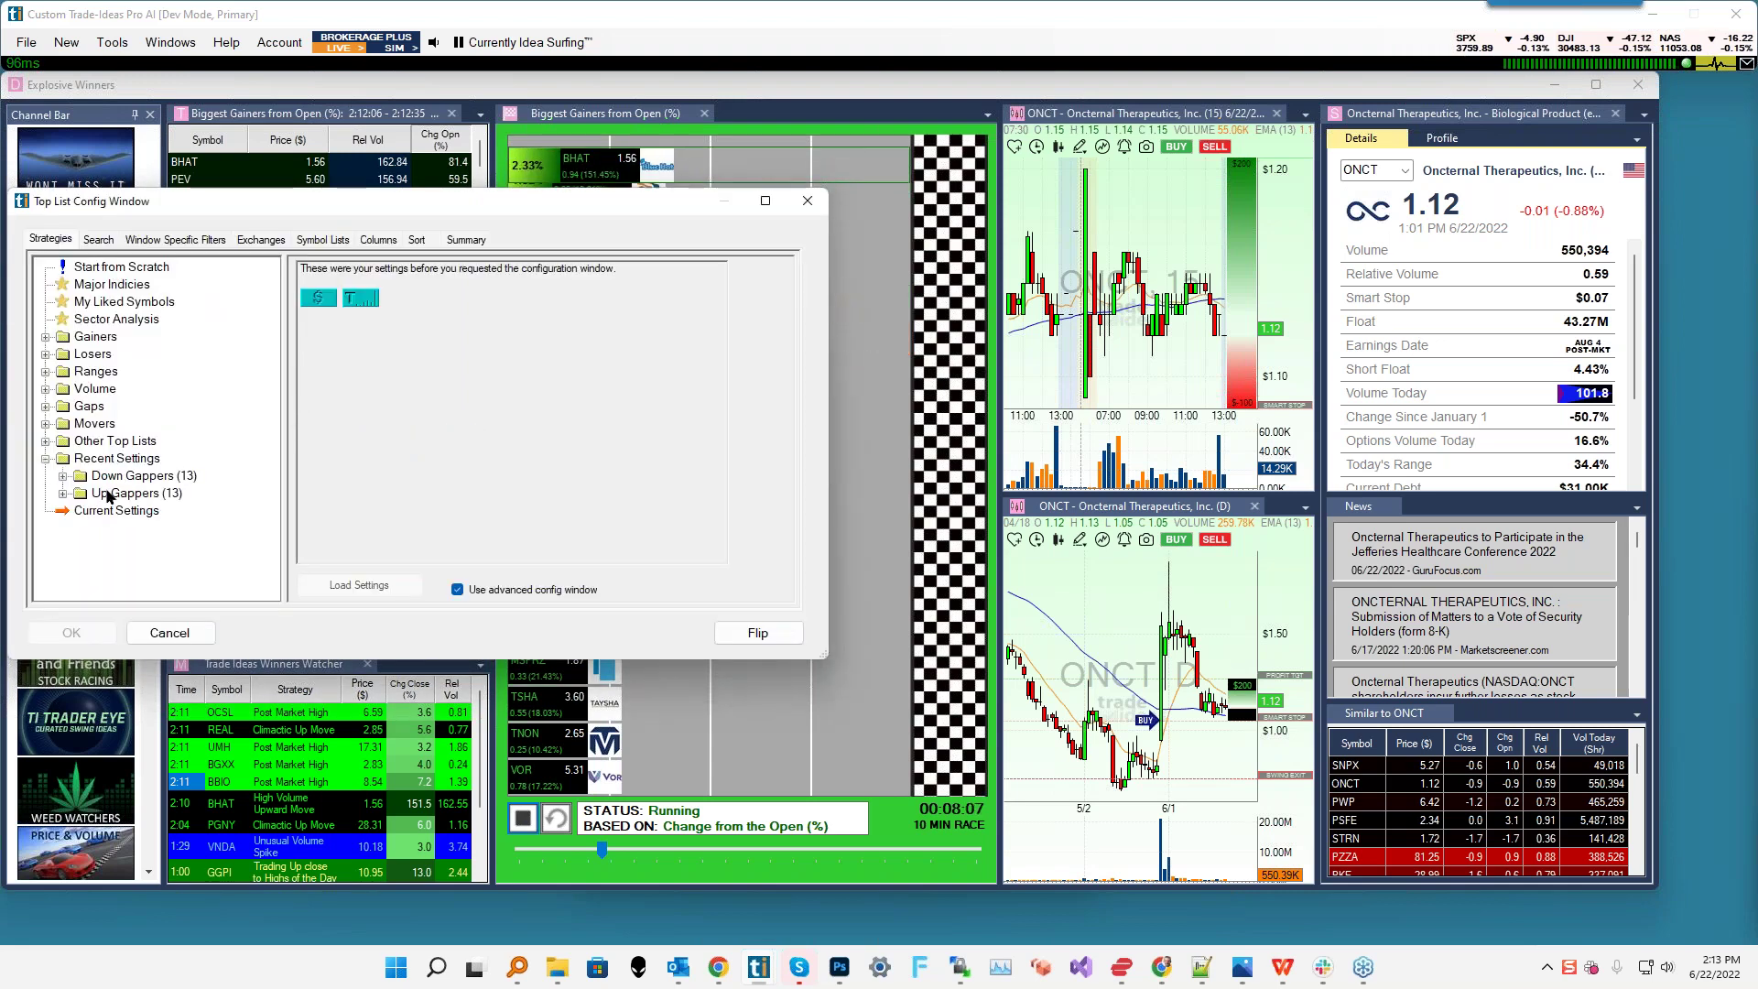
click(62, 477)
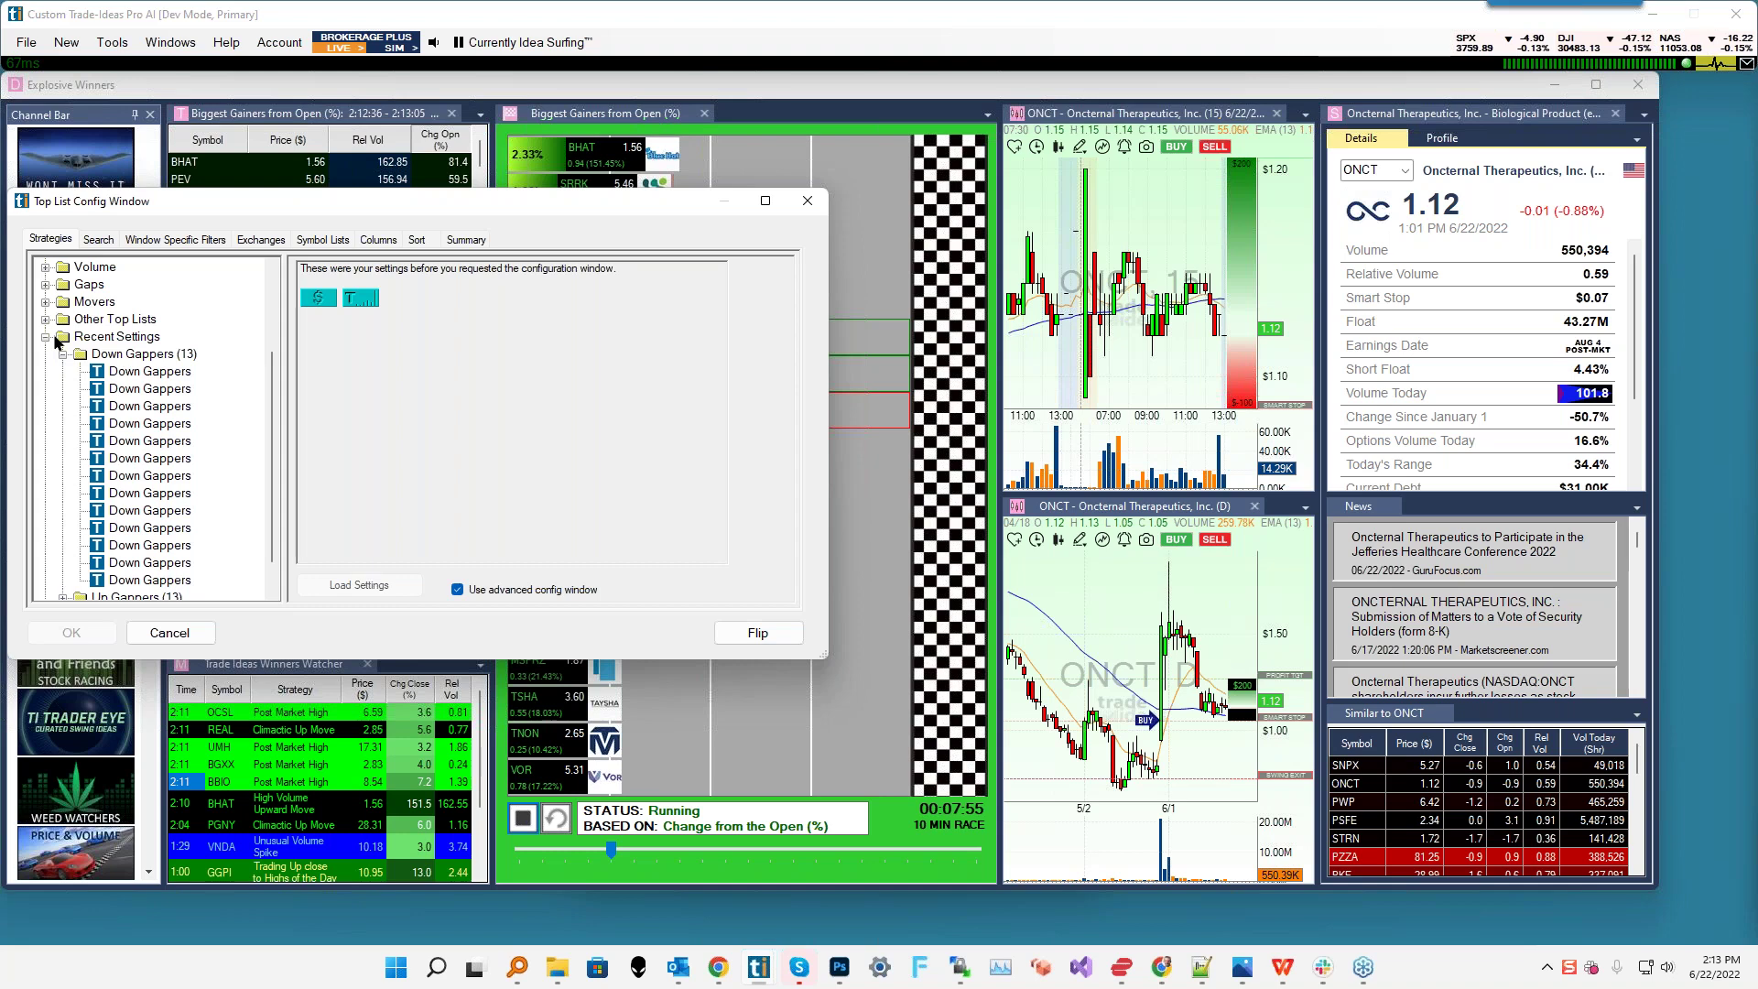
click(169, 633)
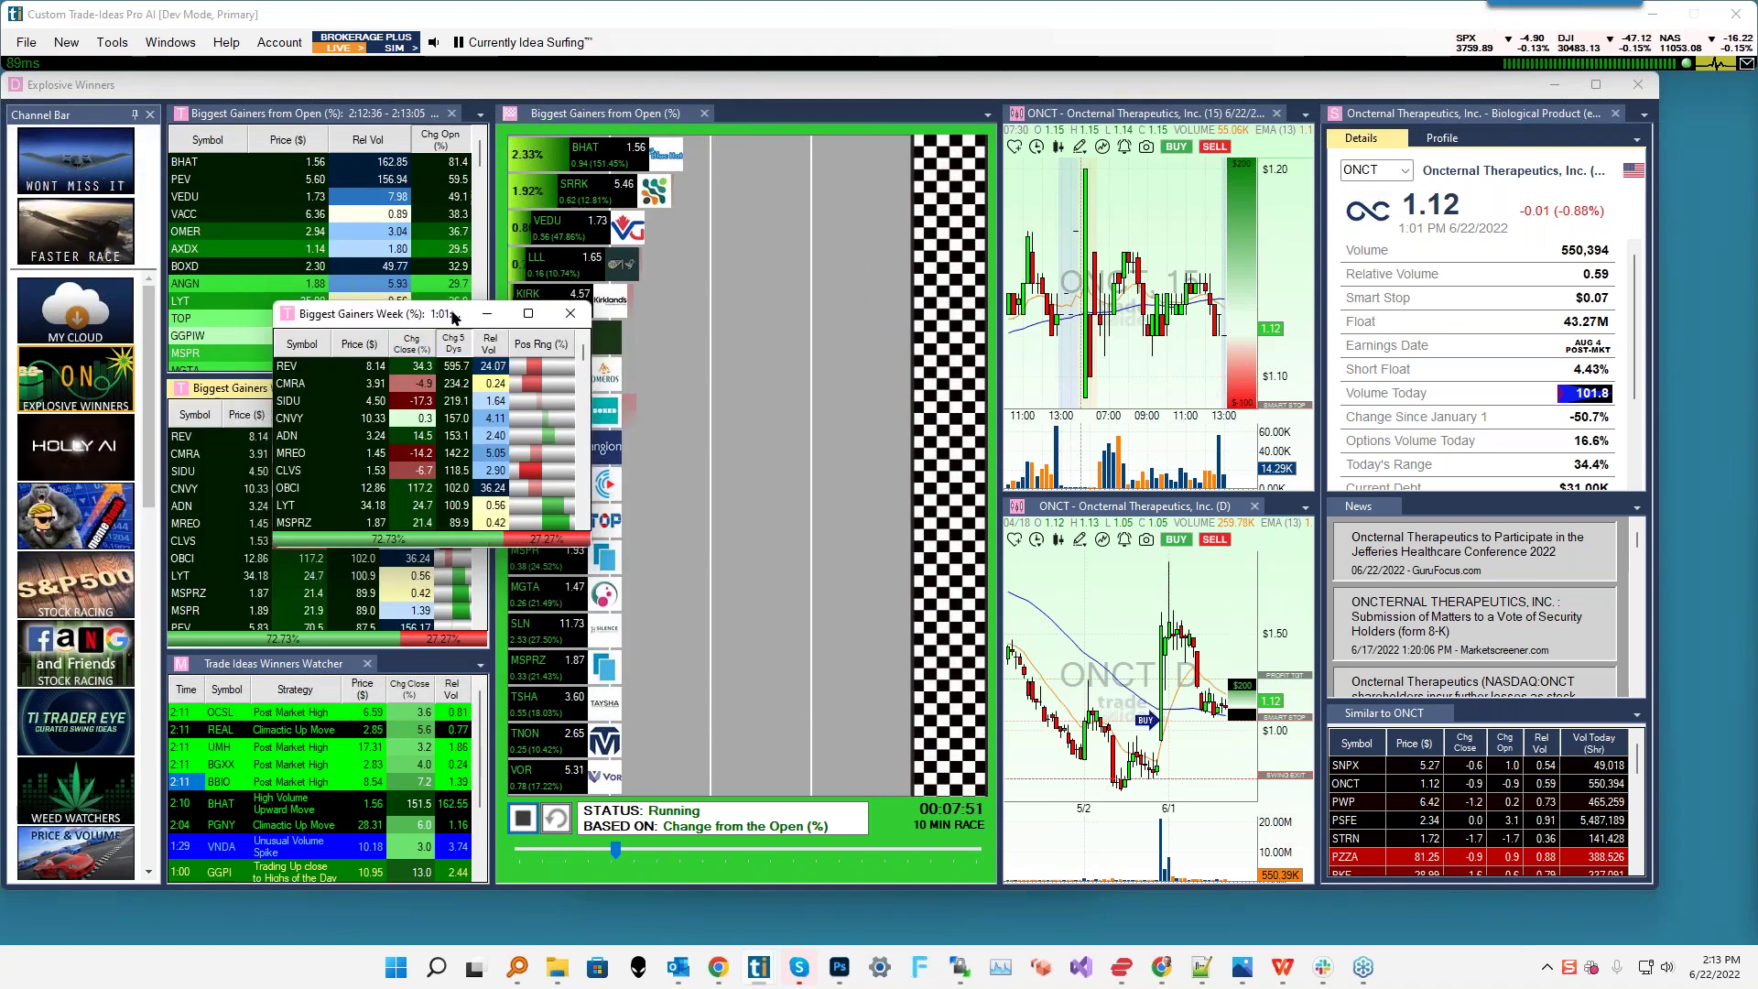
- Save the floating list to the cloud as "Biggest Gainers Week (%)" and move it over the Similar to ONCT list
right_click(461, 404)
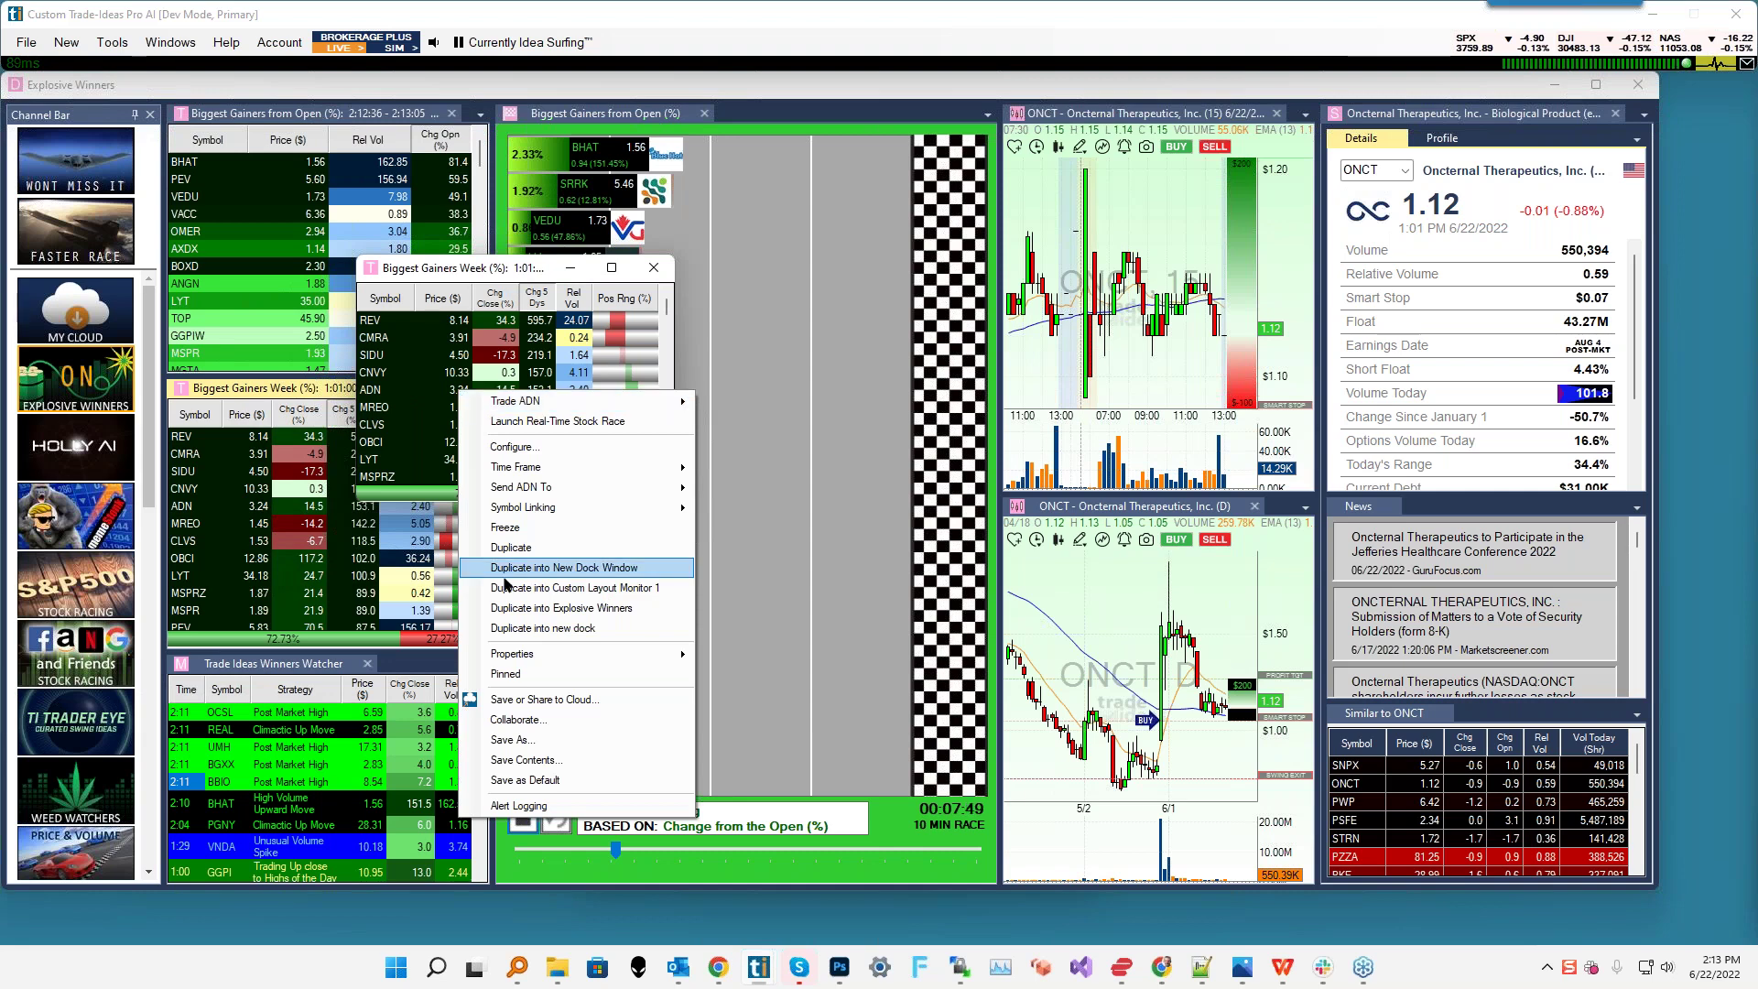
click(540, 708)
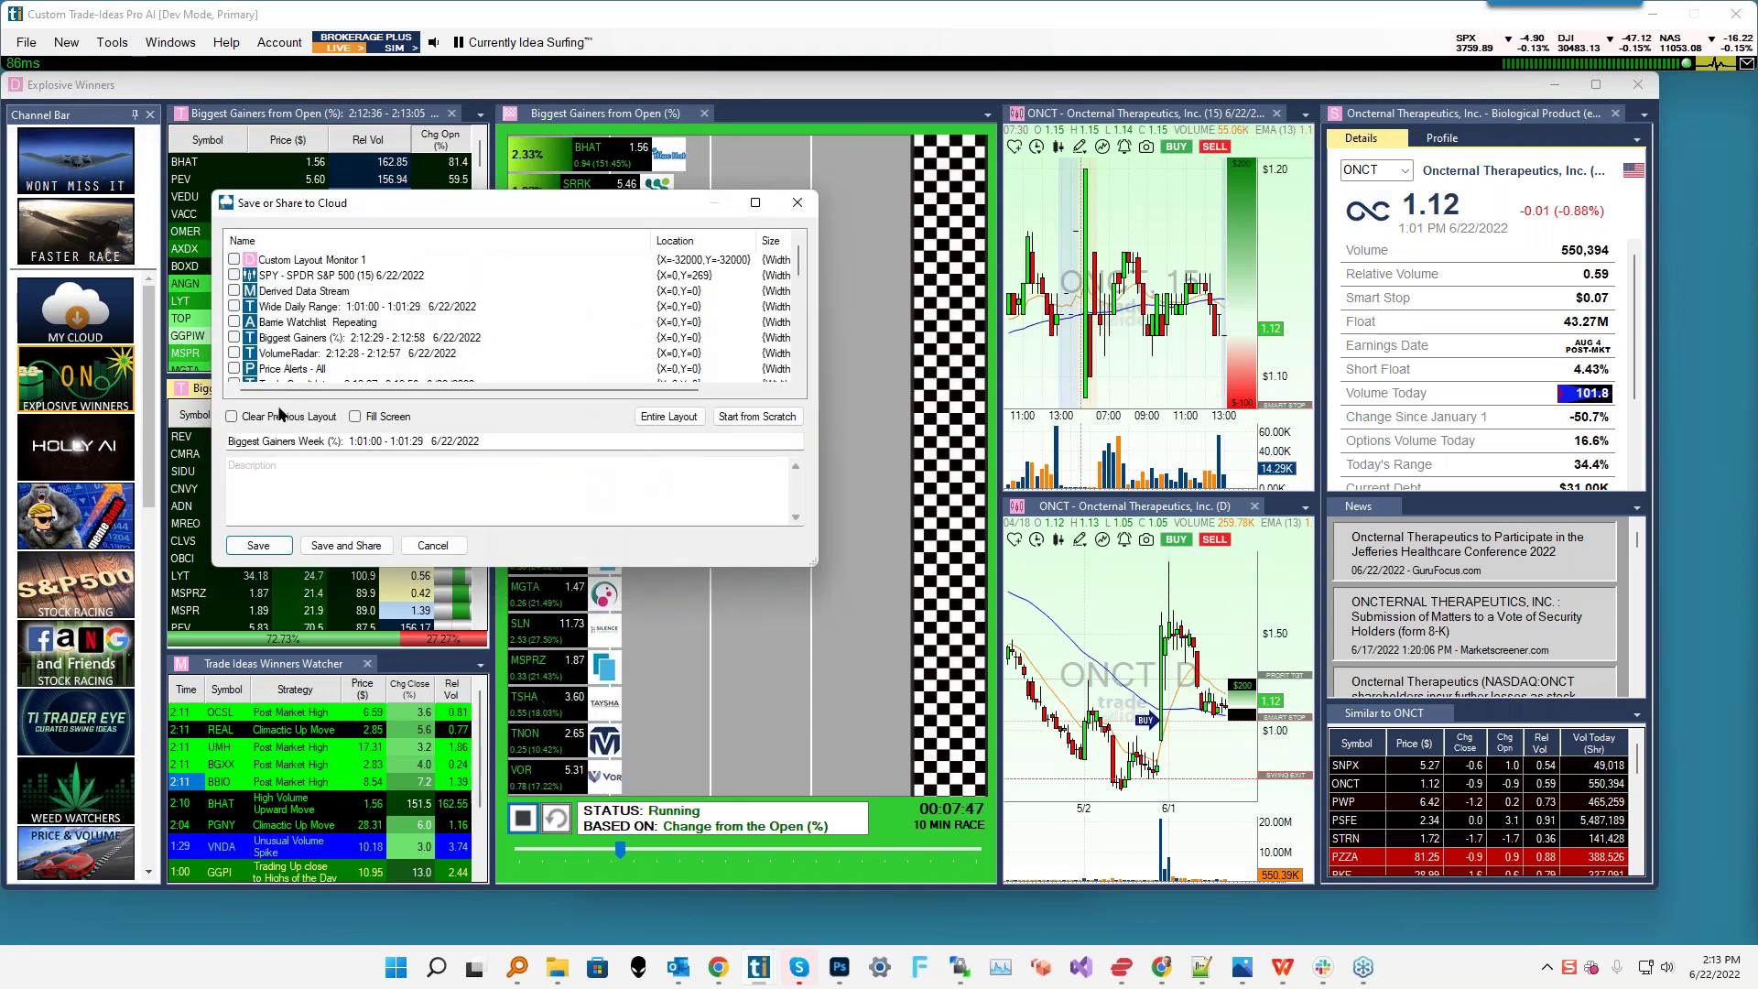
drag(341, 441, 538, 438)
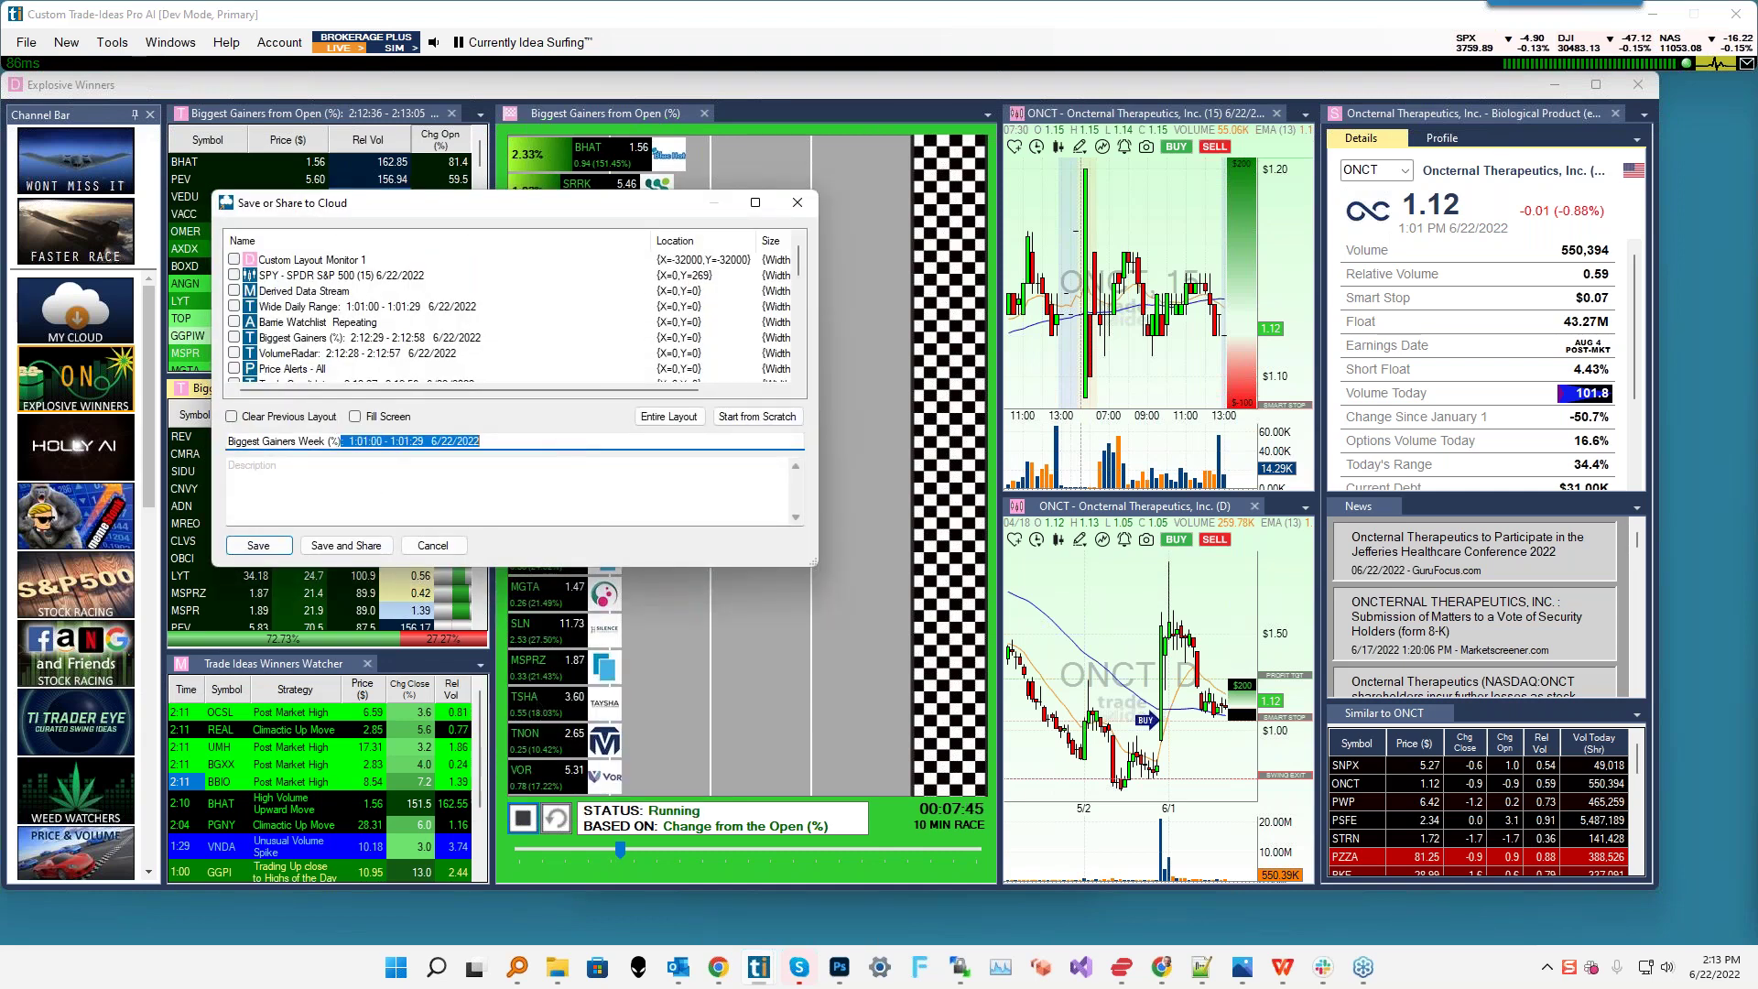
key(BackSpace)
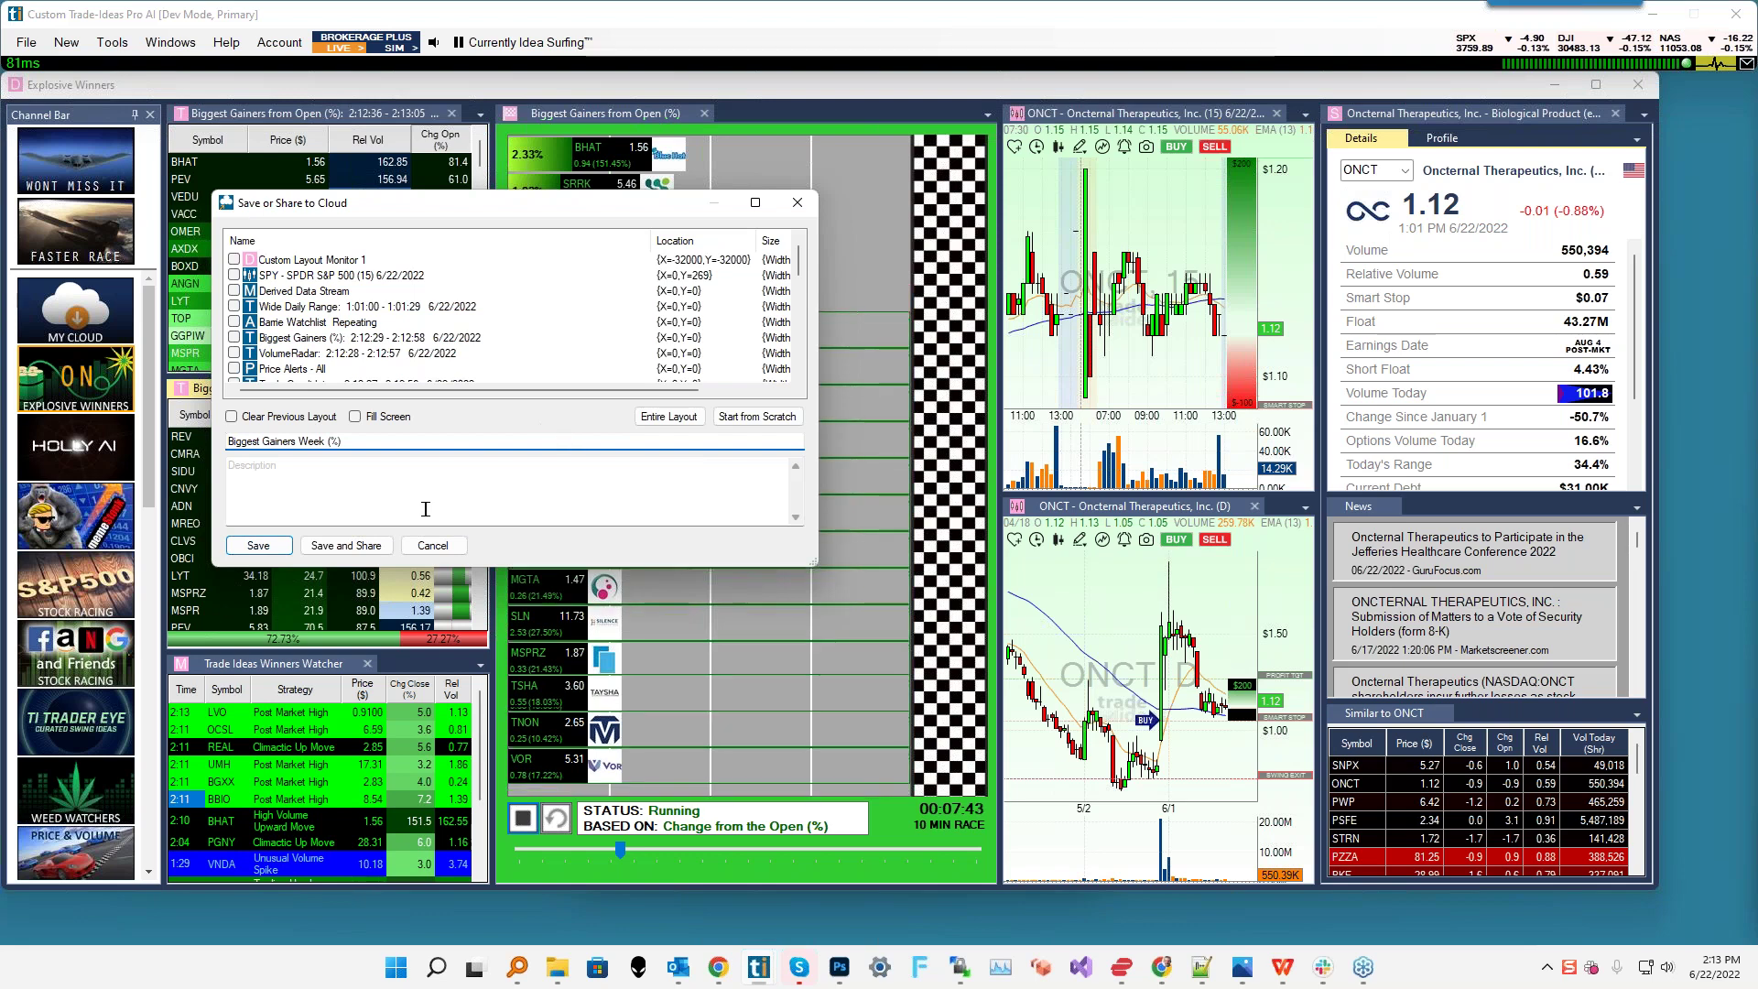
click(258, 547)
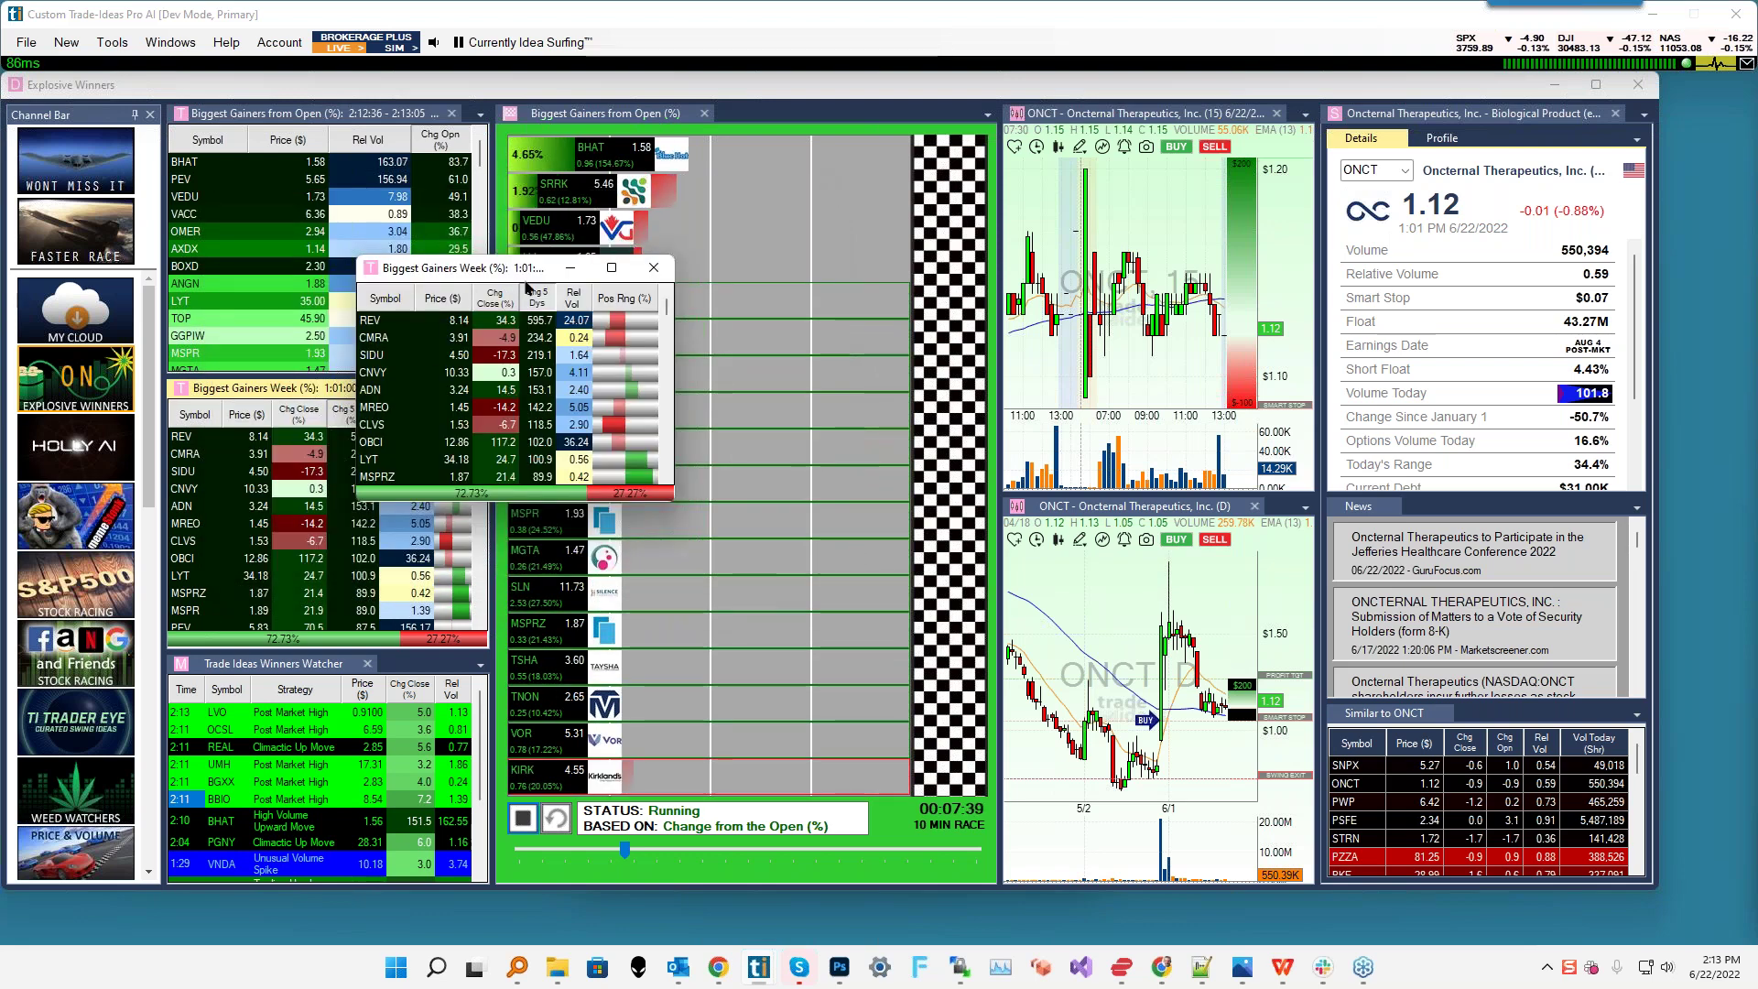
drag(565, 267, 1618, 653)
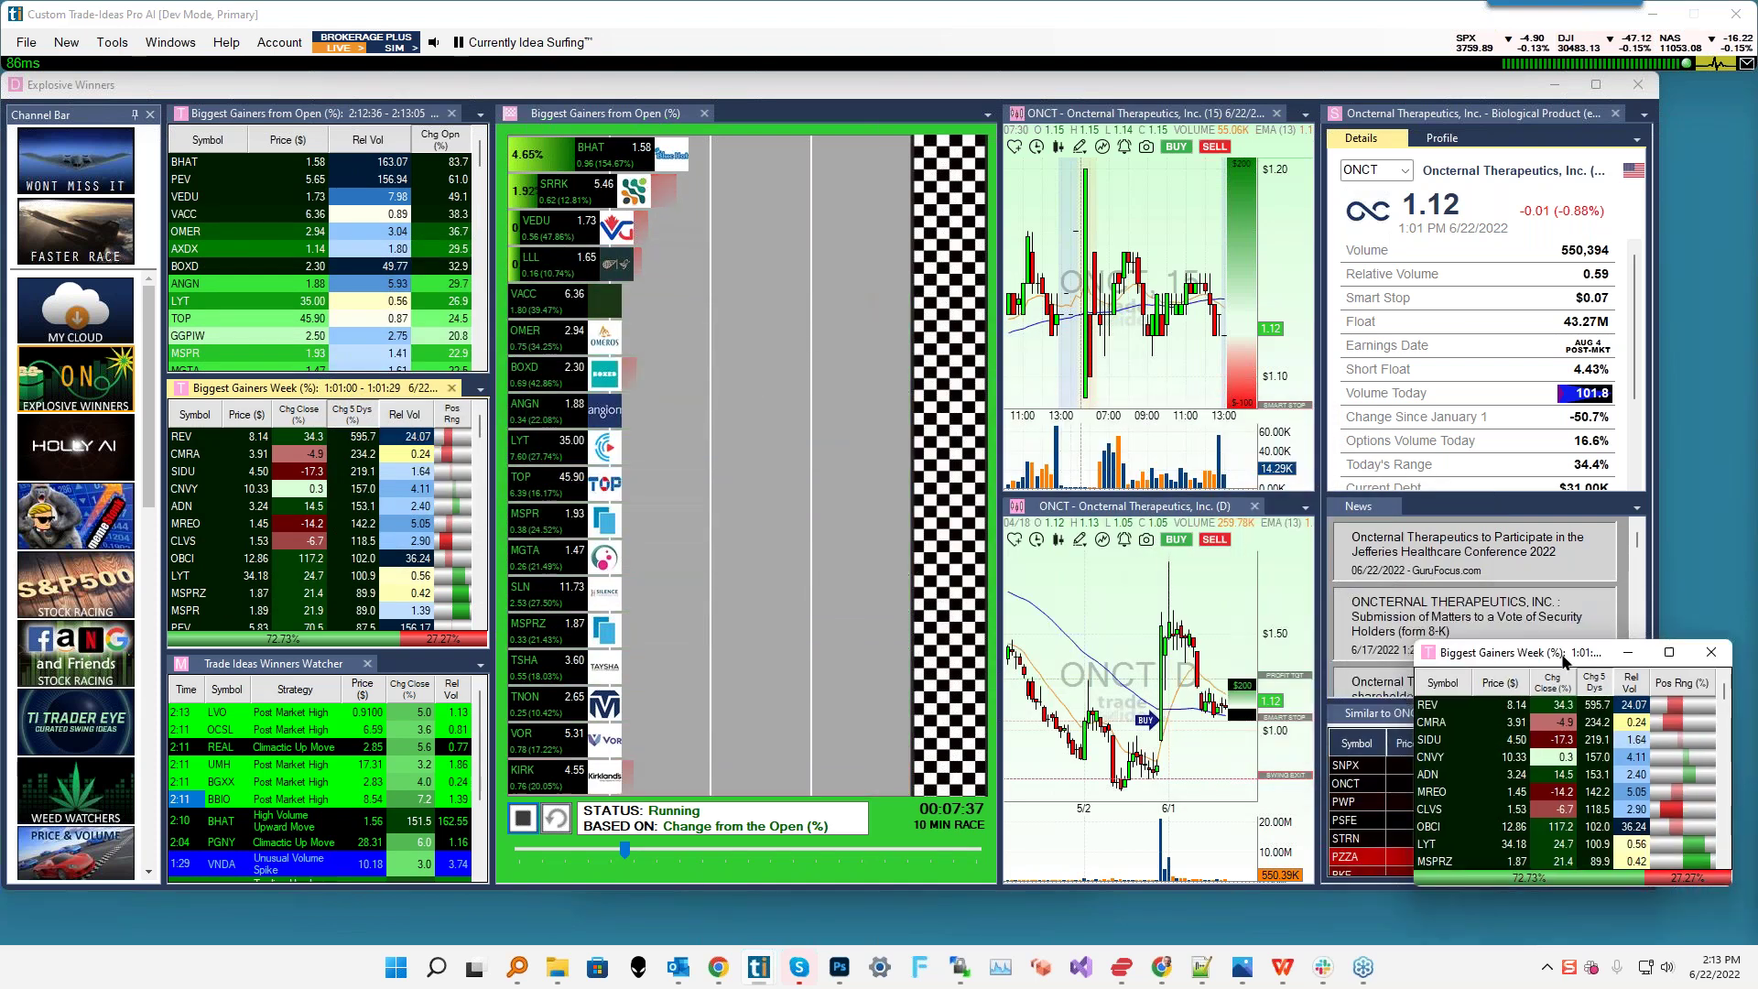
- Review what a cloud save from the docked Biggest Gainers Week list would include, and leave without saving
right_click(242, 474)
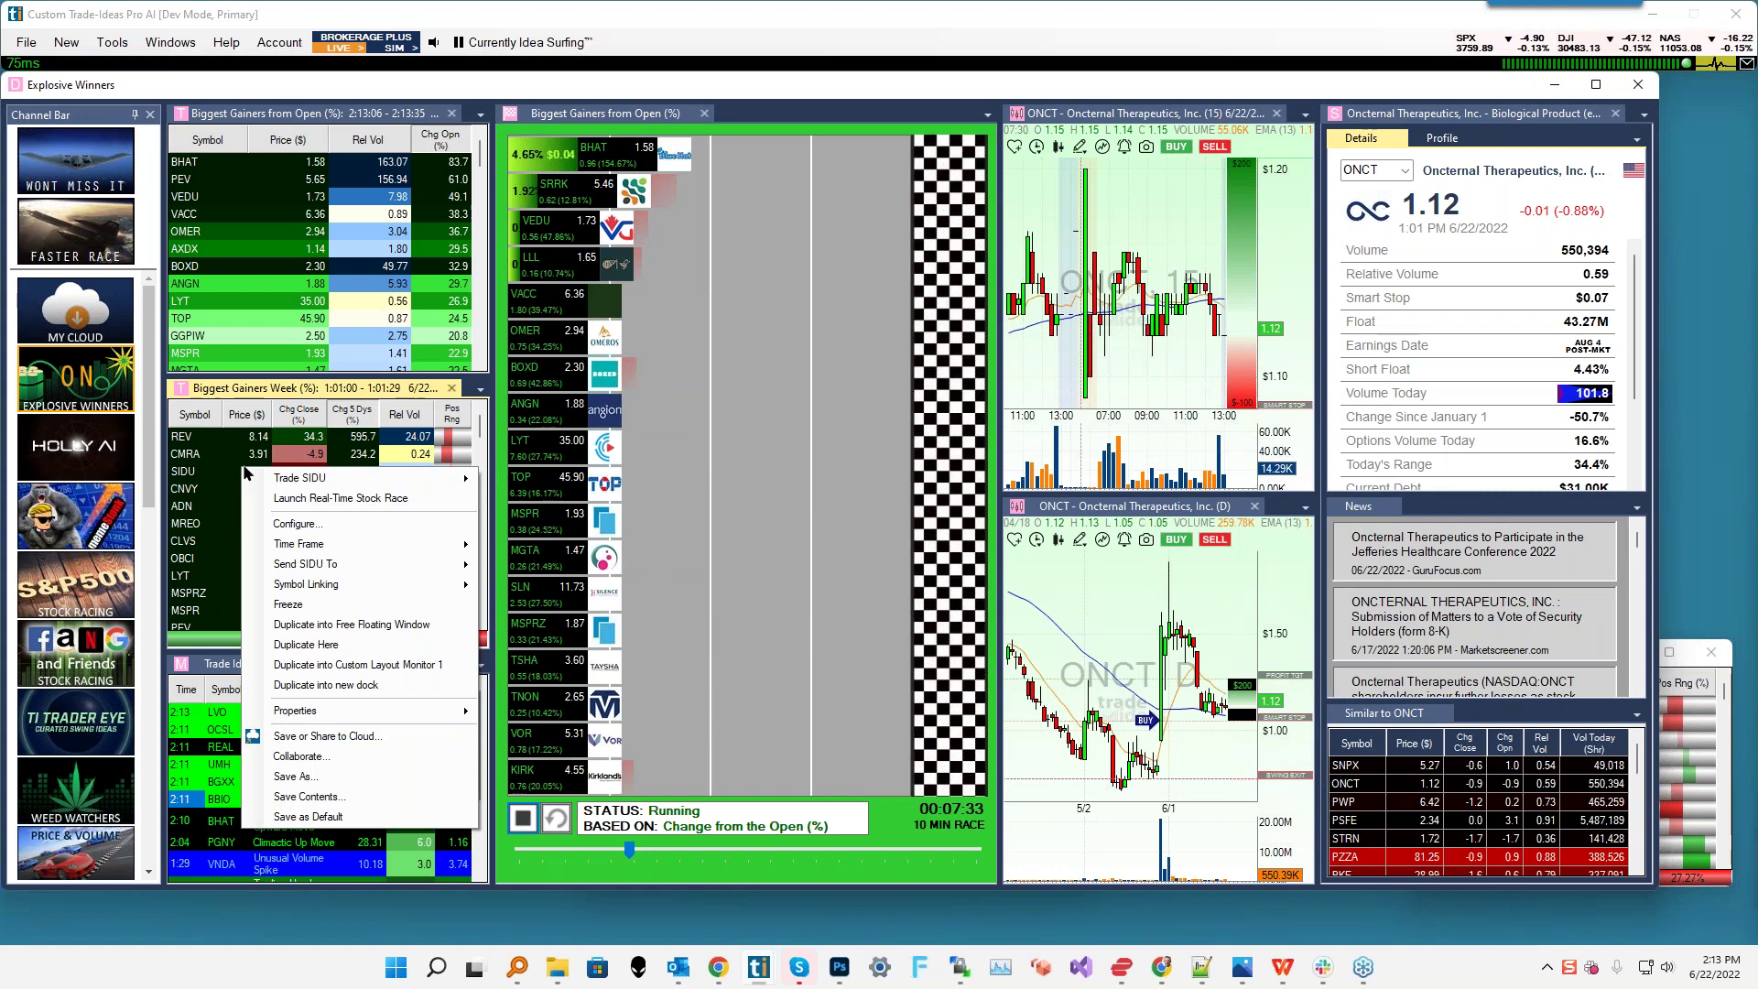
click(348, 737)
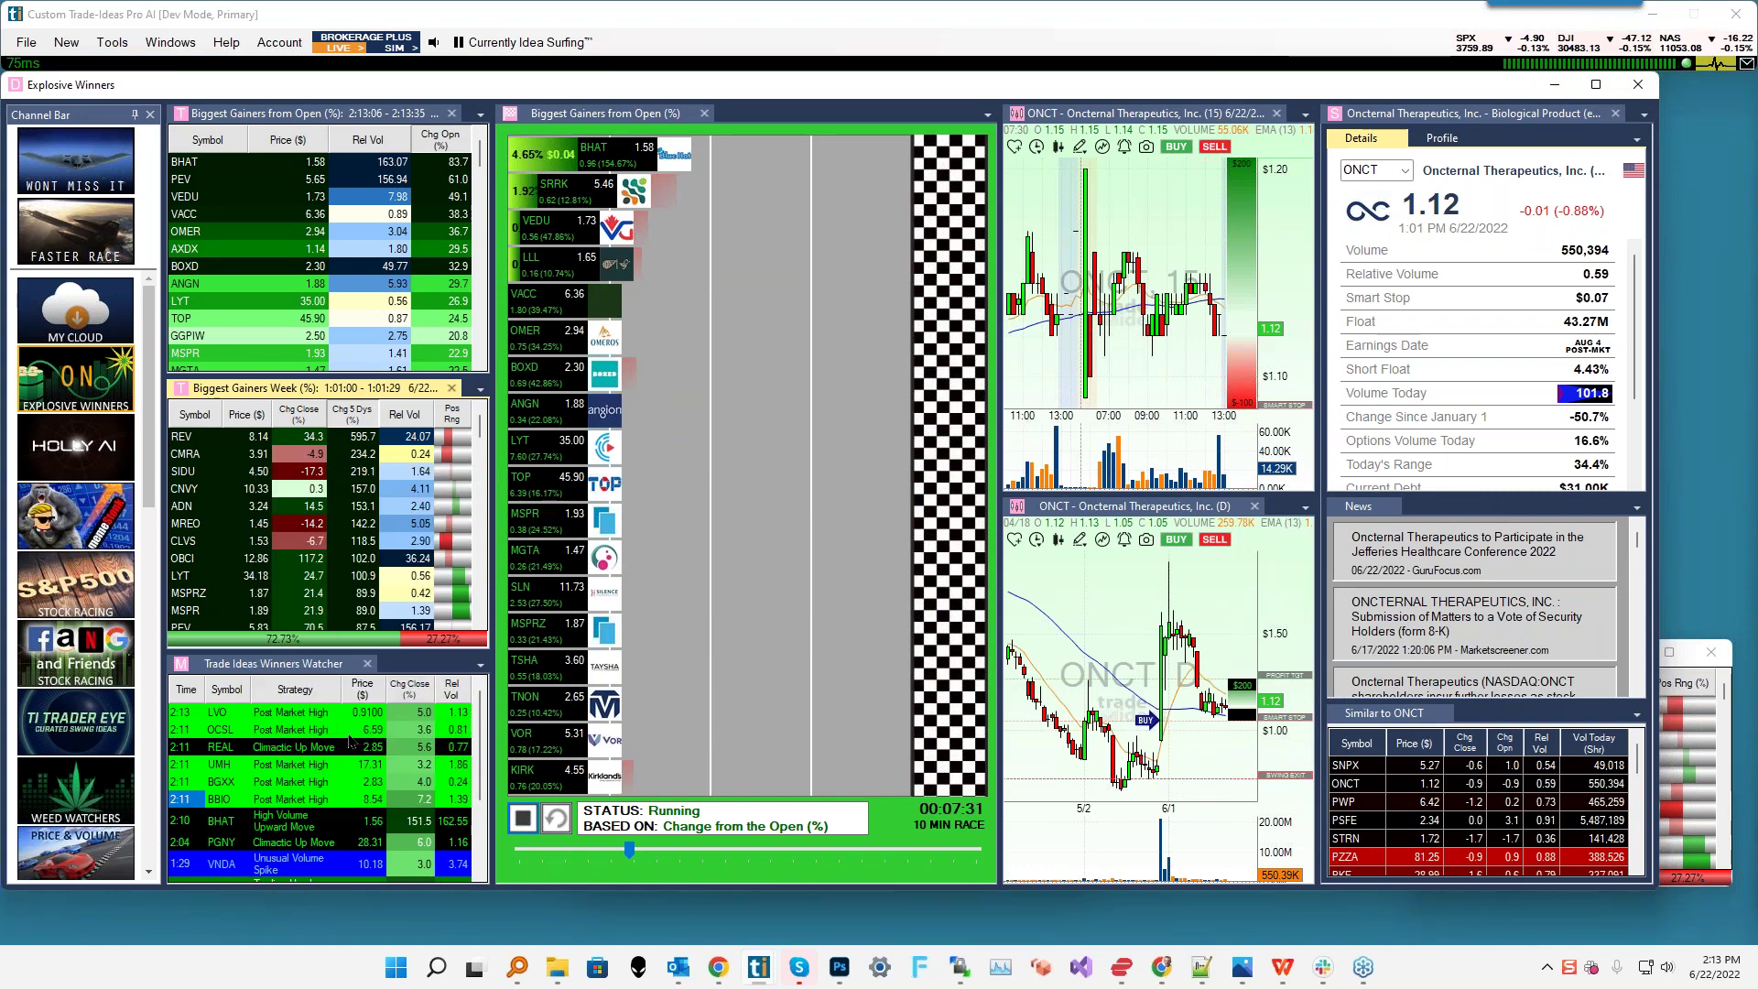
scroll(844, 398, down, 5)
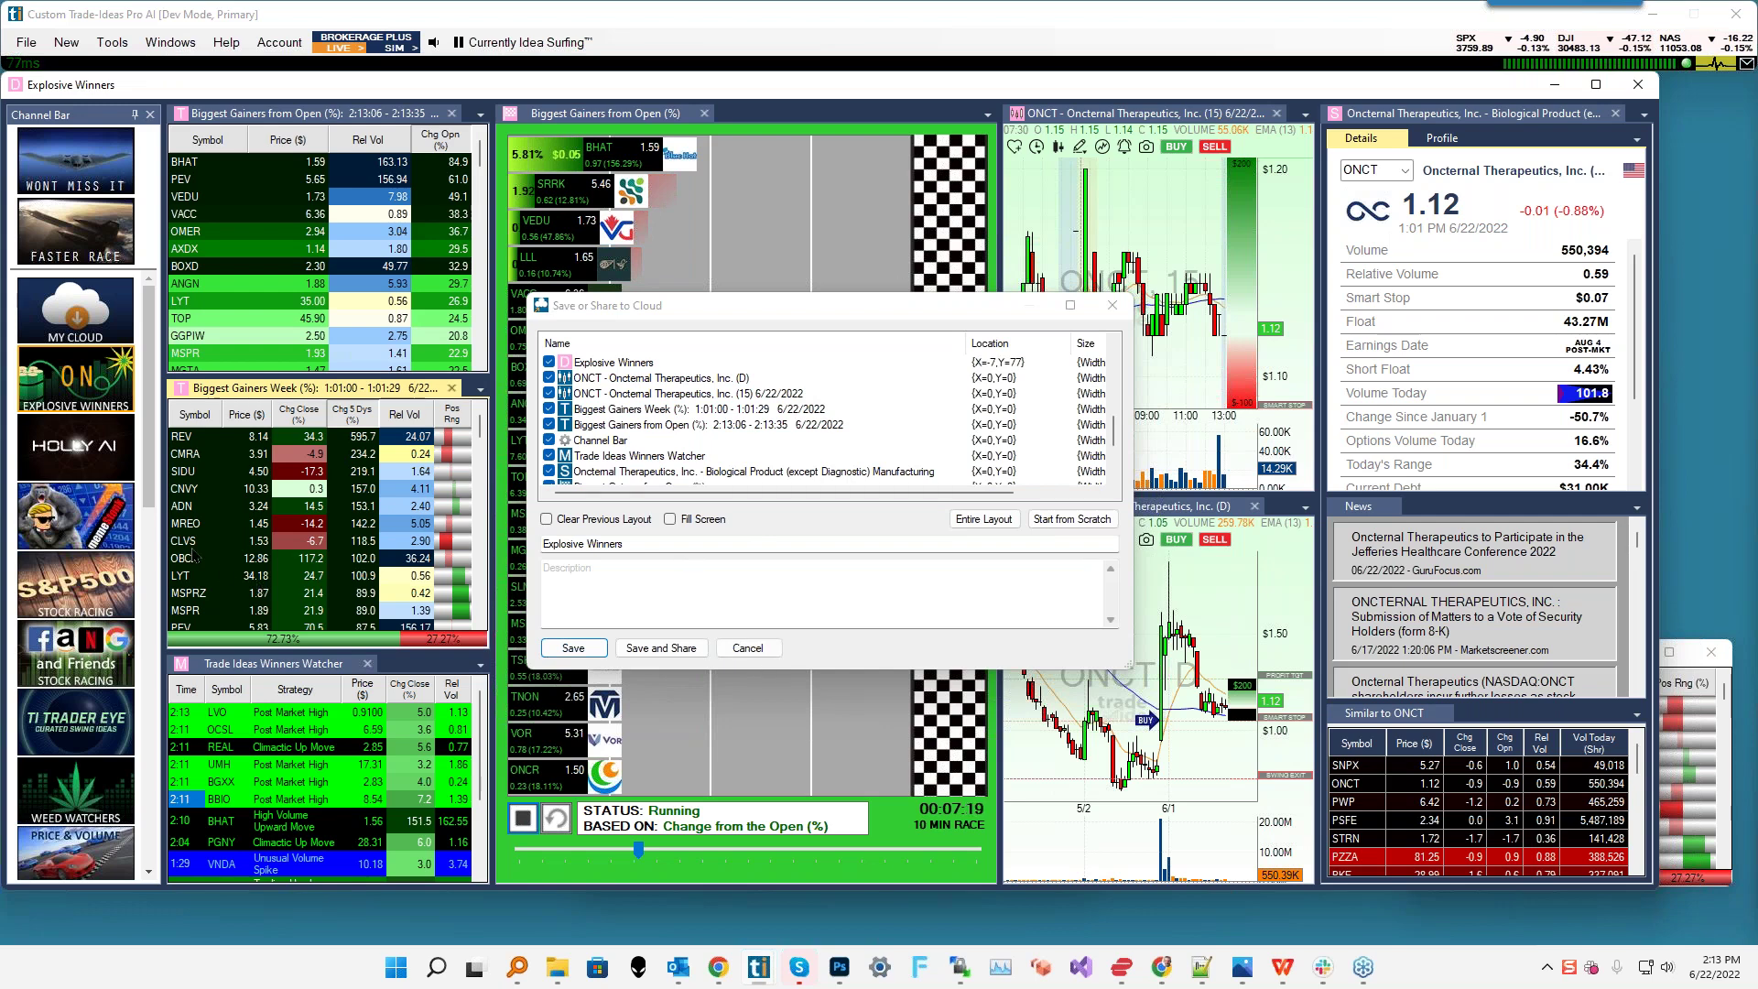
click(747, 648)
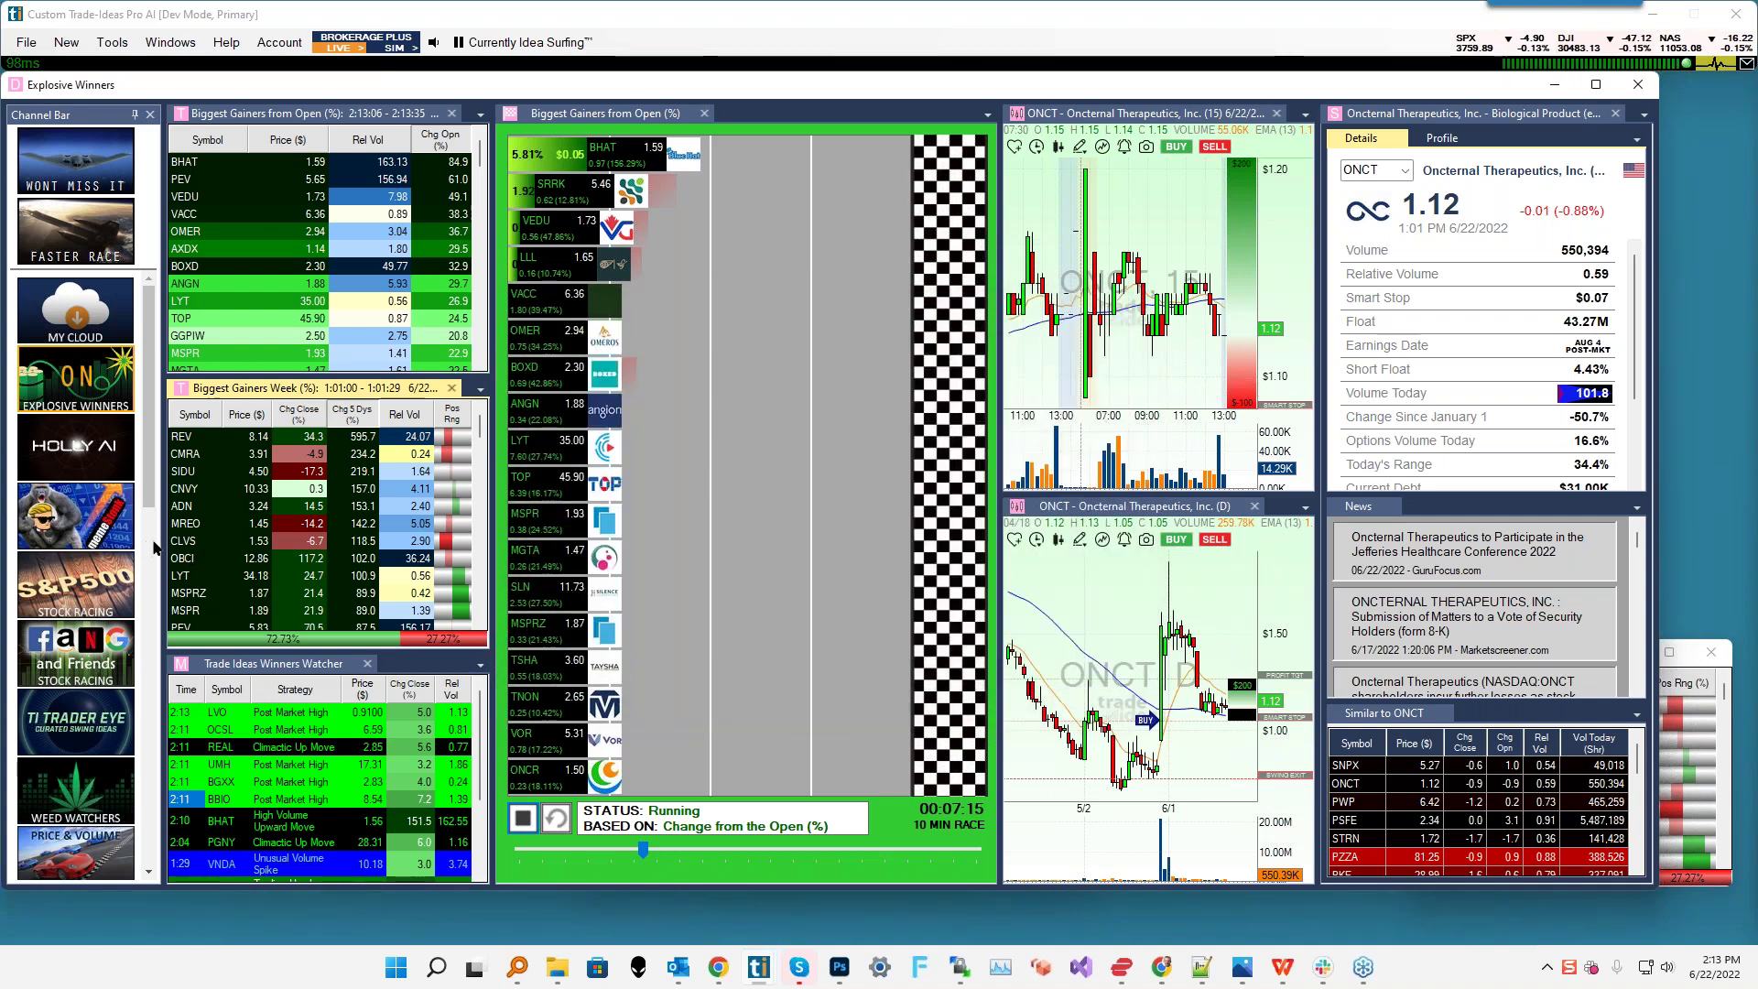
- Duplicate the docked Biggest Gainers Week list from Explosive Winners into new dock and move that dock below the main toolbar
right_click(228, 477)
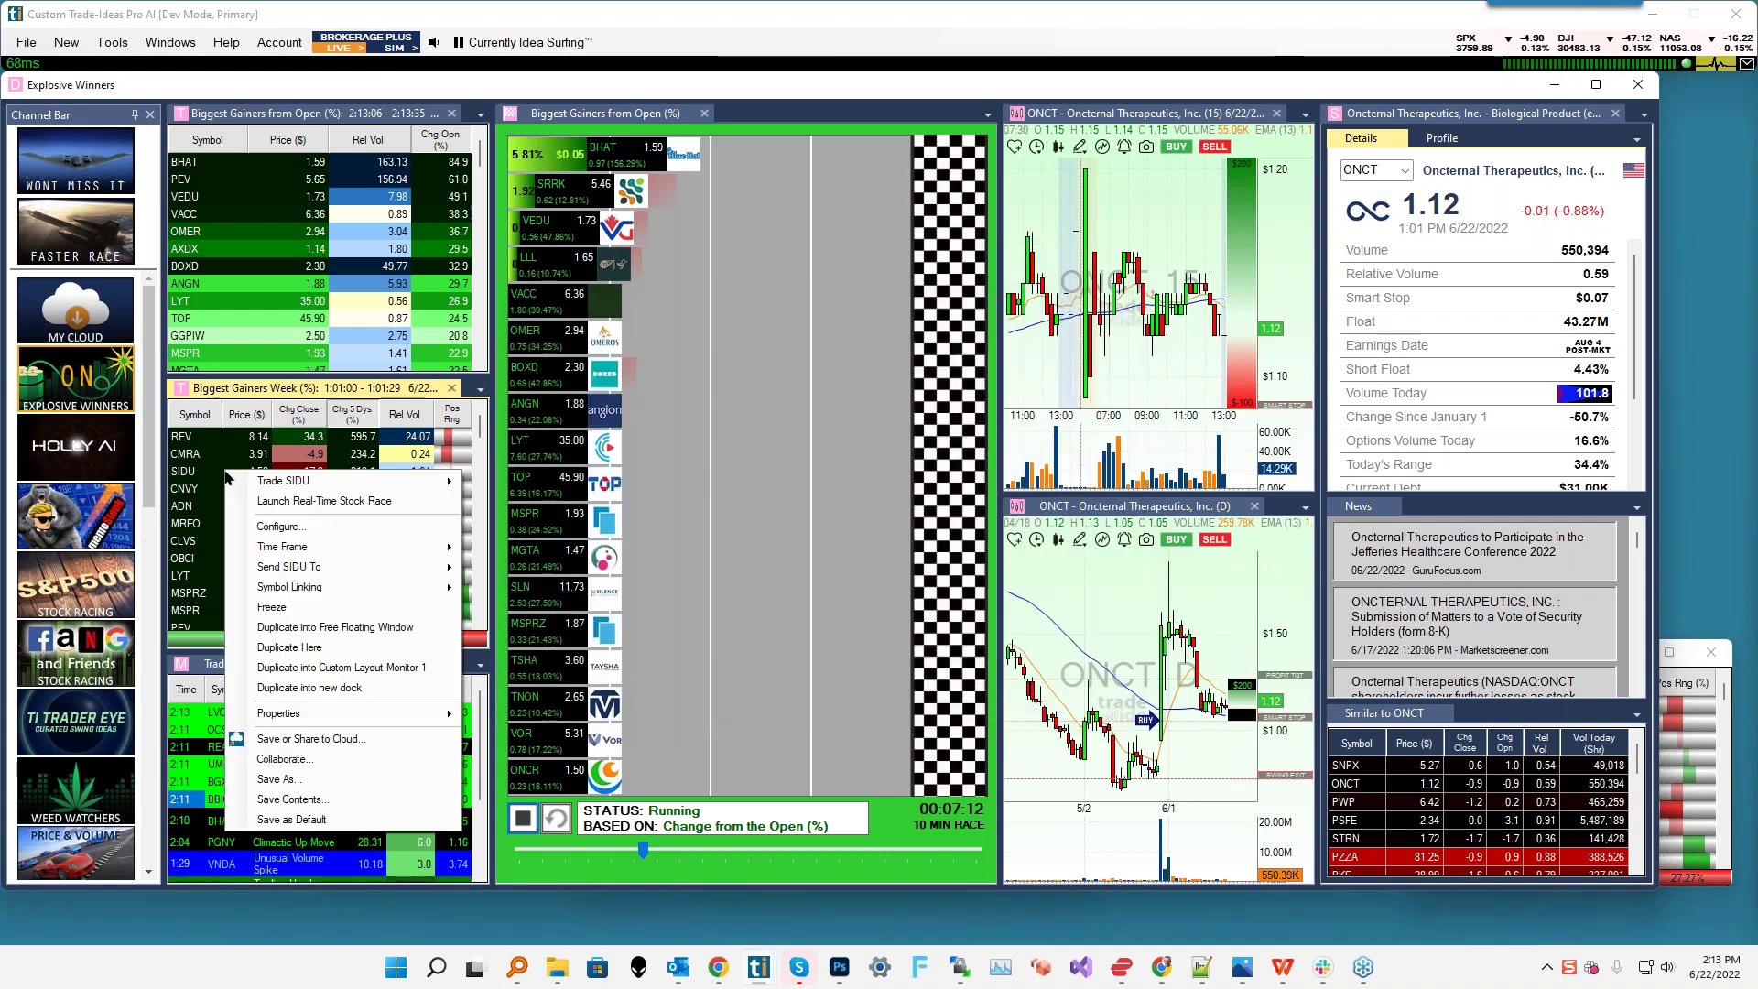
click(318, 688)
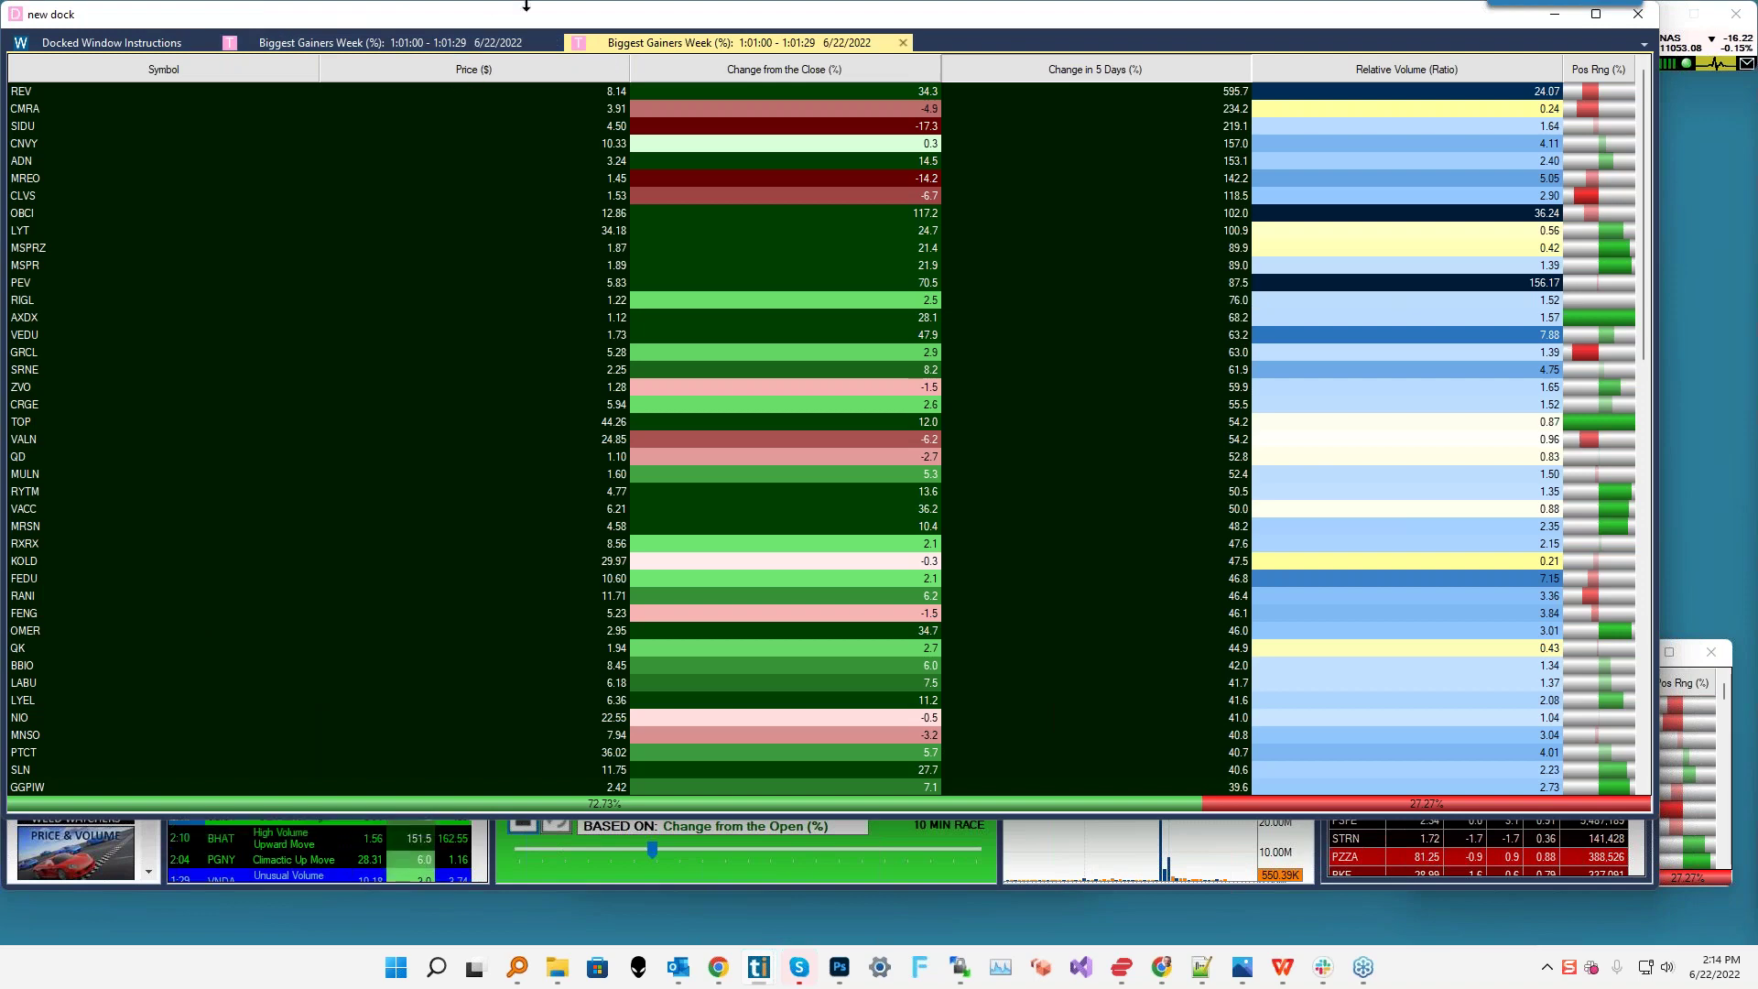
drag(601, 15, 749, 75)
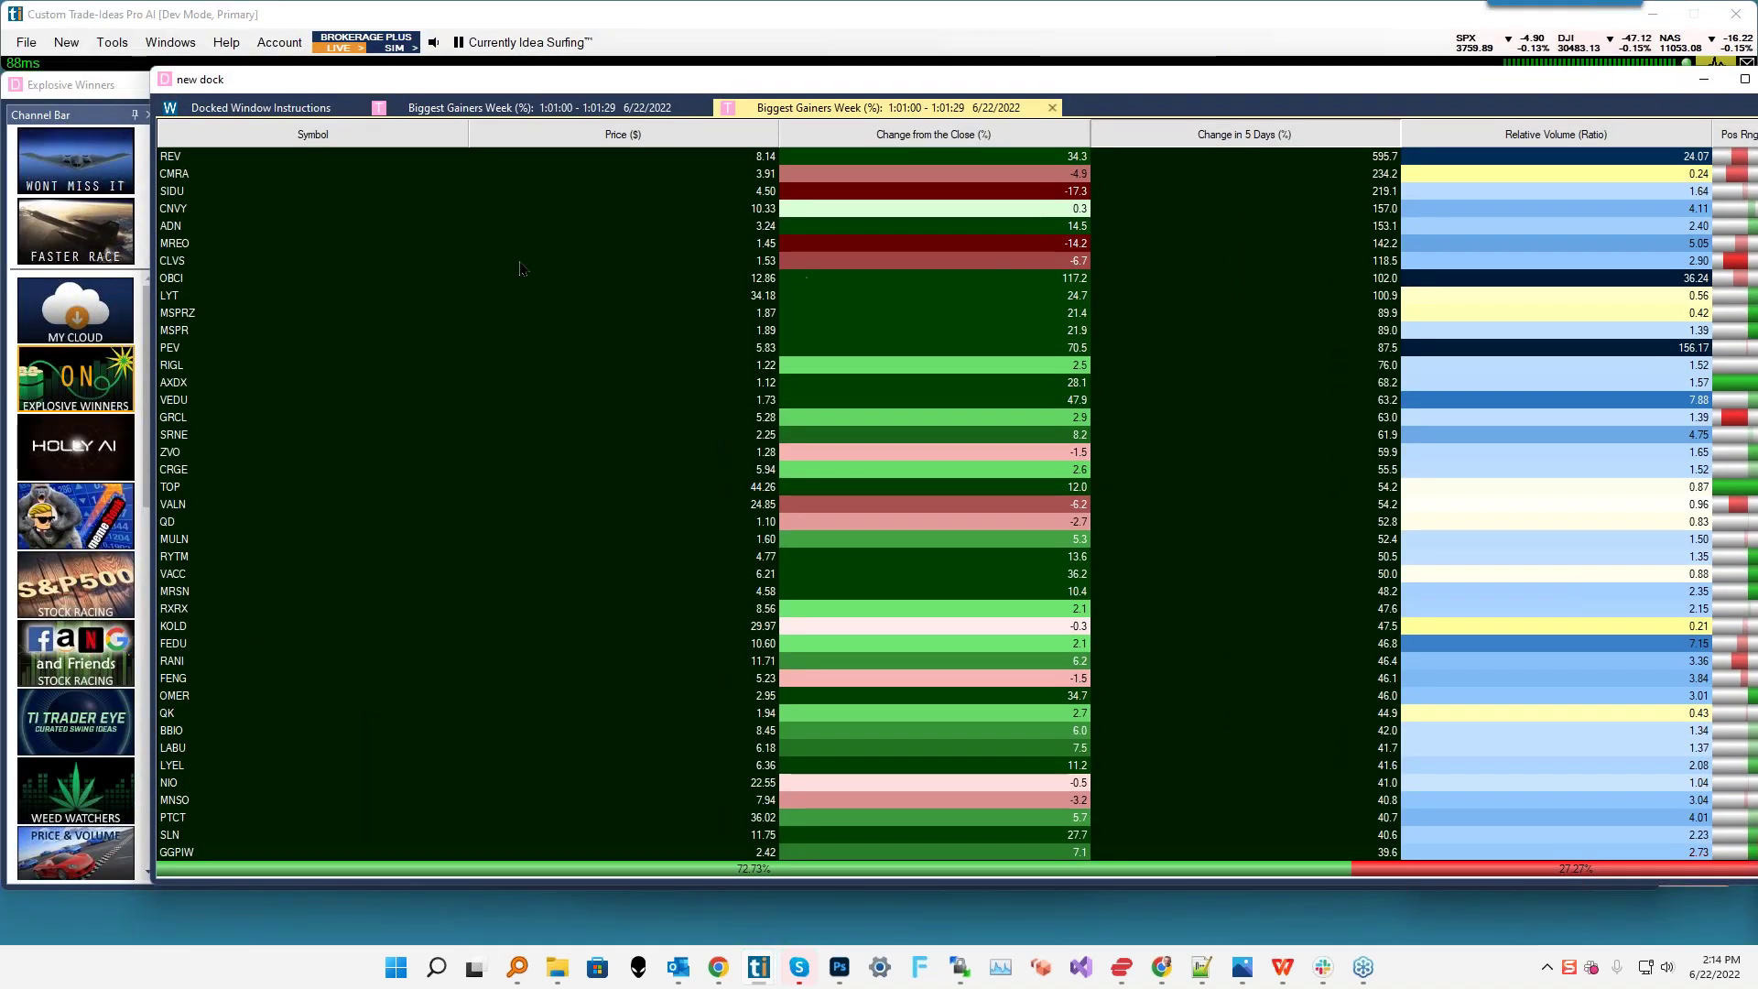
- Remove Docked Window Instructions from new dock and arrange its two Biggest Gainers Week lists side by side
click(273, 111)
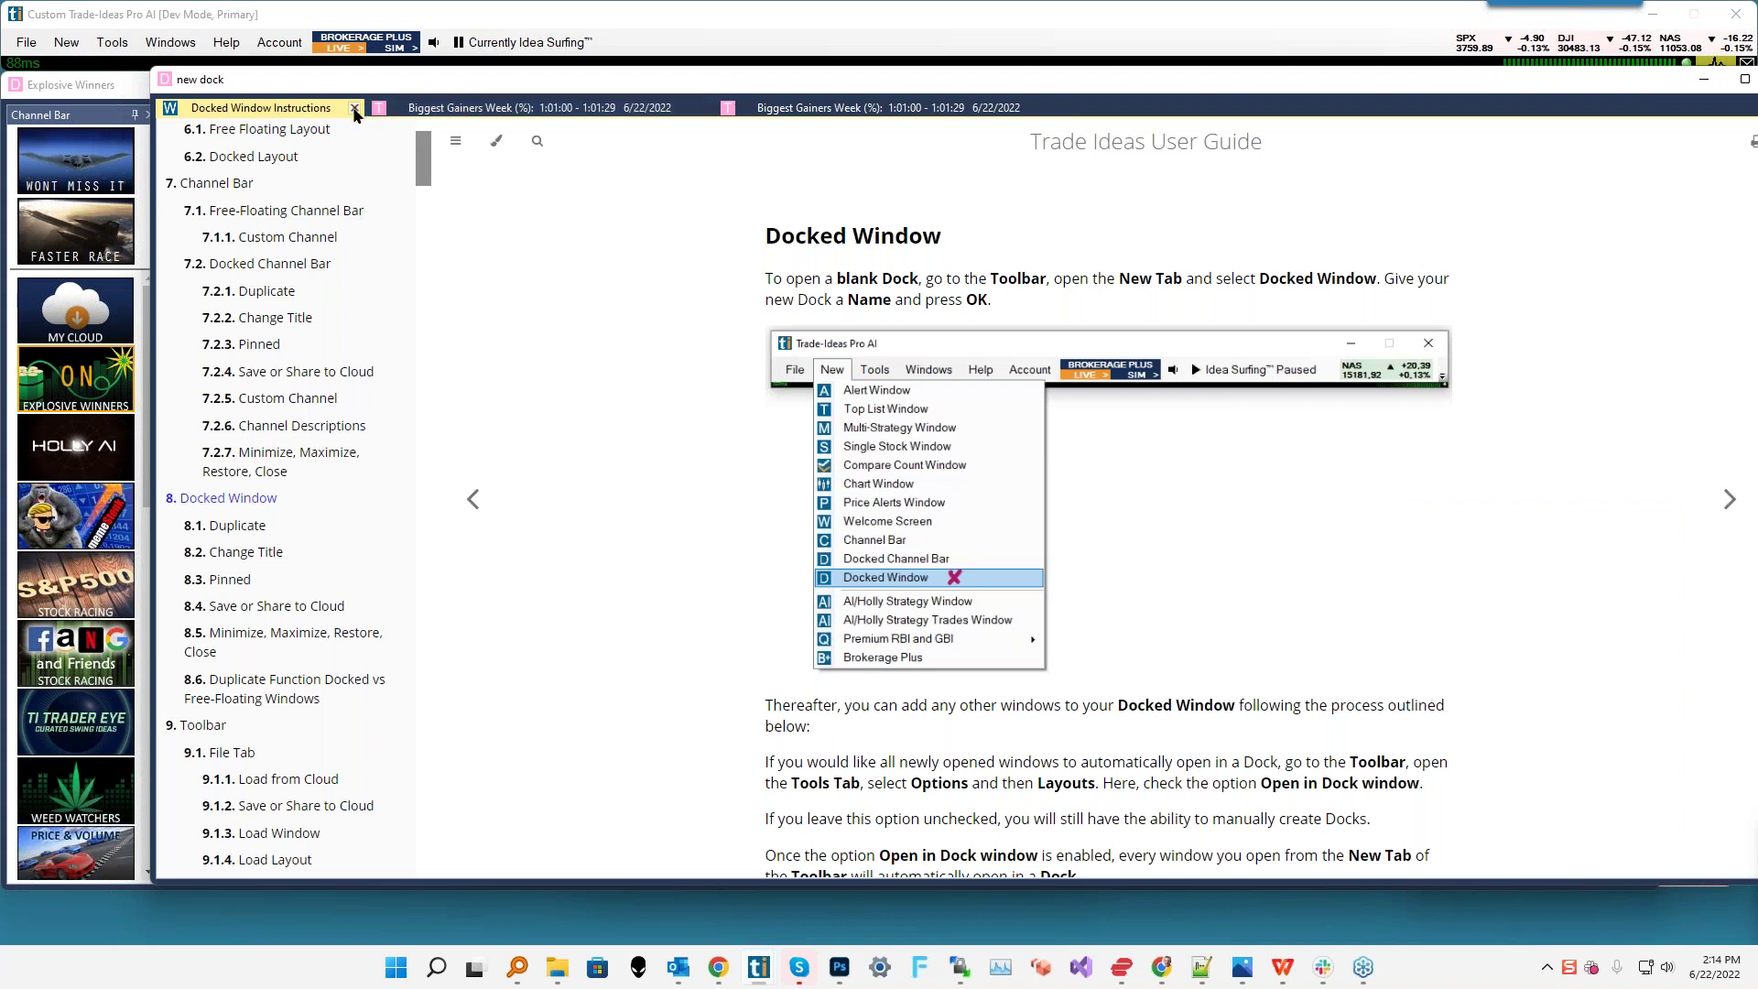
click(354, 109)
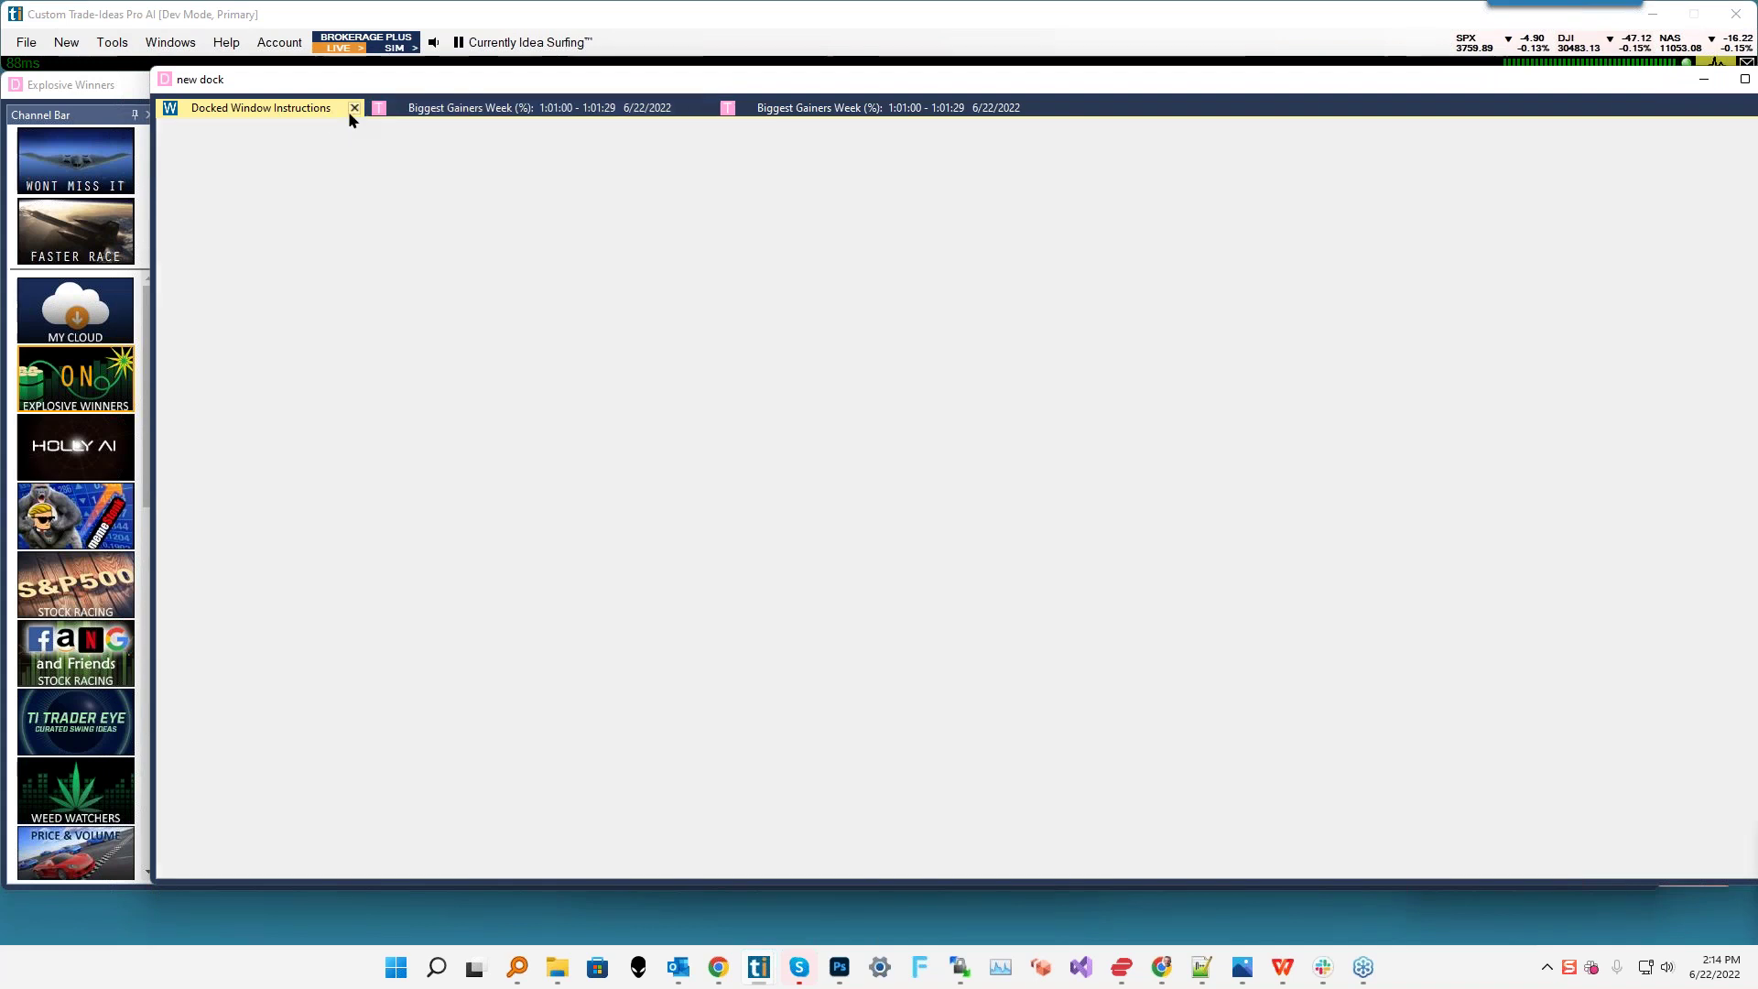
click(494, 111)
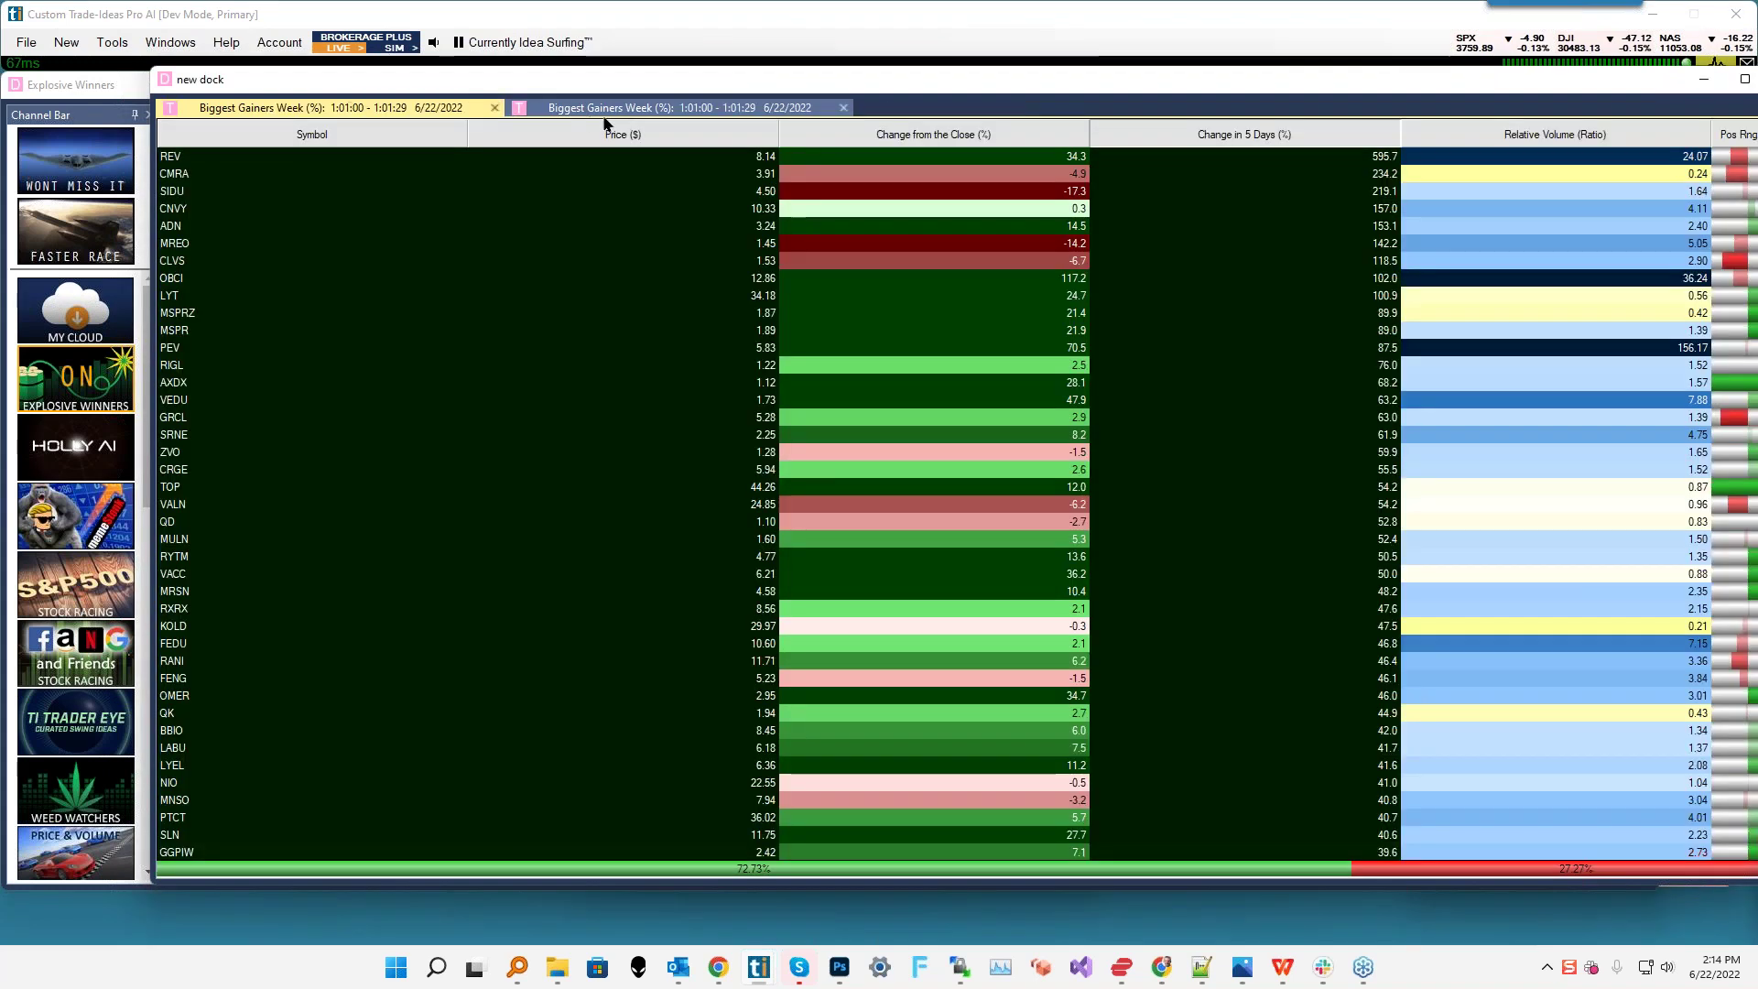
drag(653, 114, 1013, 489)
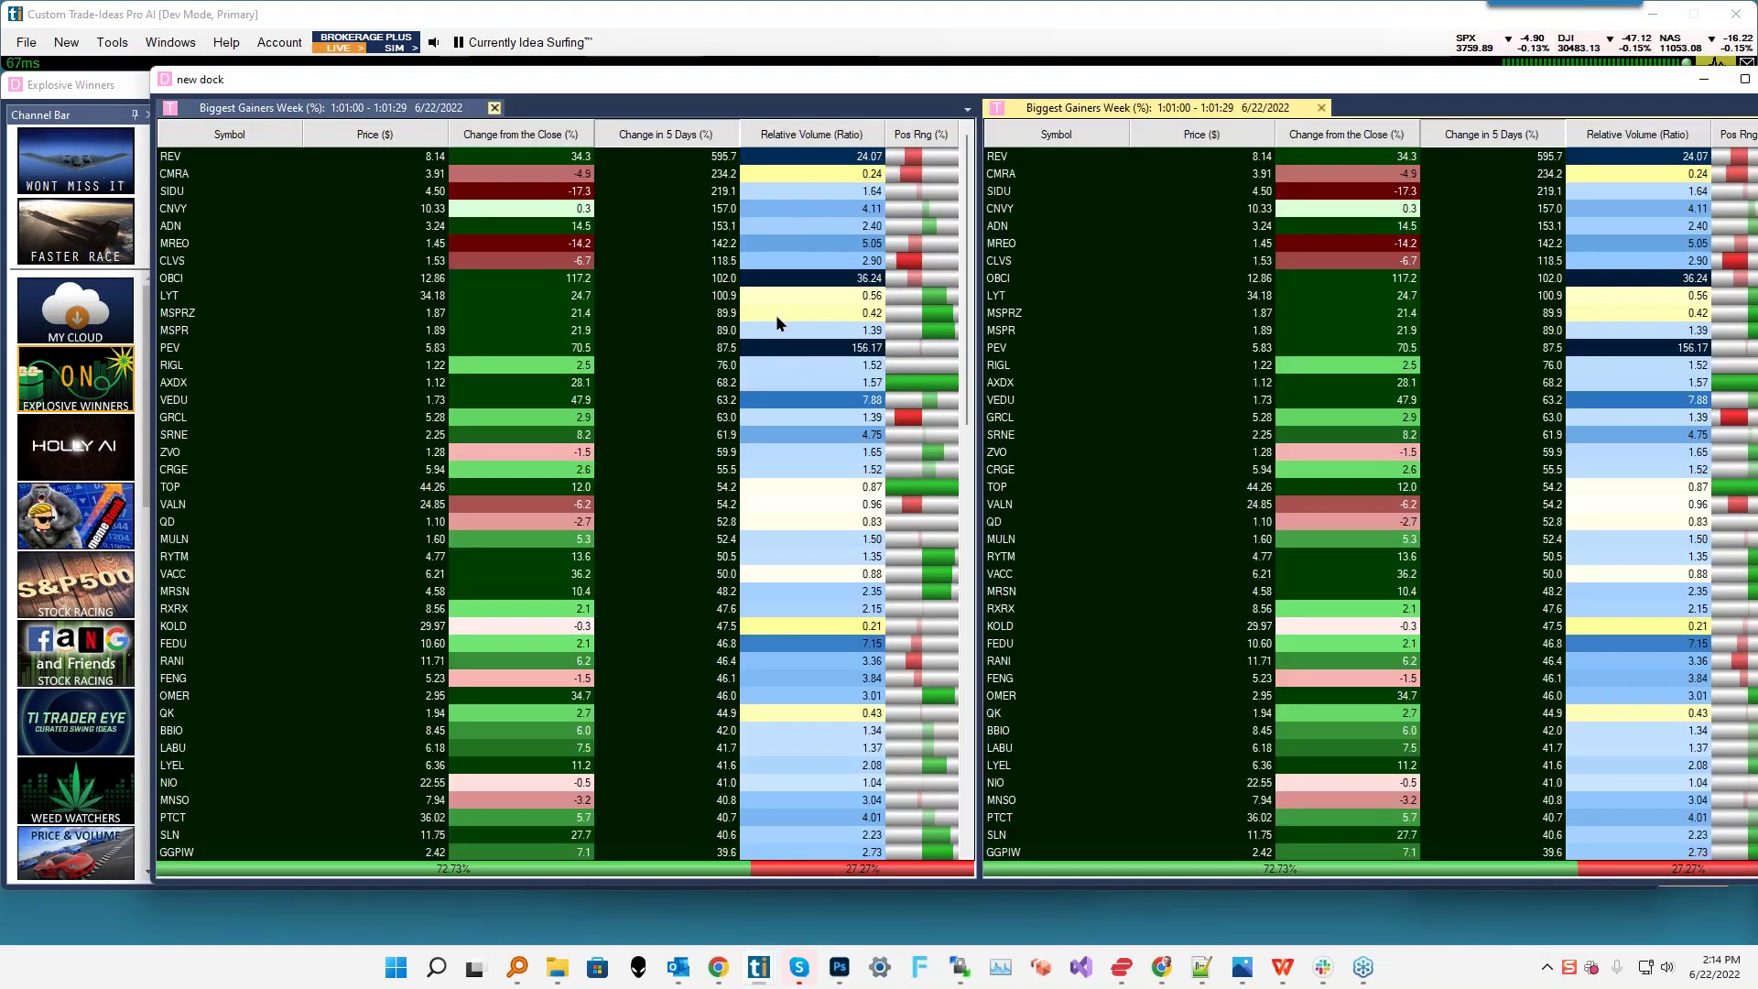
- Shift new dock slightly upward and open a new floating chart window
drag(699, 95, 706, 57)
click(67, 43)
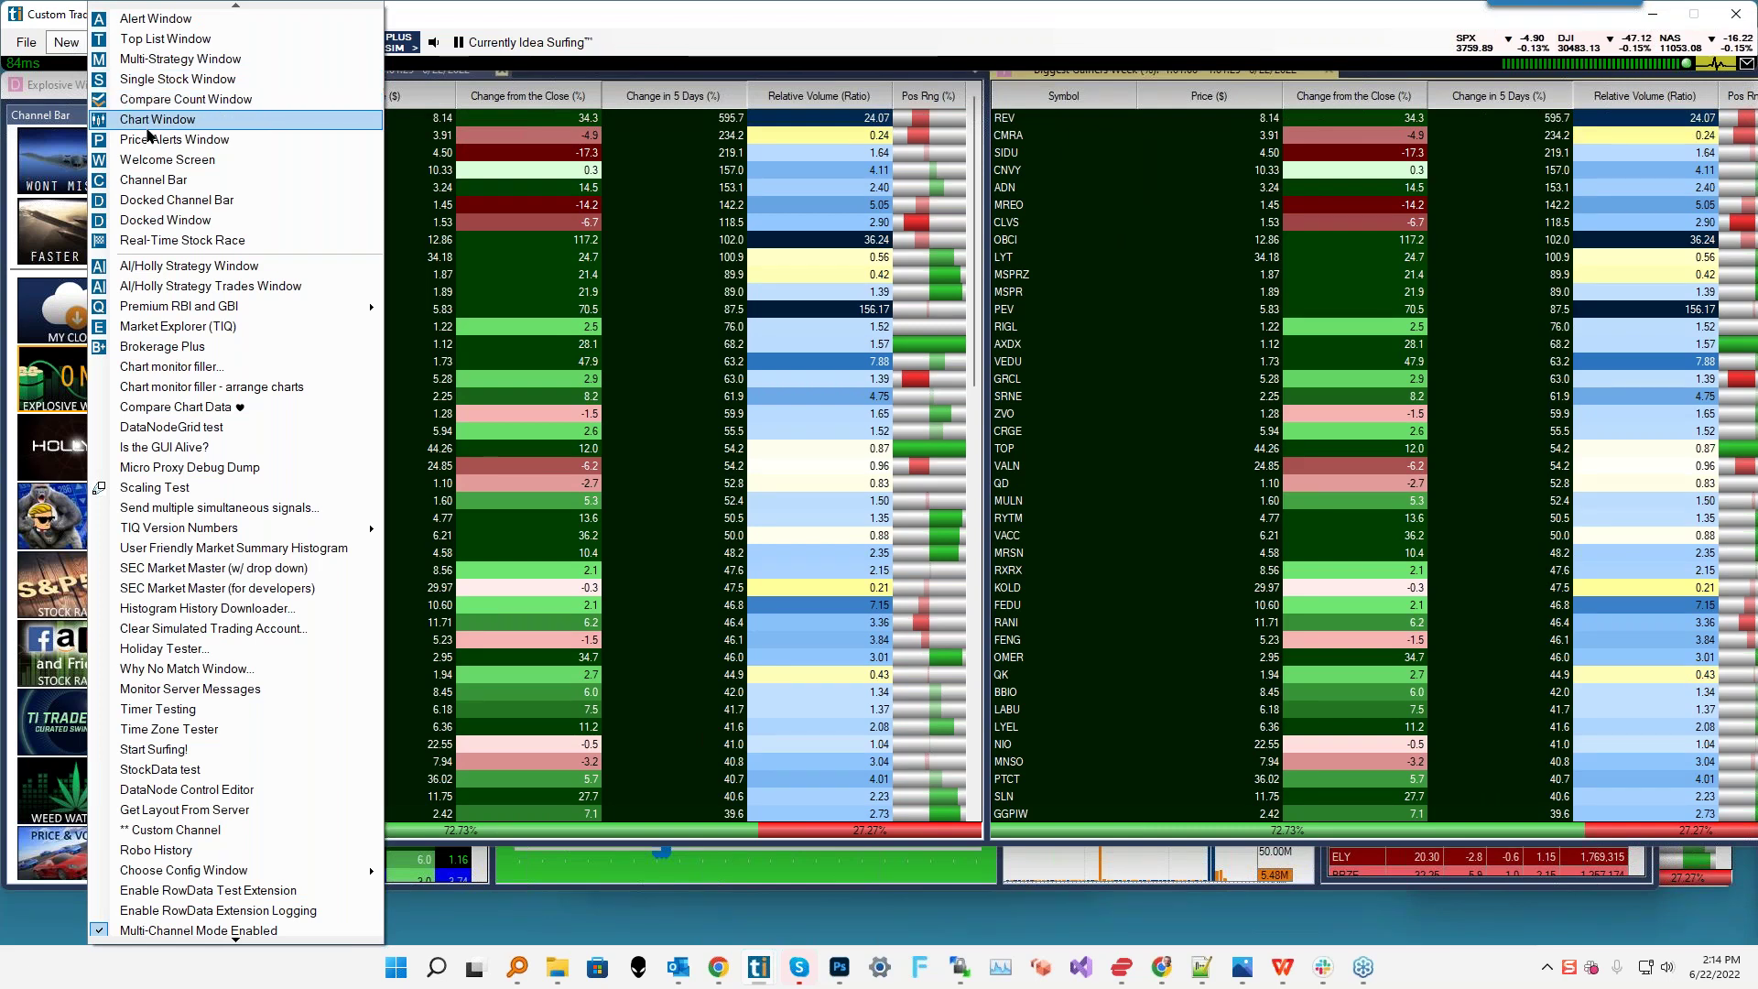
click(128, 119)
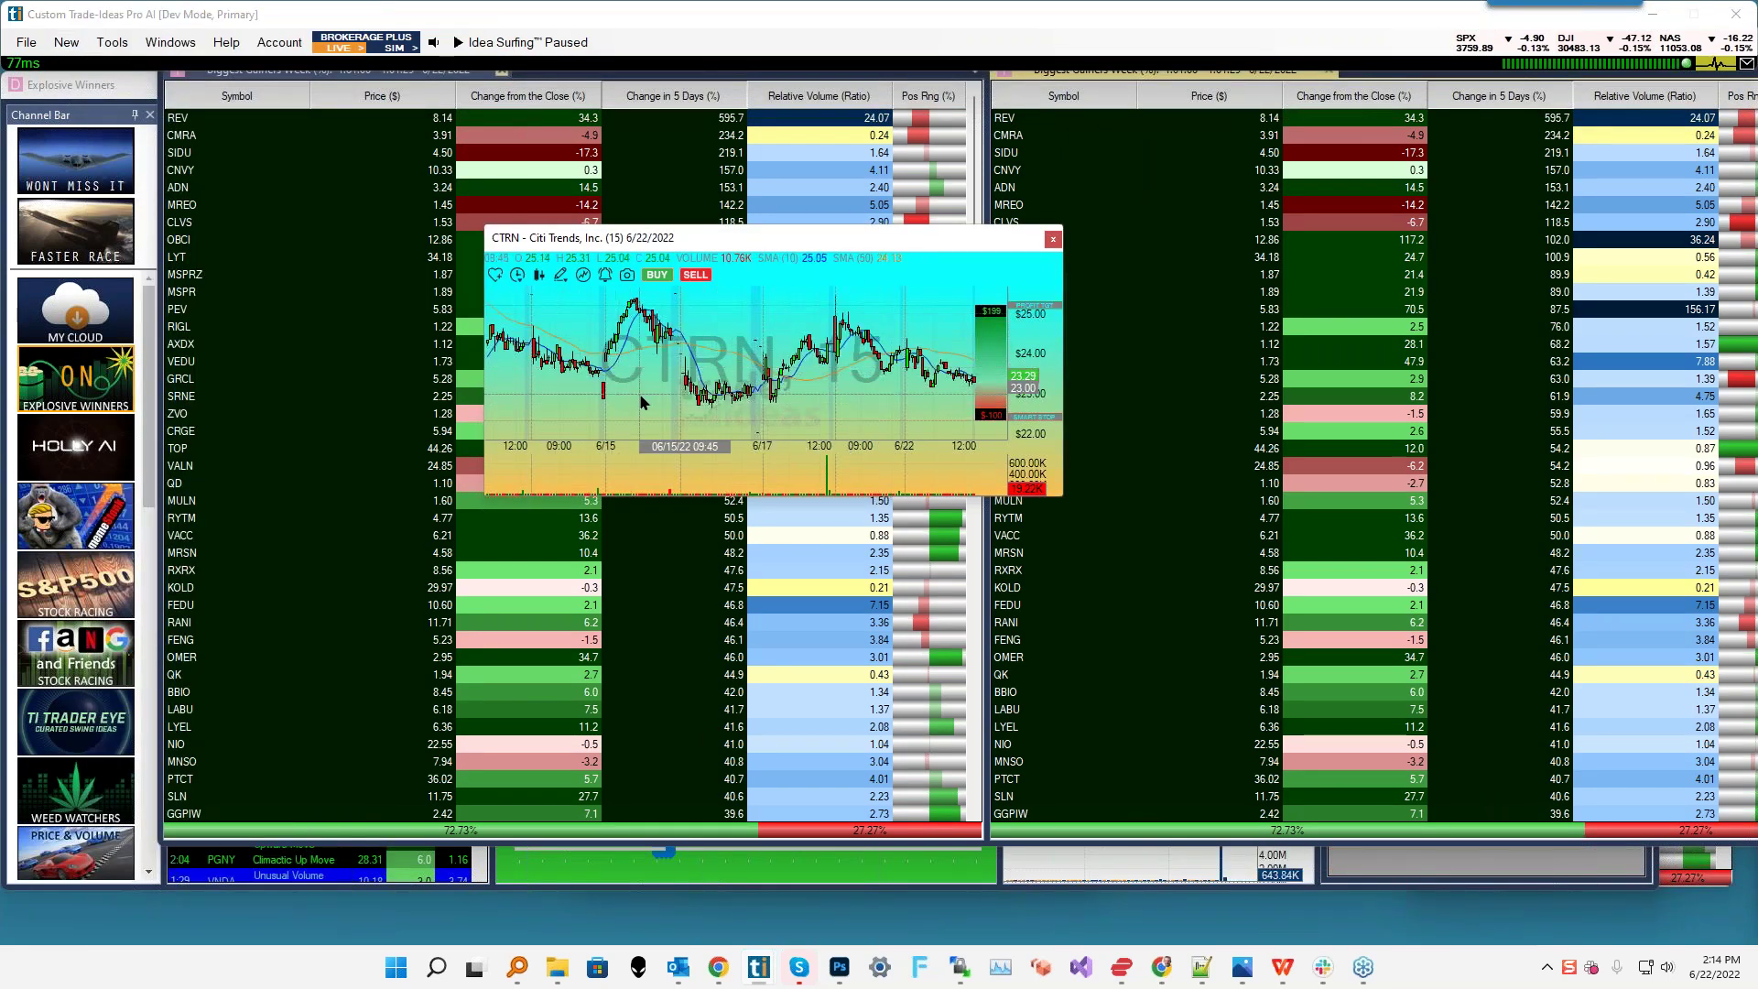
- Review the Layouts options for opening windows in a dock, and leave them without saving
click(116, 46)
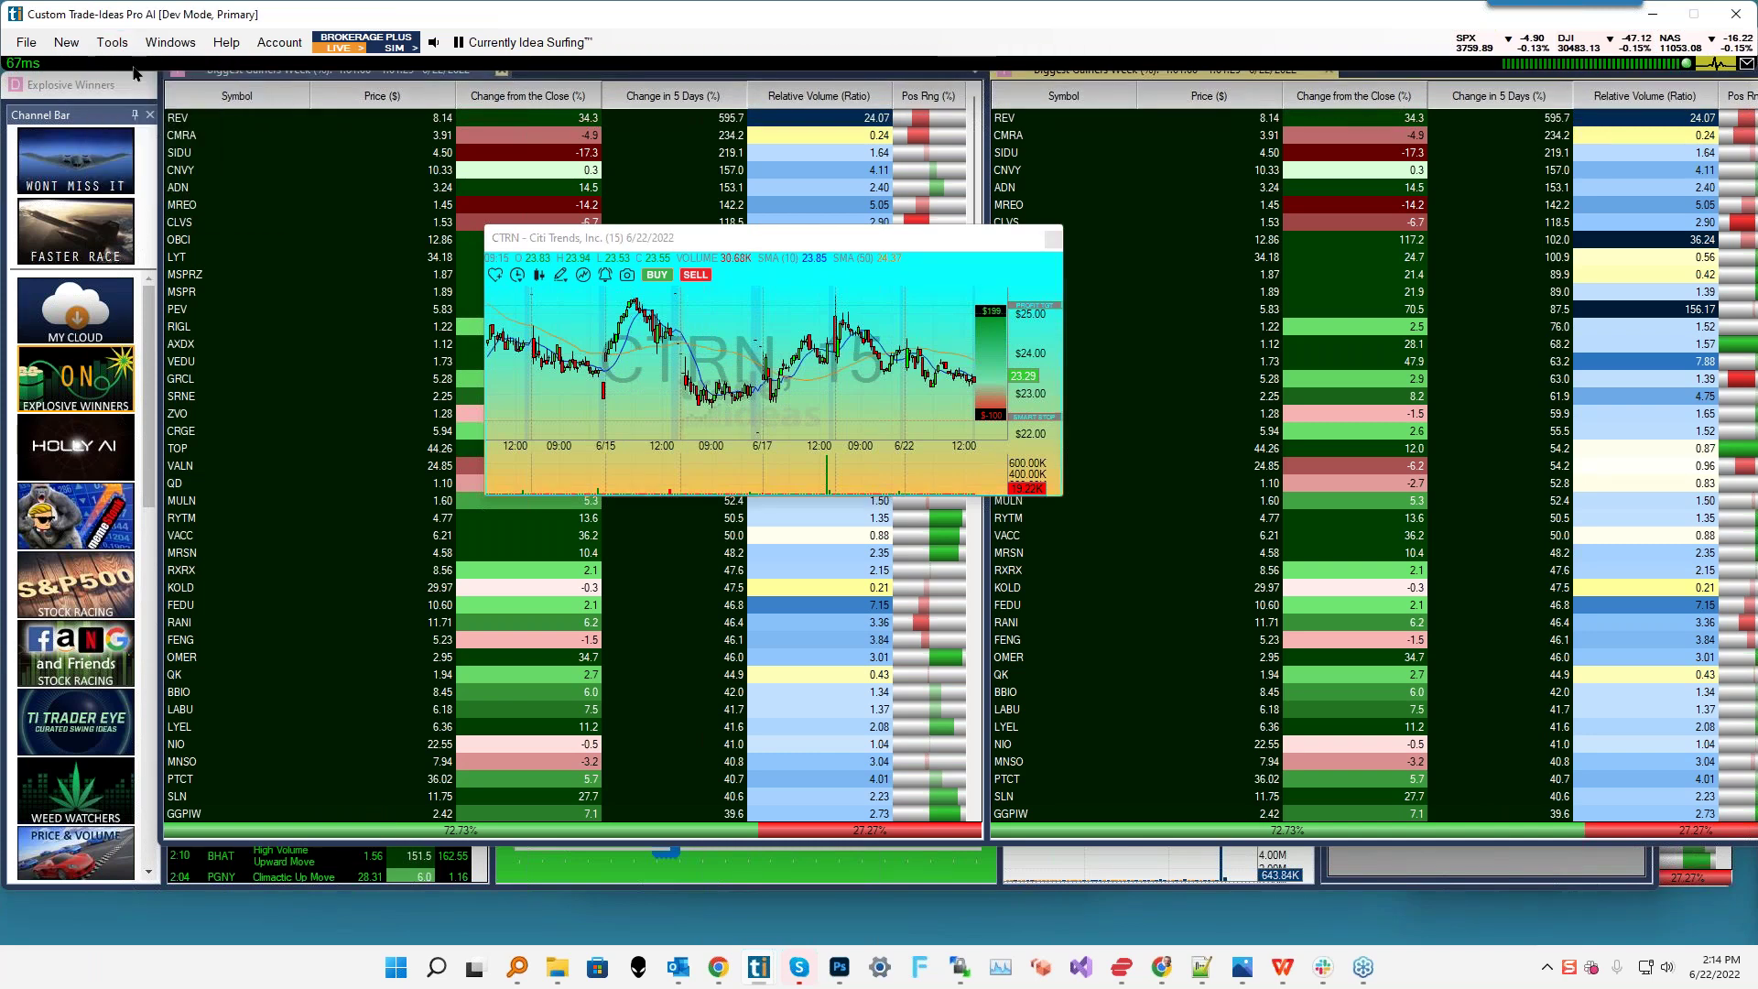
click(135, 66)
click(102, 171)
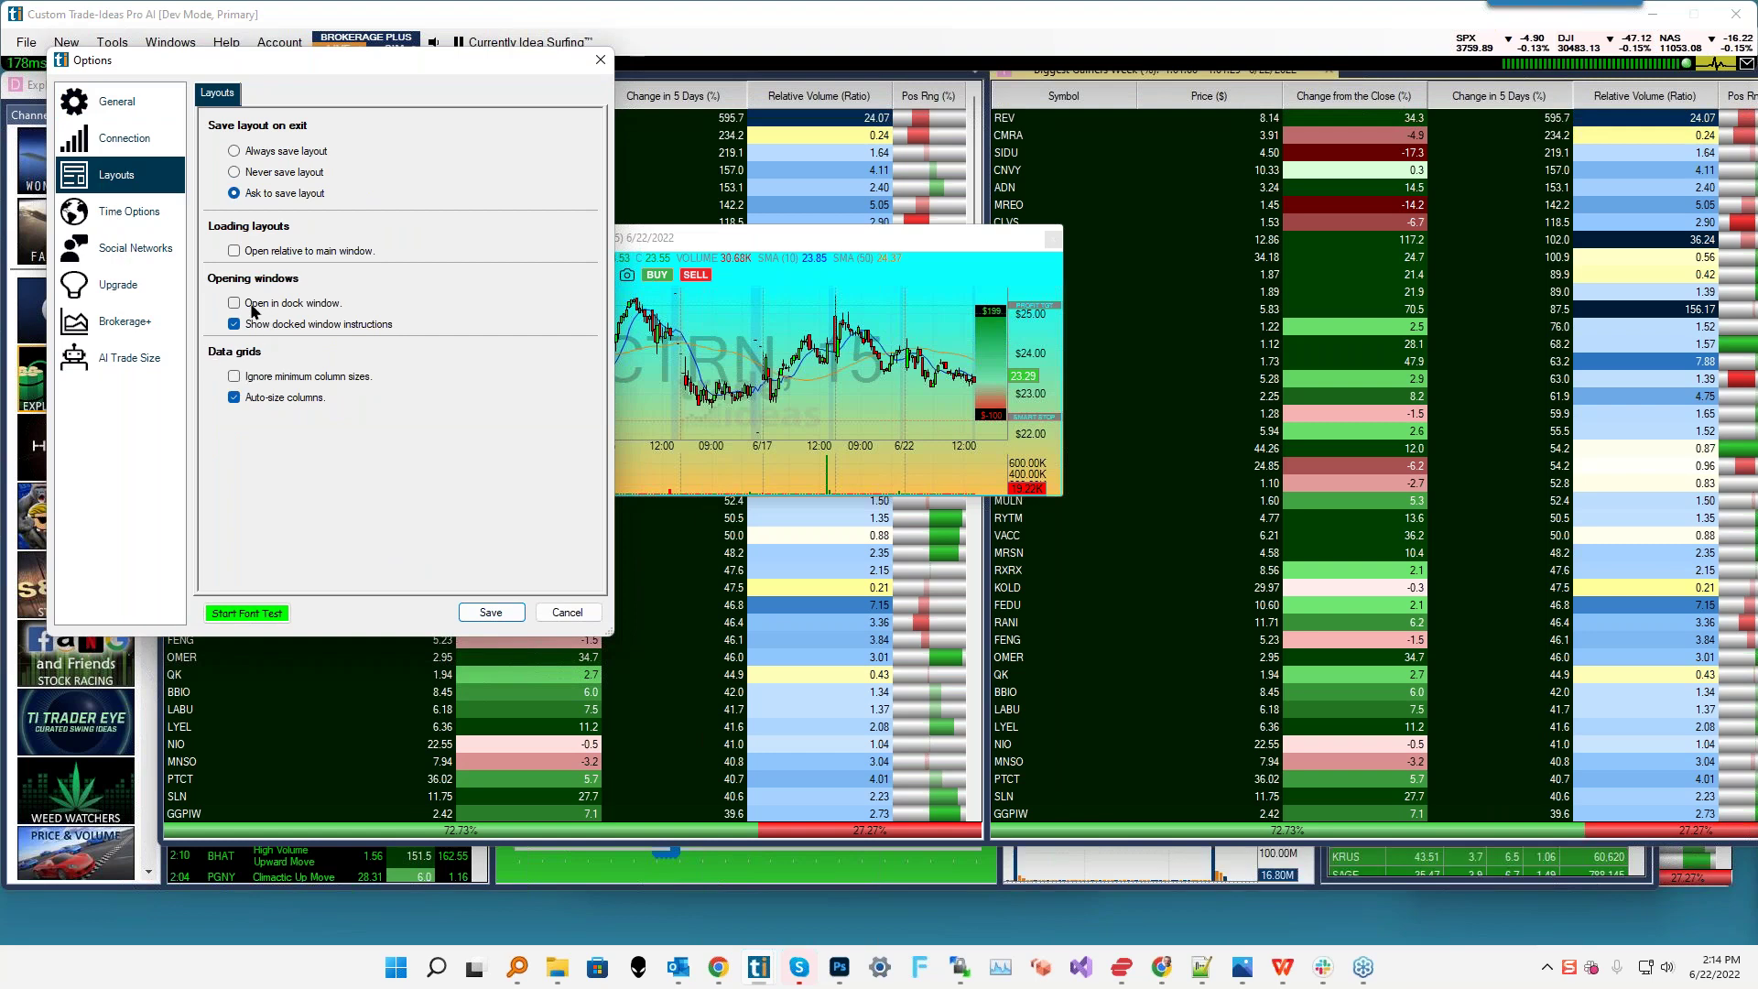
click(566, 613)
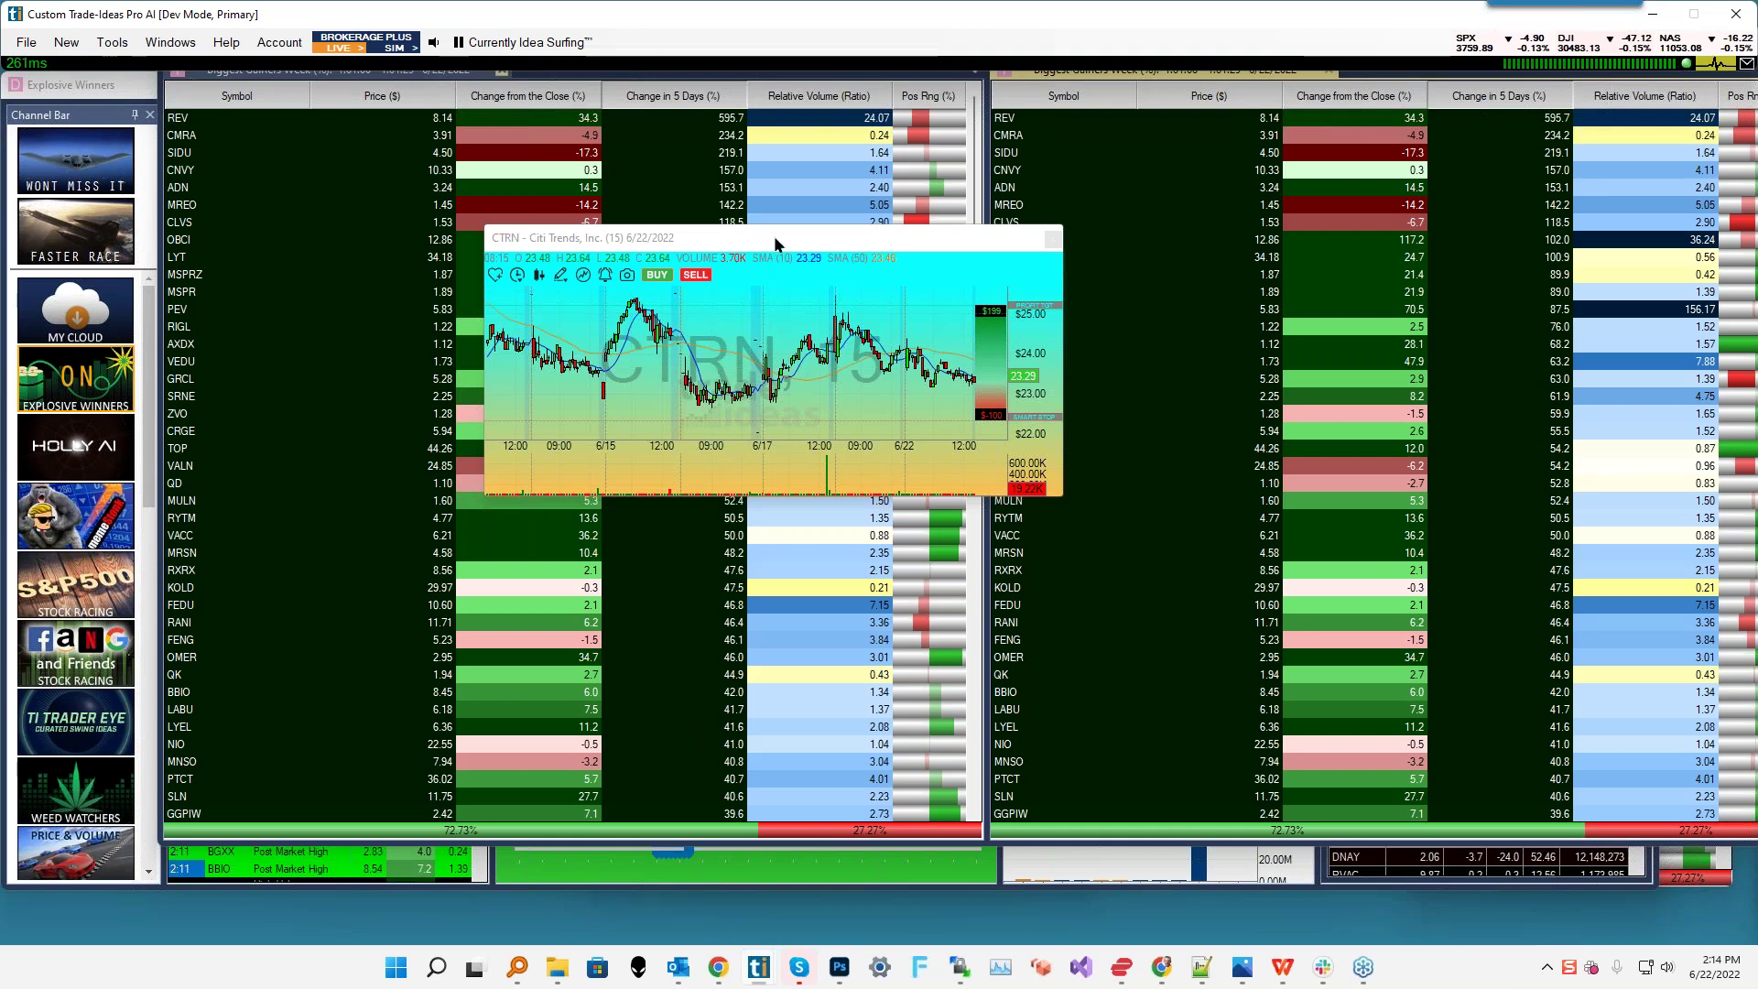
- Reposition the floating CTRN chart and duplicate it into new dock
drag(773, 245, 635, 339)
right_click(599, 460)
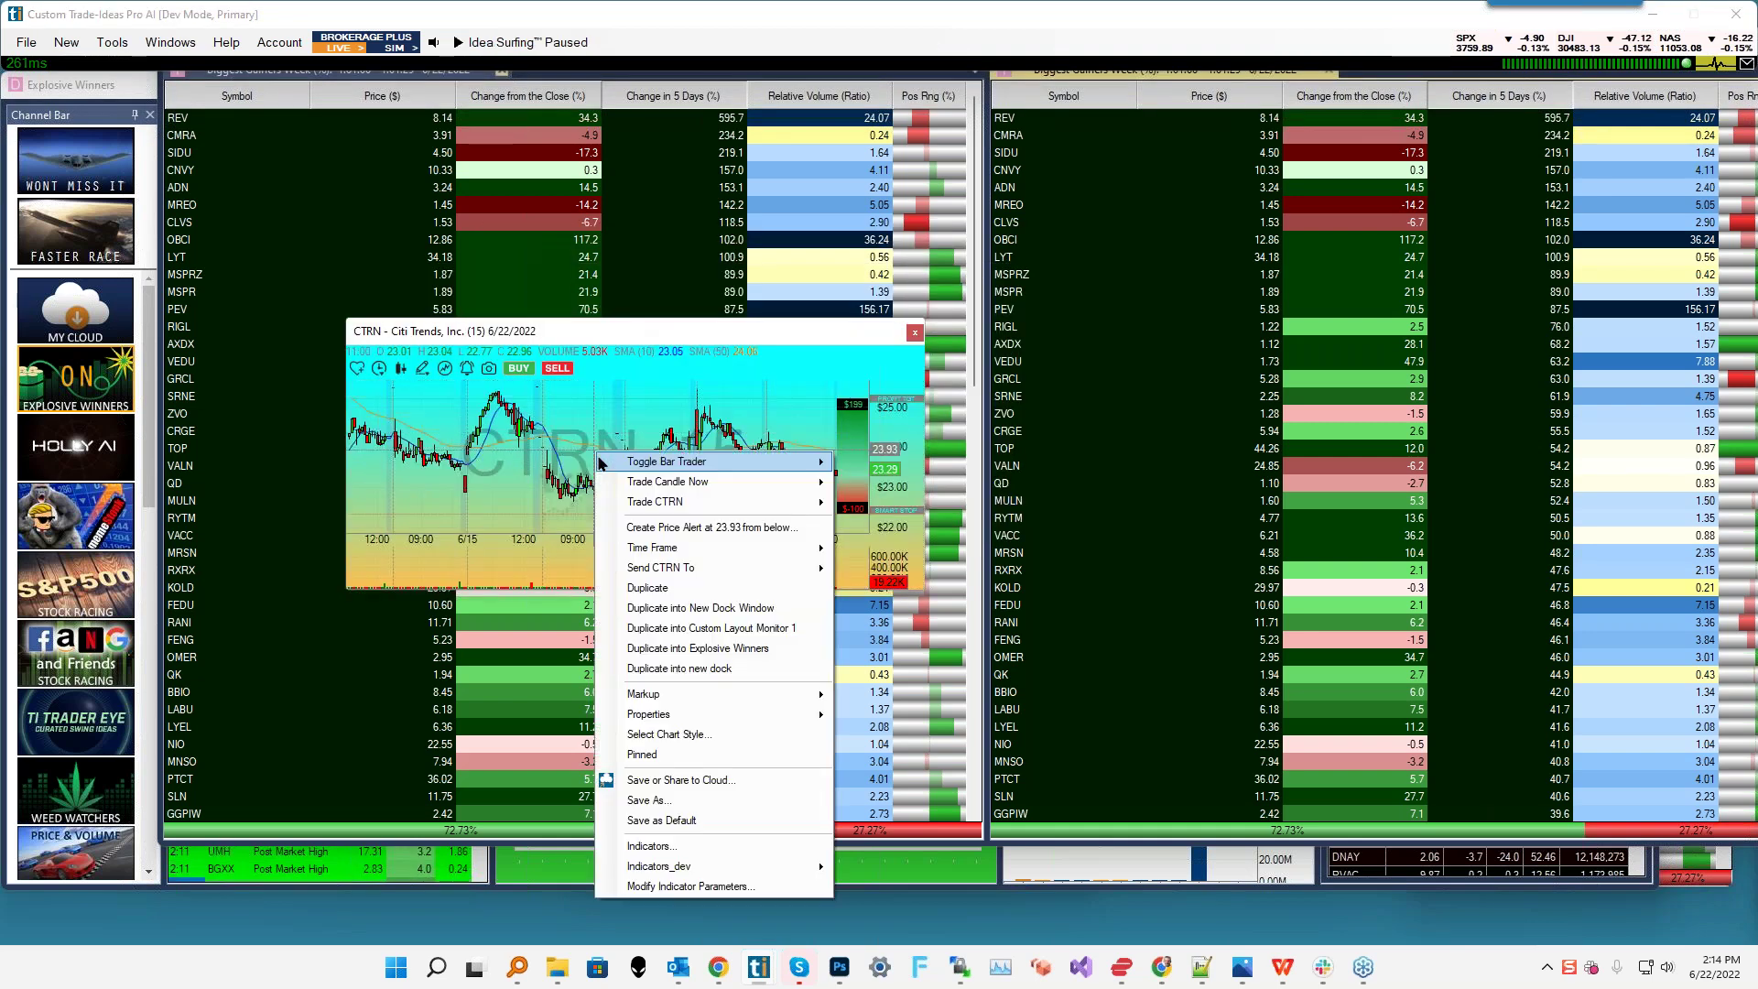
click(661, 671)
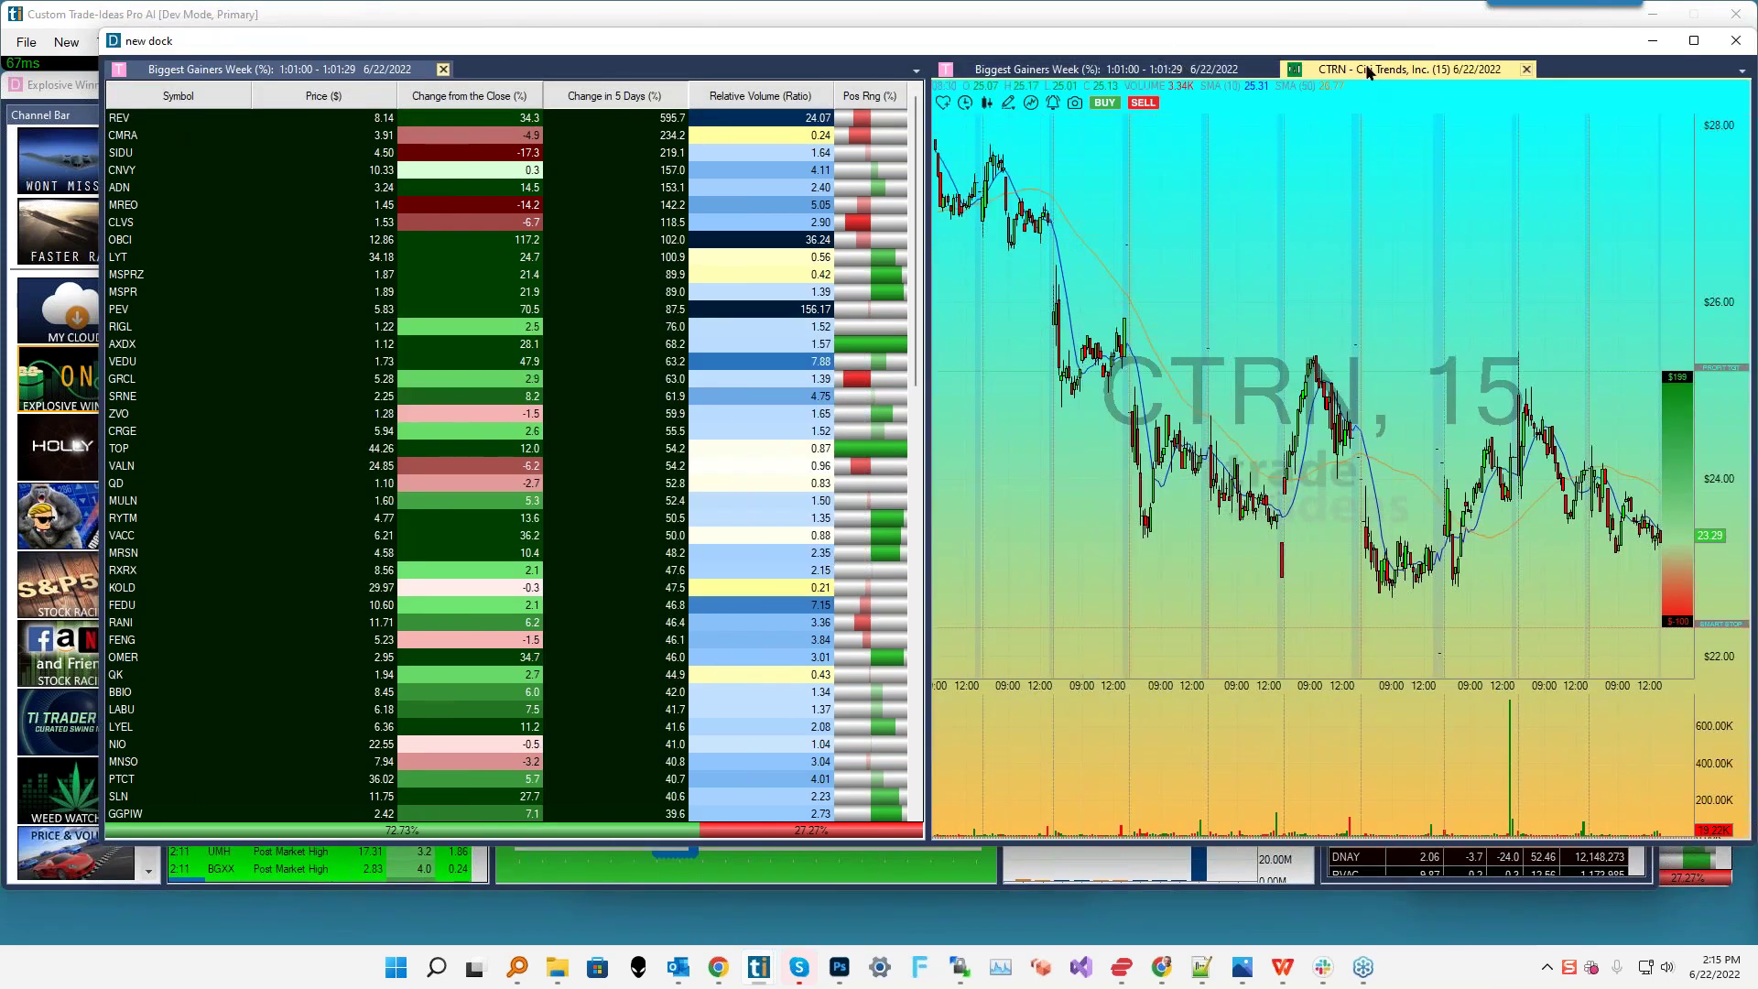
- Place the CTRN chart below the first Biggest Gainers Week list in new dock and move the dock clear of Explosive Winners' title bar
drag(1368, 72, 519, 497)
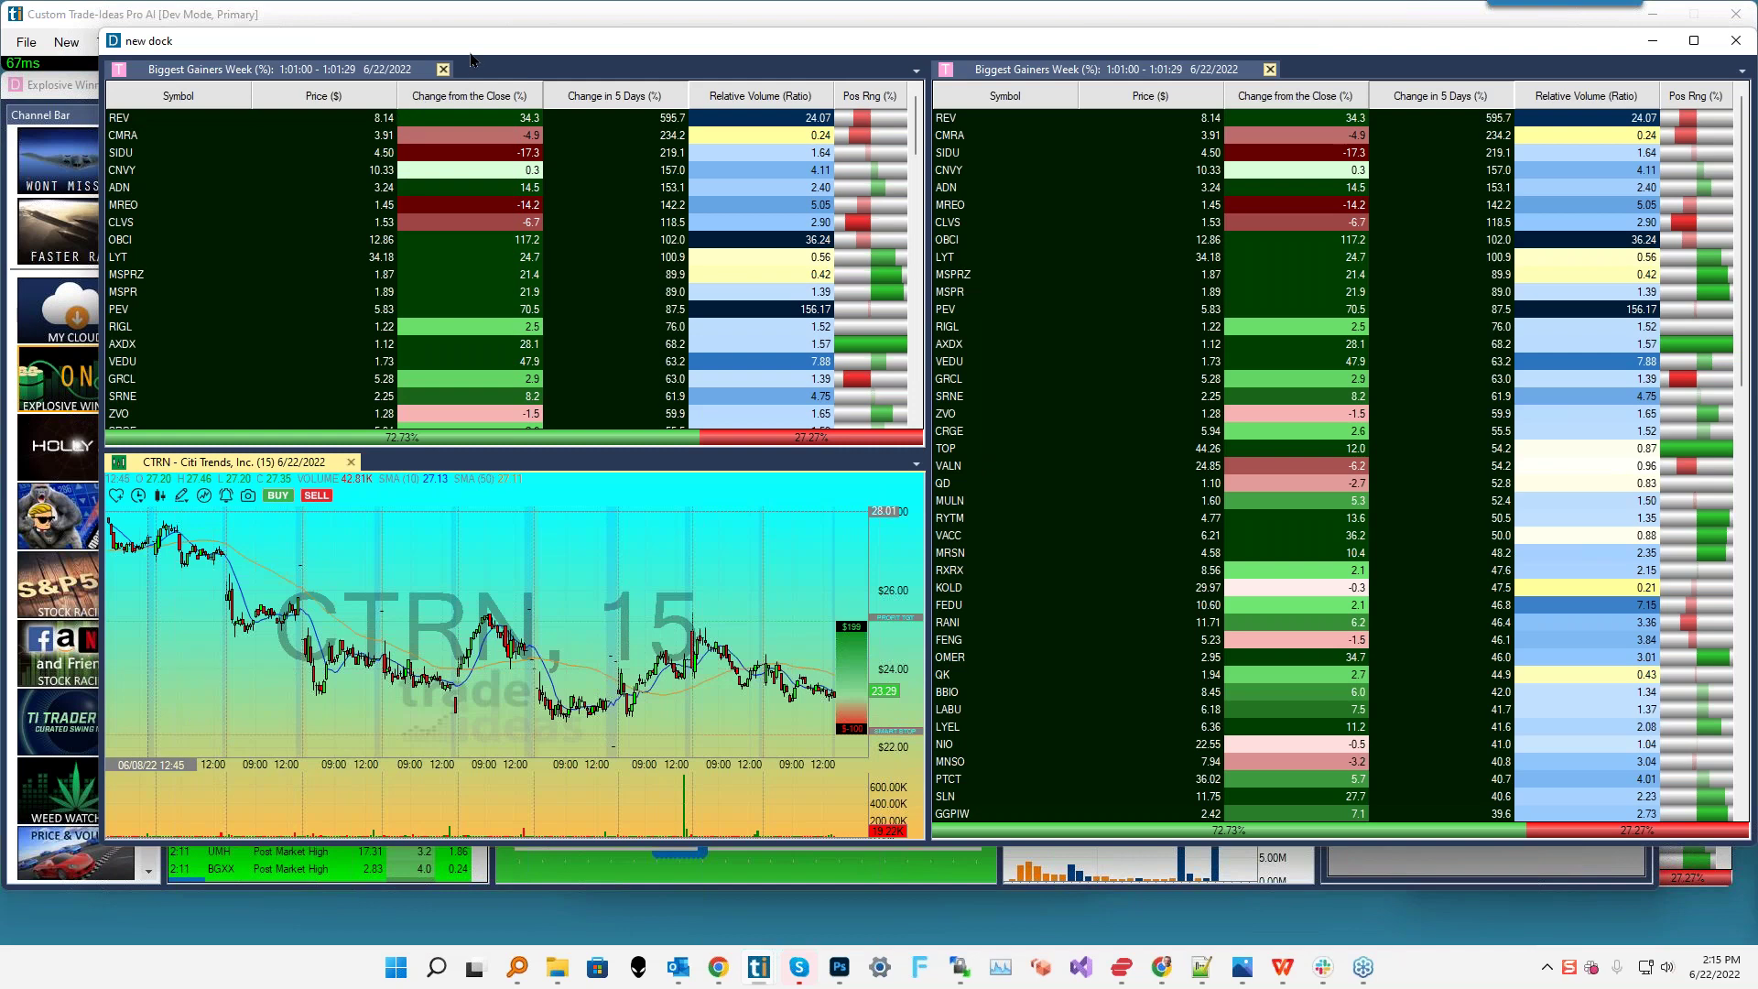
drag(489, 47, 460, 102)
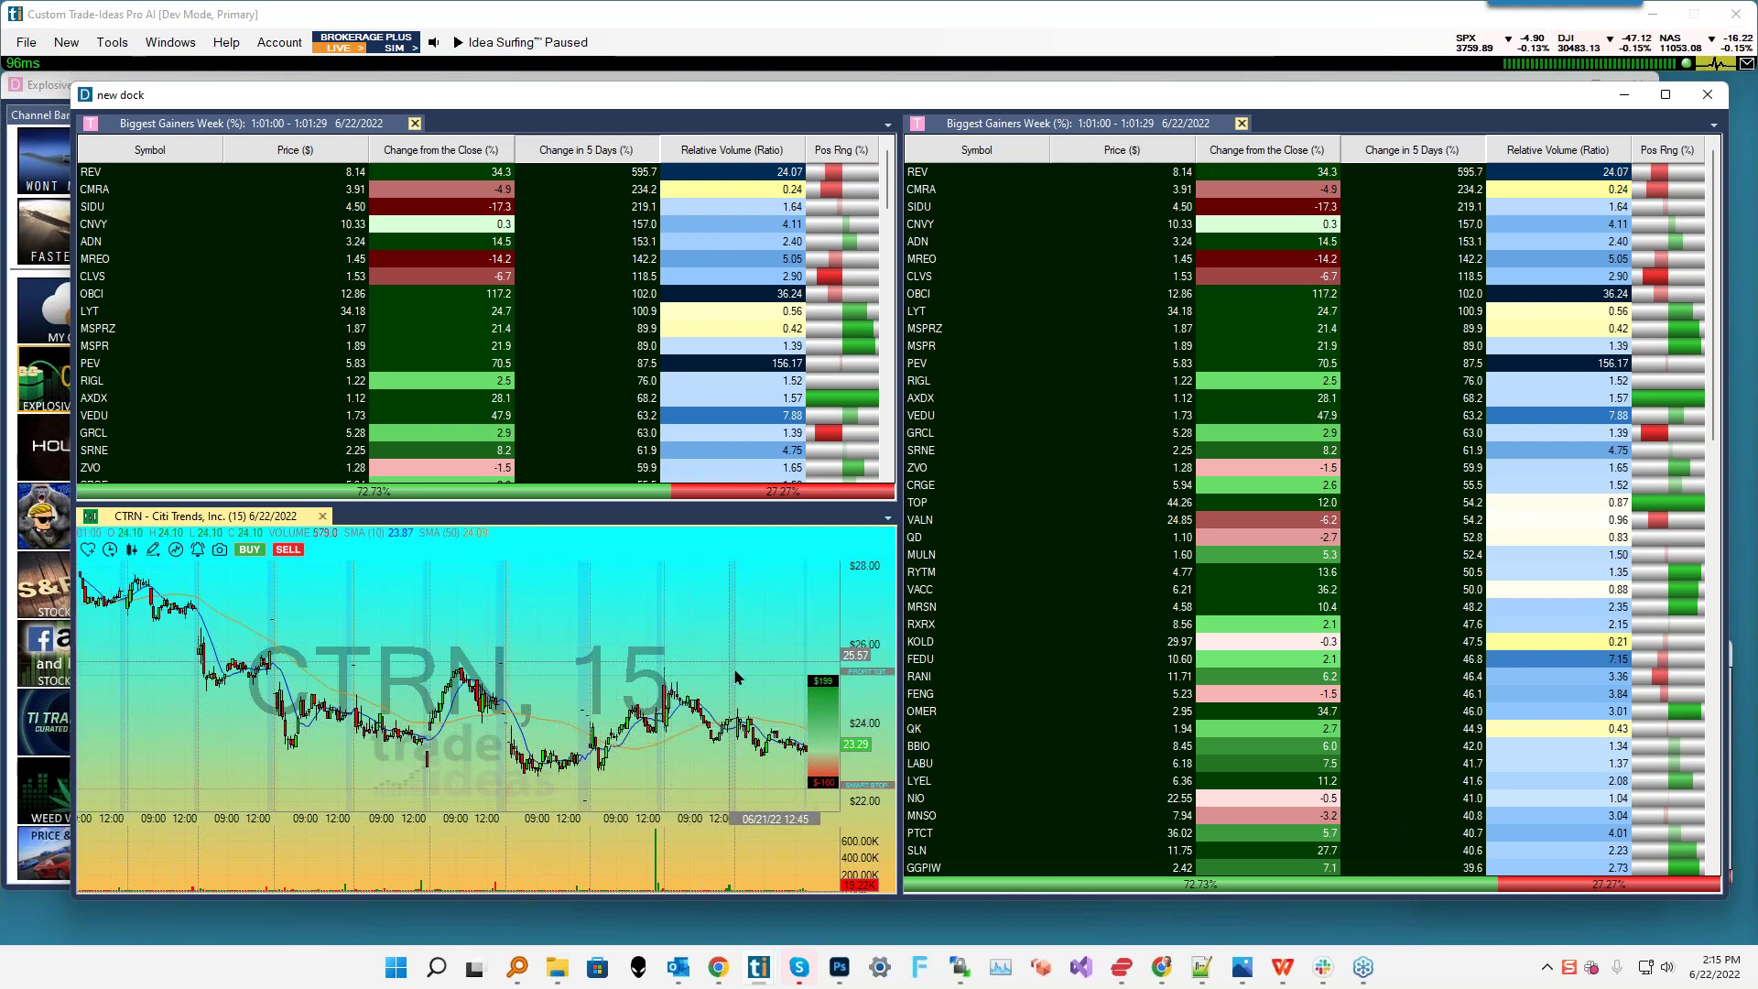
drag(255, 104, 584, 341)
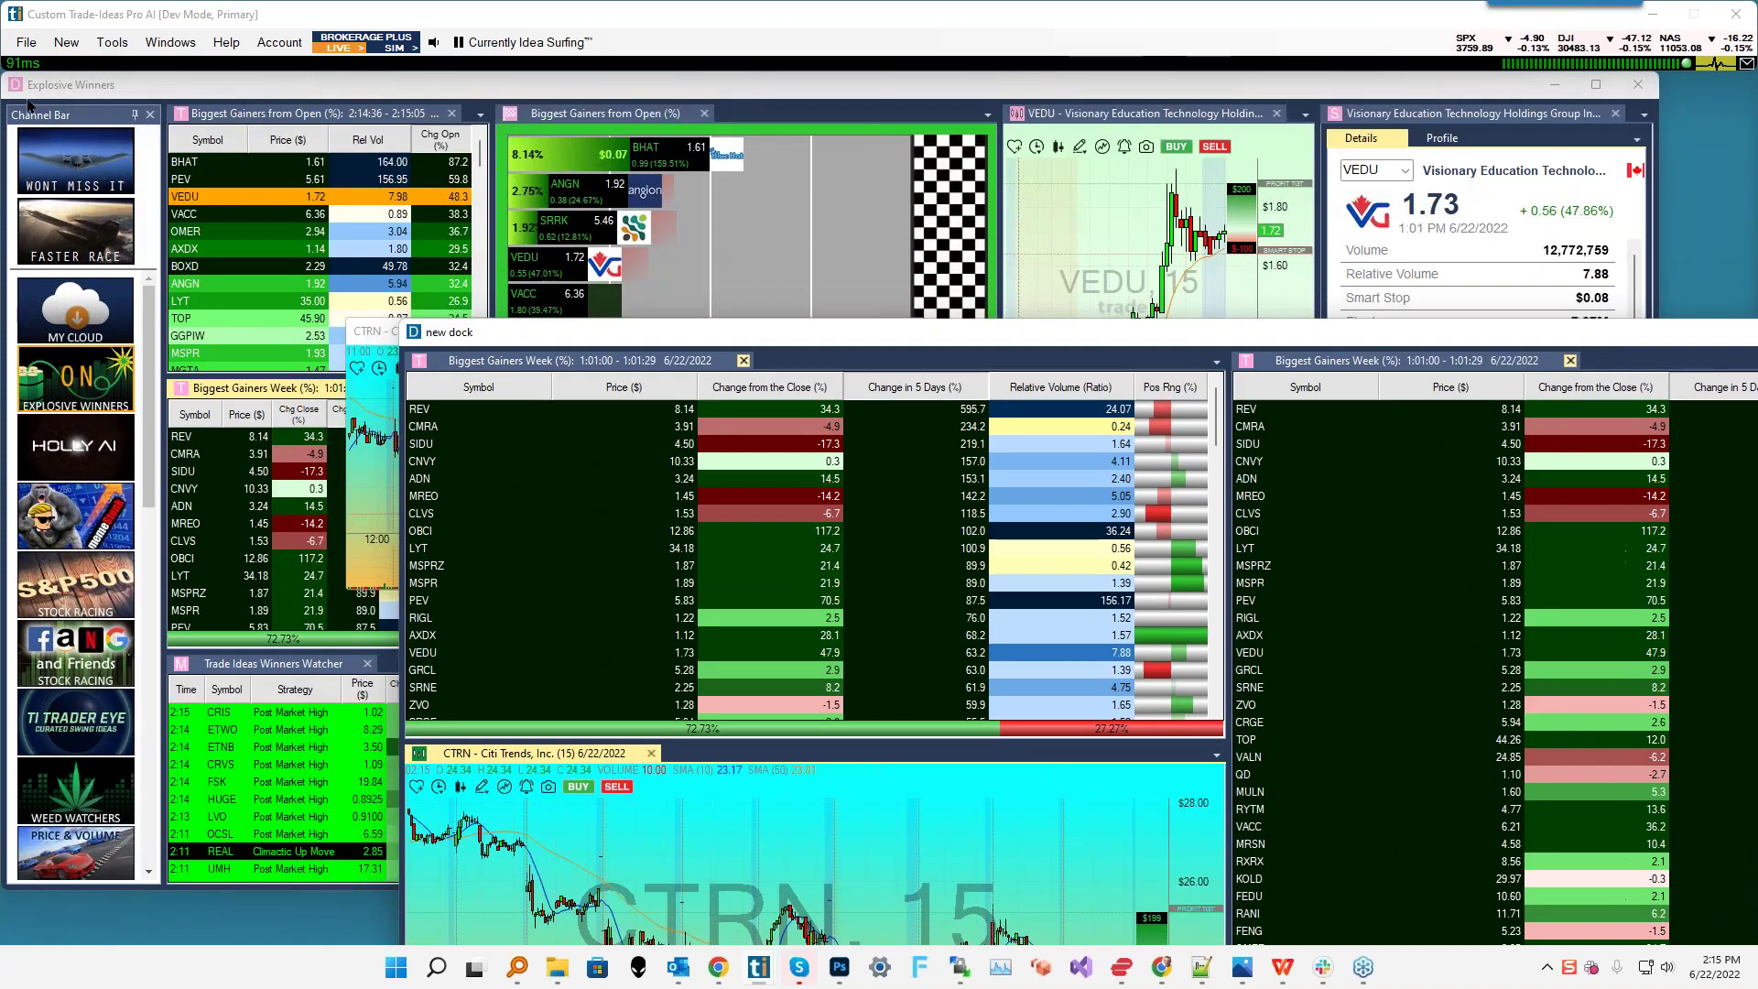
- Examine the custom channel list of the Explosive Winners window and close it without changes
click(16, 85)
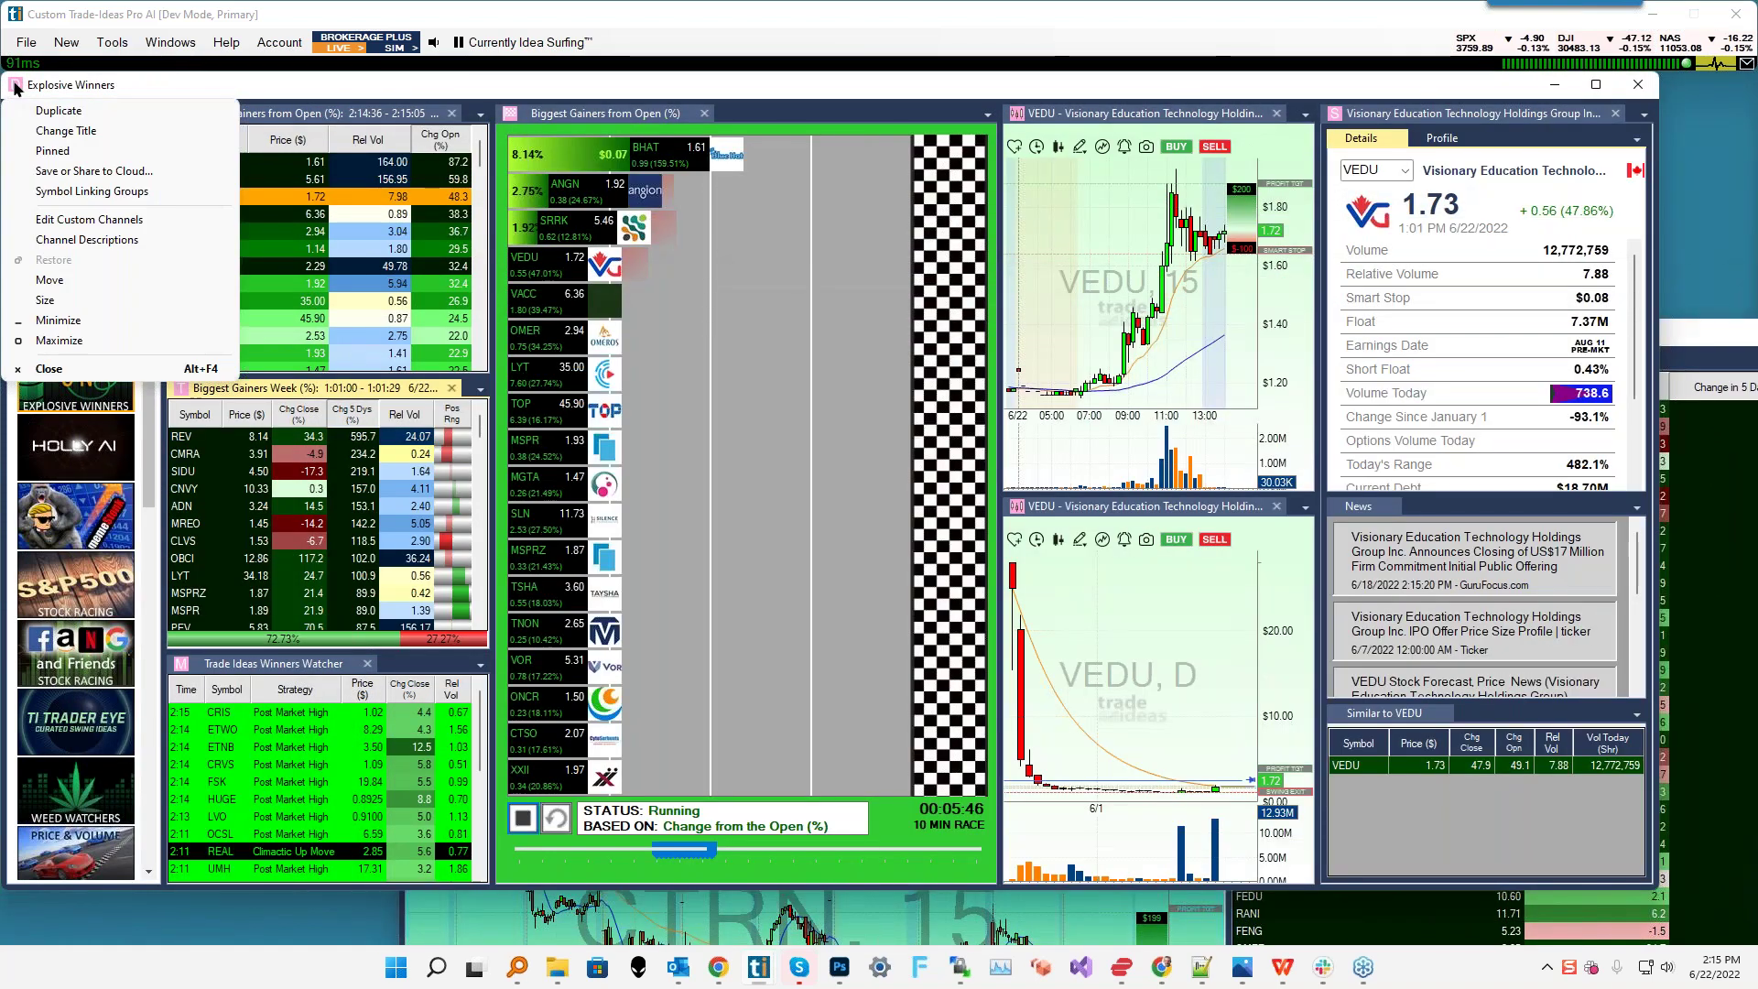
click(66, 219)
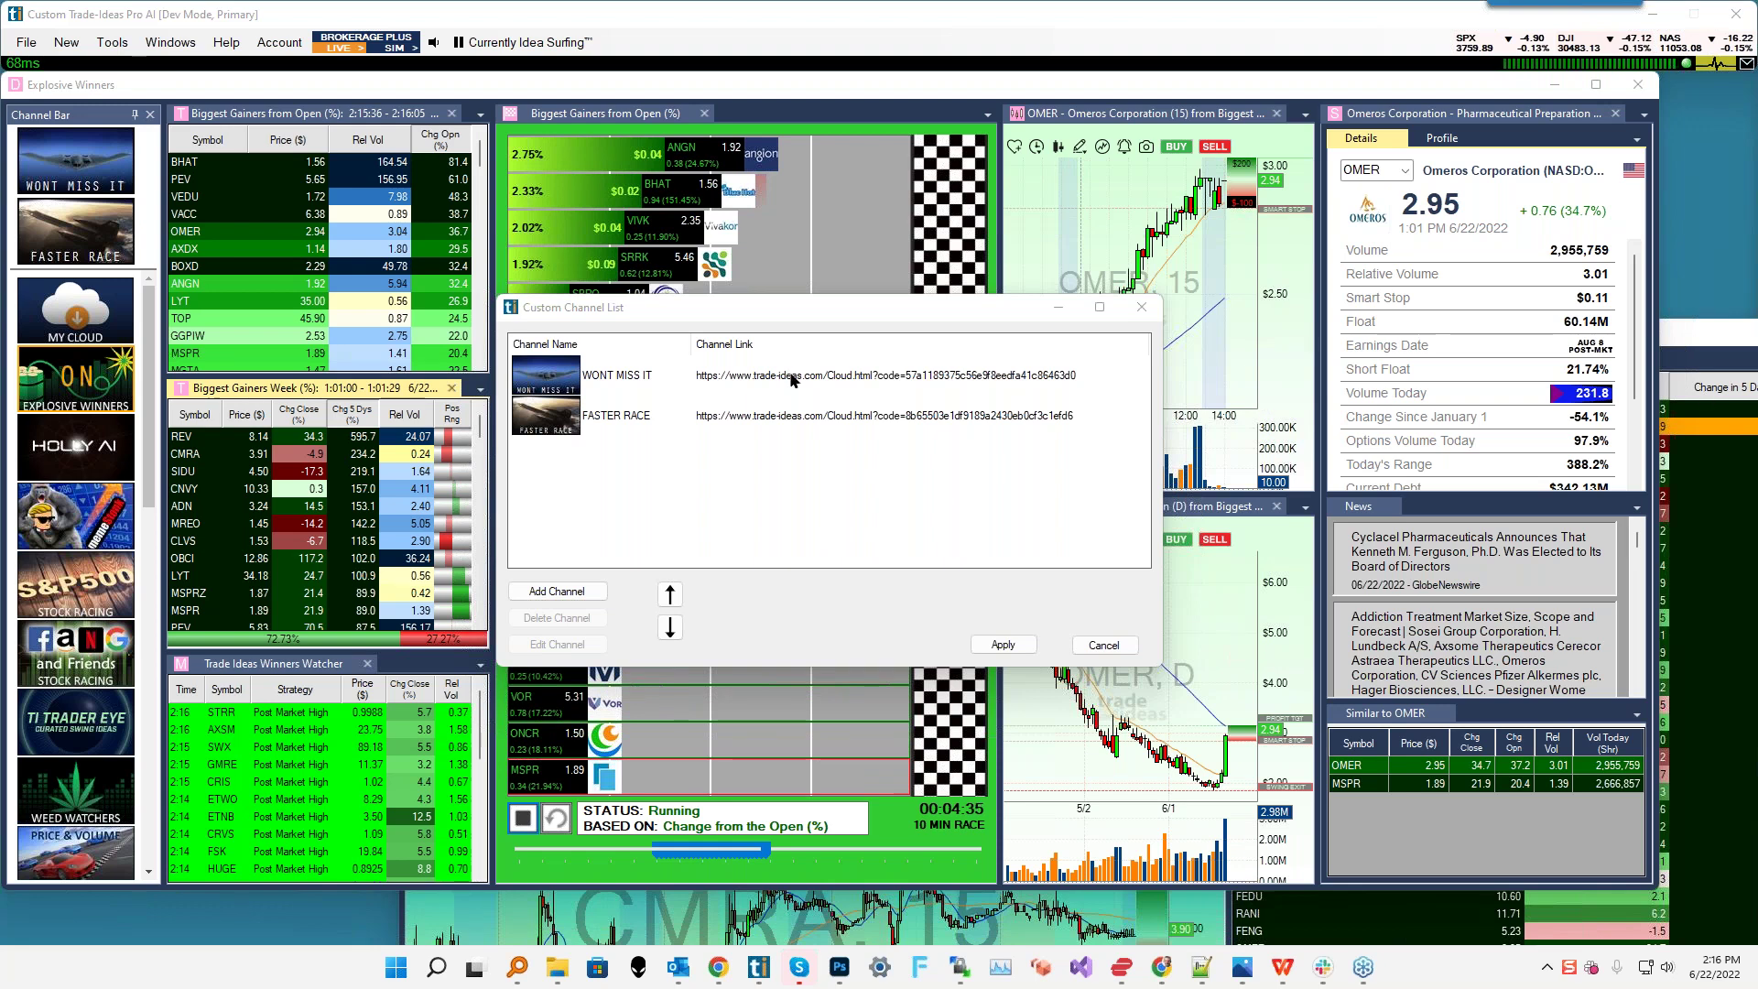
click(1142, 307)
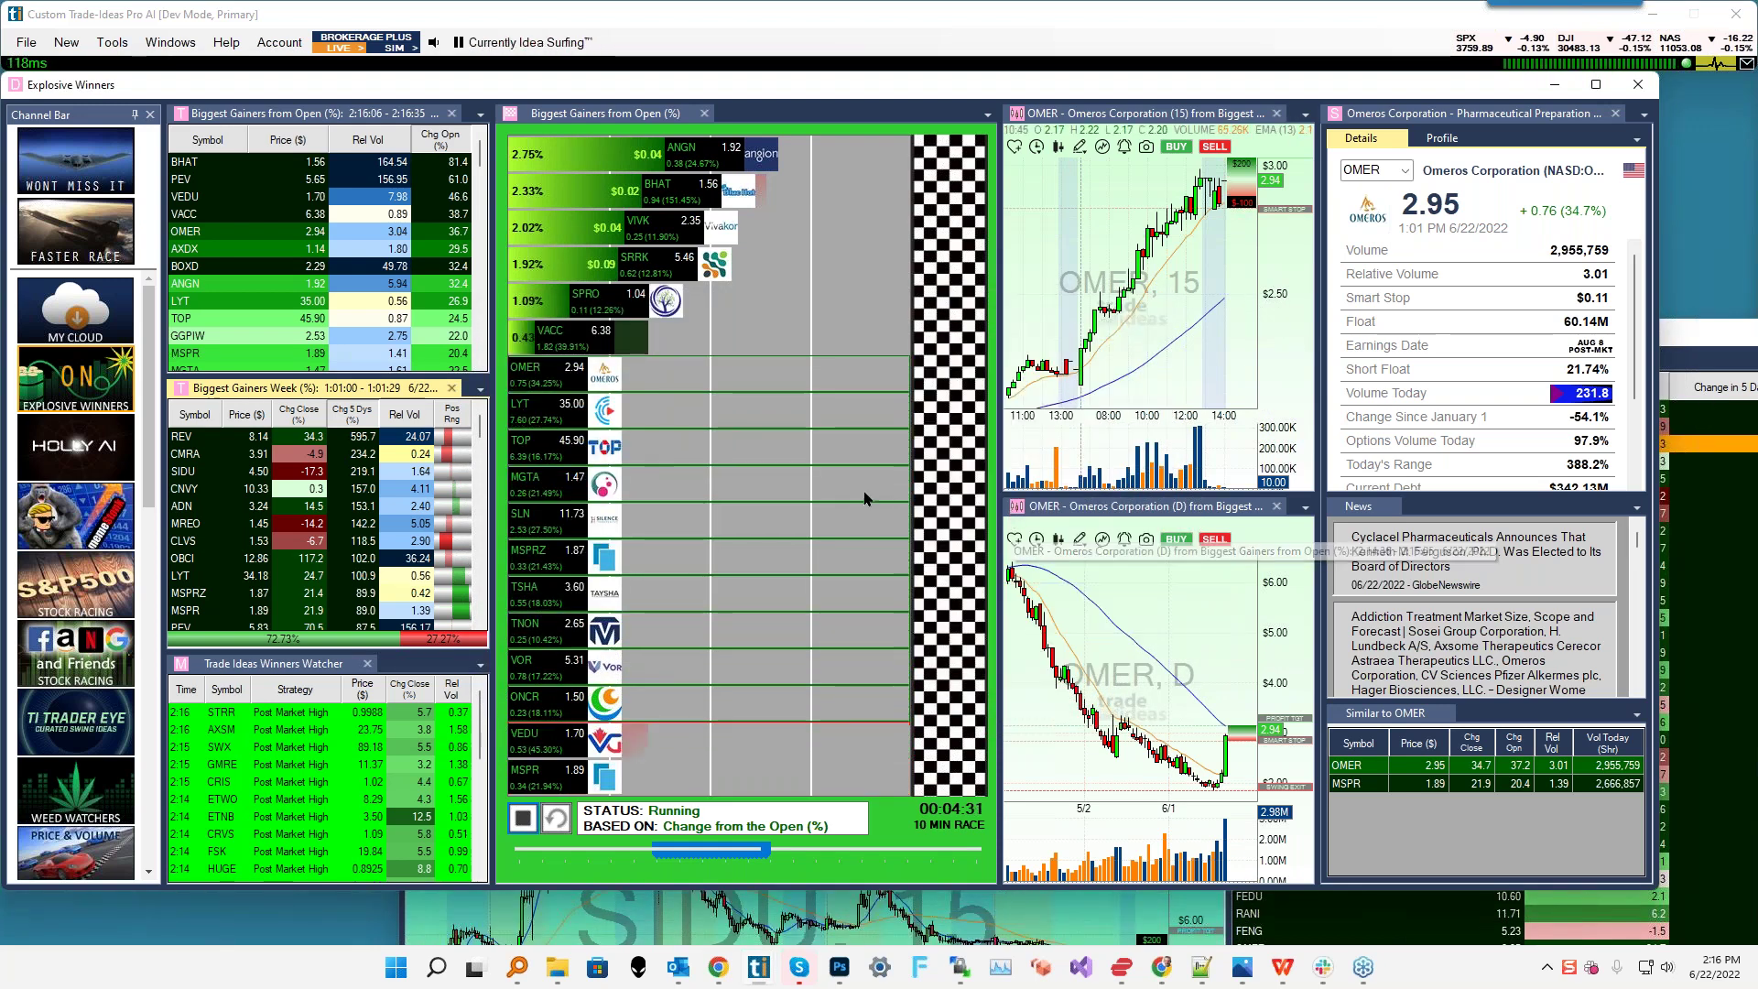
- Add SPY as the first comparison symbol on the 15-minute OMER chart
right_click(1138, 316)
mouse_move(1140, 340)
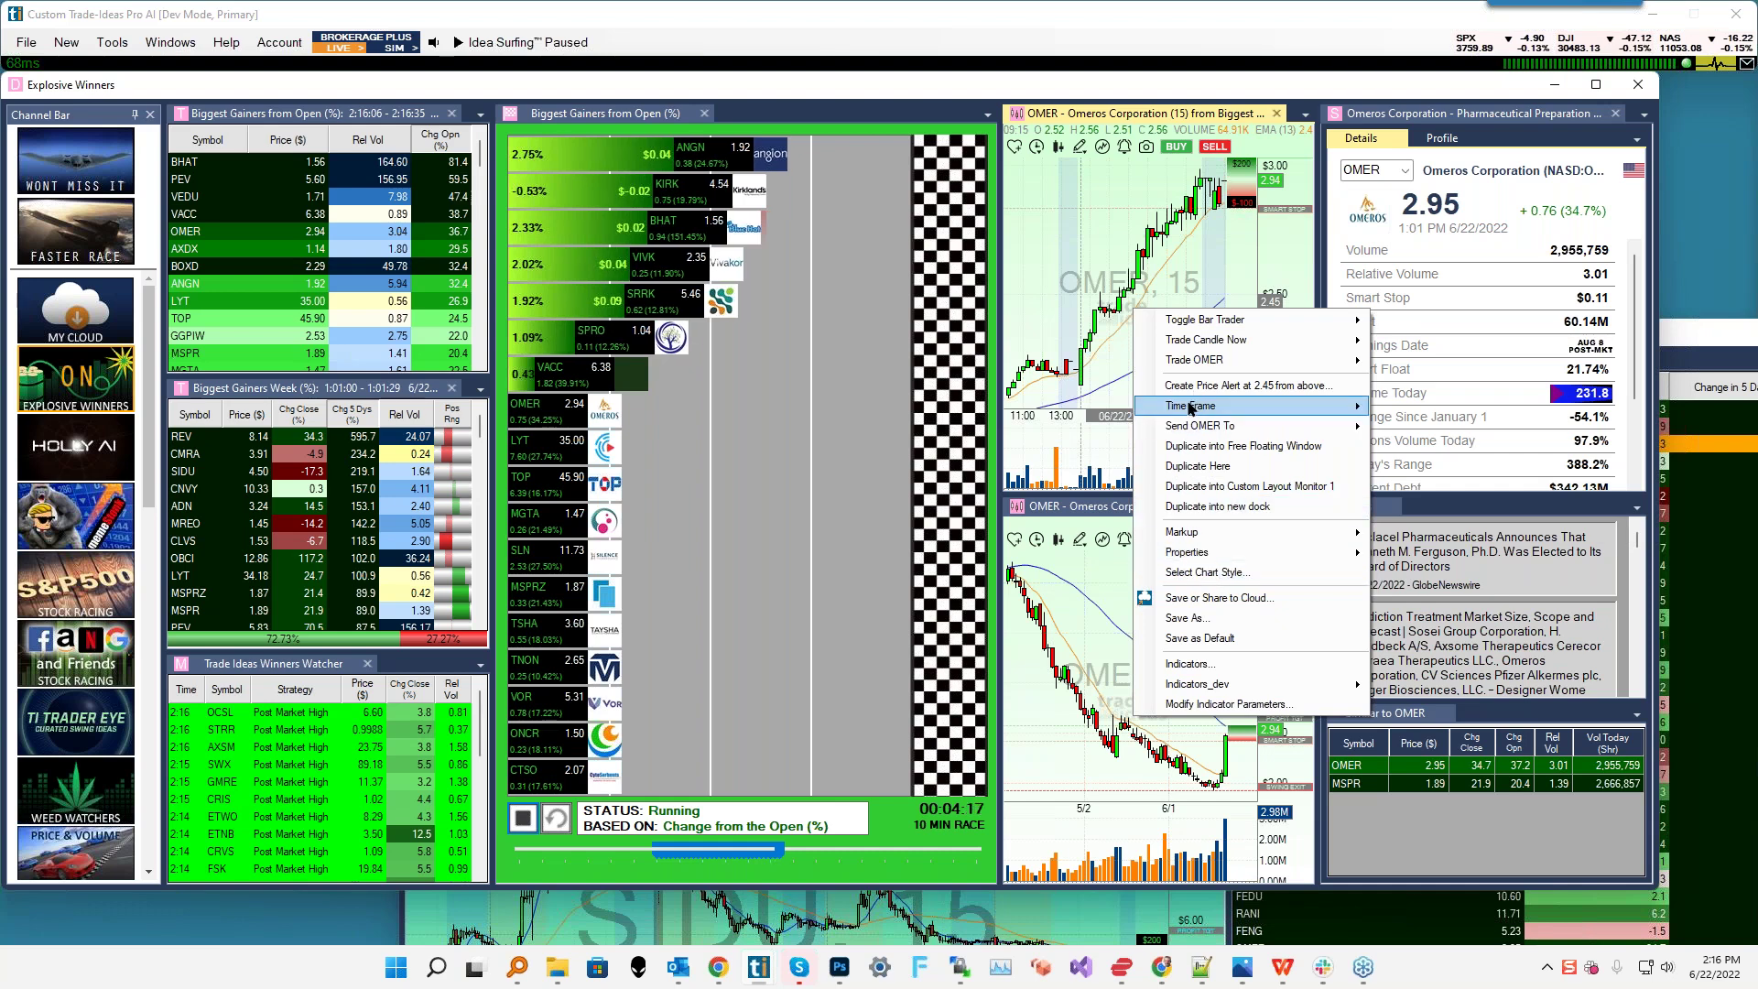
mouse_move(1221, 406)
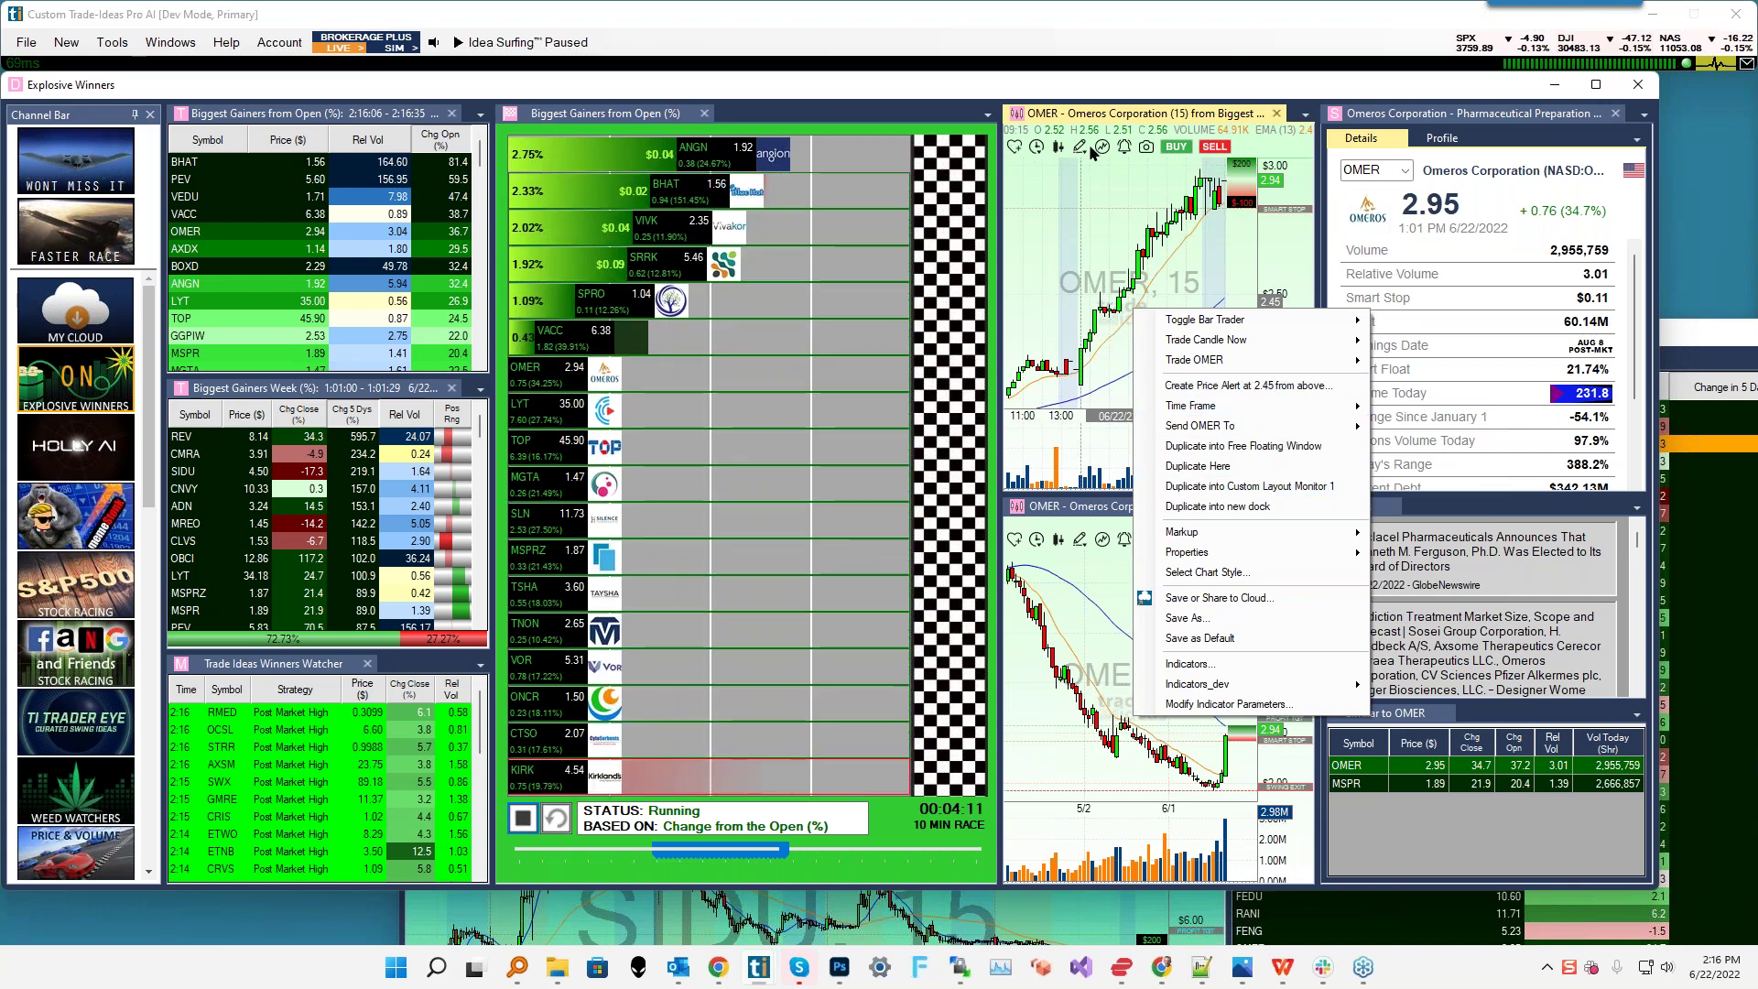
click(1255, 575)
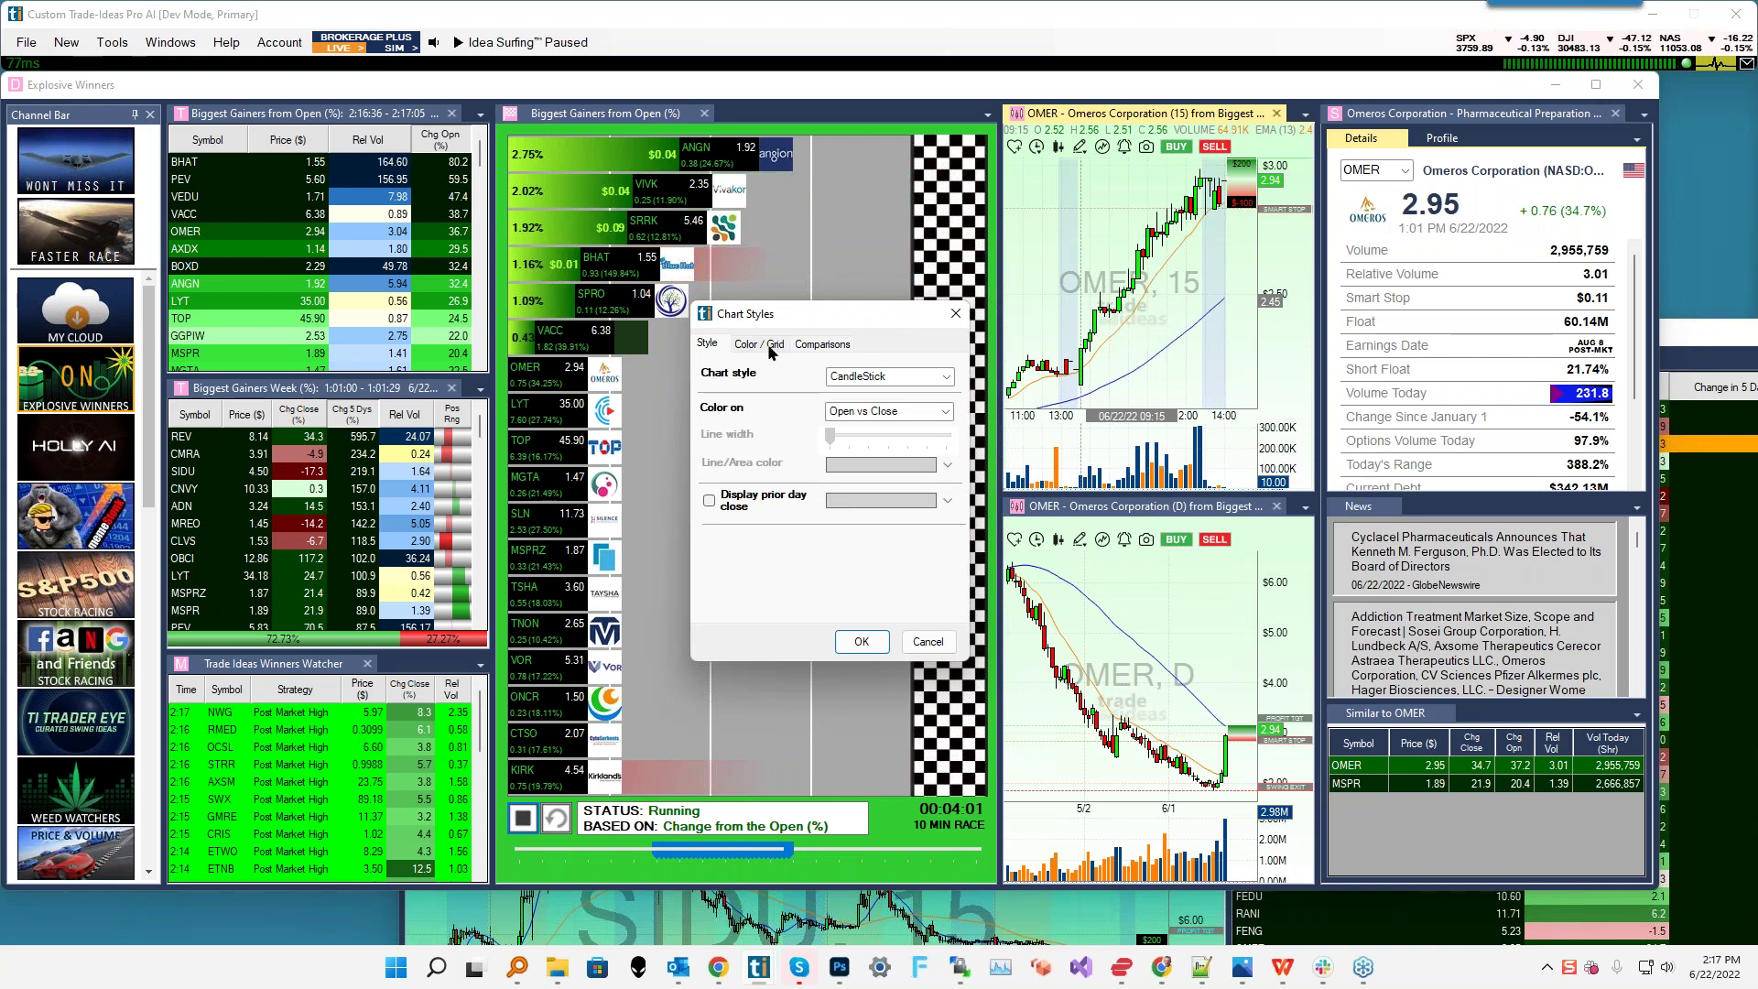
click(821, 346)
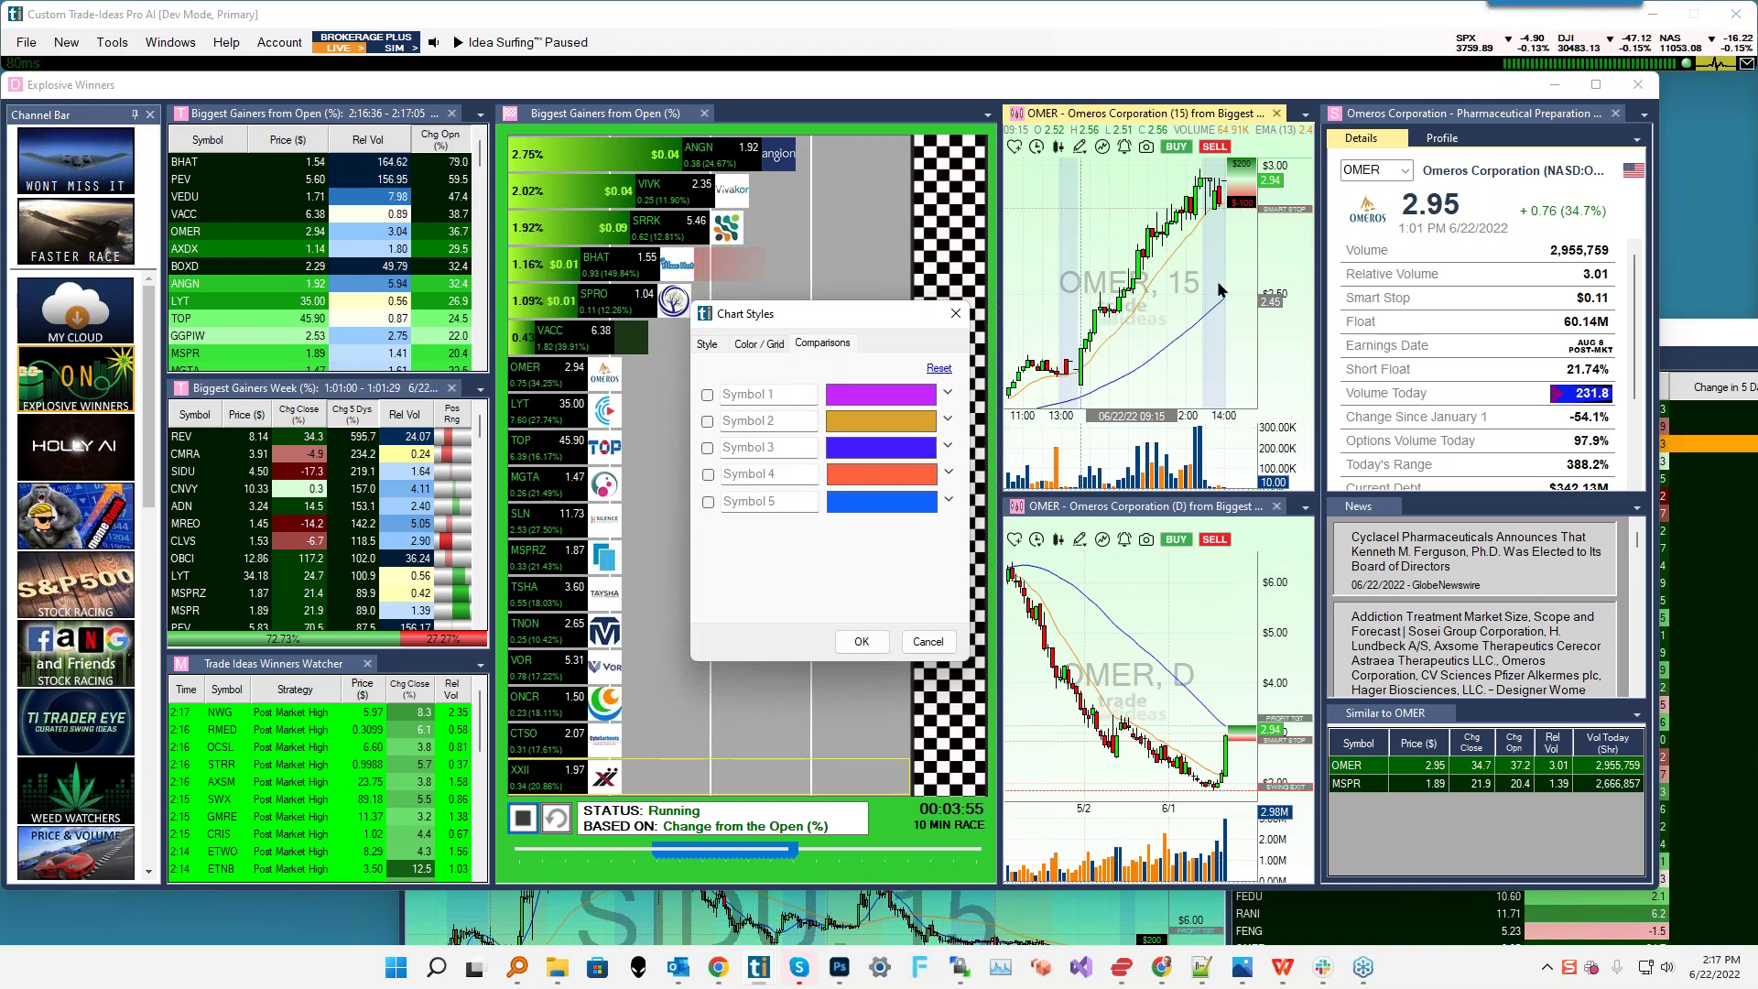
click(707, 396)
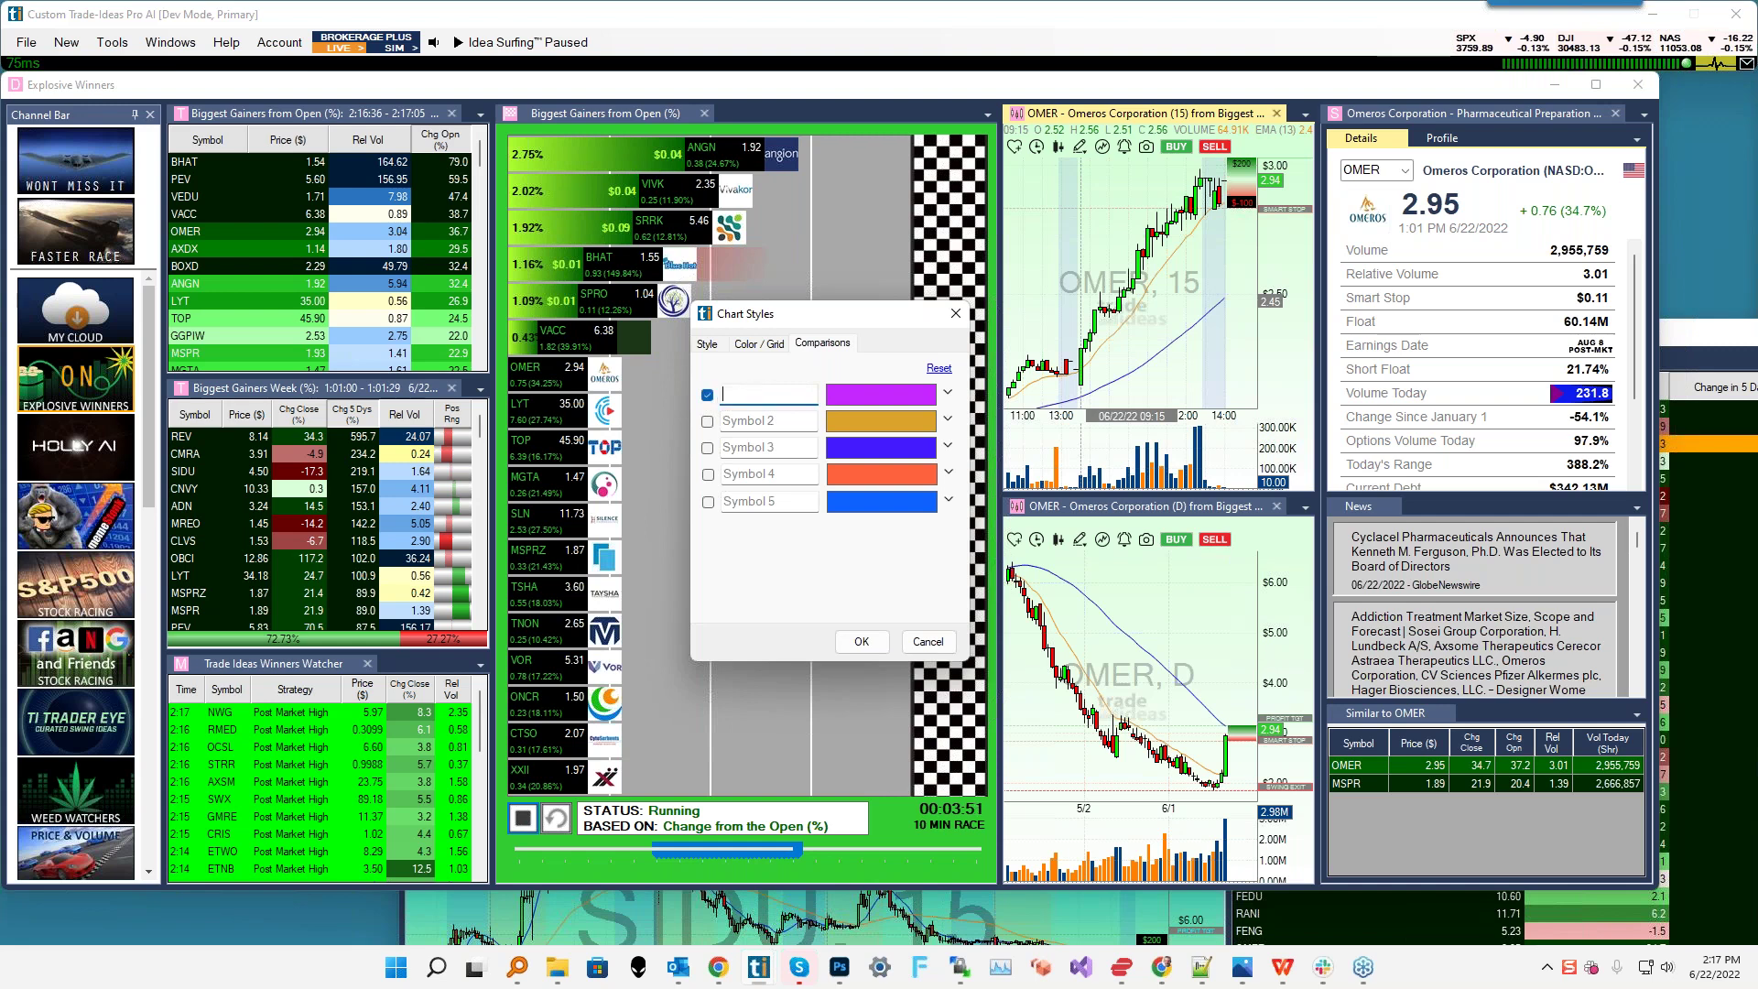
text(SPY)
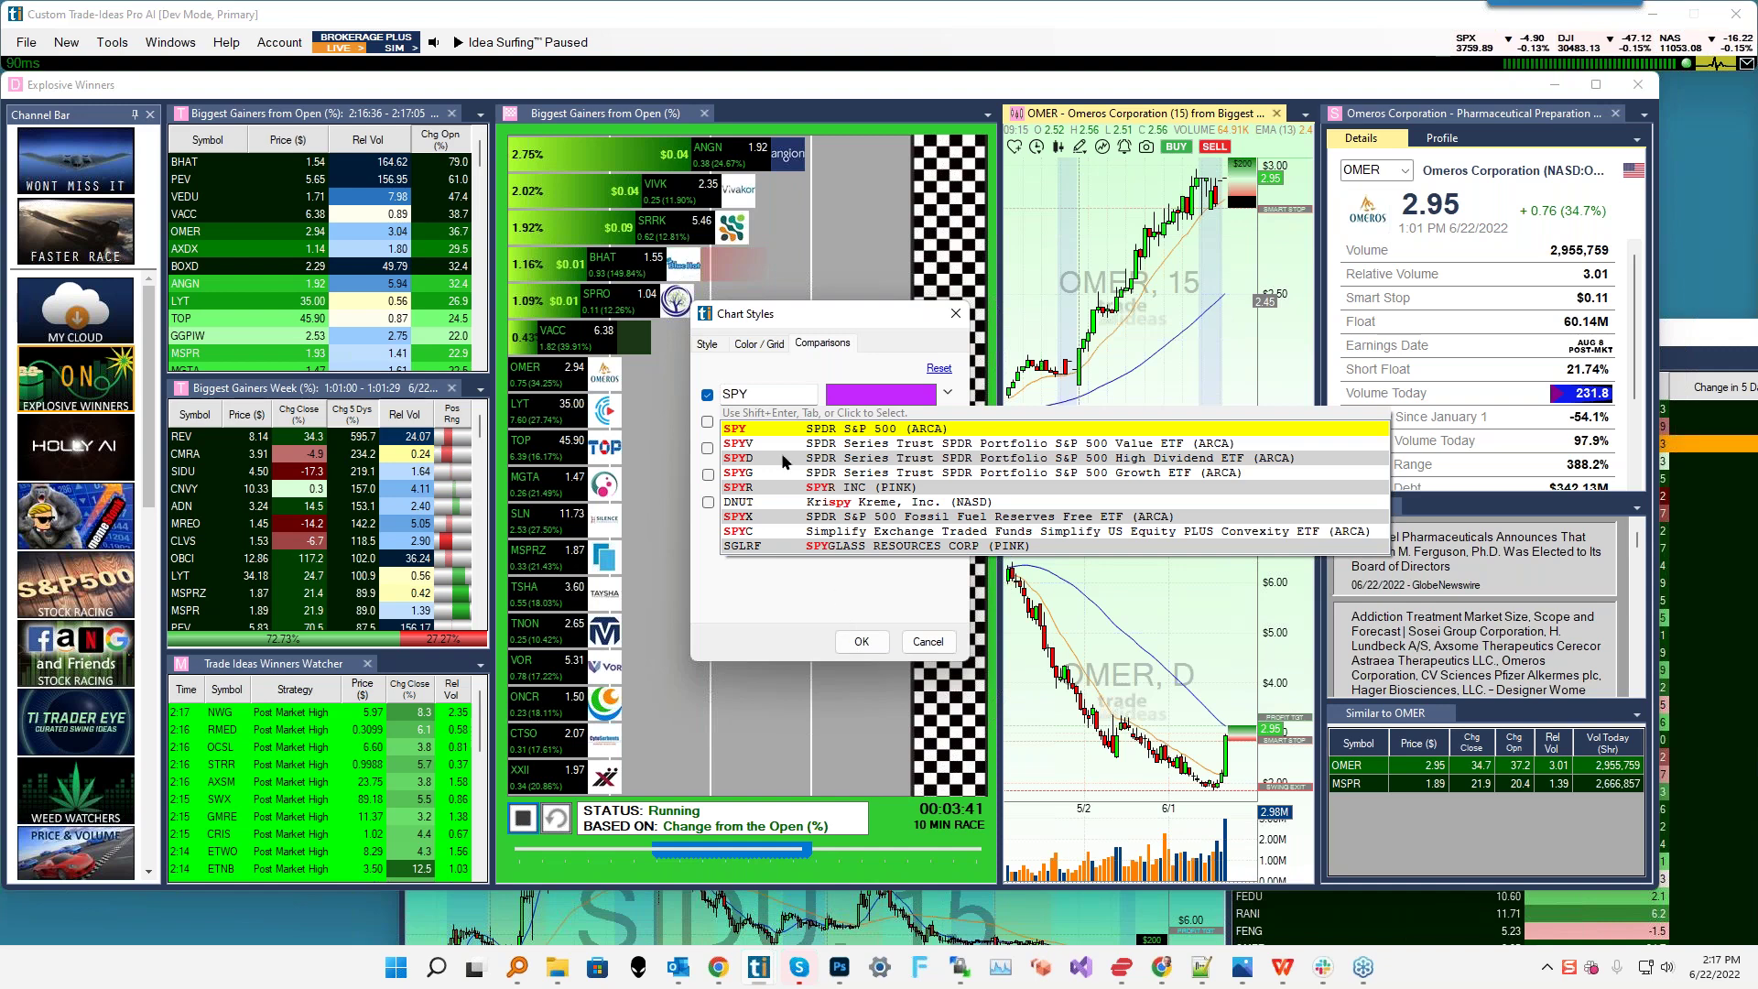
click(863, 644)
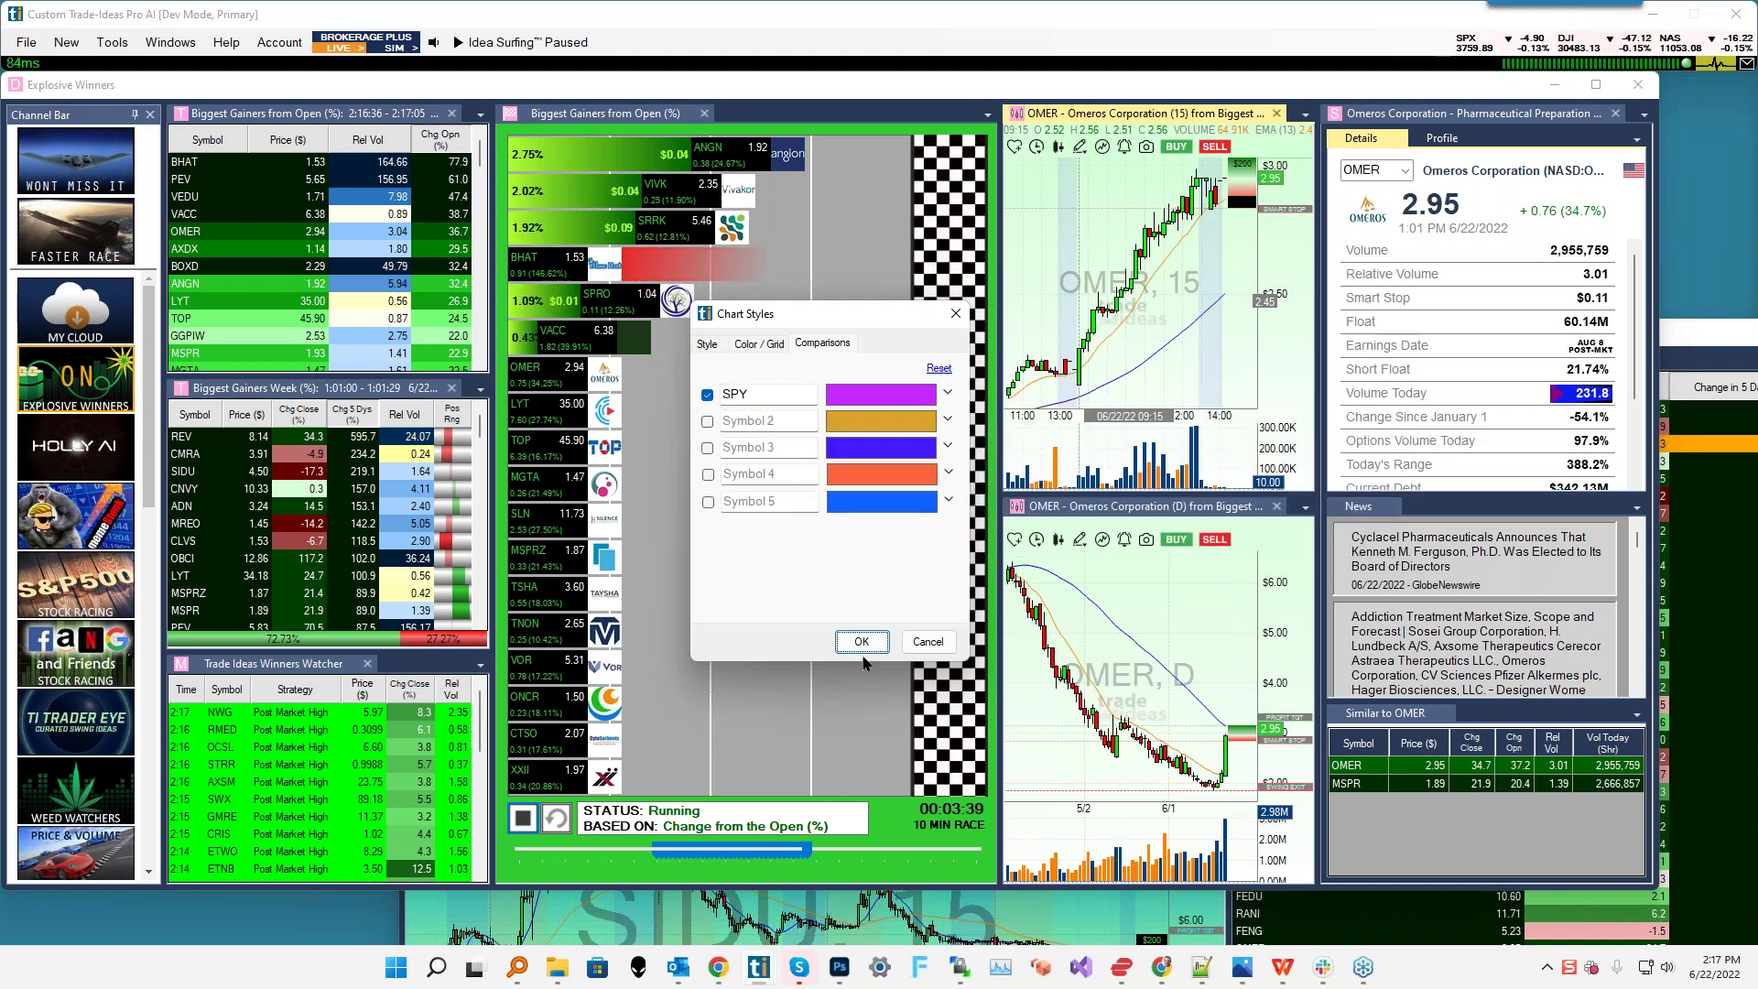
click(862, 643)
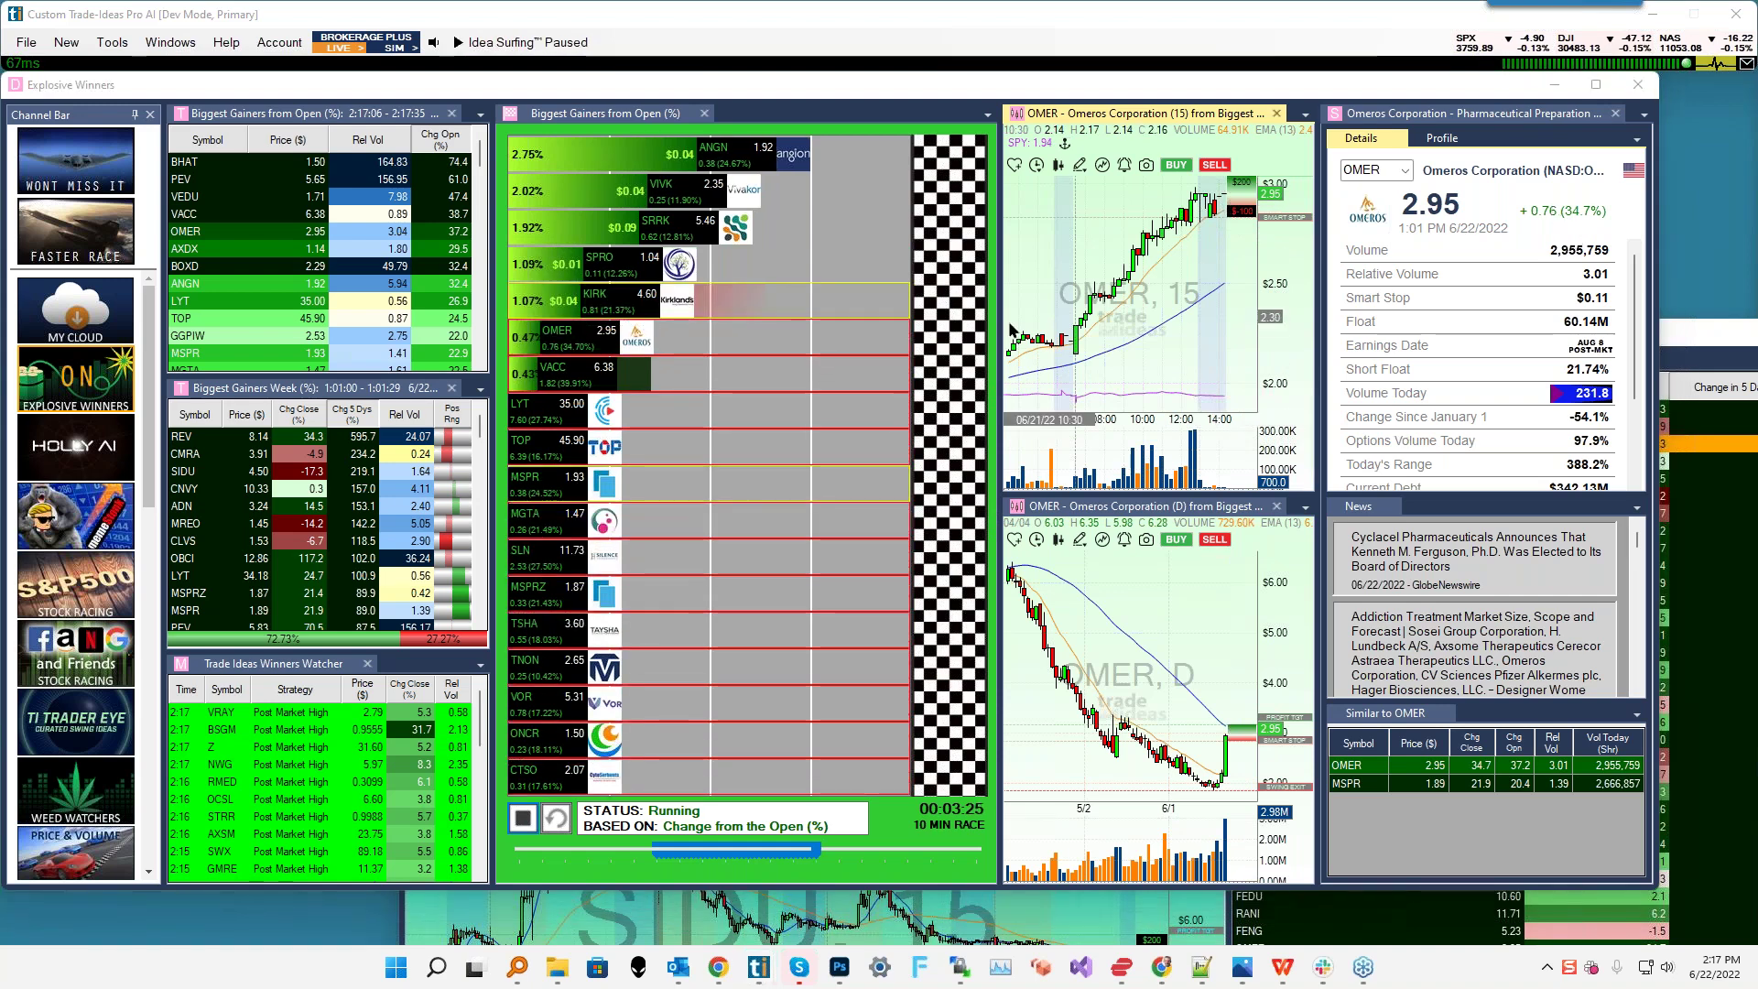
scroll(1136, 293, down, 2)
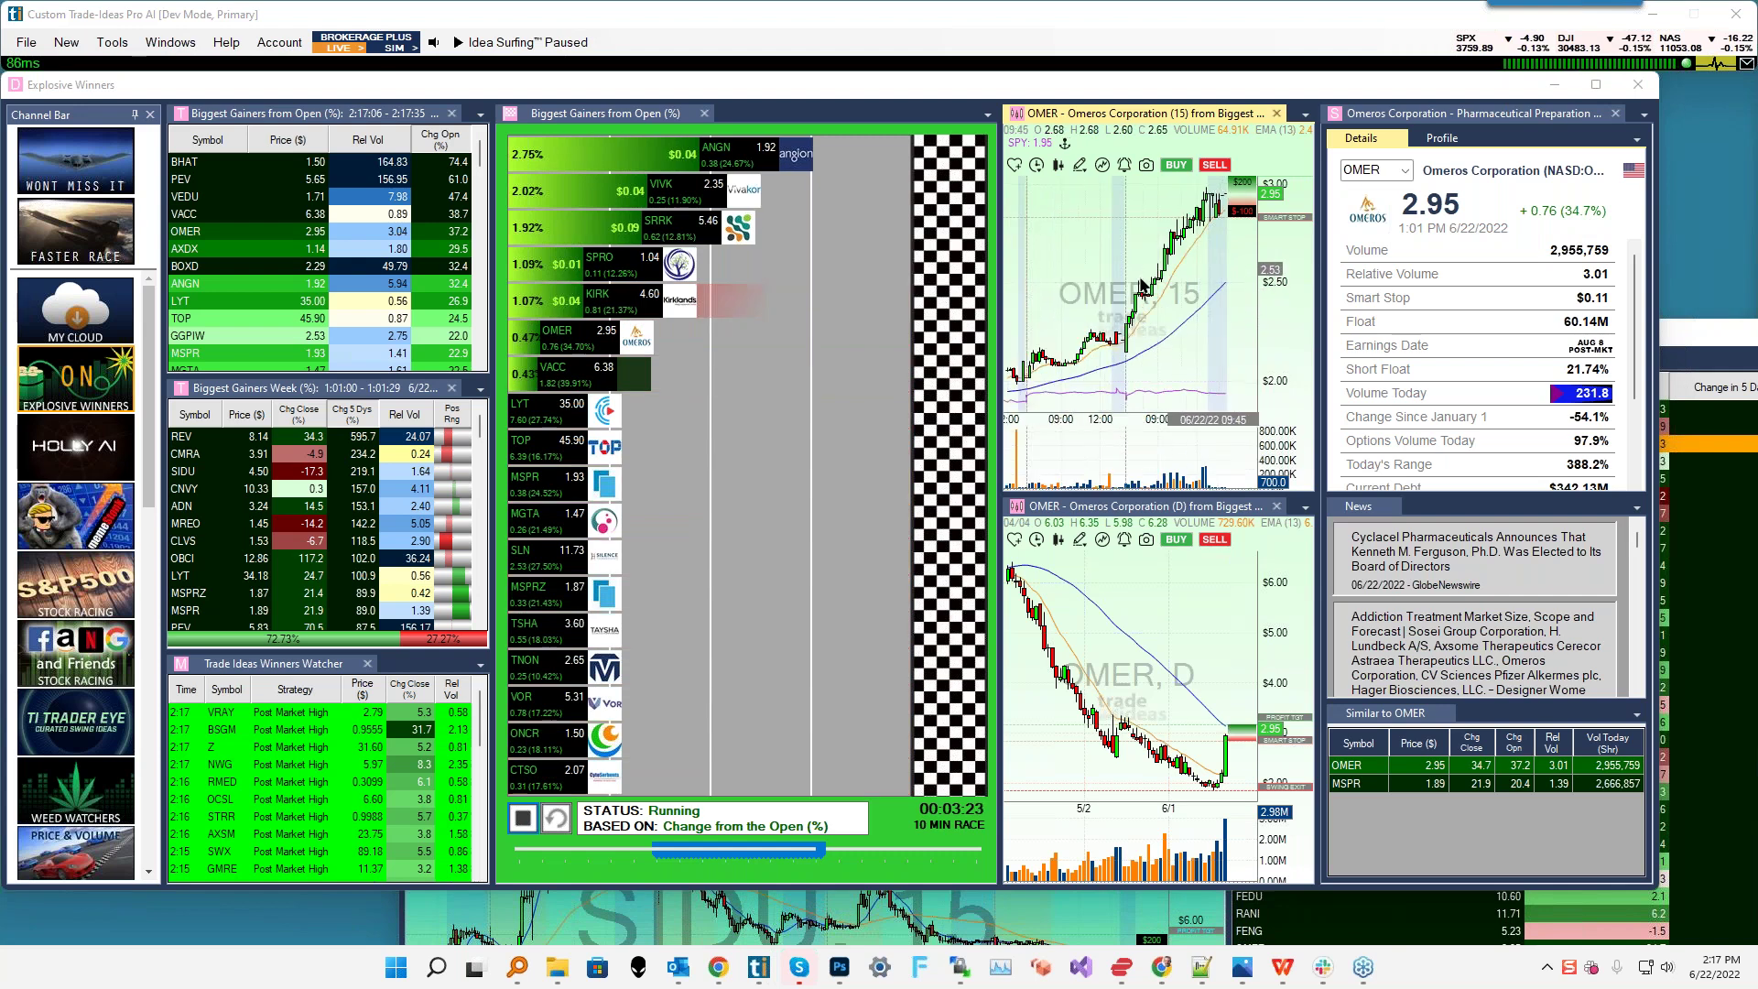
scroll(1140, 285, down, 2)
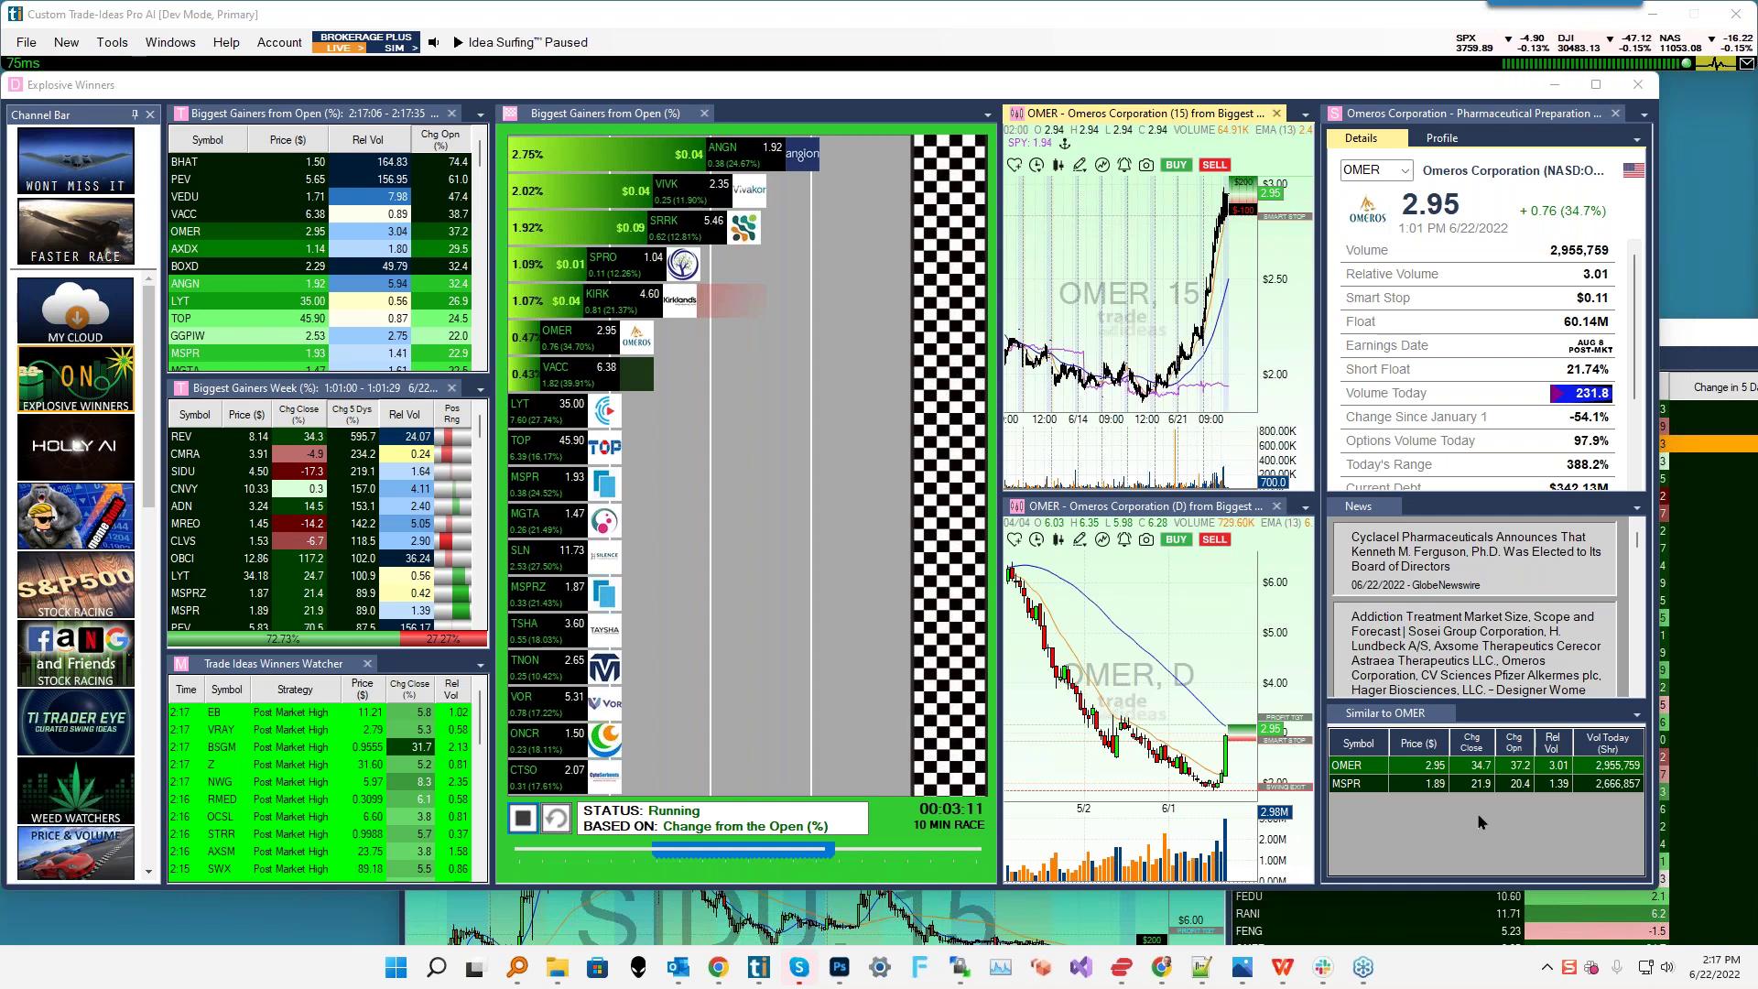
- Switch the Similar to OMER list from Price Action to Competitors
right_click(1420, 789)
click(1385, 783)
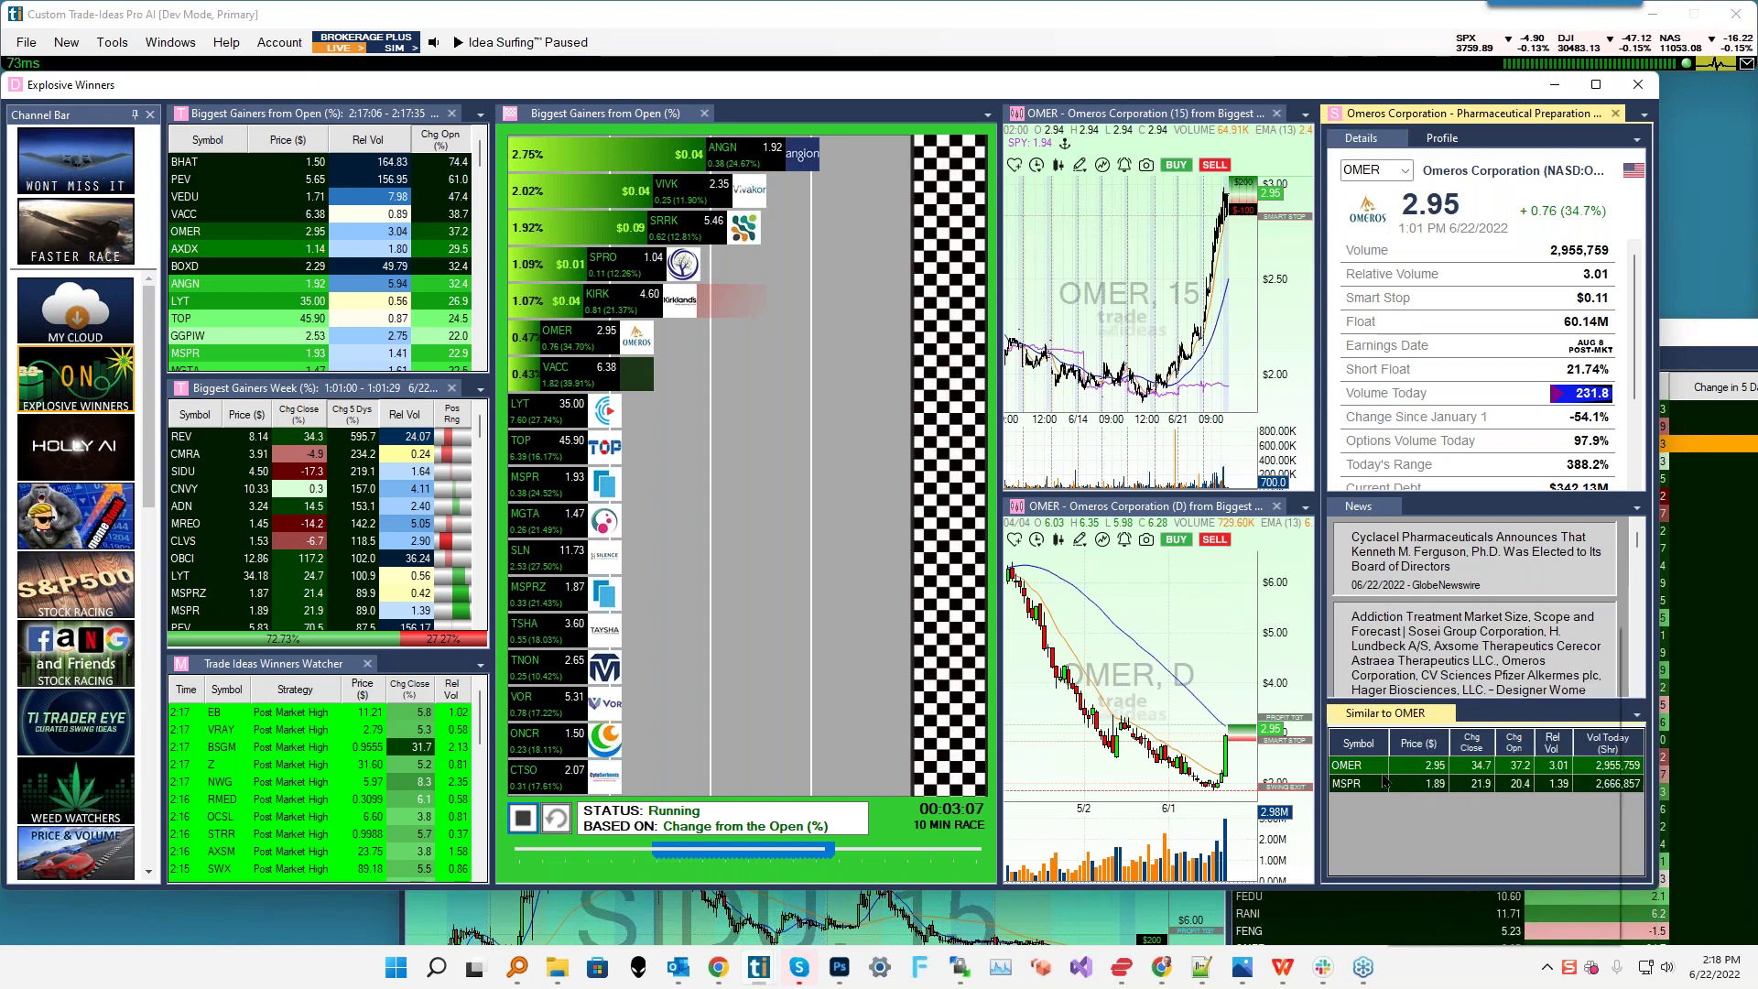
right_click(1384, 783)
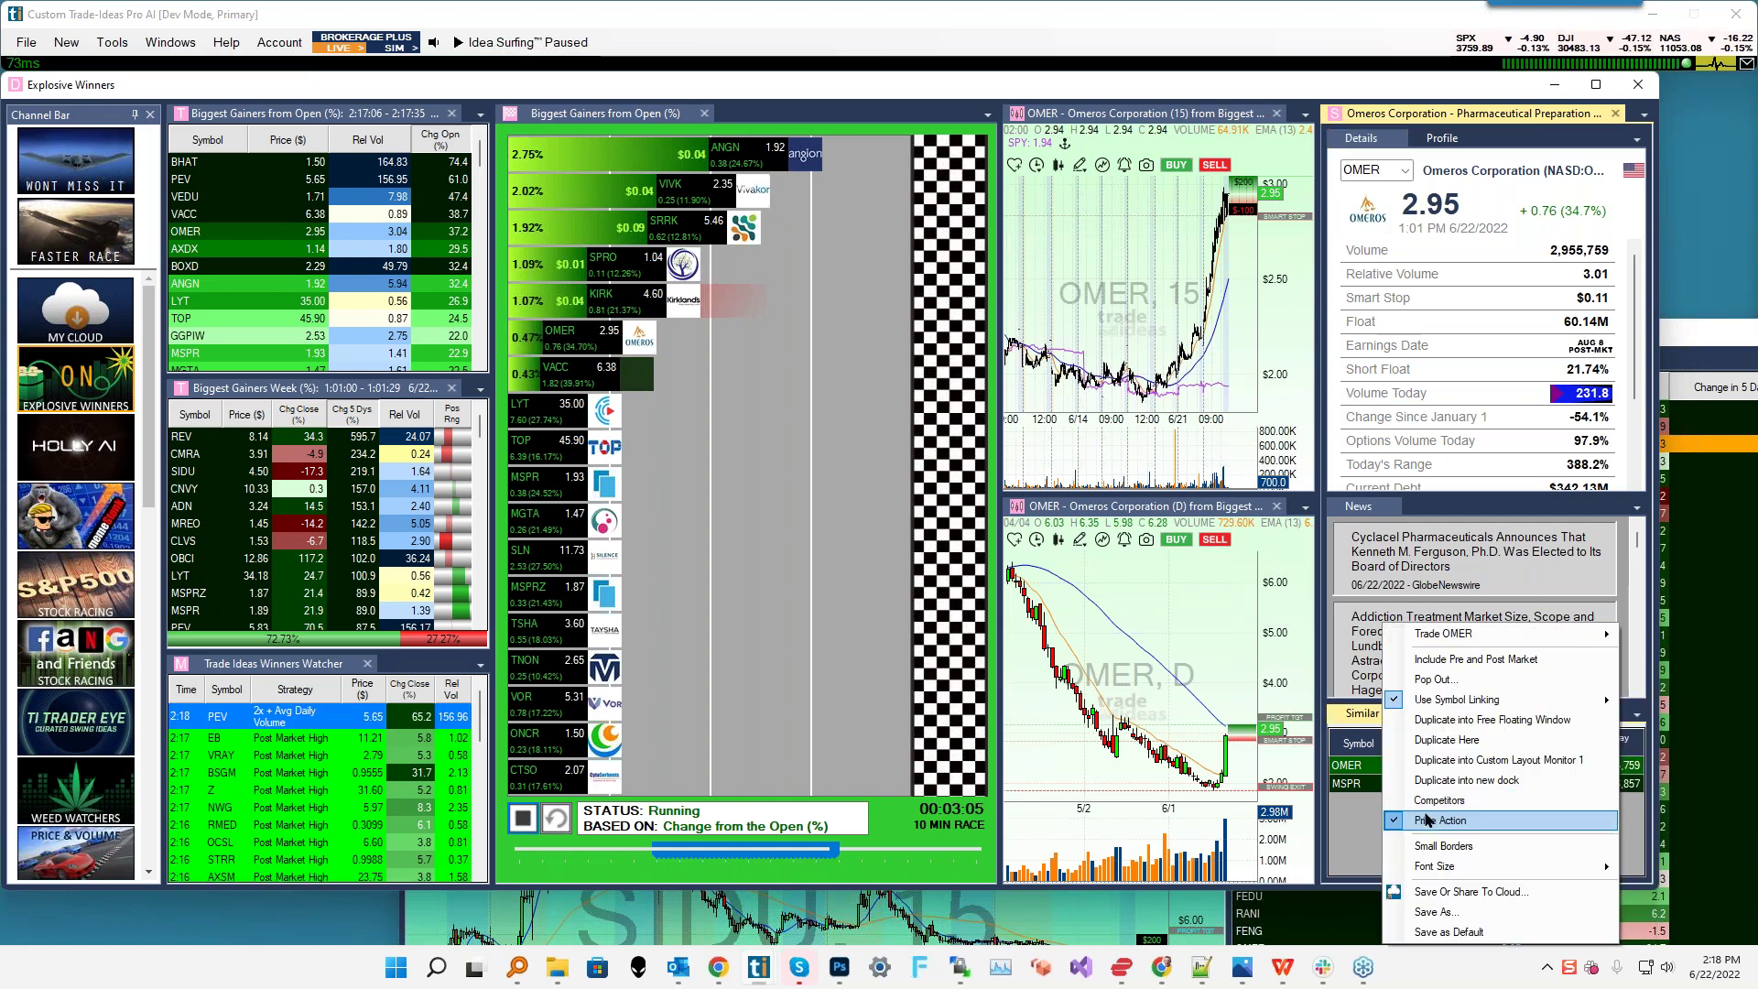
click(1394, 802)
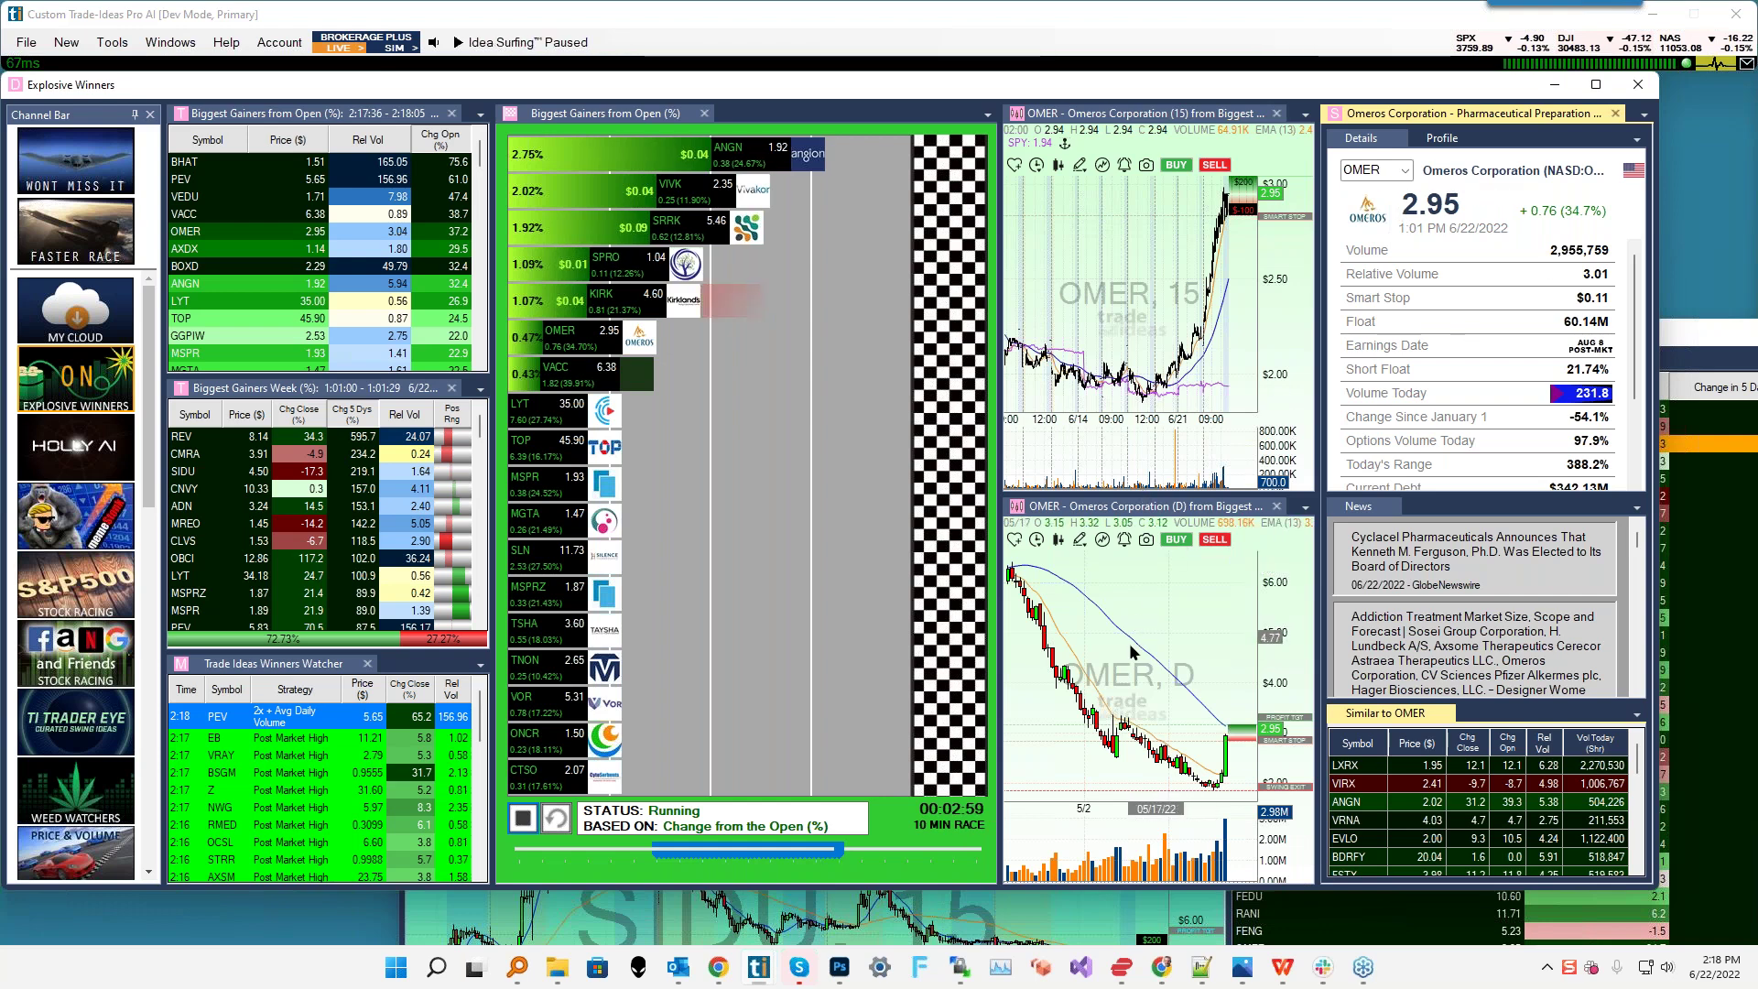
- Review the comparison symbols in the 15-minute OMER chart's style settings and leave them as they are
right_click(1121, 294)
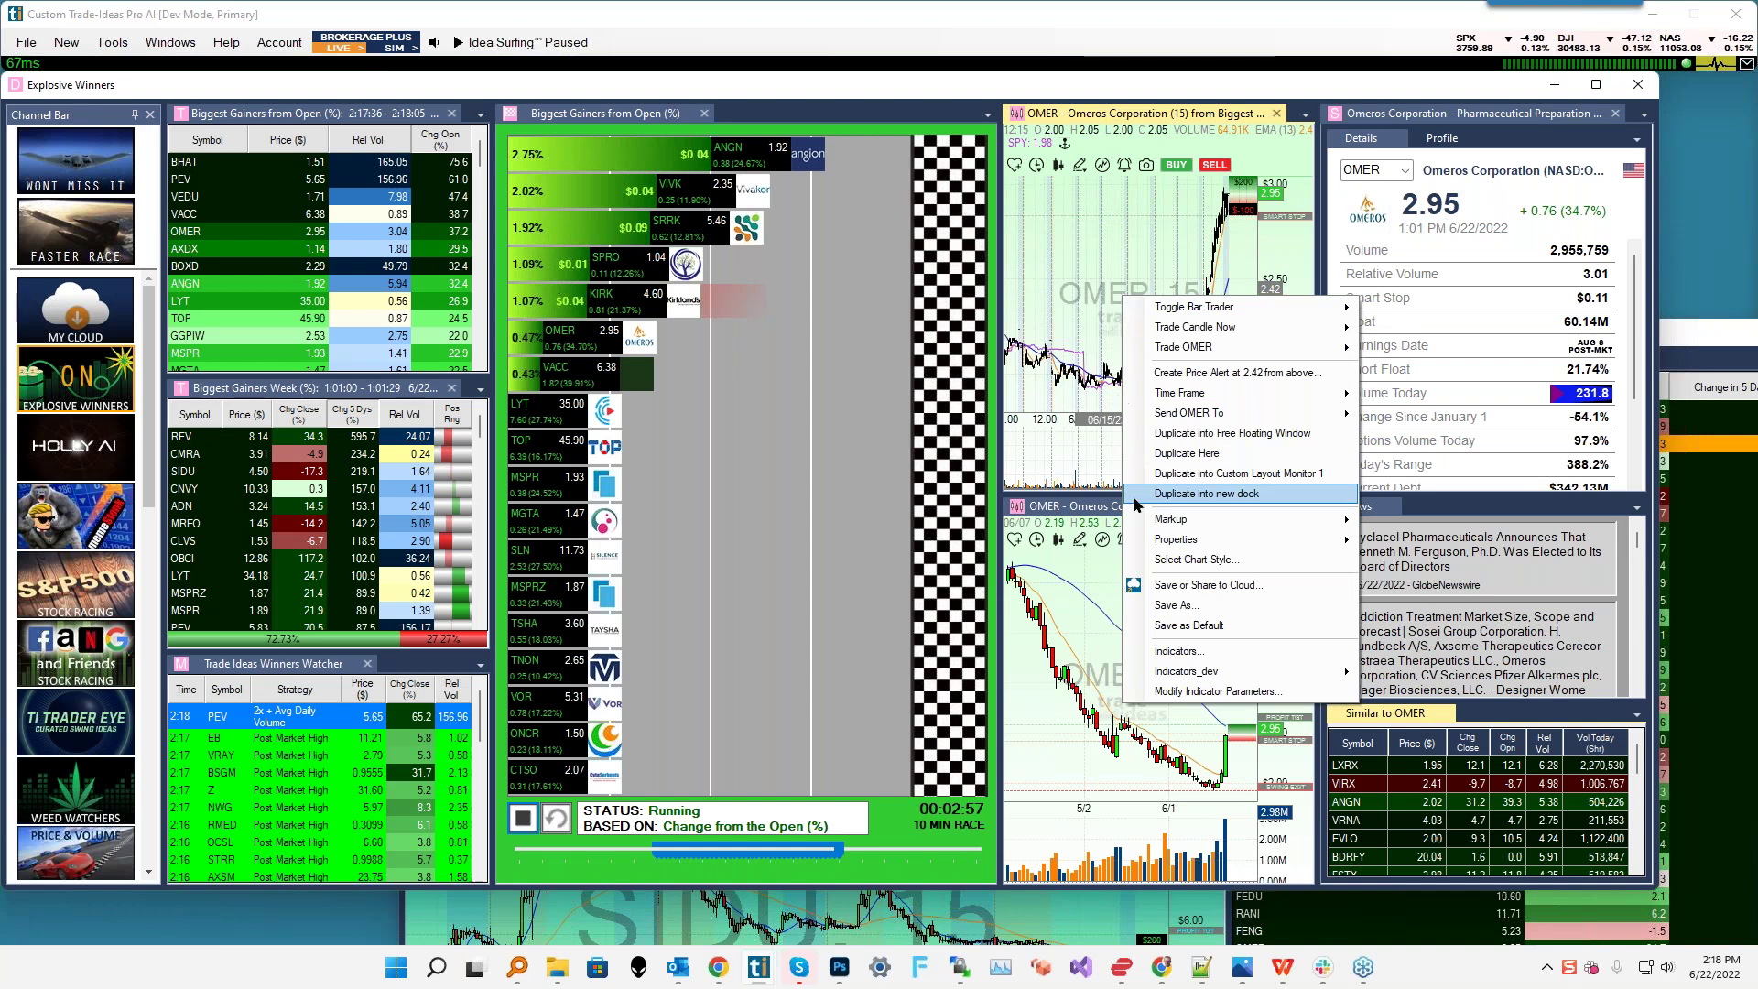
click(1177, 558)
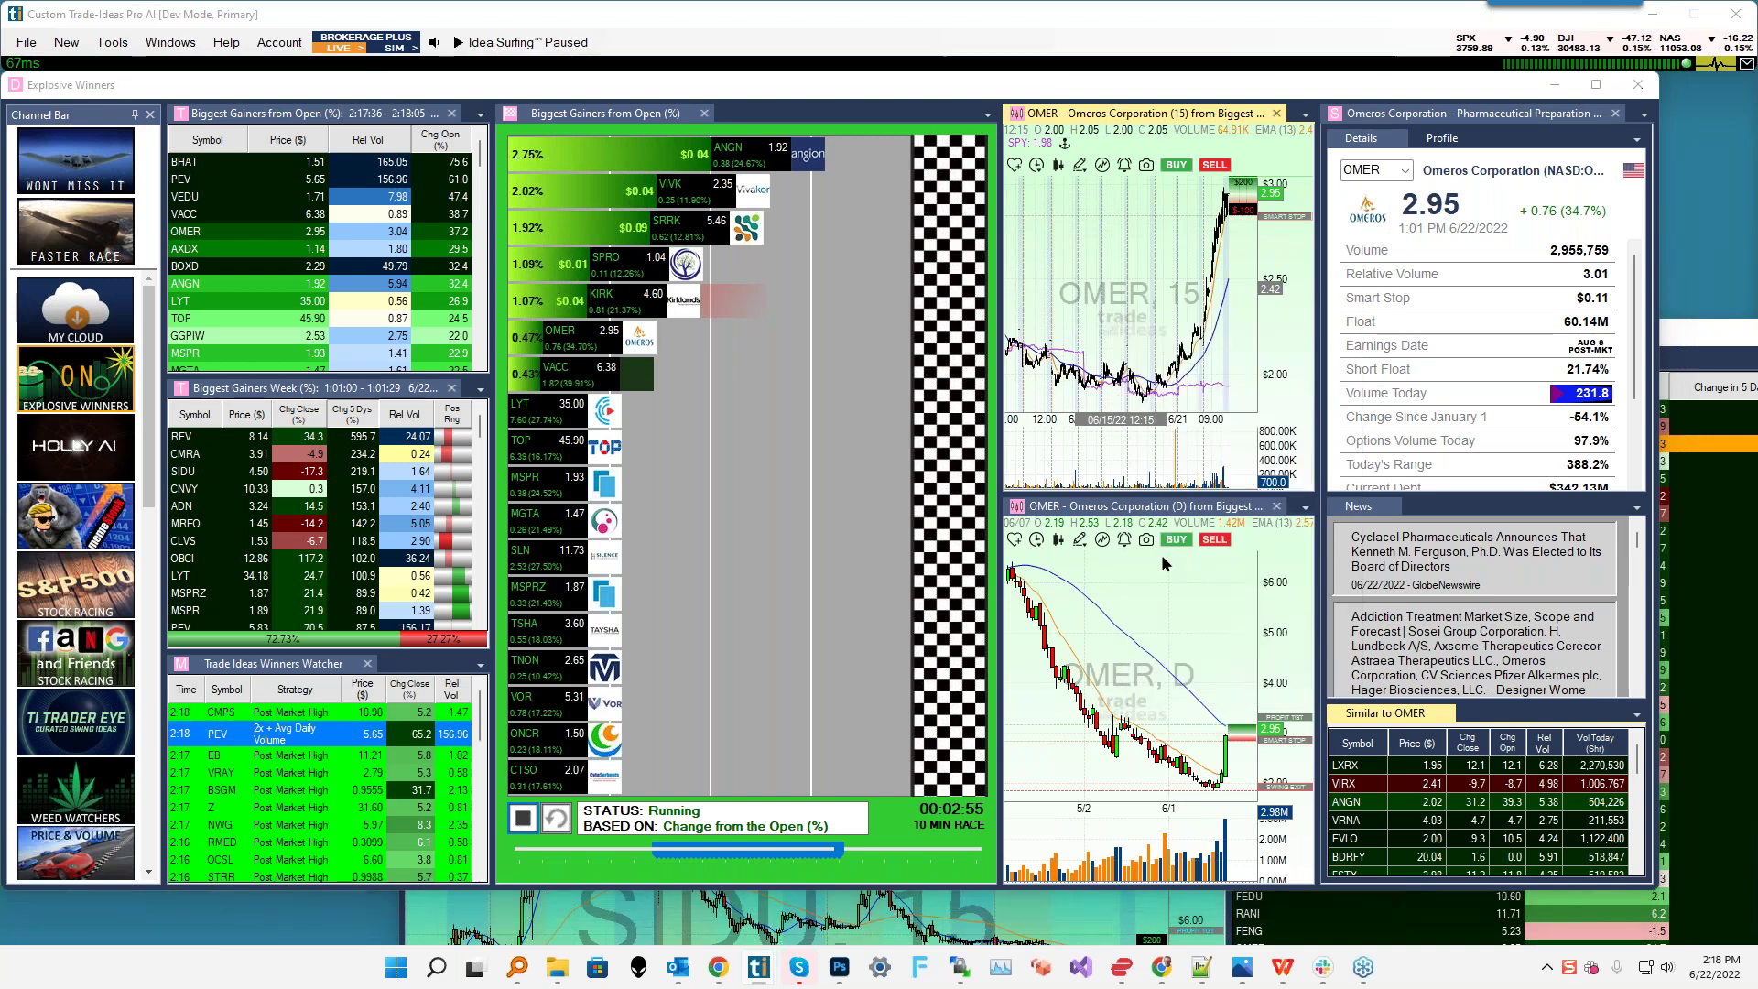
click(825, 347)
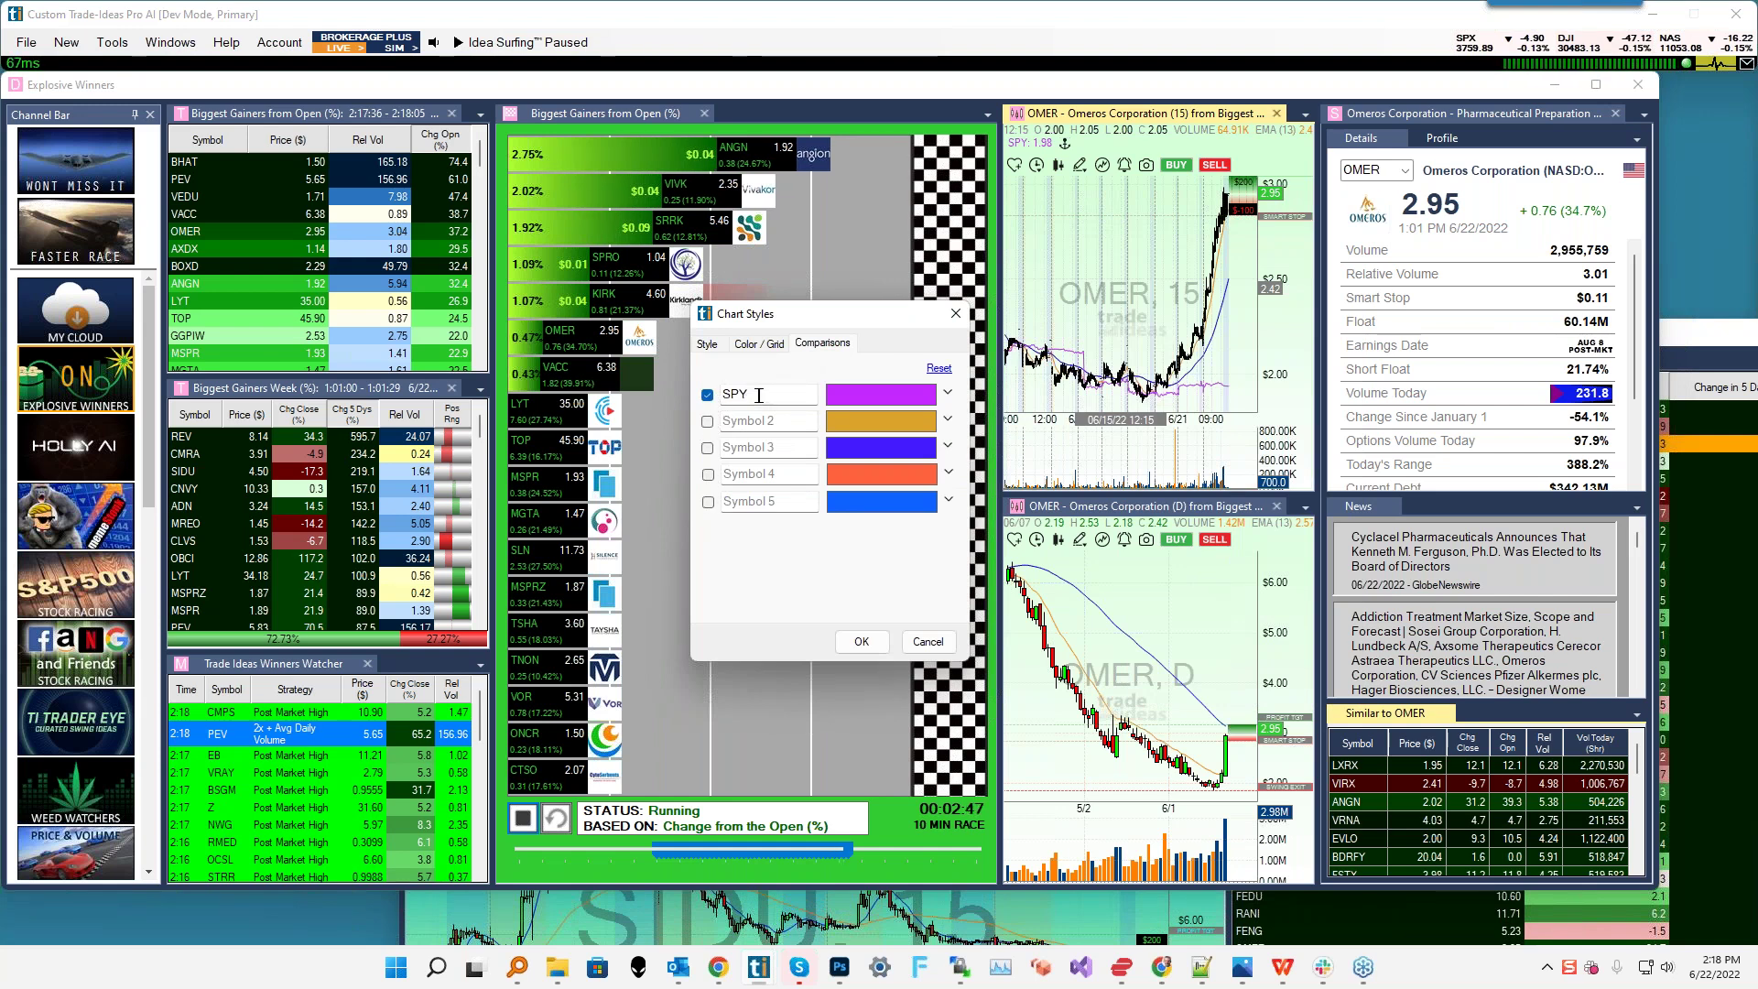
click(862, 642)
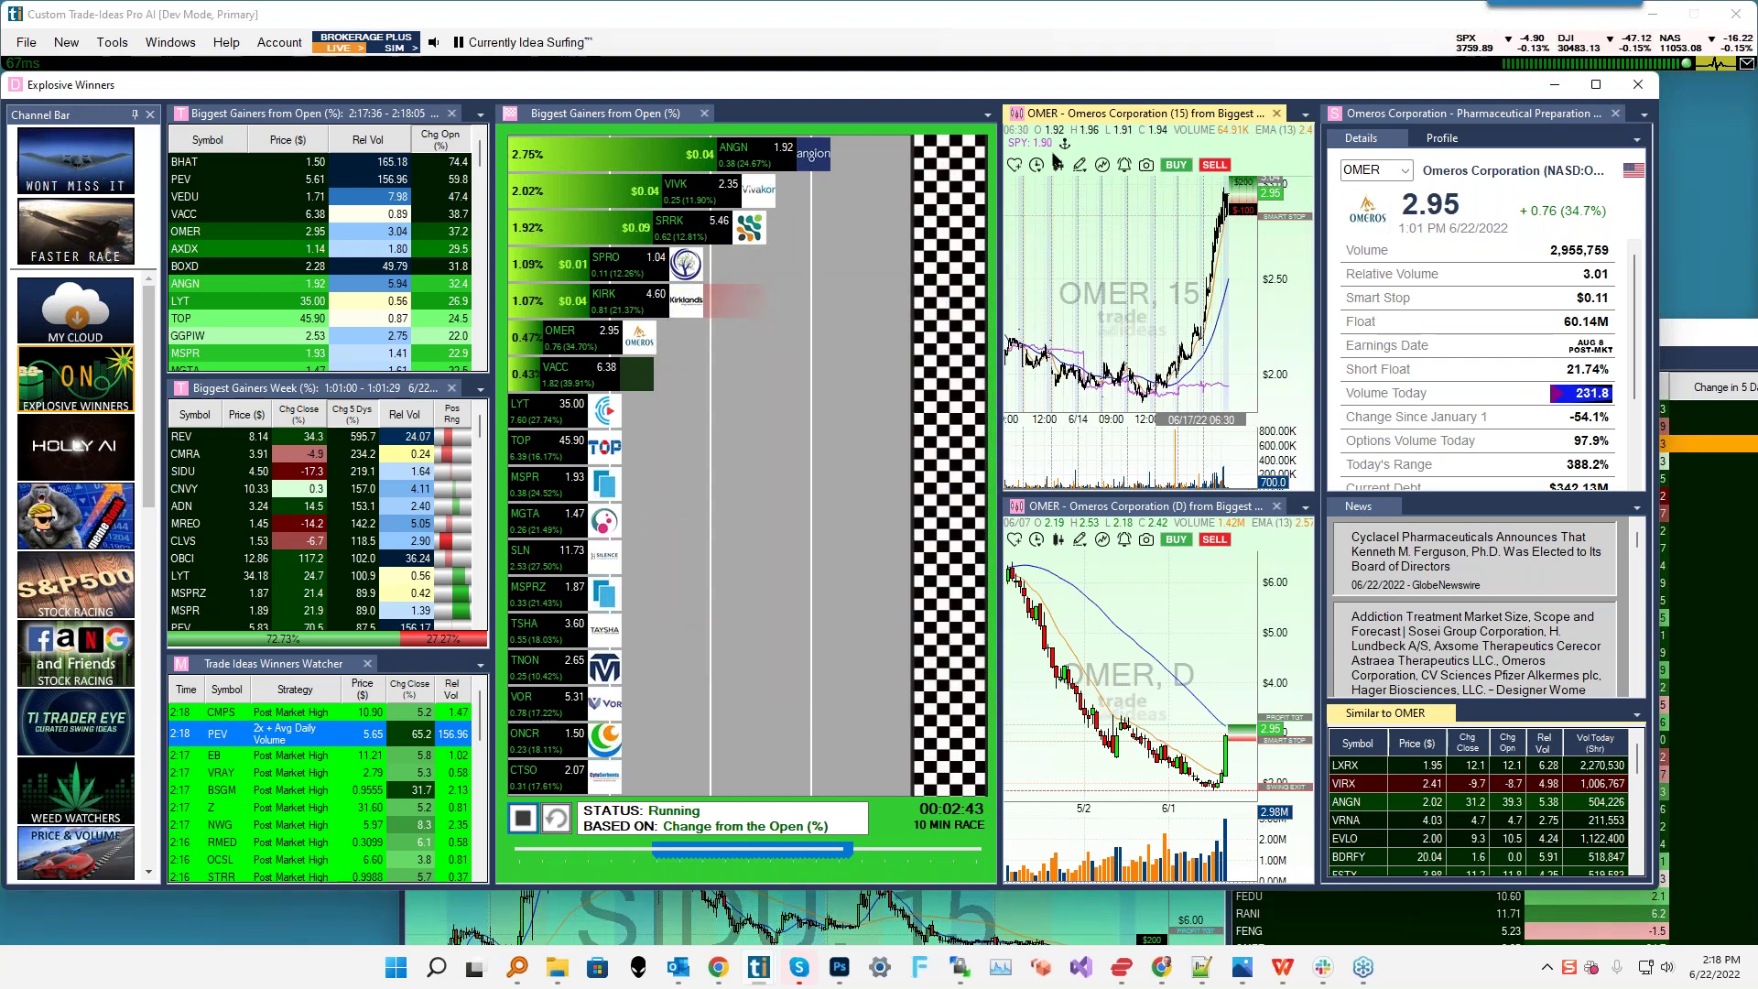
- Replace the SPY comparison on the 15-minute OMER chart with LXRX and anchor it at 06/17/2022 06:30 AM
click(1017, 144)
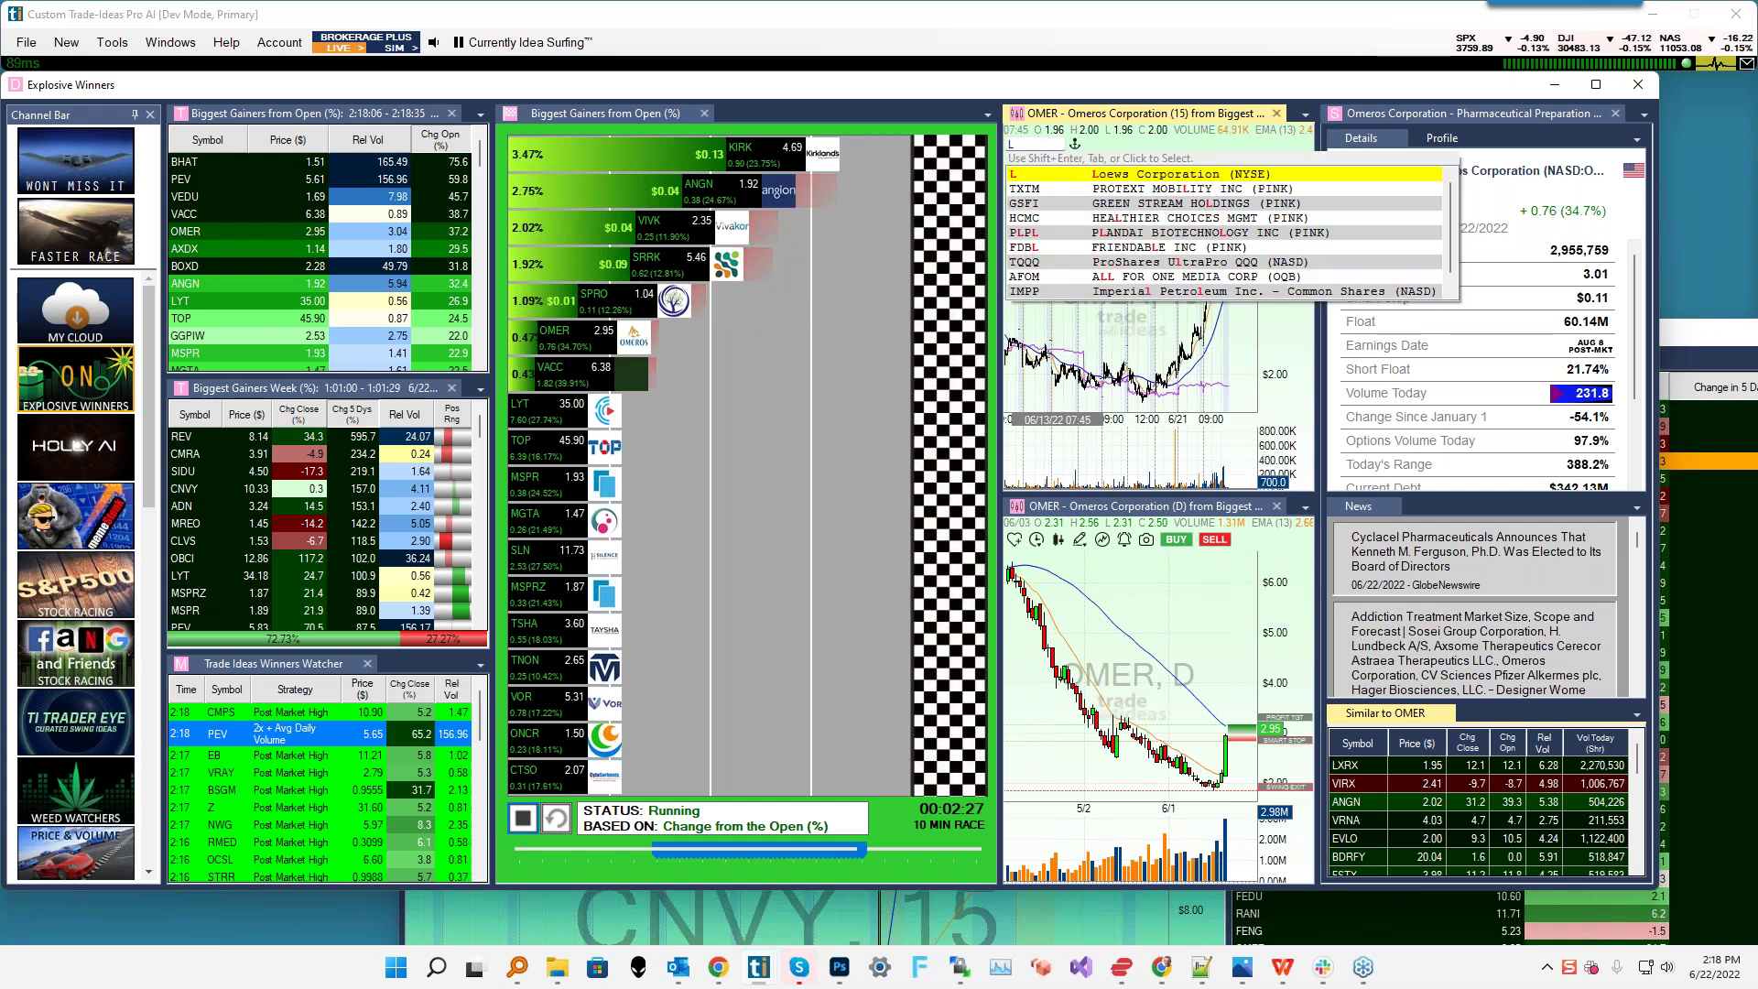
text(RX)
key(Return)
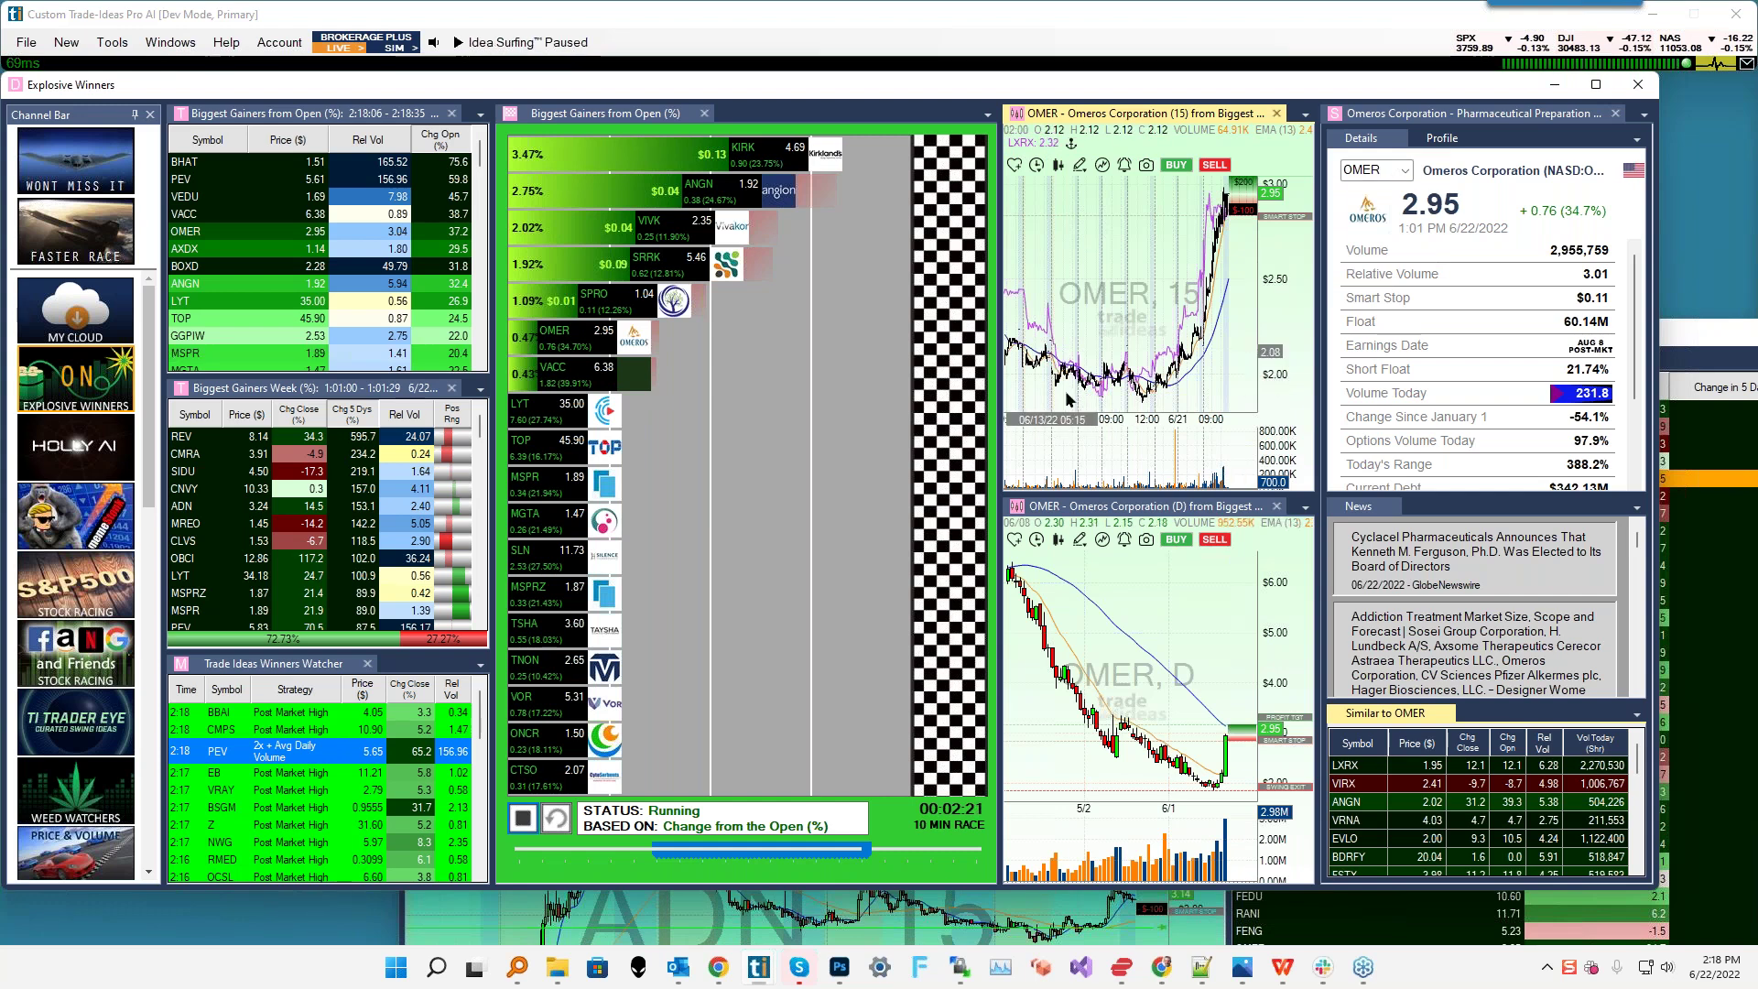
scroll(1119, 278, up, 3)
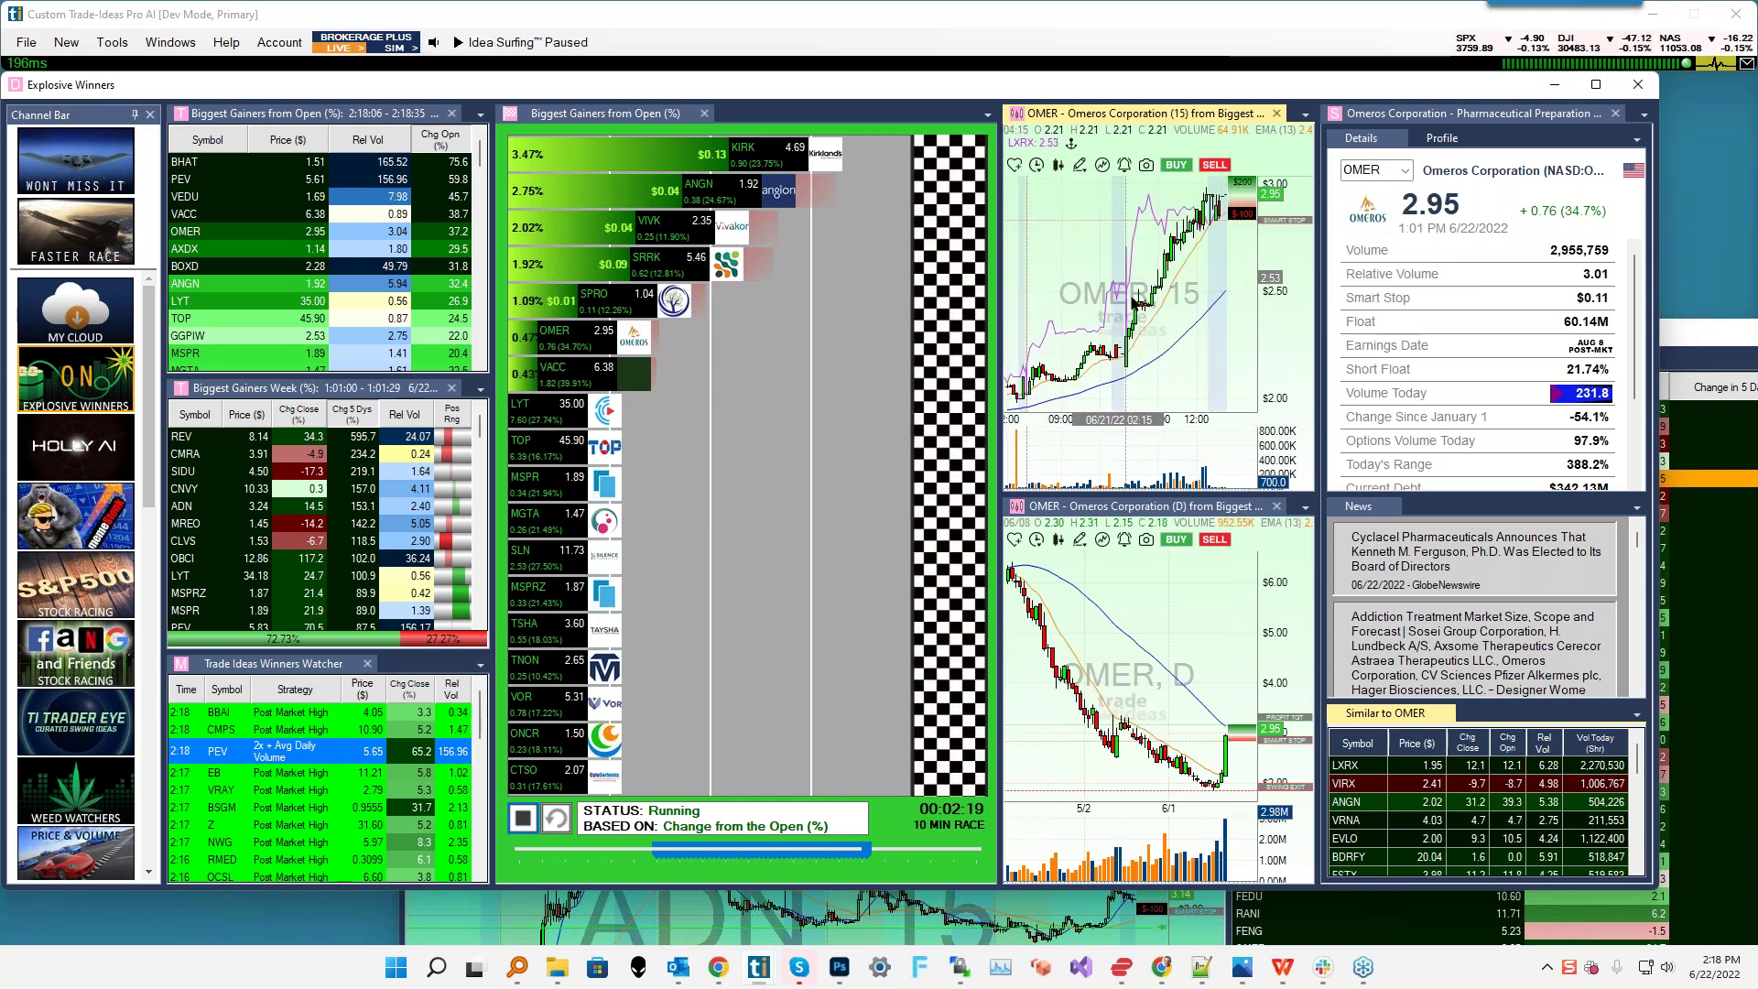
scroll(1136, 288, up, 2)
scroll(1140, 291, down, 4)
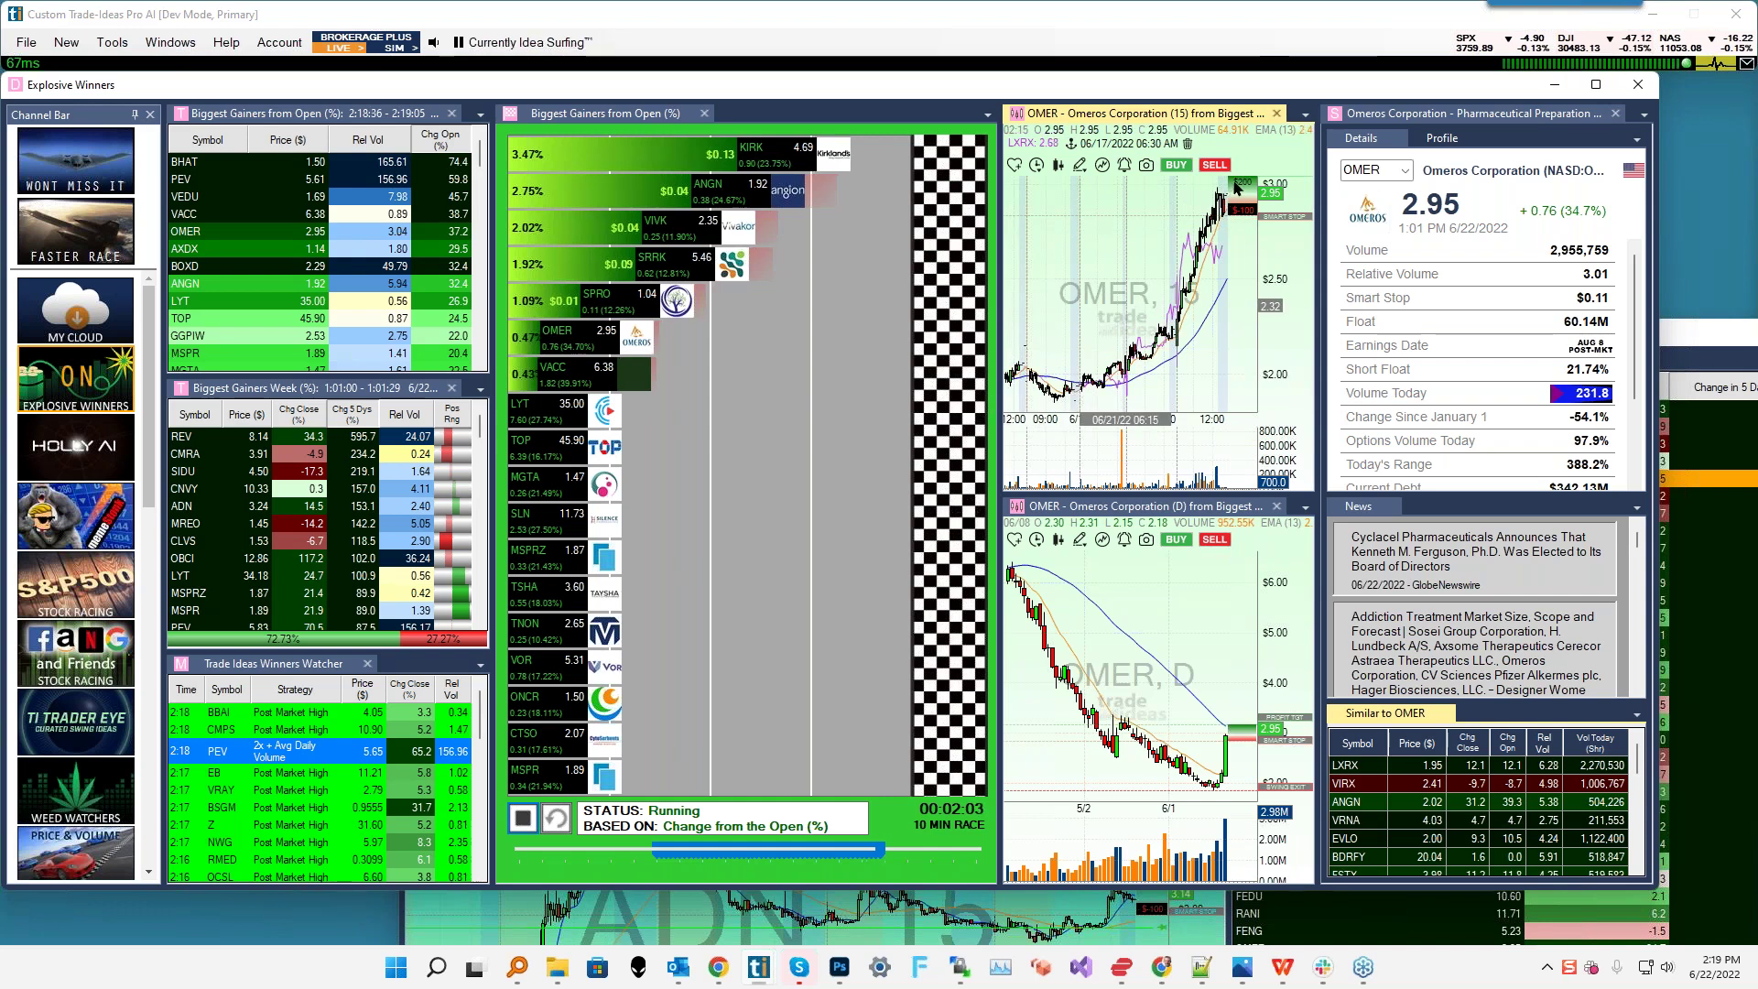
- Add QQQ and AAPL as the second and third comparison symbols on the 15-minute OMER chart
right_click(1104, 213)
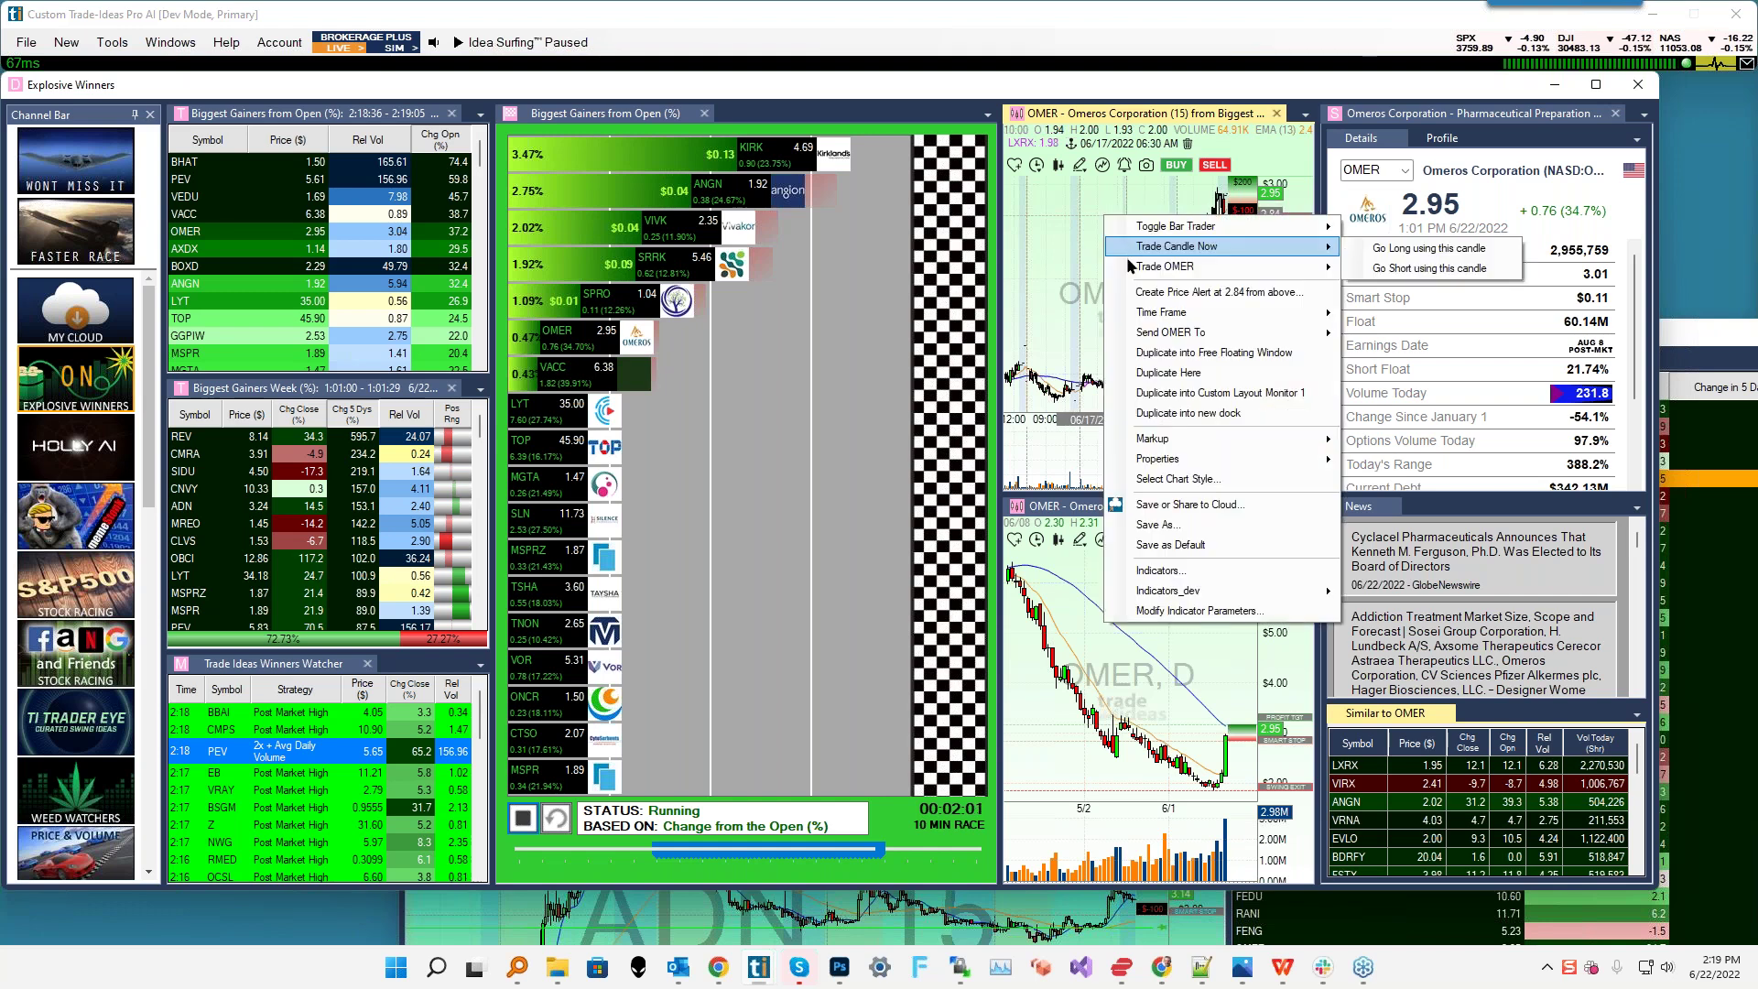
click(1163, 479)
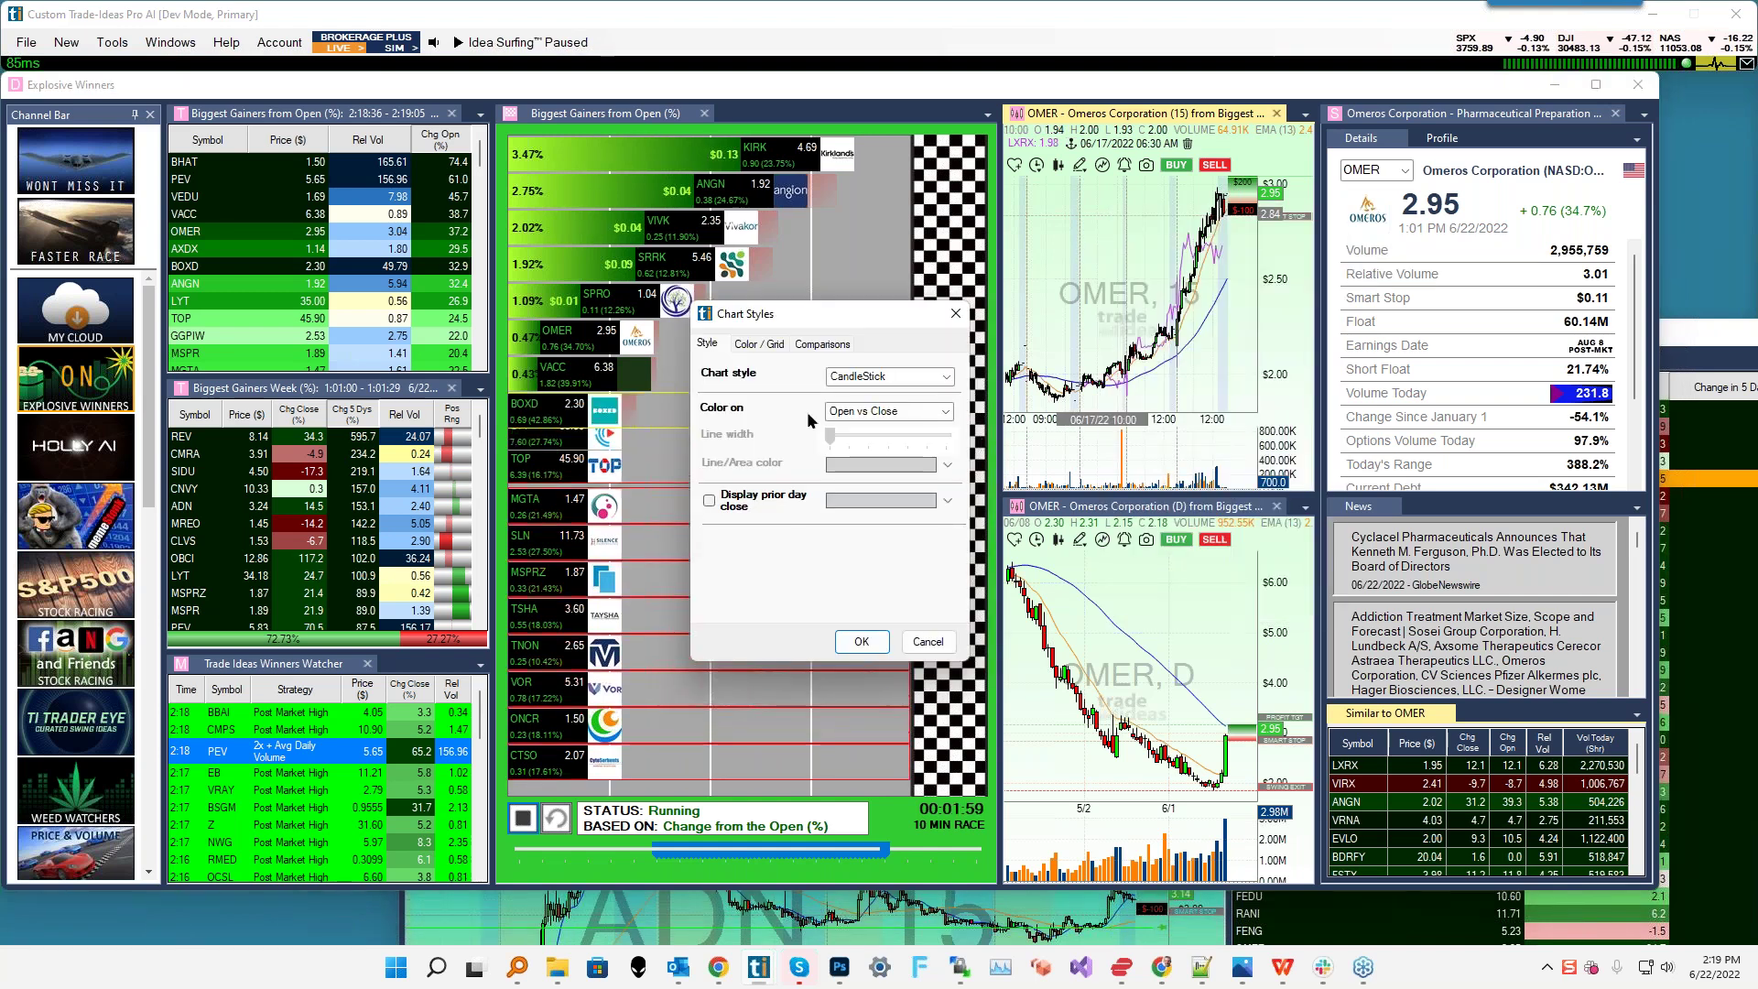
click(822, 343)
click(708, 423)
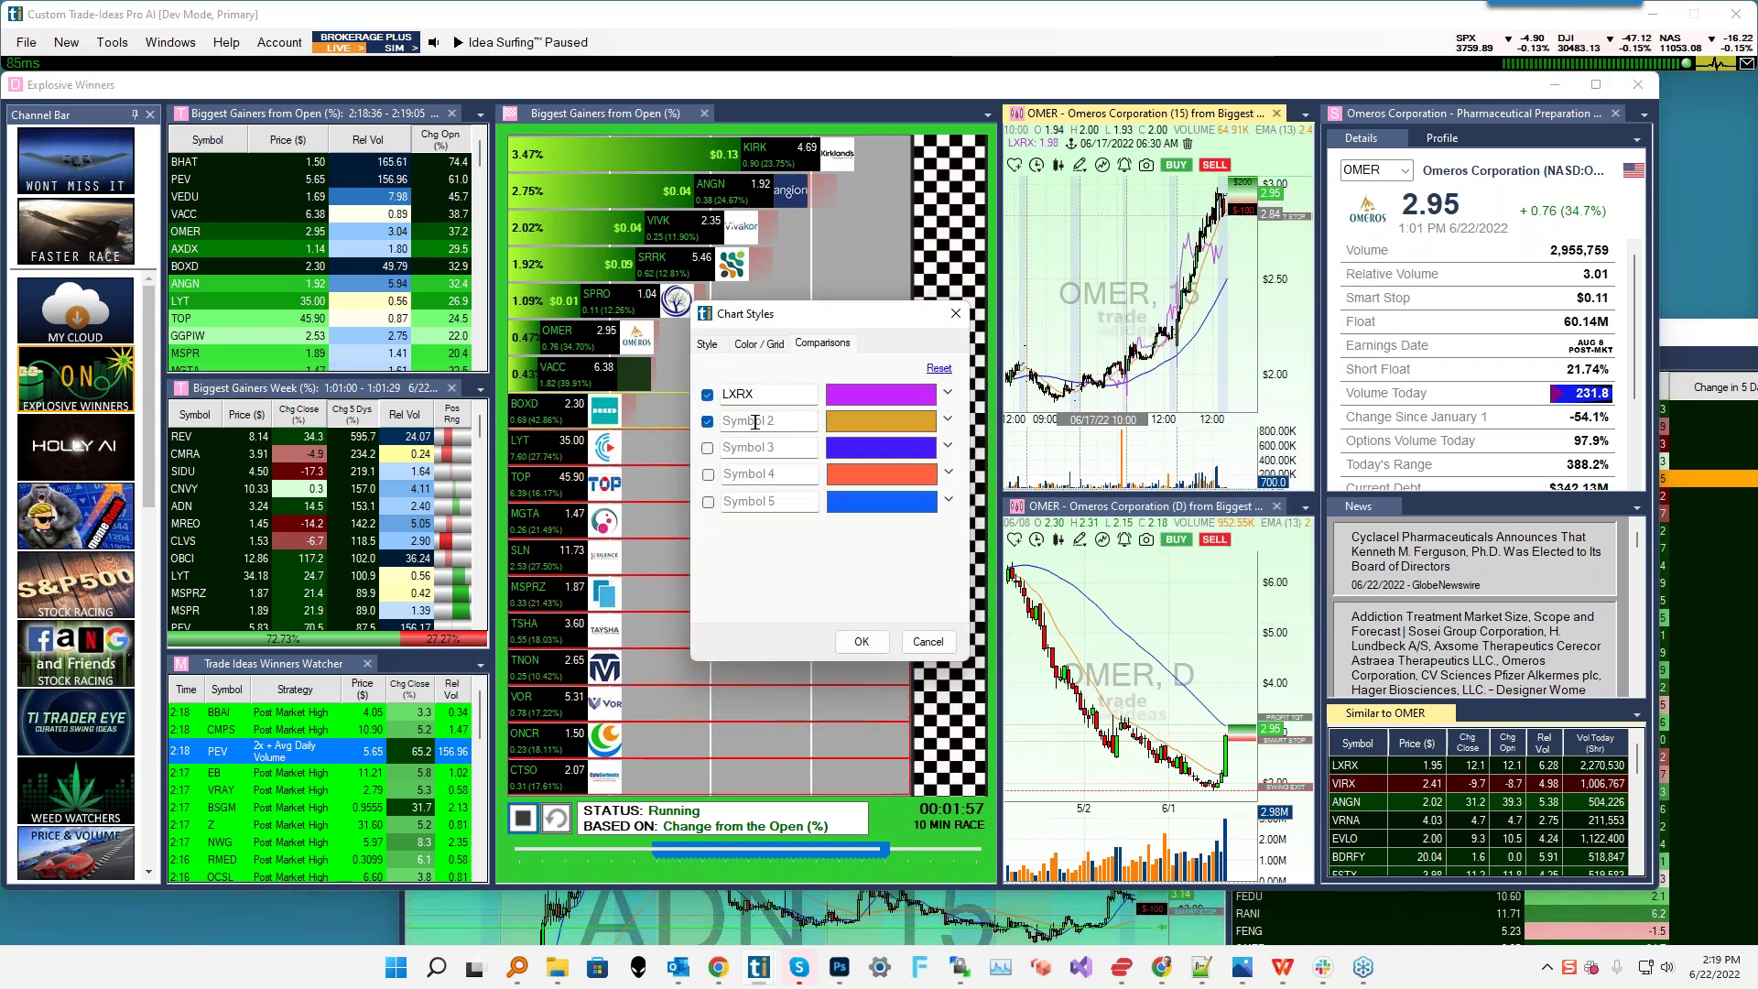
click(754, 423)
text(QQQ)
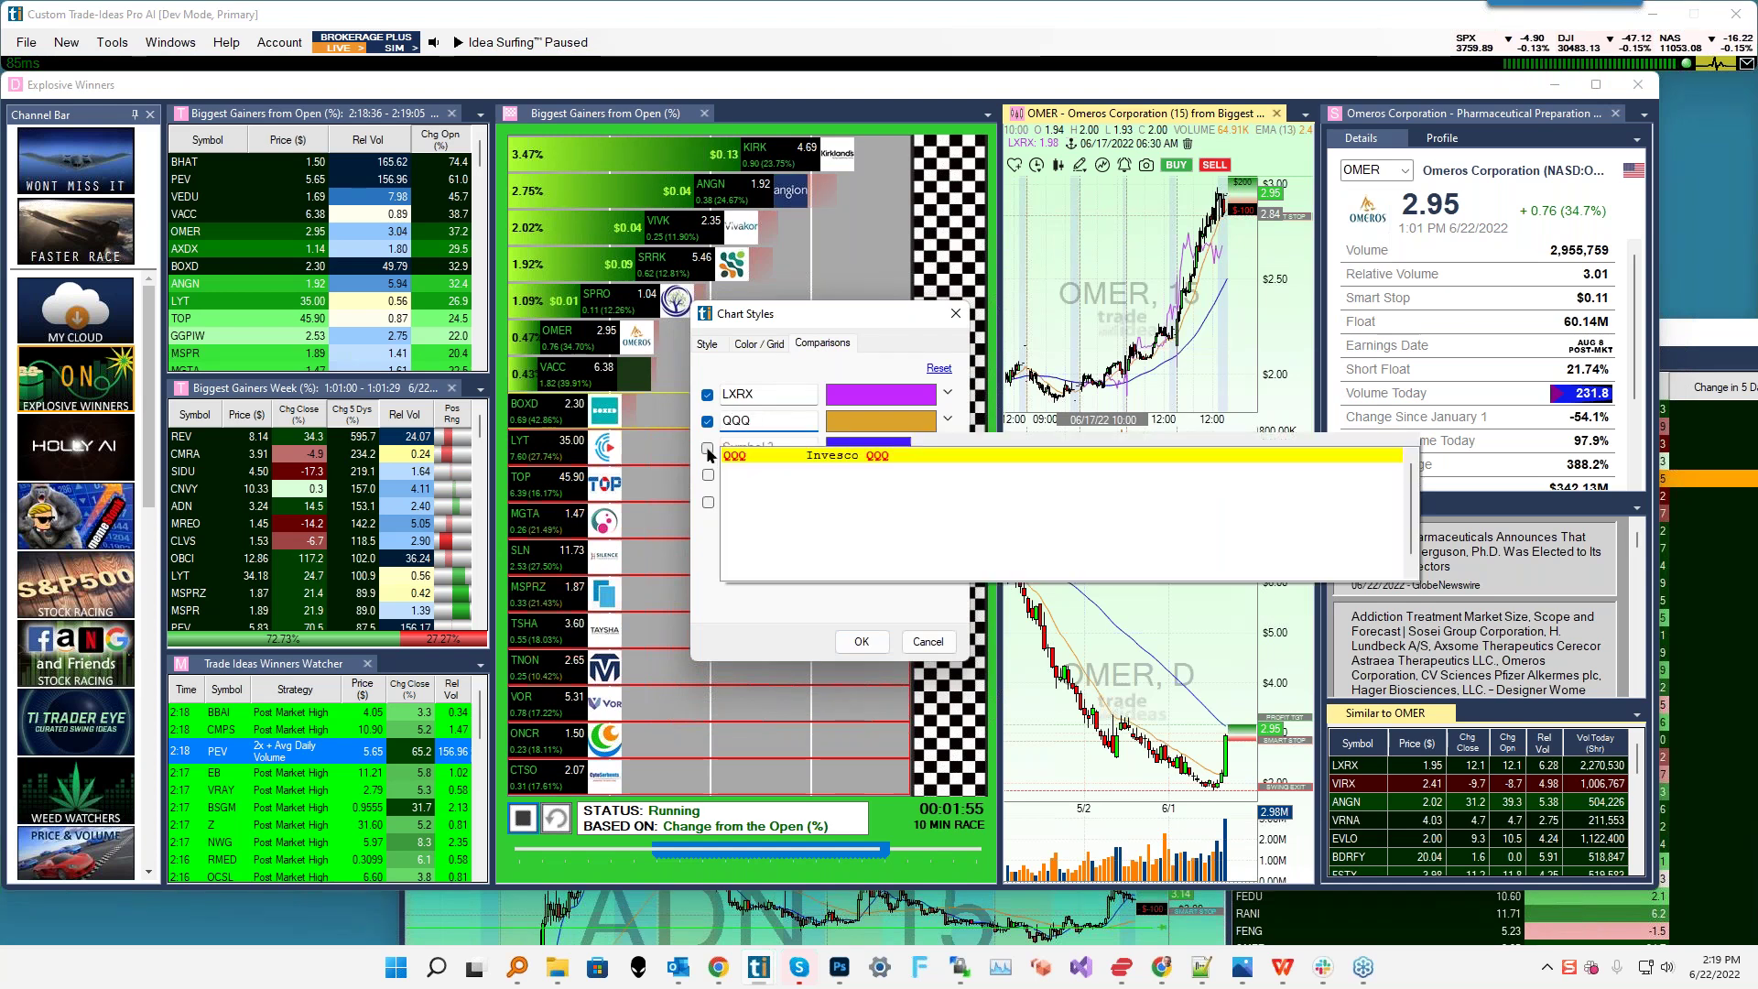
click(708, 449)
click(735, 447)
text(AAPL)
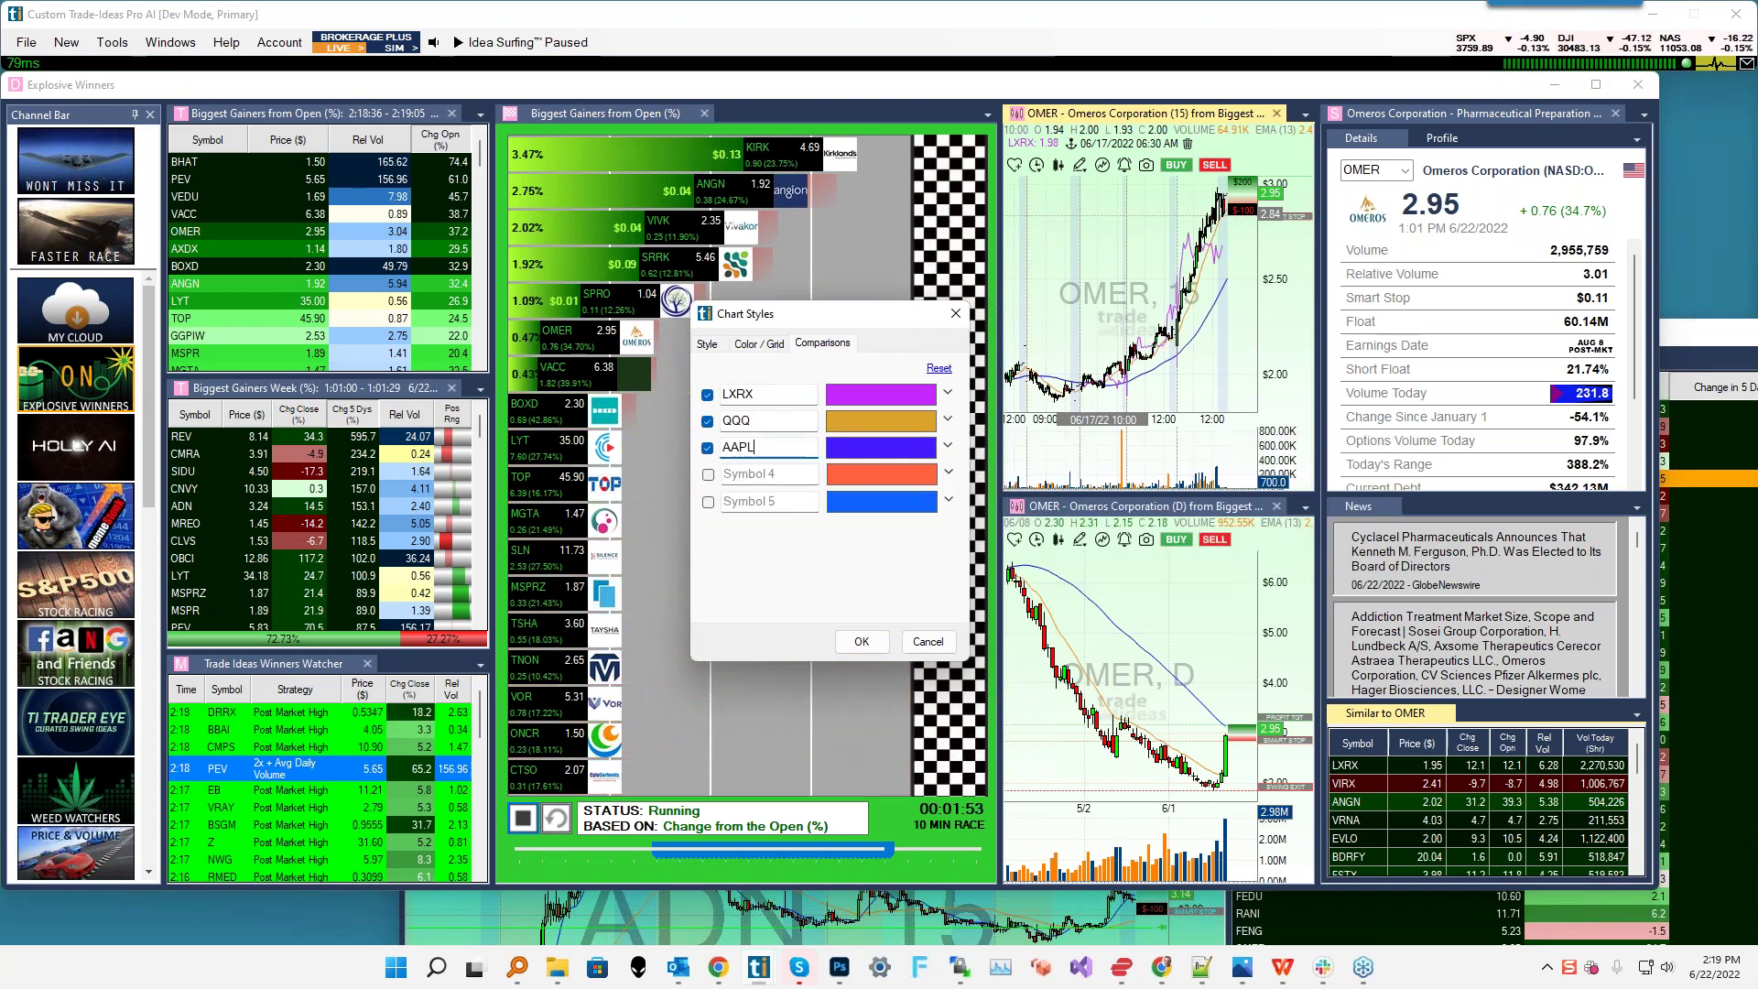
click(798, 484)
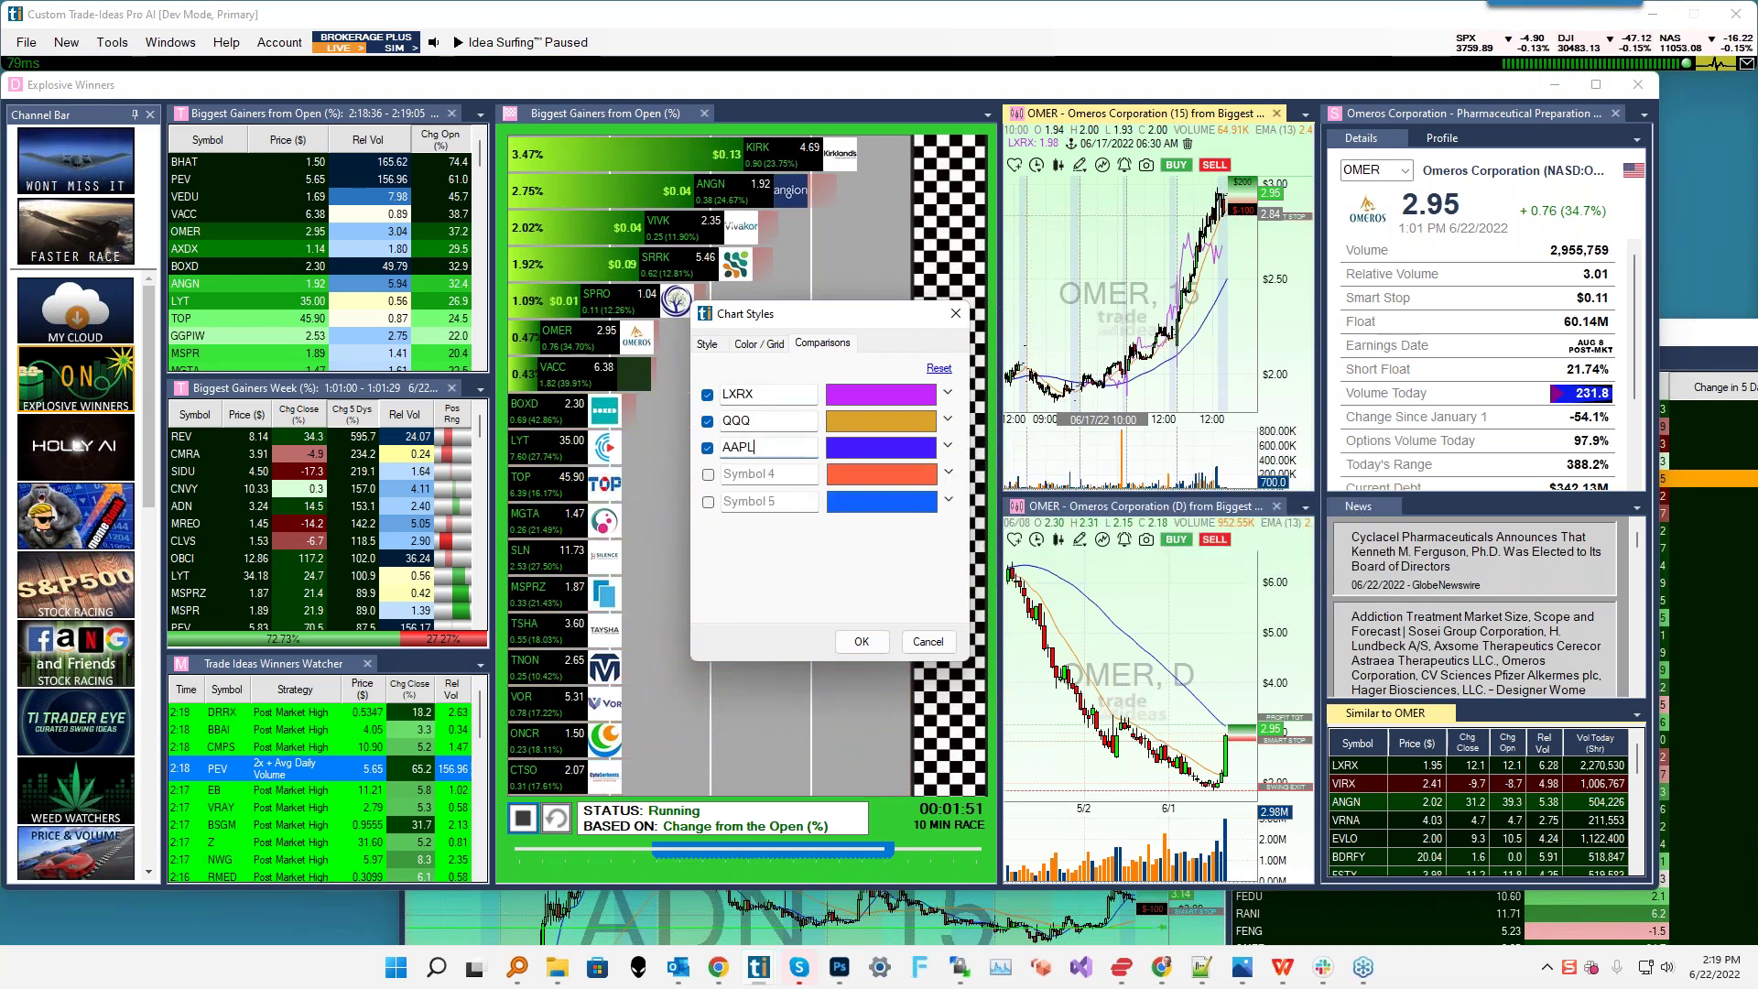
click(862, 642)
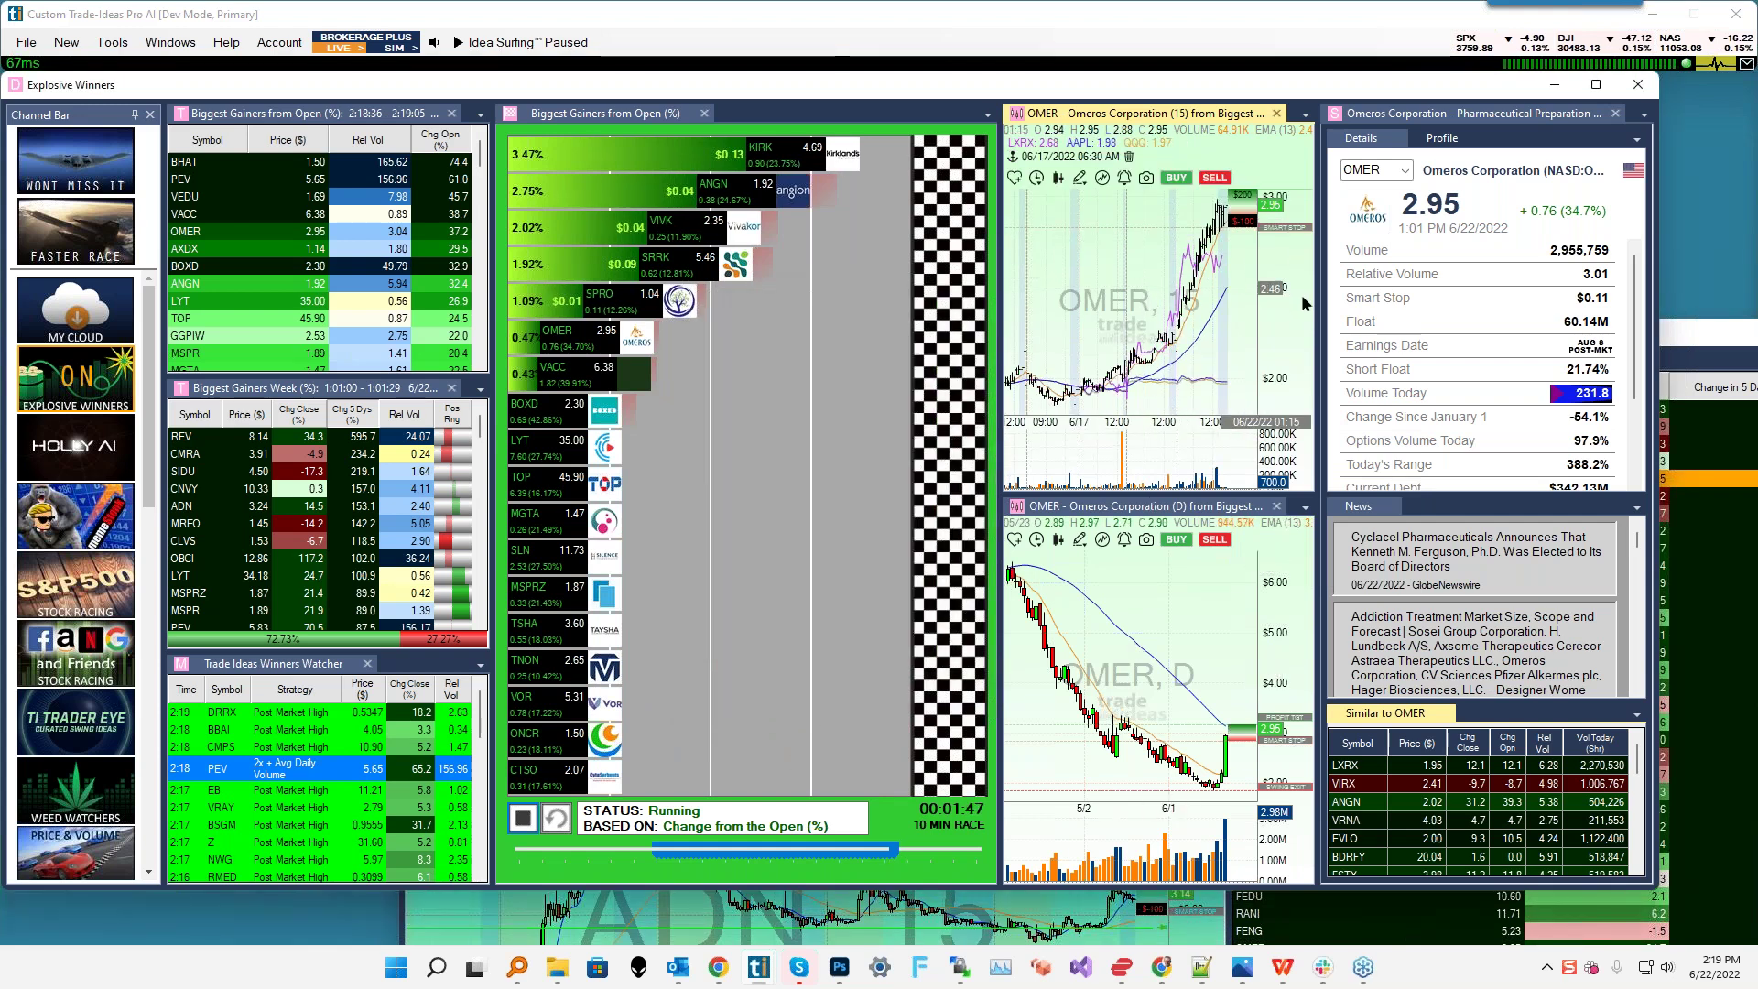
- Undock the 15-minute OMER chart, enlarge it as a floating window, and dock it below the daily OMER chart
right_click(1117, 296)
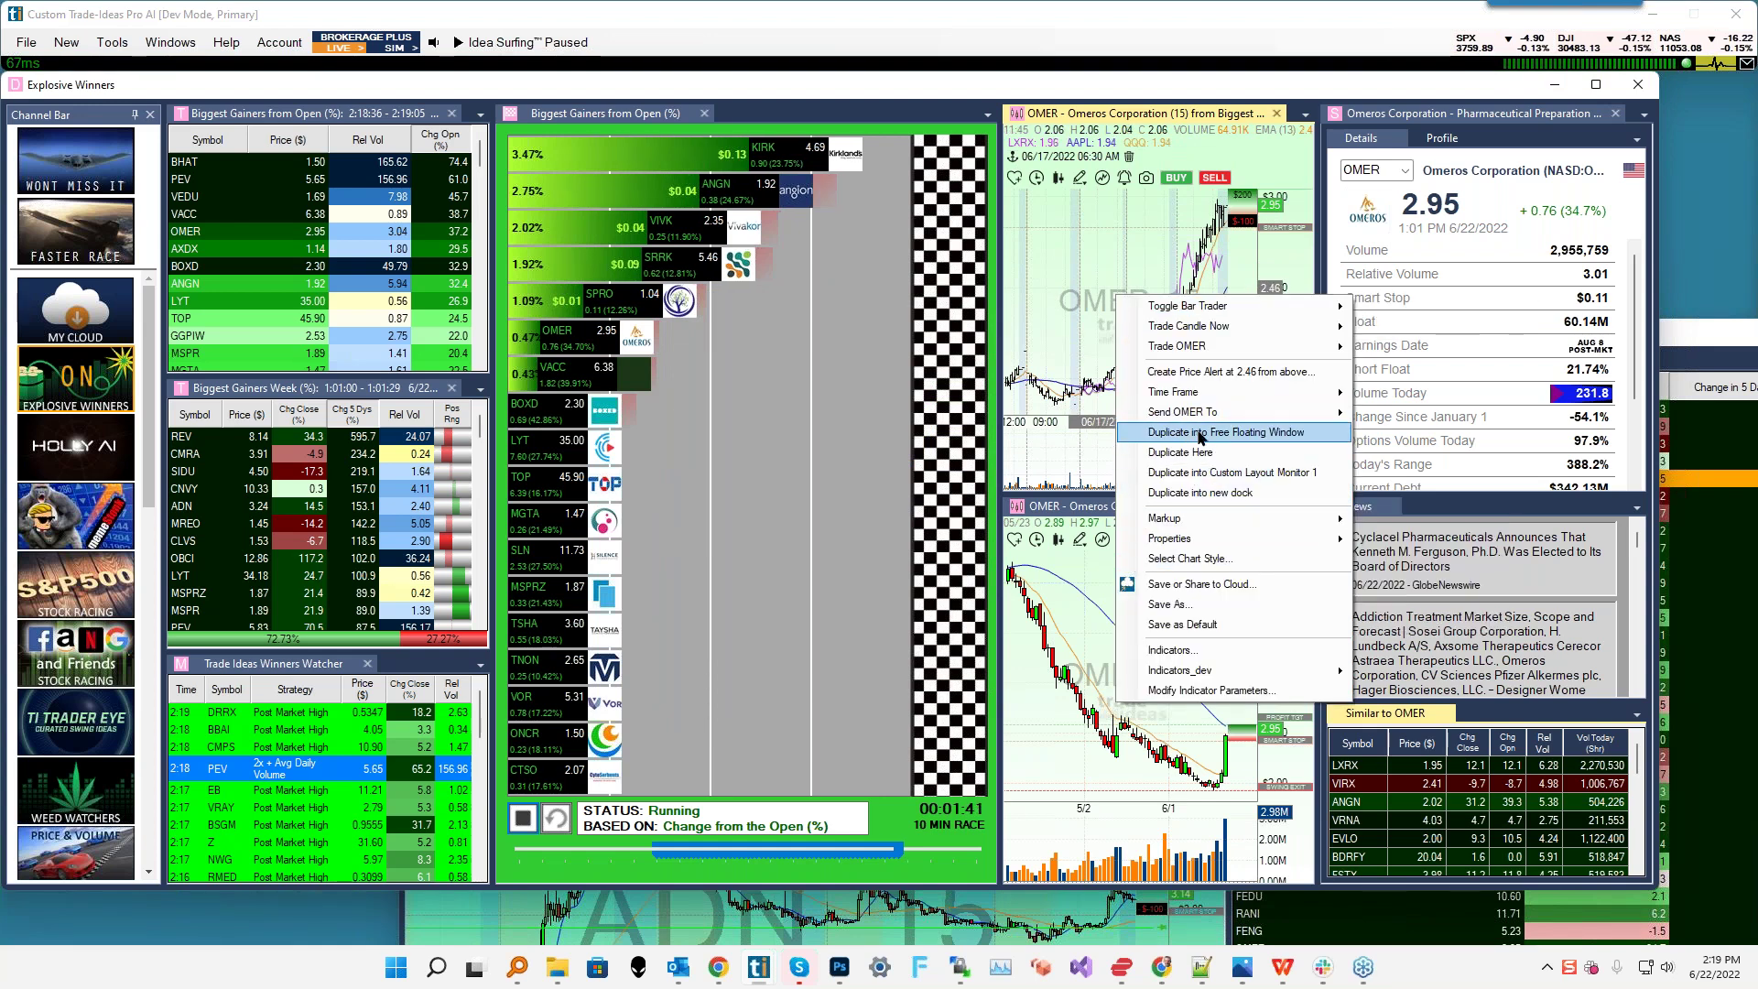
click(1156, 116)
drag(1157, 115, 734, 75)
drag(855, 371, 1500, 712)
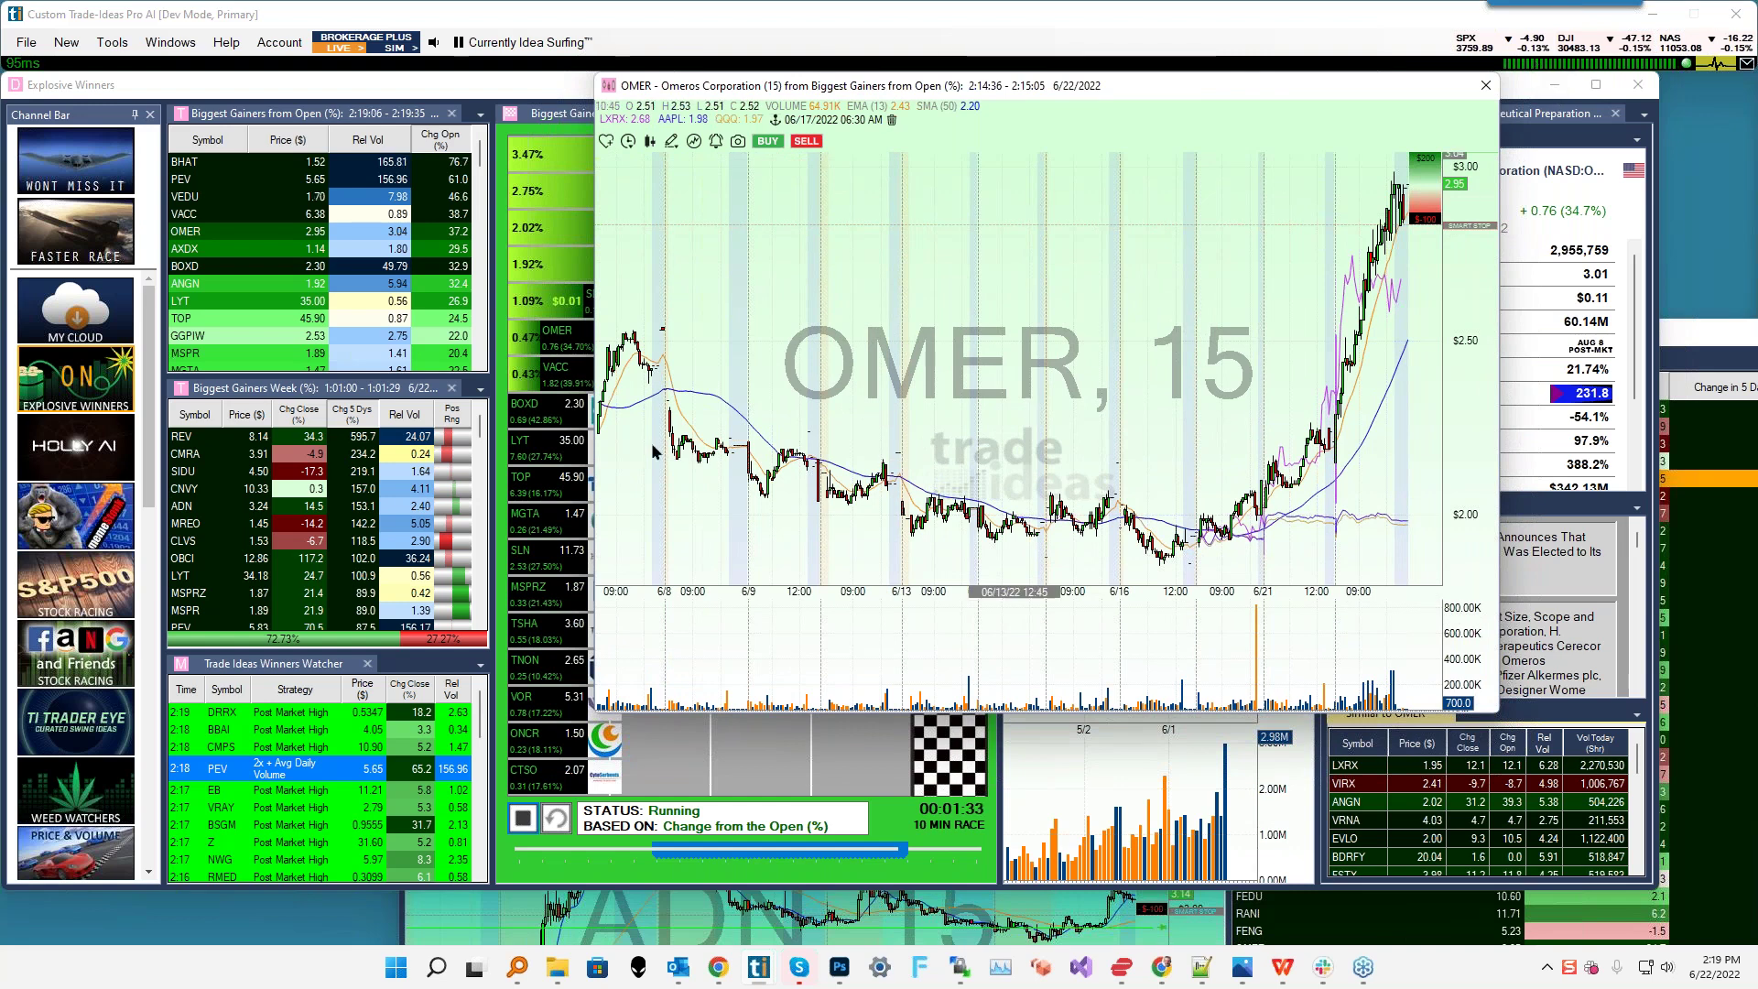
drag(696, 85, 566, 43)
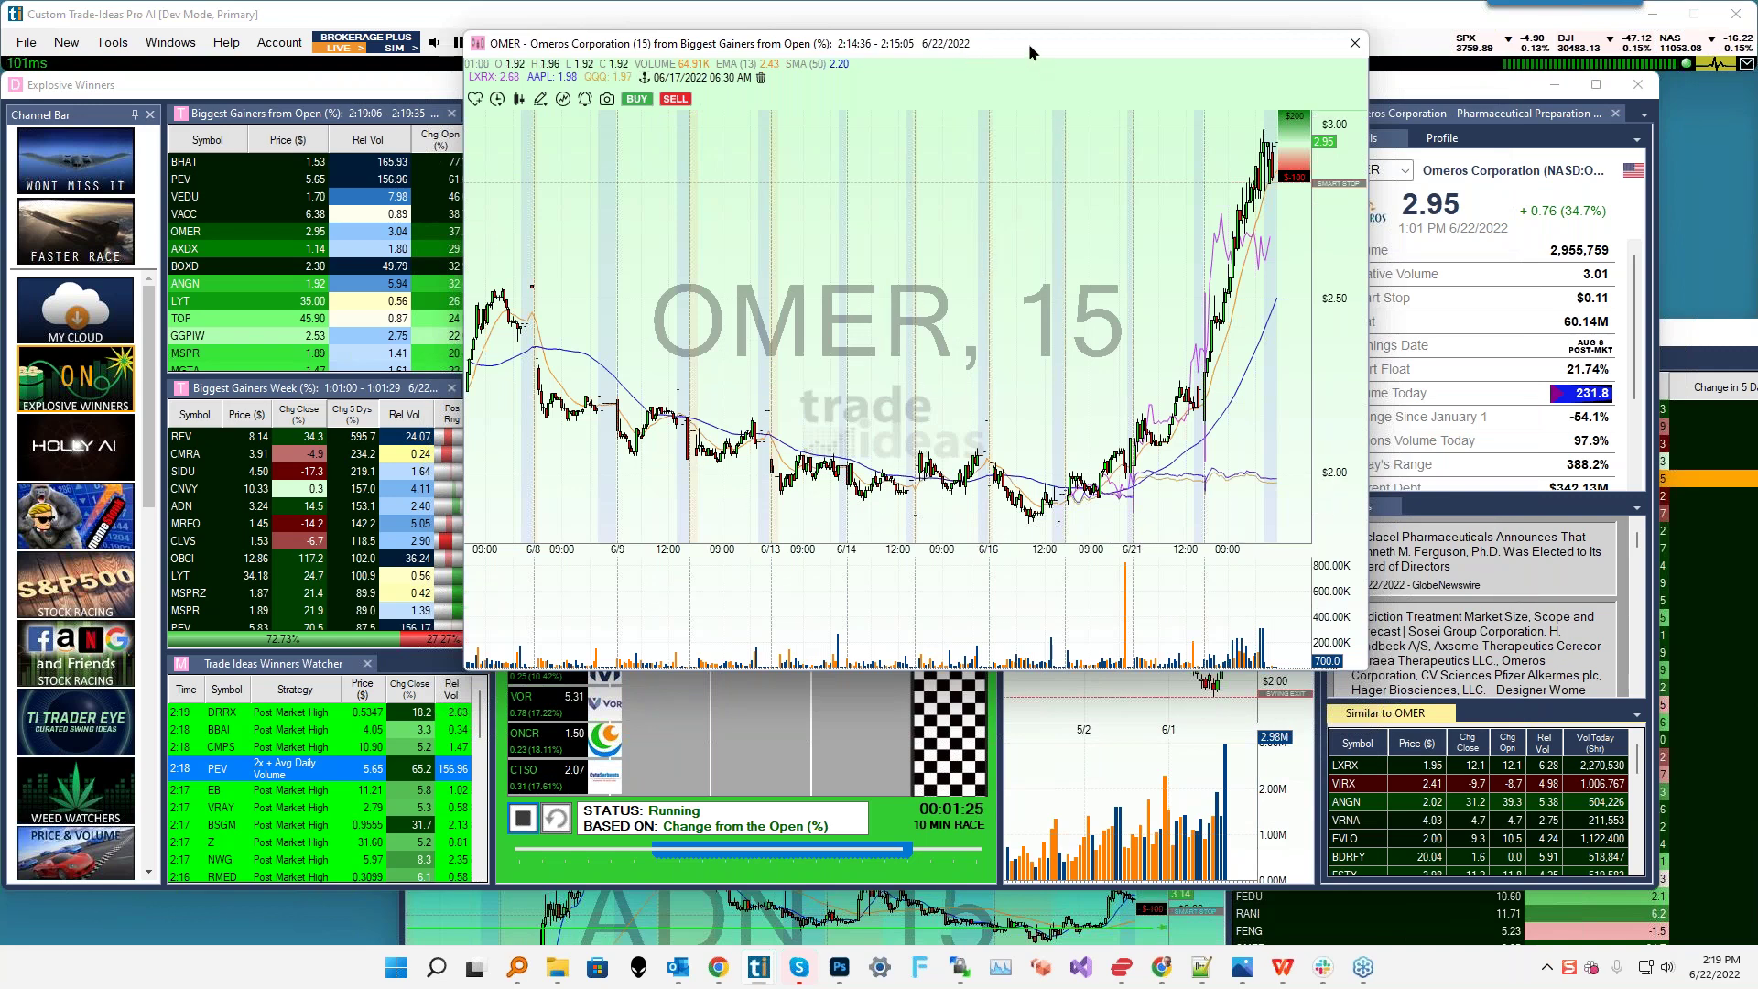
drag(1029, 42, 1161, 539)
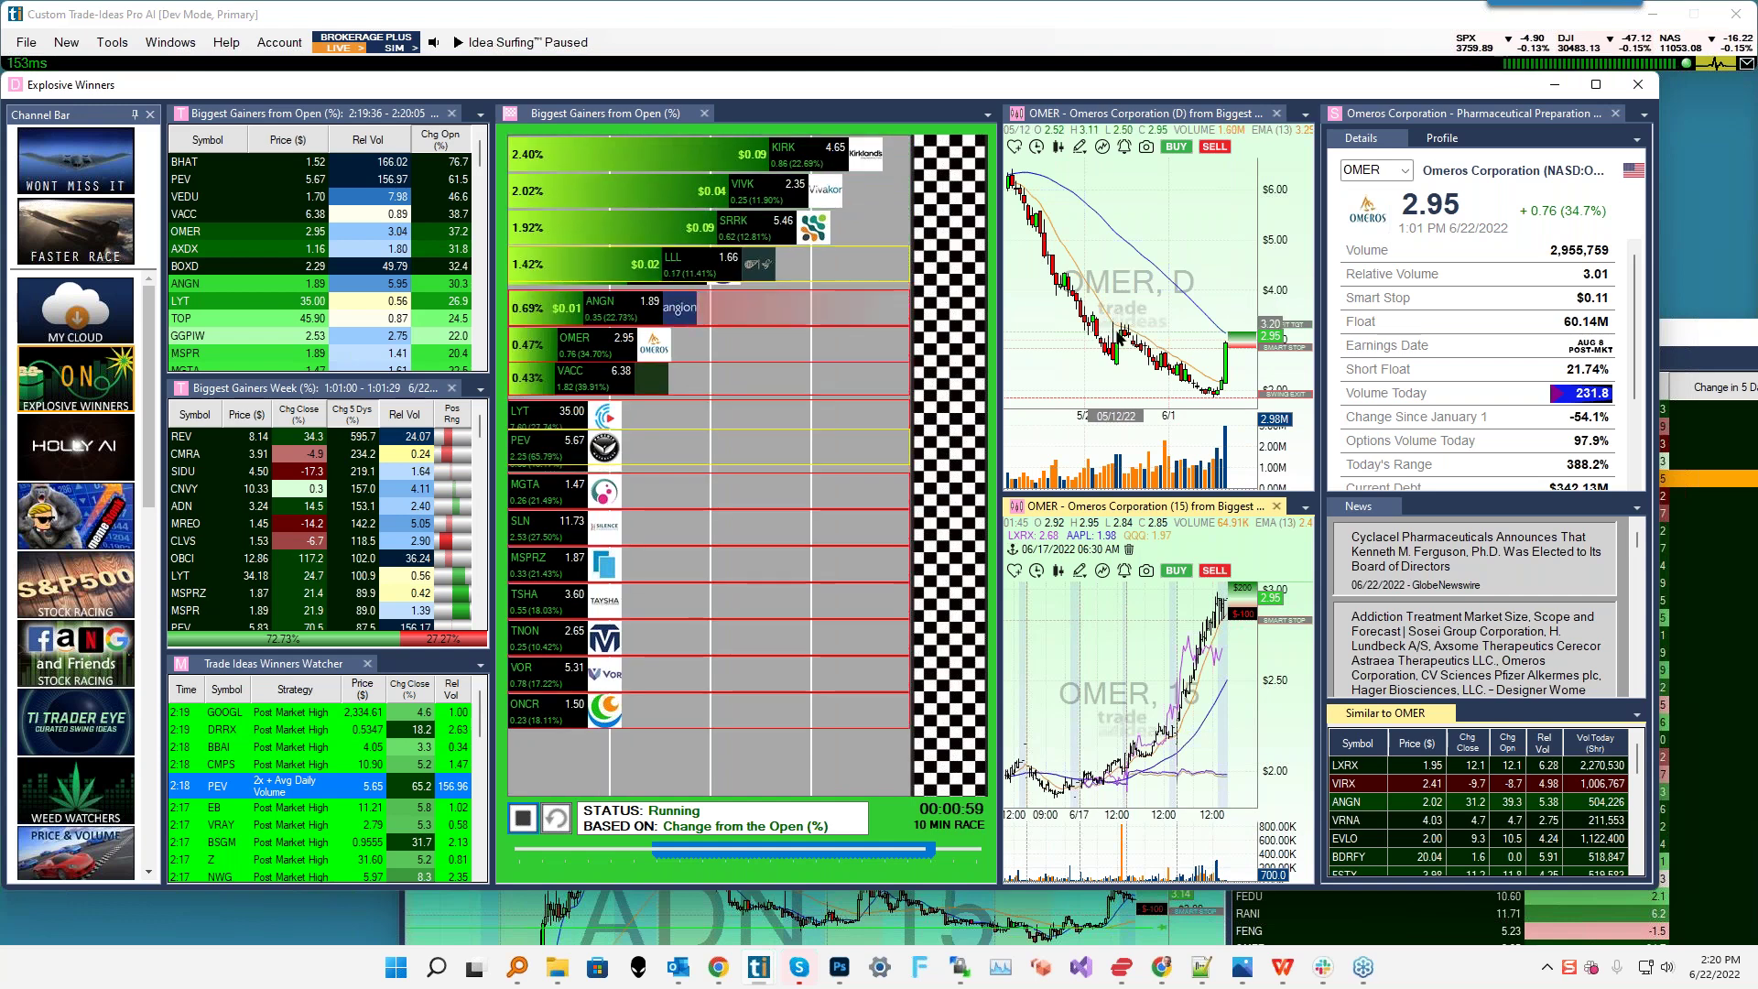
- Generate a shareable screenshot link for the daily OMER chart, dismiss it, and review the chart's time frame choices without changing them
click(1145, 147)
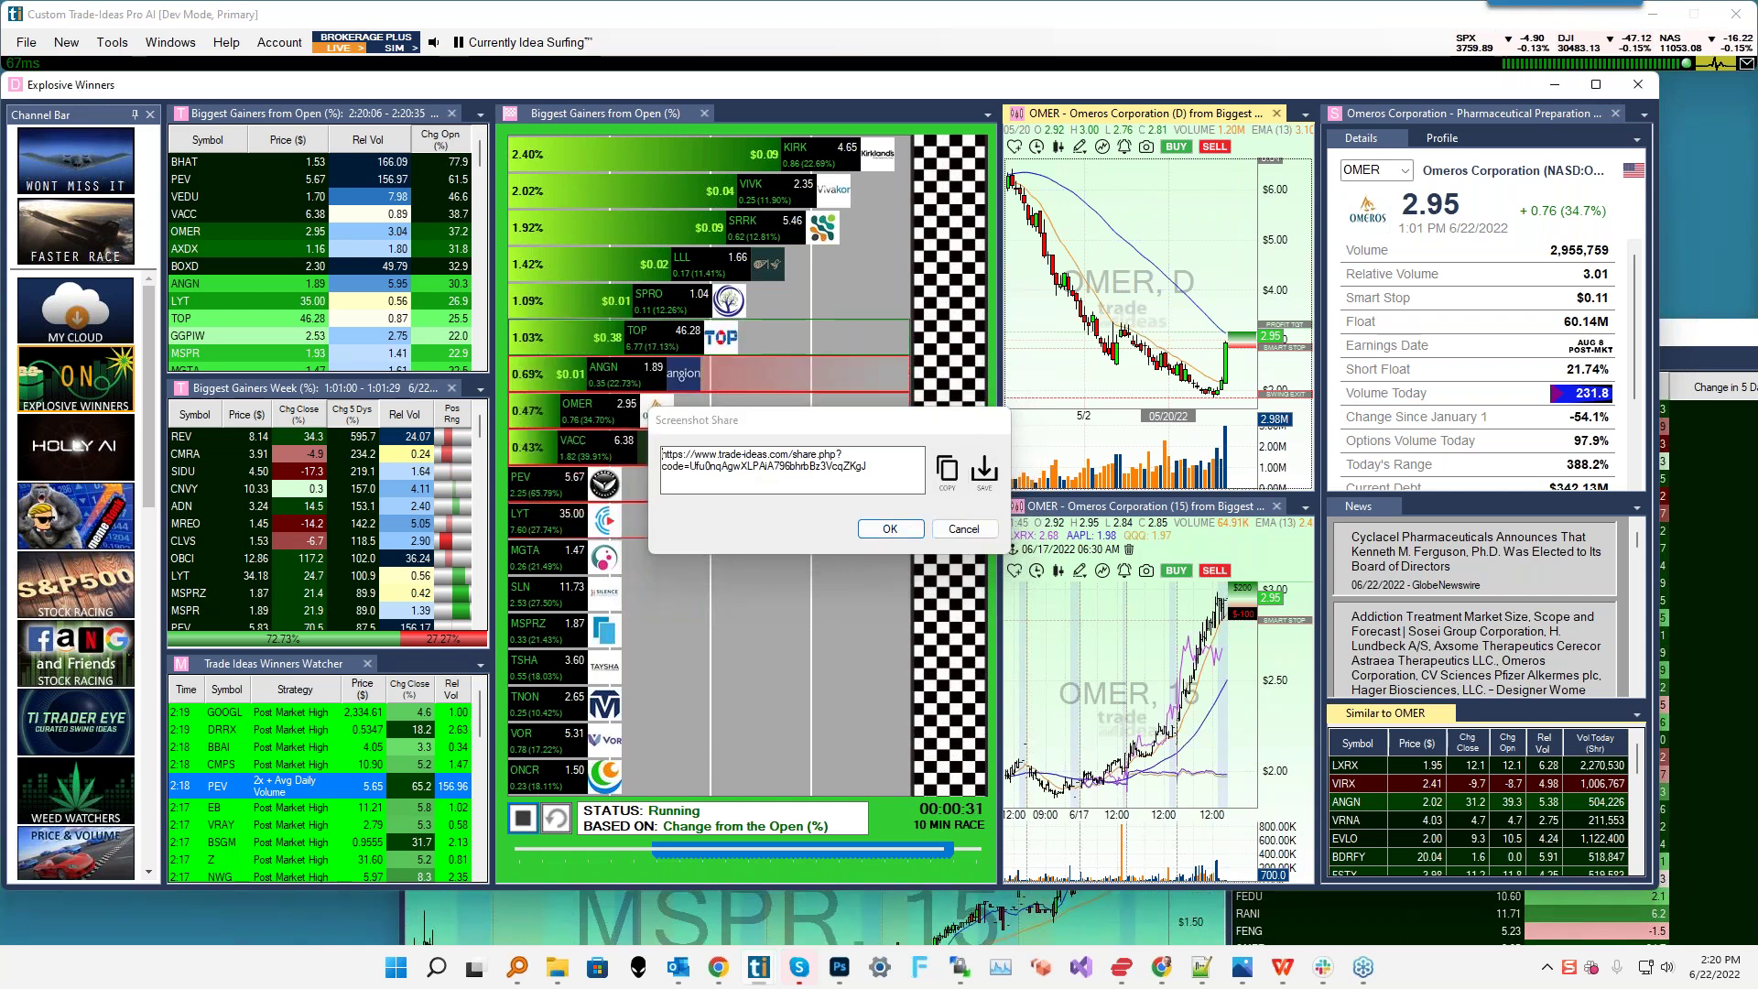
click(964, 528)
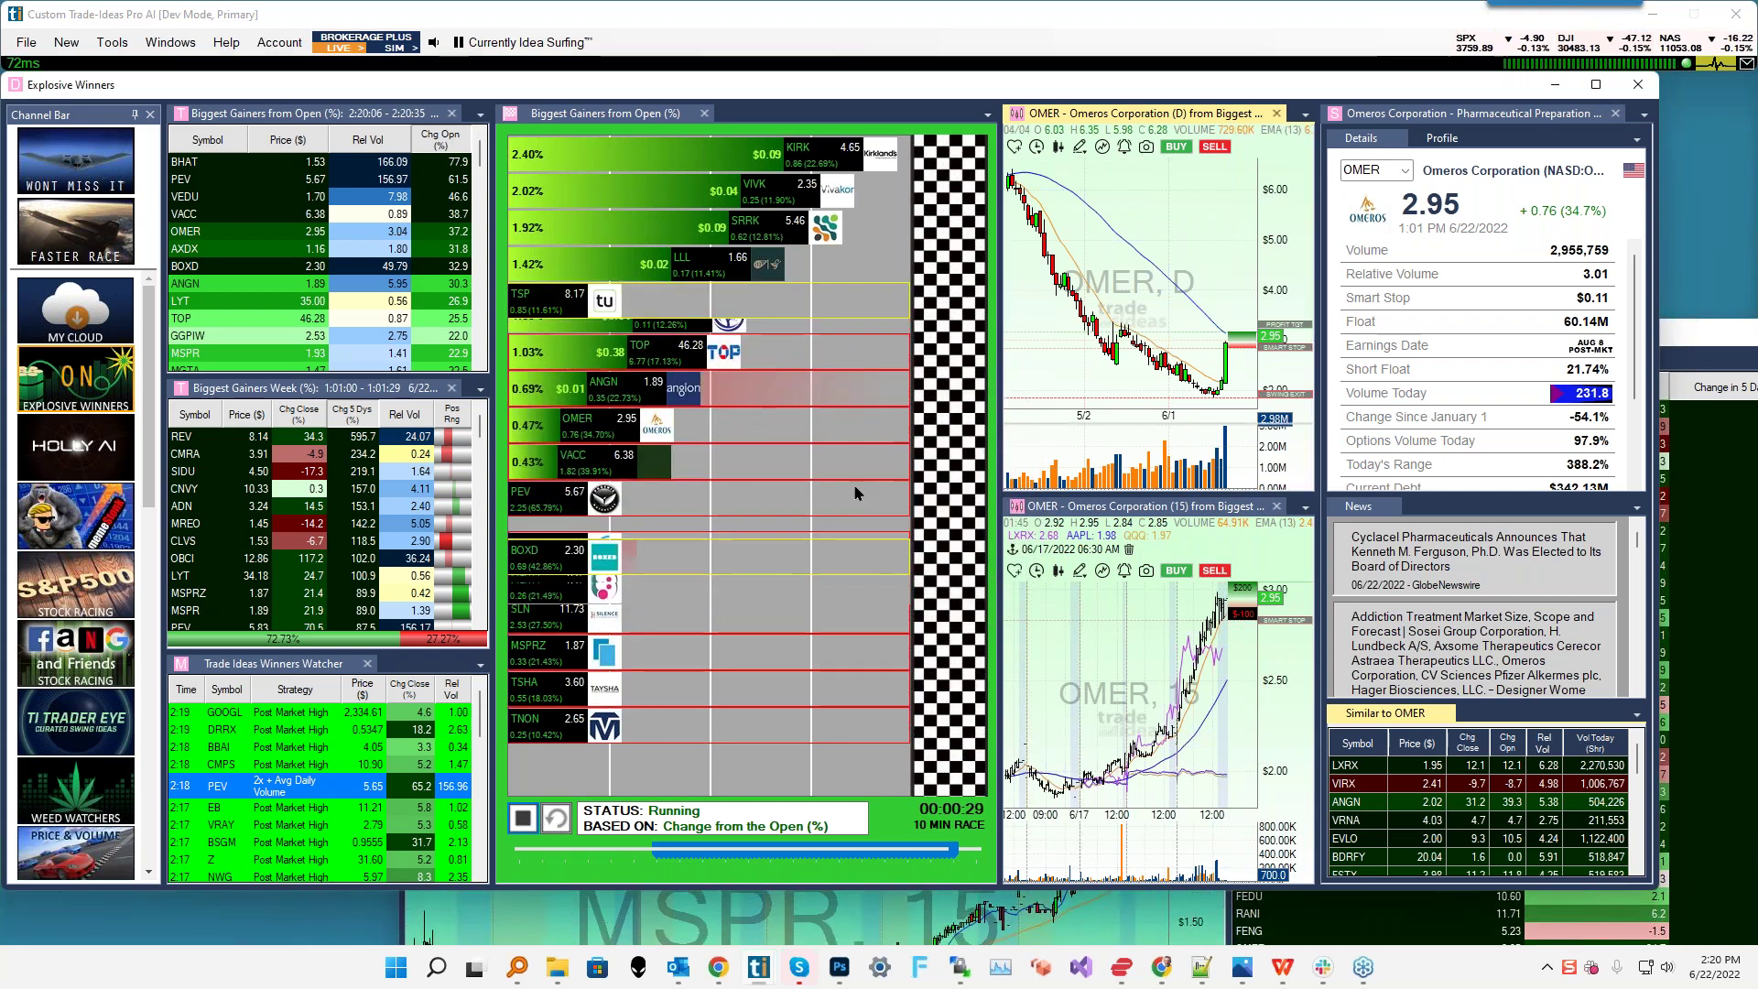
click(1038, 148)
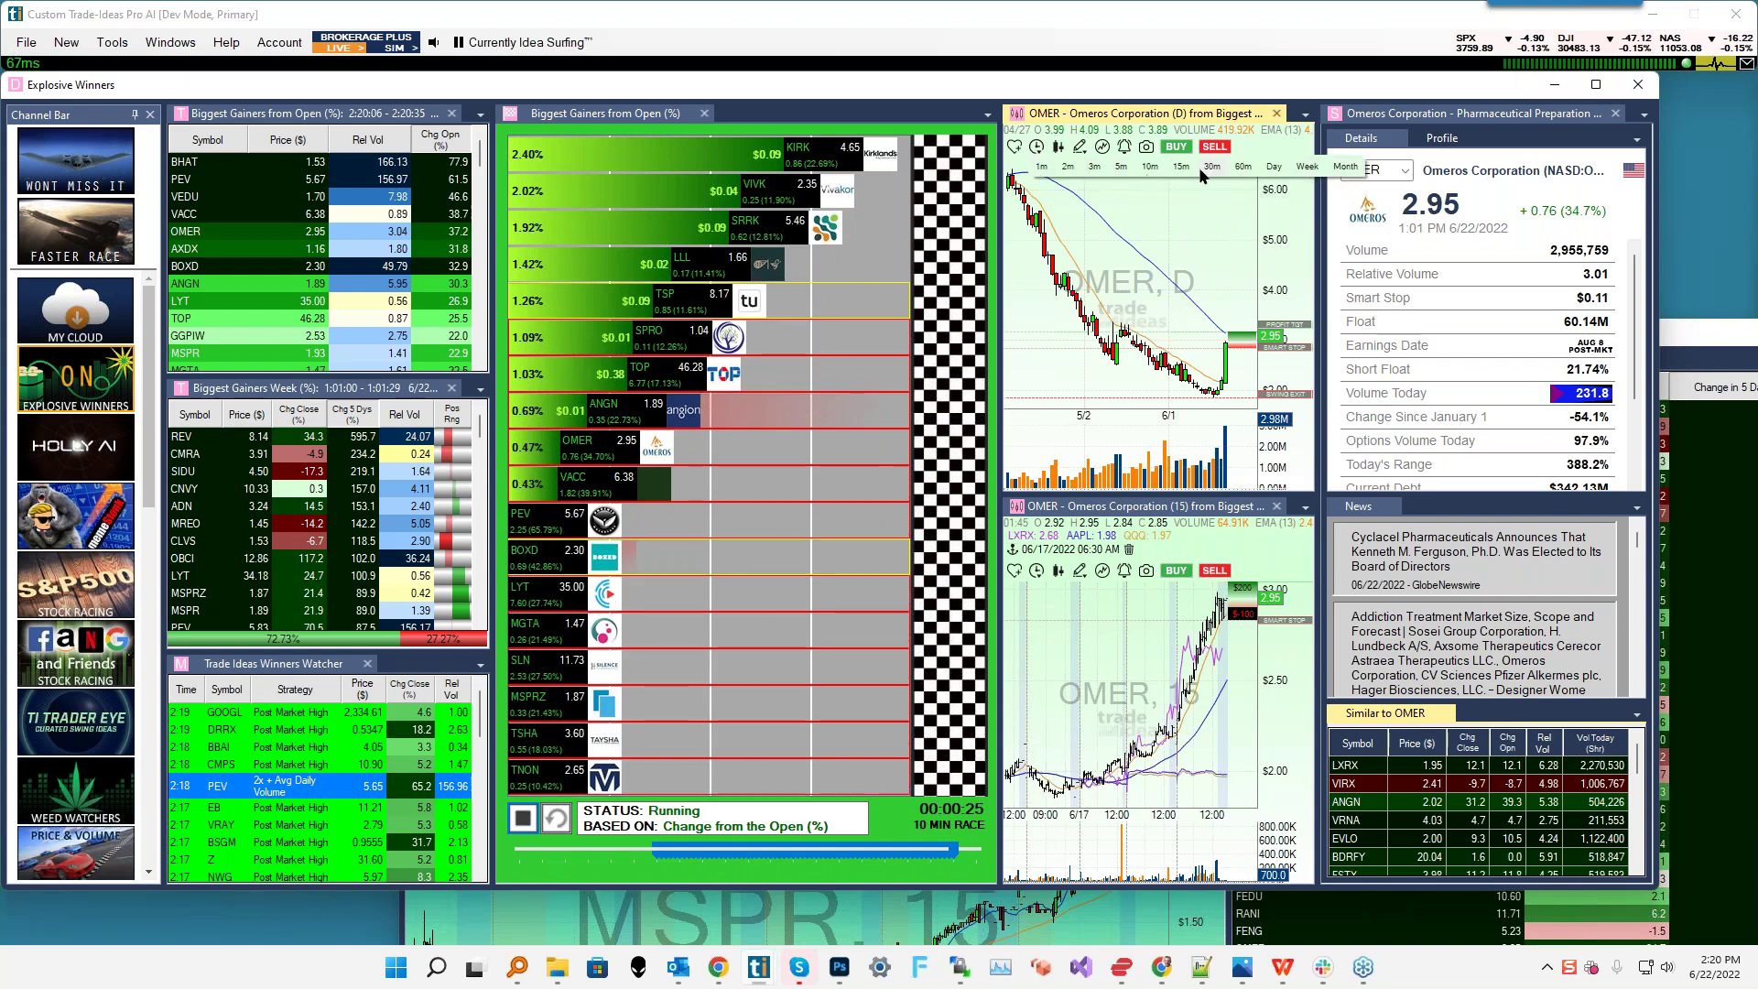
right_click(1125, 222)
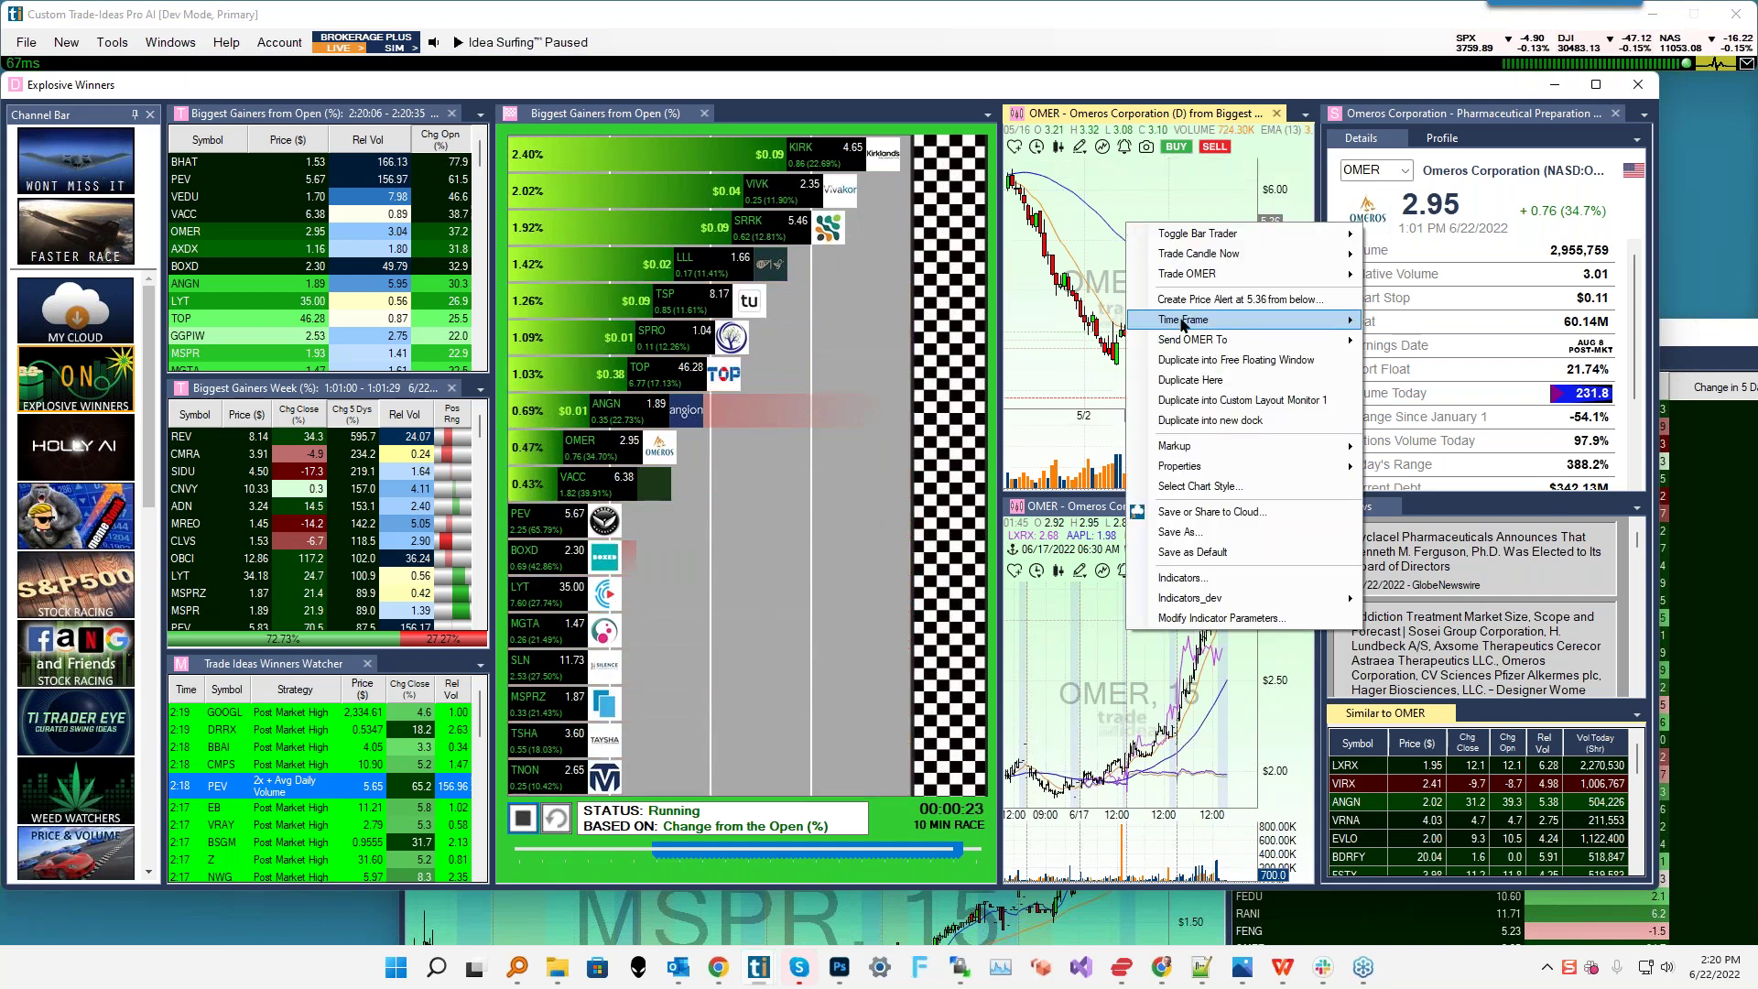
mouse_move(1182, 323)
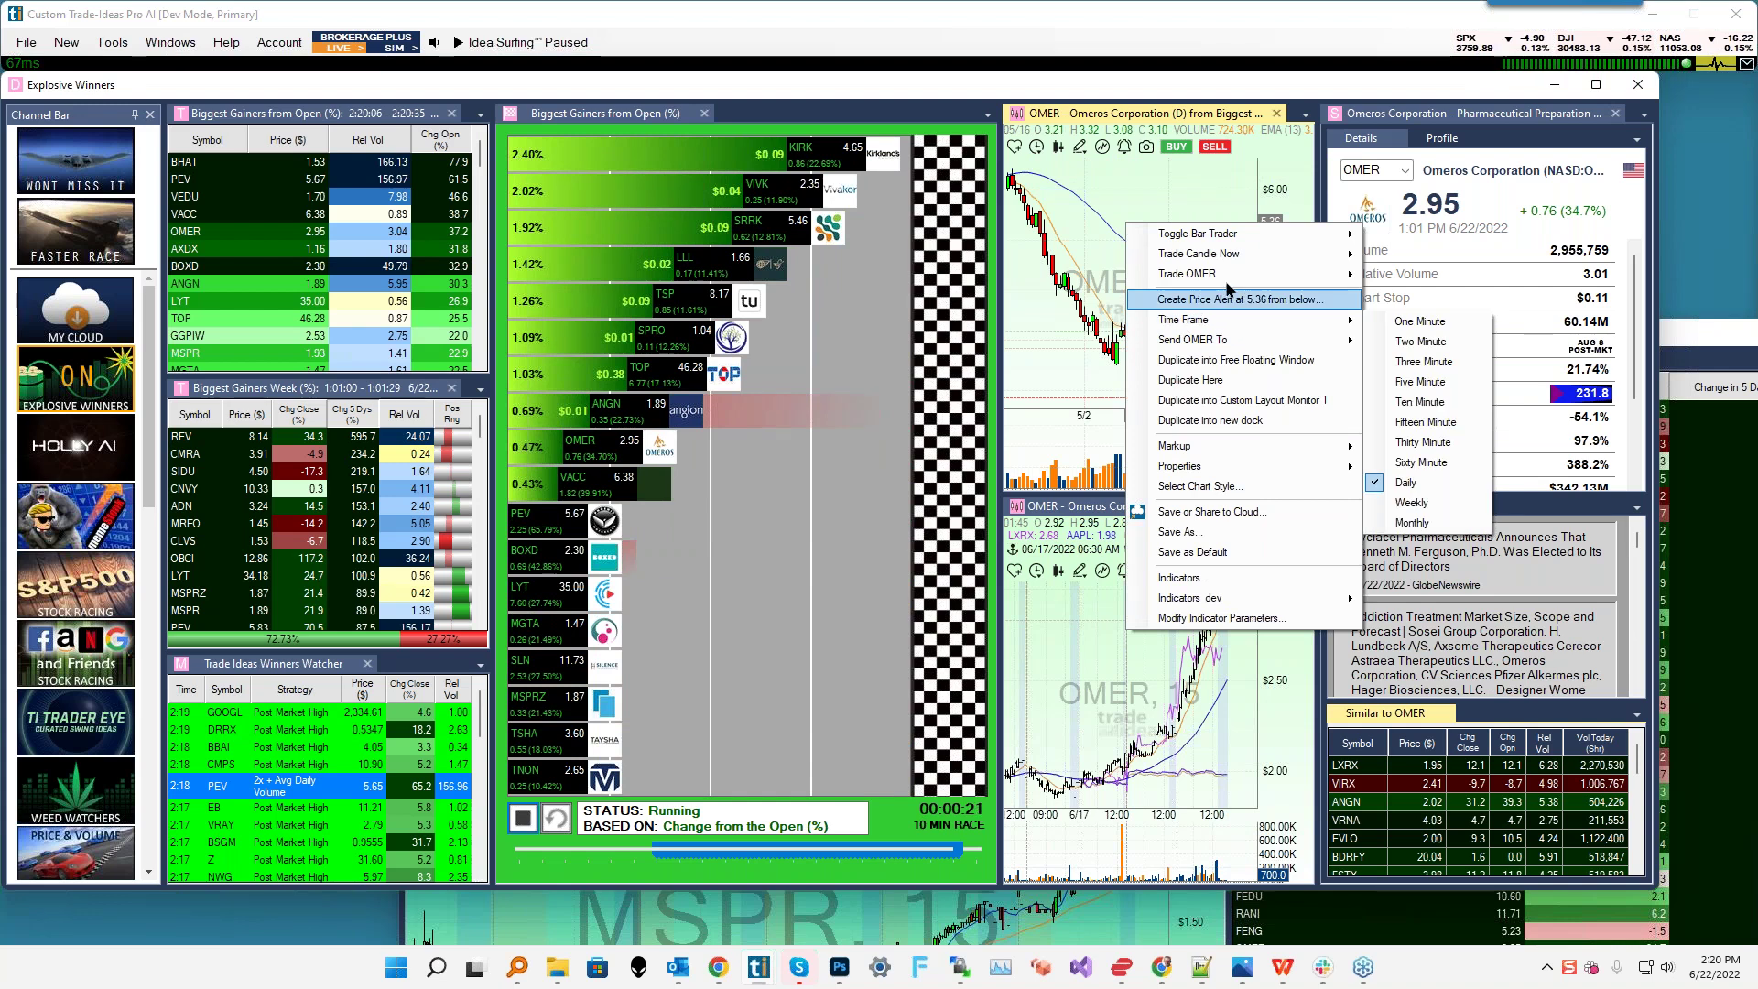
click(1181, 209)
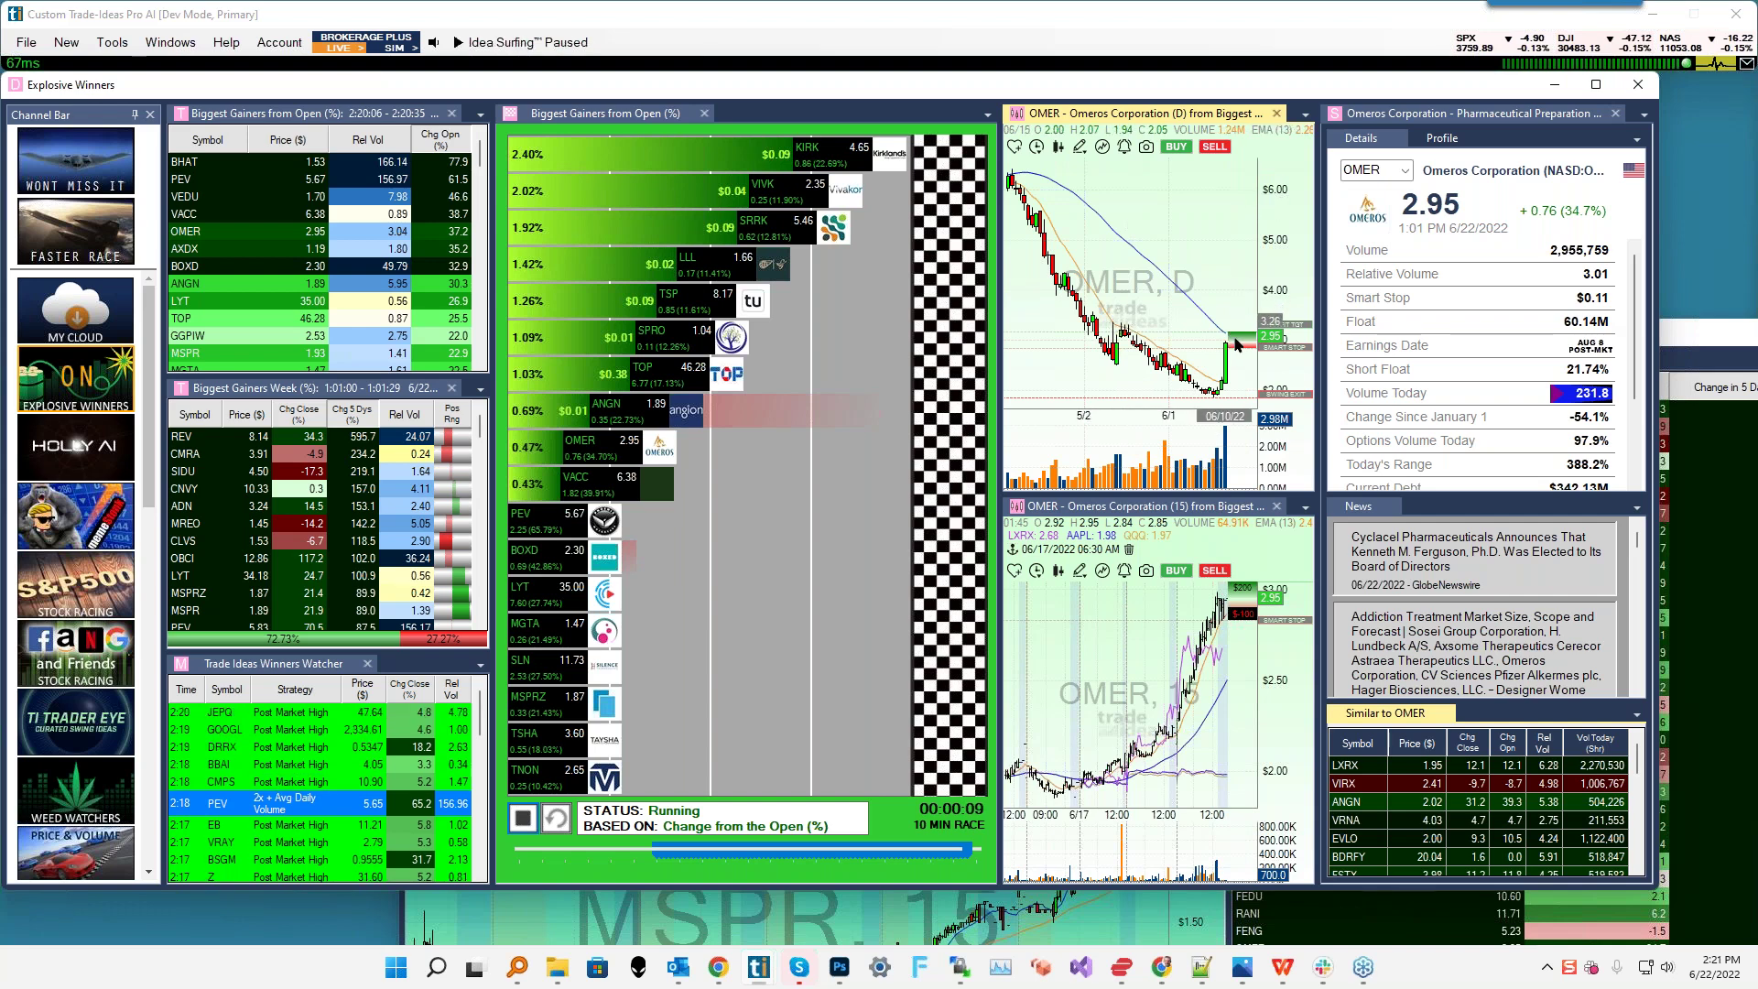
- Review the price alert settings for OMER at 3.33 from below and close them without saving
right_click(1120, 325)
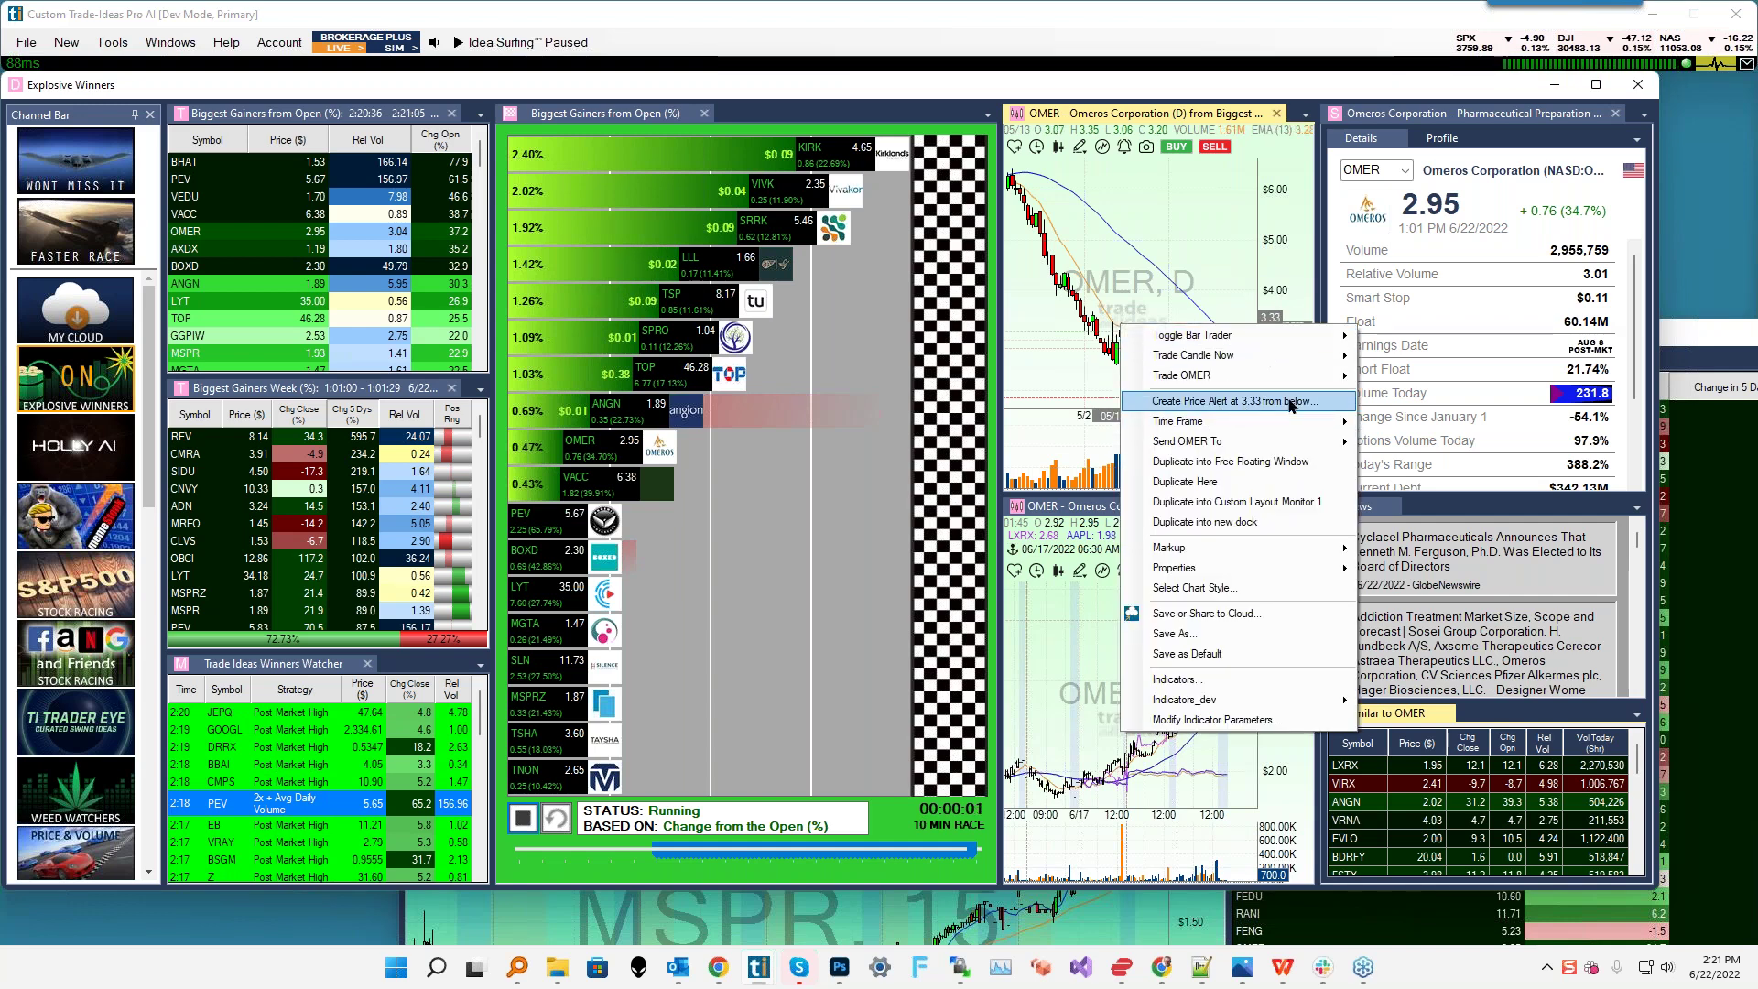
click(1197, 402)
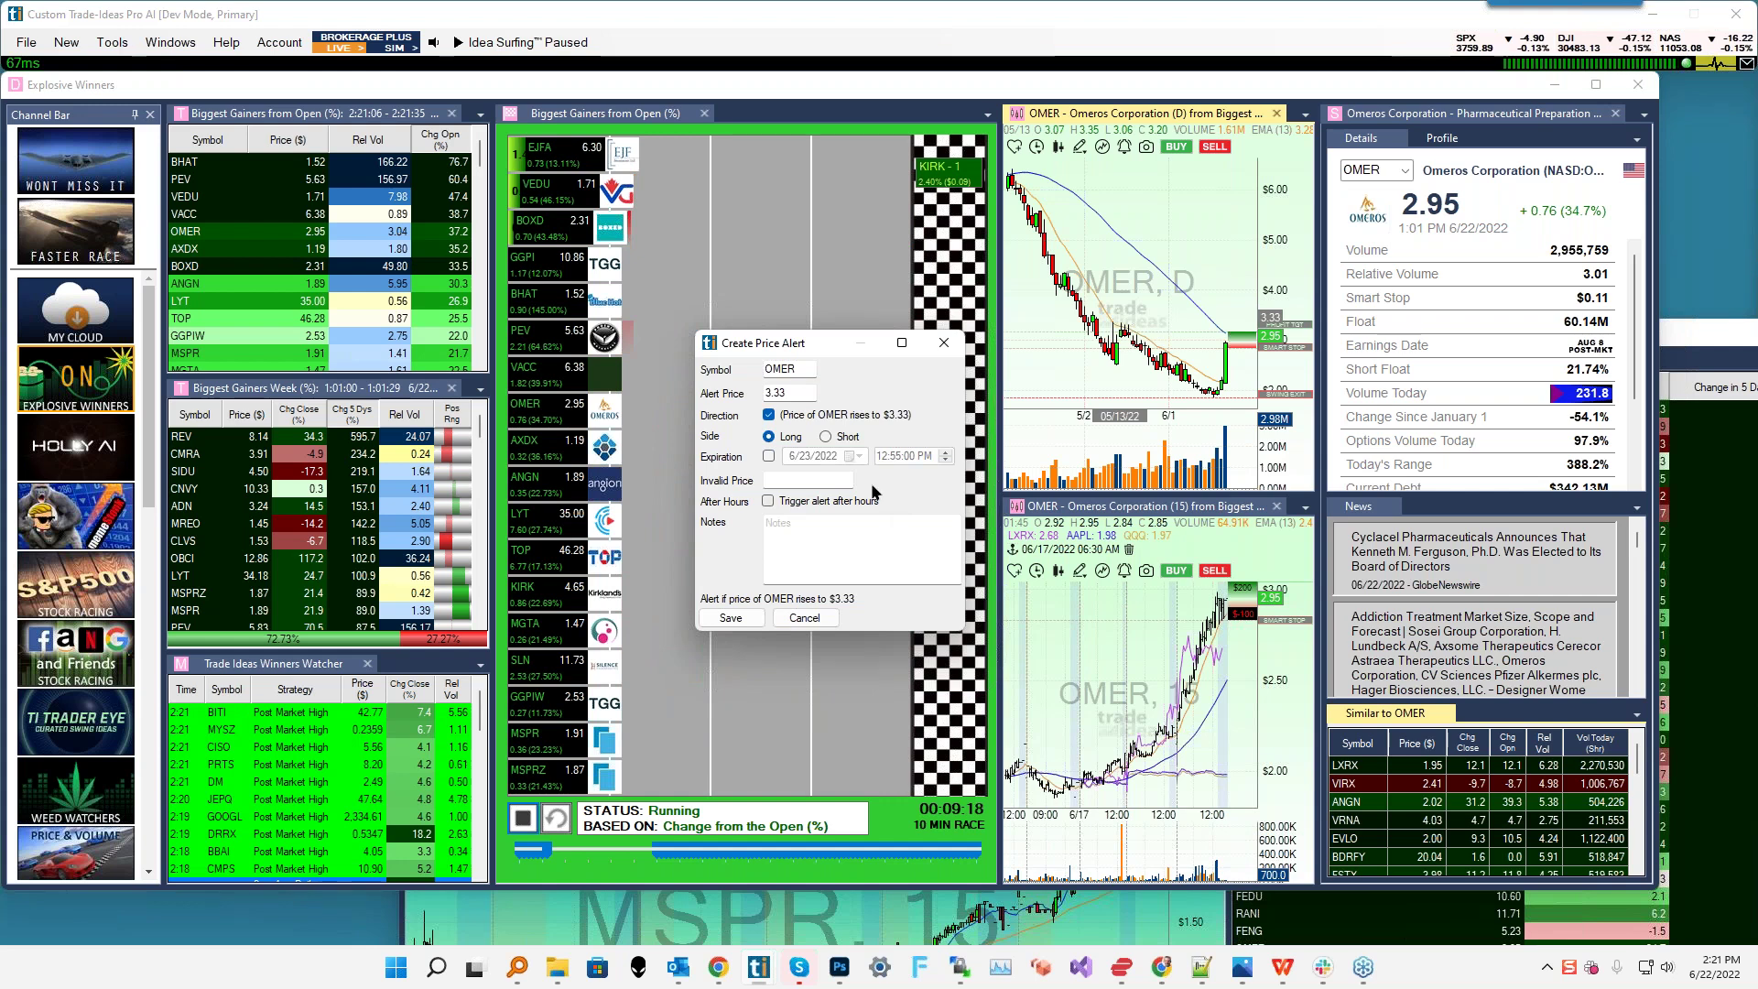
click(948, 349)
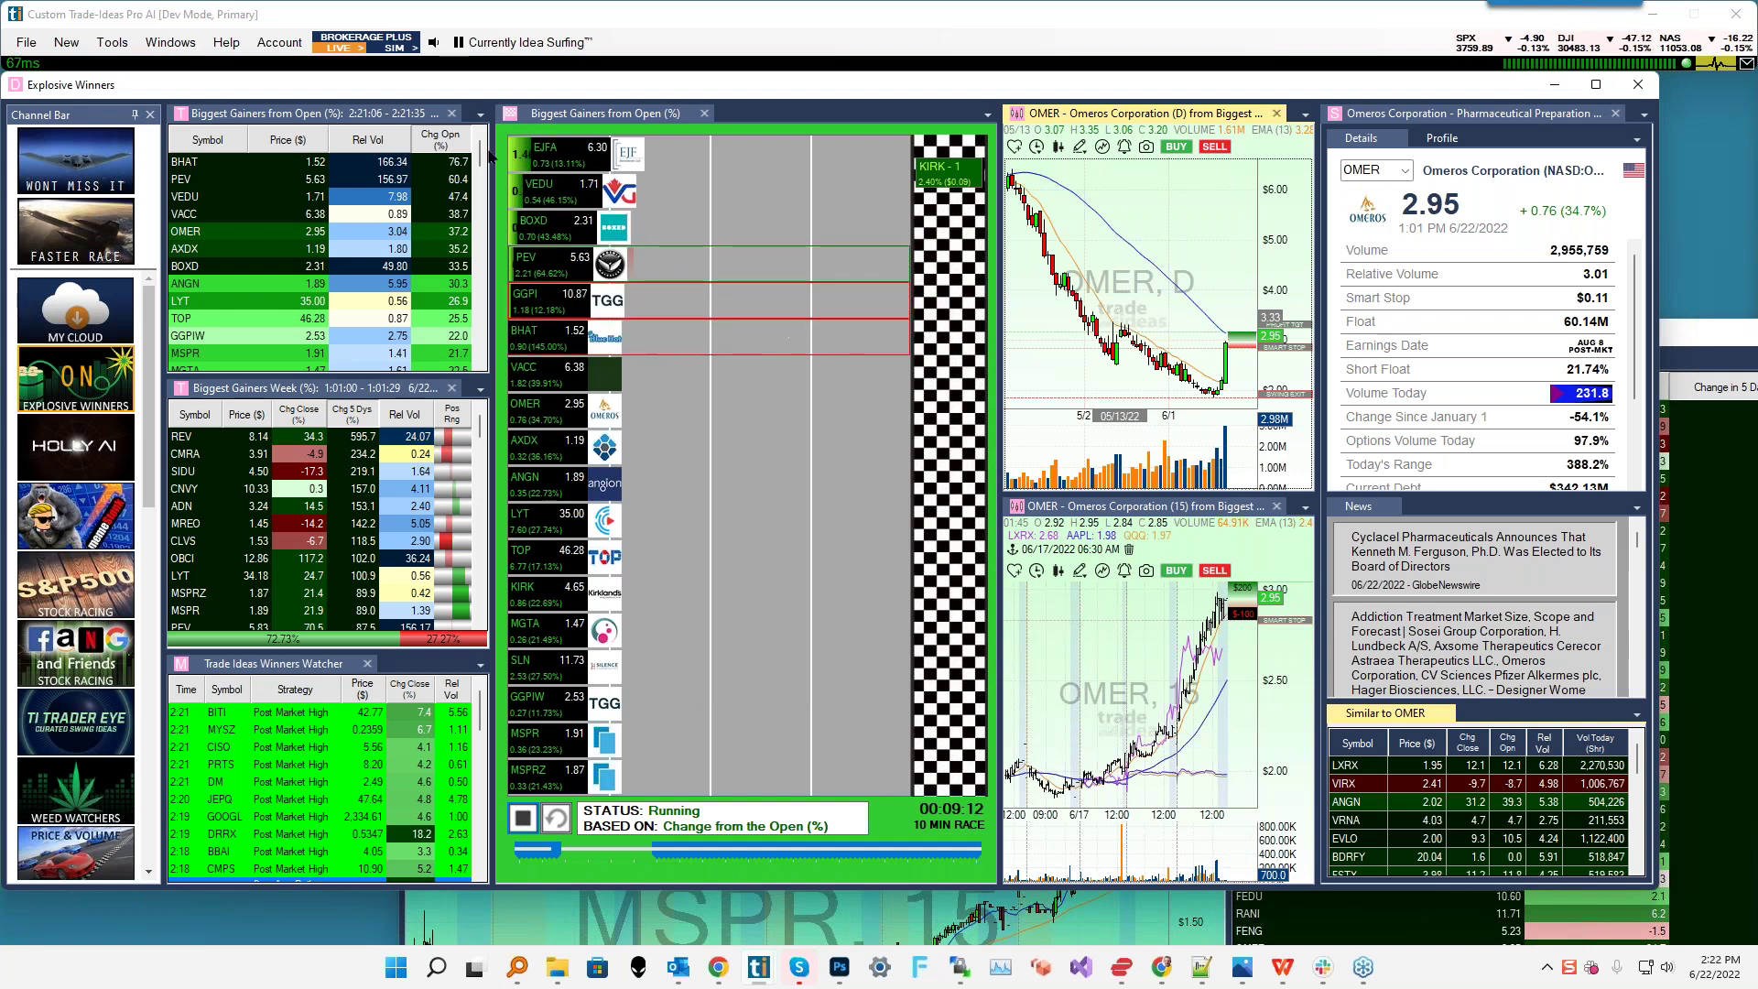
- Create a new Market Explorer (TIQ) window and open its Market Explorer User Guide
click(67, 43)
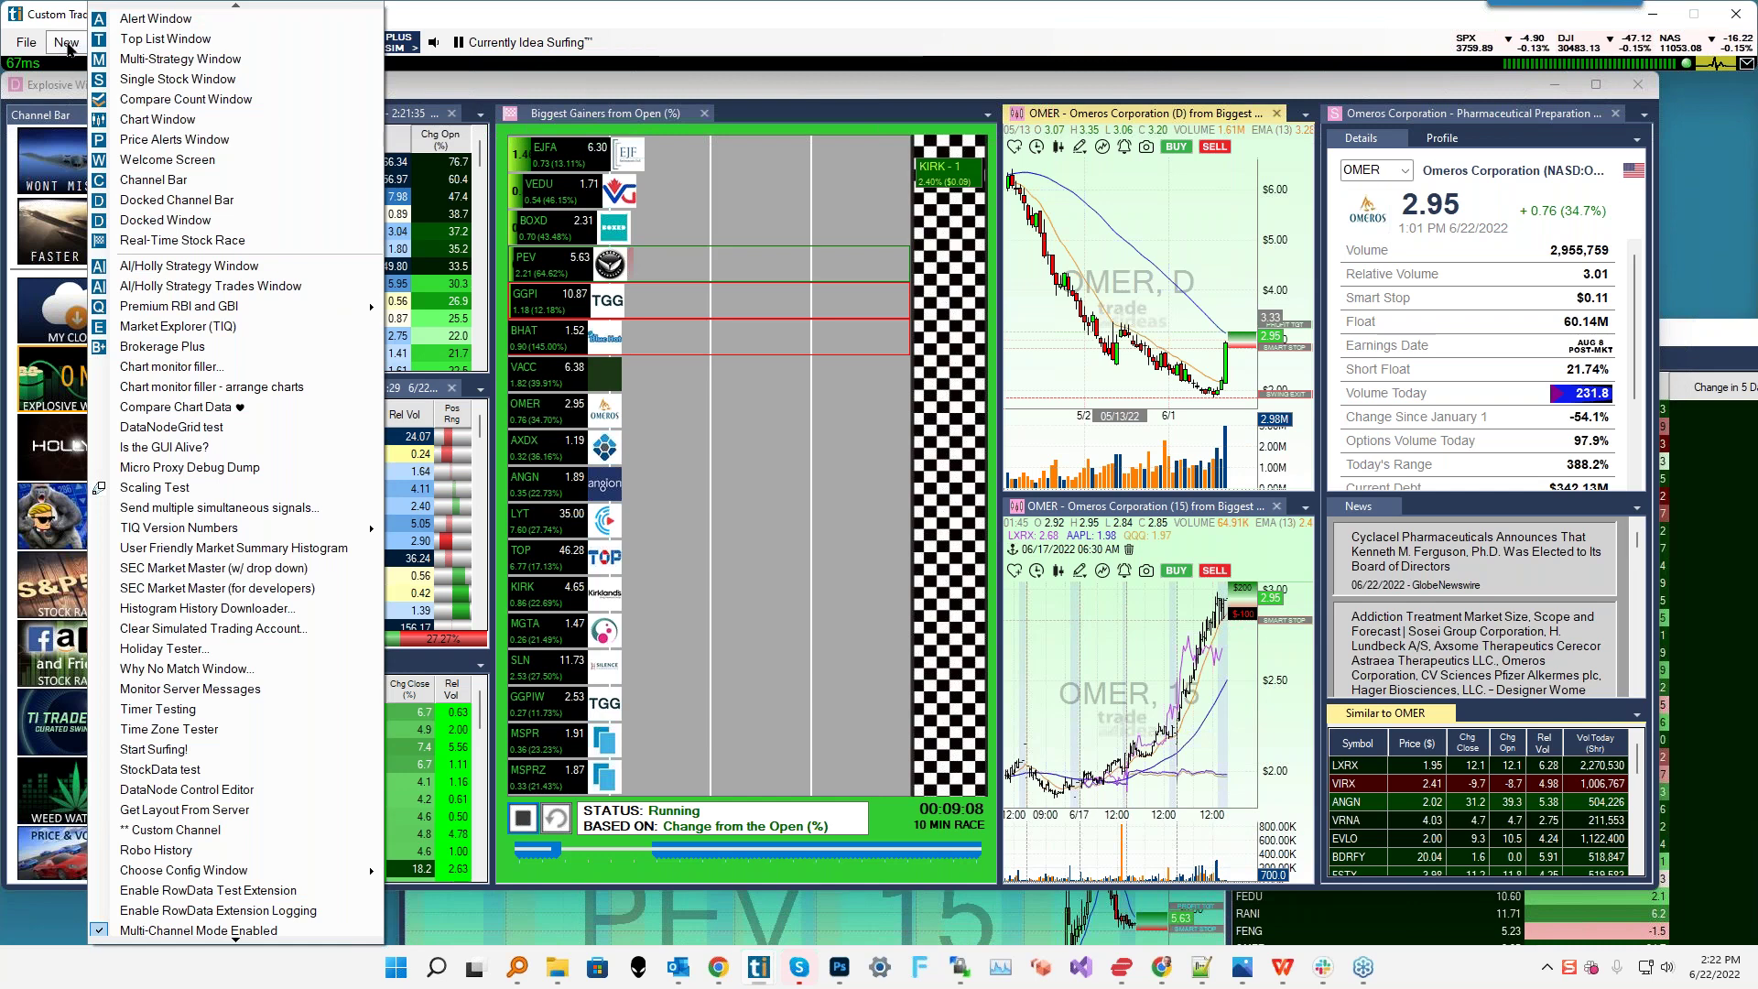
click(168, 328)
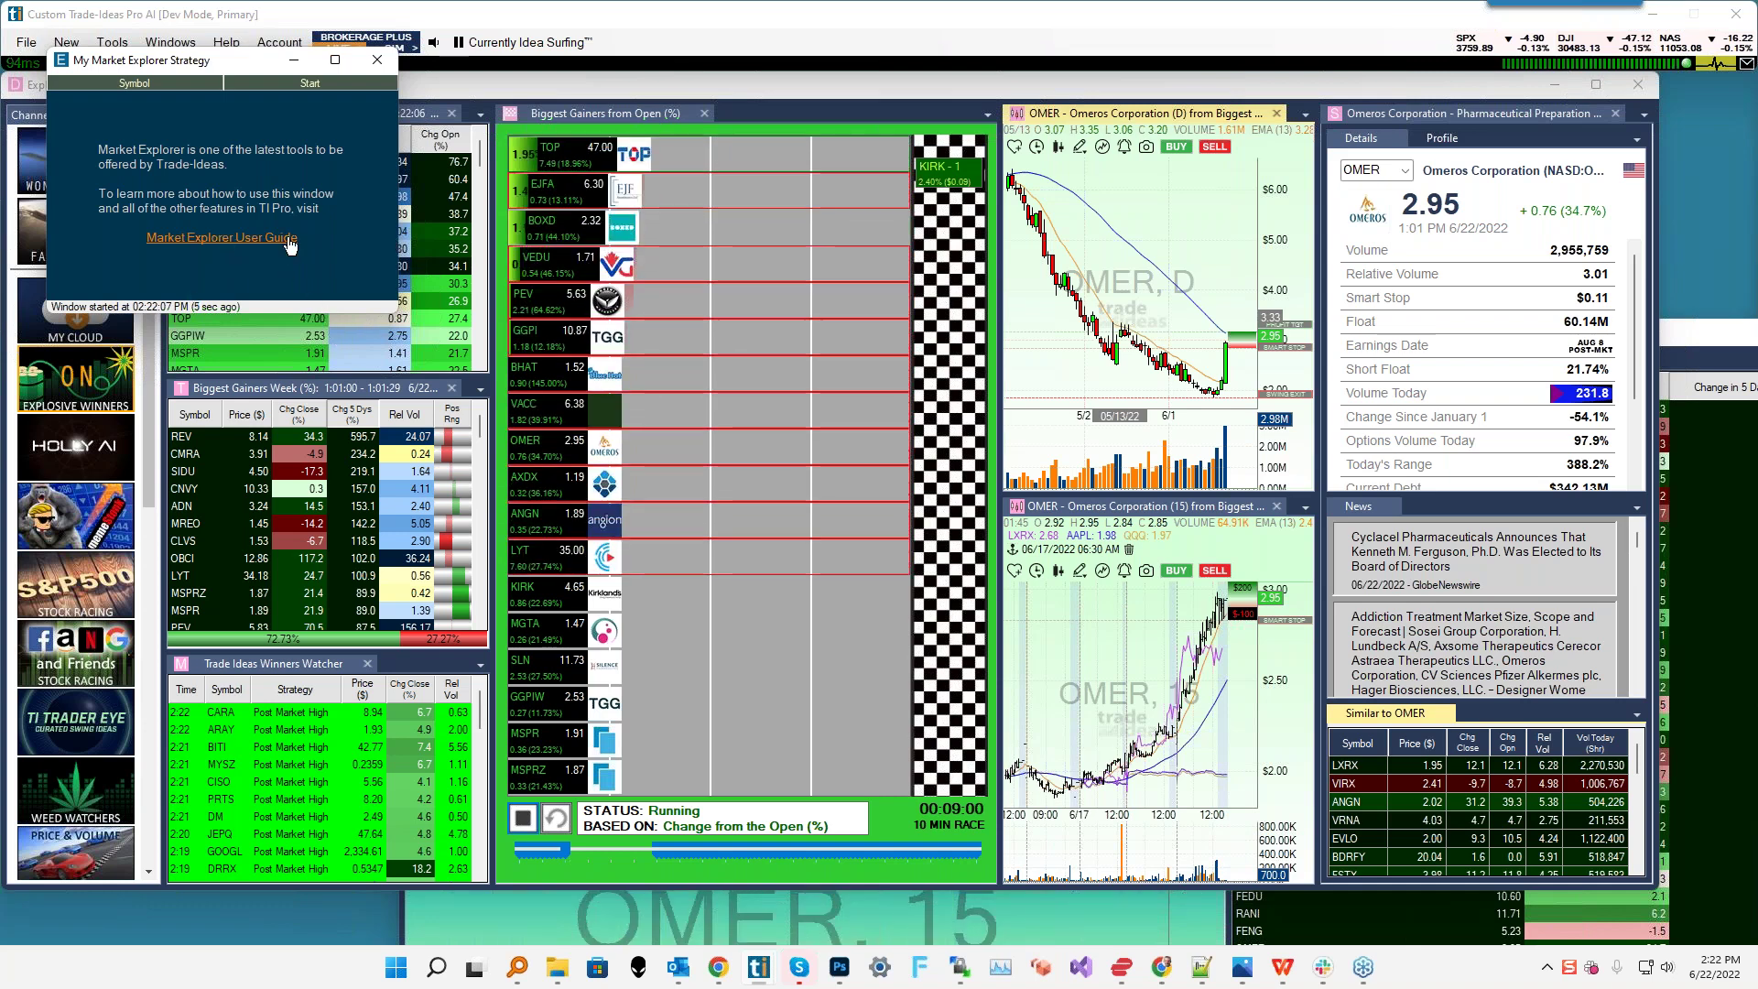
click(222, 239)
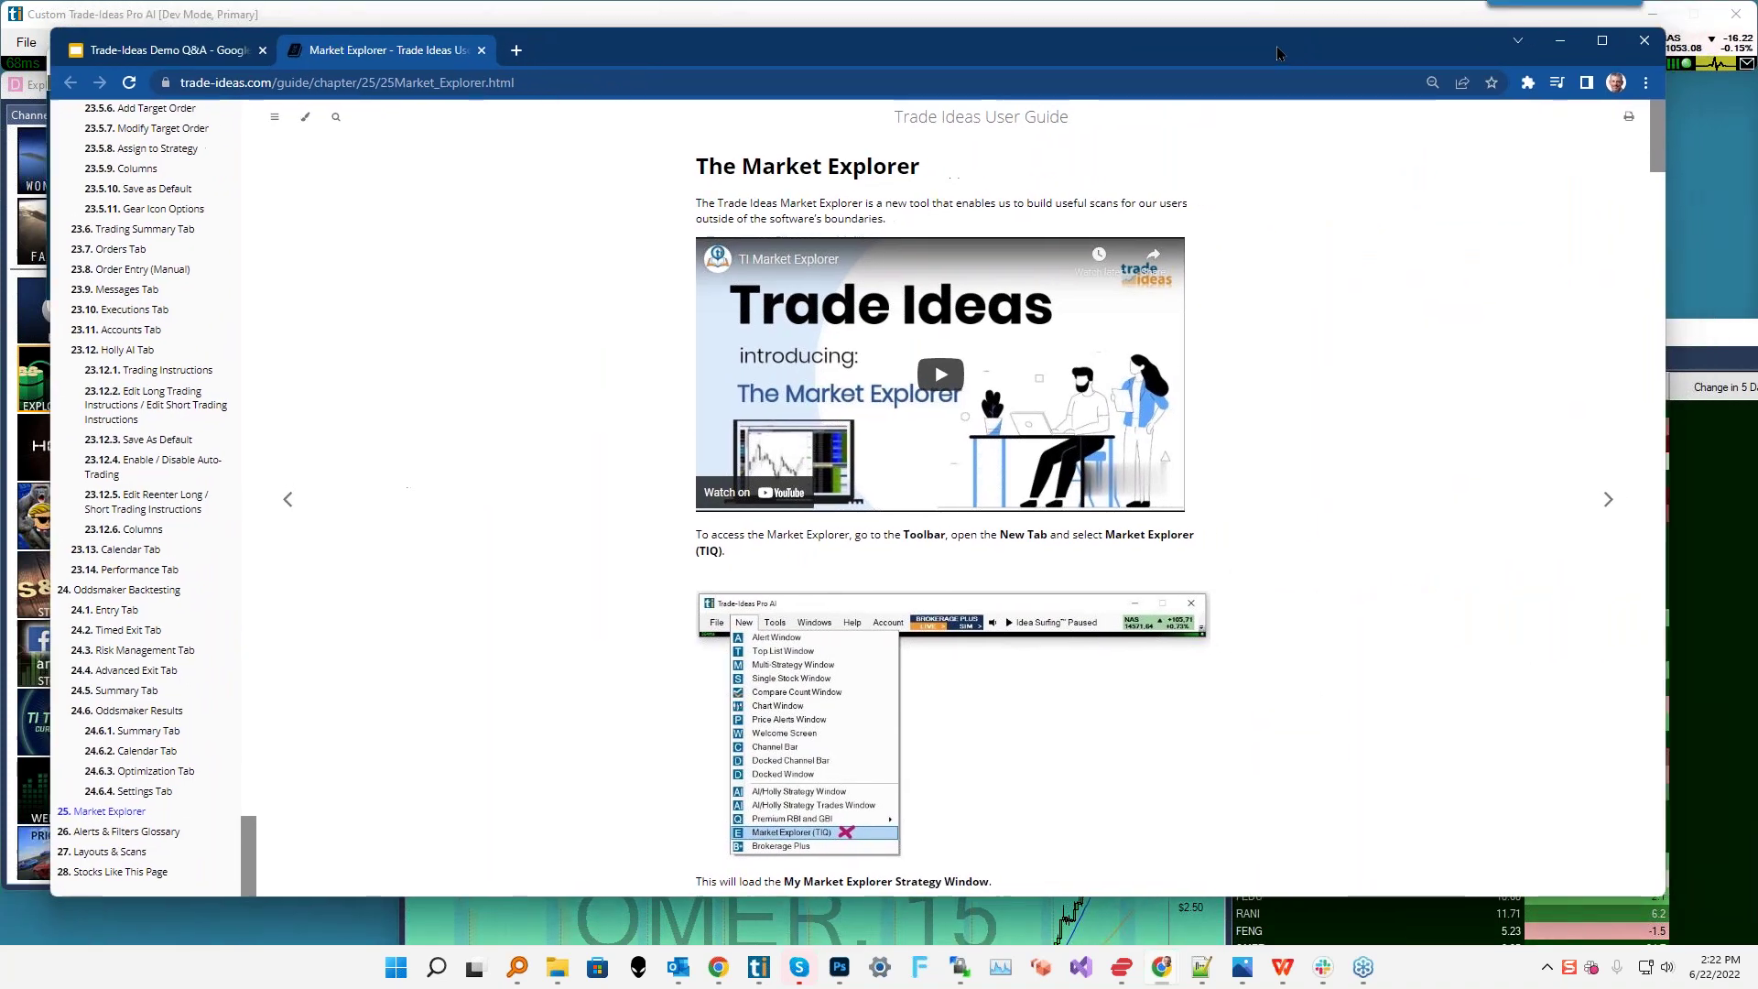
- Read the Market Explorer guide's scan descriptions, from 8/20 Cross on Gappers through Gap and Pullback, and minimise the browser
scroll(1209, 482, down, 5)
scroll(1210, 487, down, 7)
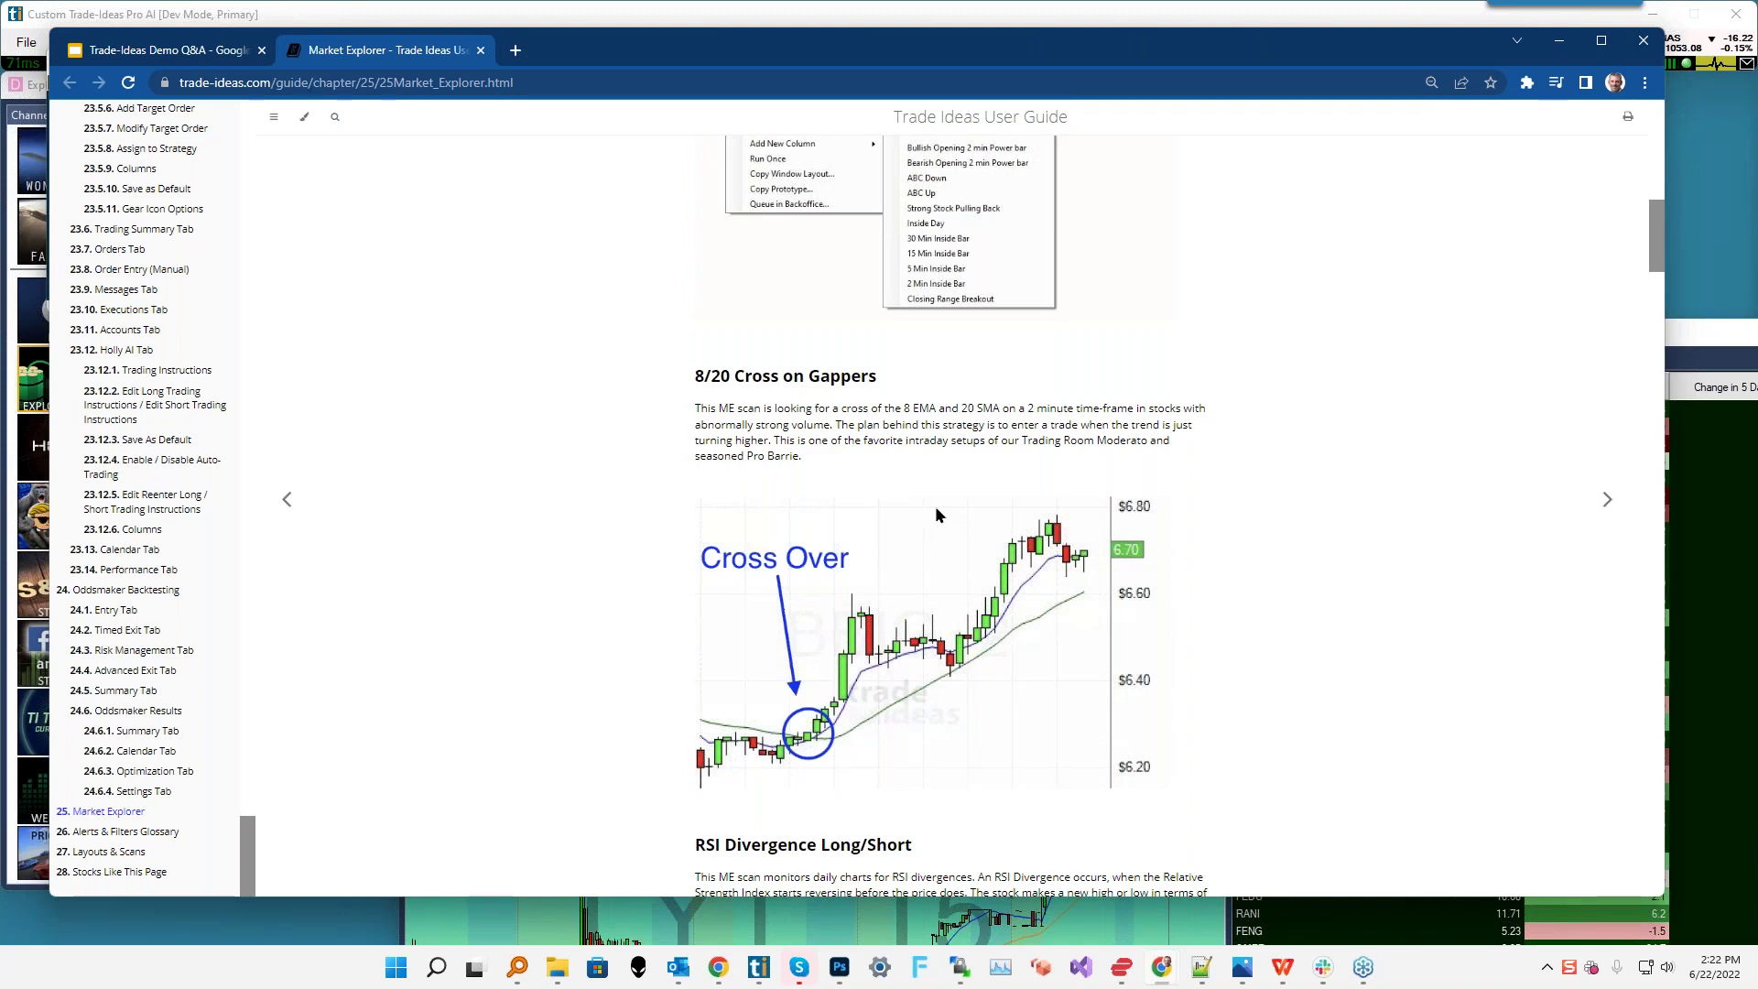
scroll(892, 541, down, 4)
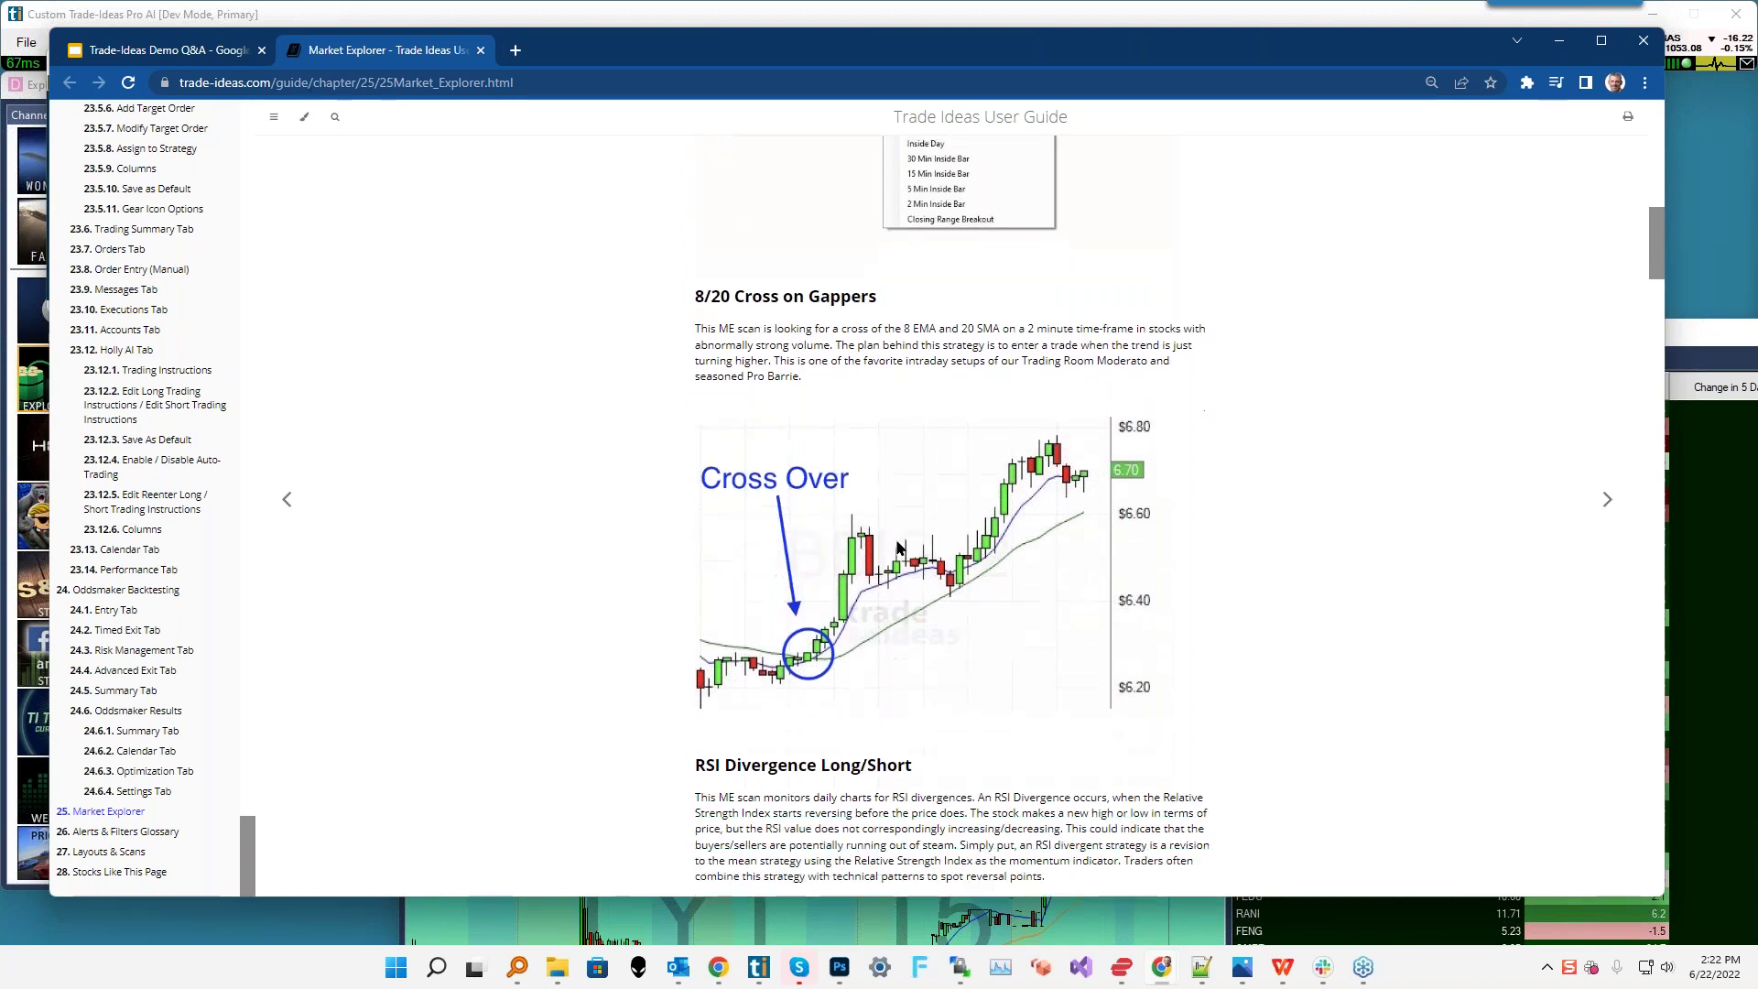
scroll(949, 513, down, 1)
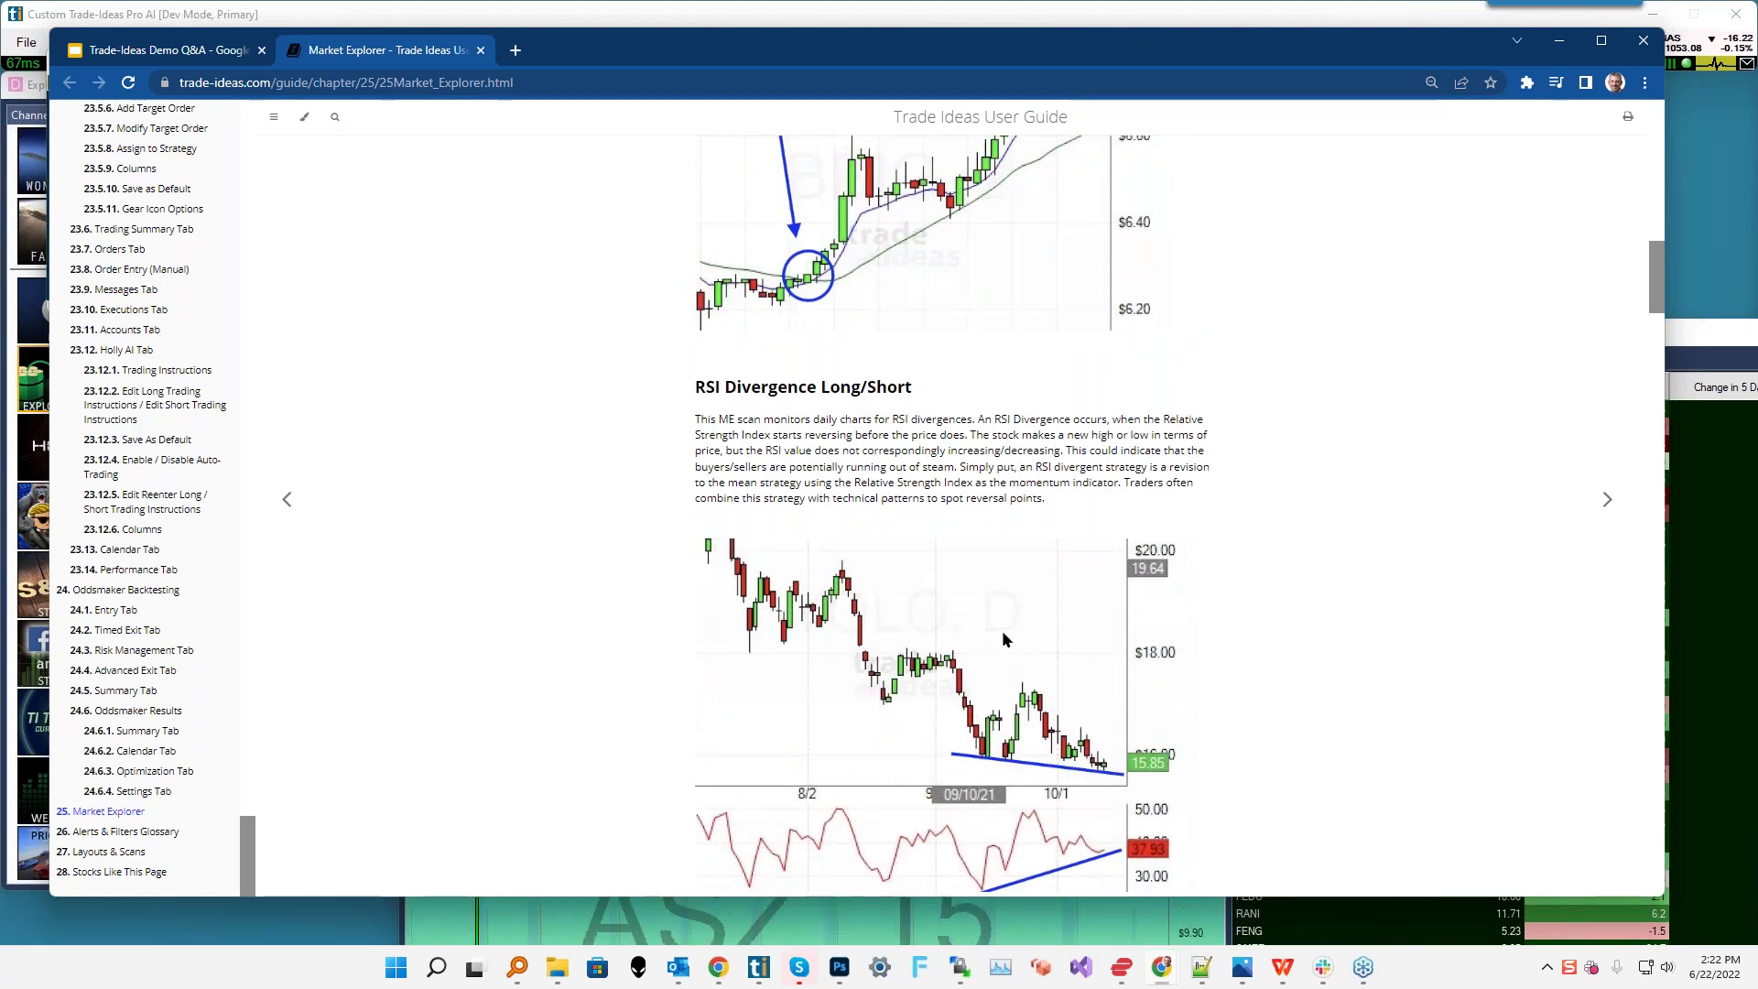
scroll(1000, 652, down, 1)
scroll(998, 654, down, 7)
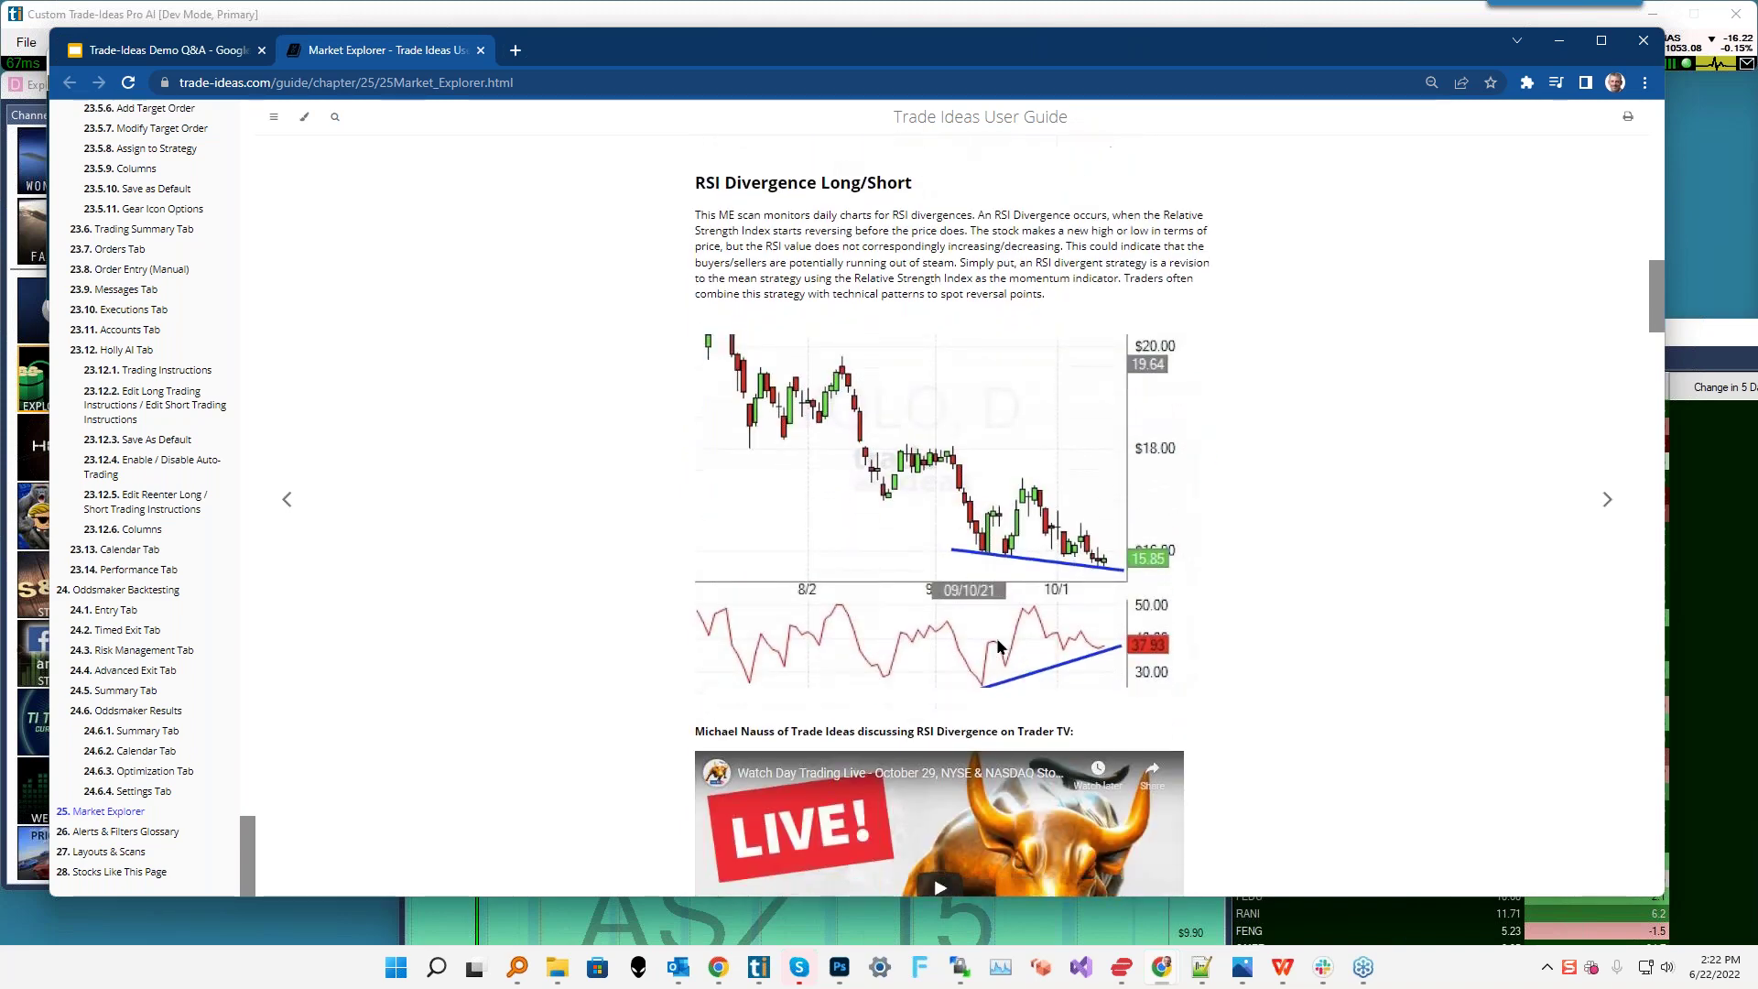
scroll(1049, 623, down, 2)
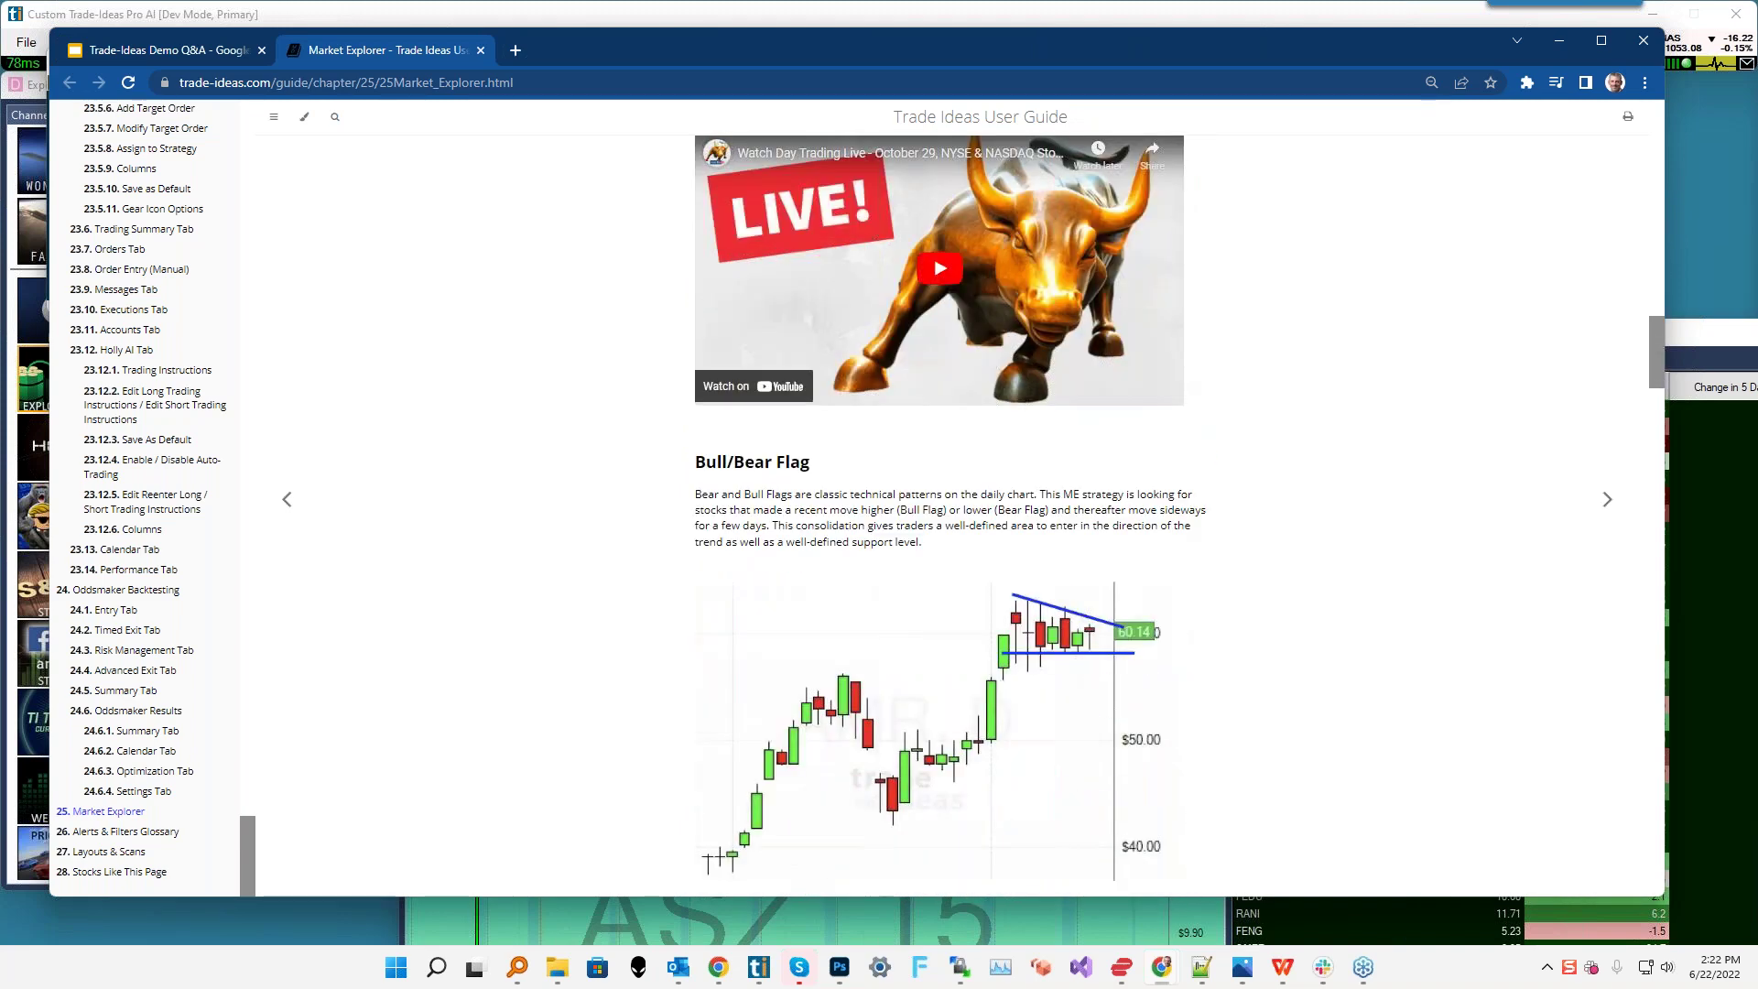
scroll(1047, 579, down, 12)
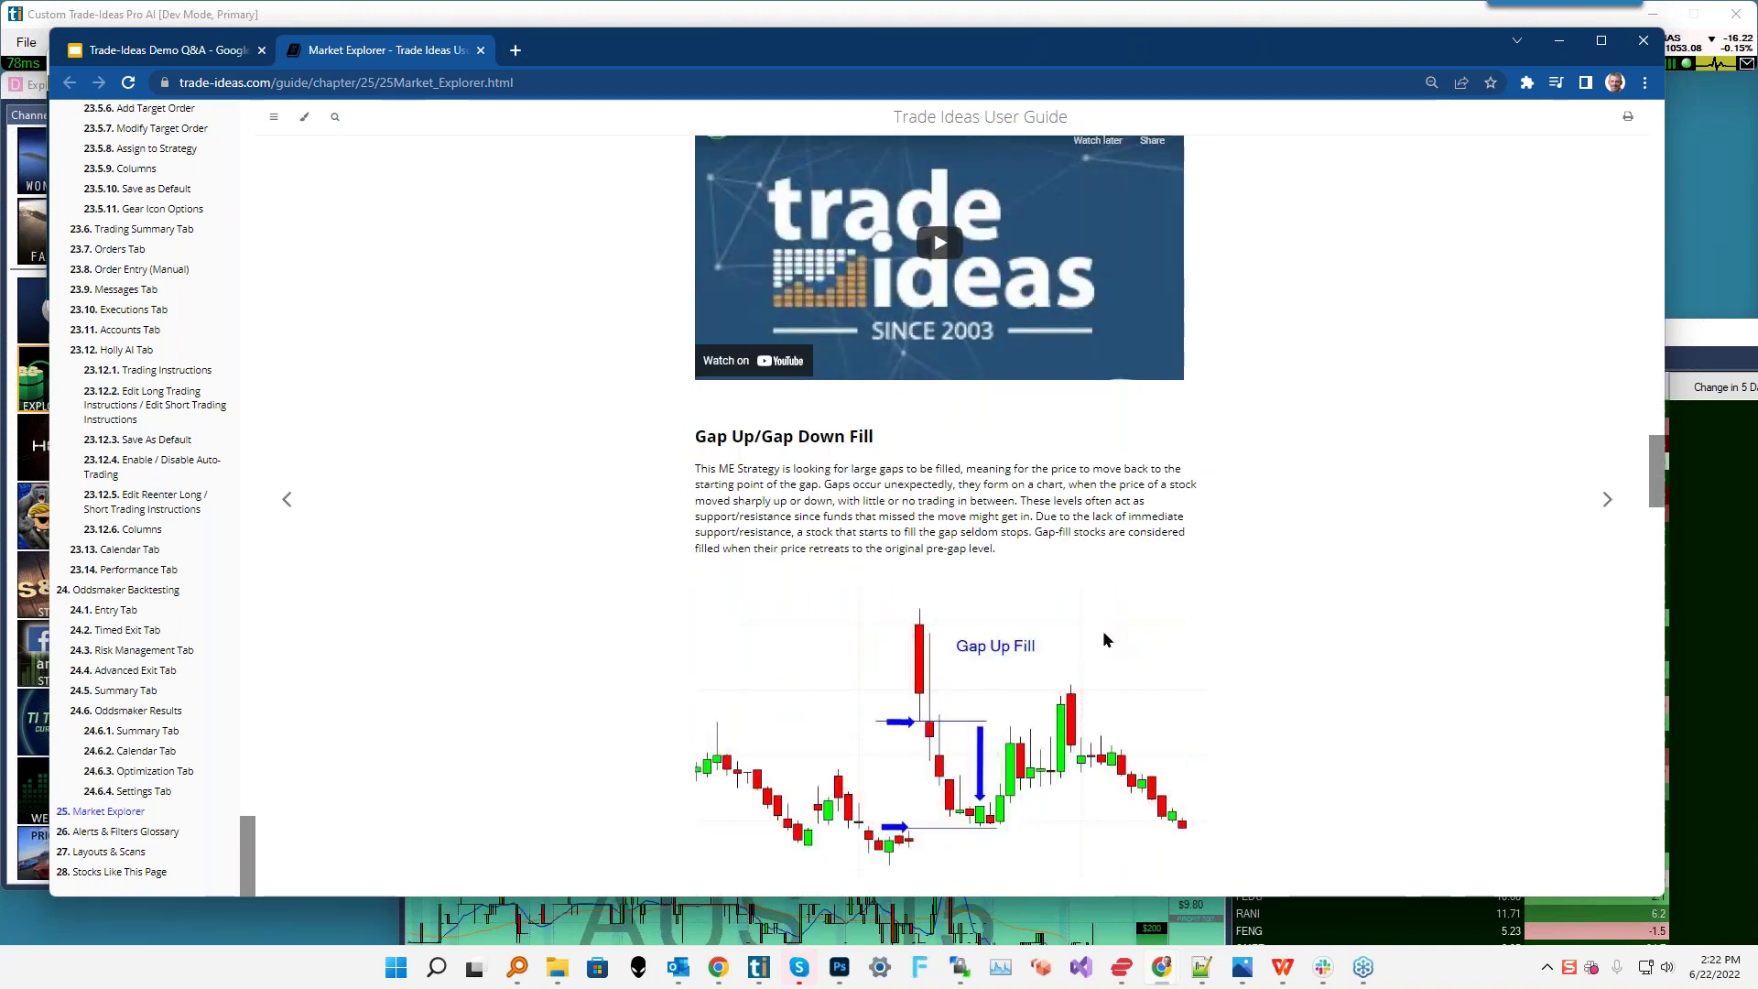
scroll(1103, 630, down, 5)
scroll(526, 118, down, 2)
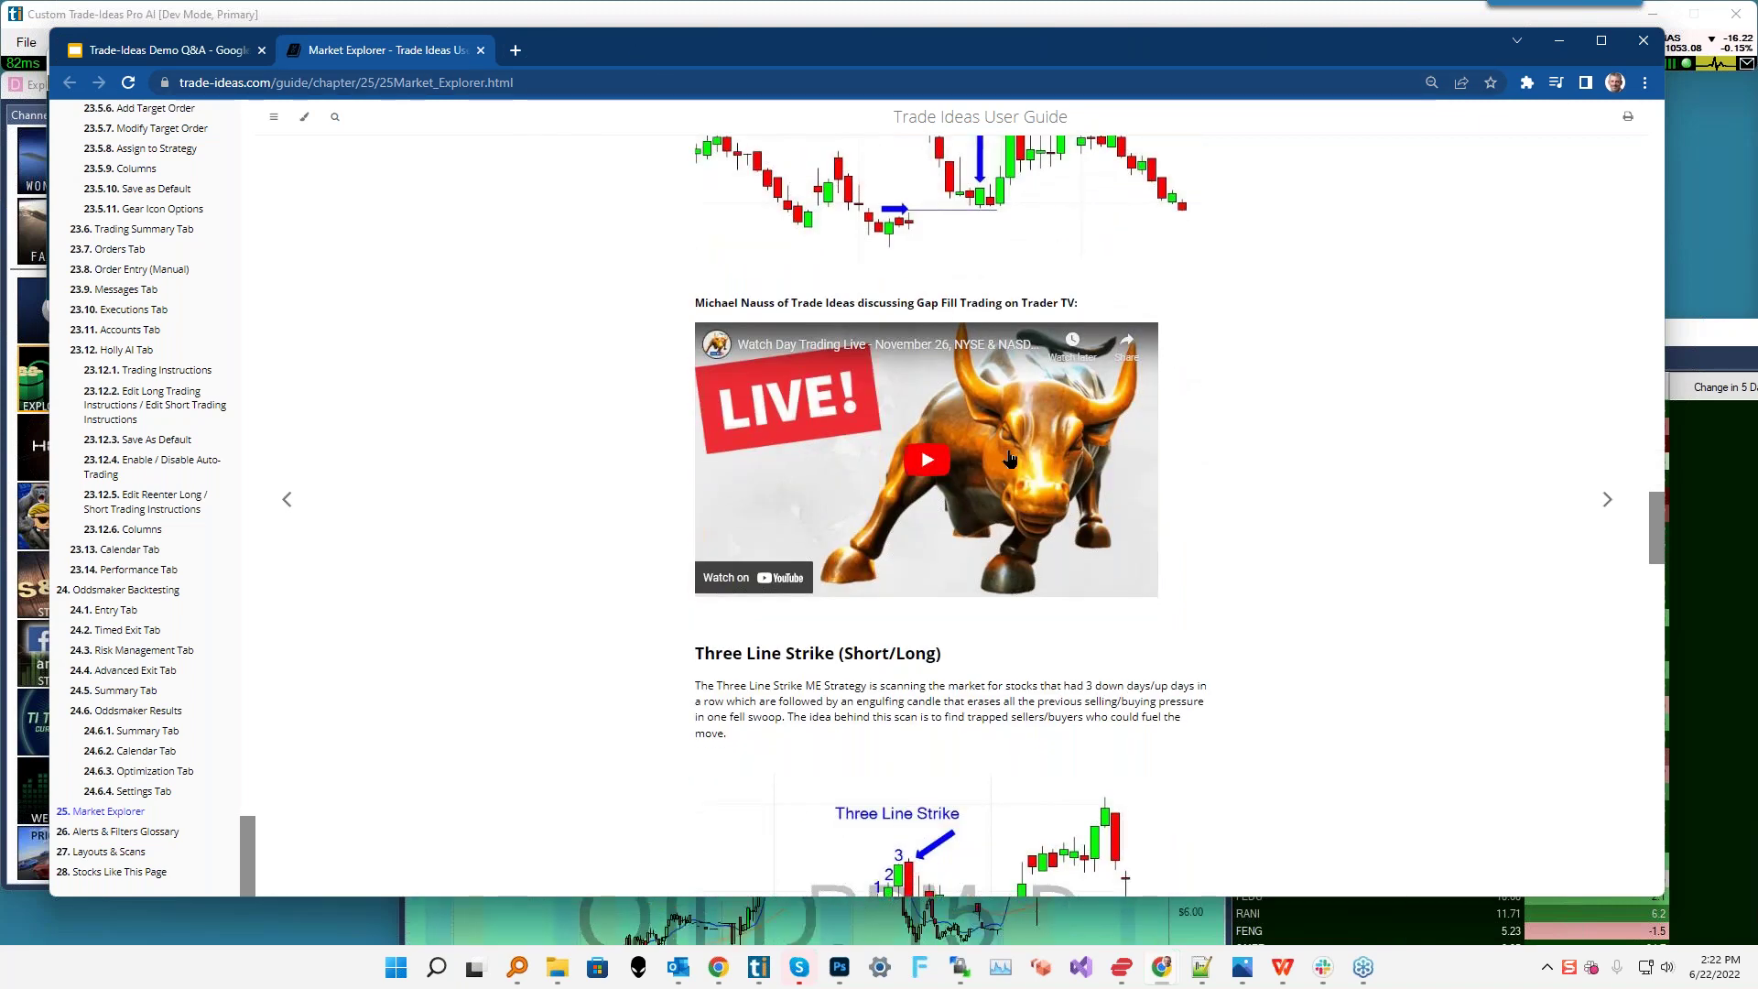
scroll(1043, 509, down, 3)
scroll(1041, 507, down, 3)
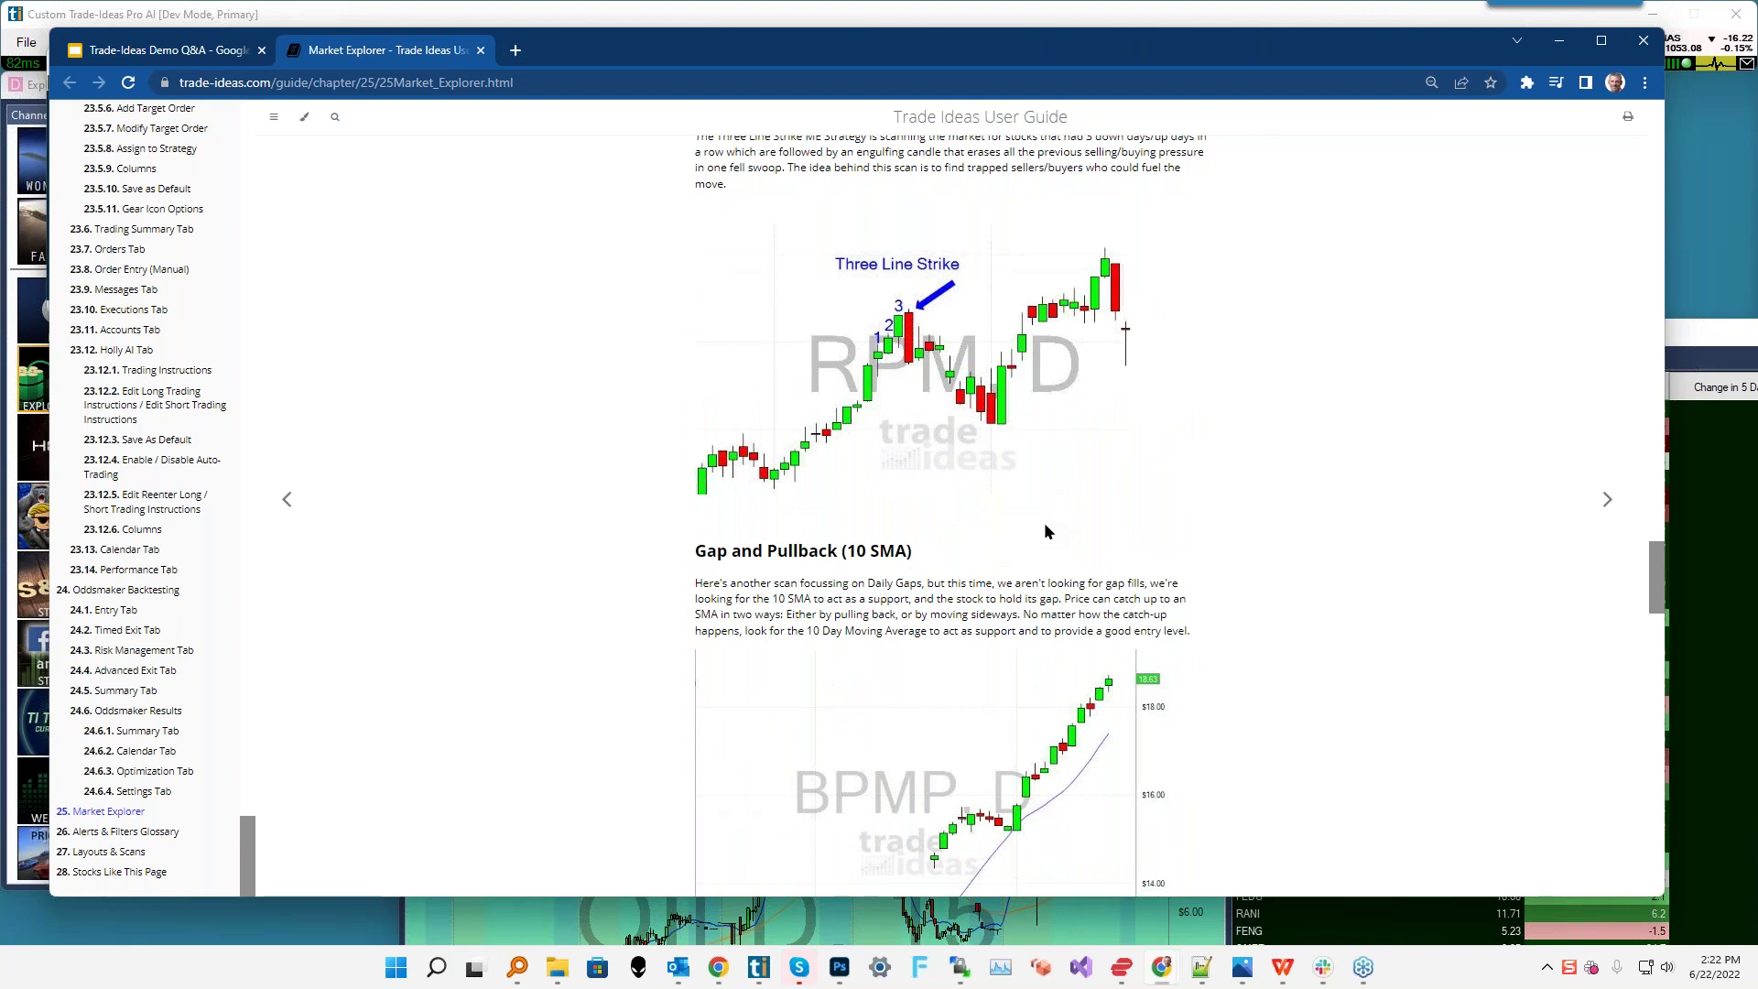
scroll(1049, 539, up, 8)
scroll(1278, 476, up, 8)
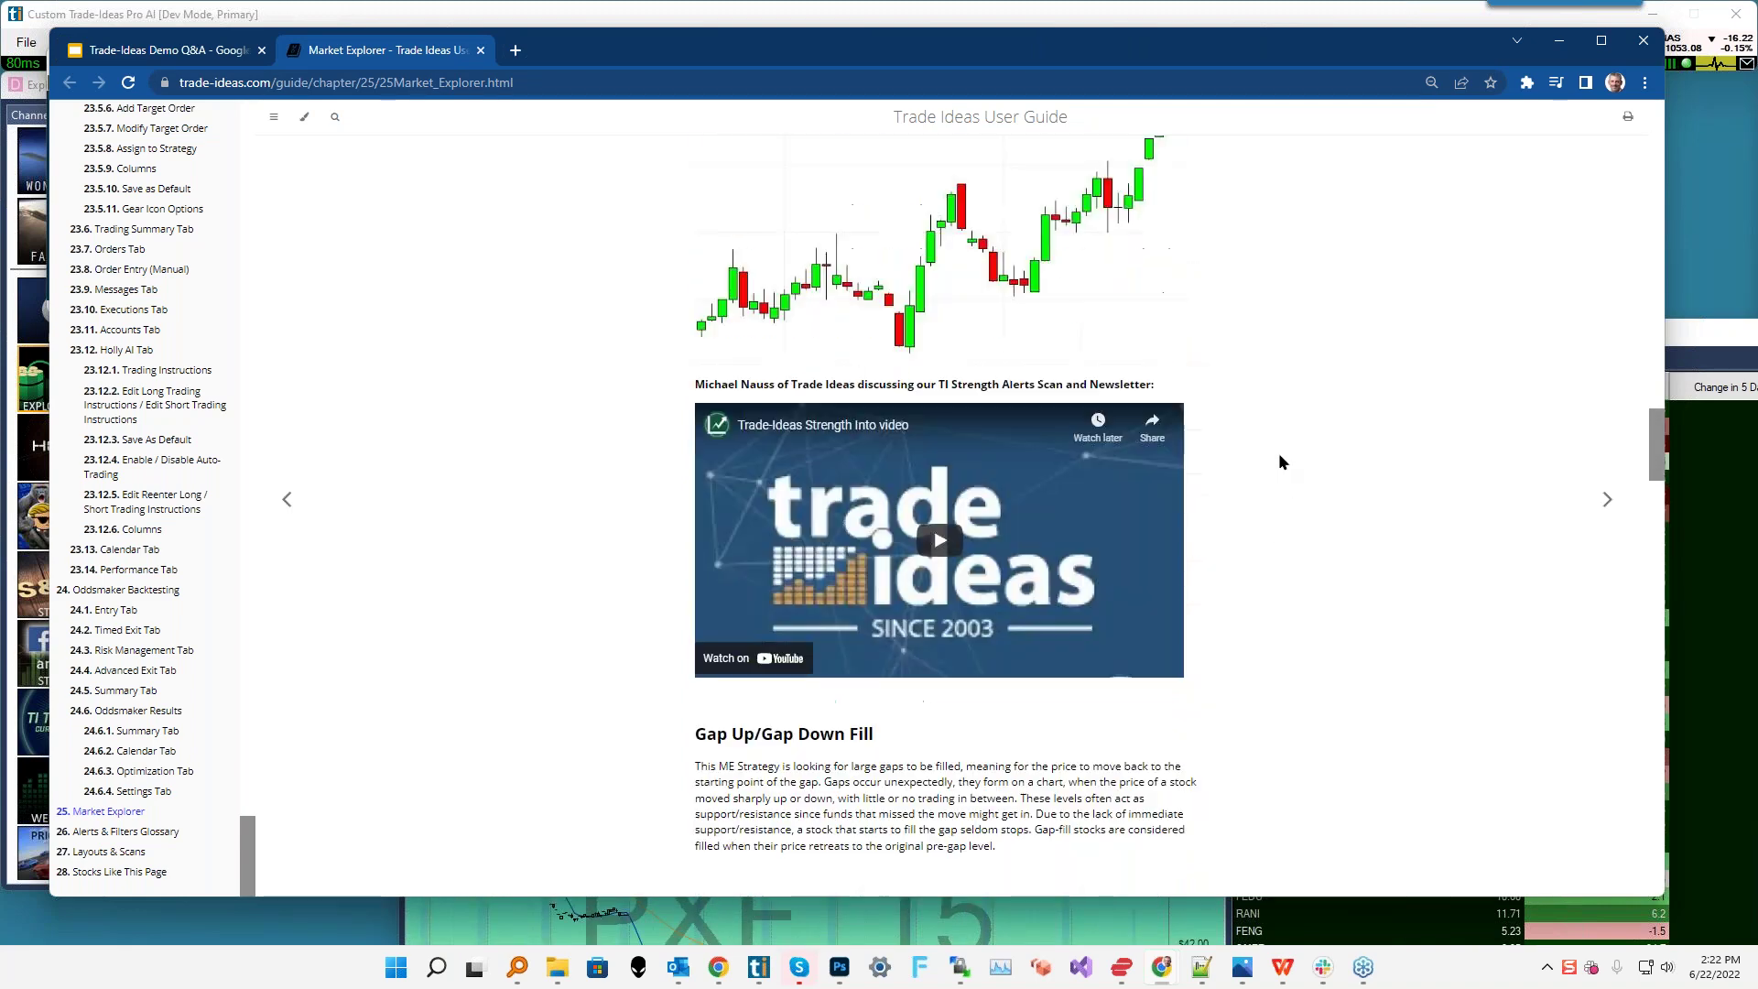
scroll(1276, 460, down, 5)
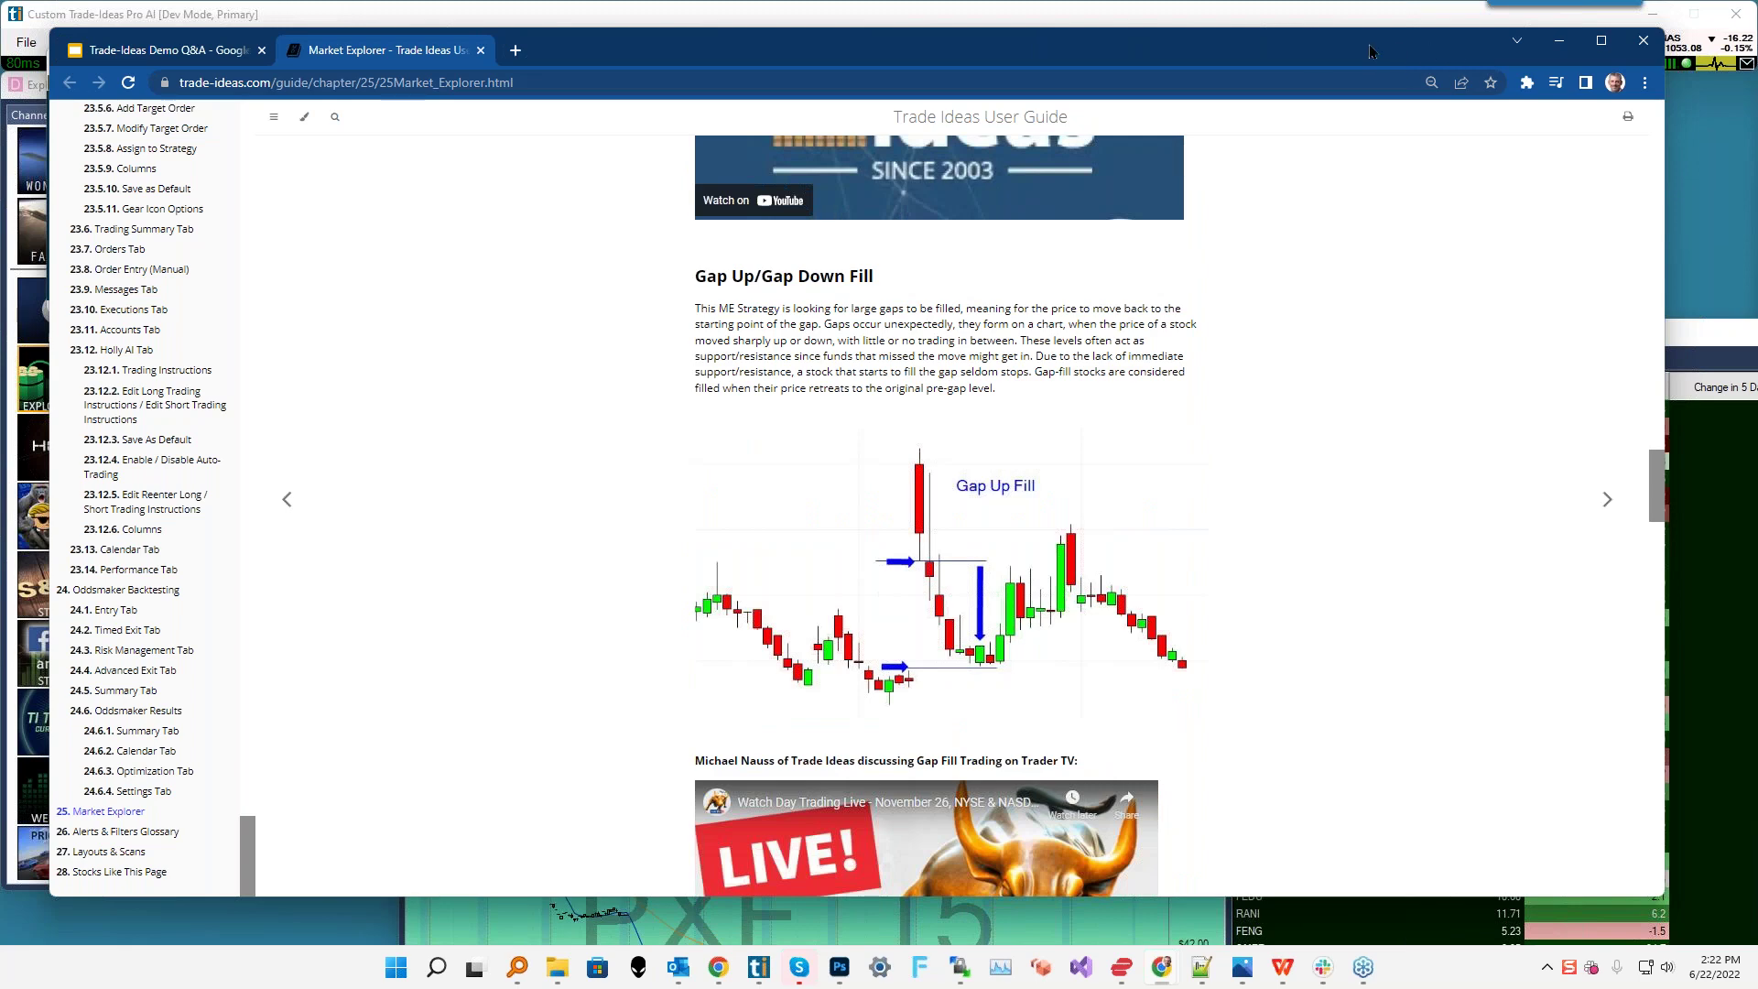
click(1559, 40)
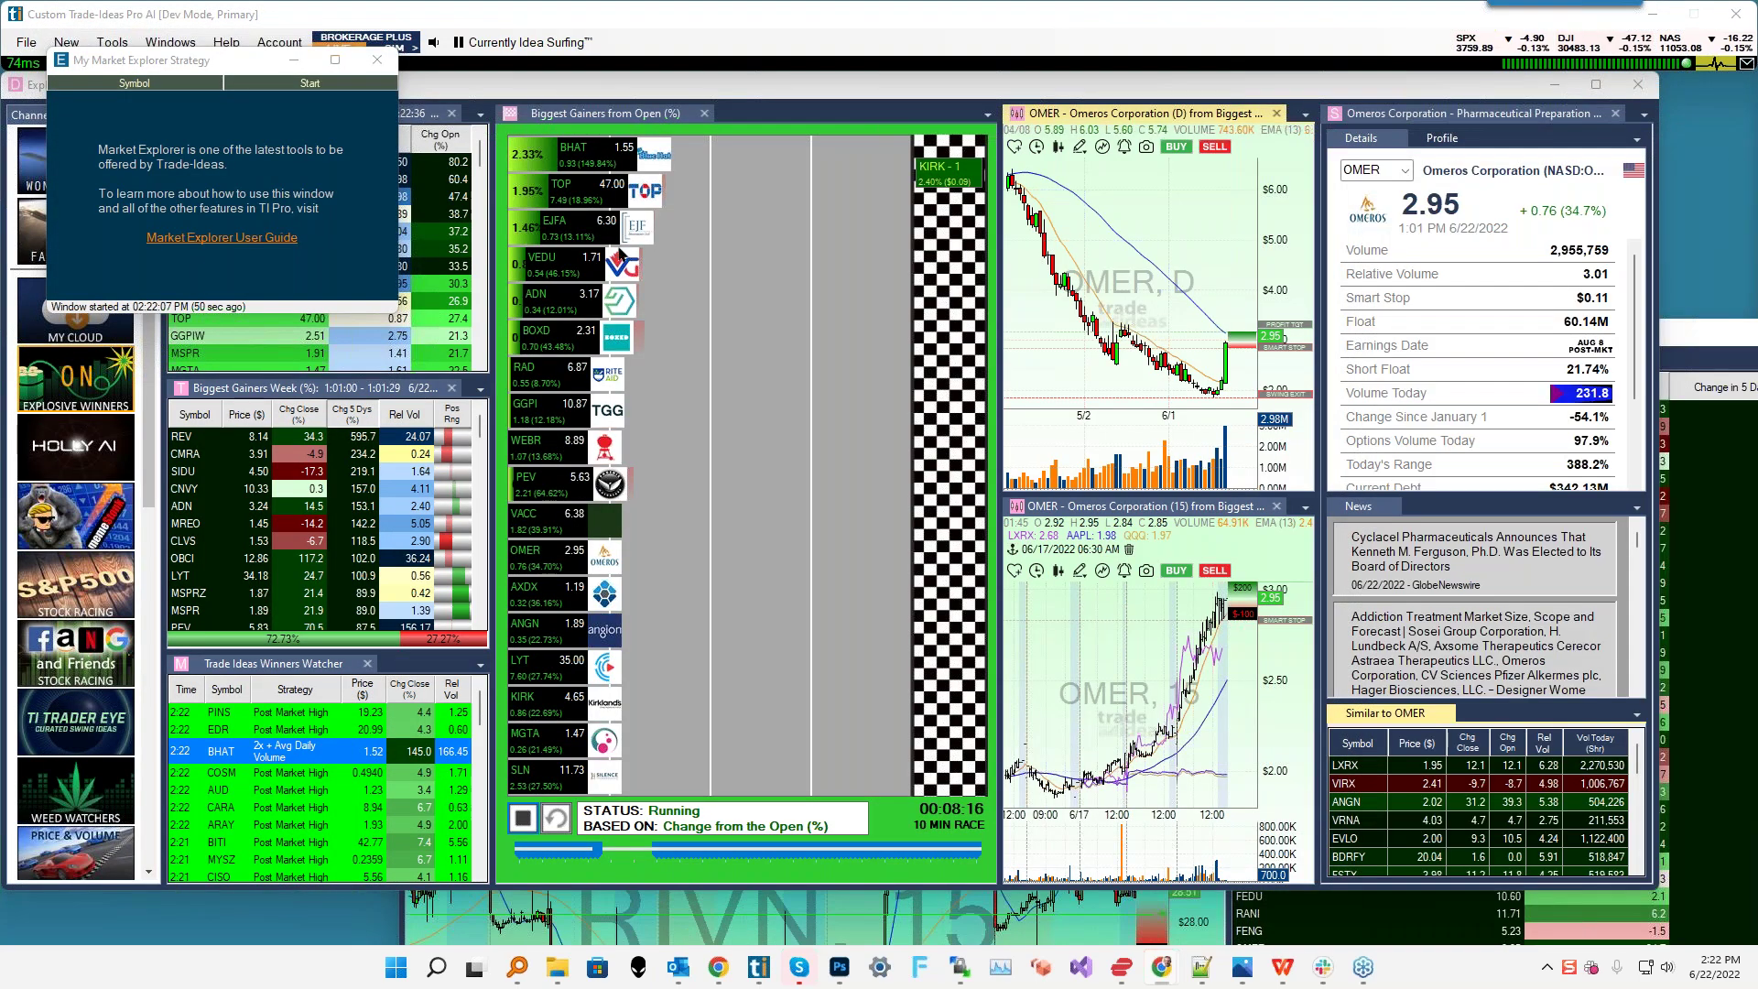
- Load the Gap Up Fill server scan in the Market Explorer window
right_click(245, 132)
mouse_move(269, 145)
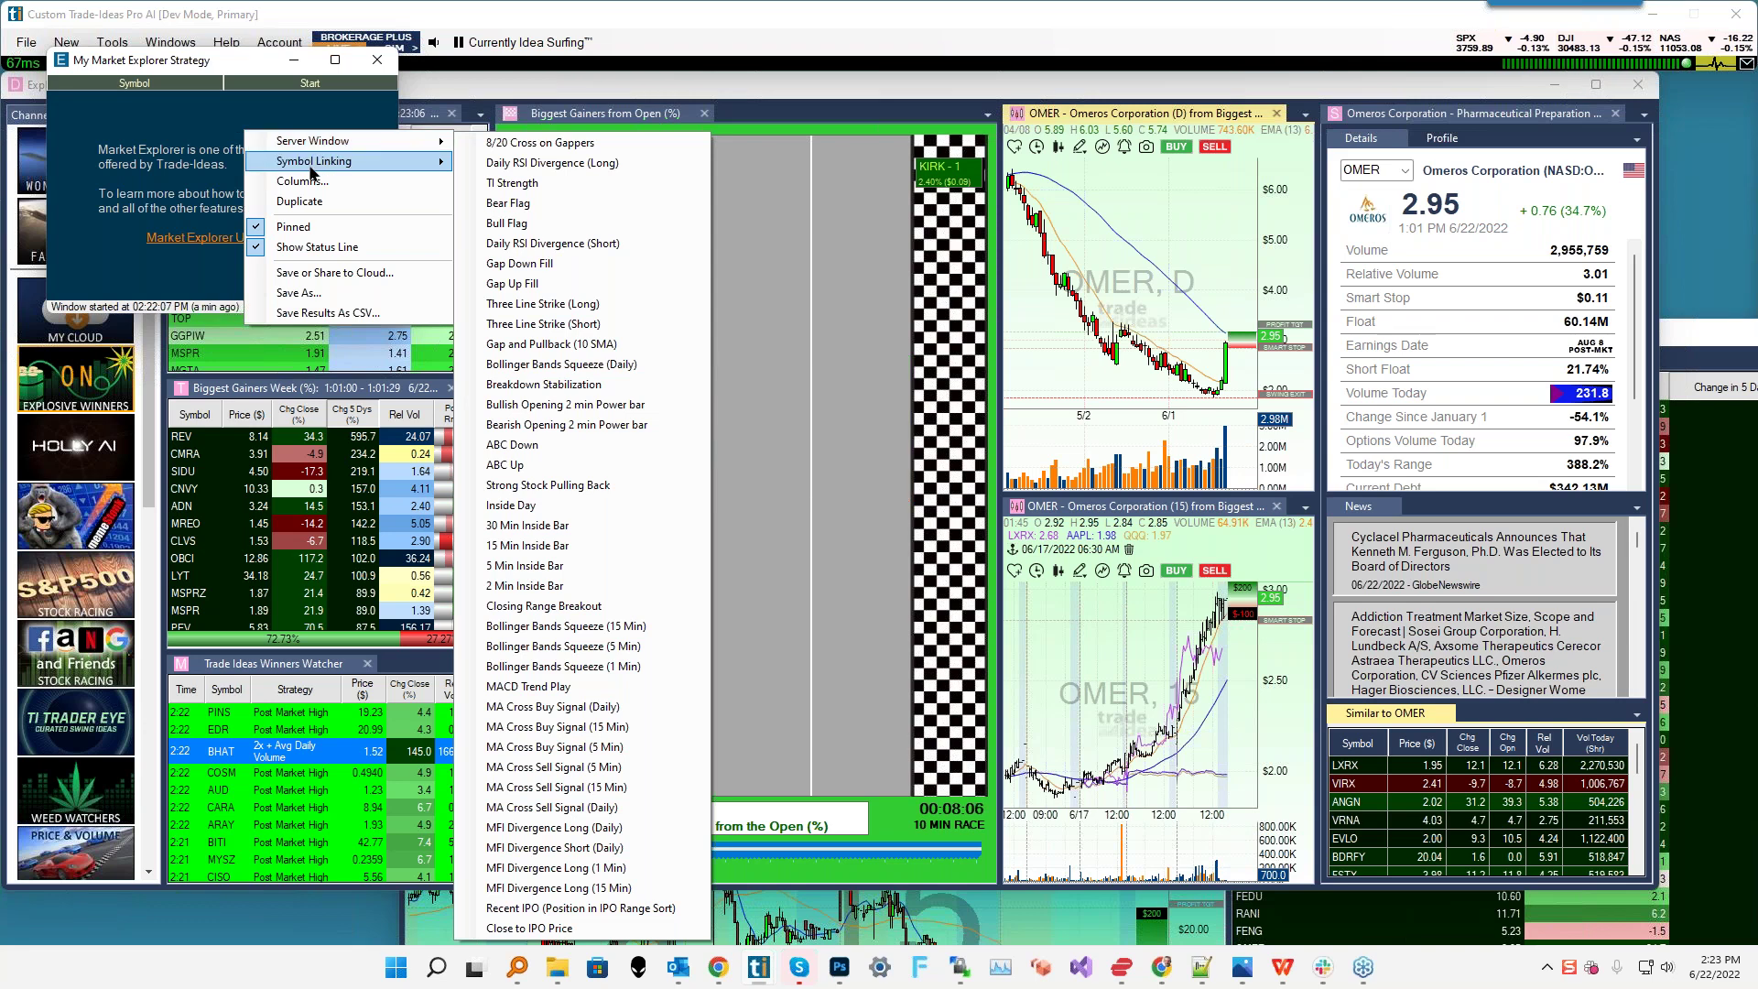
mouse_move(327, 169)
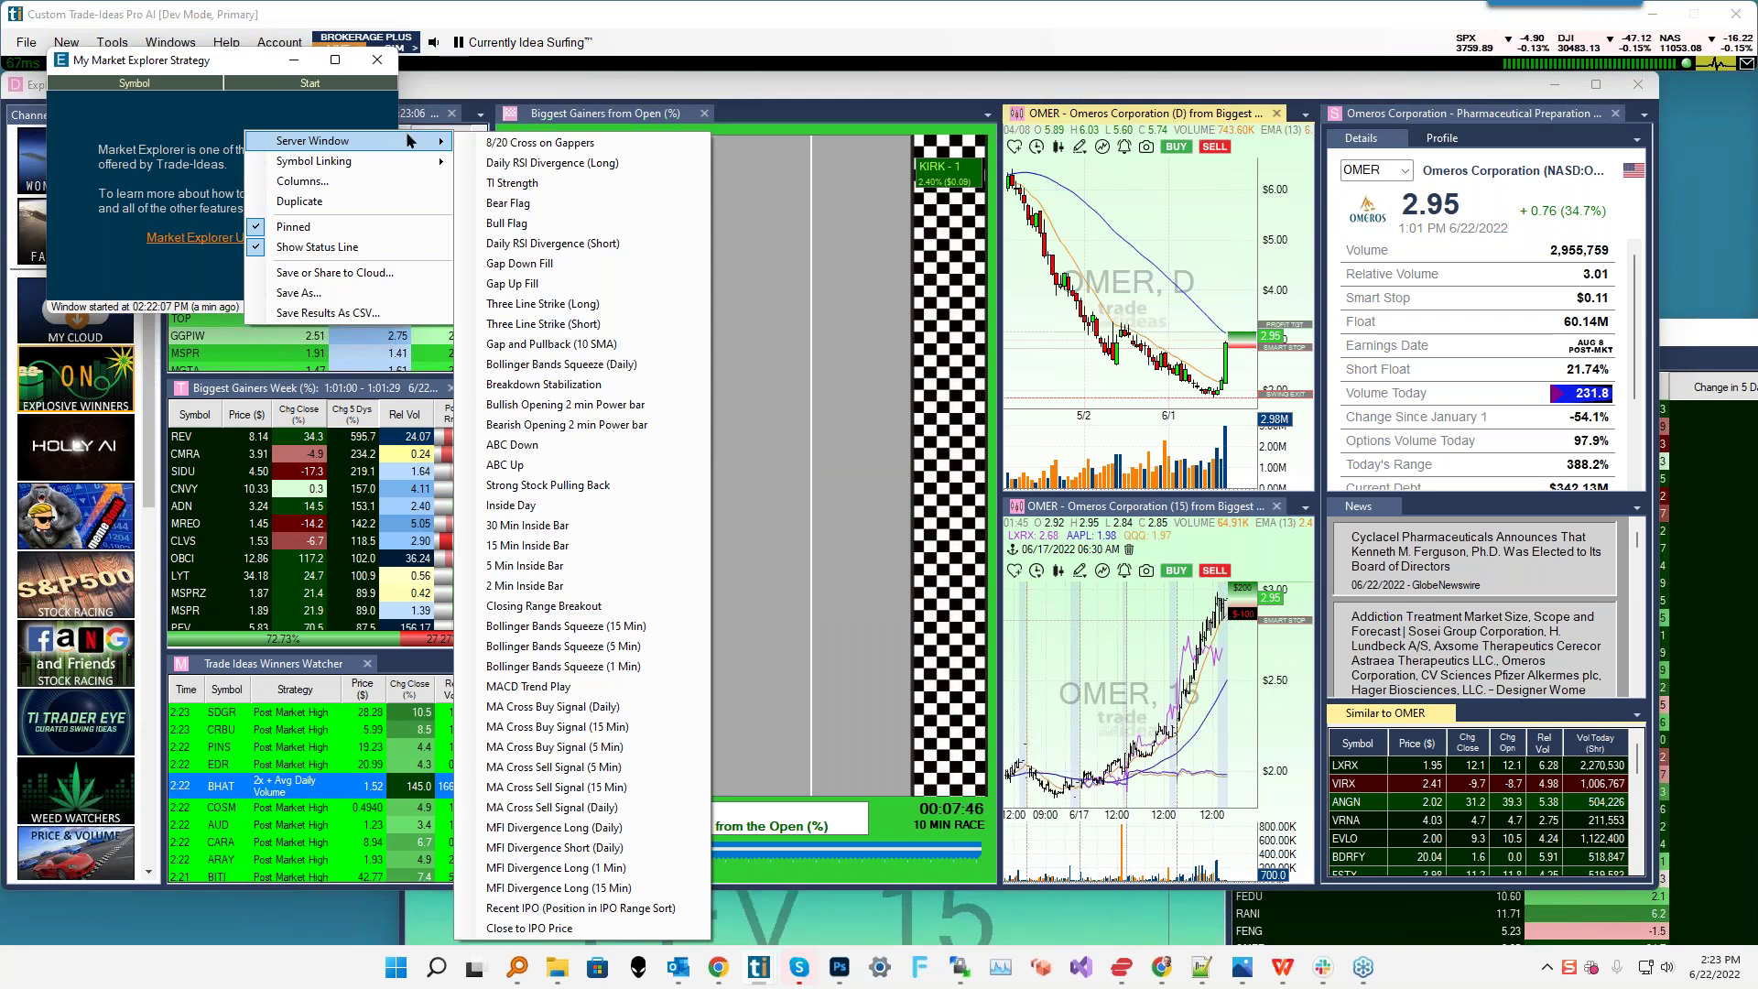
click(524, 285)
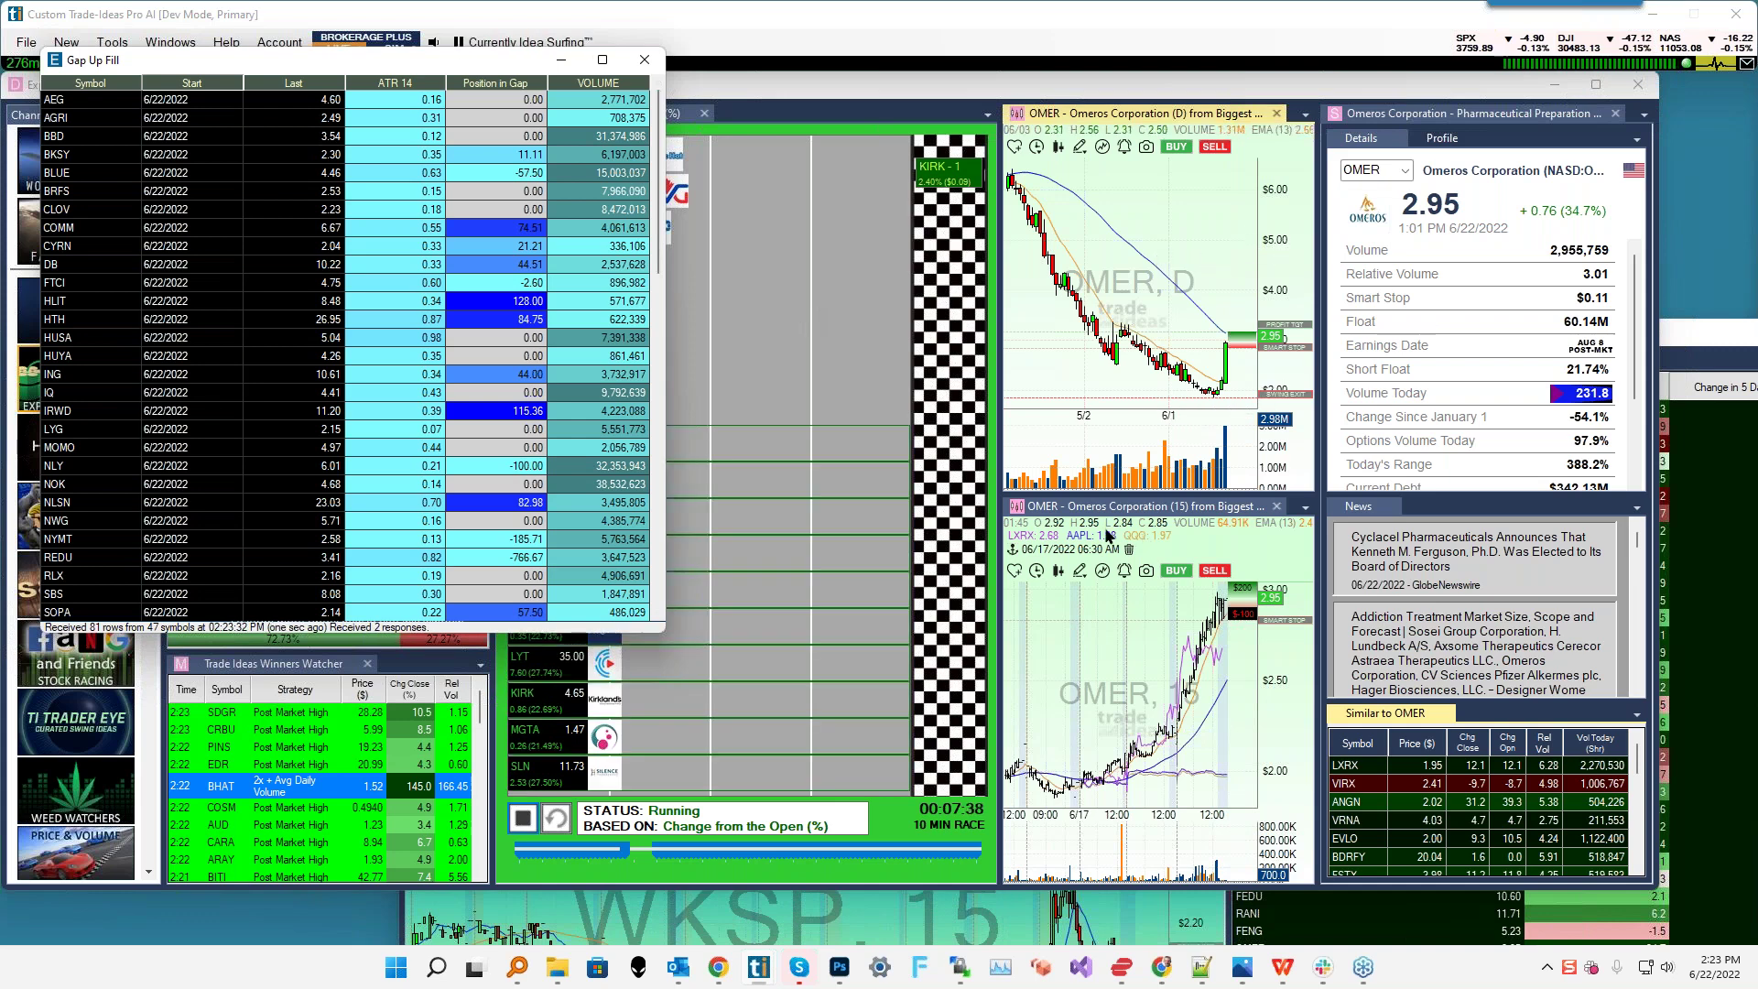
- Float the 15-minute OMER chart beside the Gap Up Fill window and turn off its LXRX, QQQ and AAPL comparisons
drag(1266, 522, 925, 197)
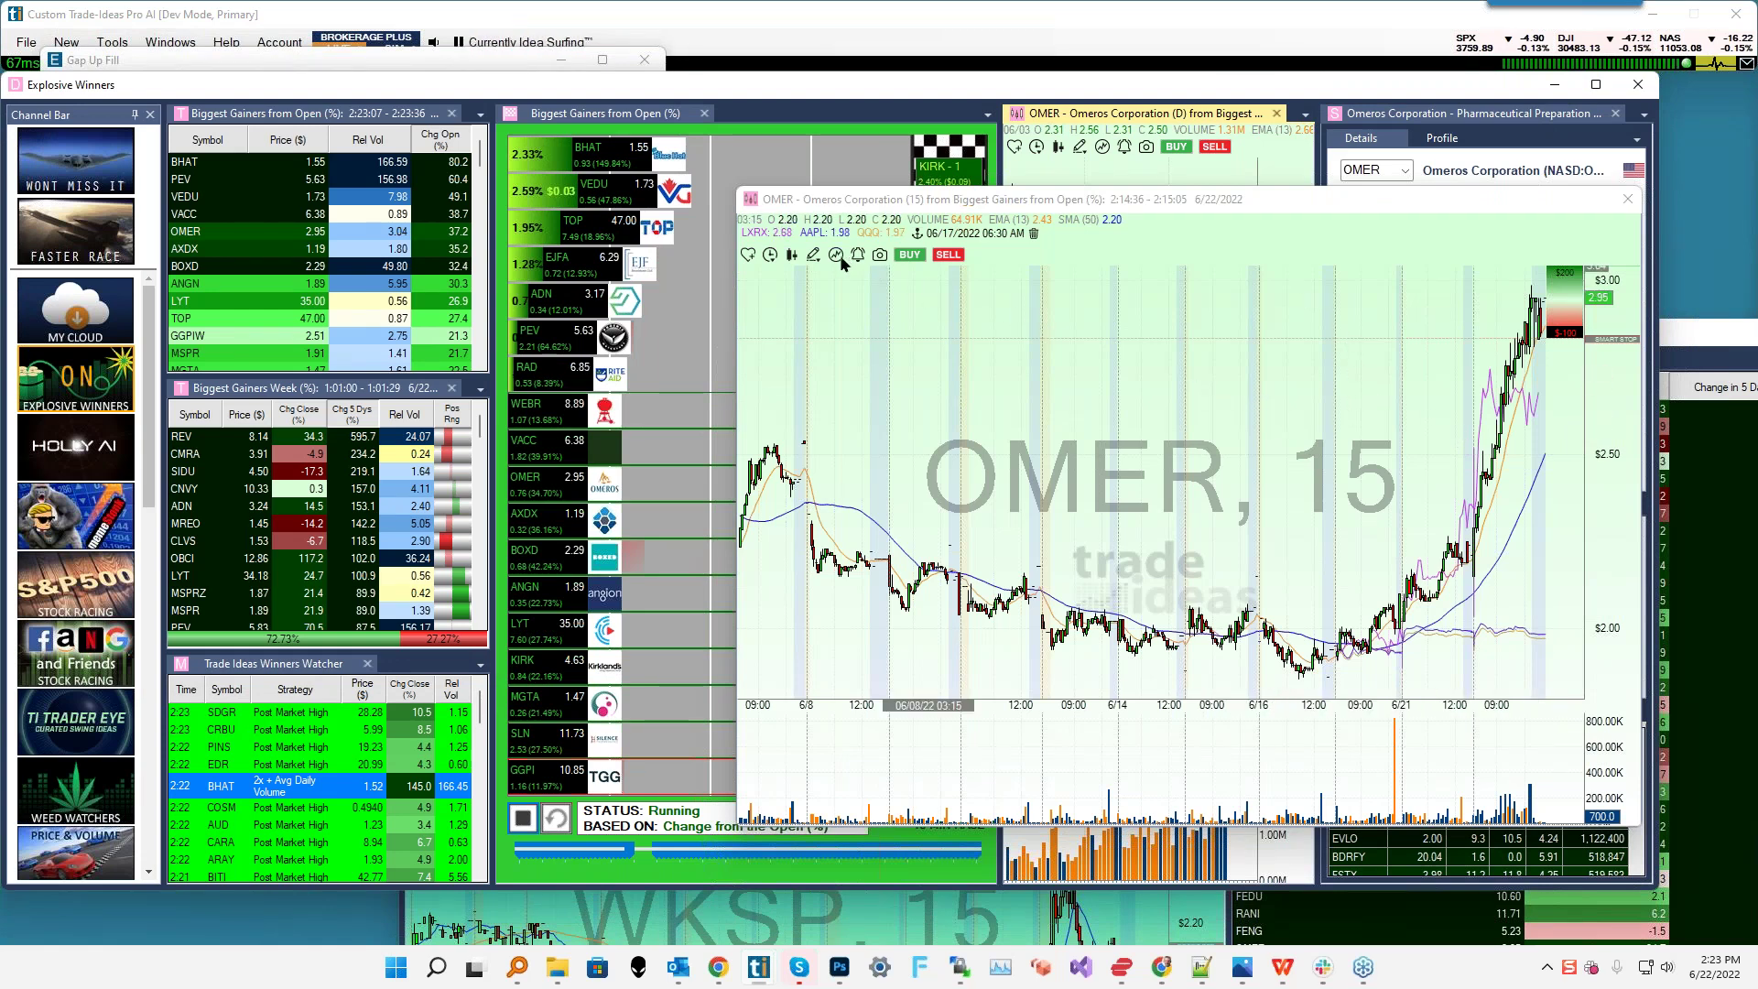
right_click(991, 387)
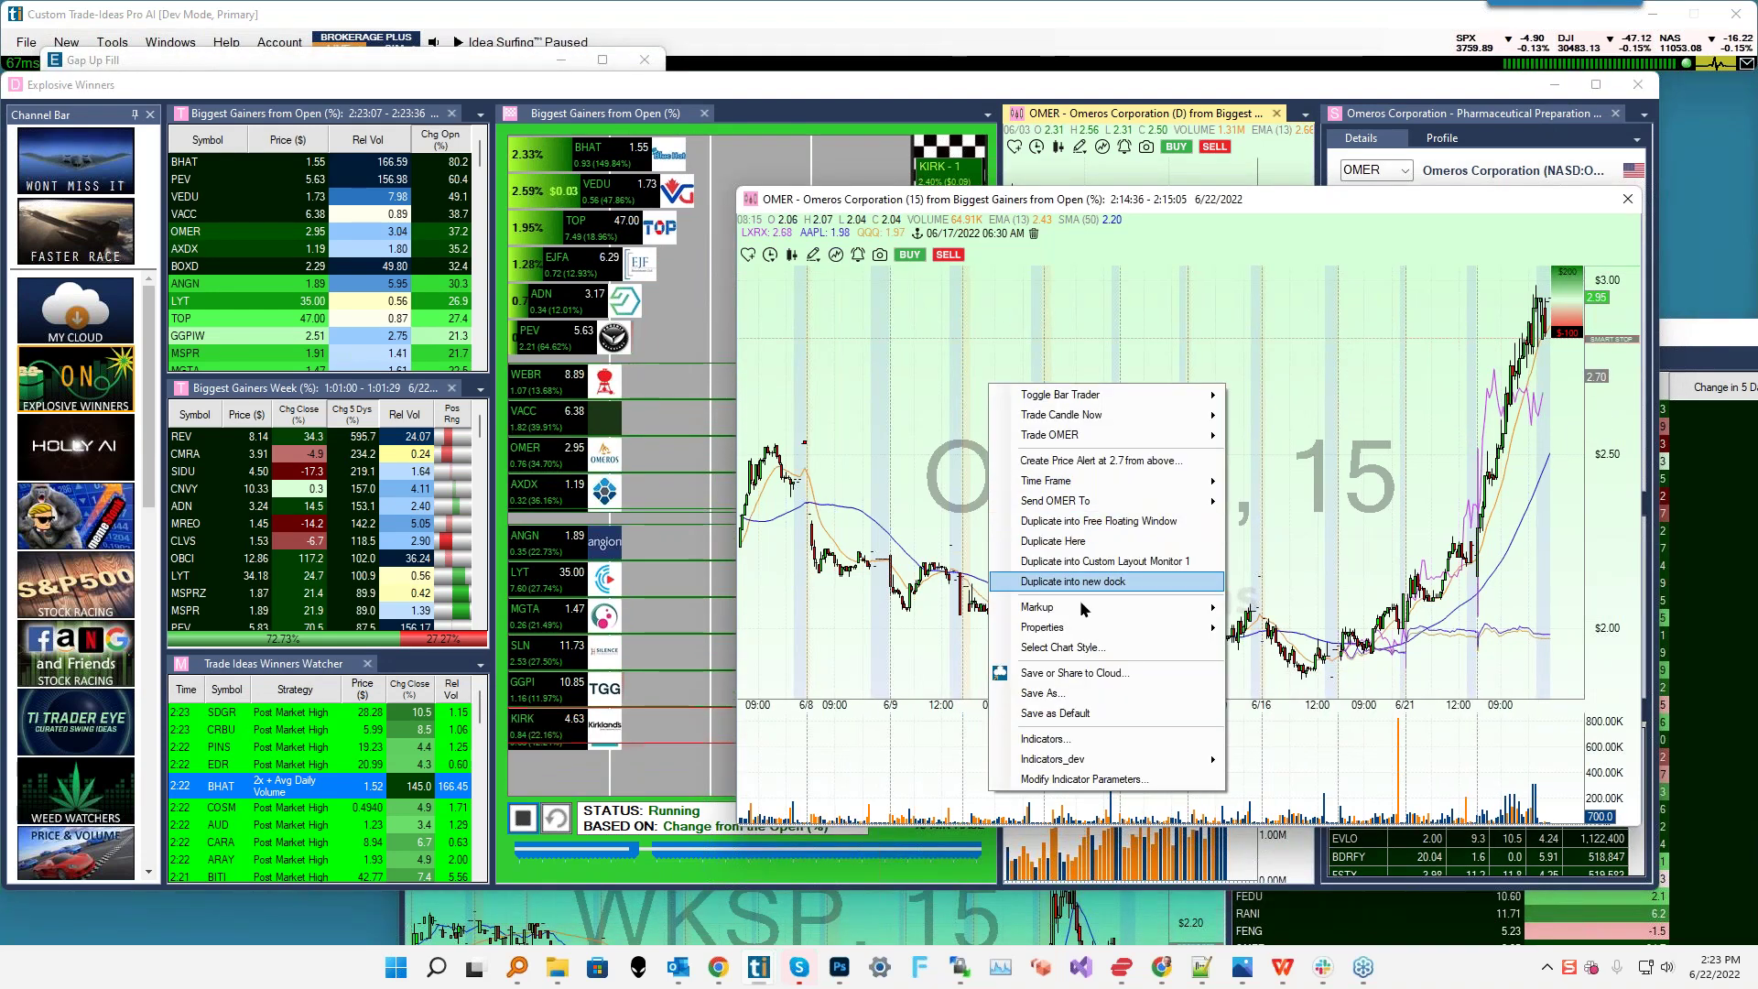
click(1081, 650)
click(1067, 422)
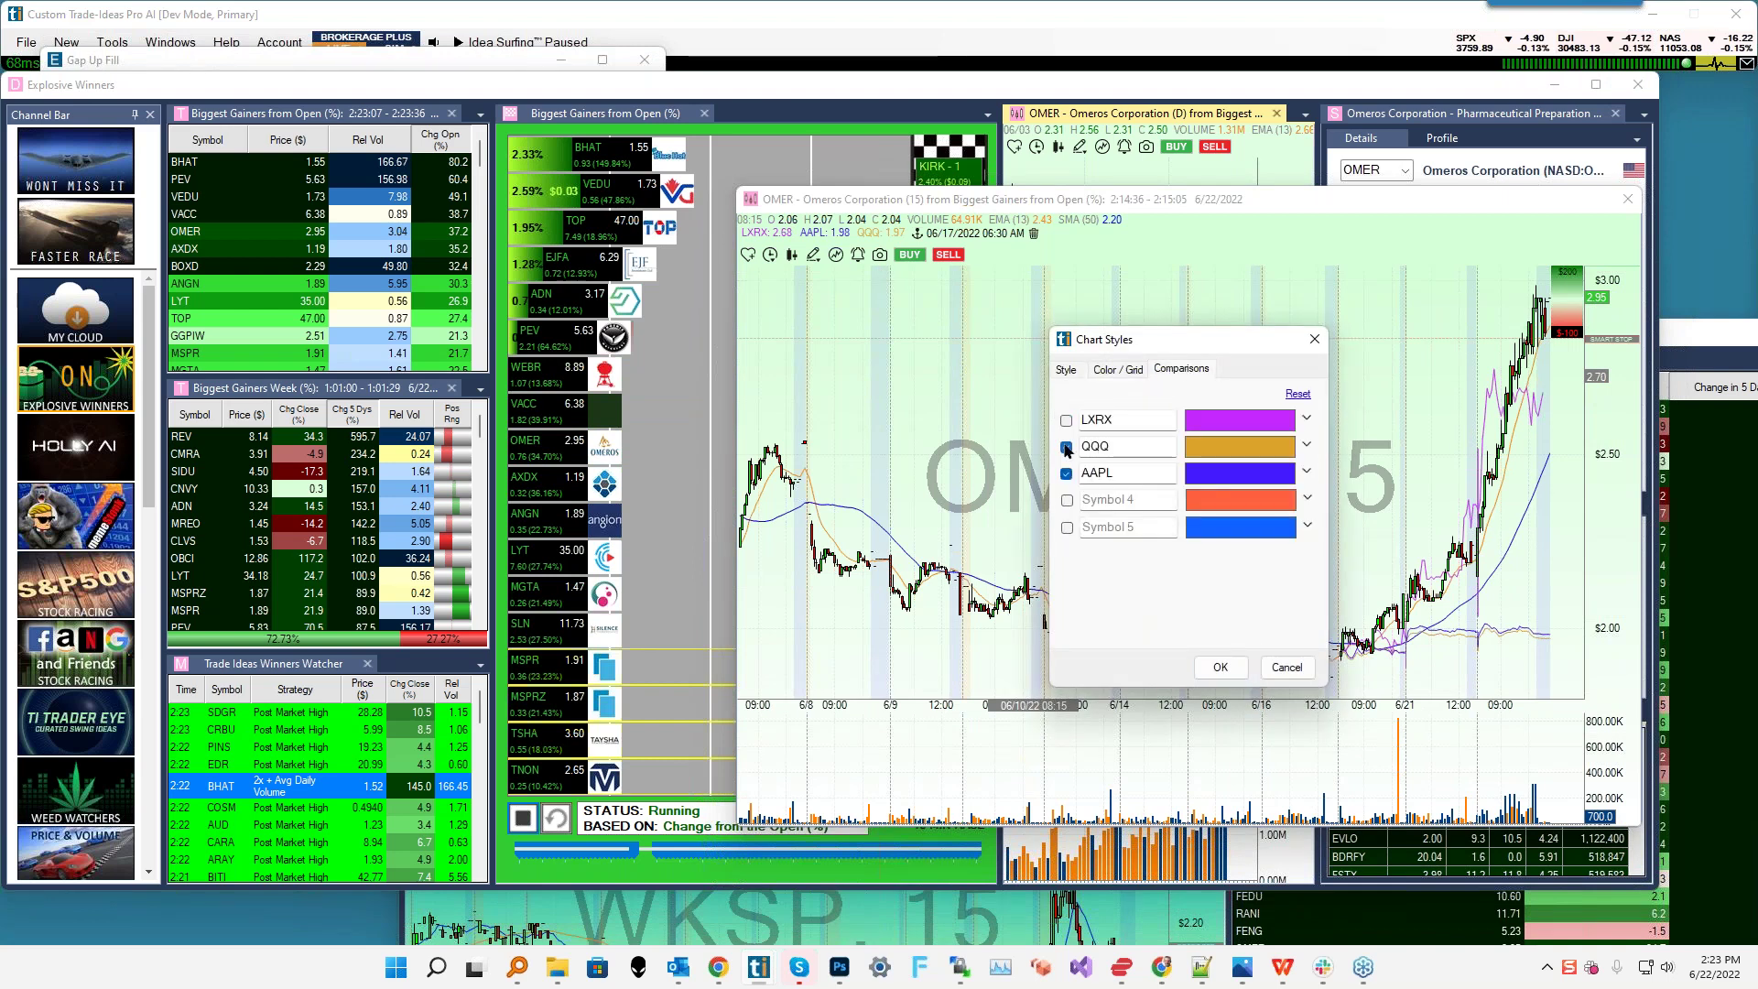
click(1221, 667)
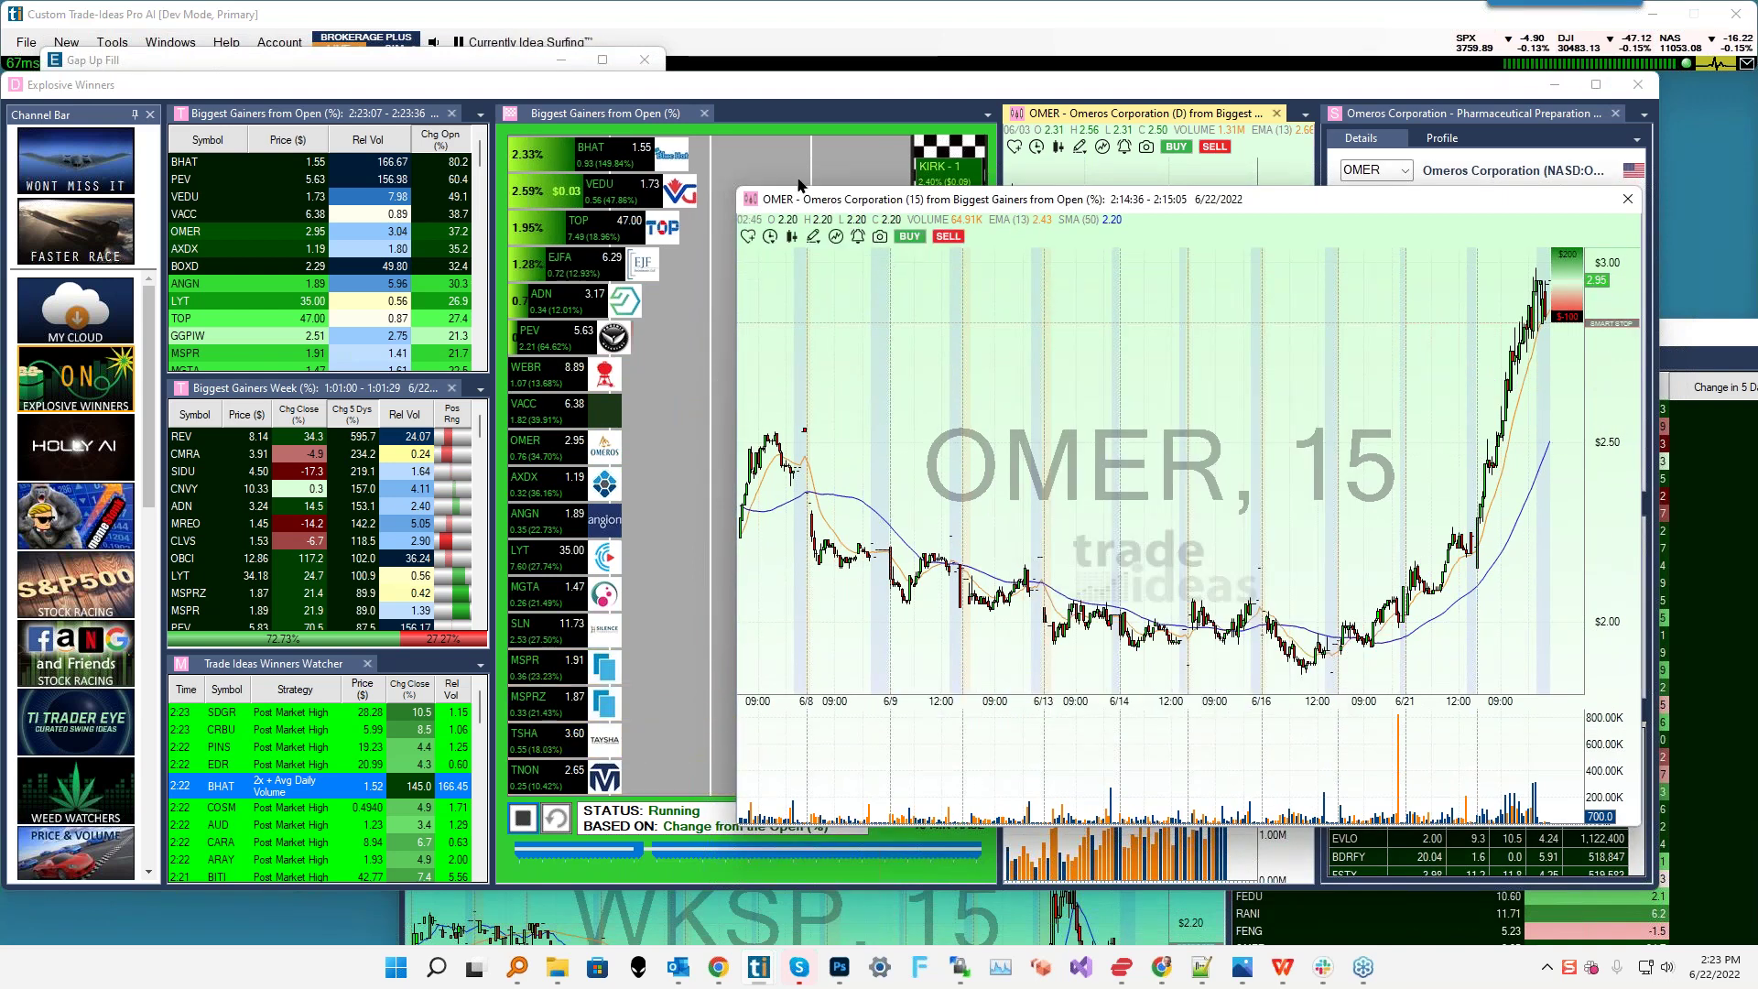
drag(941, 193, 885, 237)
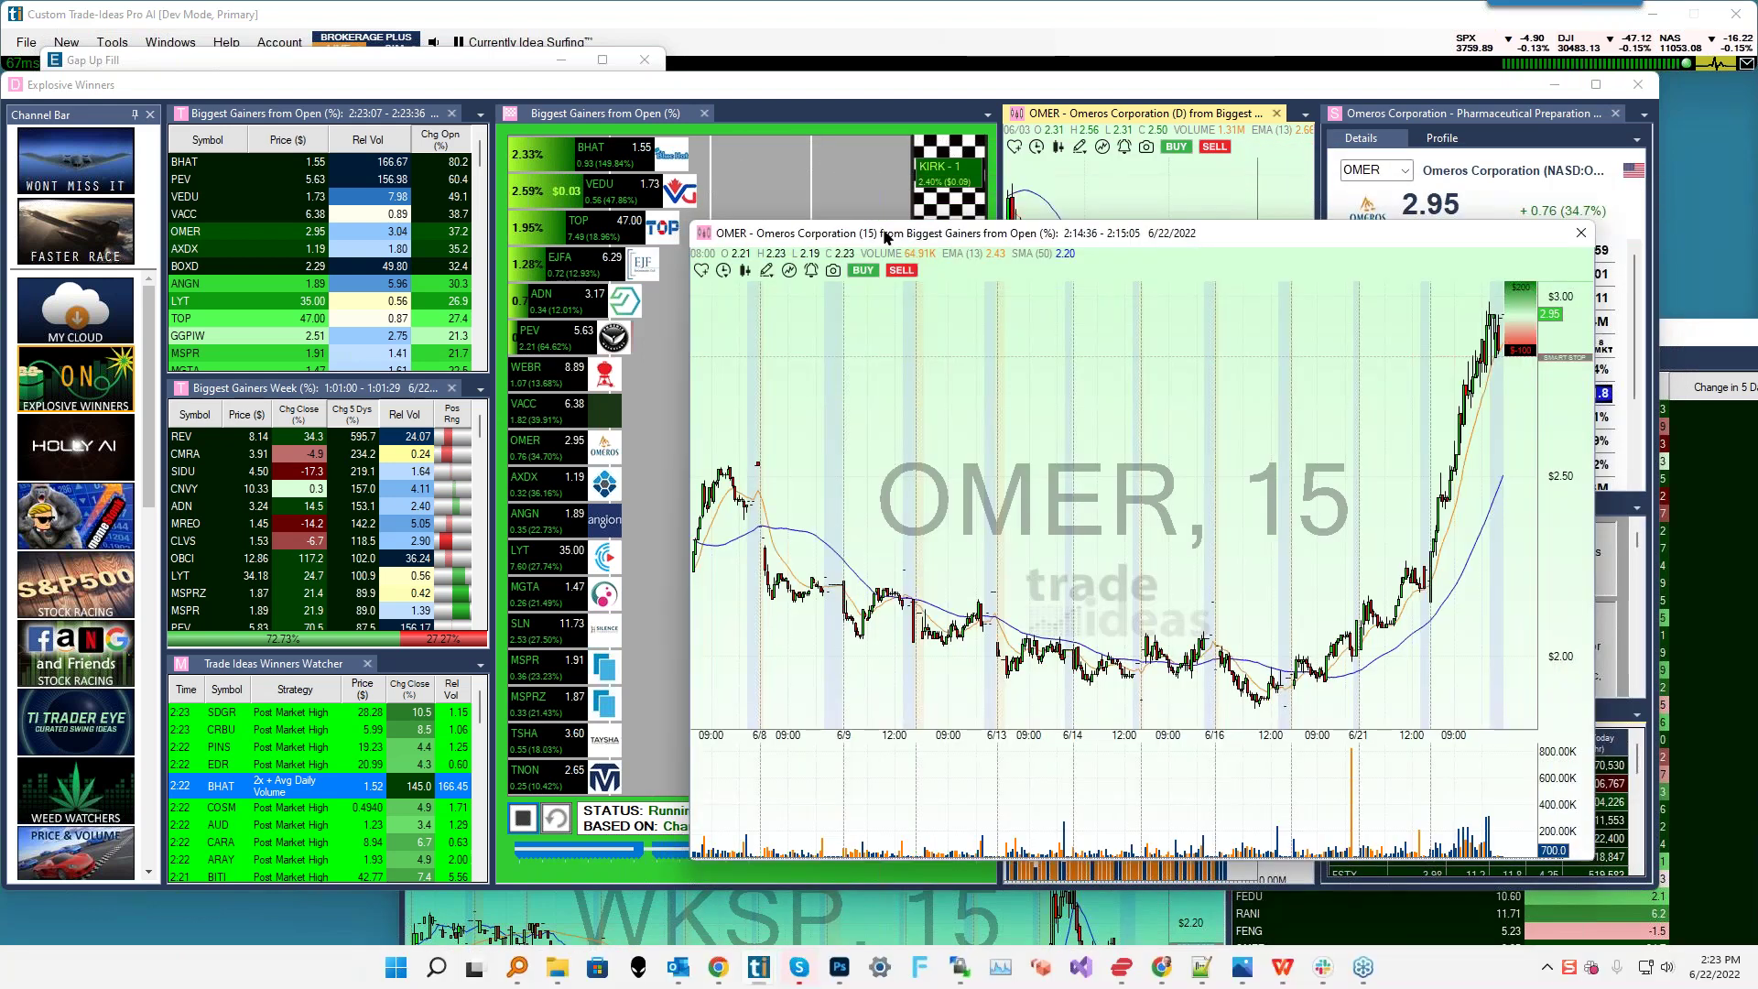
- Load AEG from the Gap Up Fill scan into the linked 15-minute chart and examine its 6/22 gap
click(243, 62)
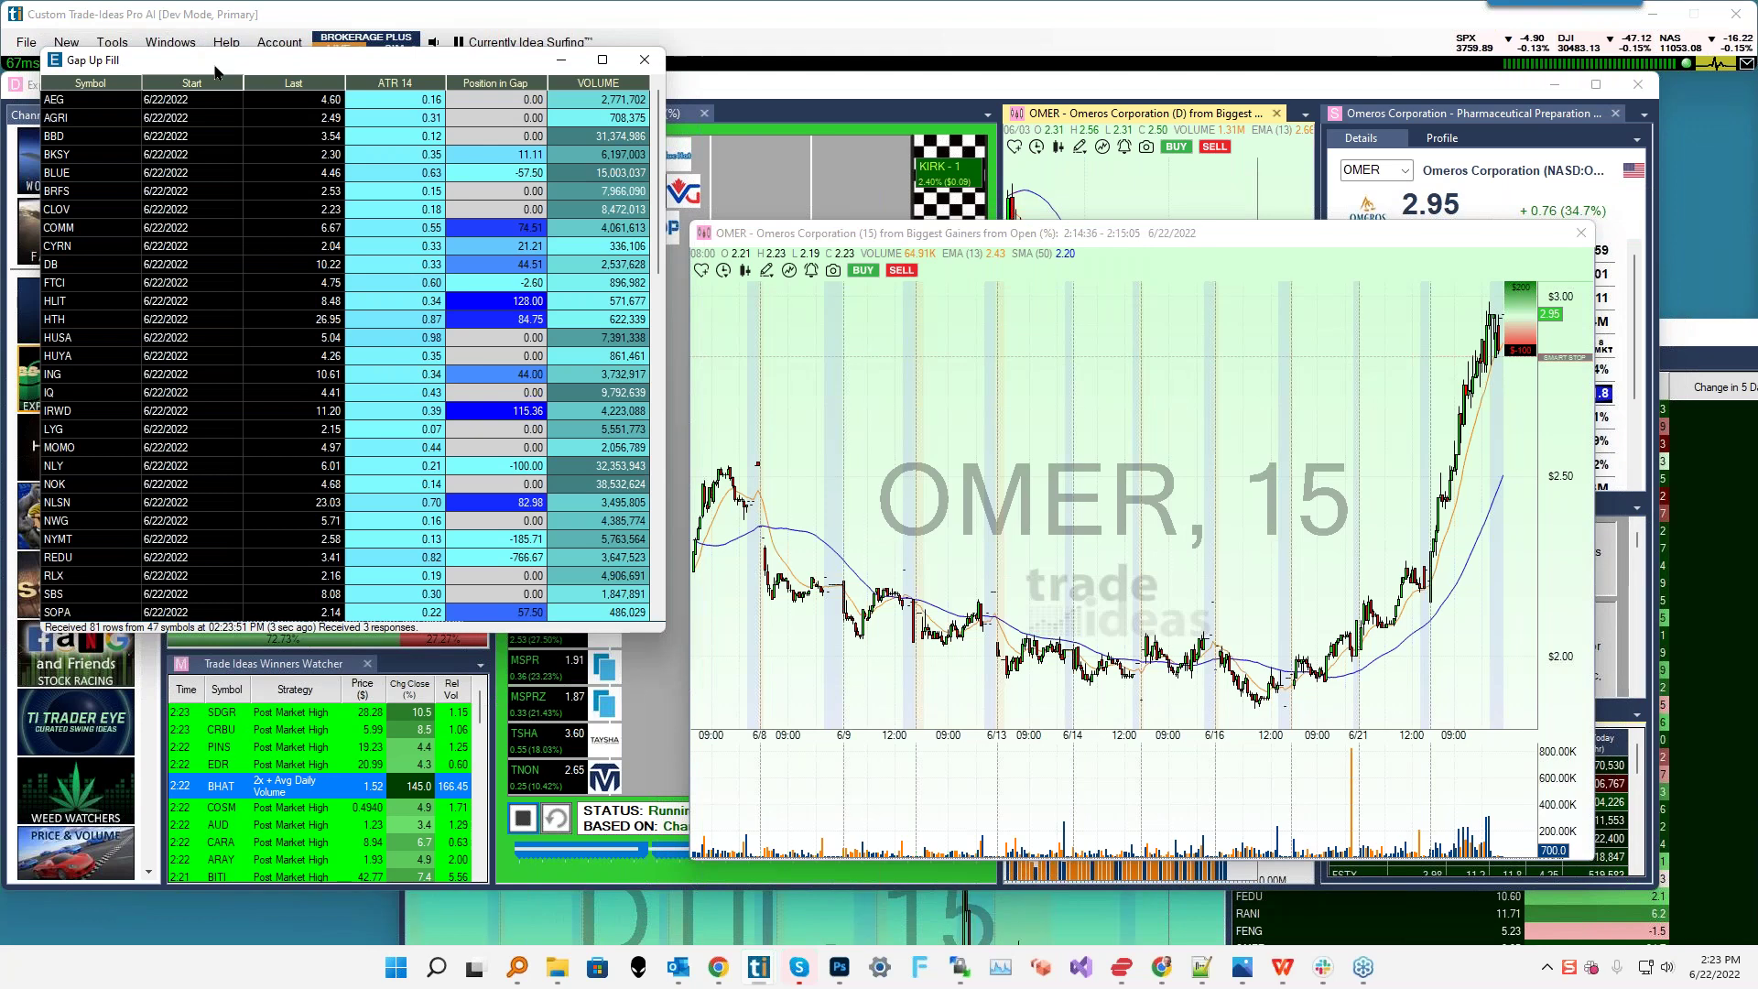
click(124, 62)
click(124, 62)
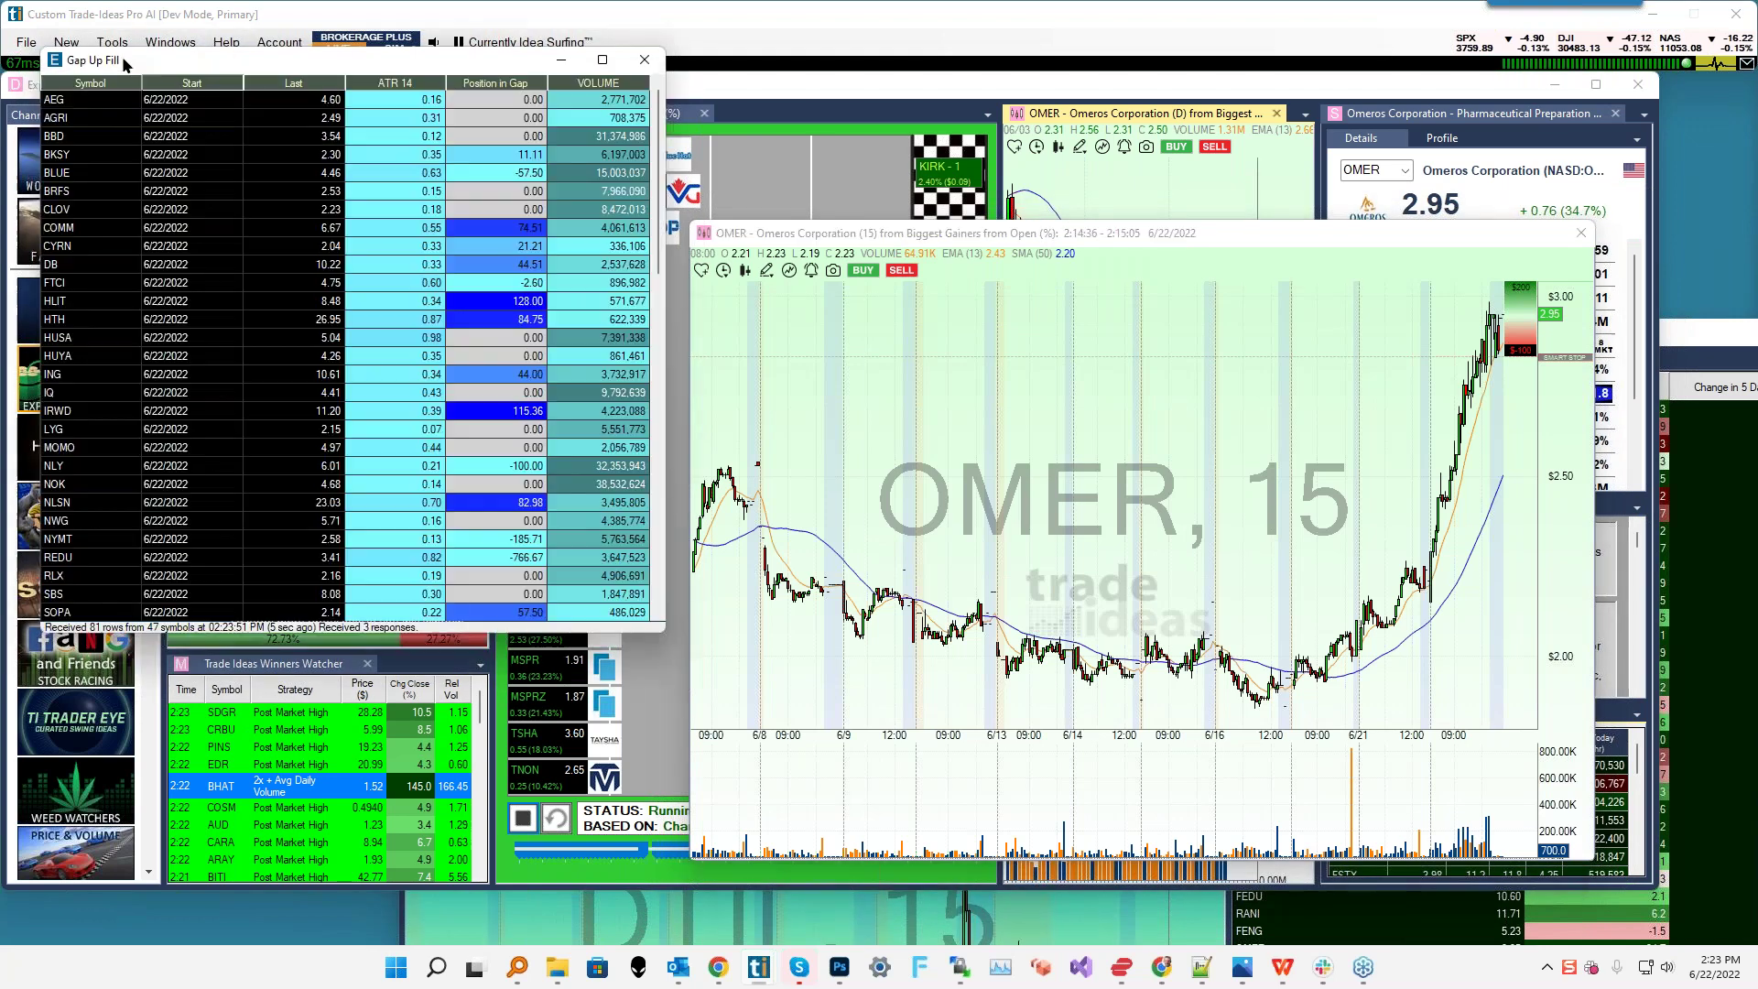
click(59, 101)
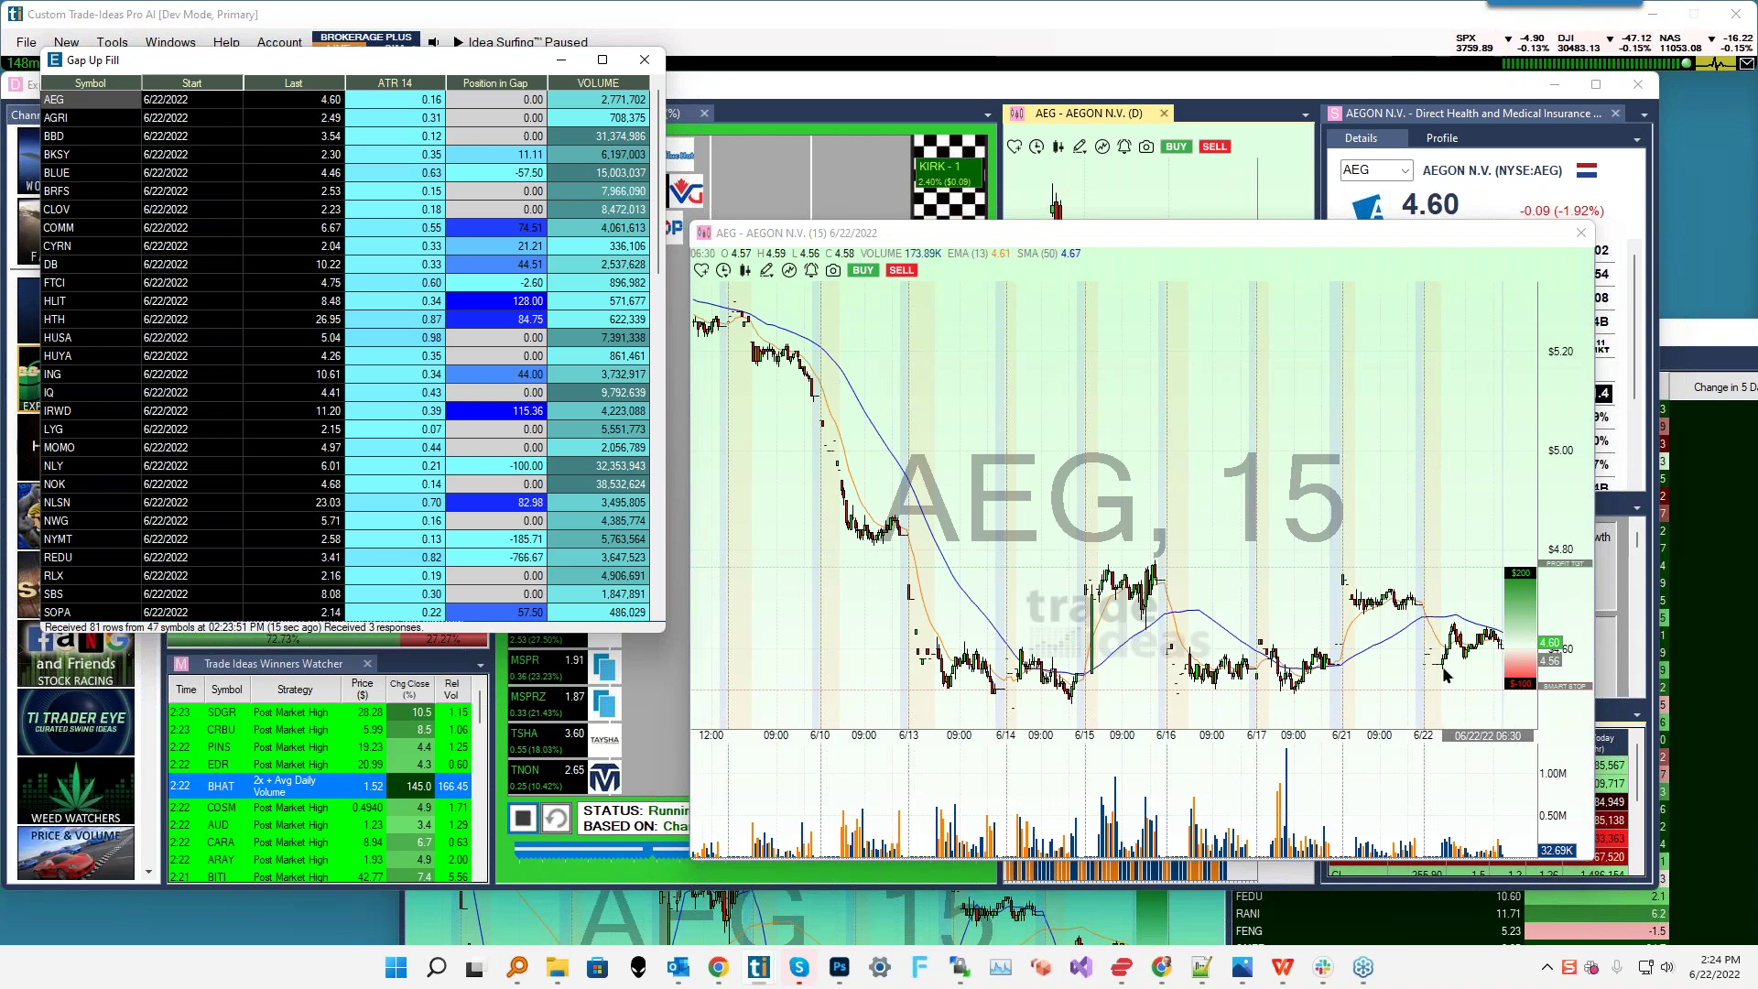
mouse_move(1433, 666)
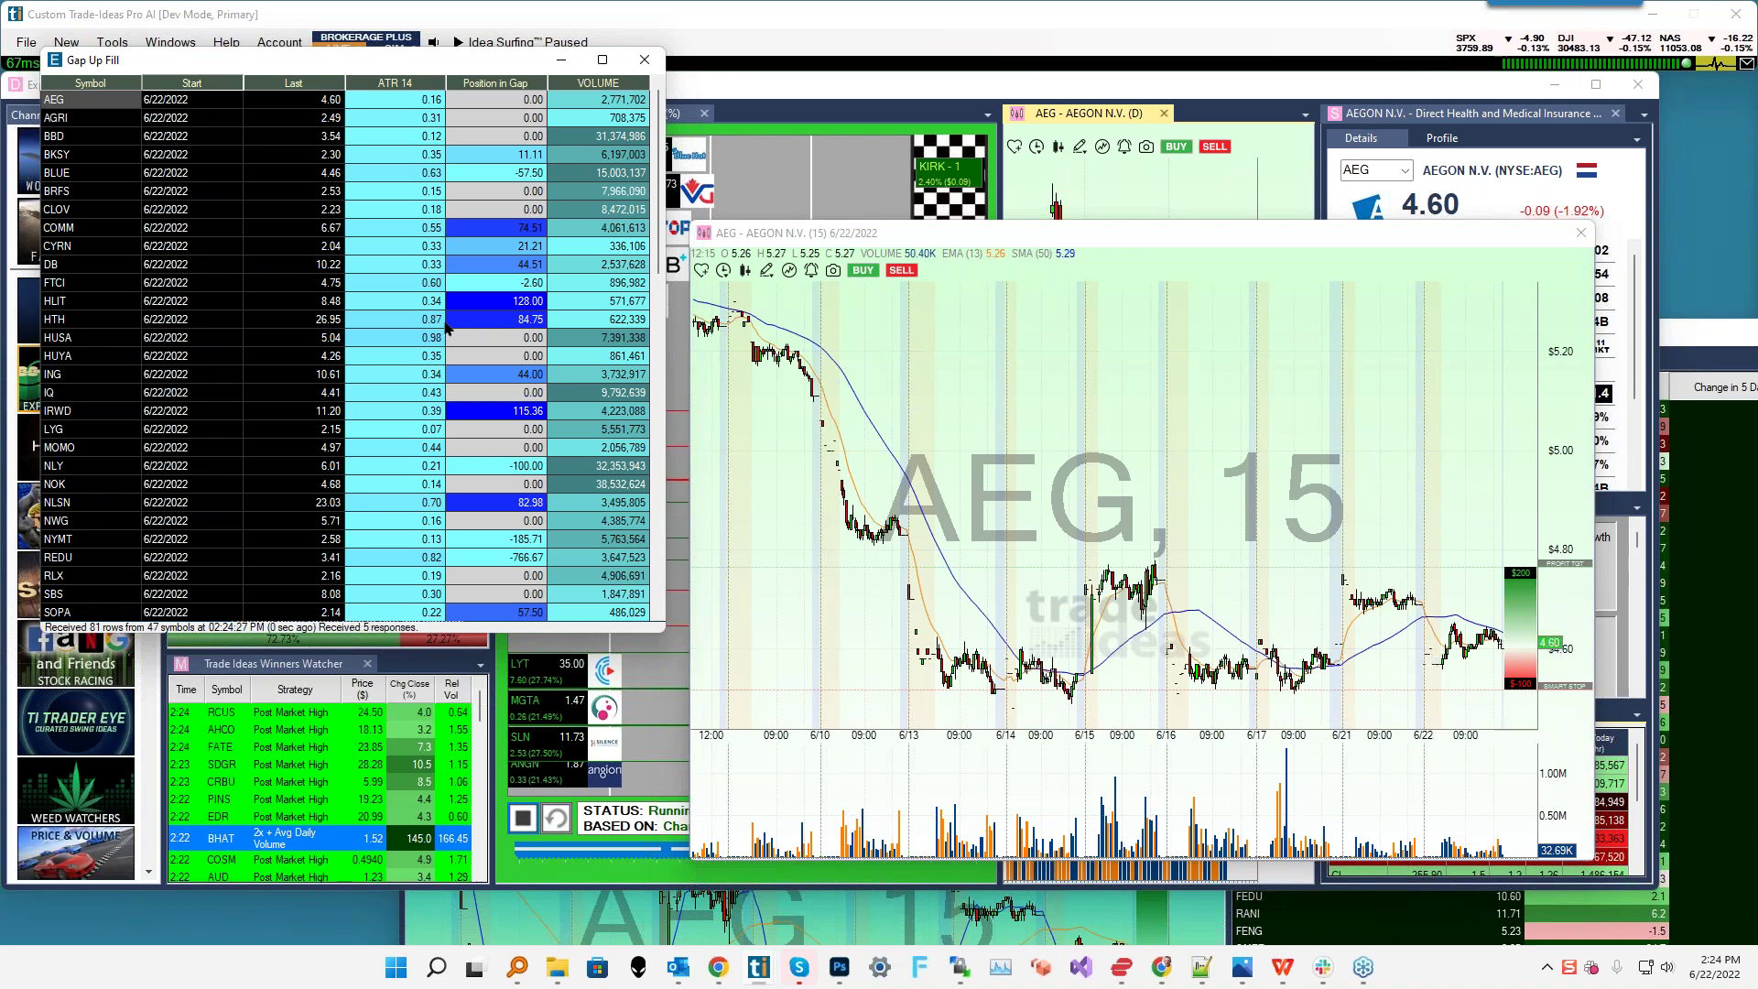
- Load the 15 Min Inside Bar server scan in the Gap Up Fill window and look through its 6:45 AM results
right_click(304, 156)
mouse_move(364, 197)
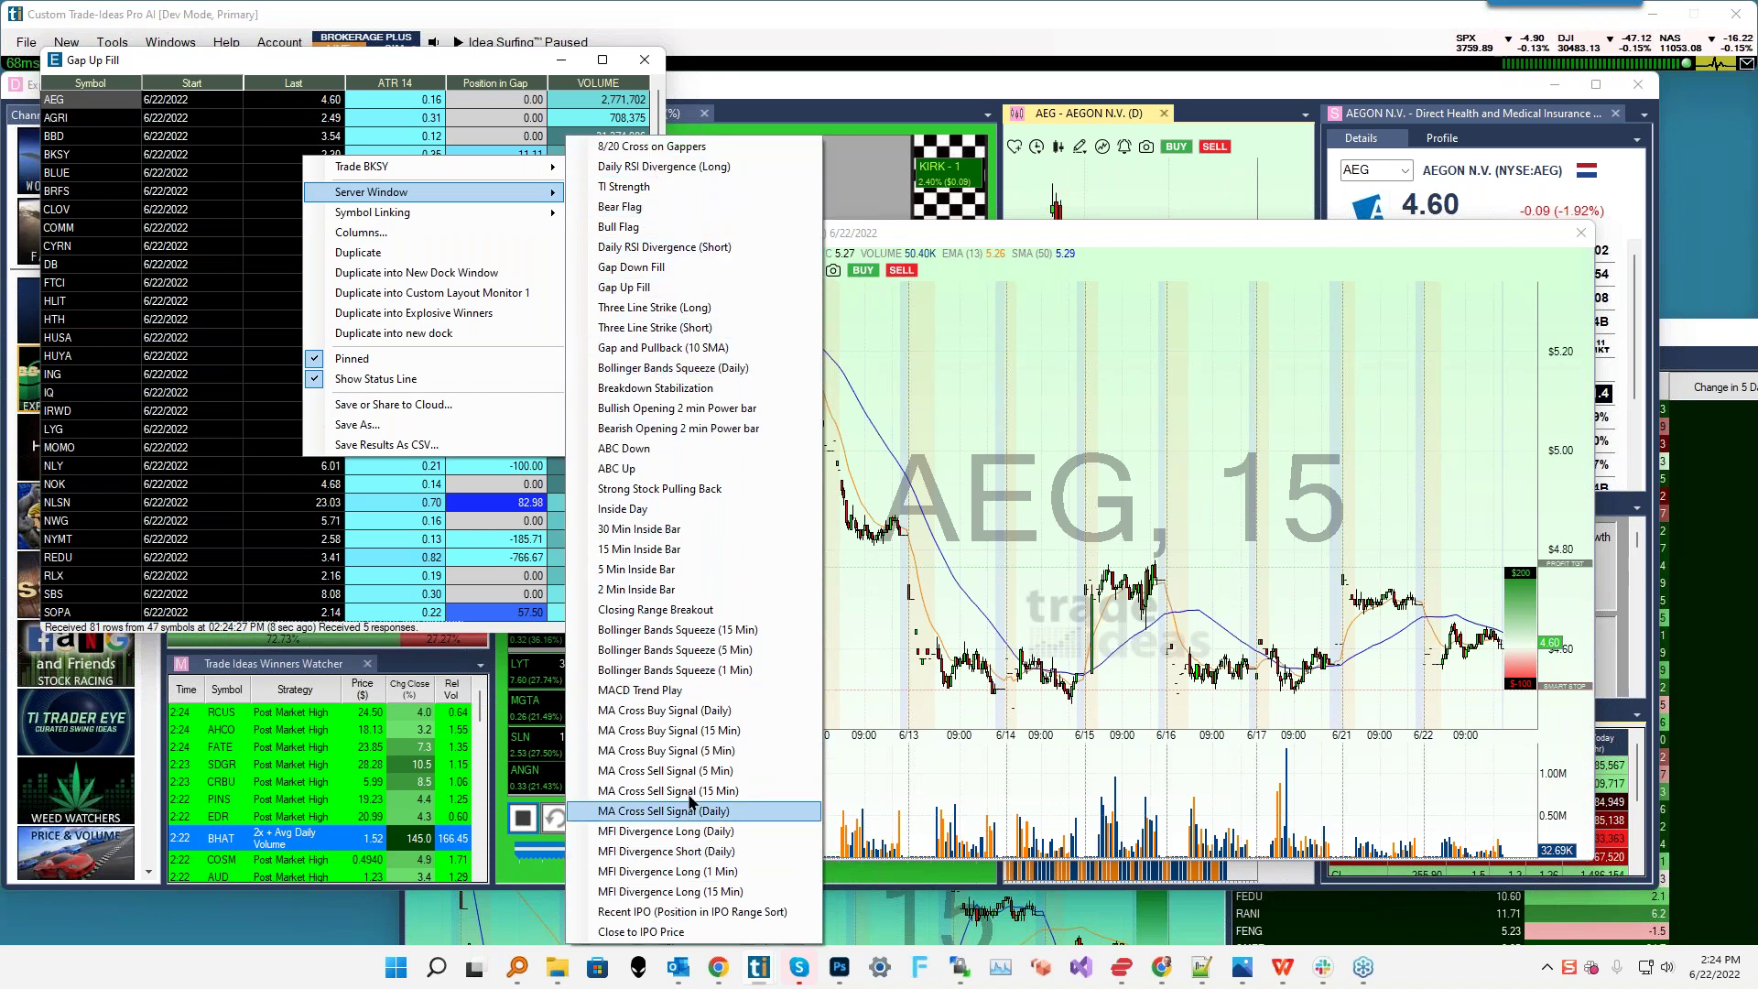
click(654, 550)
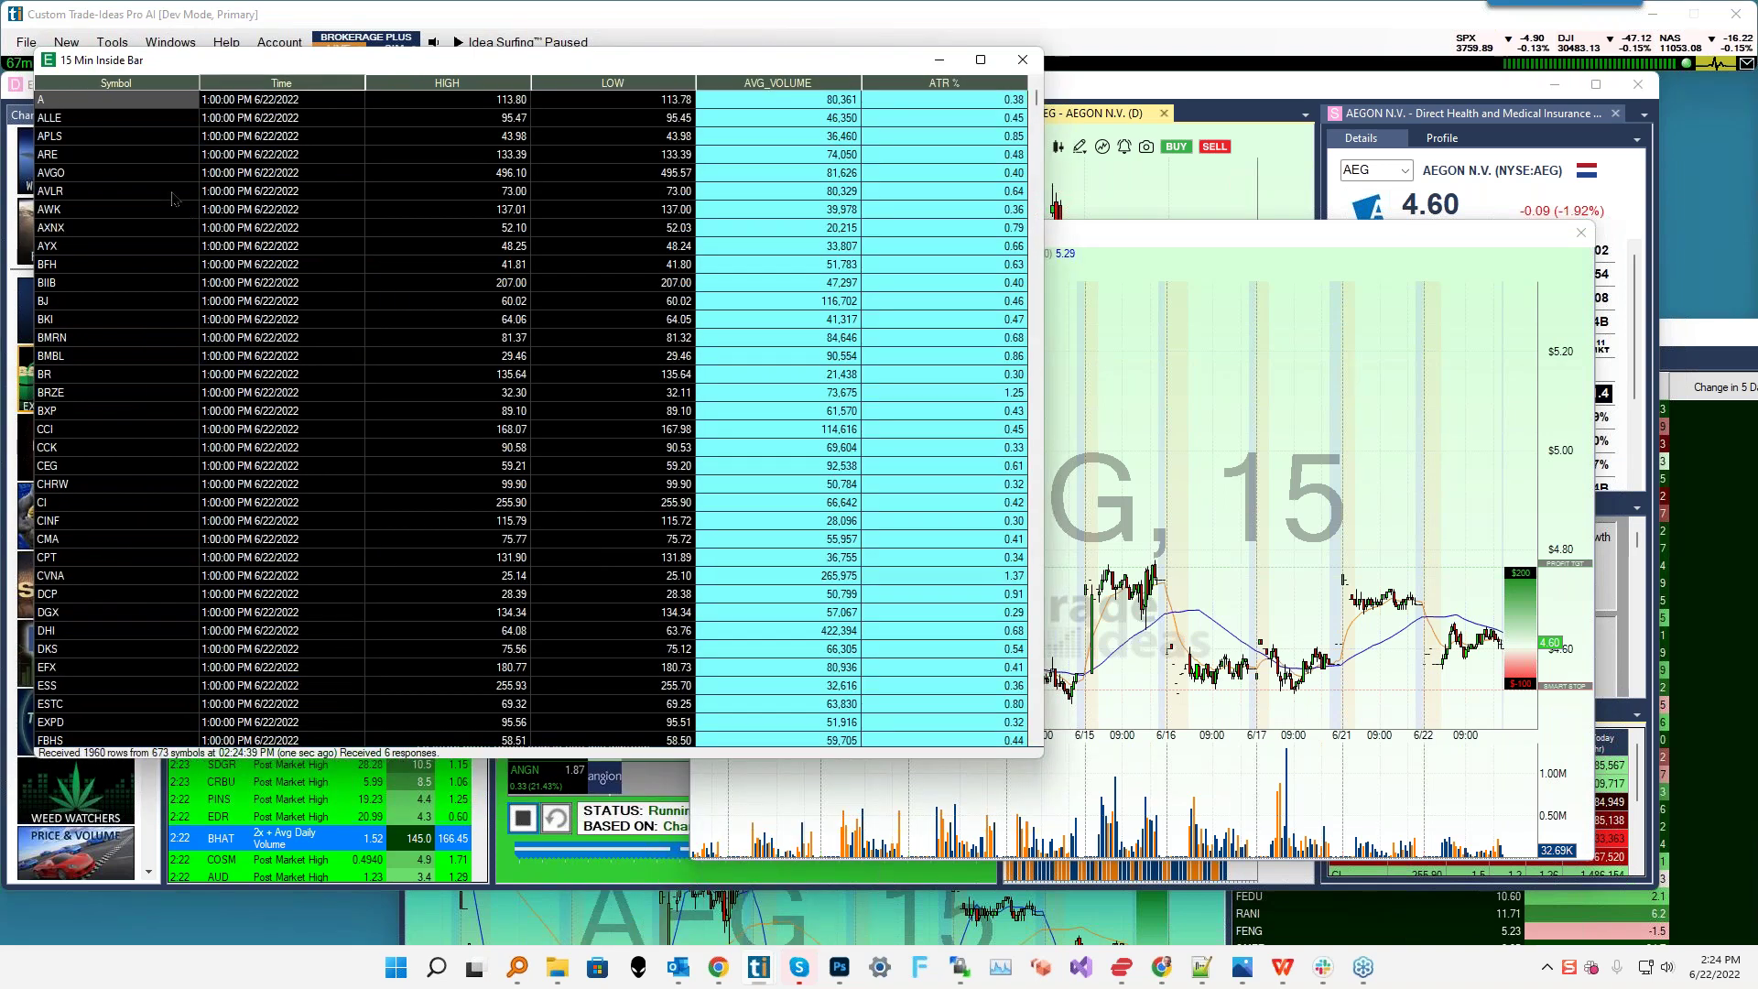
drag(1038, 116, 1001, 647)
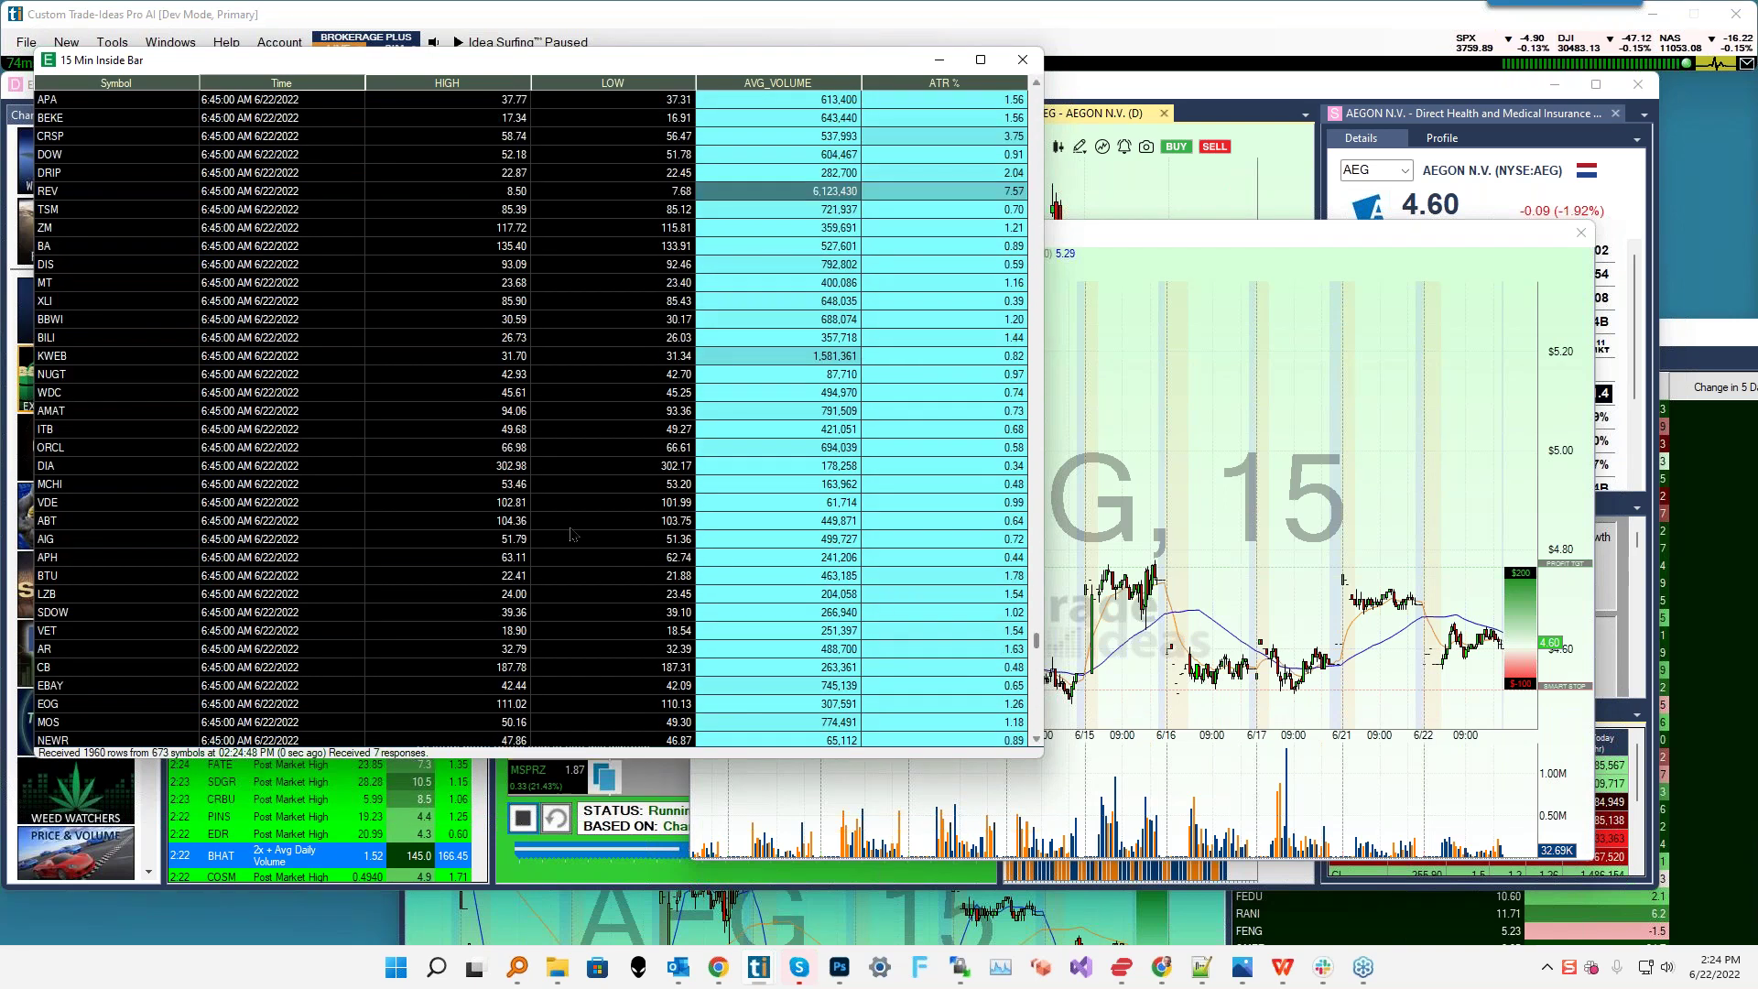
scroll(231, 392, down, 10)
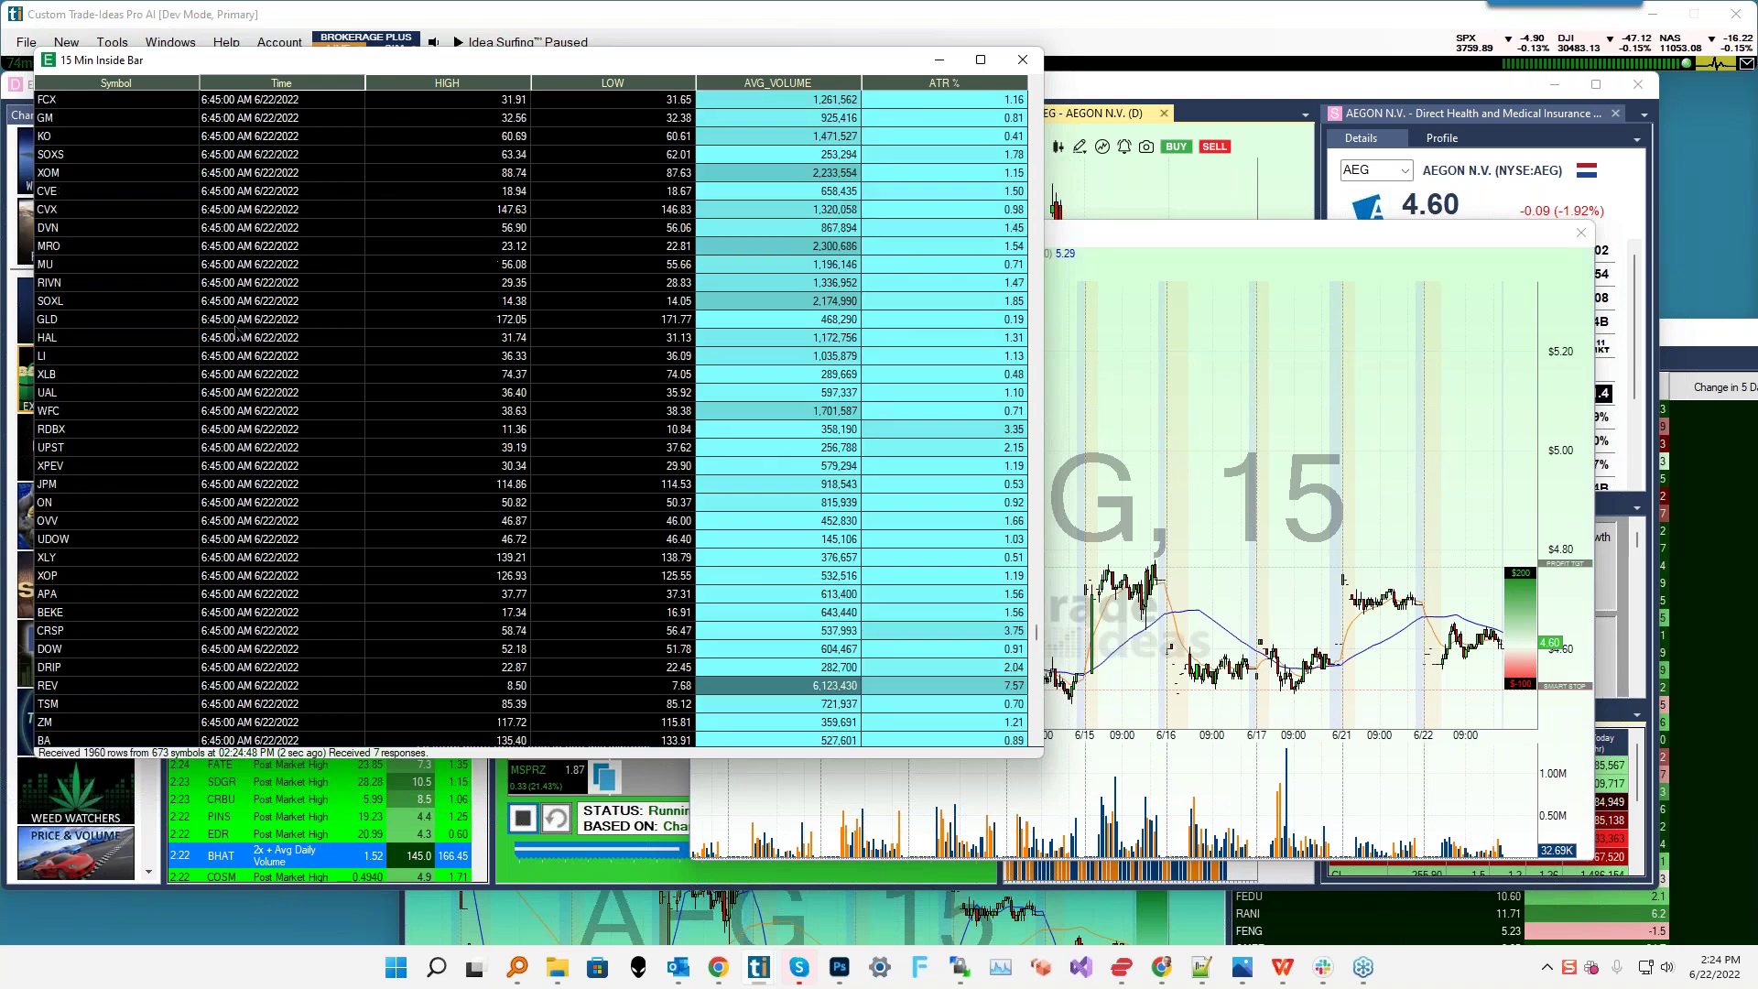
scroll(263, 315, up, 11)
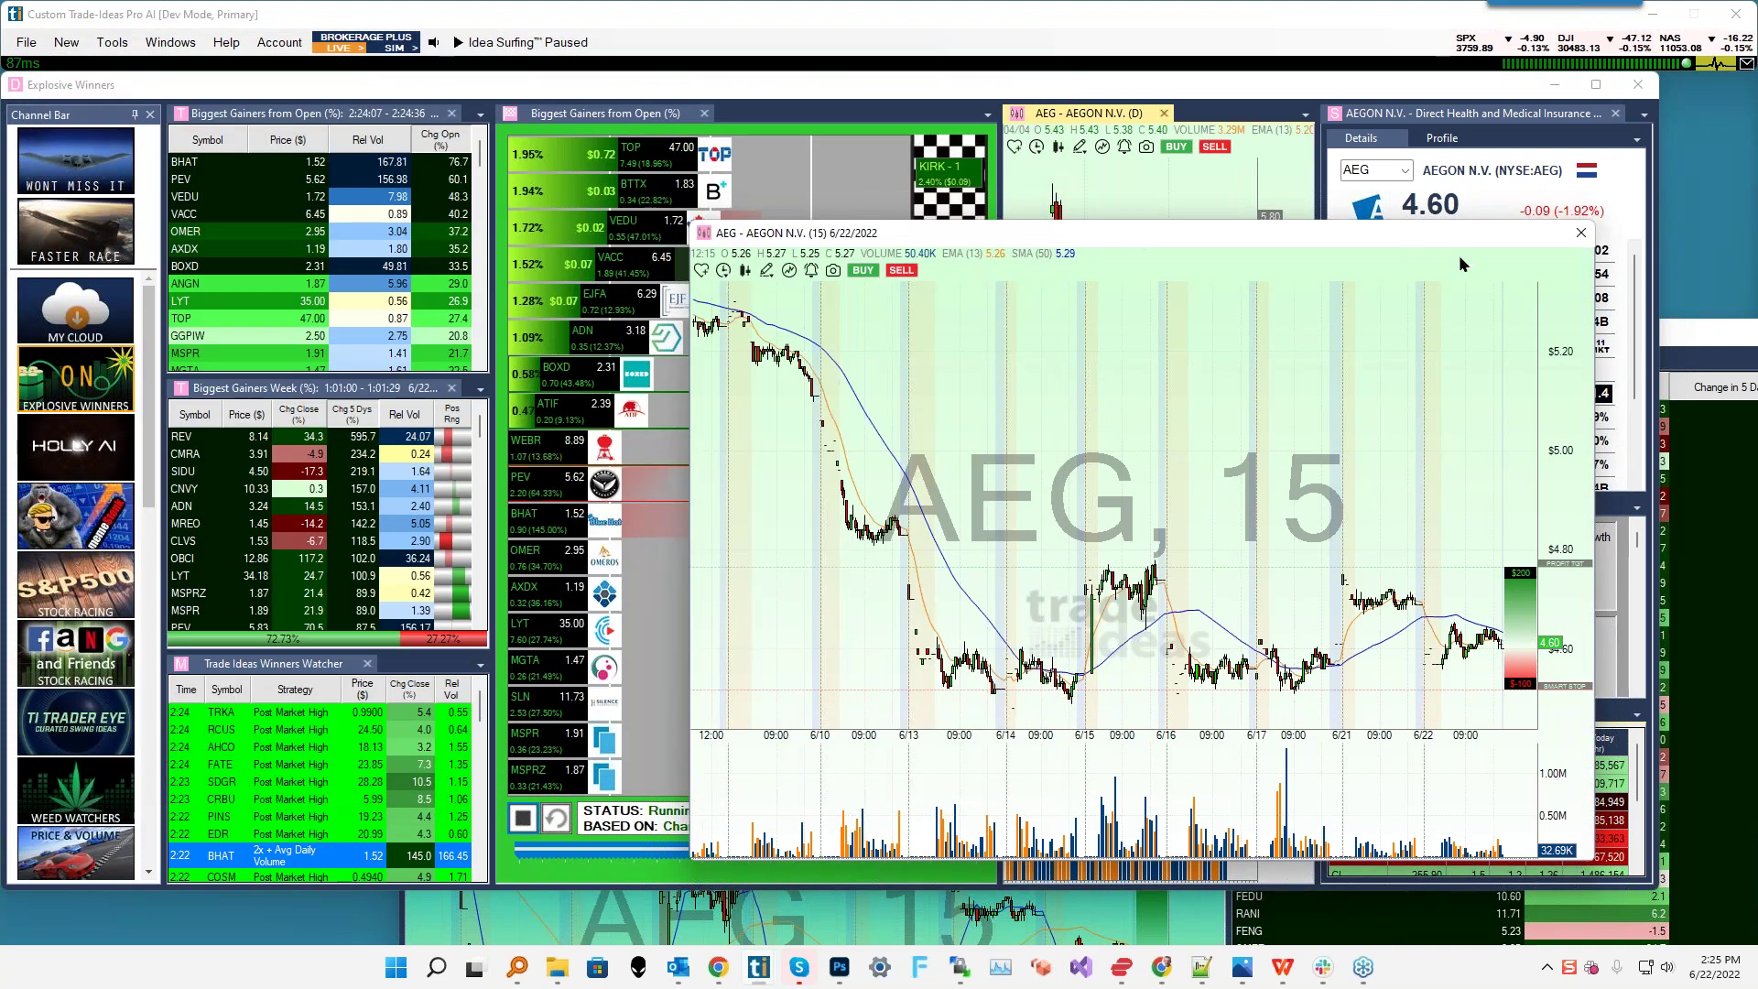
- Close the floating 15-minute AEG chart and duplicate the Biggest Gainers from Open list into a free floating window
click(1582, 233)
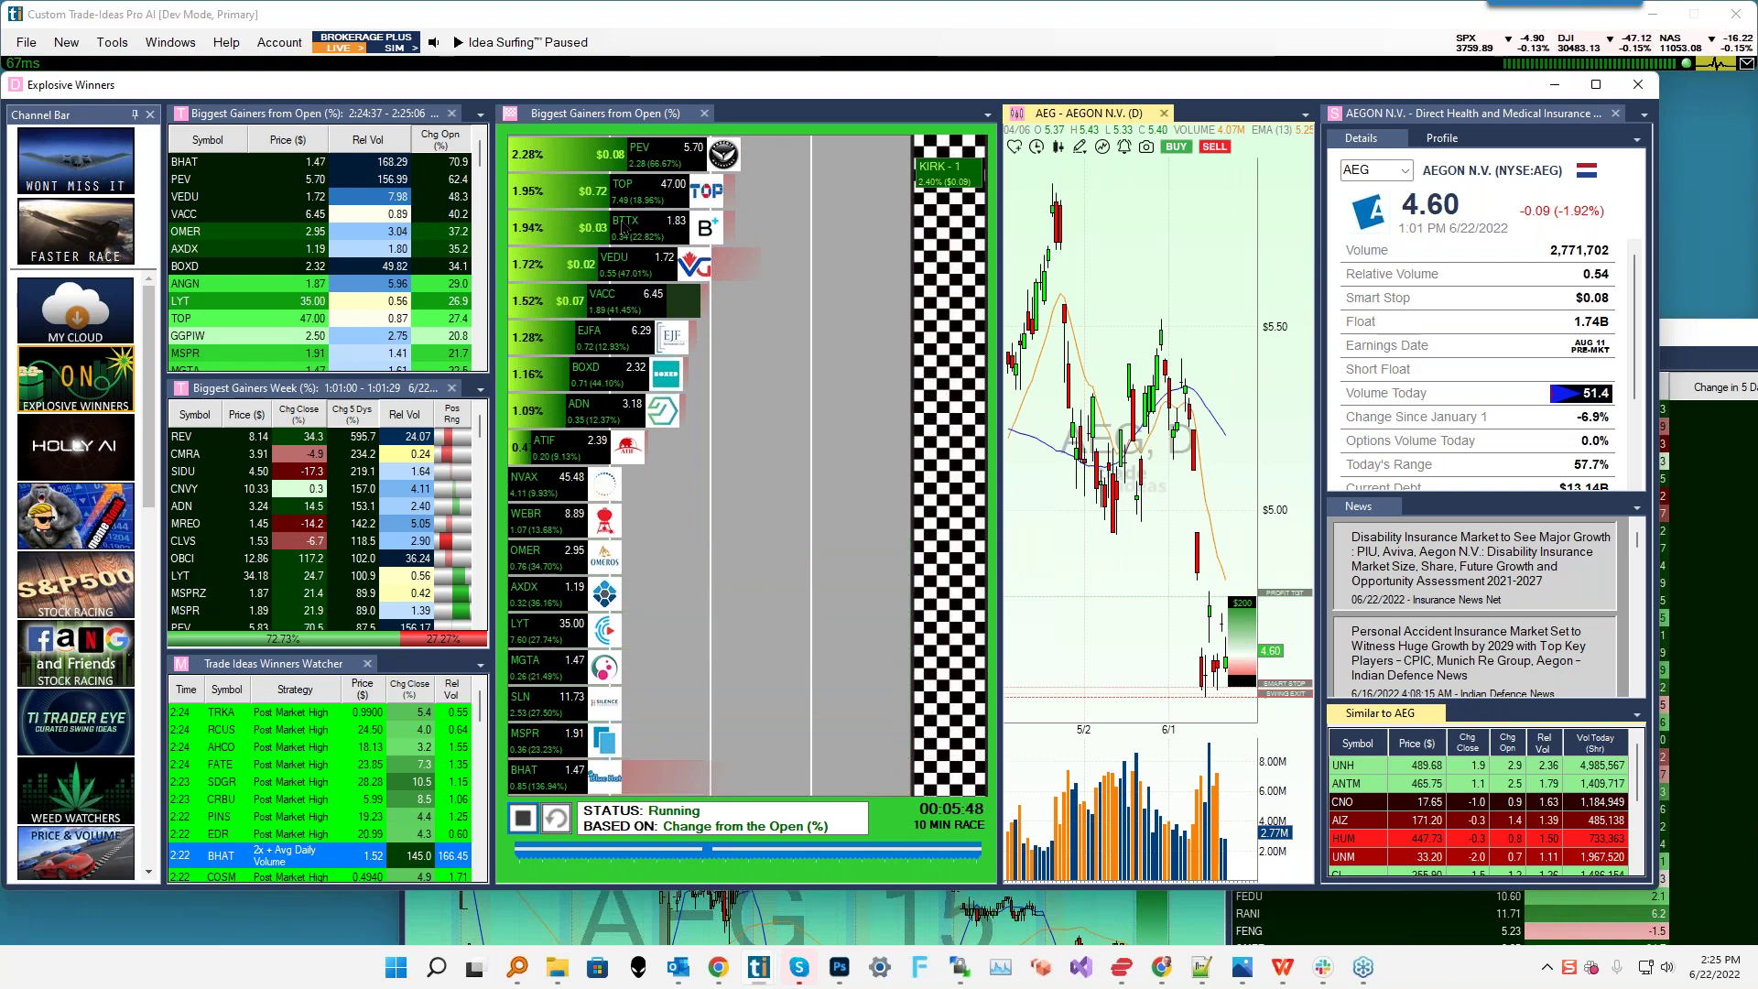
right_click(312, 251)
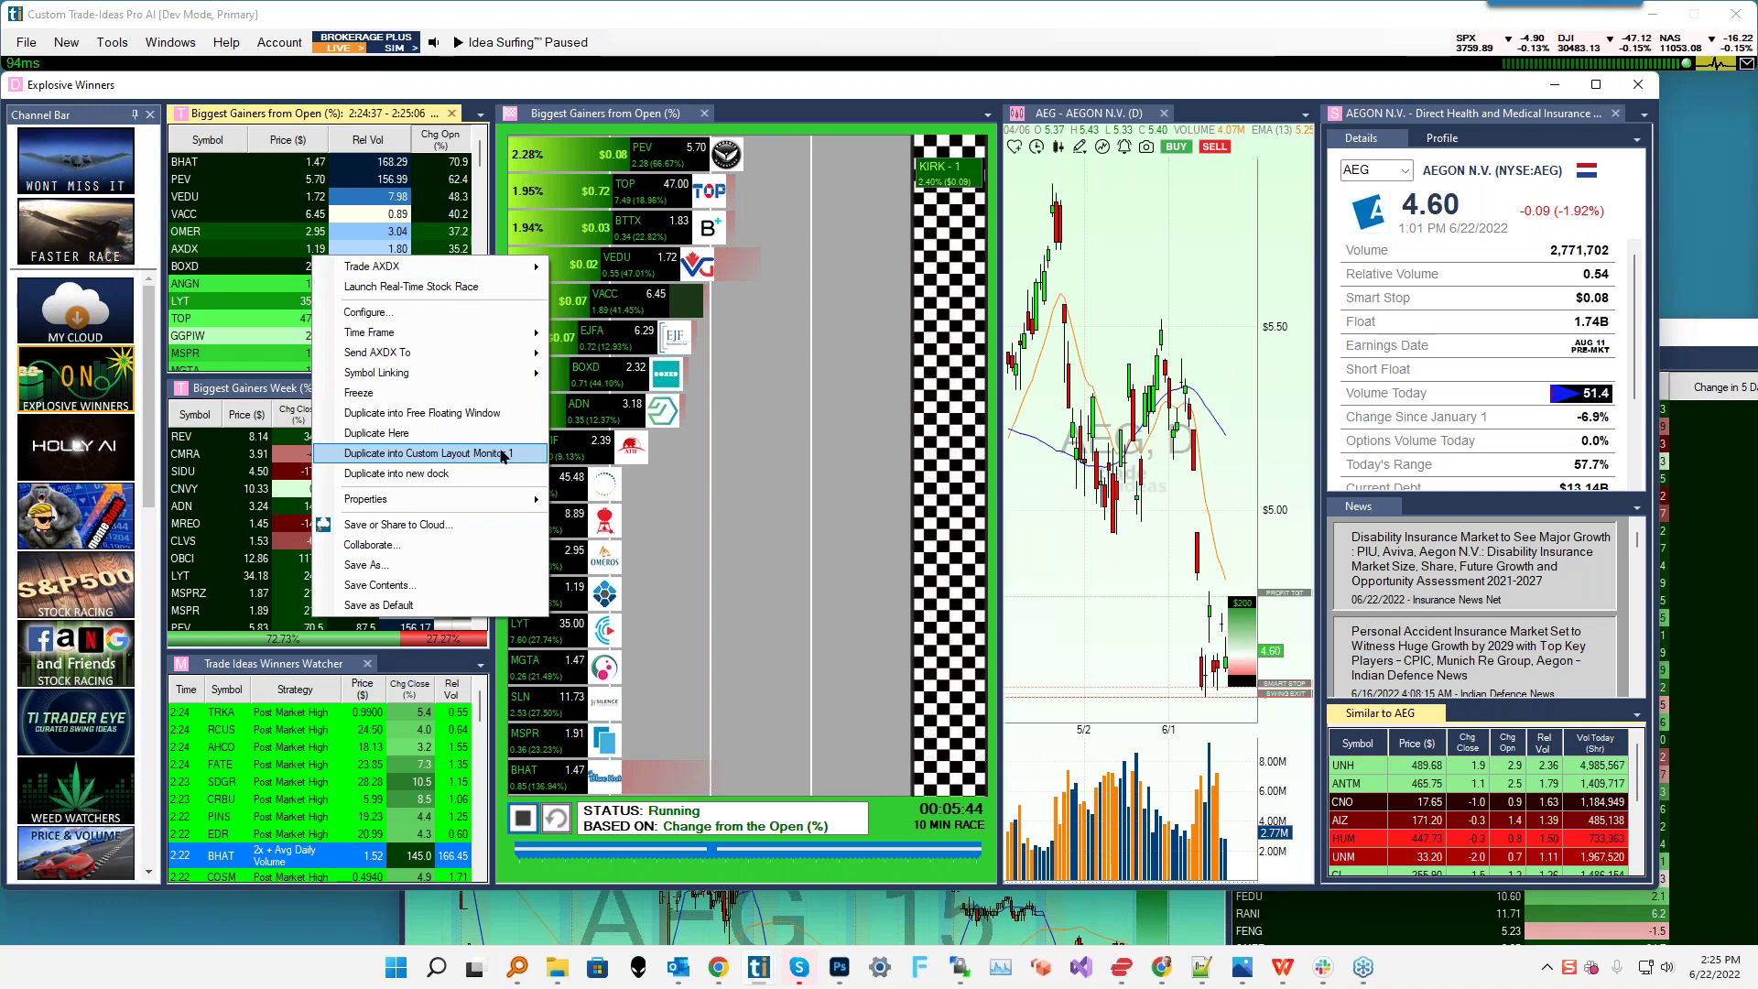
click(403, 413)
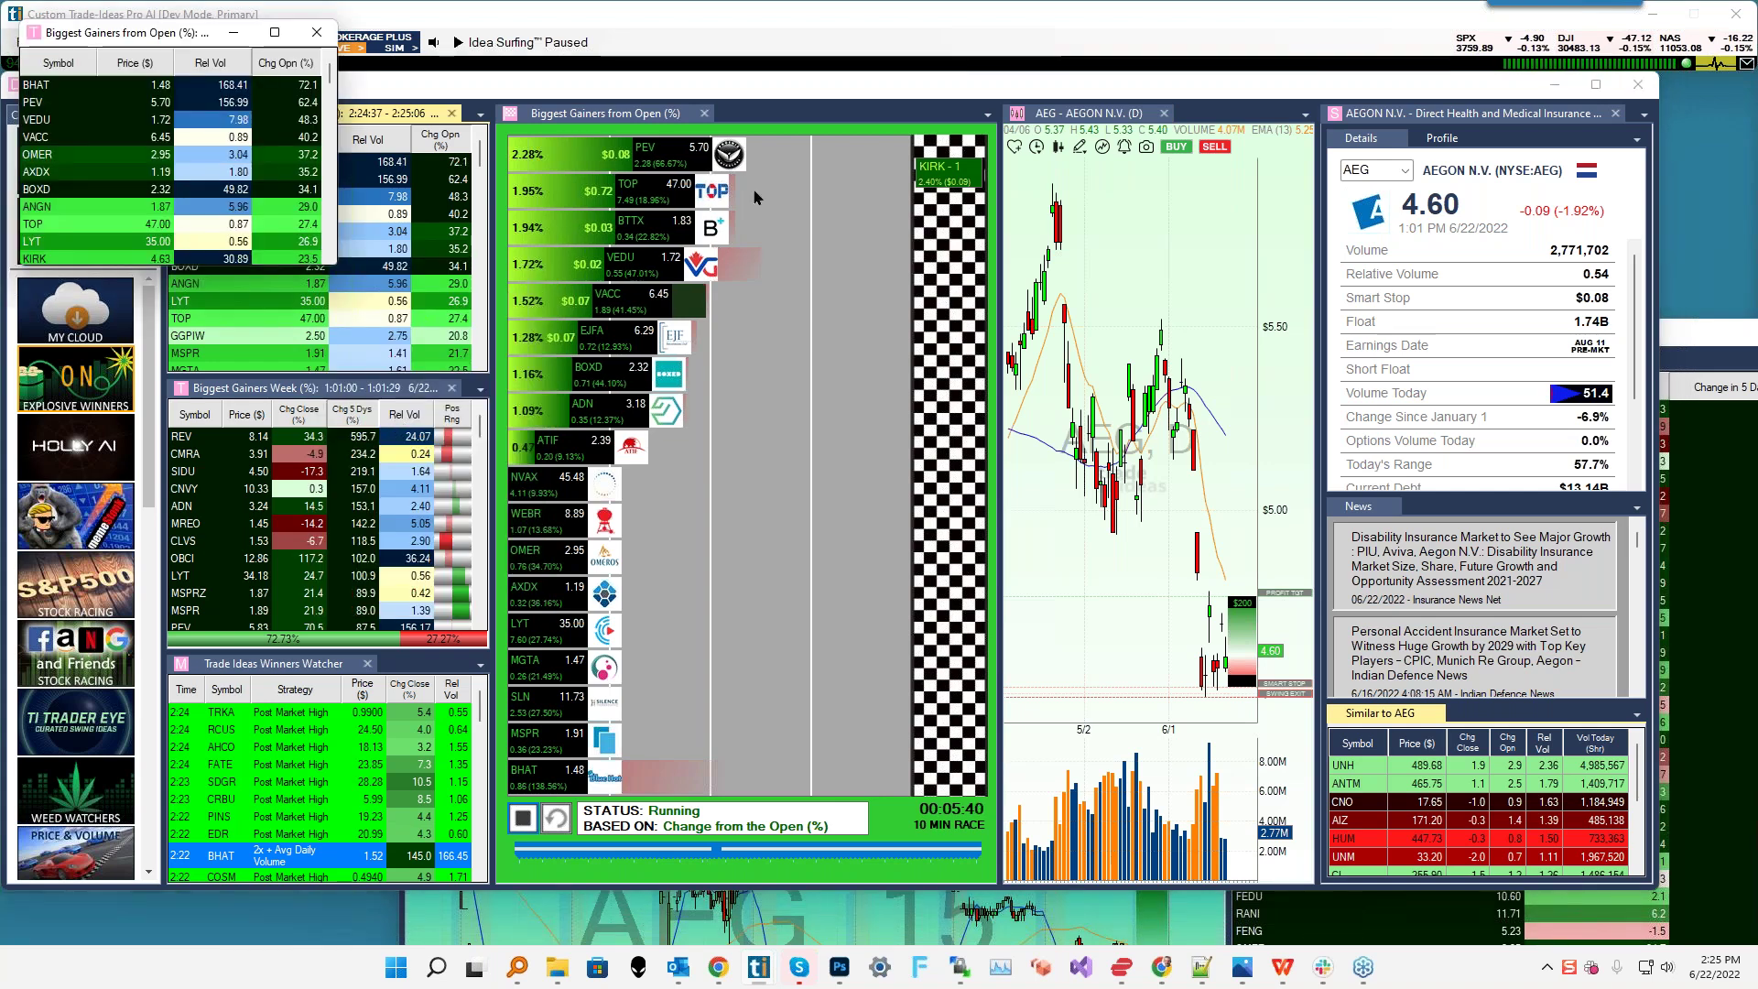
- Minimise the Explosive Winners layout and close the Wide Daily Range, new dock and remaining AEG chart windows
click(1555, 87)
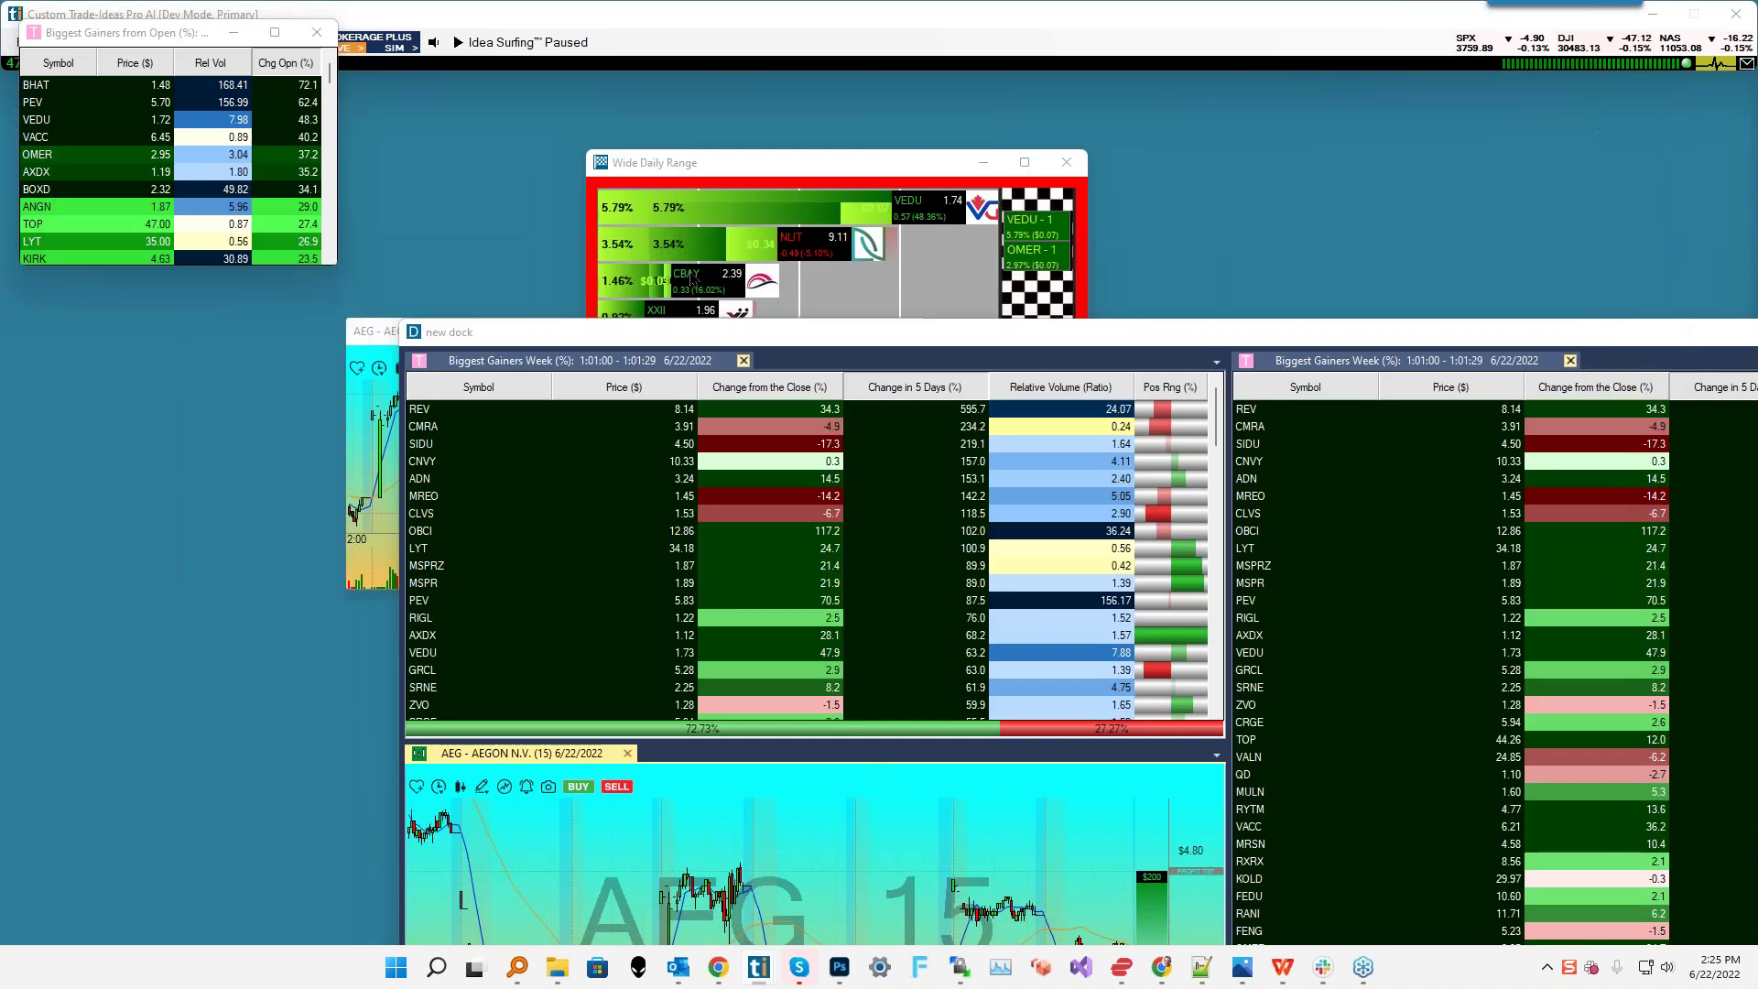
click(1067, 163)
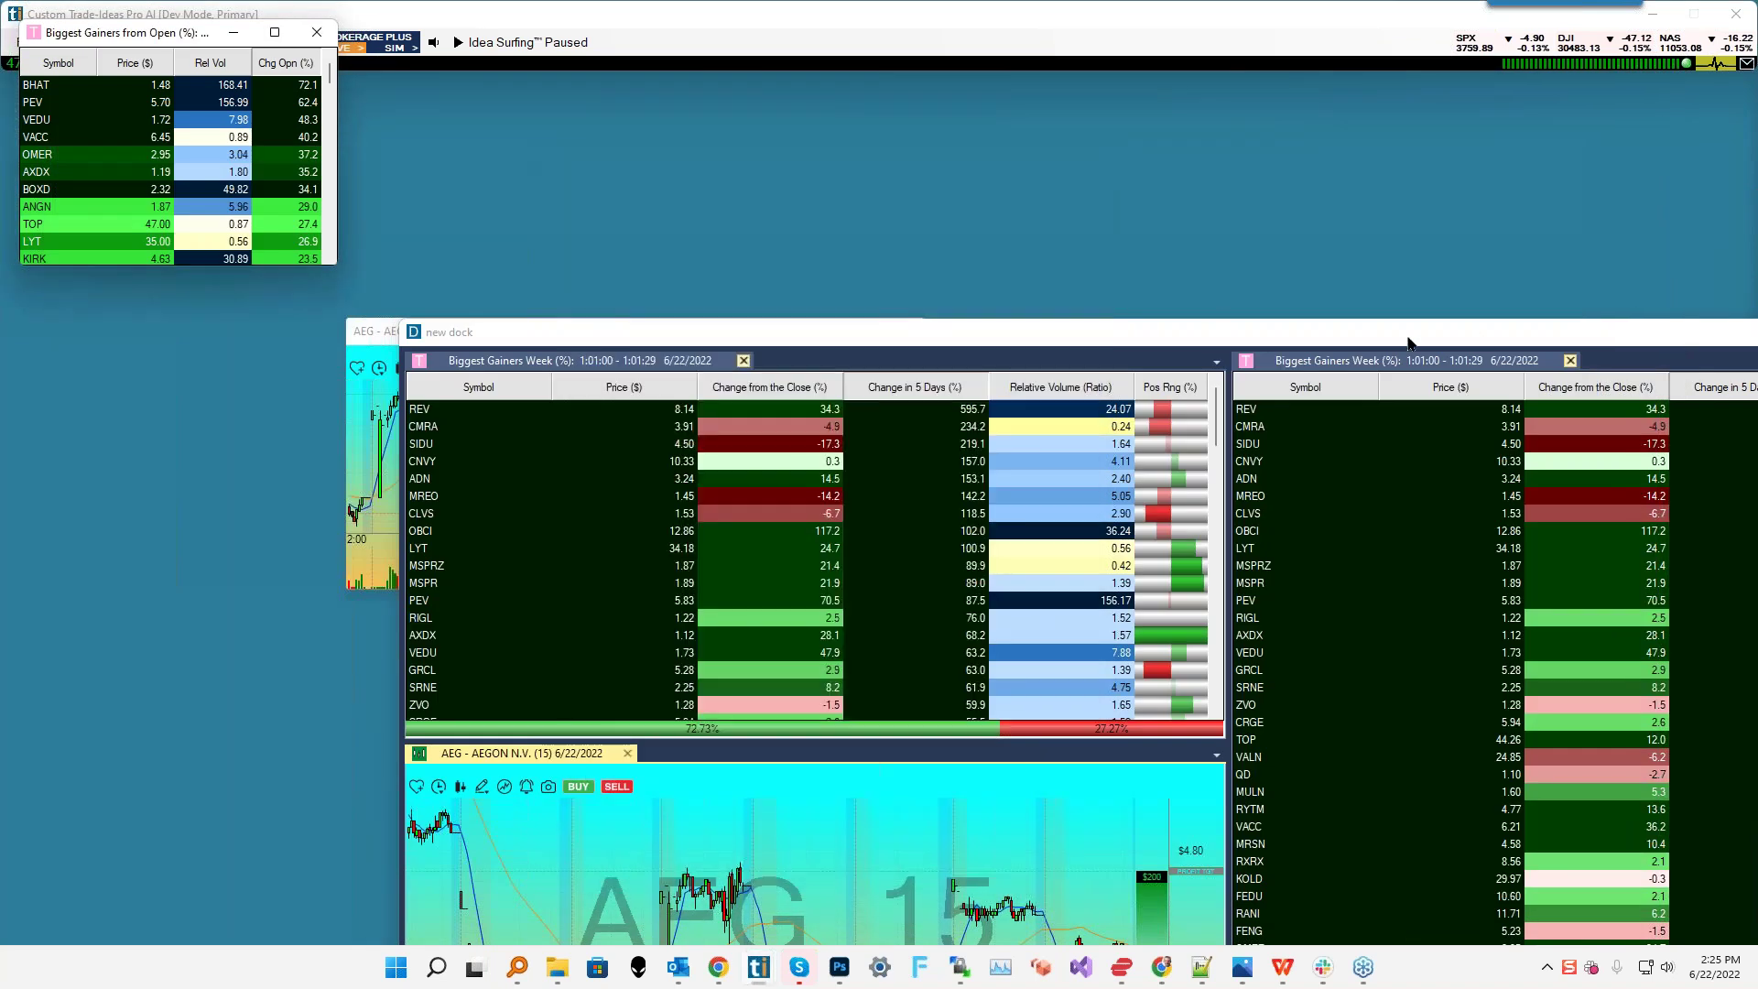
drag(1463, 331, 1046, 207)
click(1628, 212)
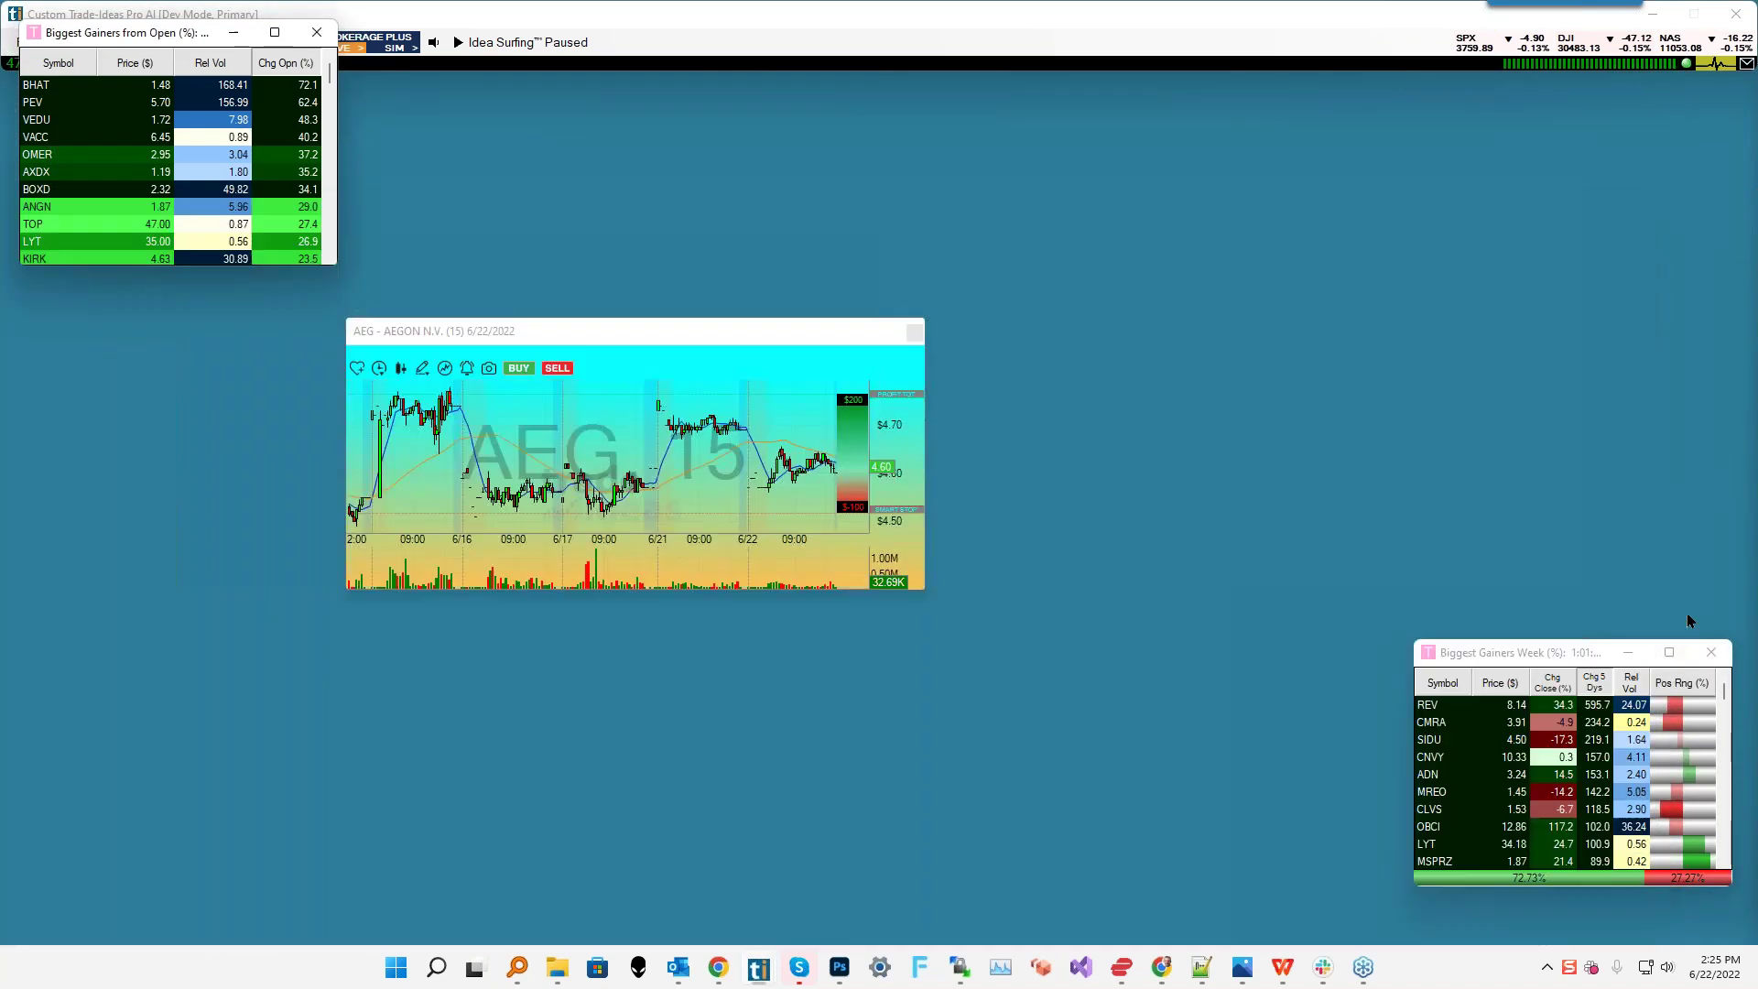
click(915, 332)
- Lengthen the floating Biggest Gainers from Open window and launch a Real-Time Stock Race from it, placed alongside and stretched taller
drag(131, 46, 117, 92)
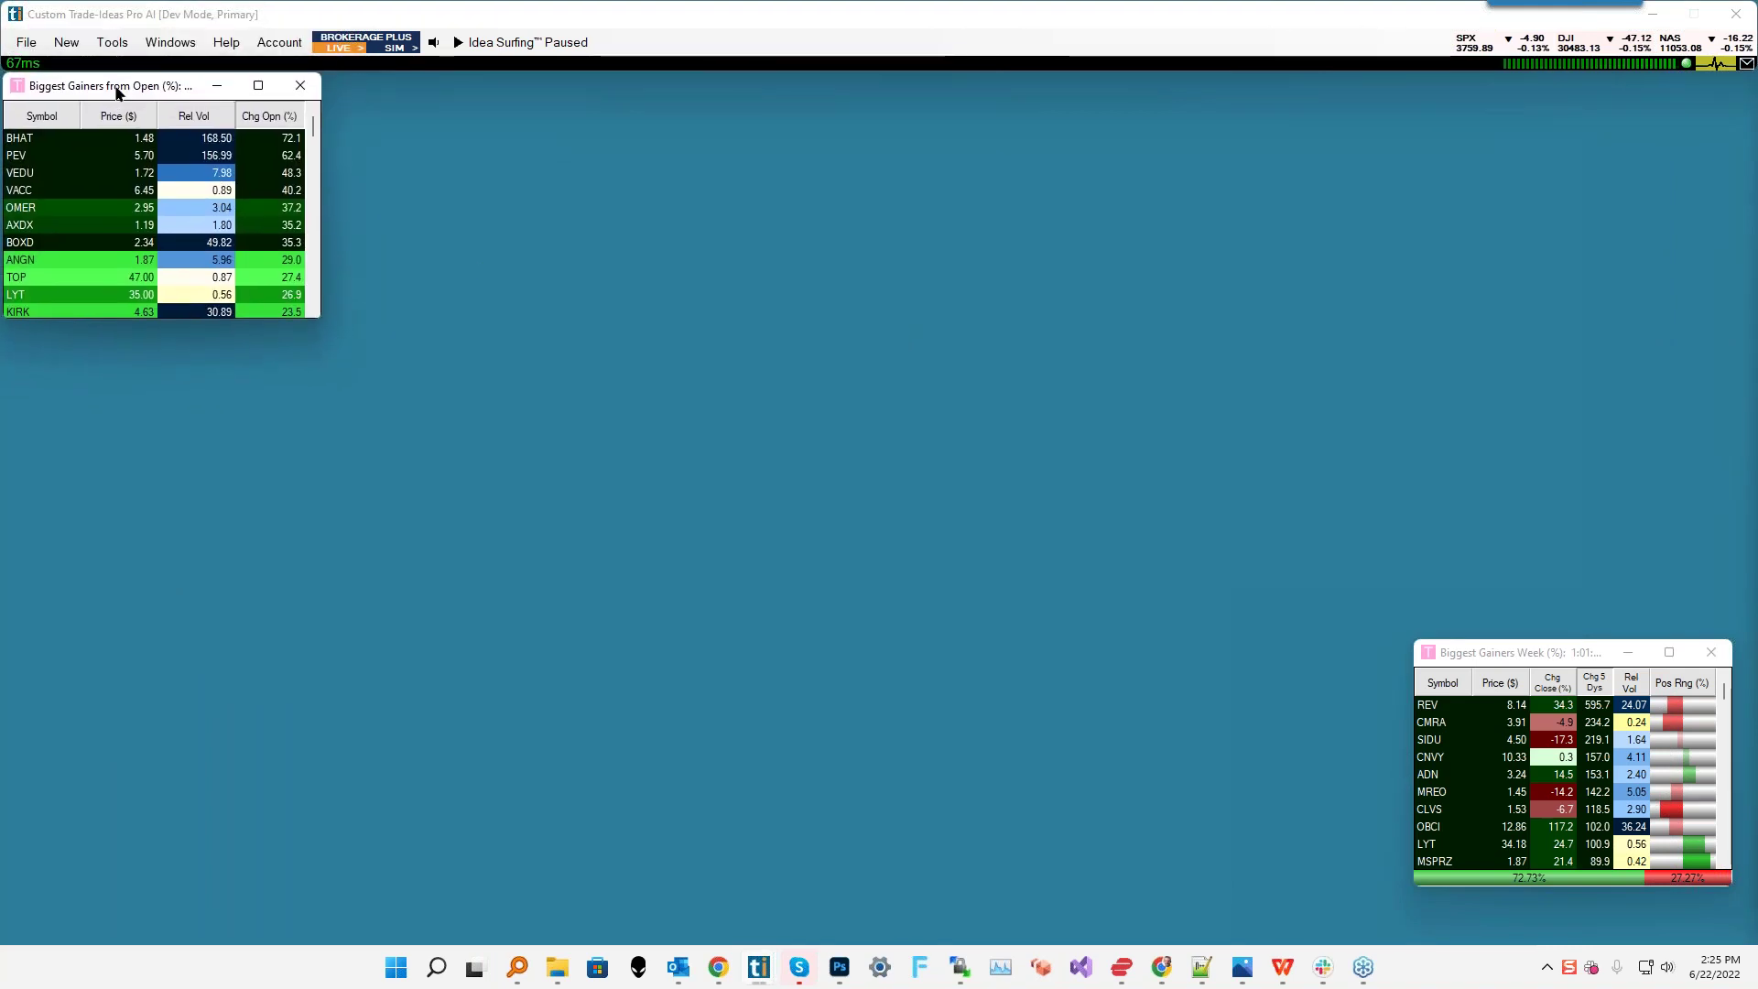
drag(227, 318, 220, 551)
right_click(156, 224)
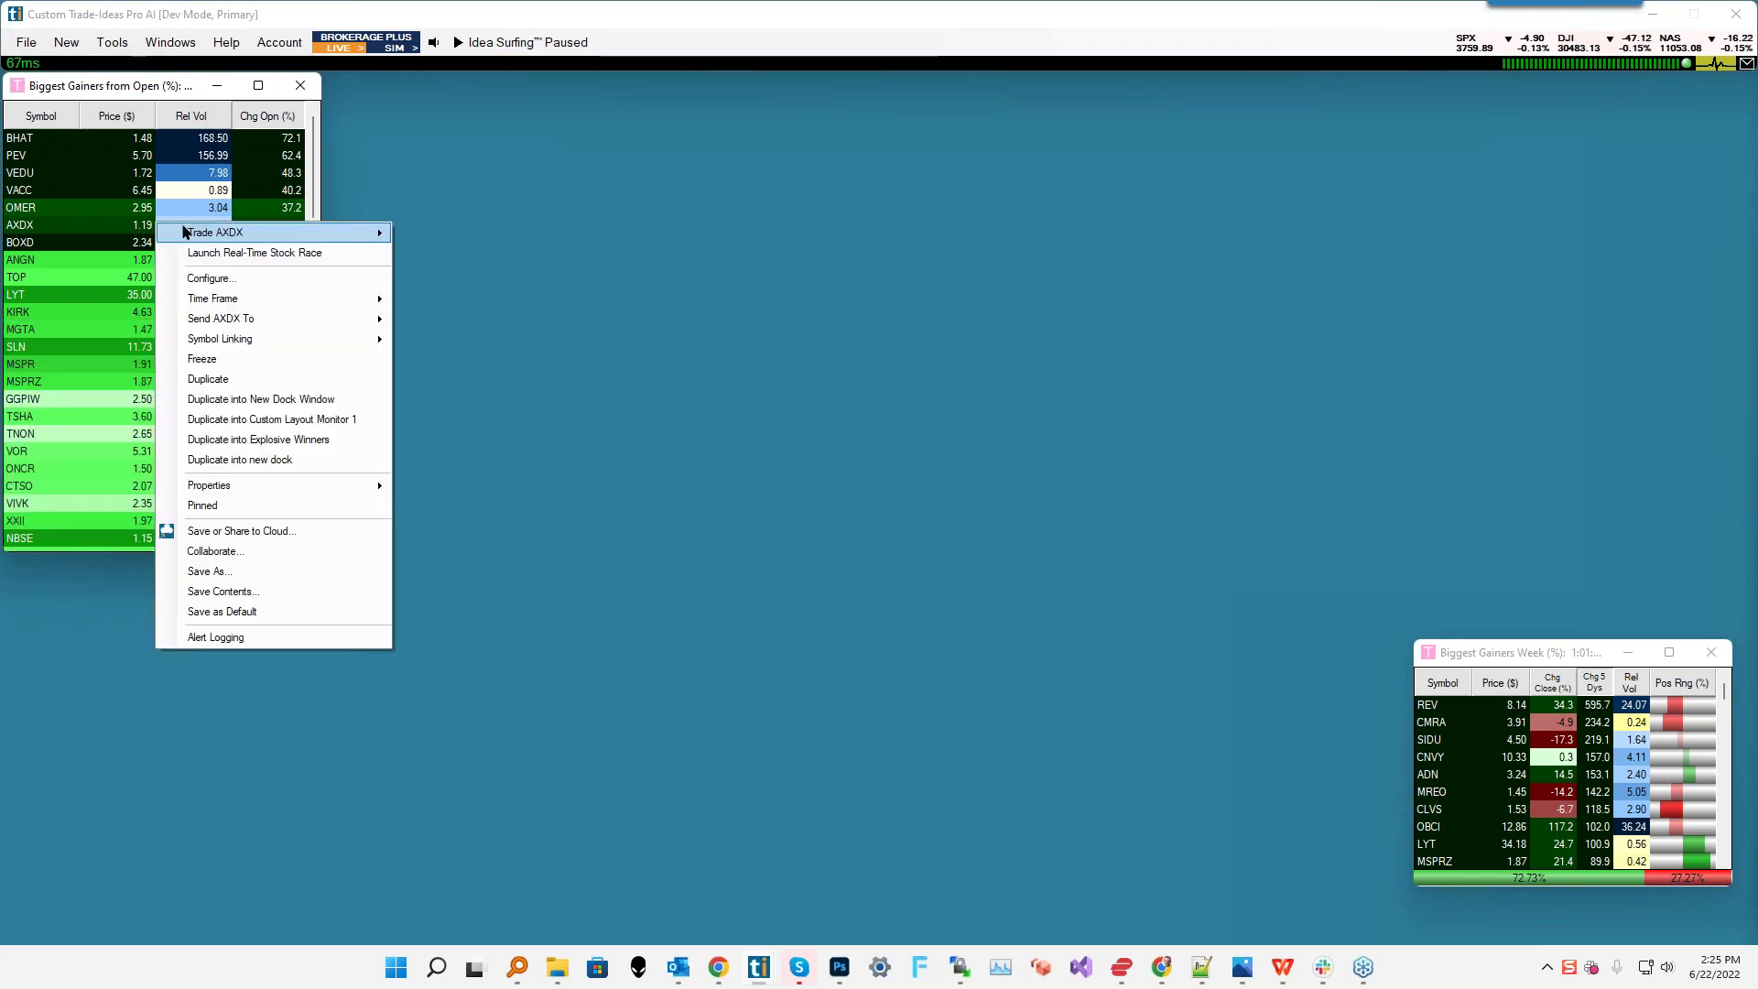
mouse_move(184, 233)
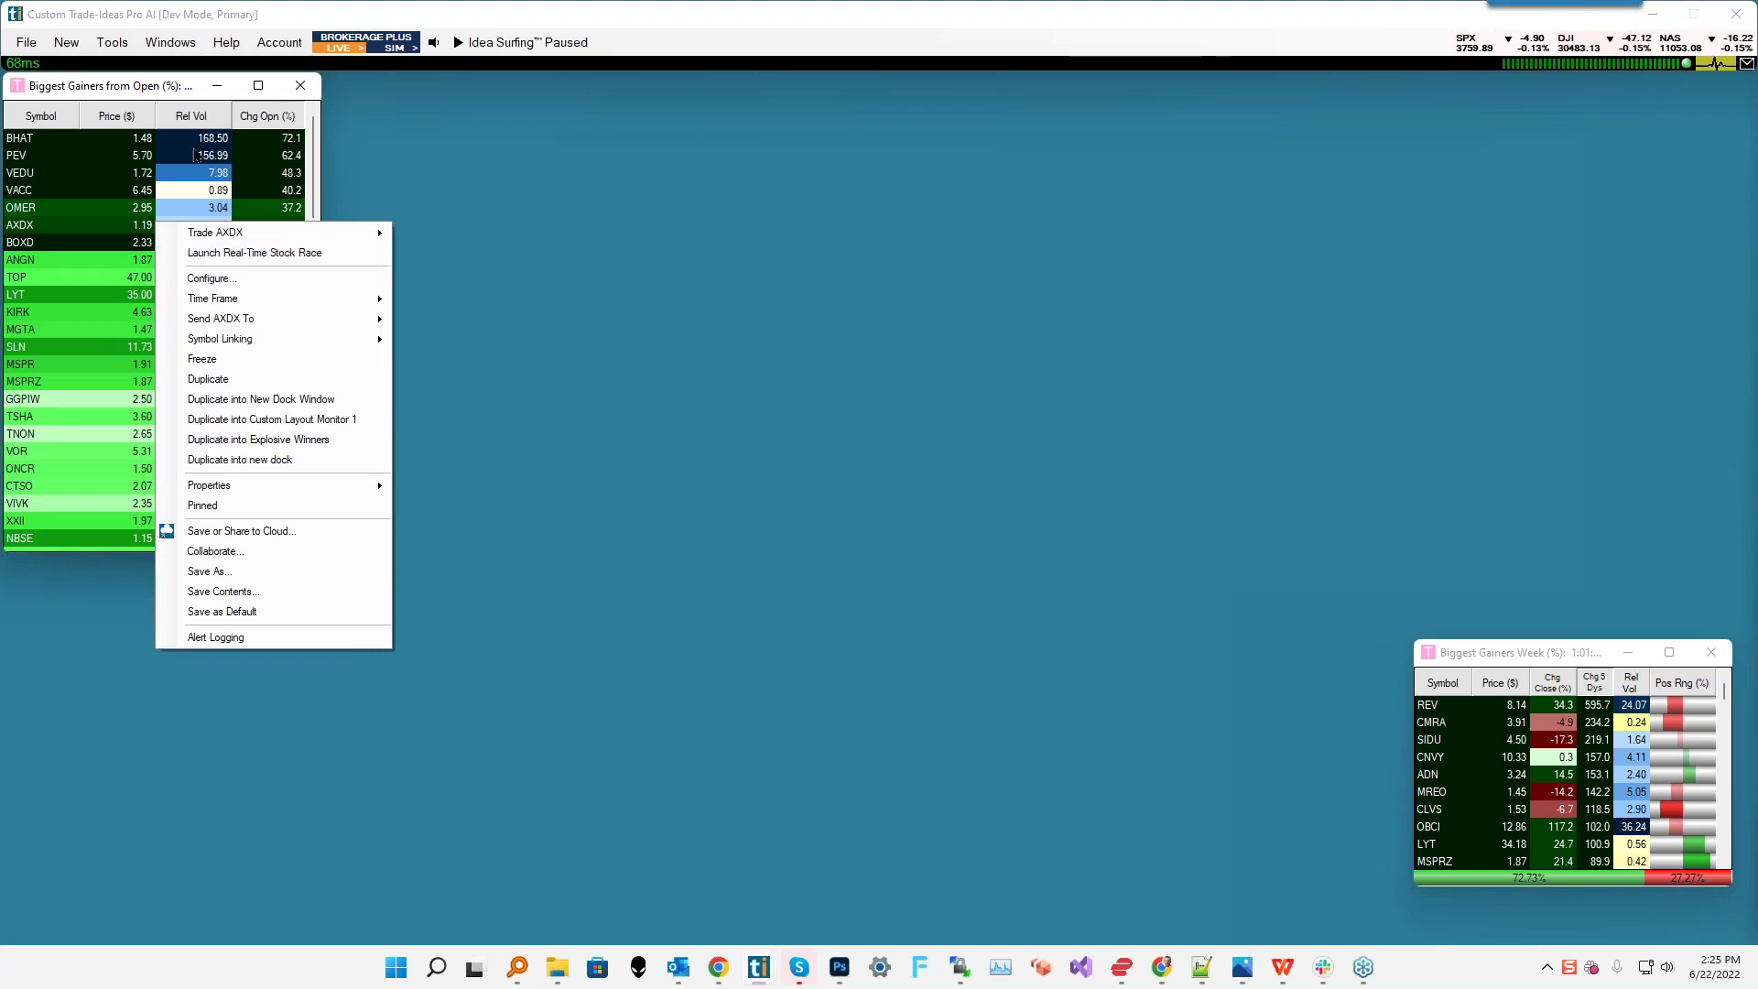
click(243, 261)
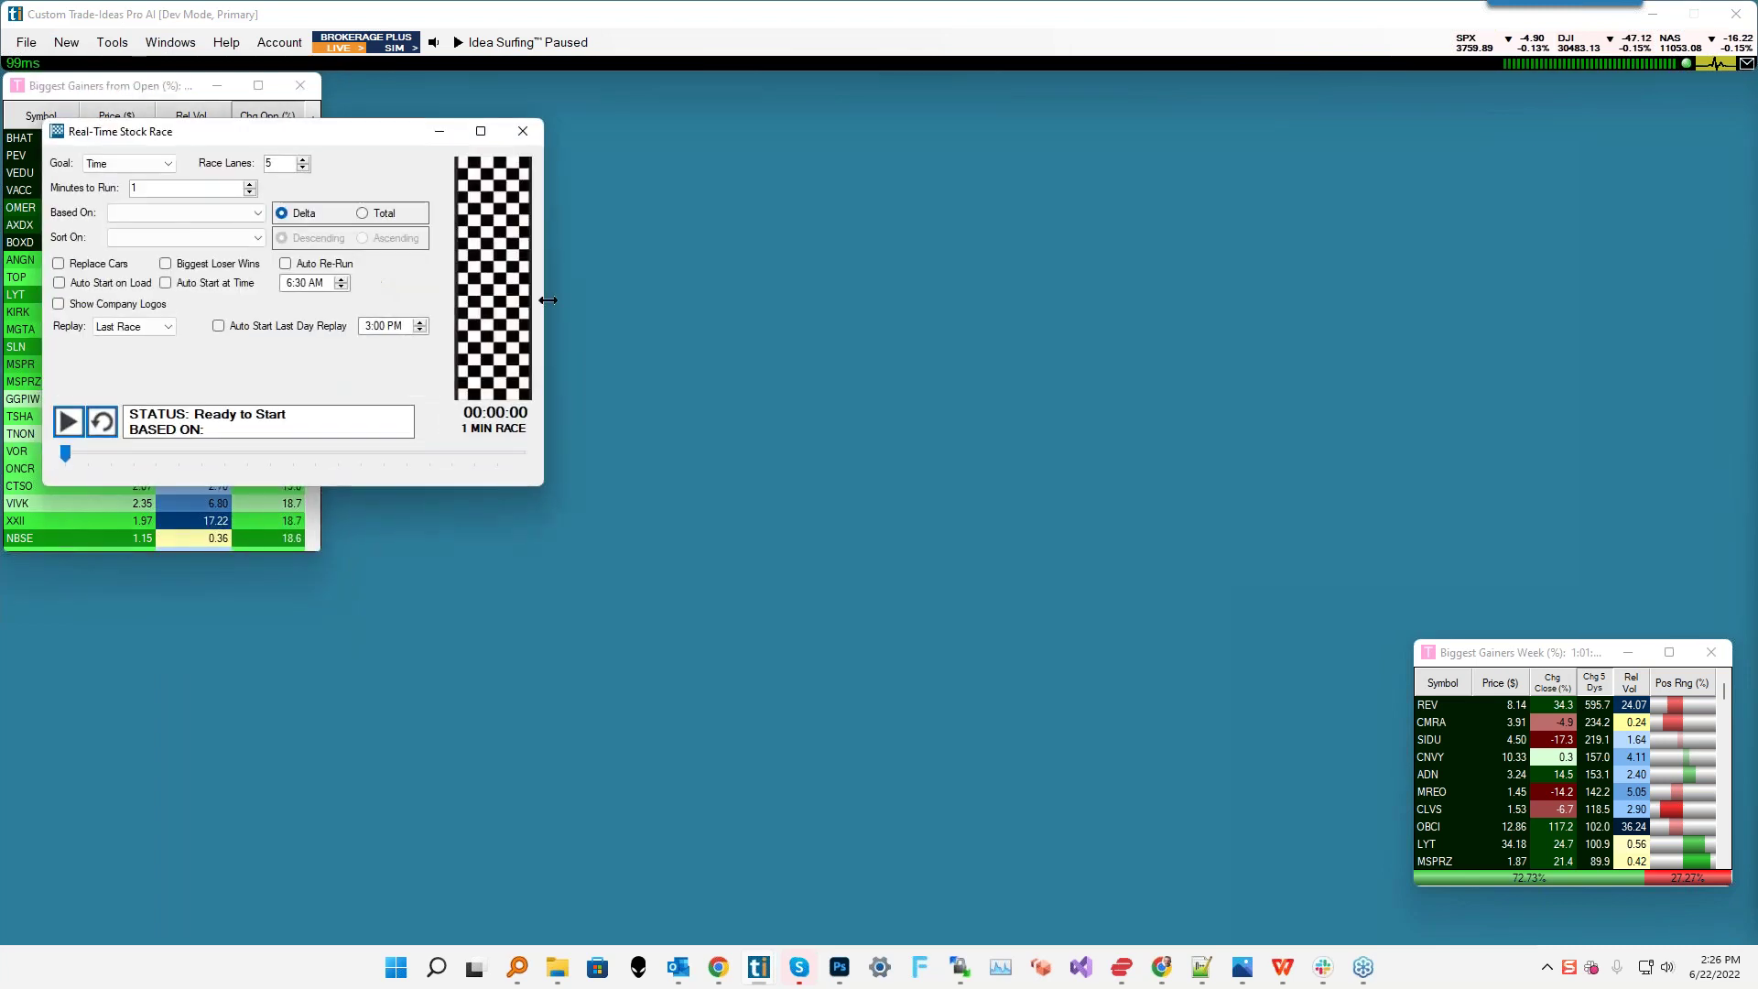
drag(366, 131, 689, 86)
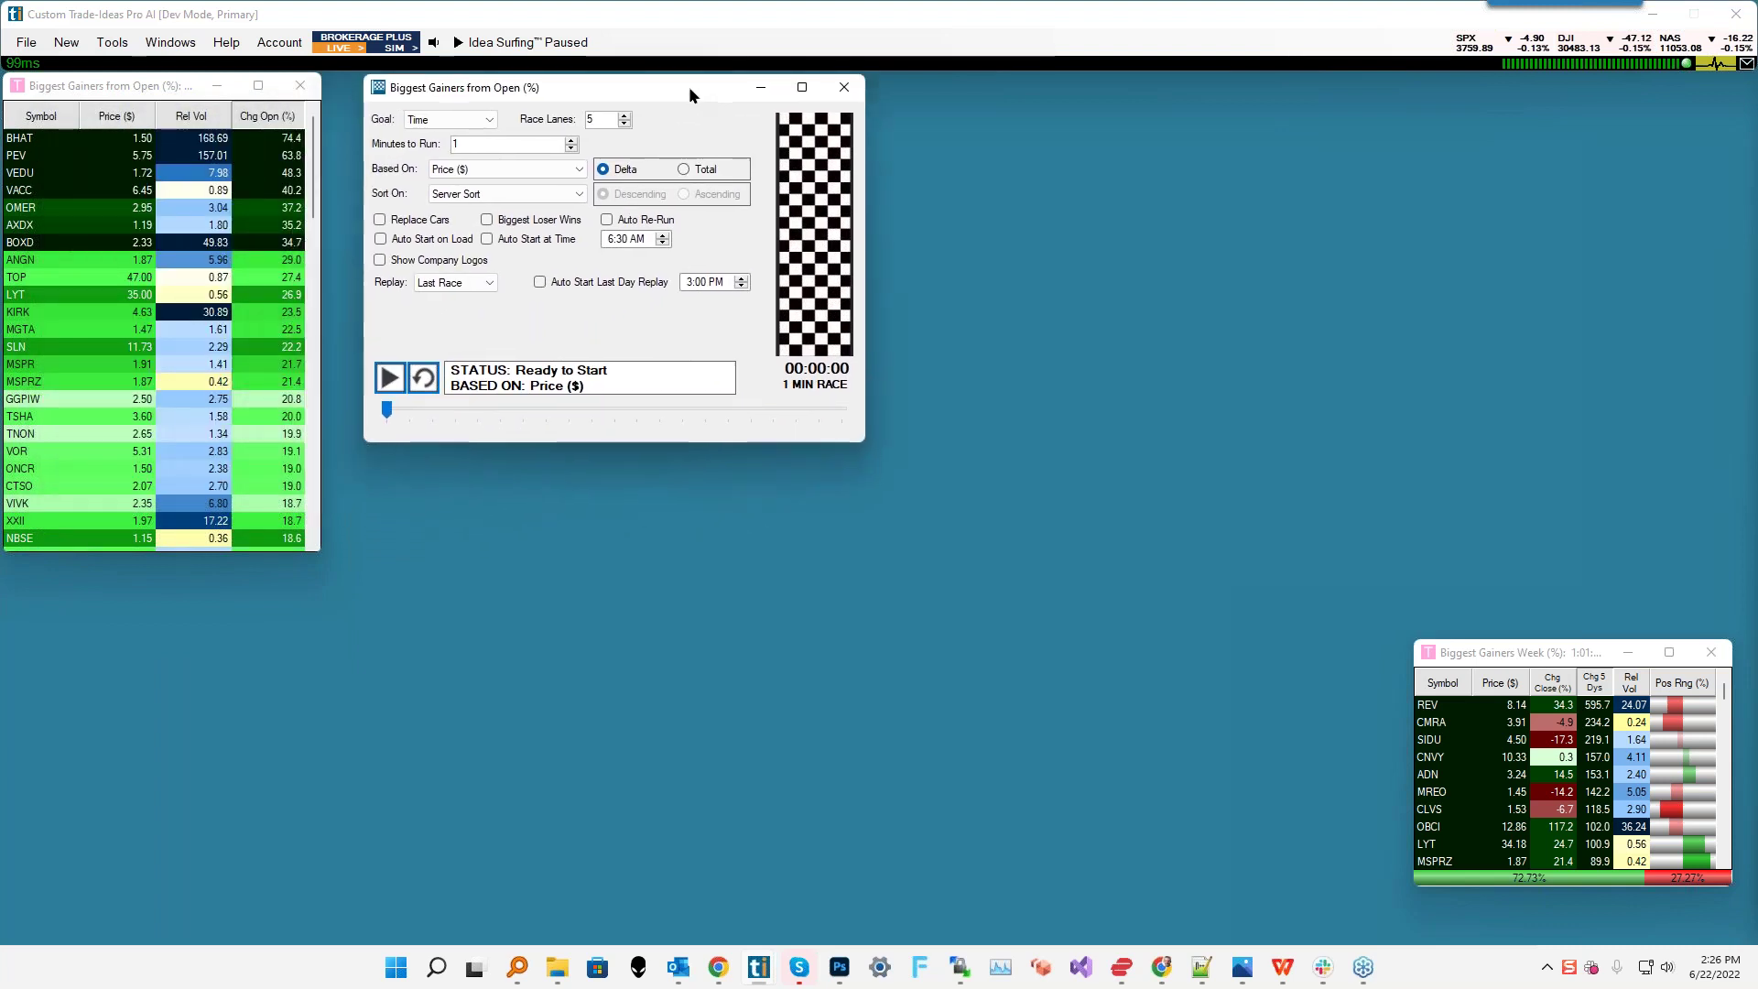
drag(668, 446, 695, 925)
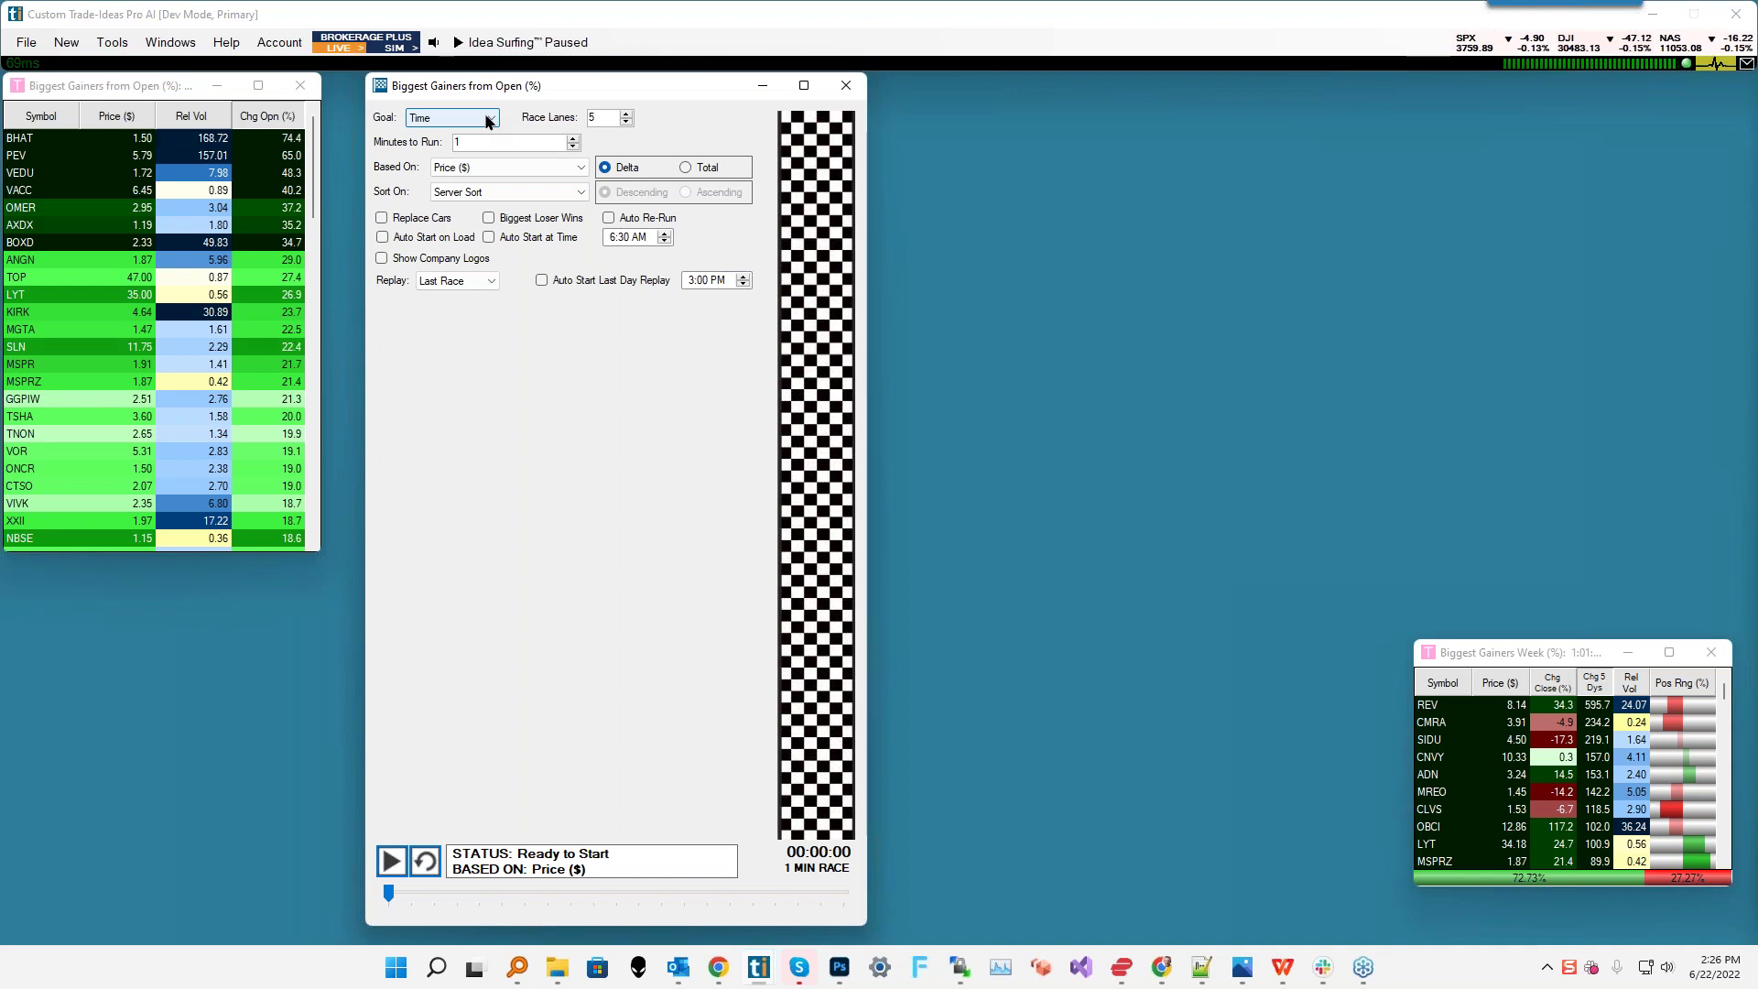
- Set the stock race's goal to Based On Value and base it on Change from the Open (%)
click(487, 120)
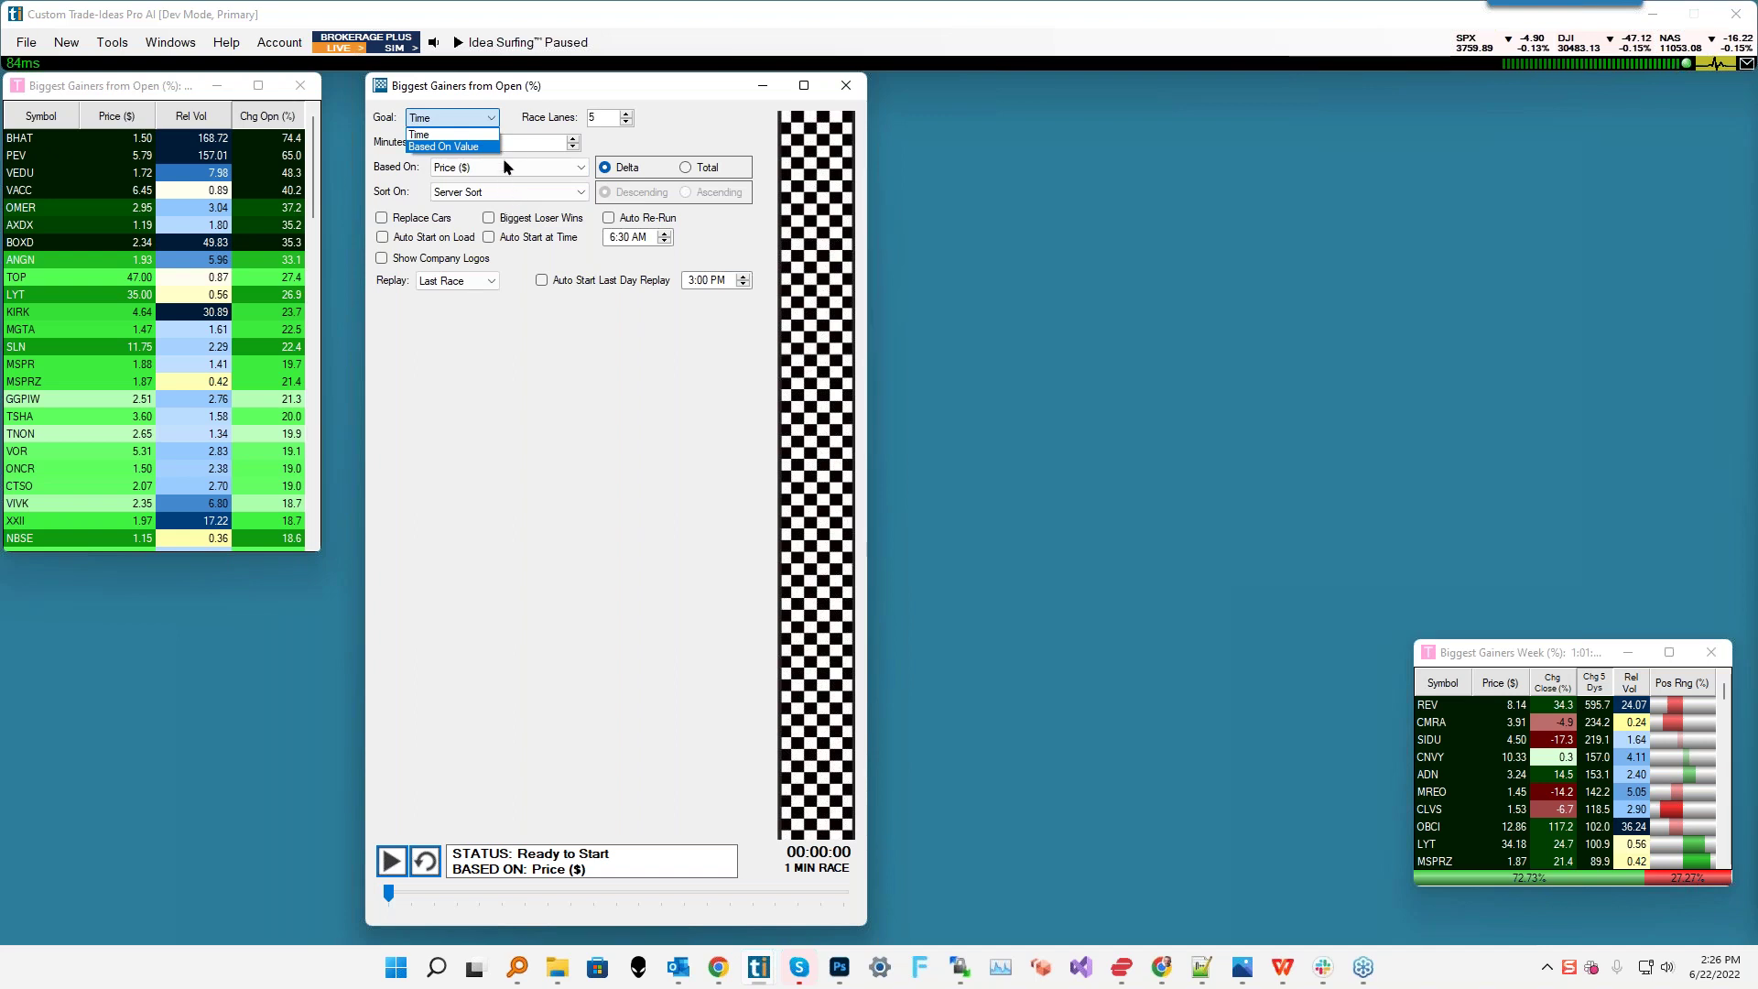
click(445, 147)
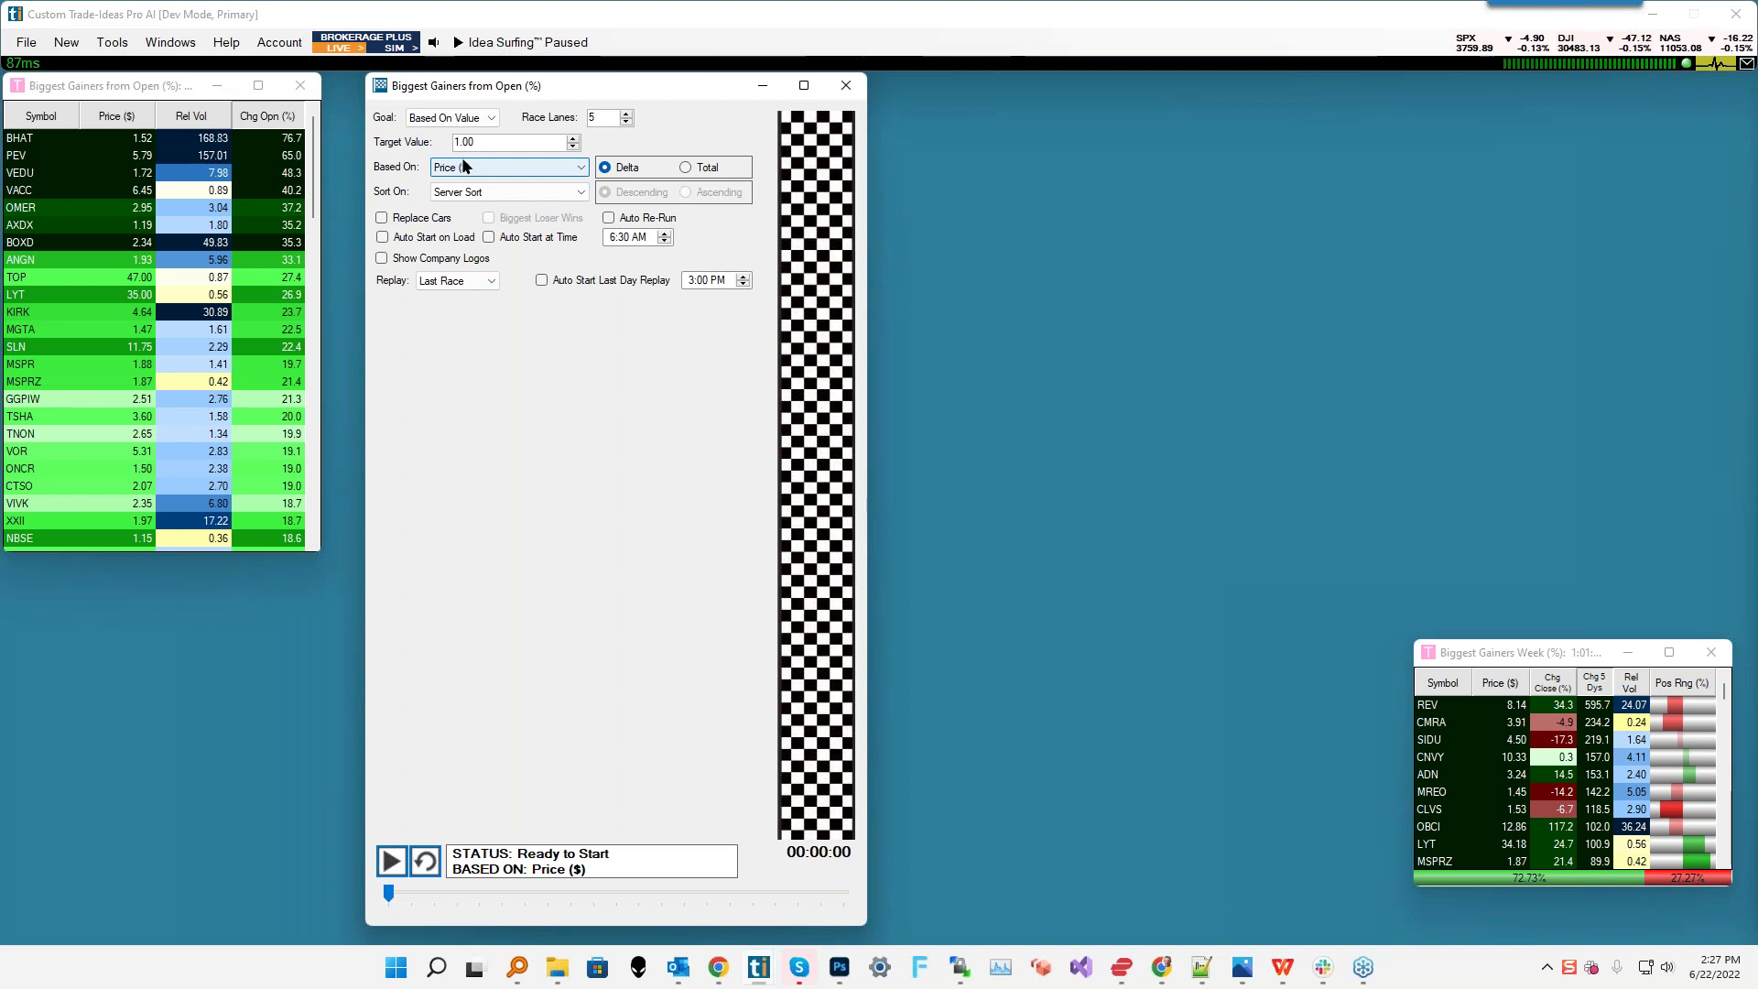
click(496, 168)
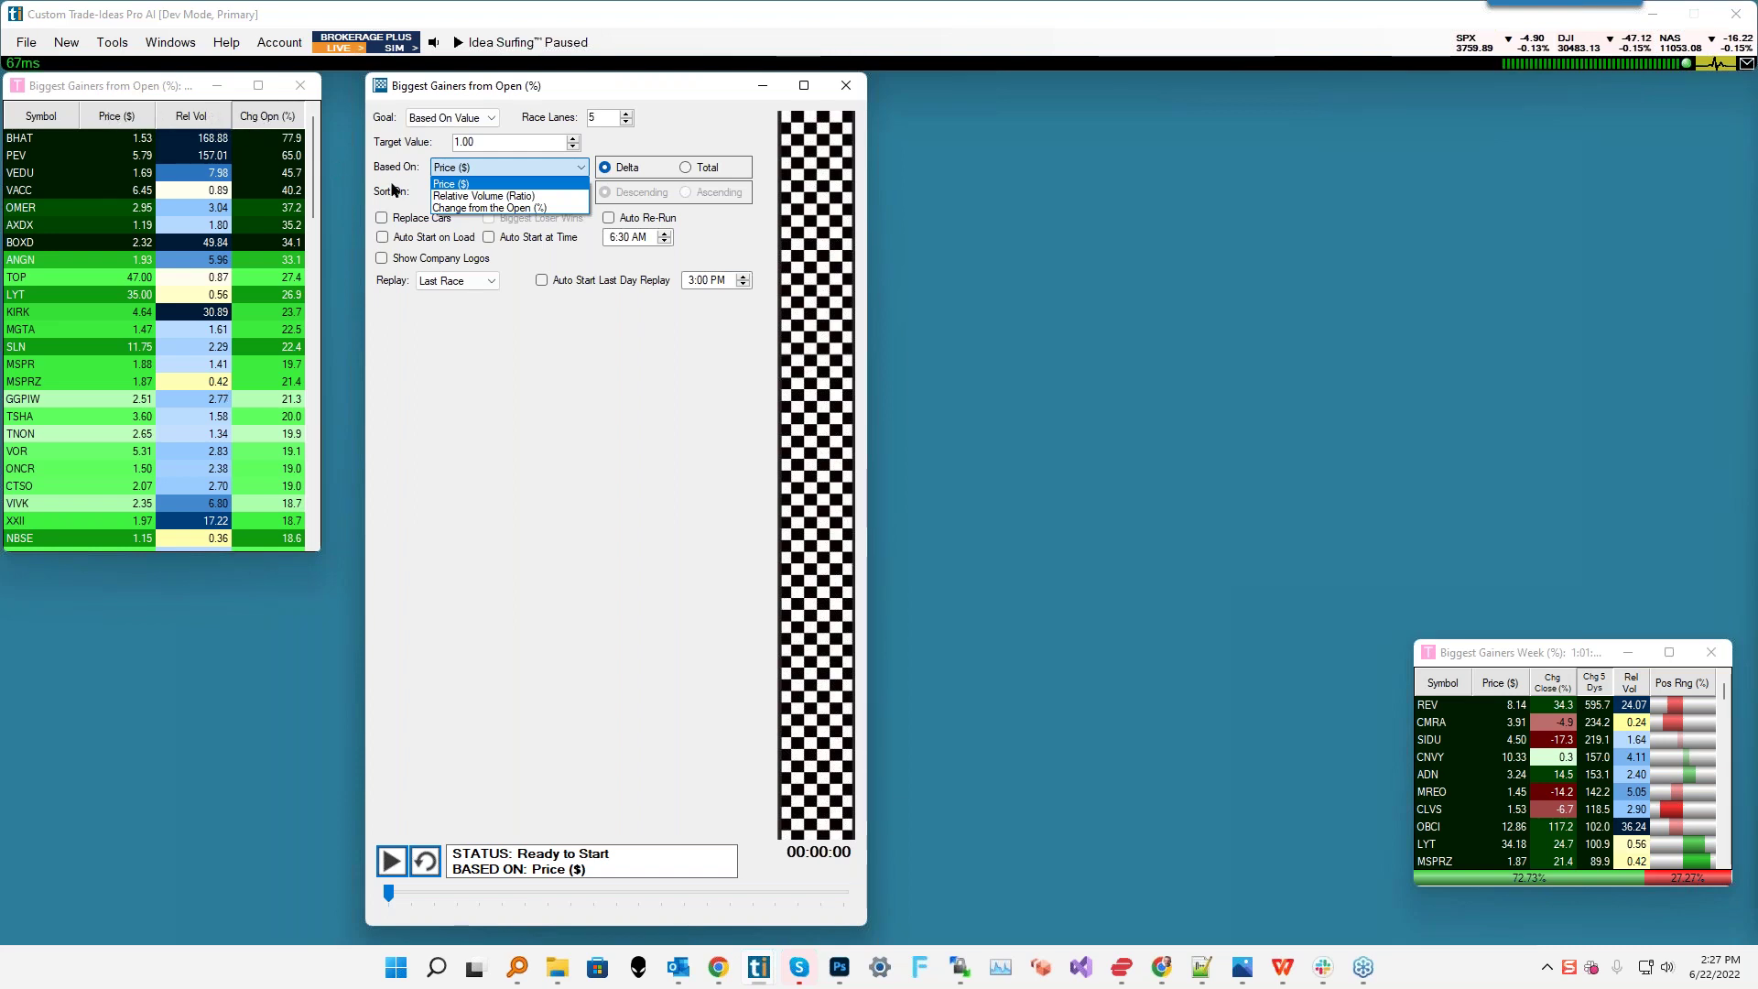
click(464, 209)
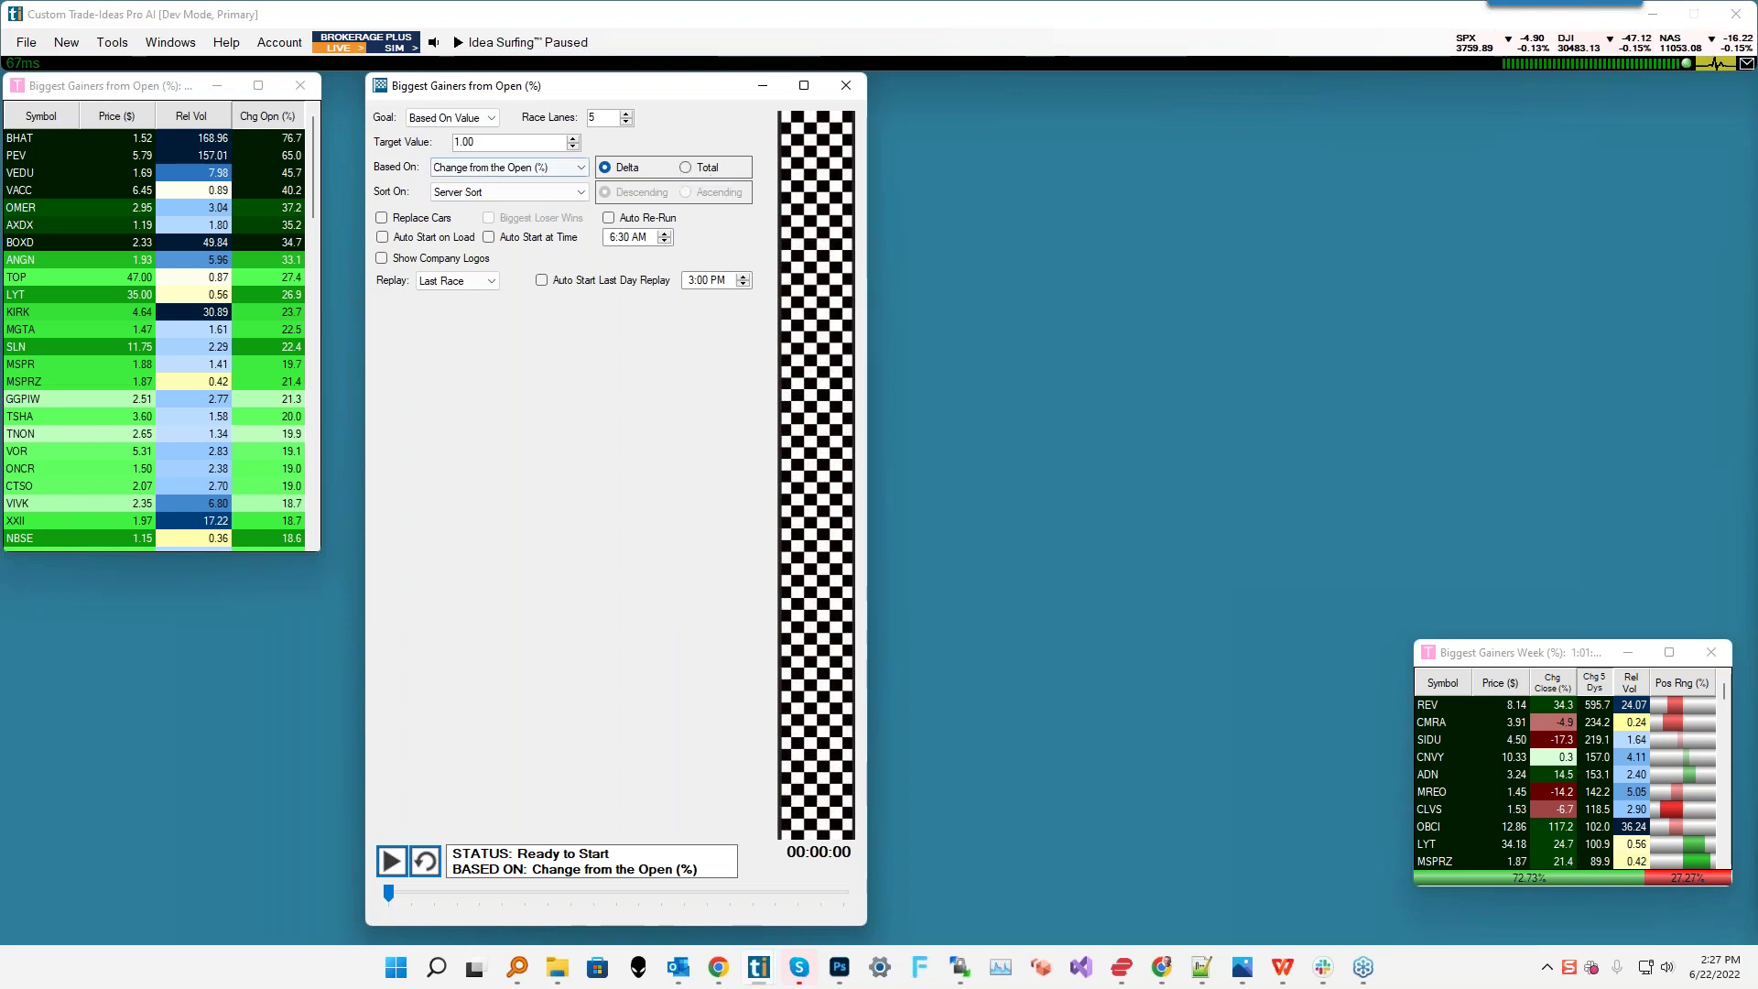
- Try the race's Total option with a target value of 10, and return the measurement to Delta
click(687, 169)
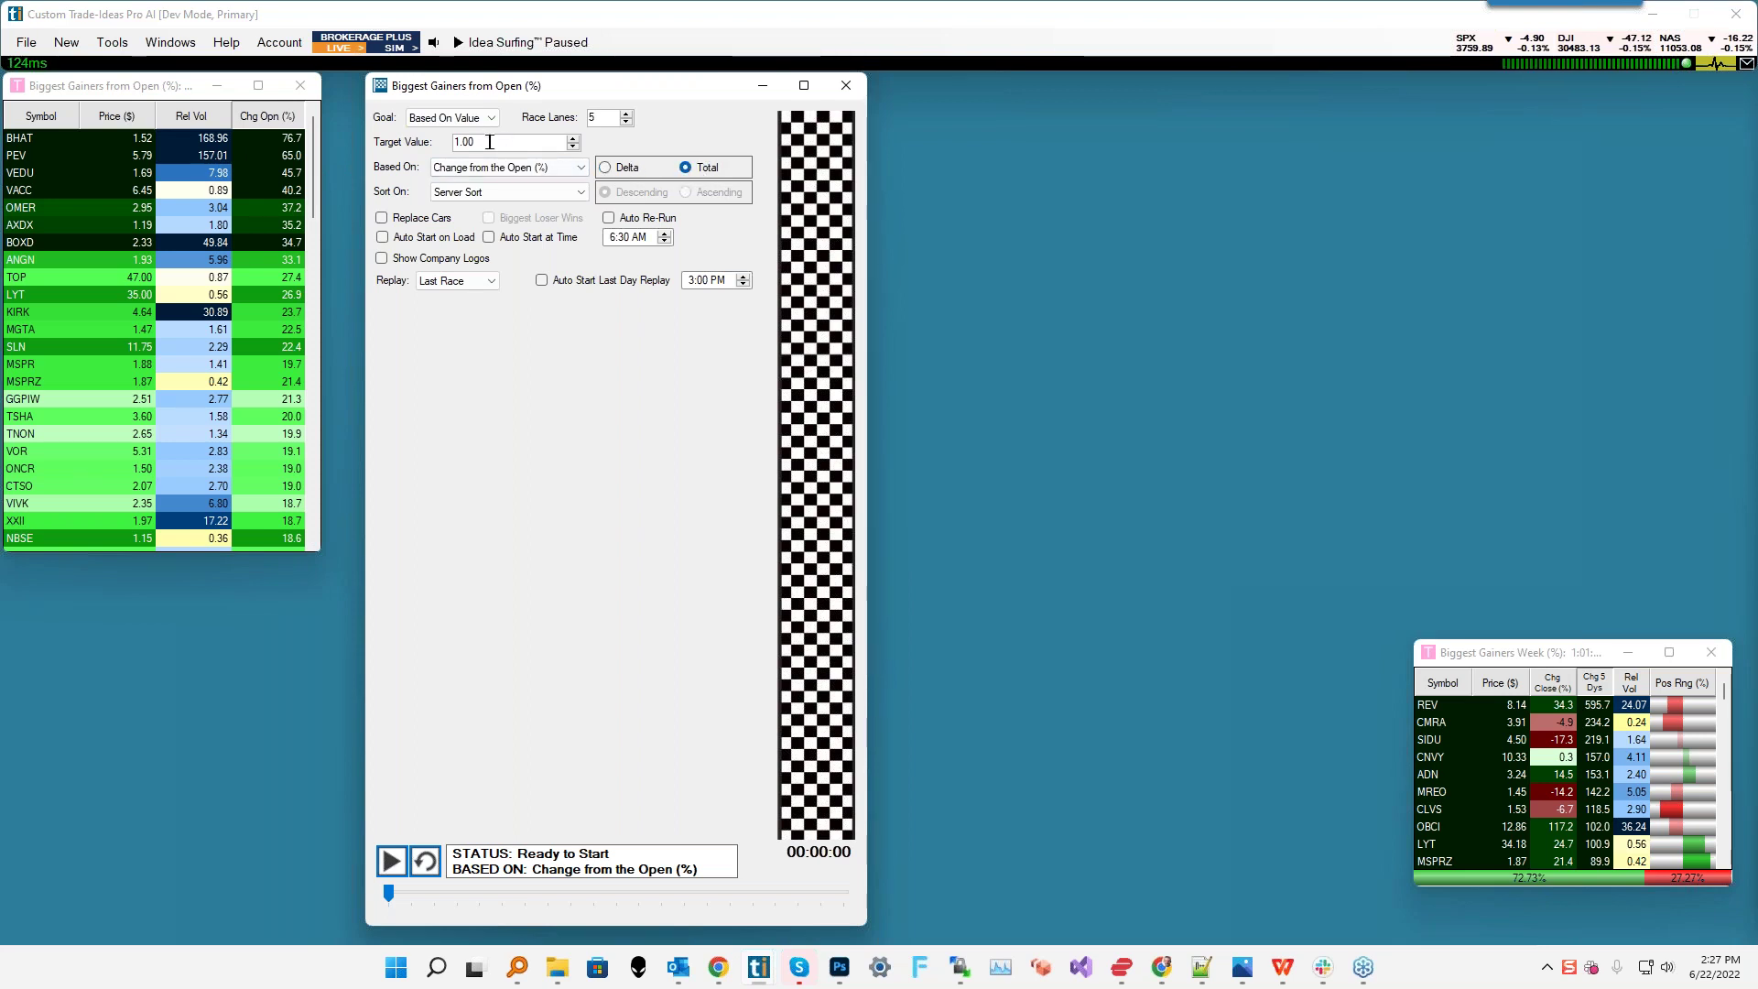
double_click(459, 145)
text(10)
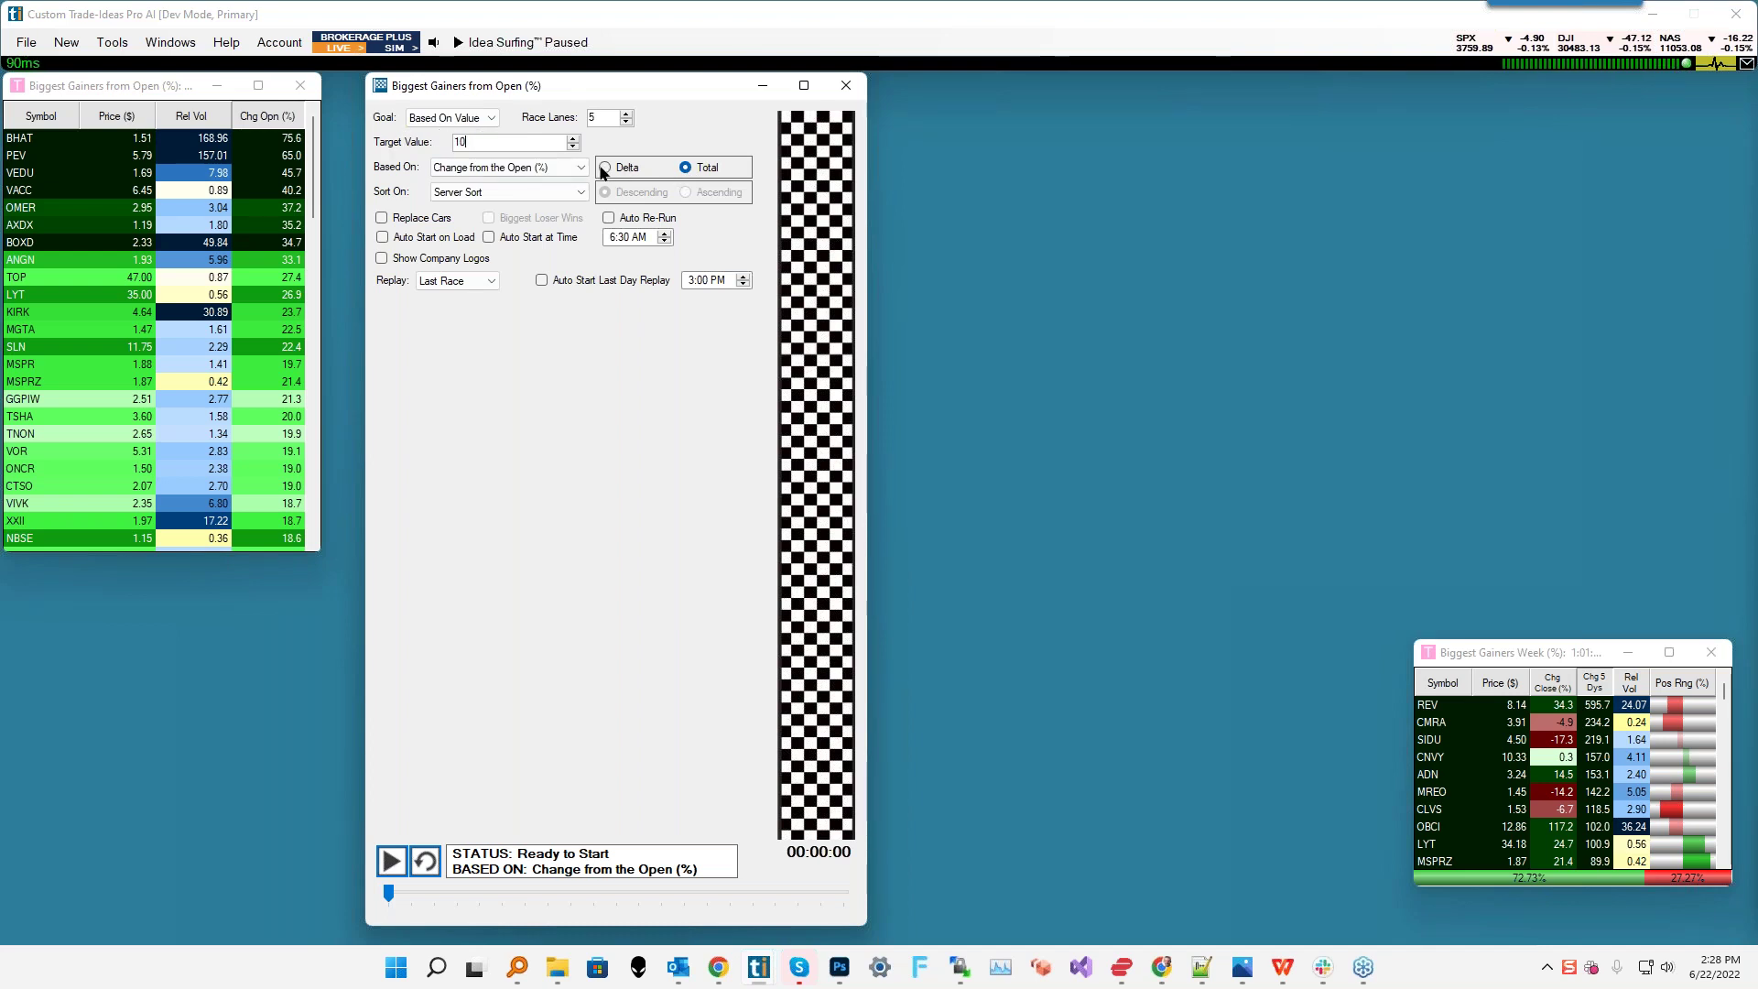
click(605, 170)
double_click(467, 143)
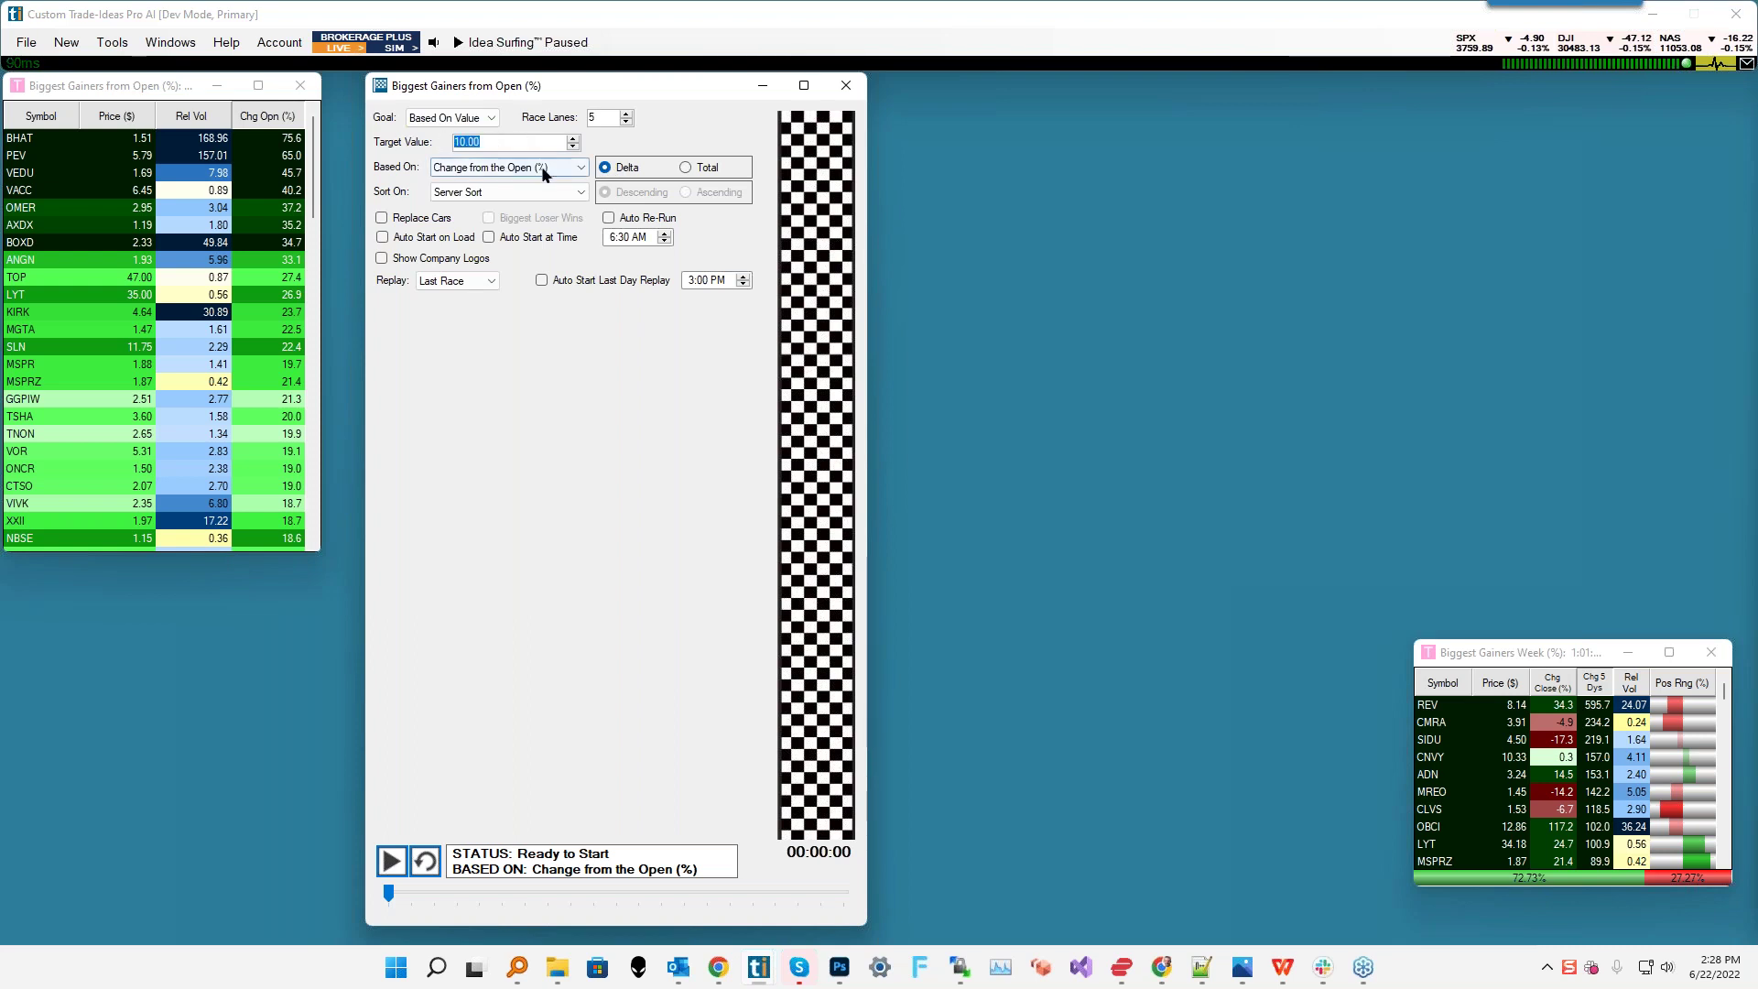
- Switch the race's goal back to Time with 10 minutes to run
click(490, 119)
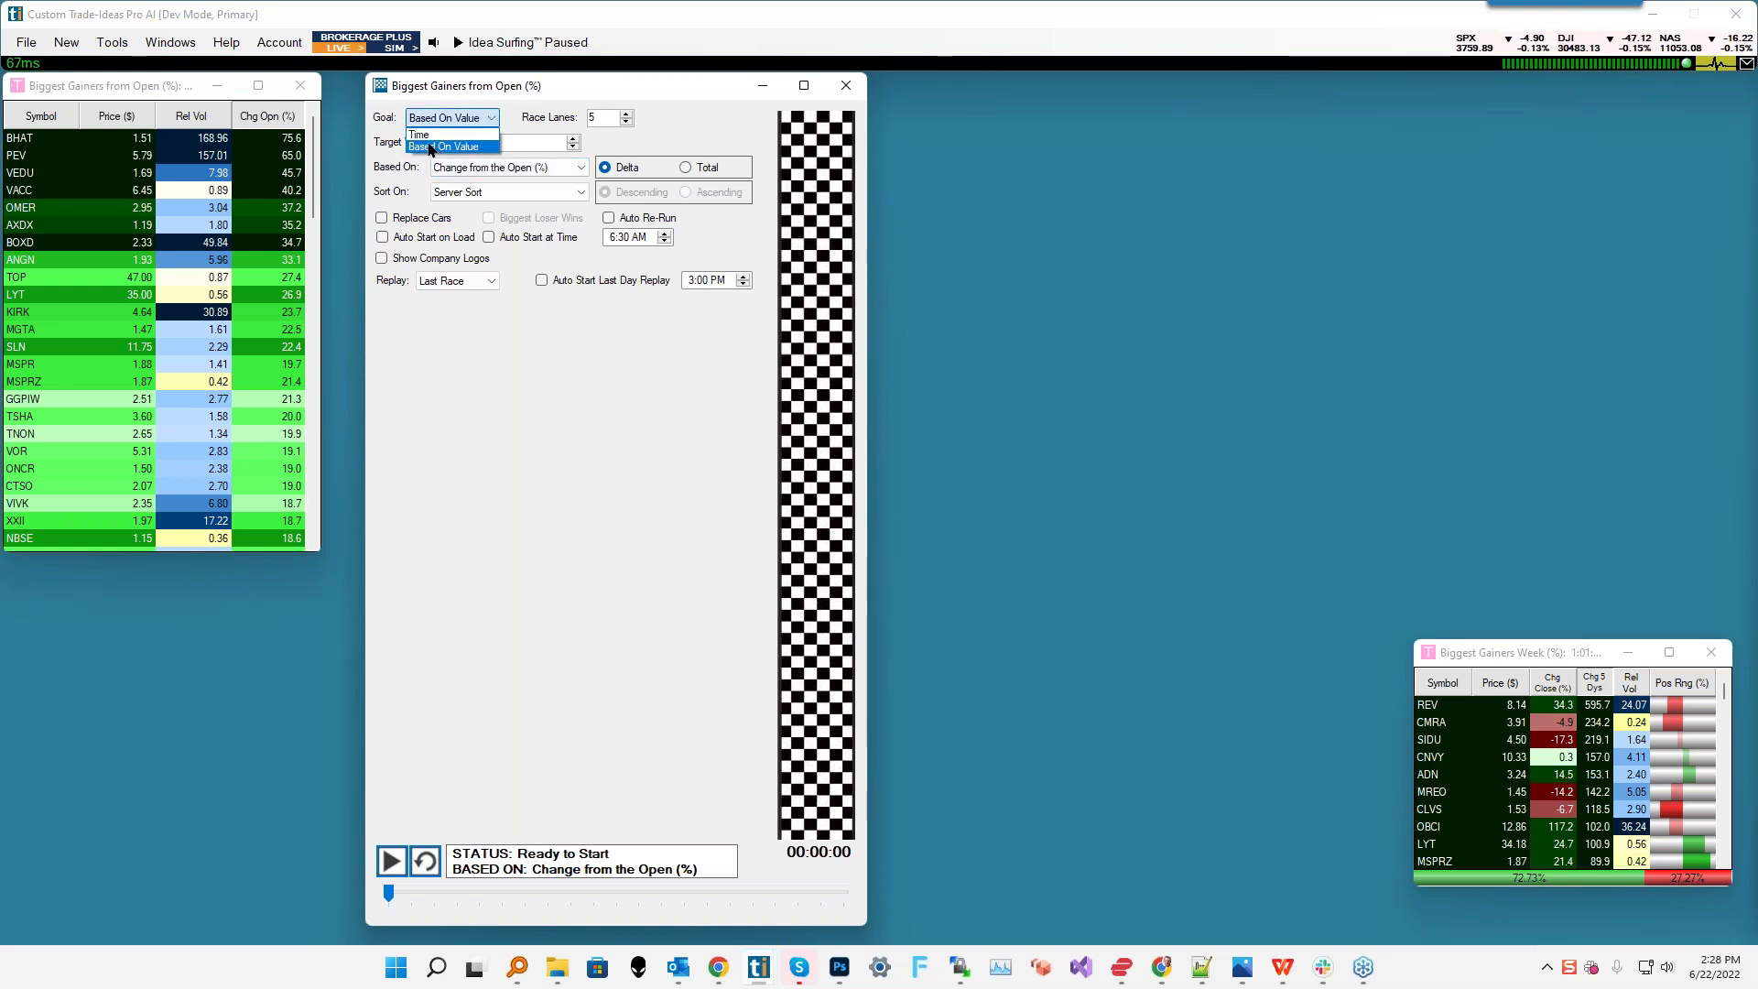
click(427, 146)
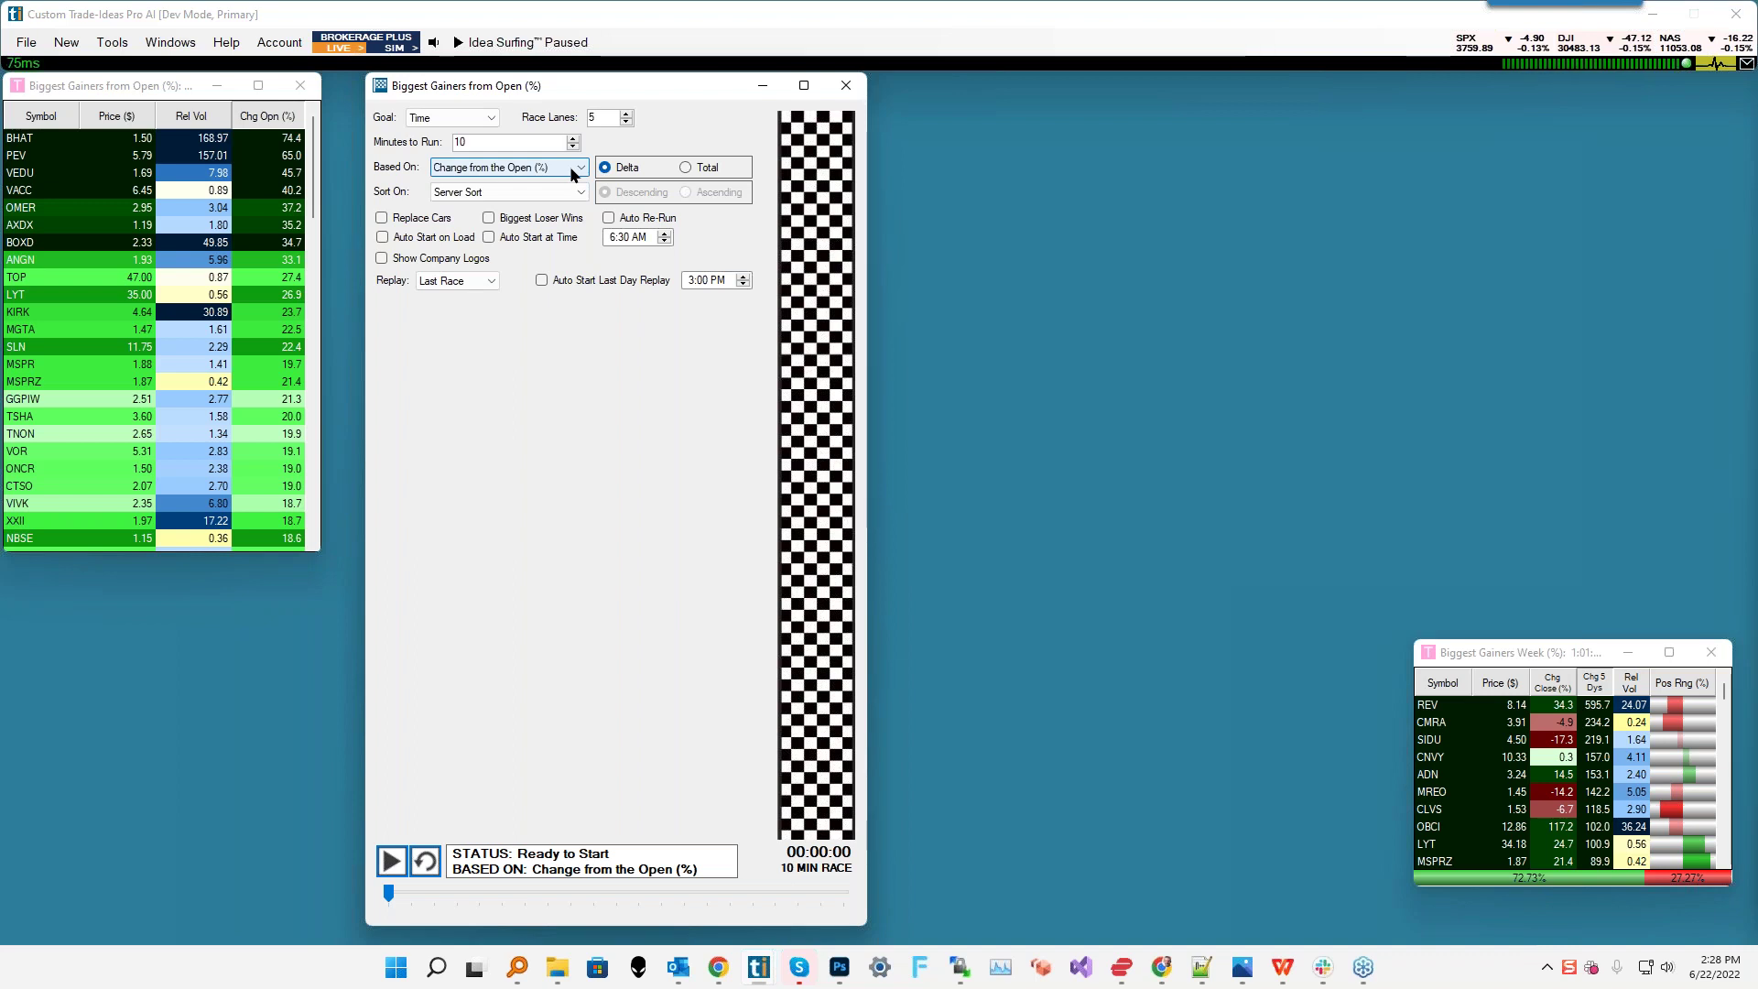
key(Tab)
key(Tab)
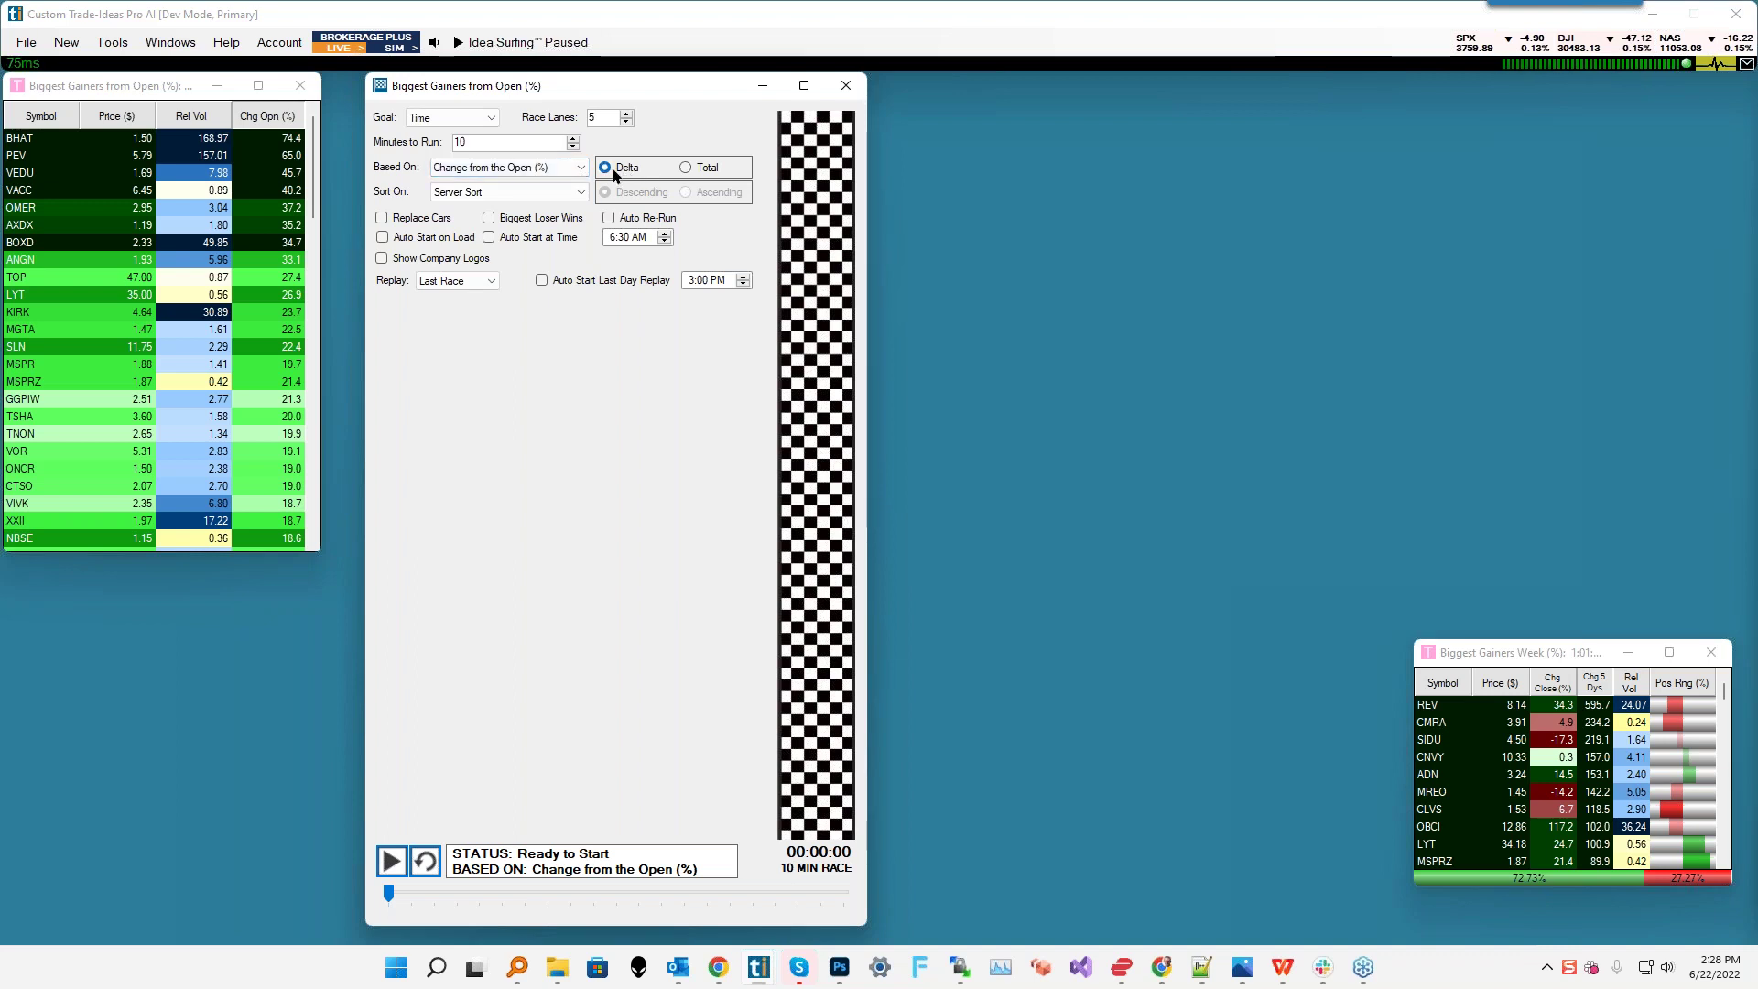
- Sort the race on Delta Value
click(483, 192)
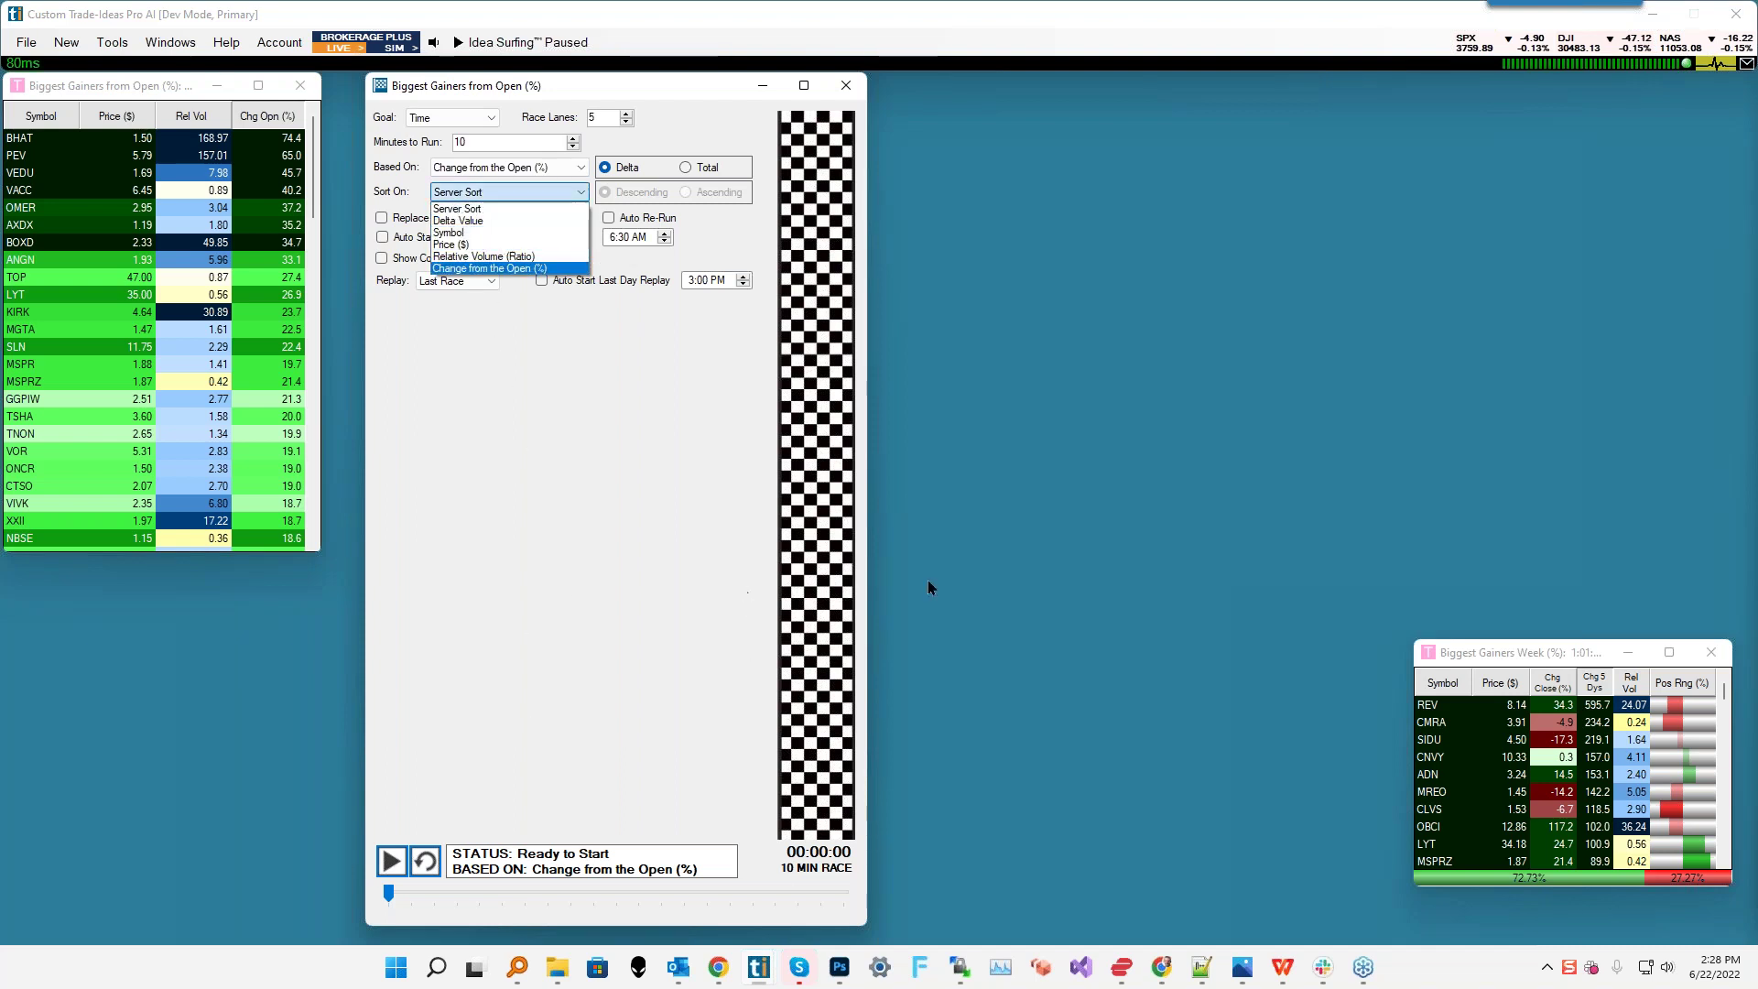
key(Up)
key(Up)
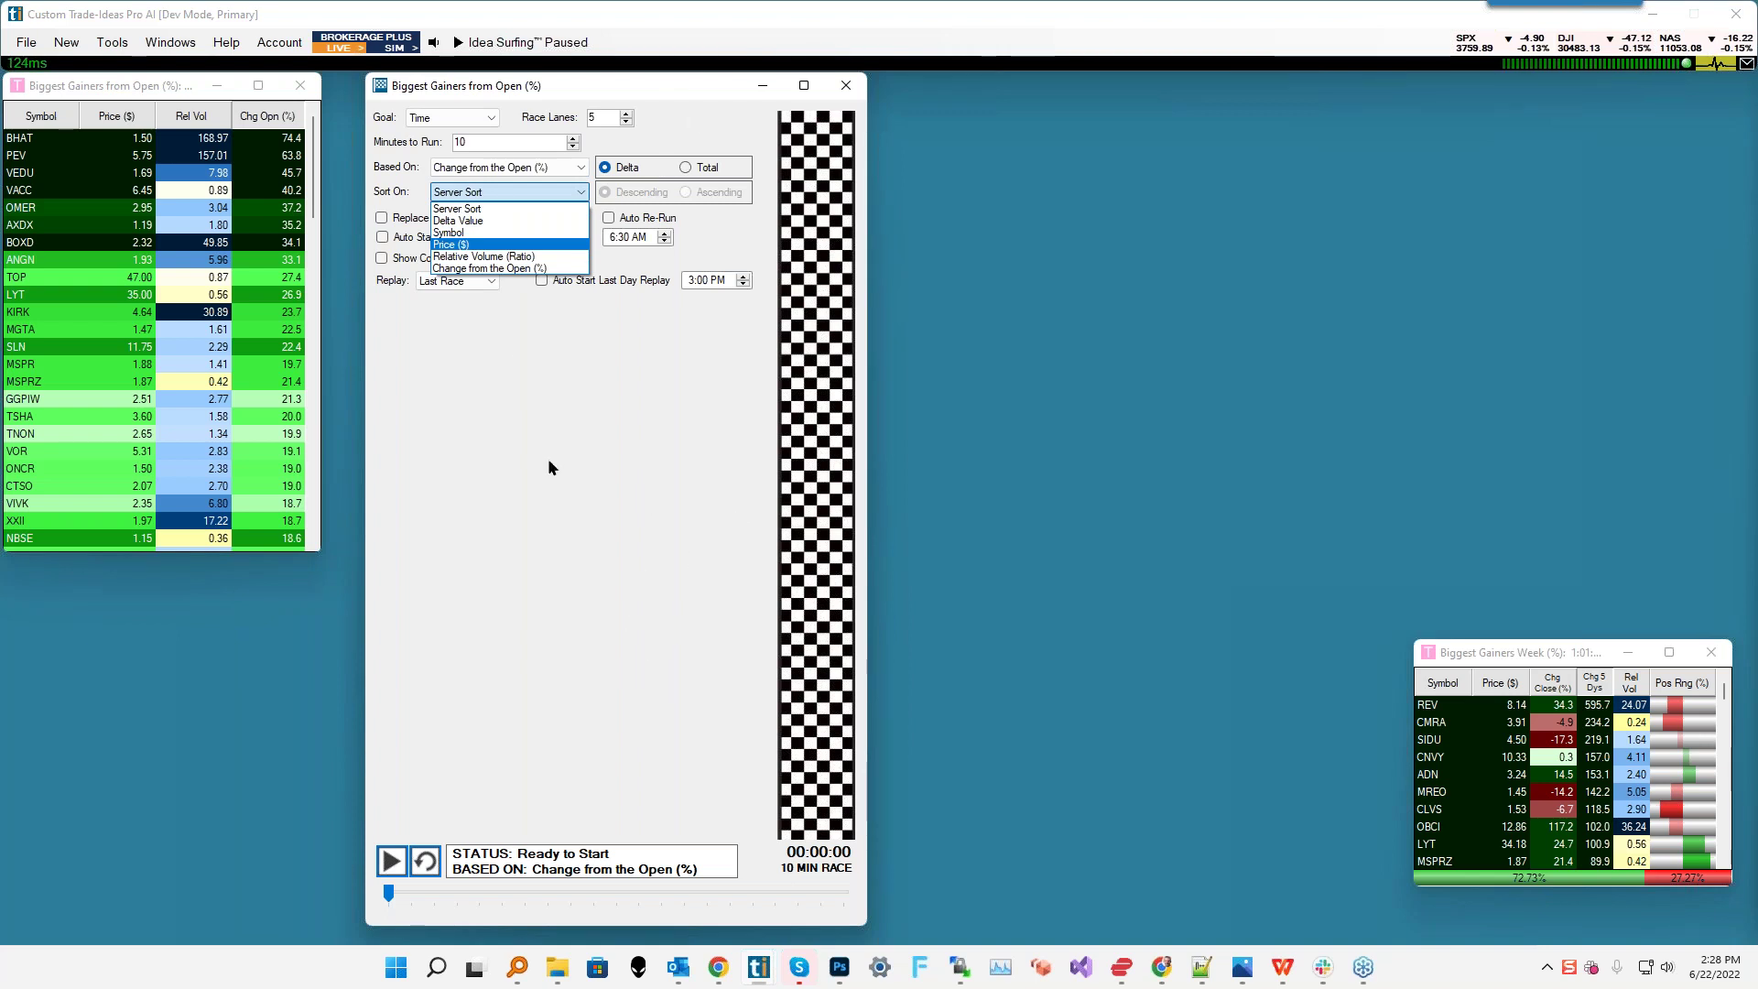
click(462, 223)
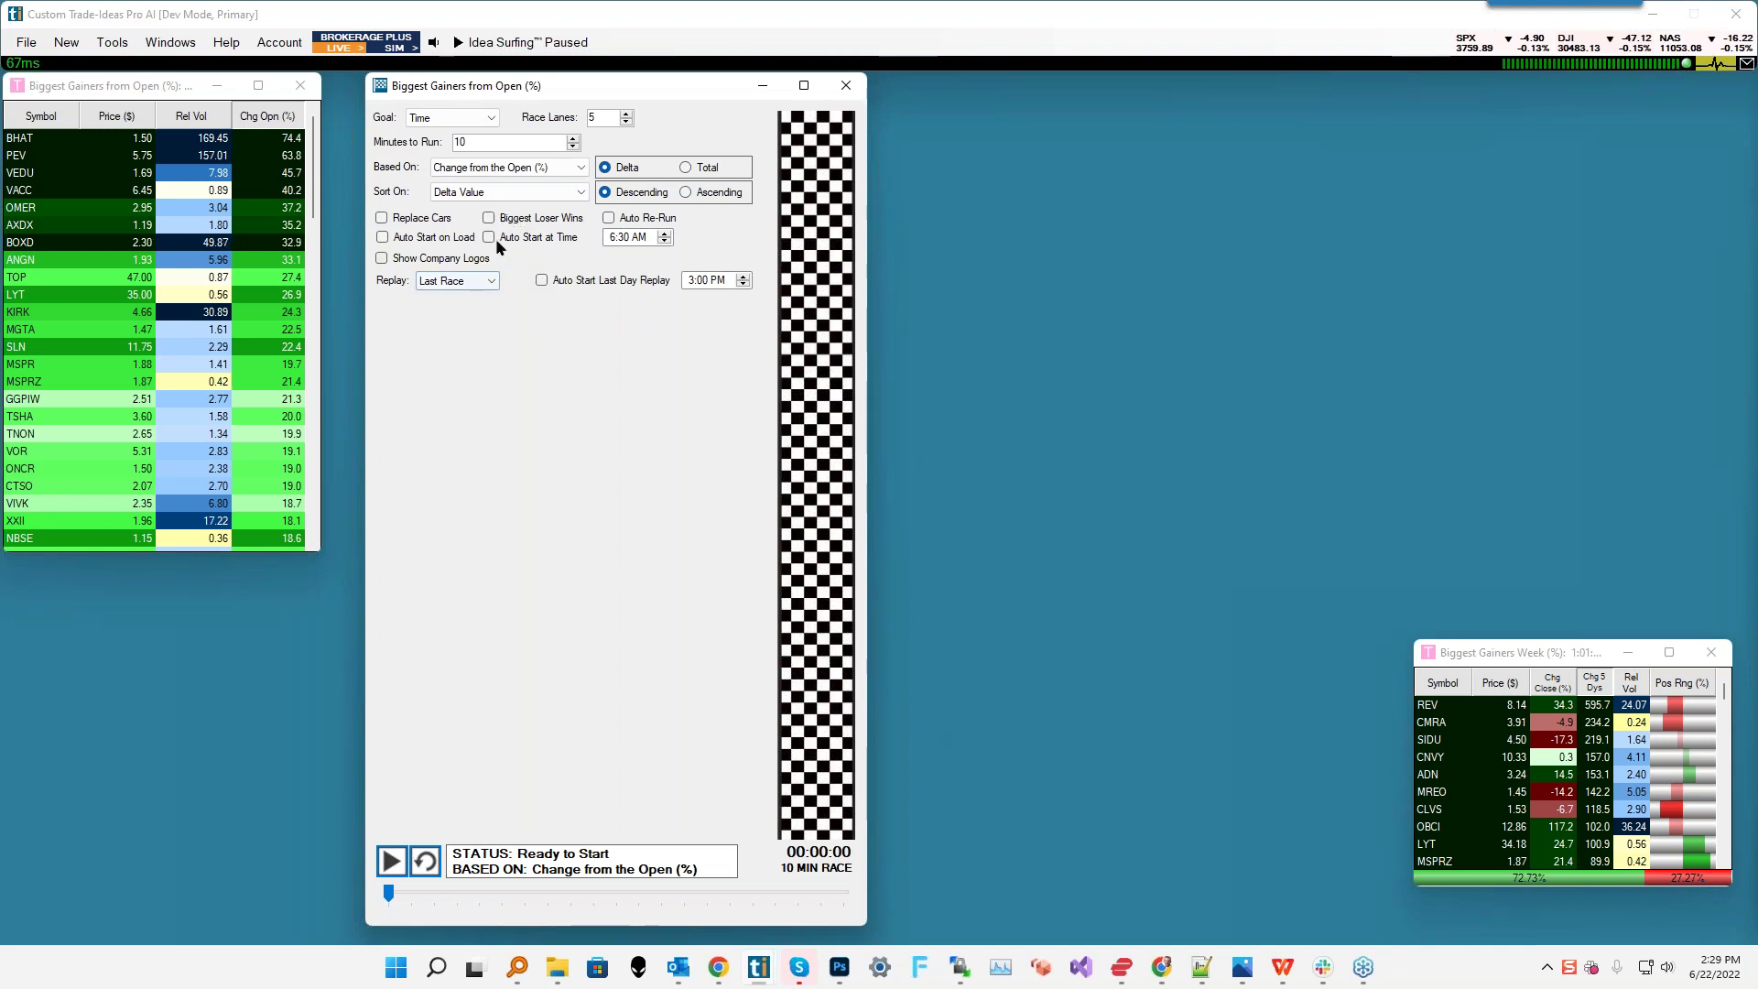
- Enable Replace Cars, Auto Re-Run, Auto Start on Load and Show Company Logos, and review the replay choices, keeping Last Race
click(414, 219)
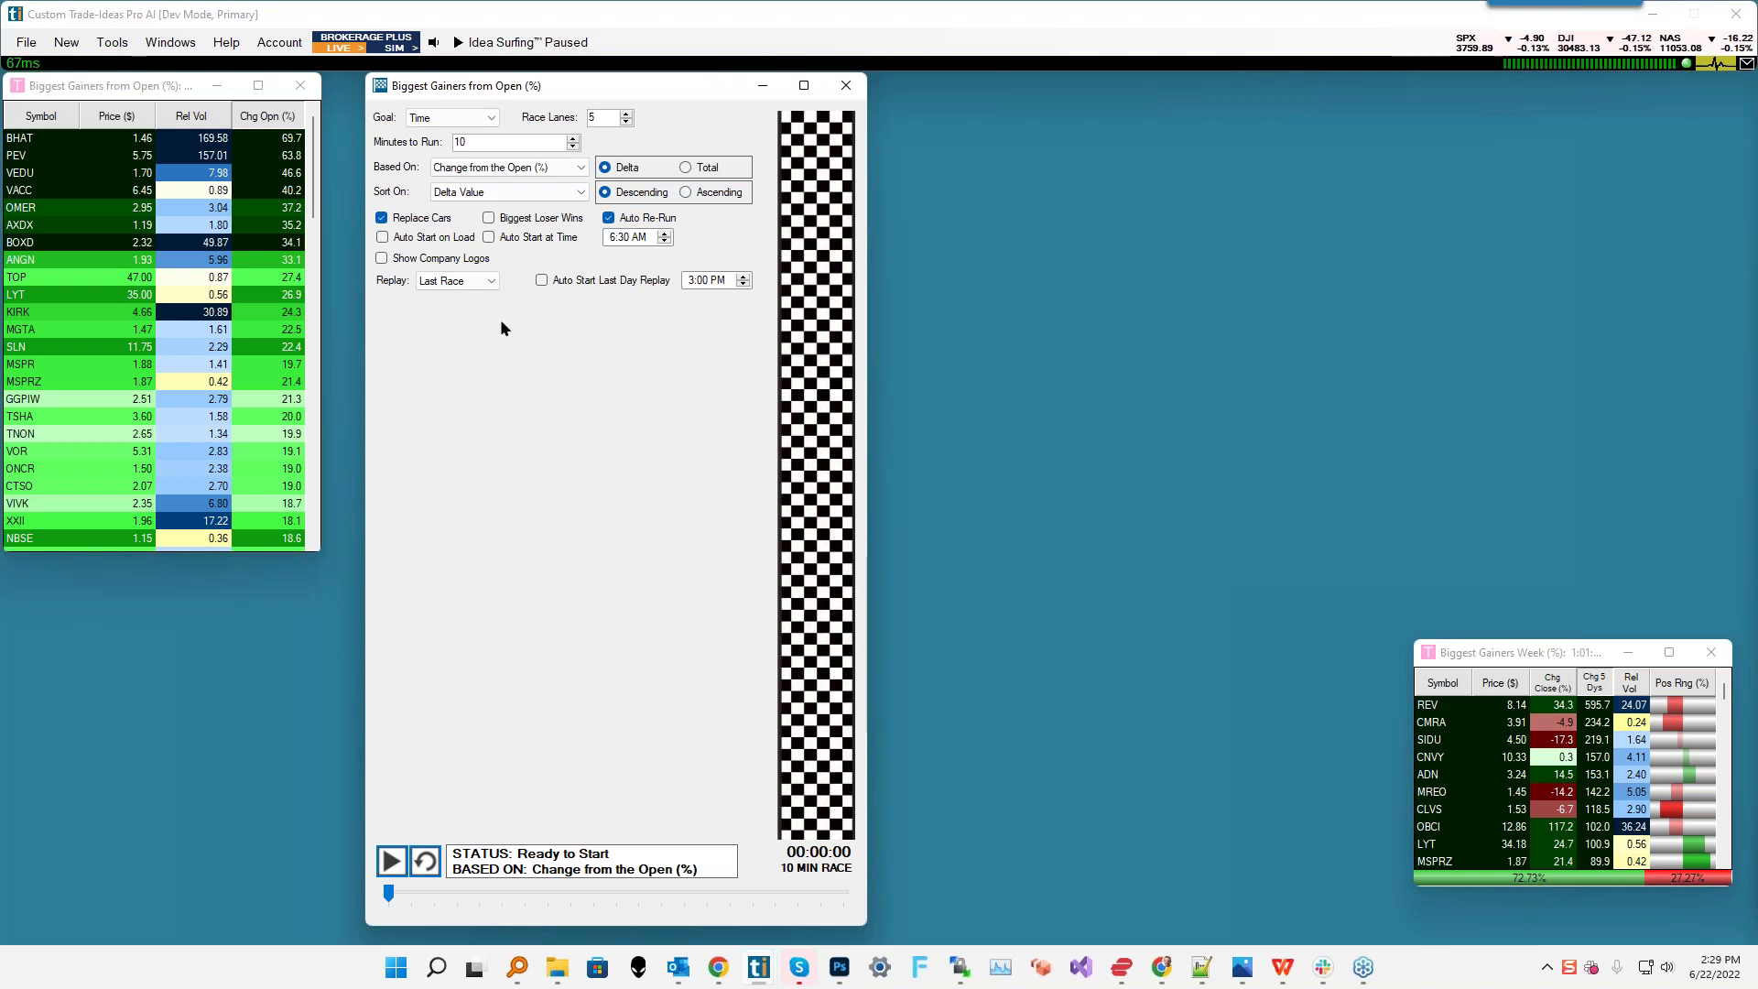
click(382, 237)
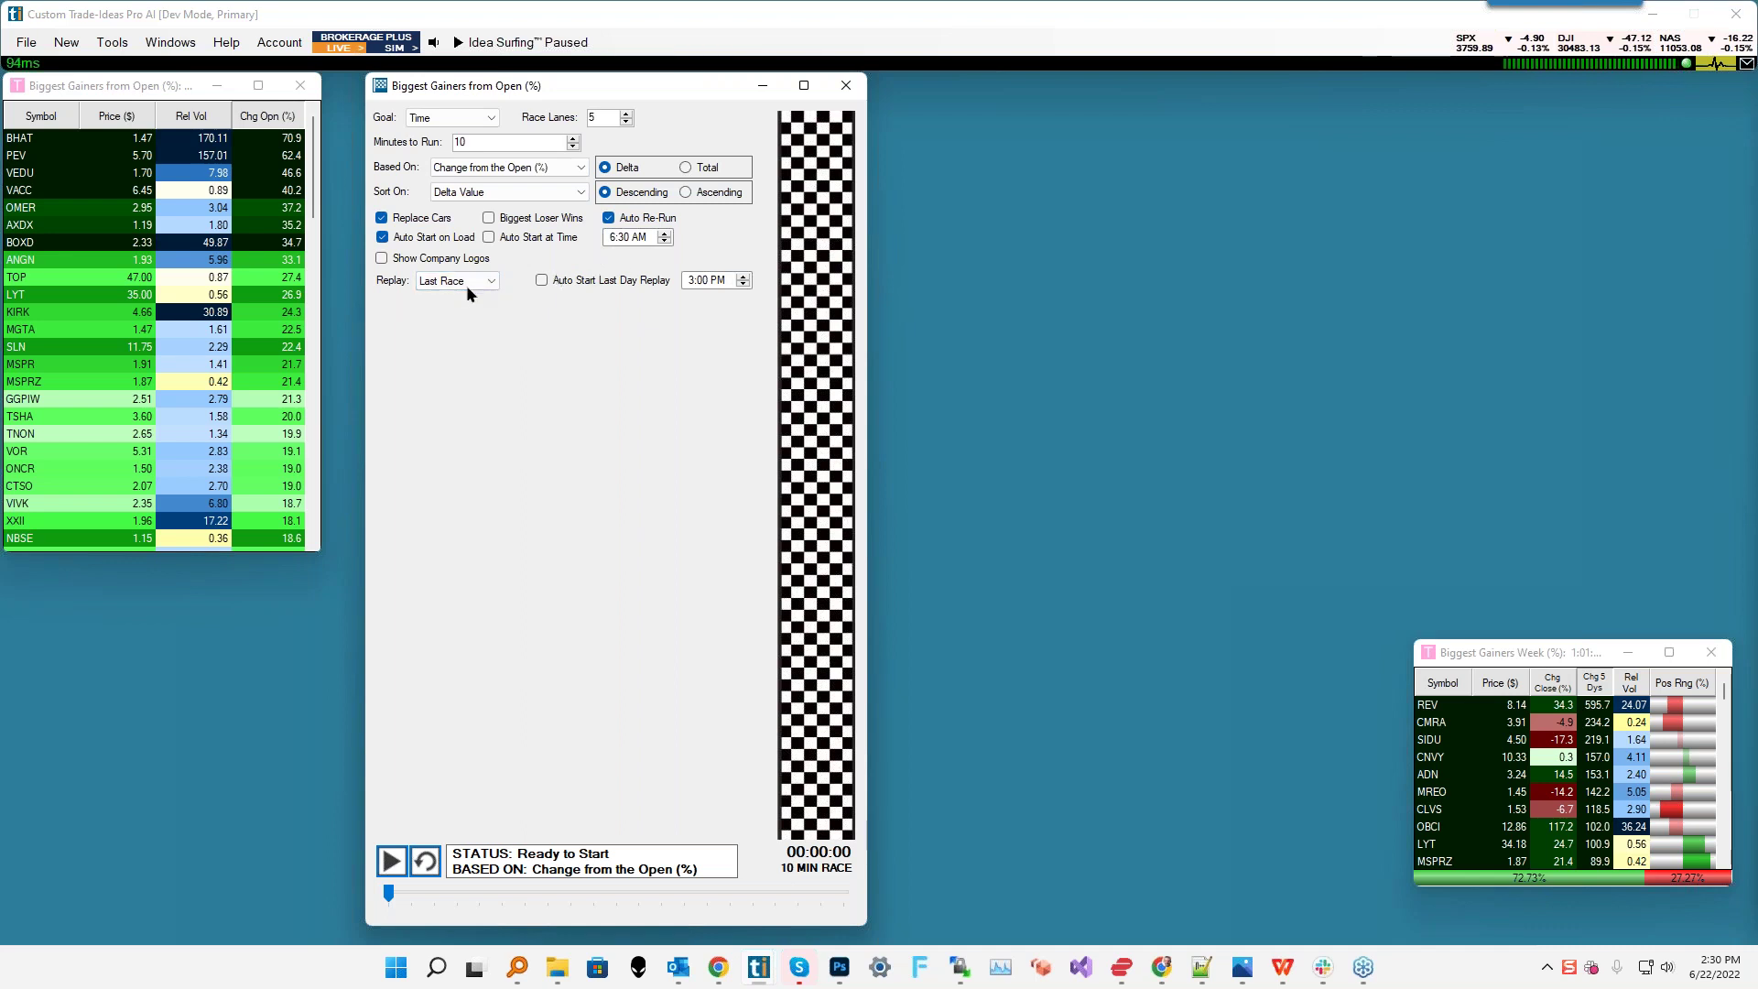
click(382, 258)
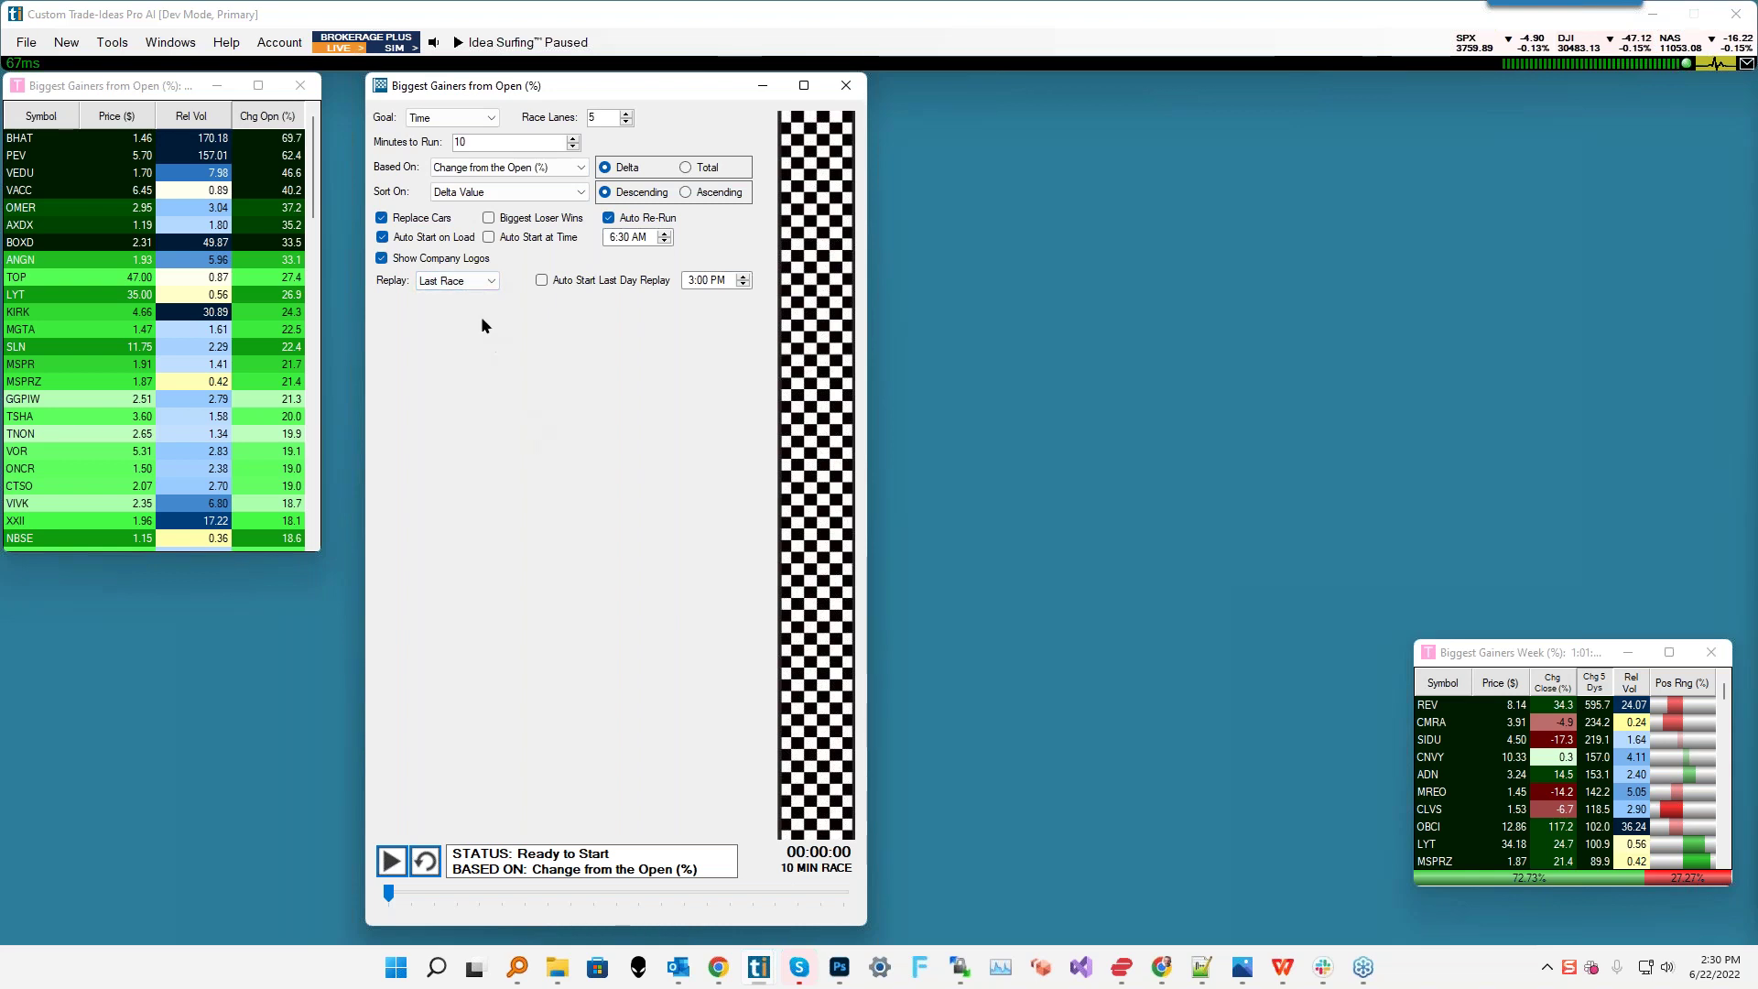
click(482, 280)
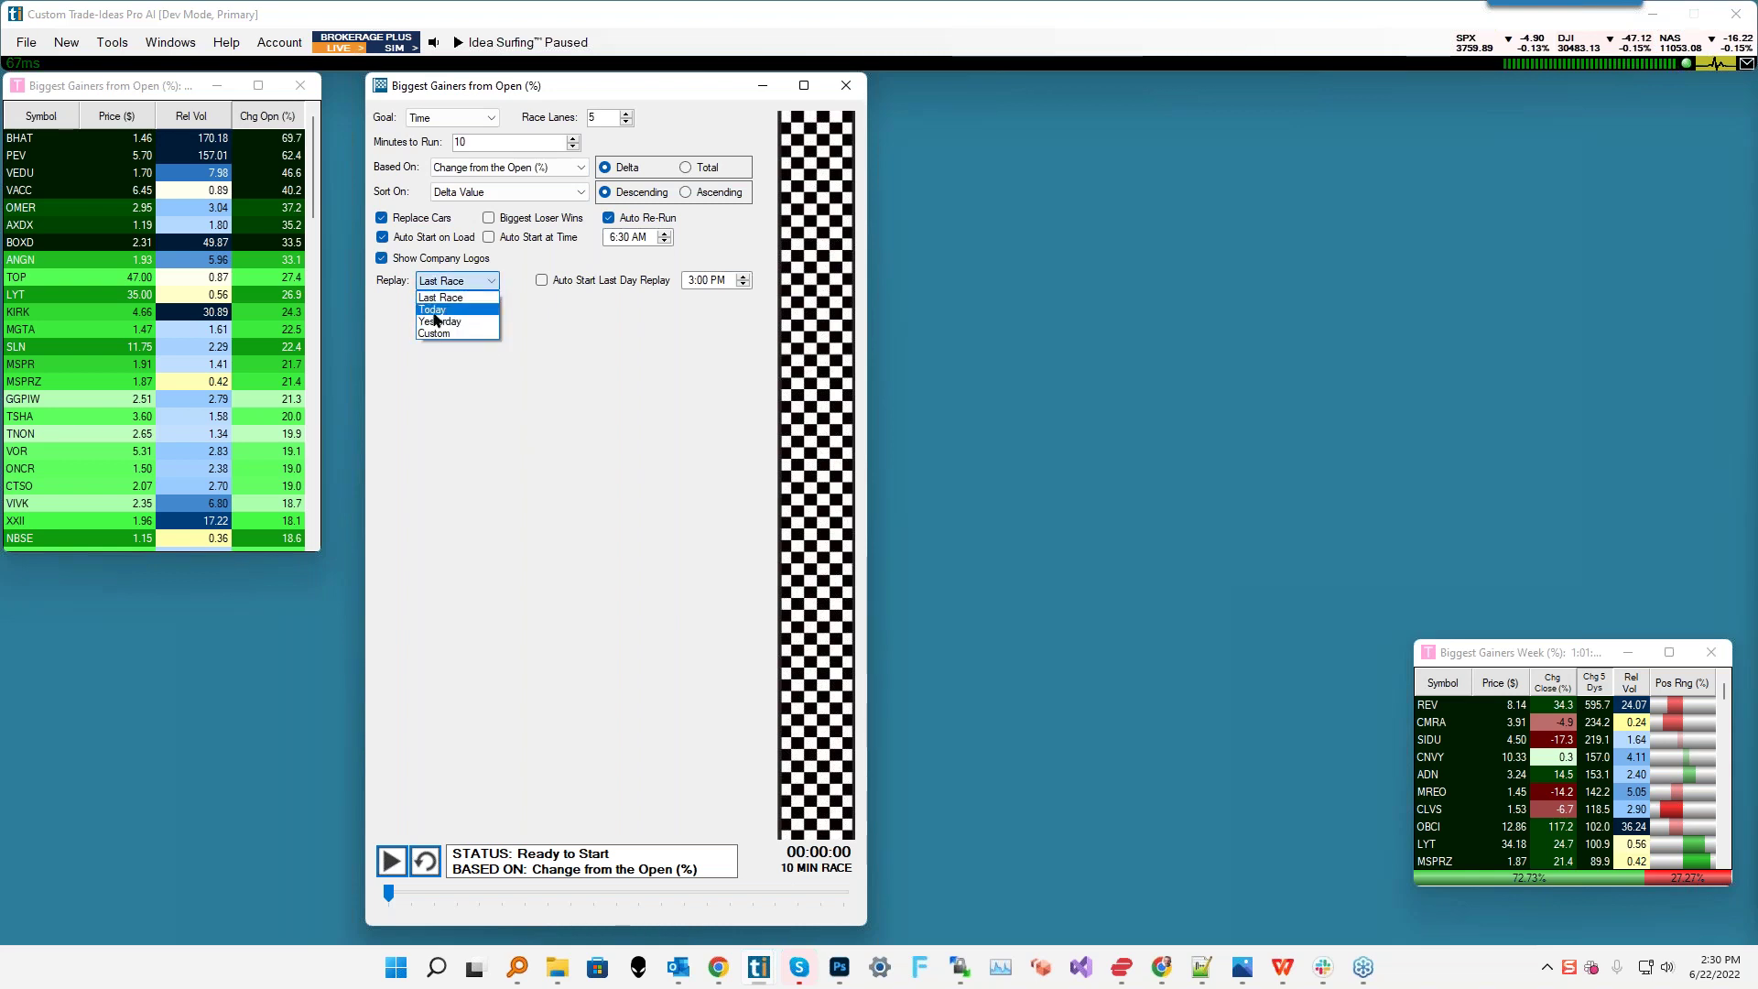
click(389, 294)
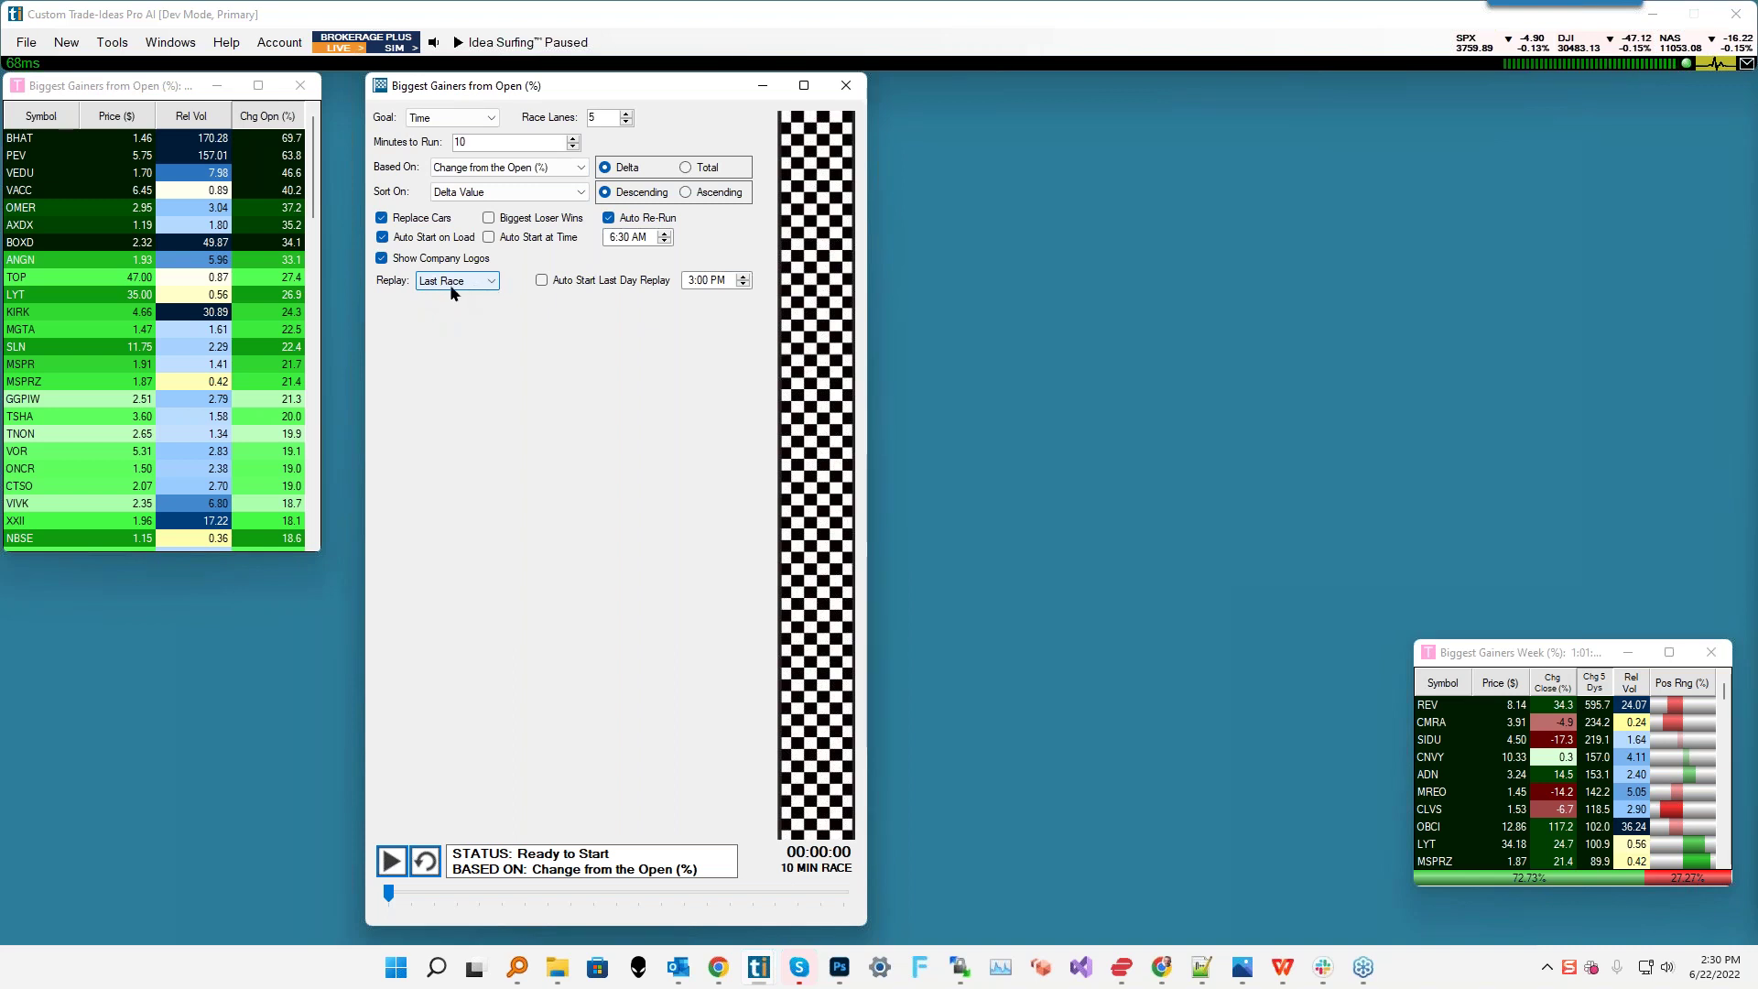
- Set the race's replay to Today after reviewing the Last Race, Yesterday and Custom choices
click(469, 282)
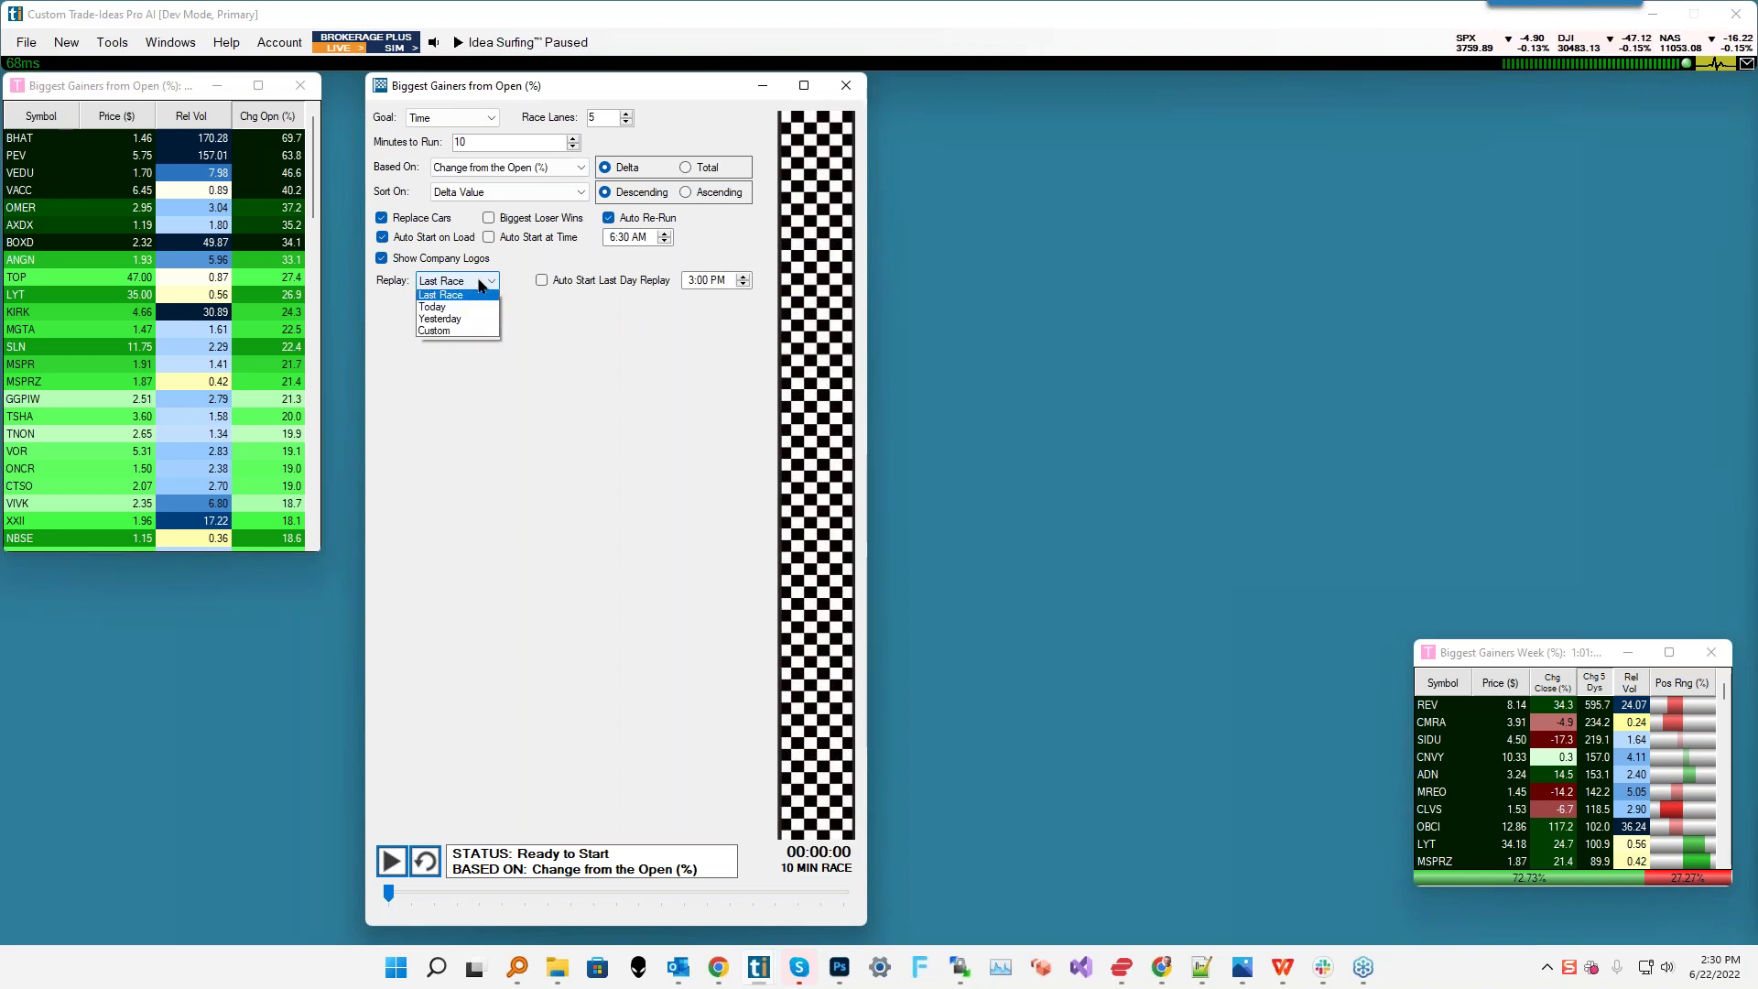
click(431, 311)
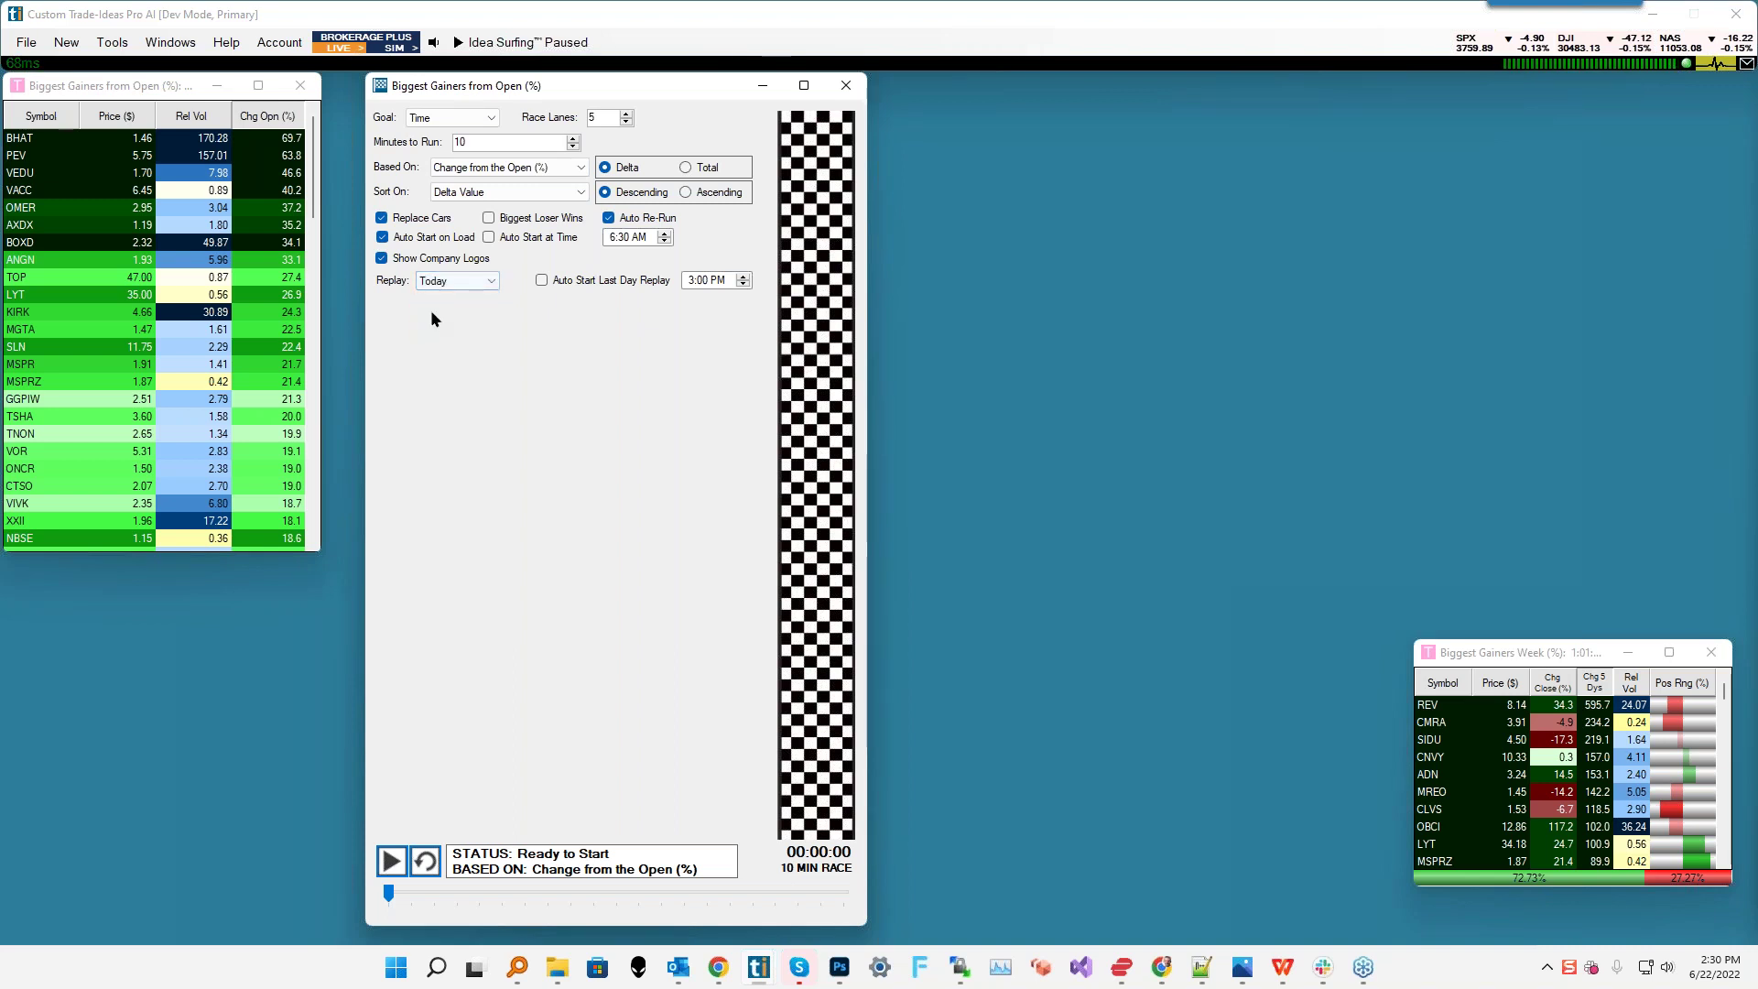
click(494, 283)
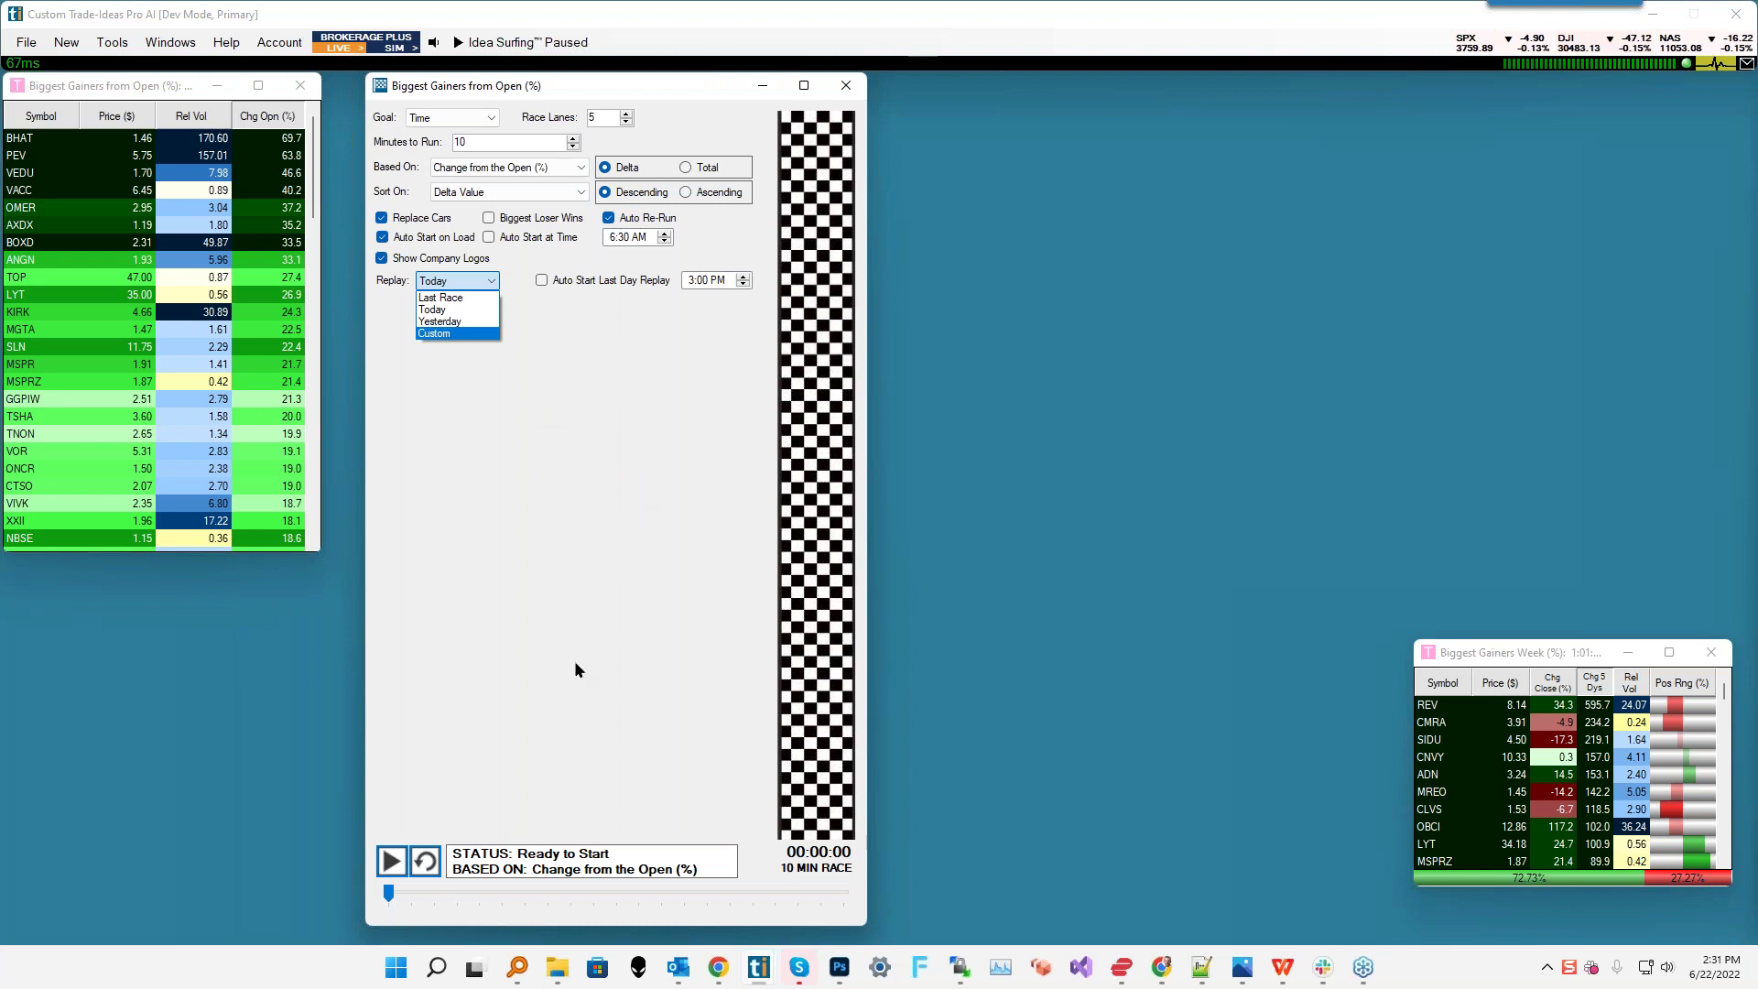
click(439, 314)
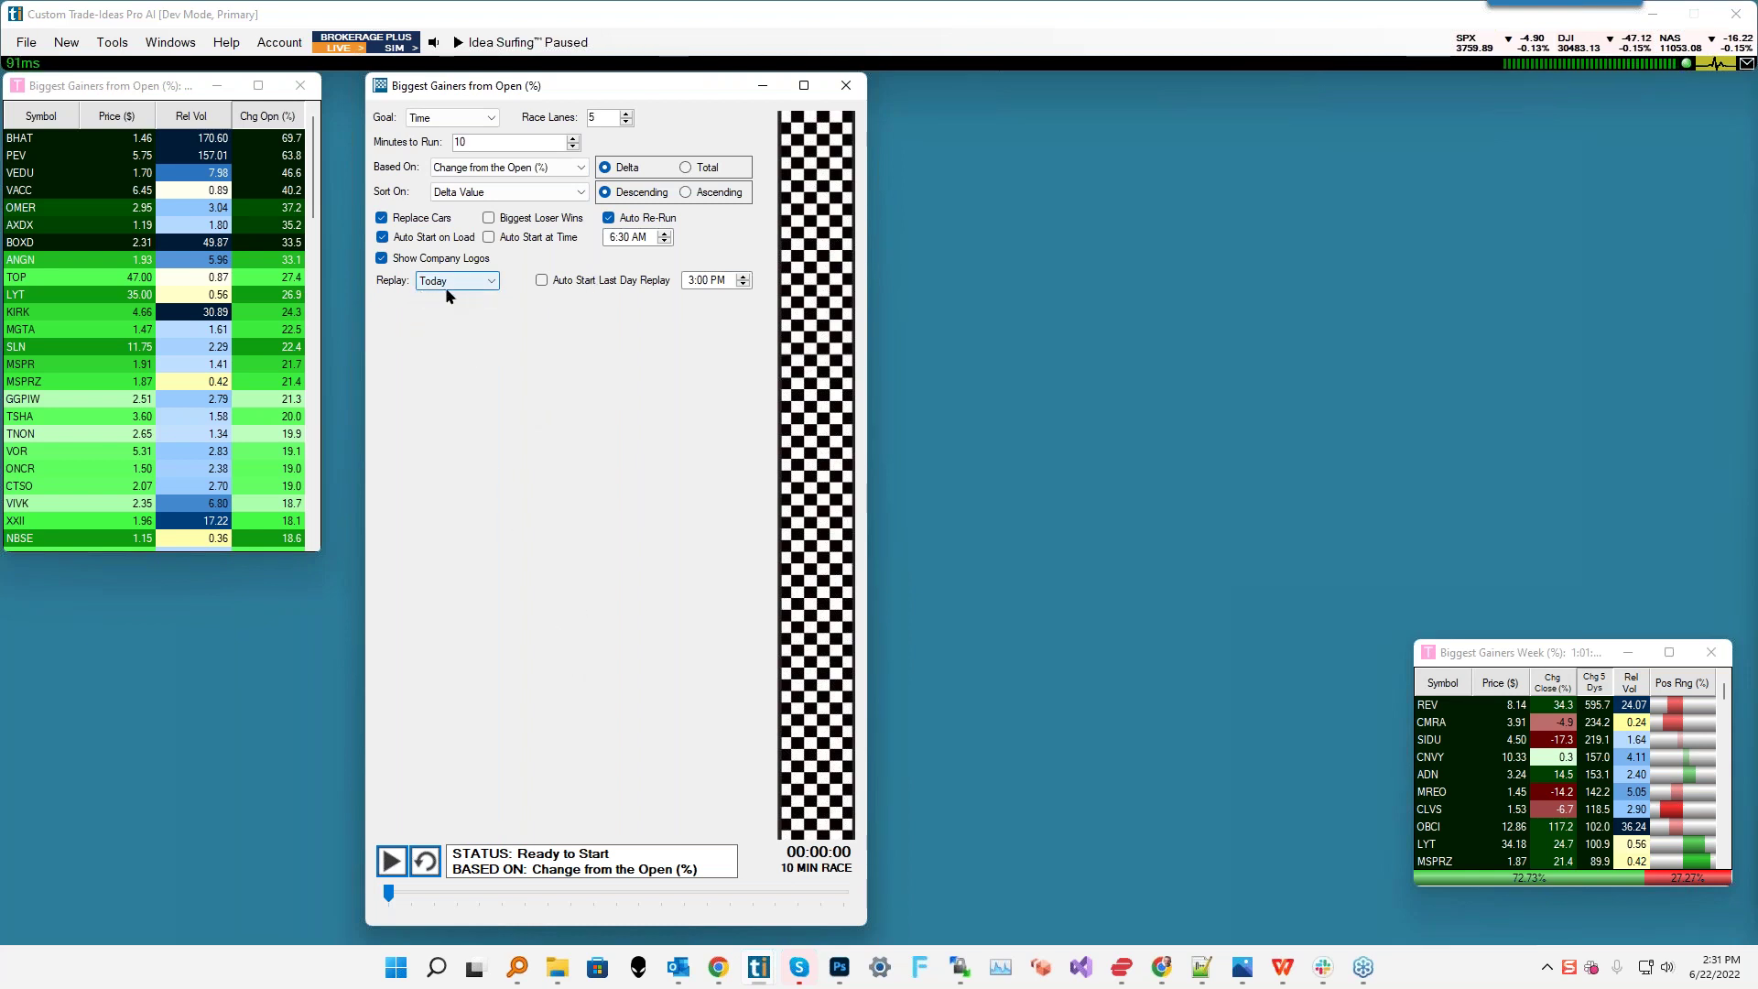
- Make the race window taller with 21 race lanes and start the 10-minute race
click(628, 120)
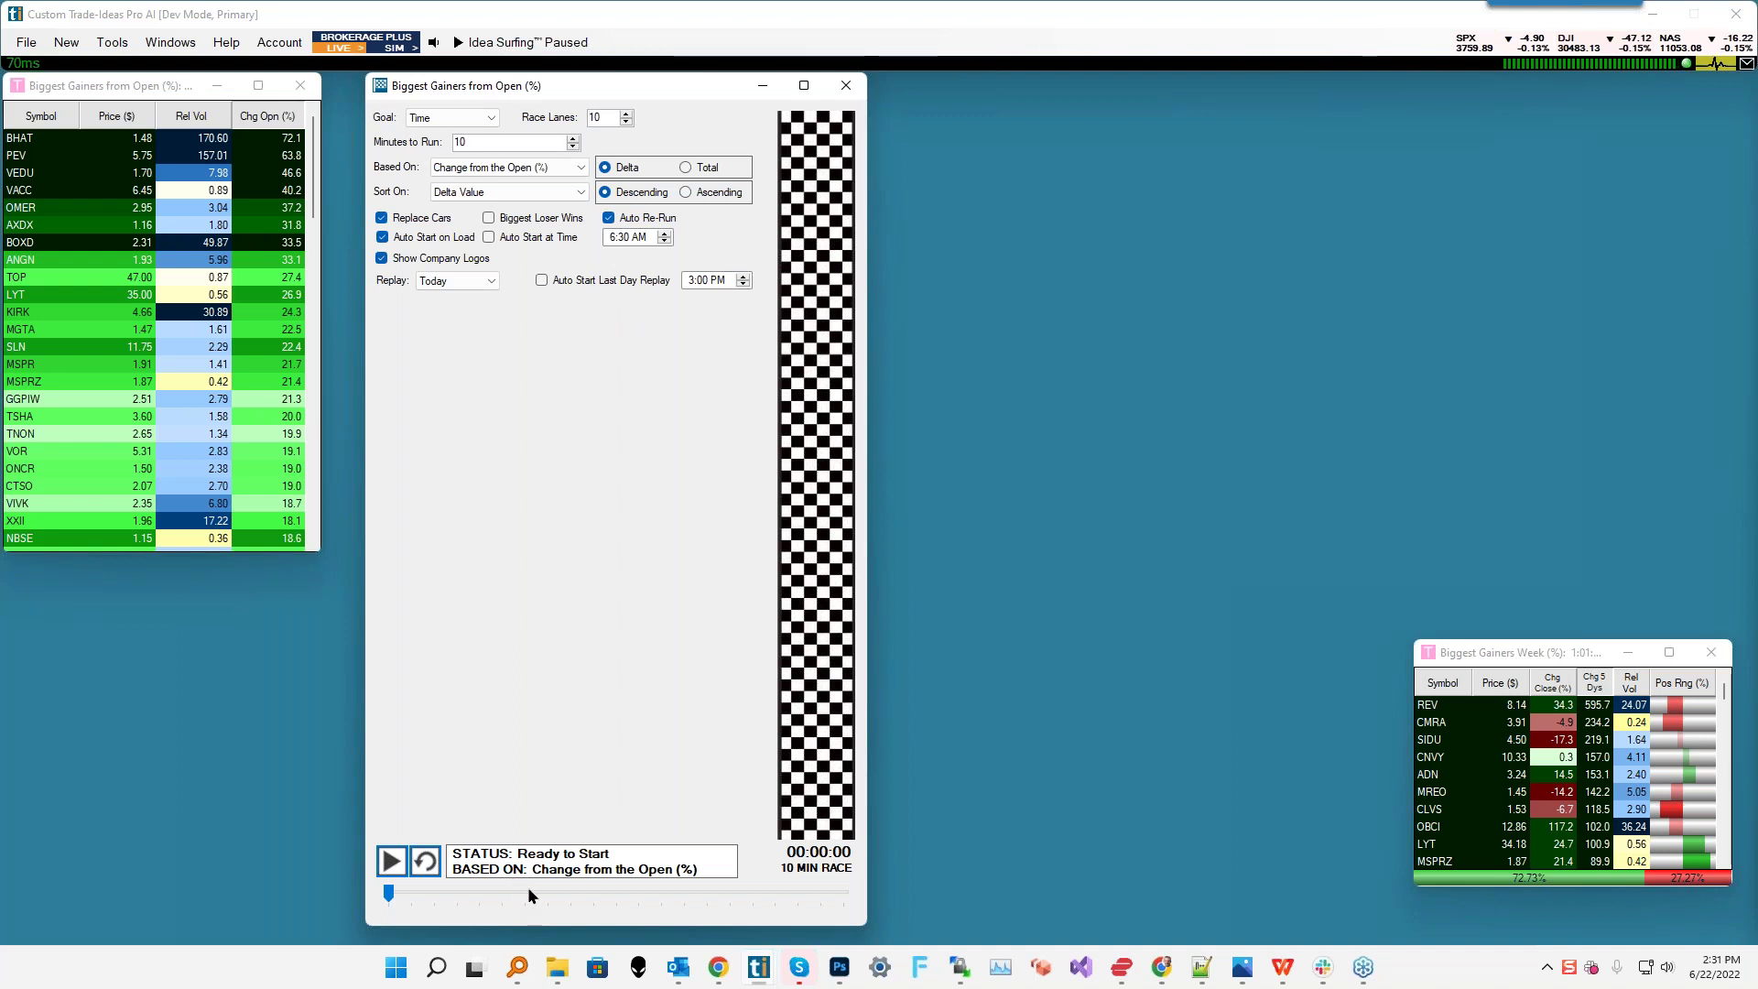
drag(552, 937, 554, 978)
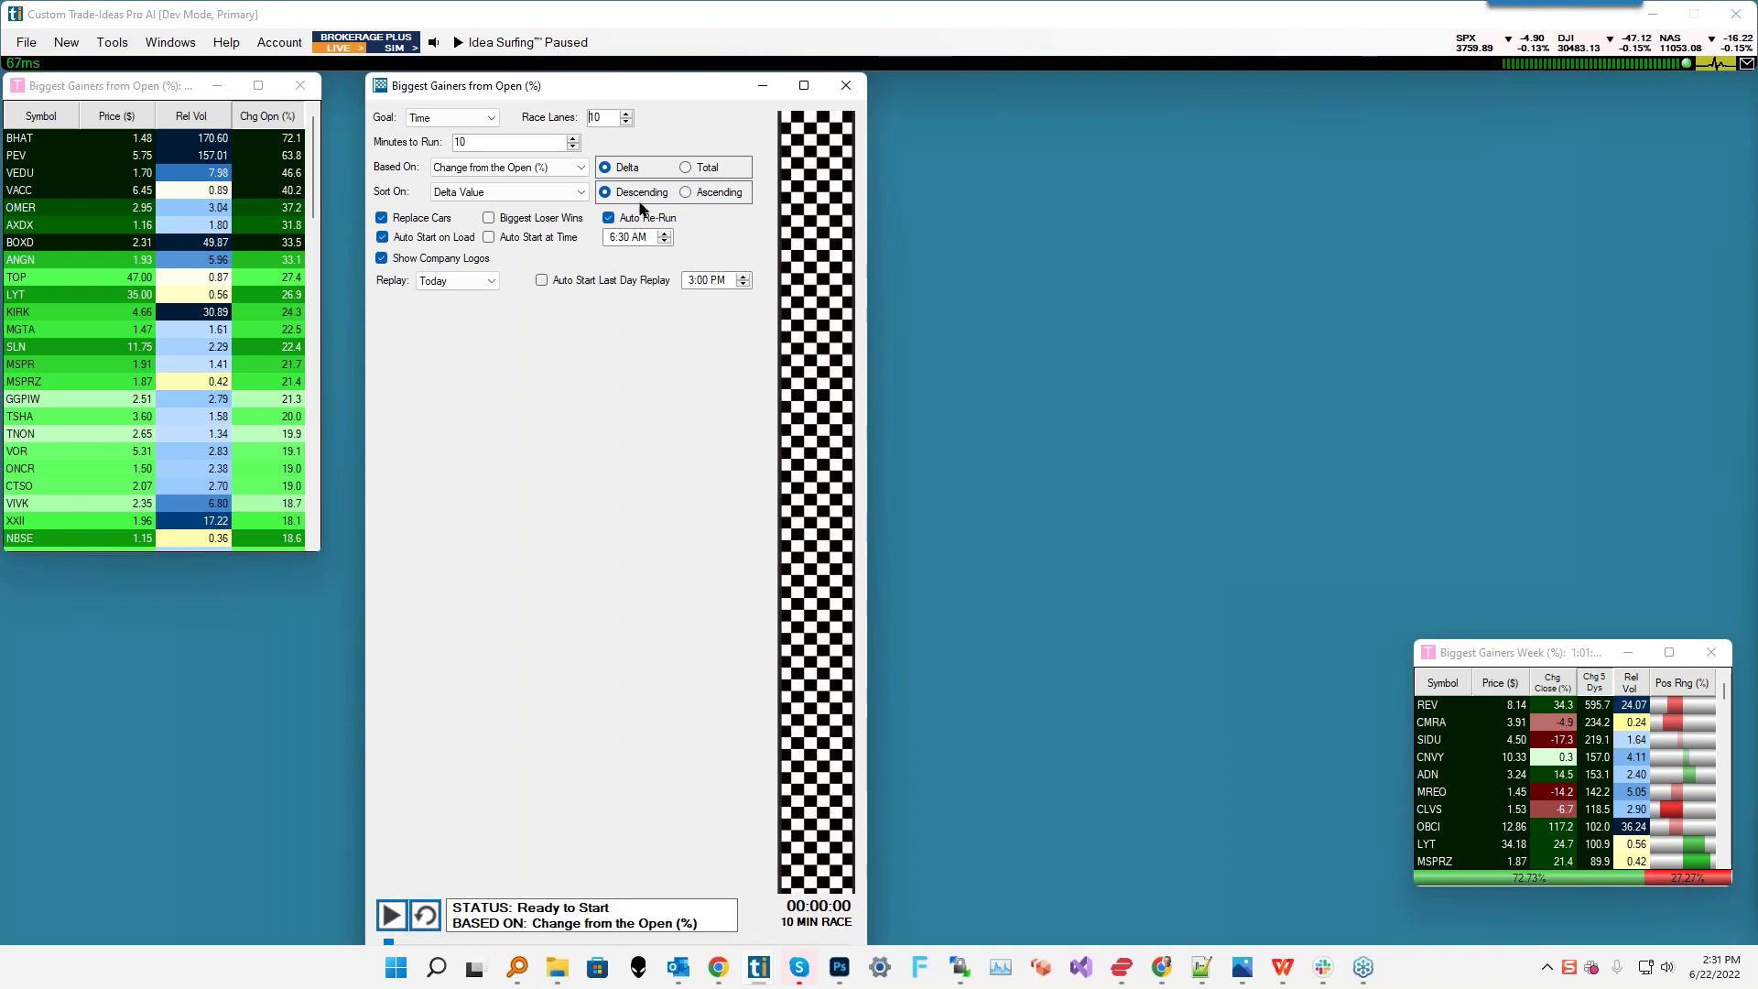
click(627, 113)
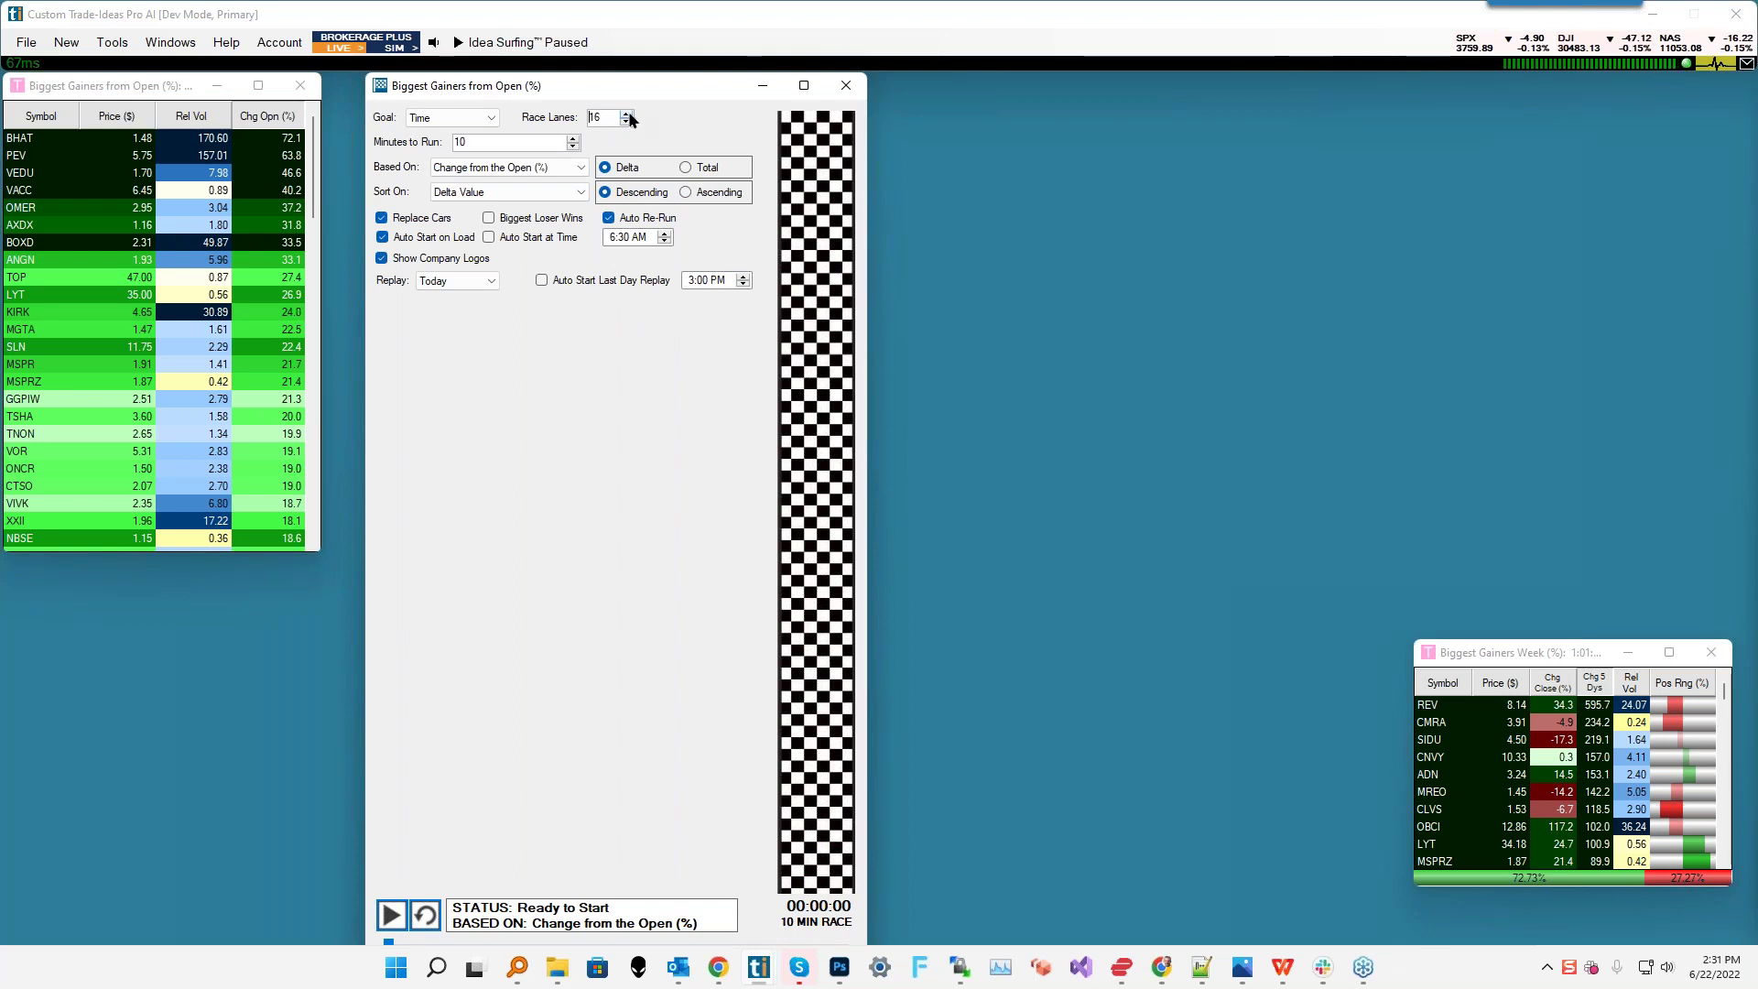
click(629, 112)
click(629, 113)
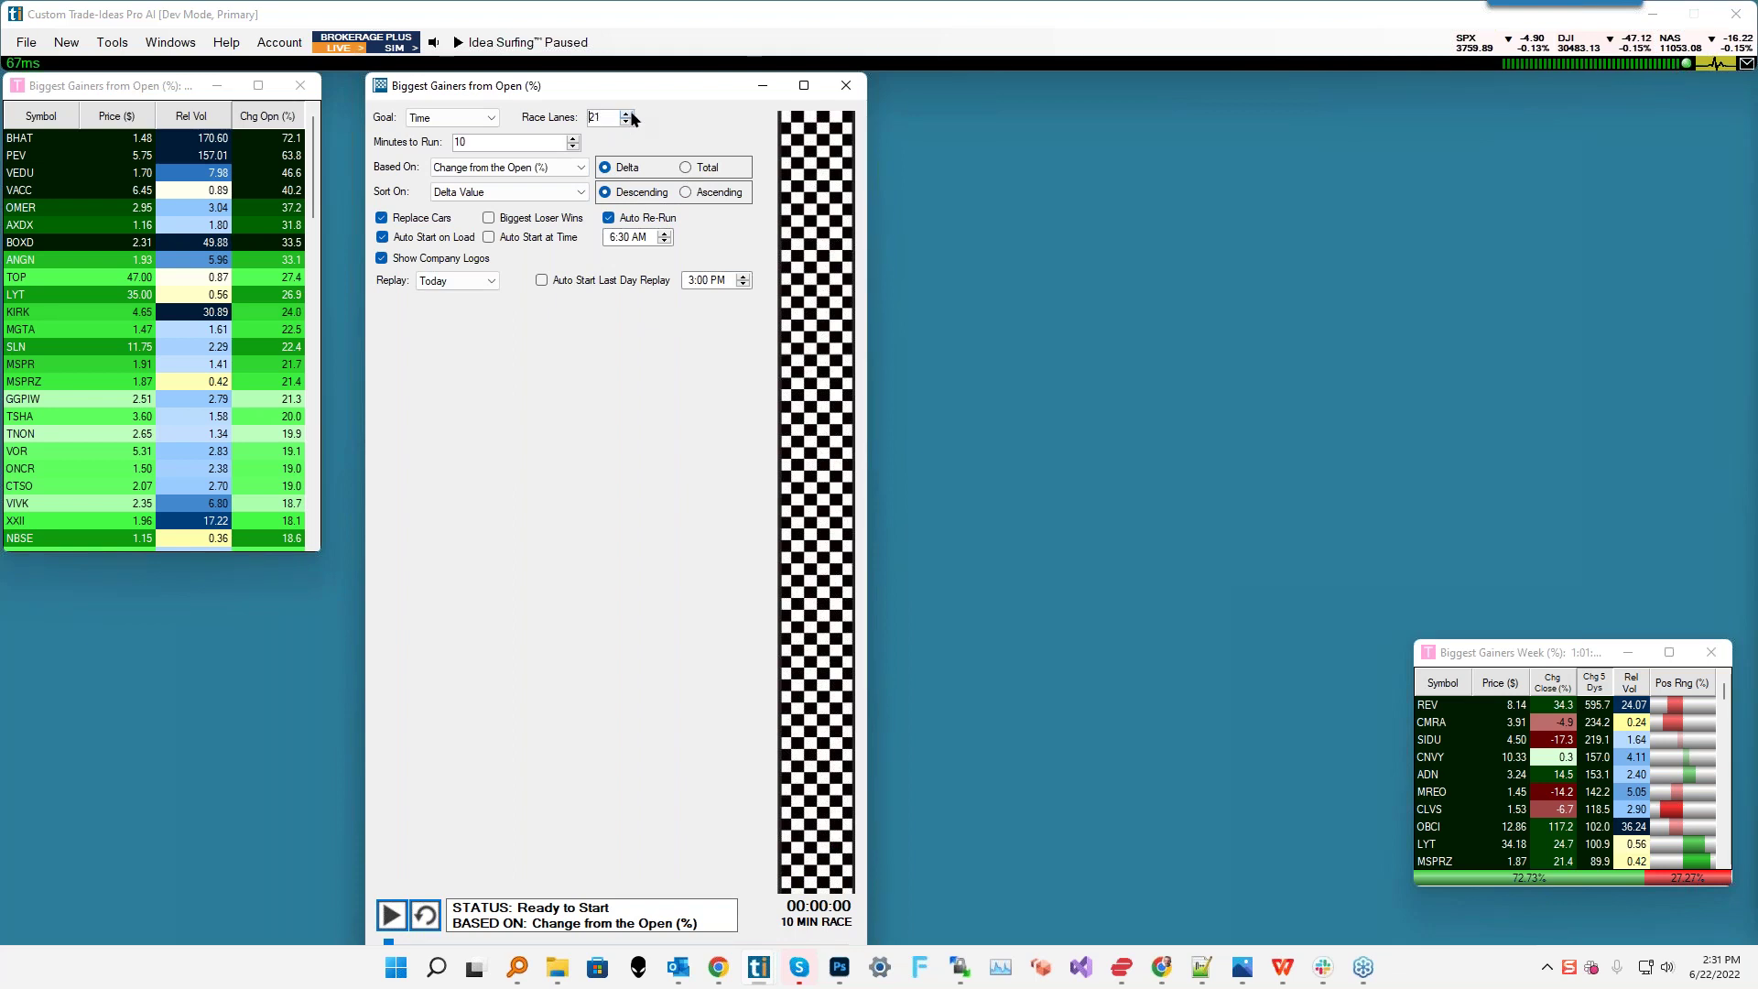
click(392, 915)
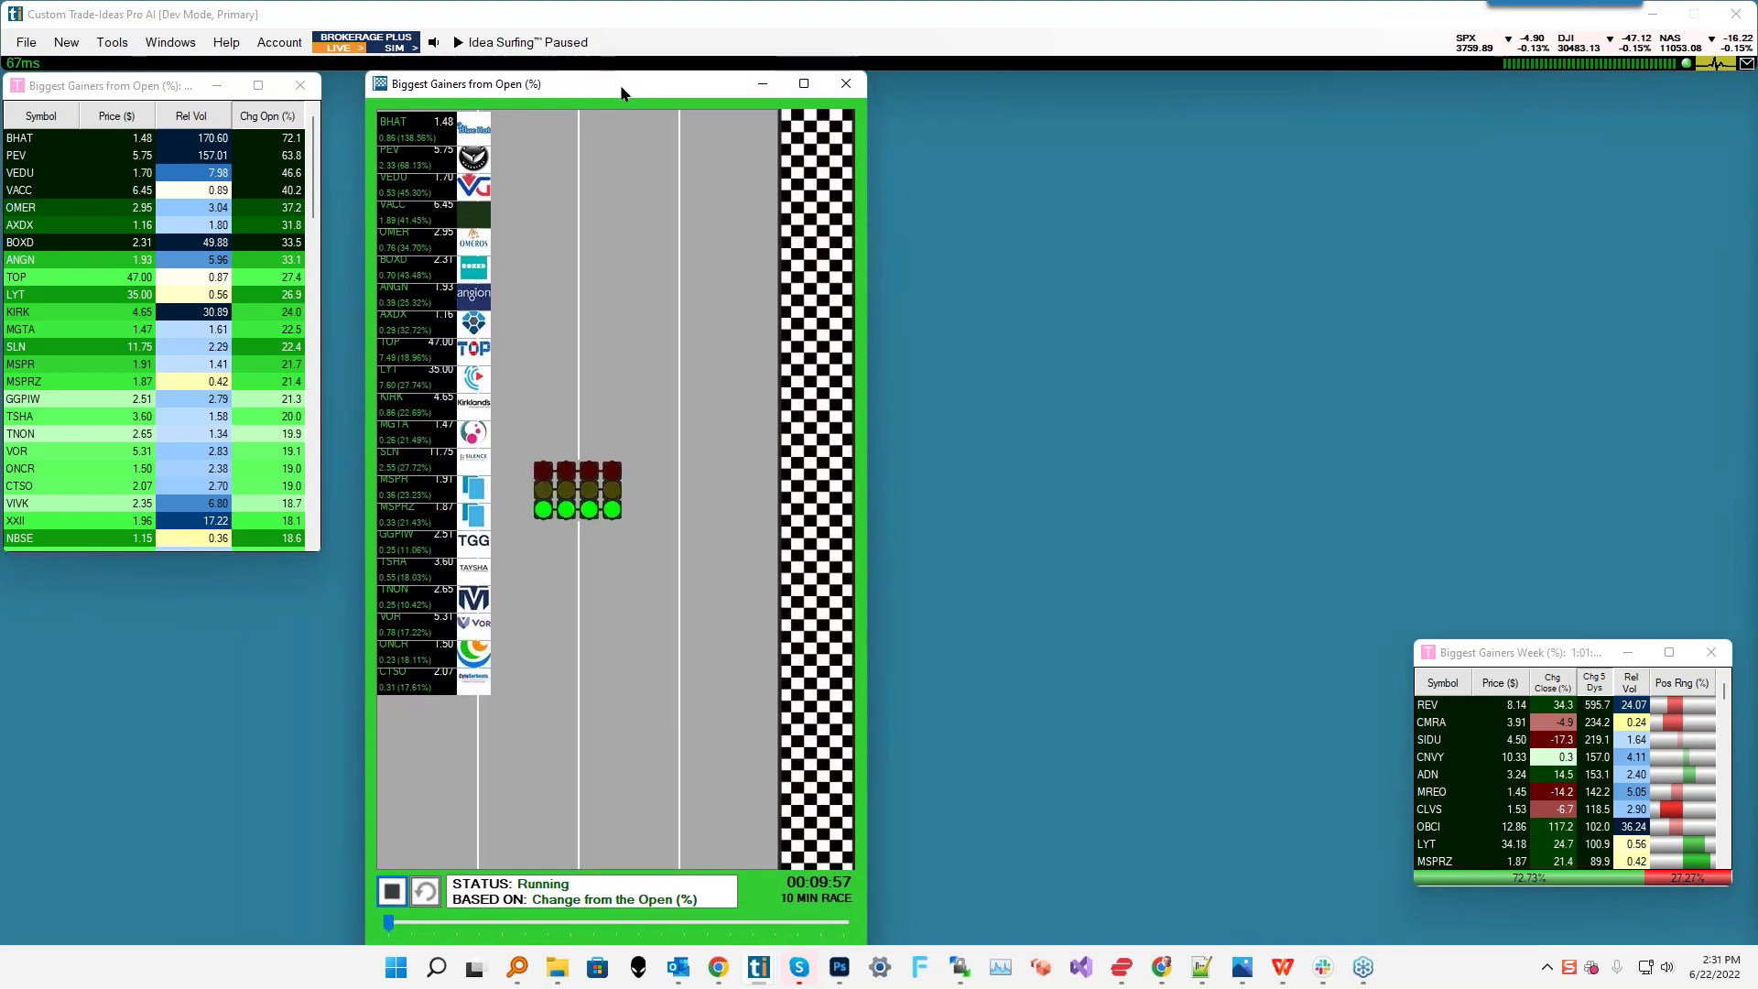
mouse_move(627, 84)
mouse_down()
mouse_move(629, 68)
mouse_move(619, 102)
mouse_up()
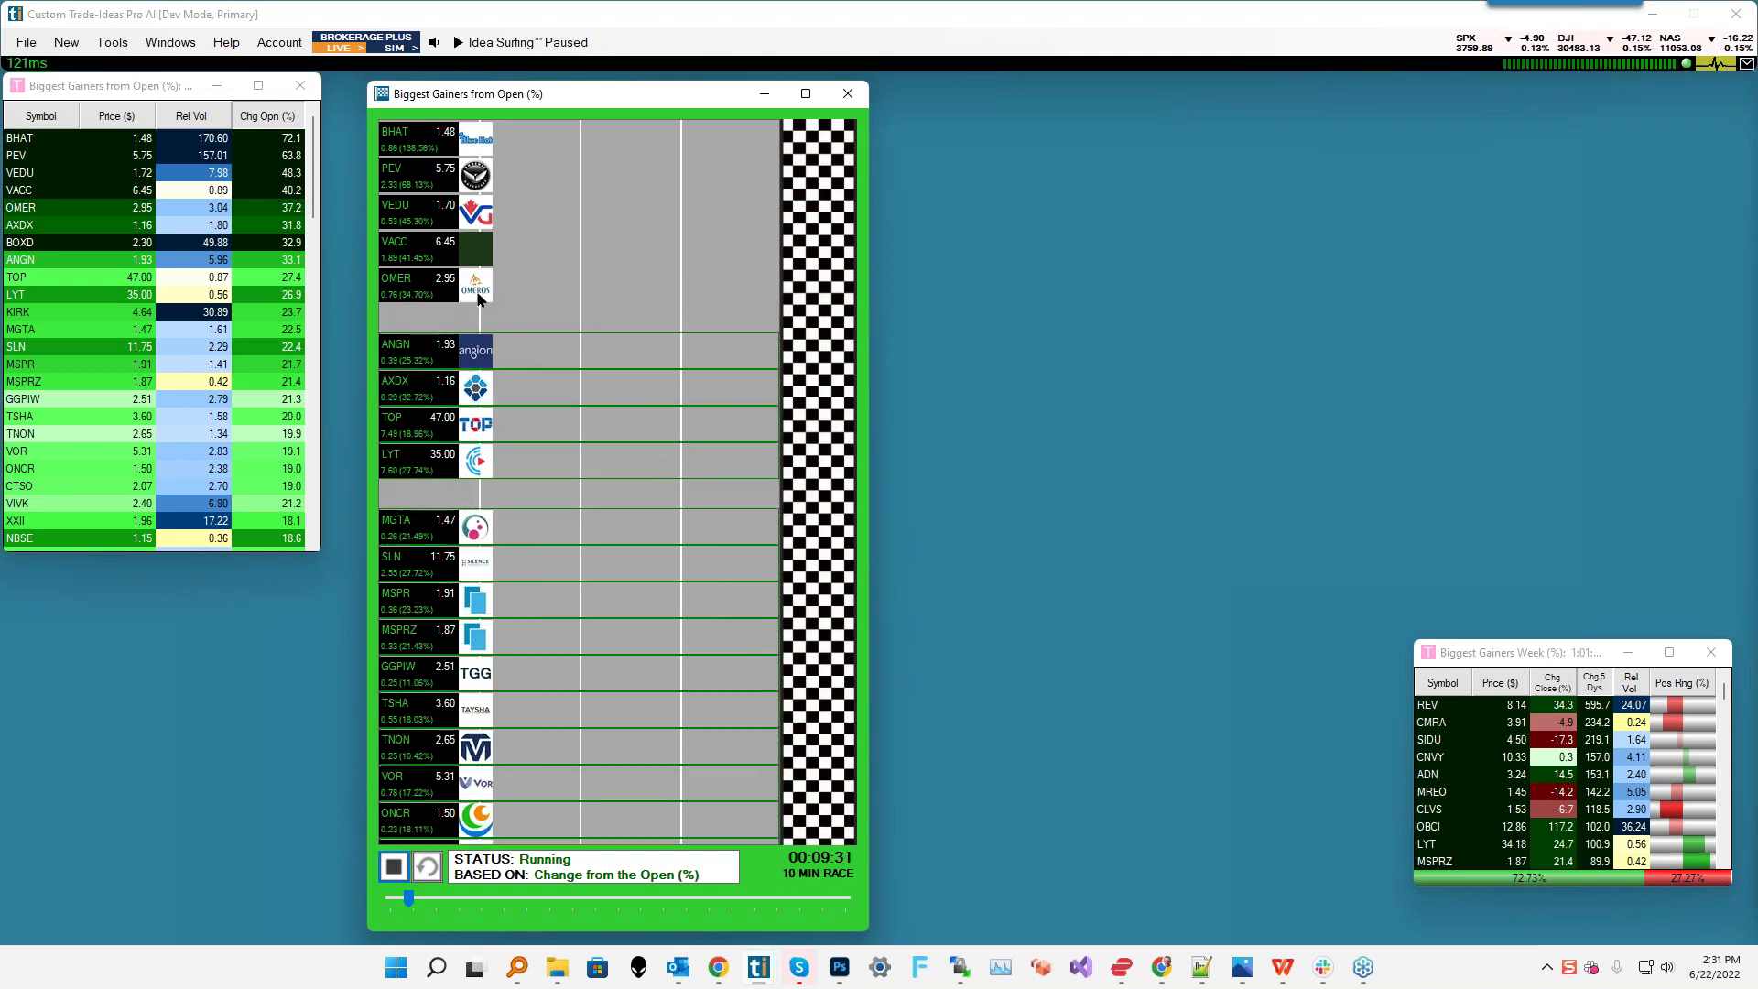
- Duplicate the Biggest Gainers from Open race window and place the copy beside the original
right_click(636, 262)
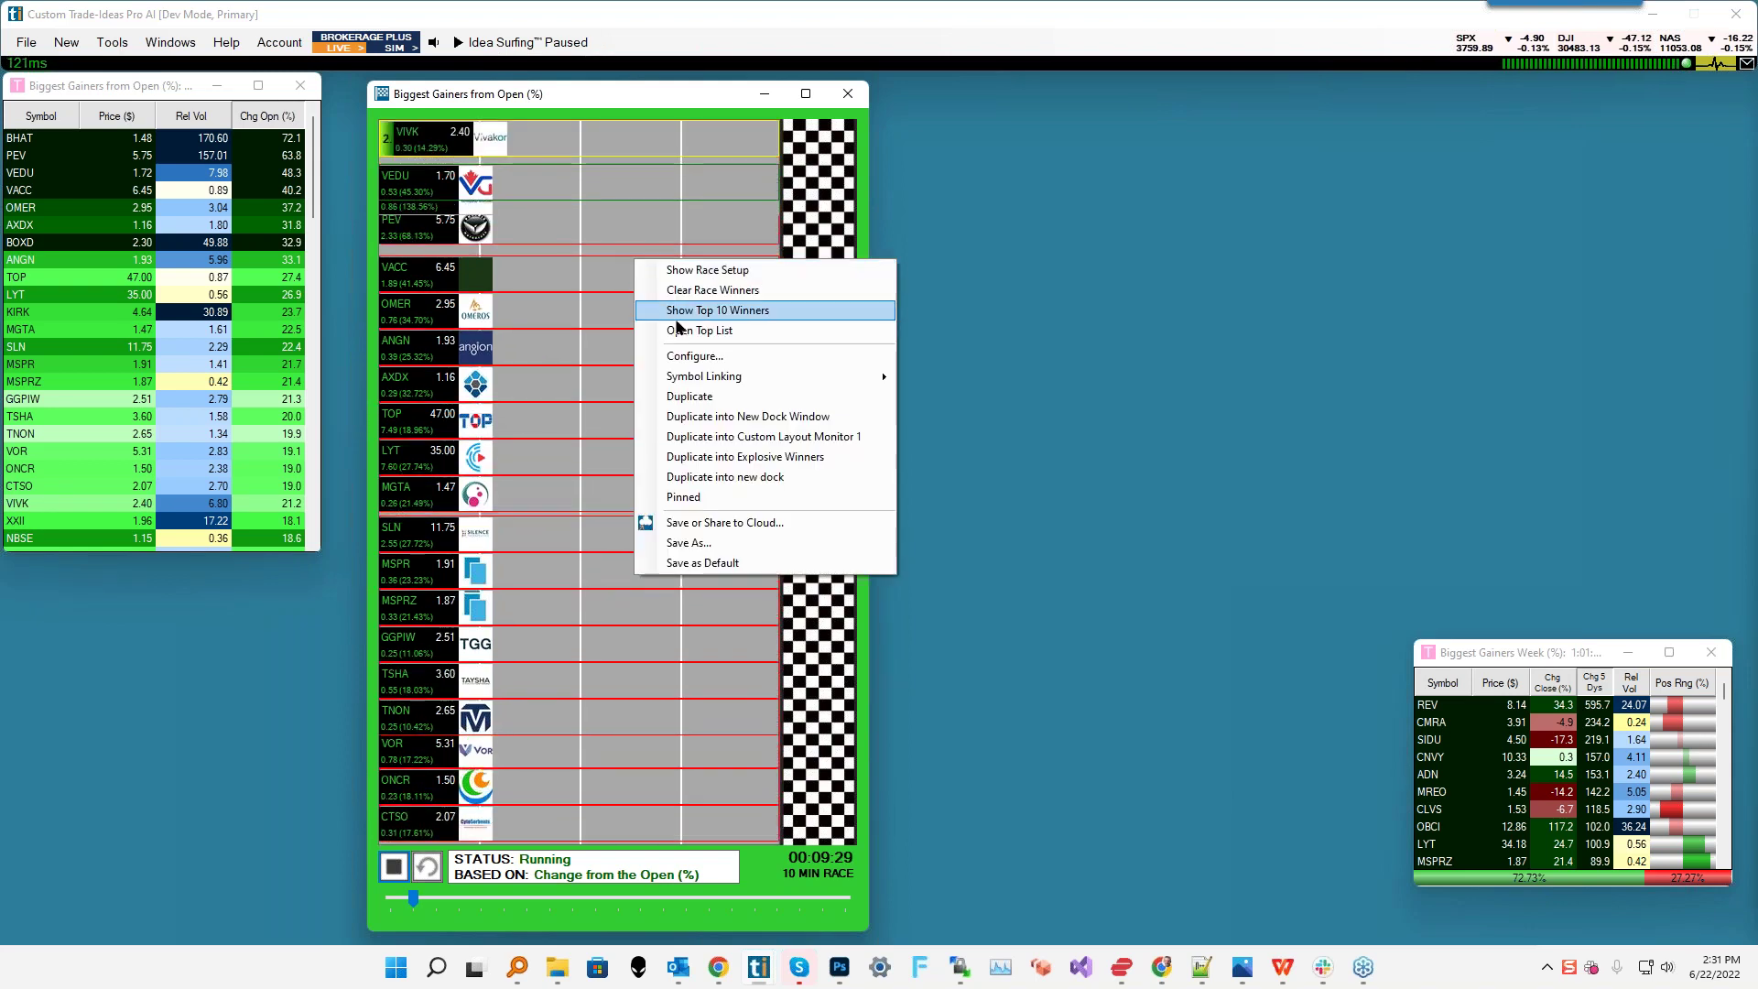
click(697, 397)
drag(706, 105, 1190, 93)
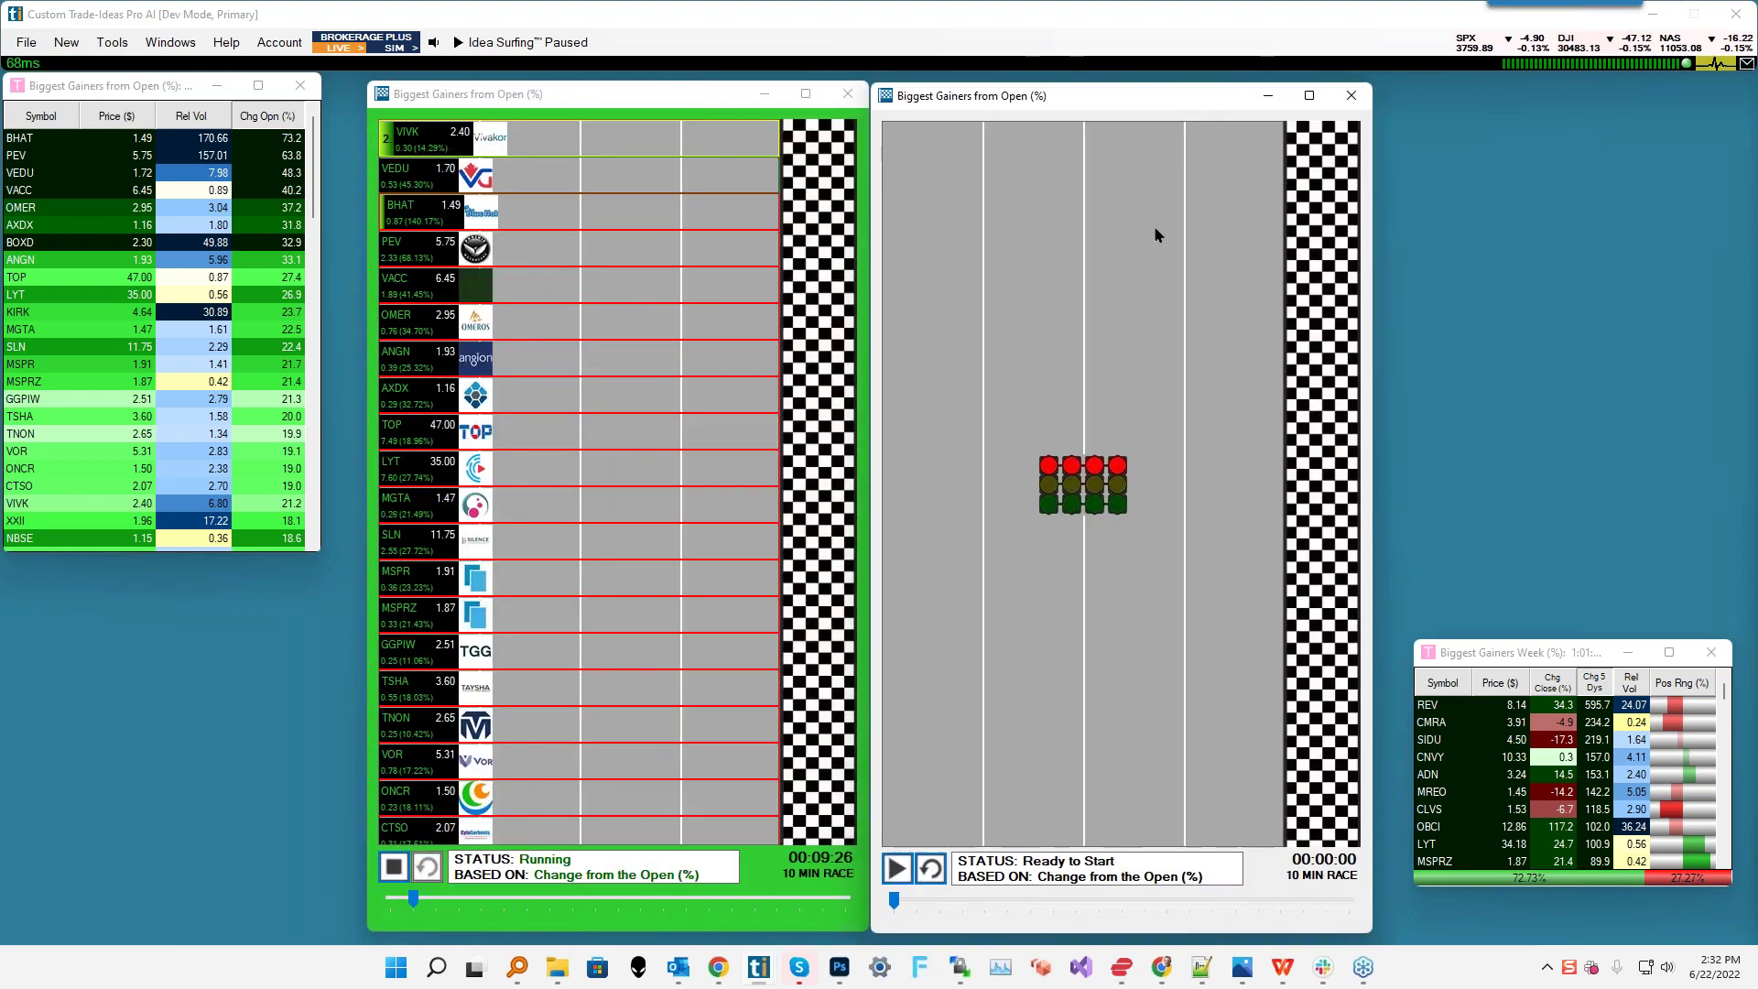
- Stop the duplicated race, set its minutes to run to 1, and start it again
right_click(1044, 368)
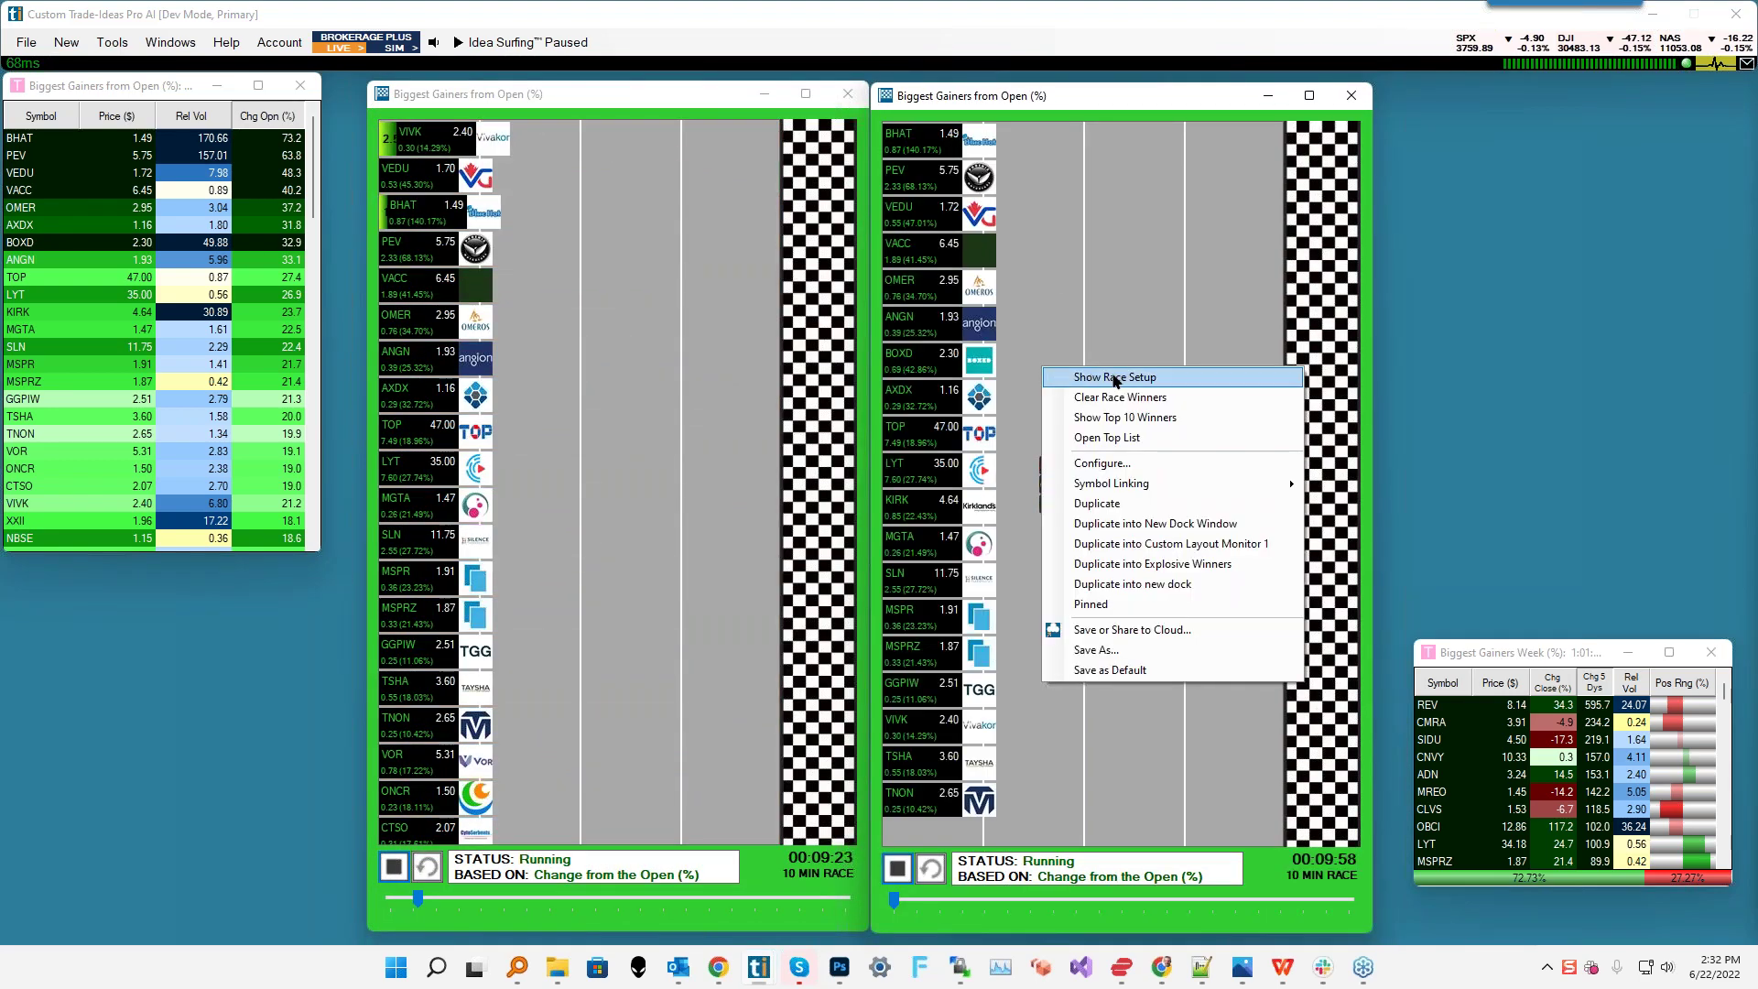
click(1116, 380)
click(897, 868)
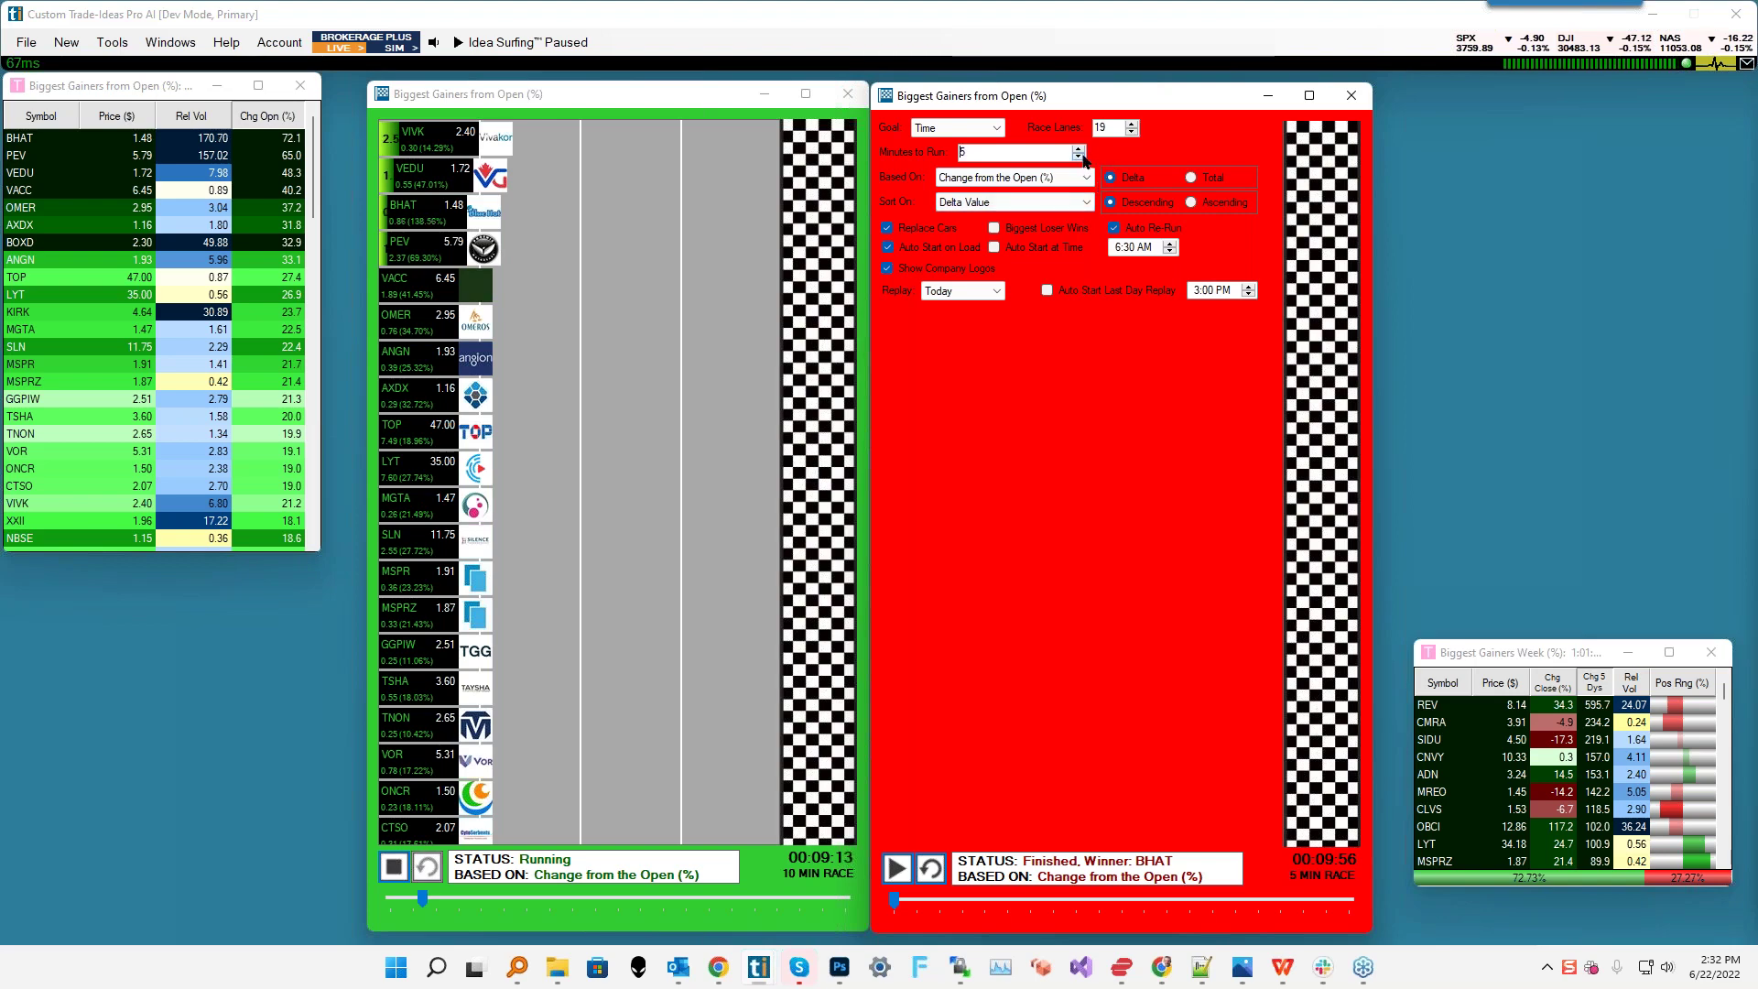
click(1079, 158)
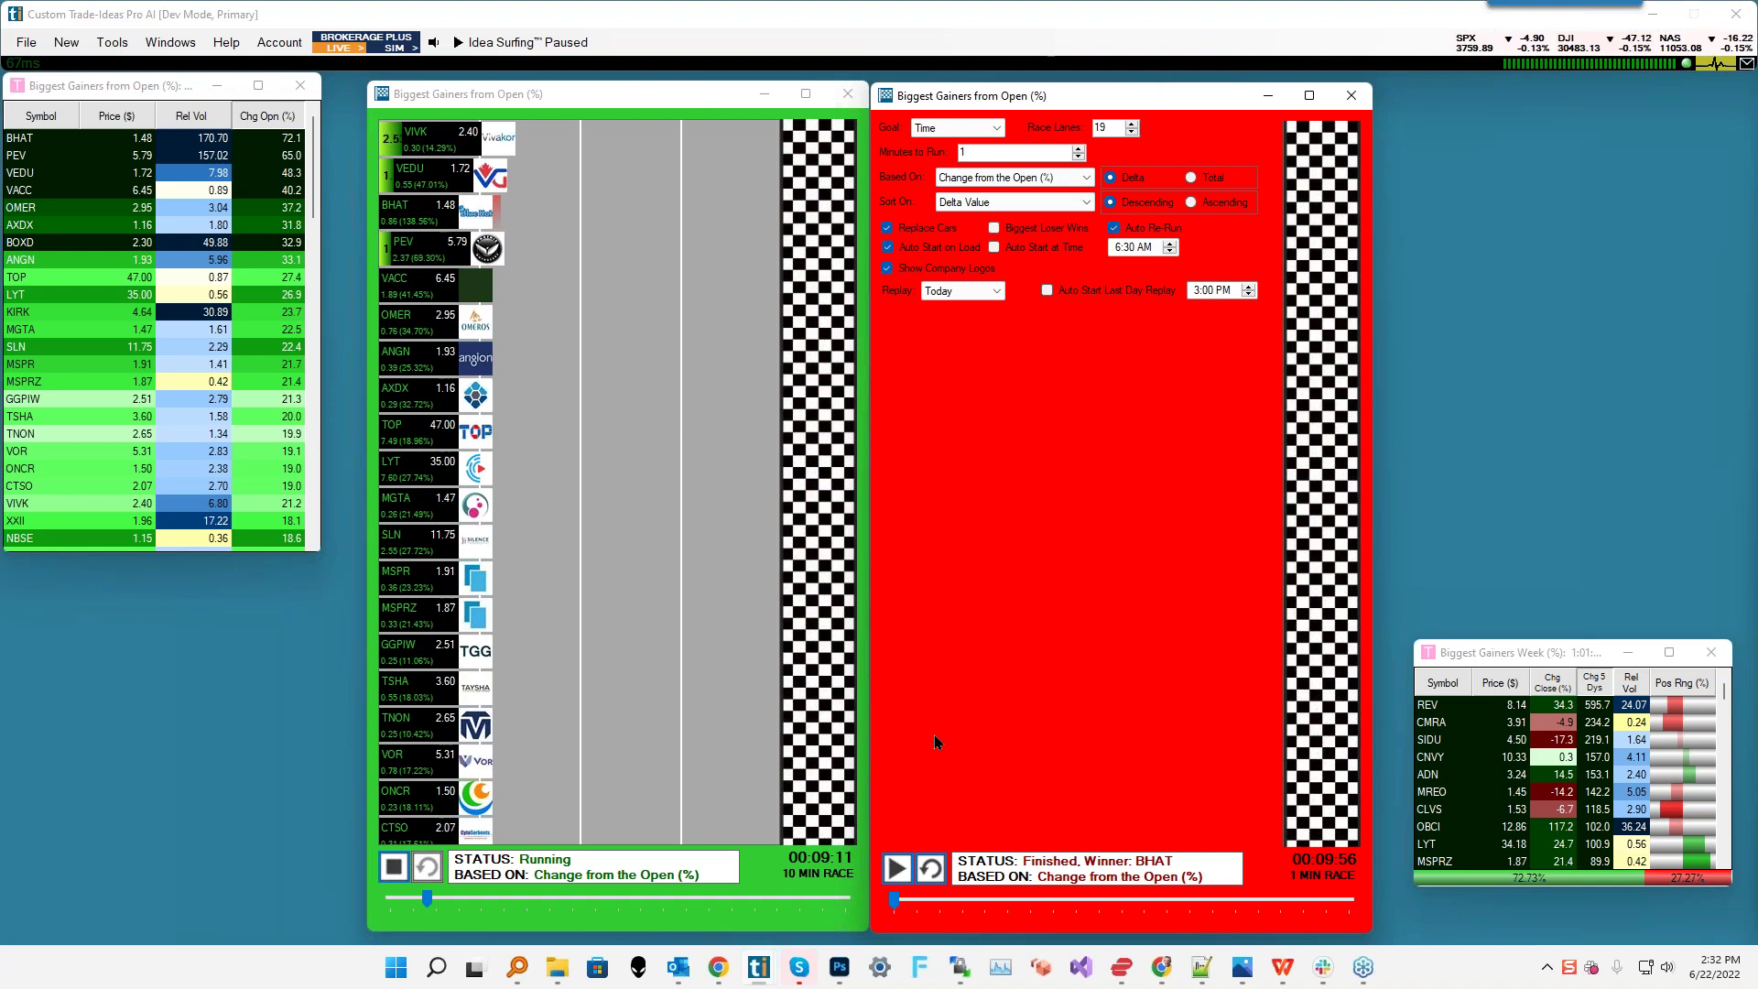
click(894, 879)
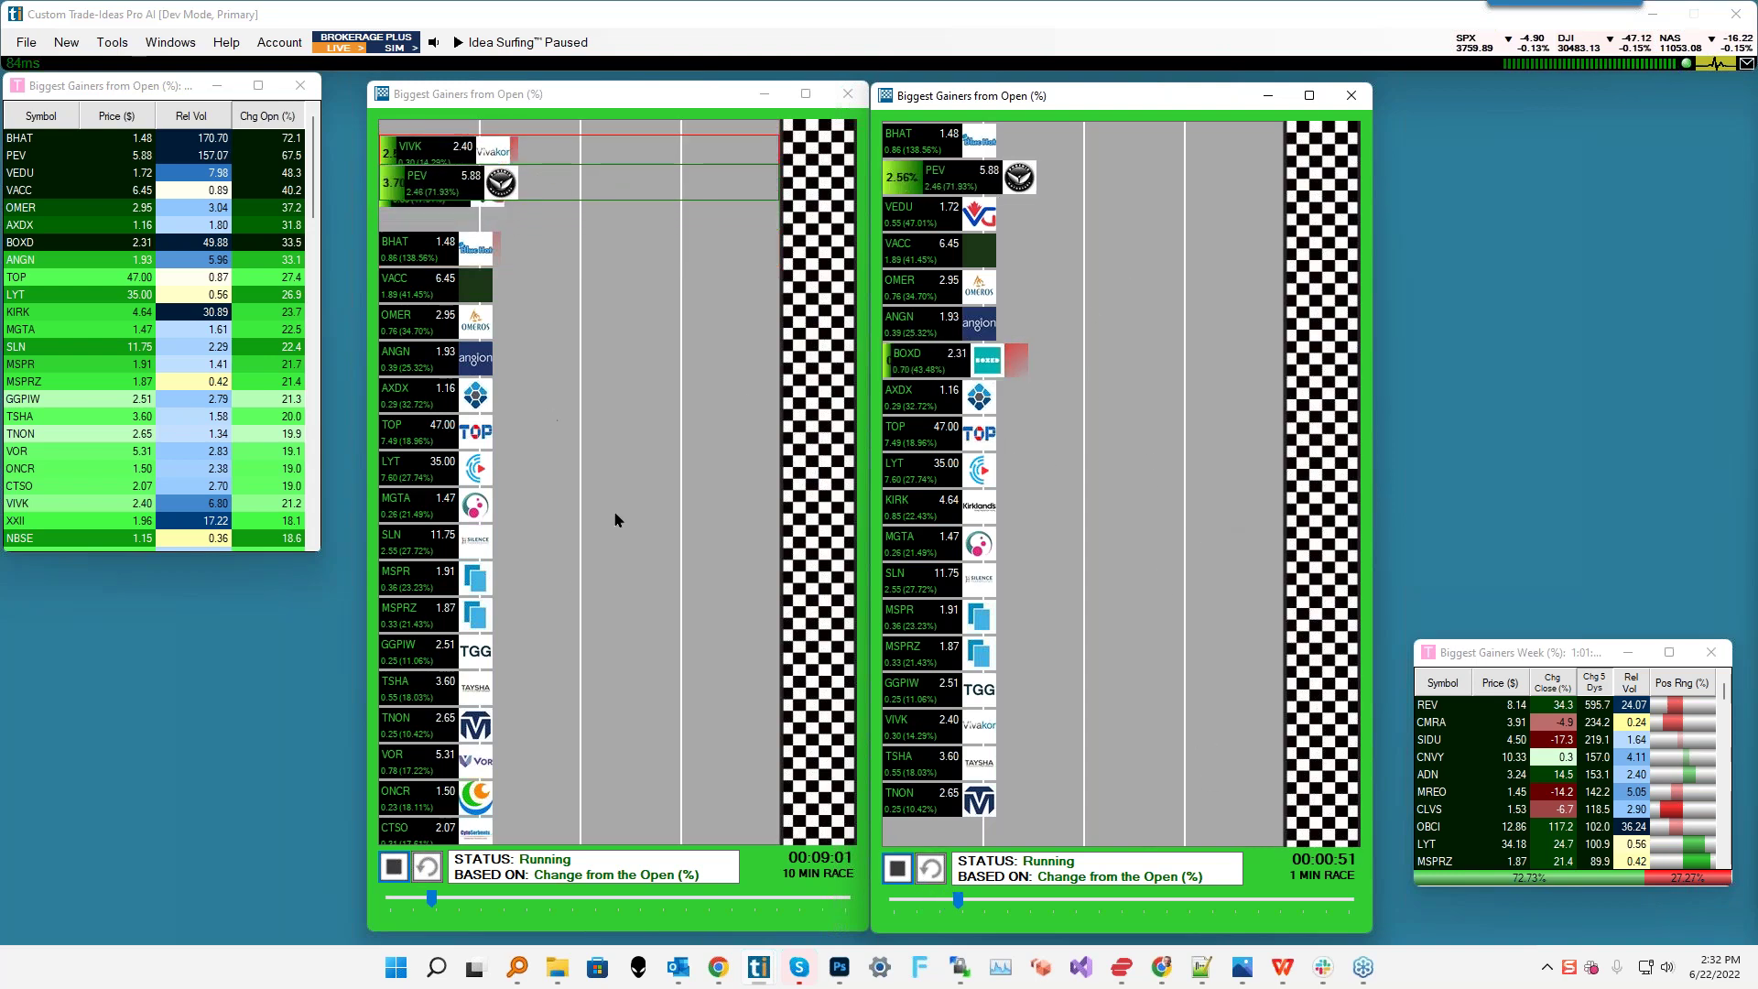
- Close the Biggest Gainers Week top list and load the Slam into the 50 Day alert window from the cloud in its place
drag(1495, 652, 1499, 141)
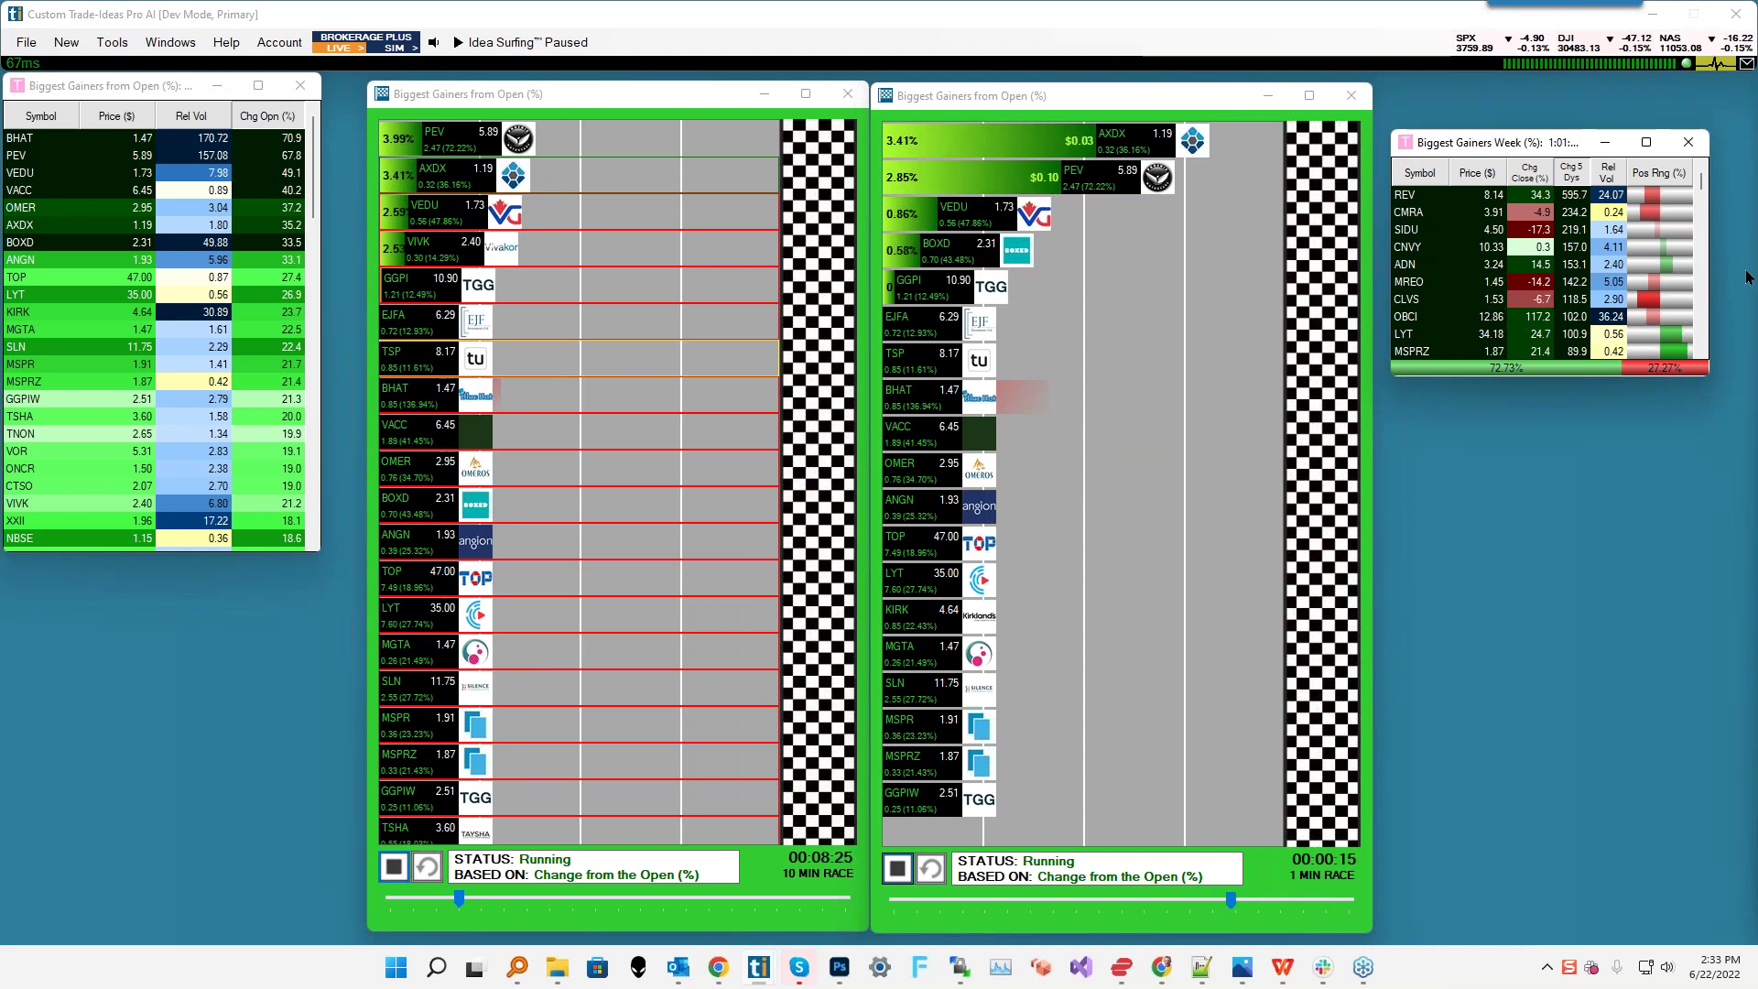
click(1688, 142)
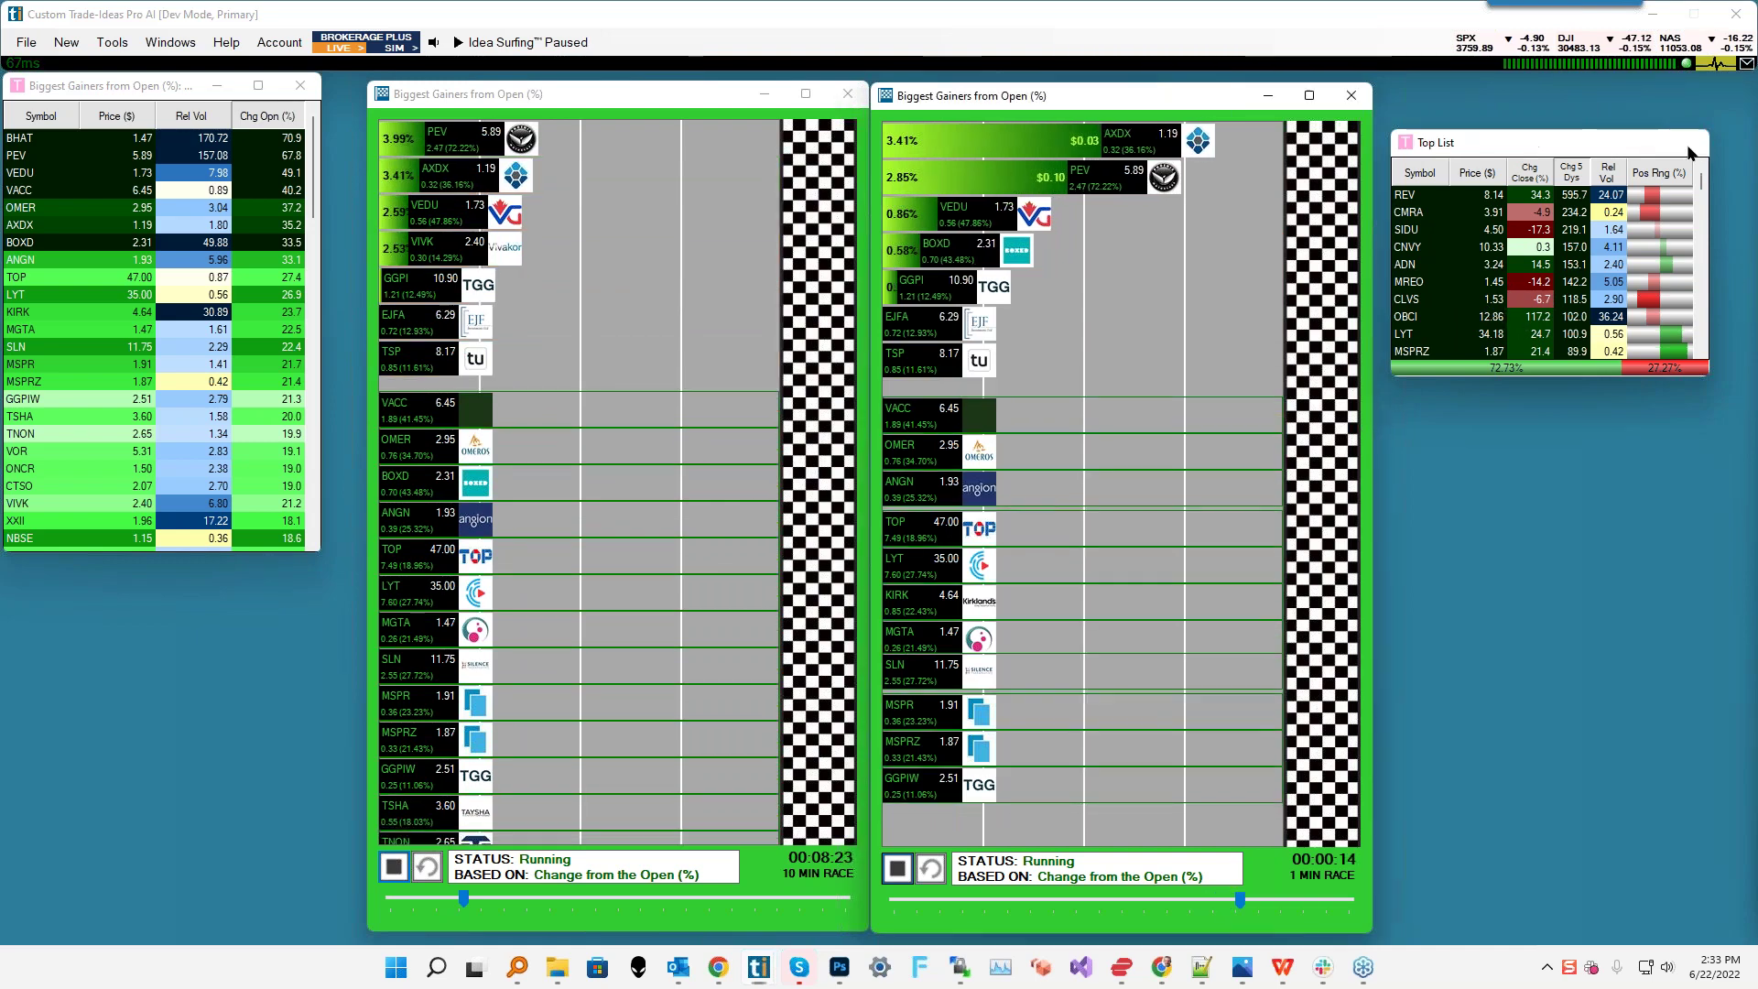
click(26, 42)
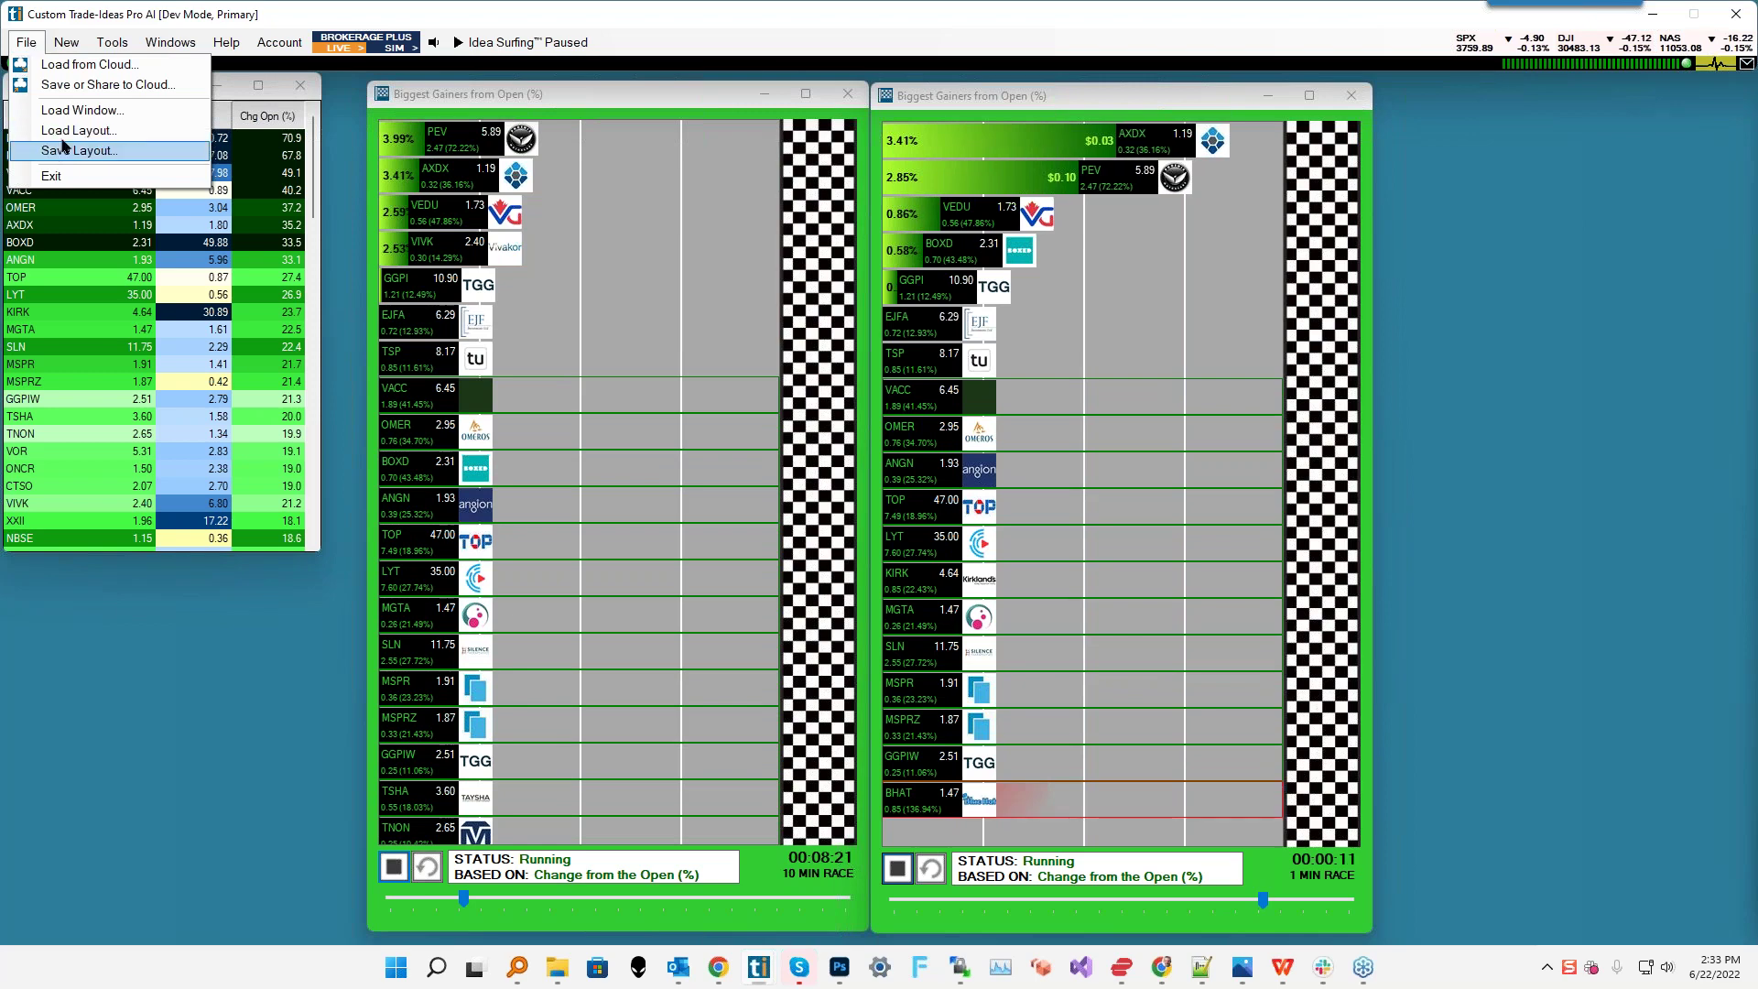
click(66, 70)
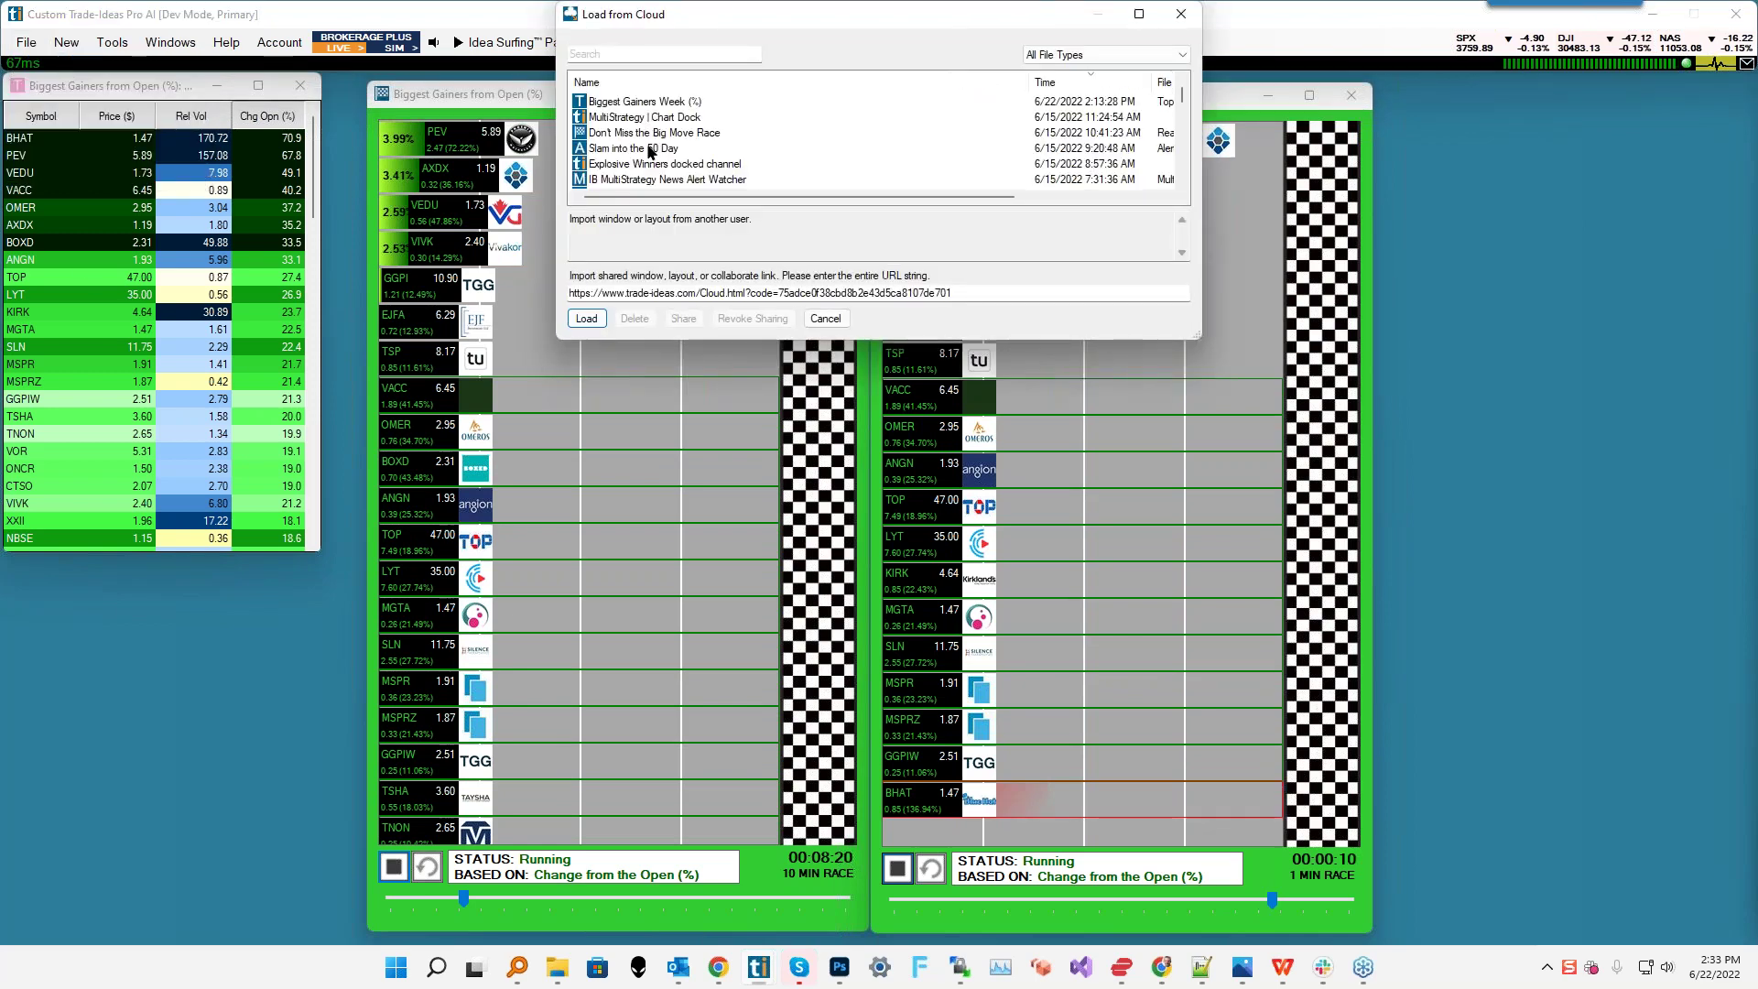
click(634, 149)
click(586, 319)
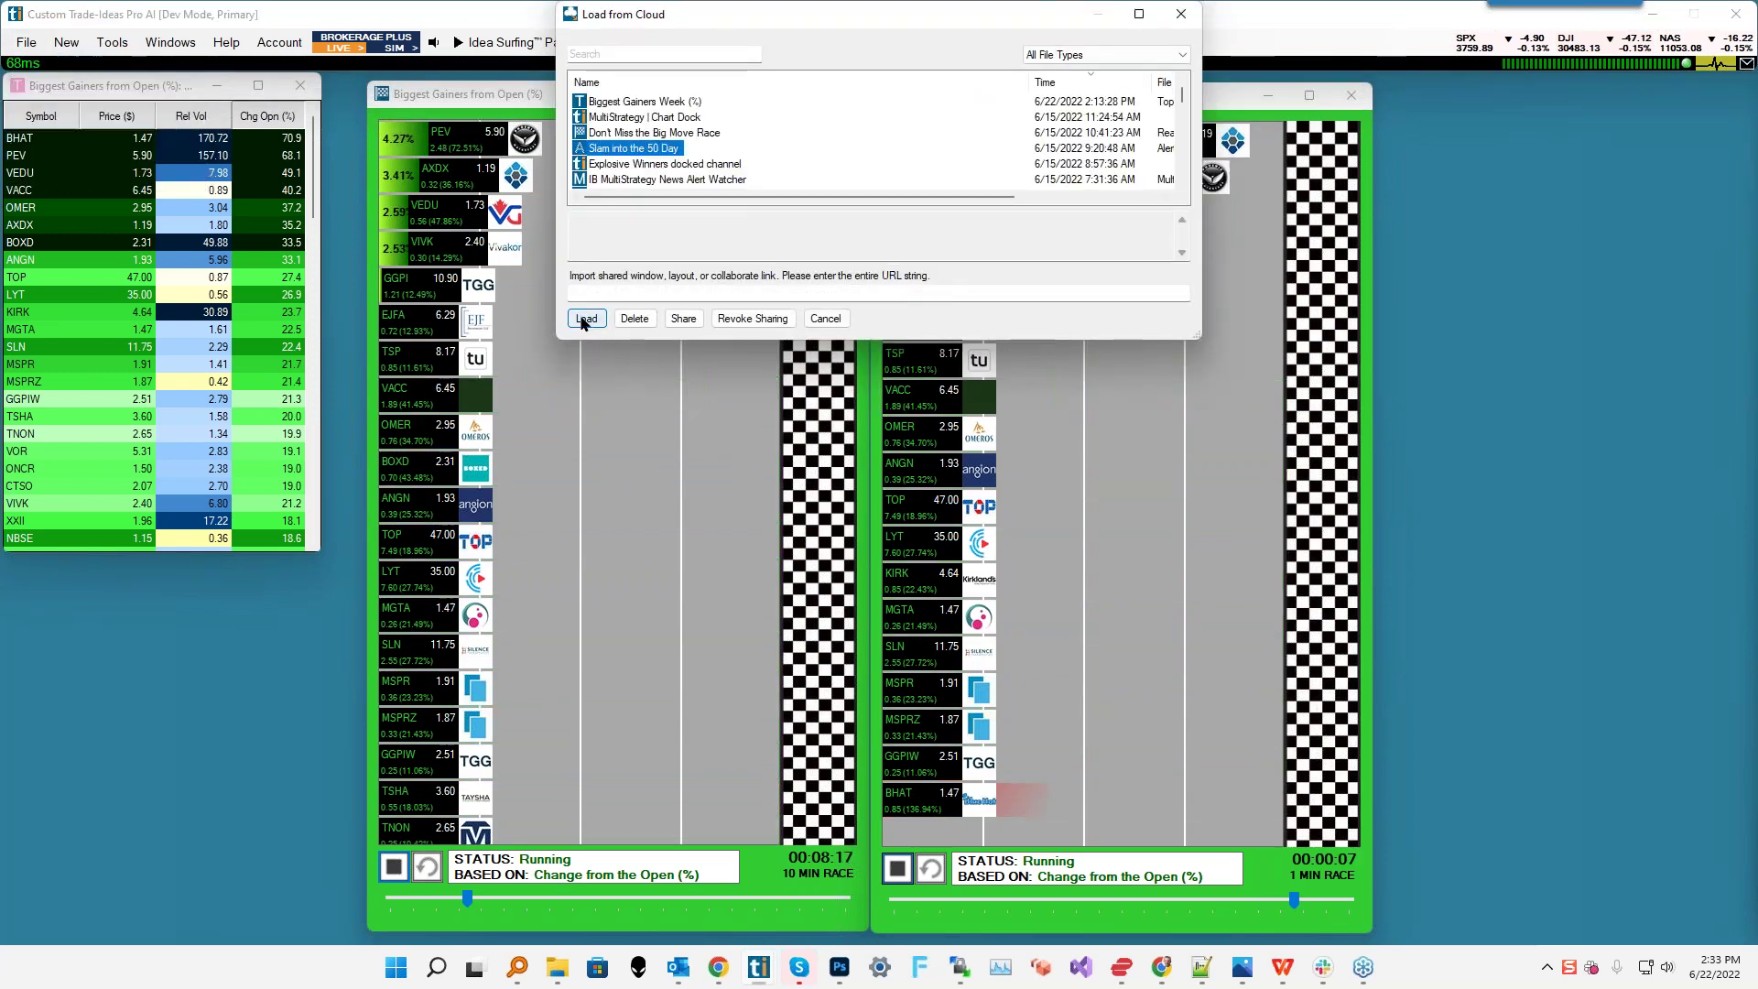
drag(1156, 227, 1550, 105)
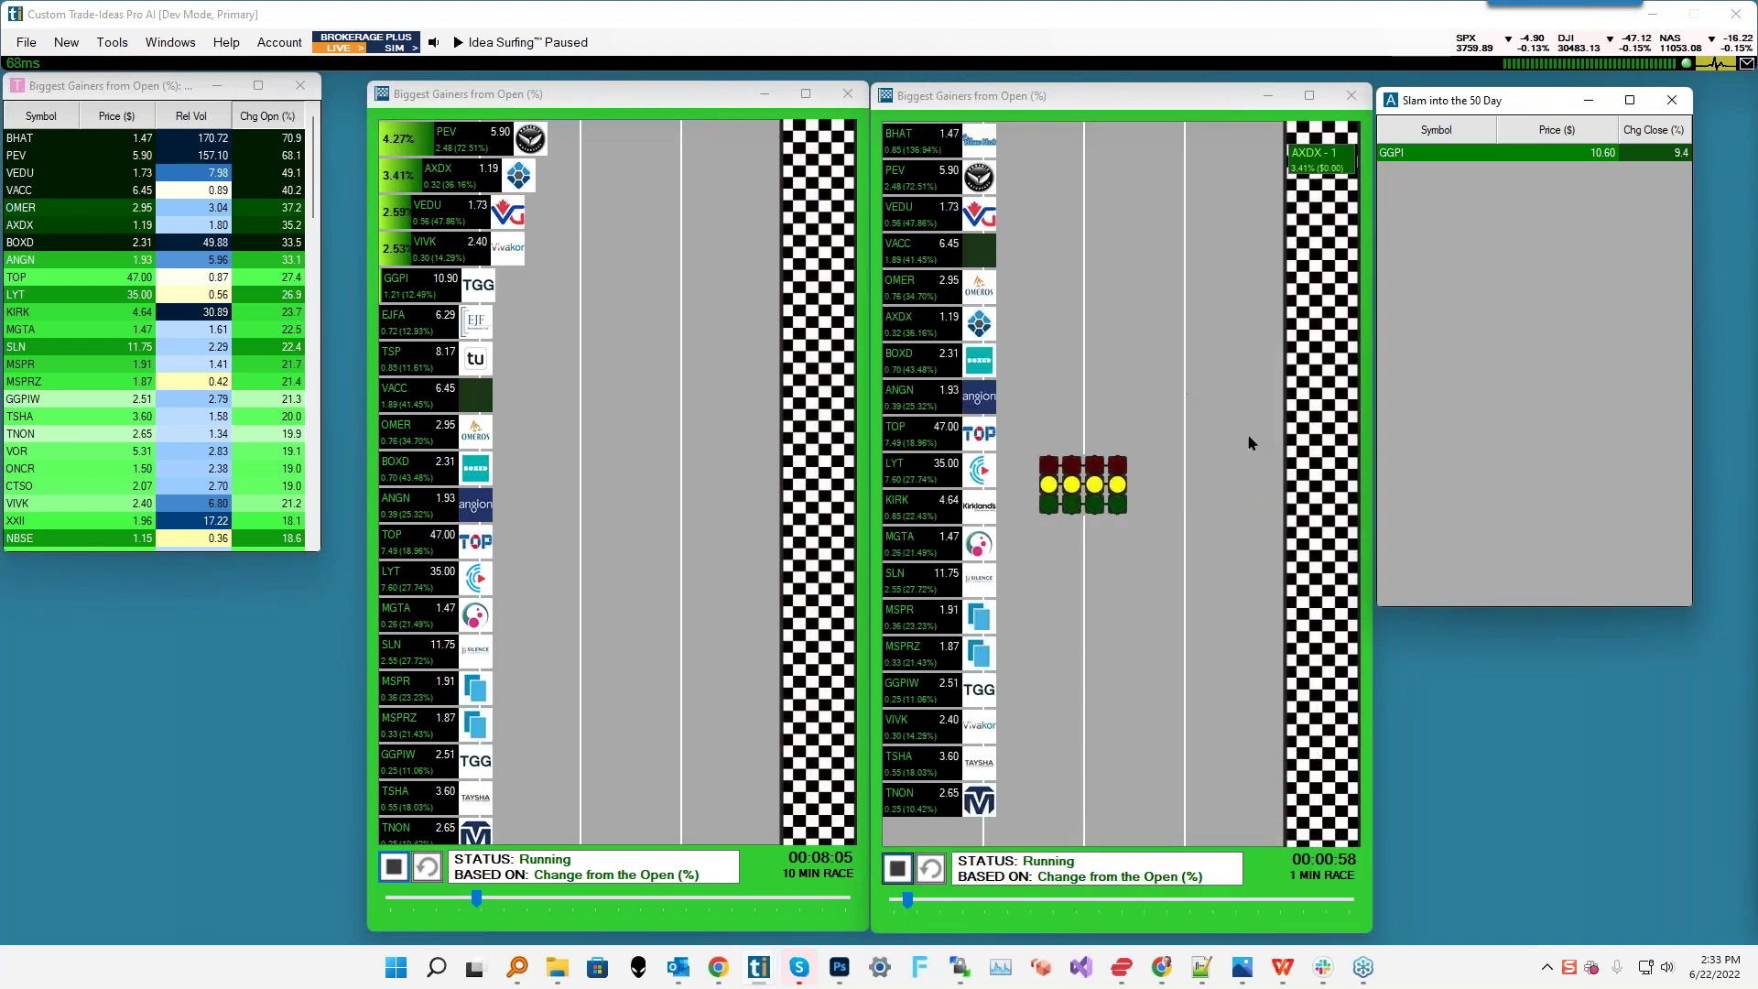
- Show today's history in the Slam into the 50 Day alert window and review its symbol linking choices
right_click(1437, 204)
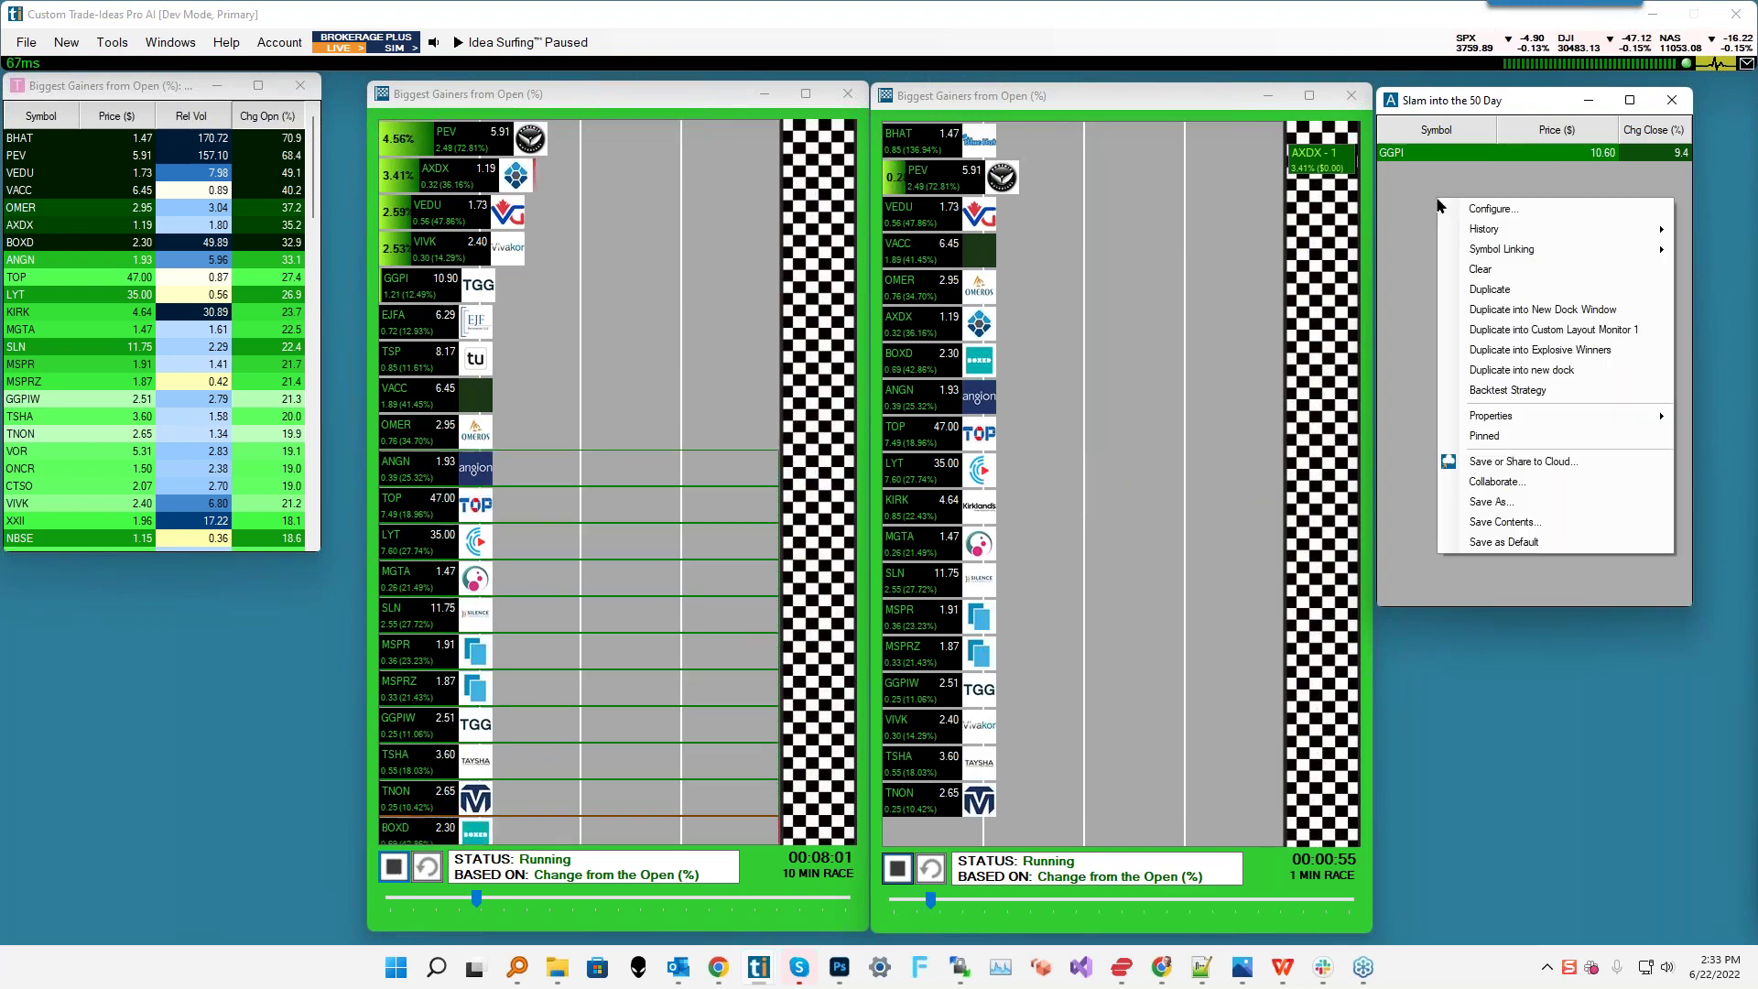
mouse_move(1499, 233)
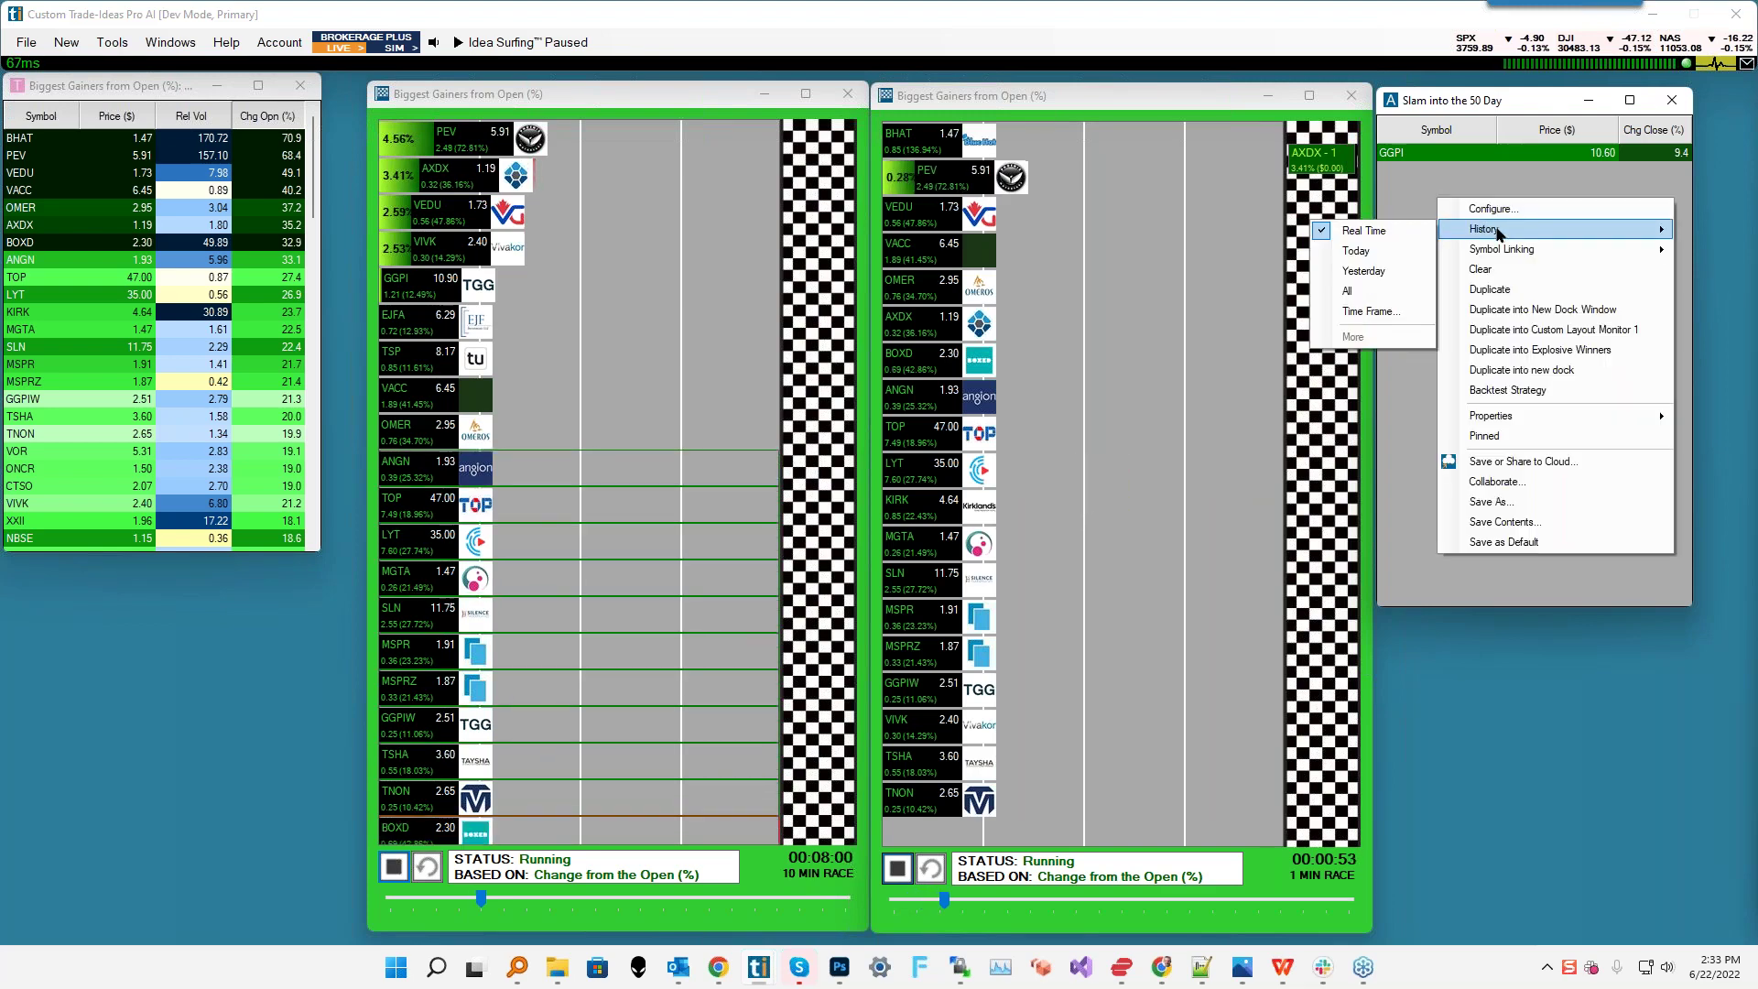
click(1357, 250)
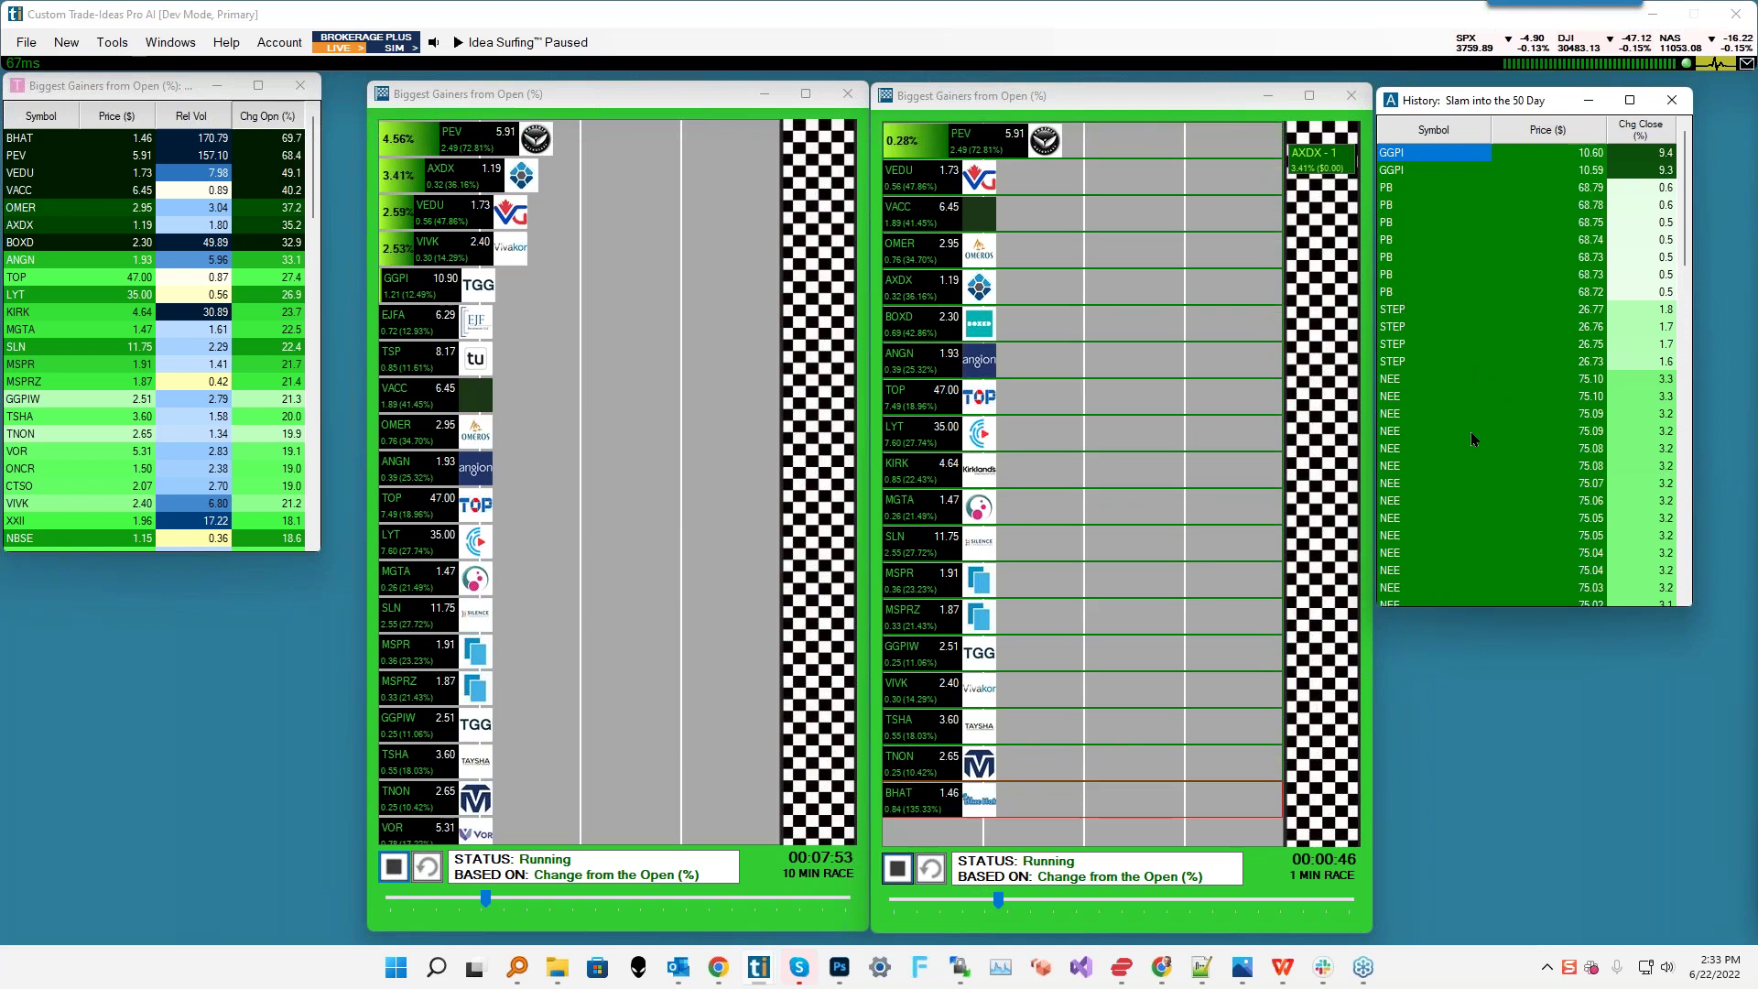
right_click(1452, 346)
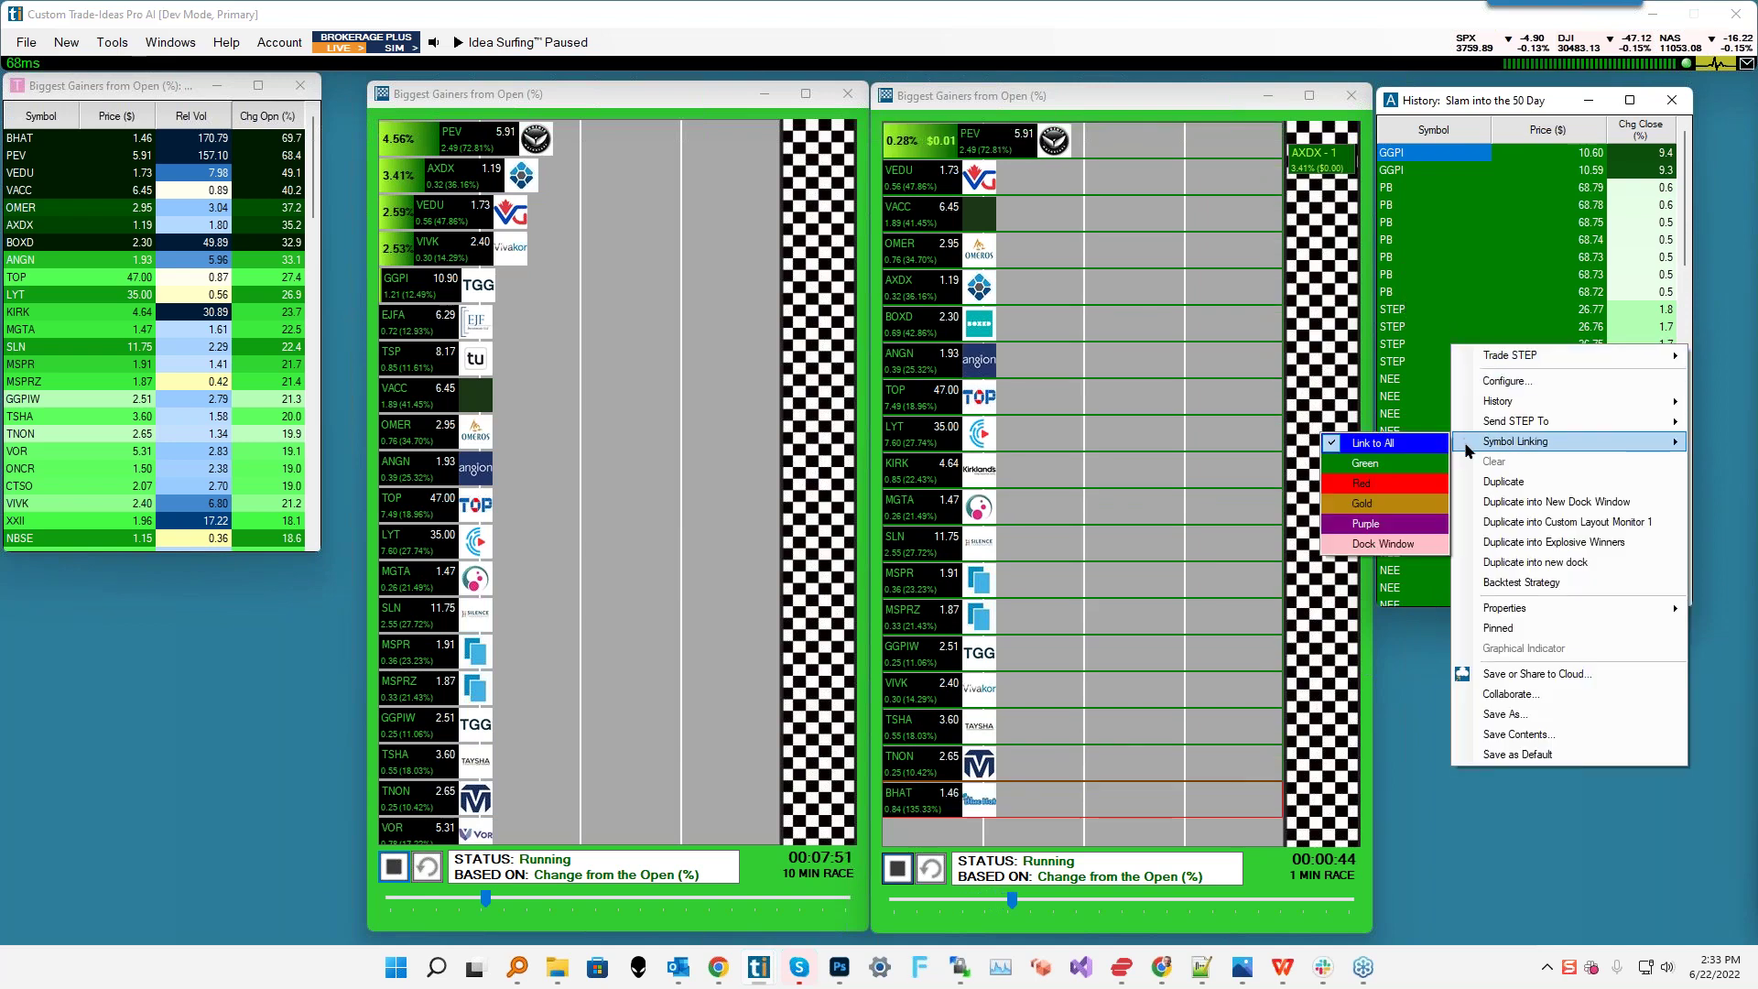
mouse_move(1473, 442)
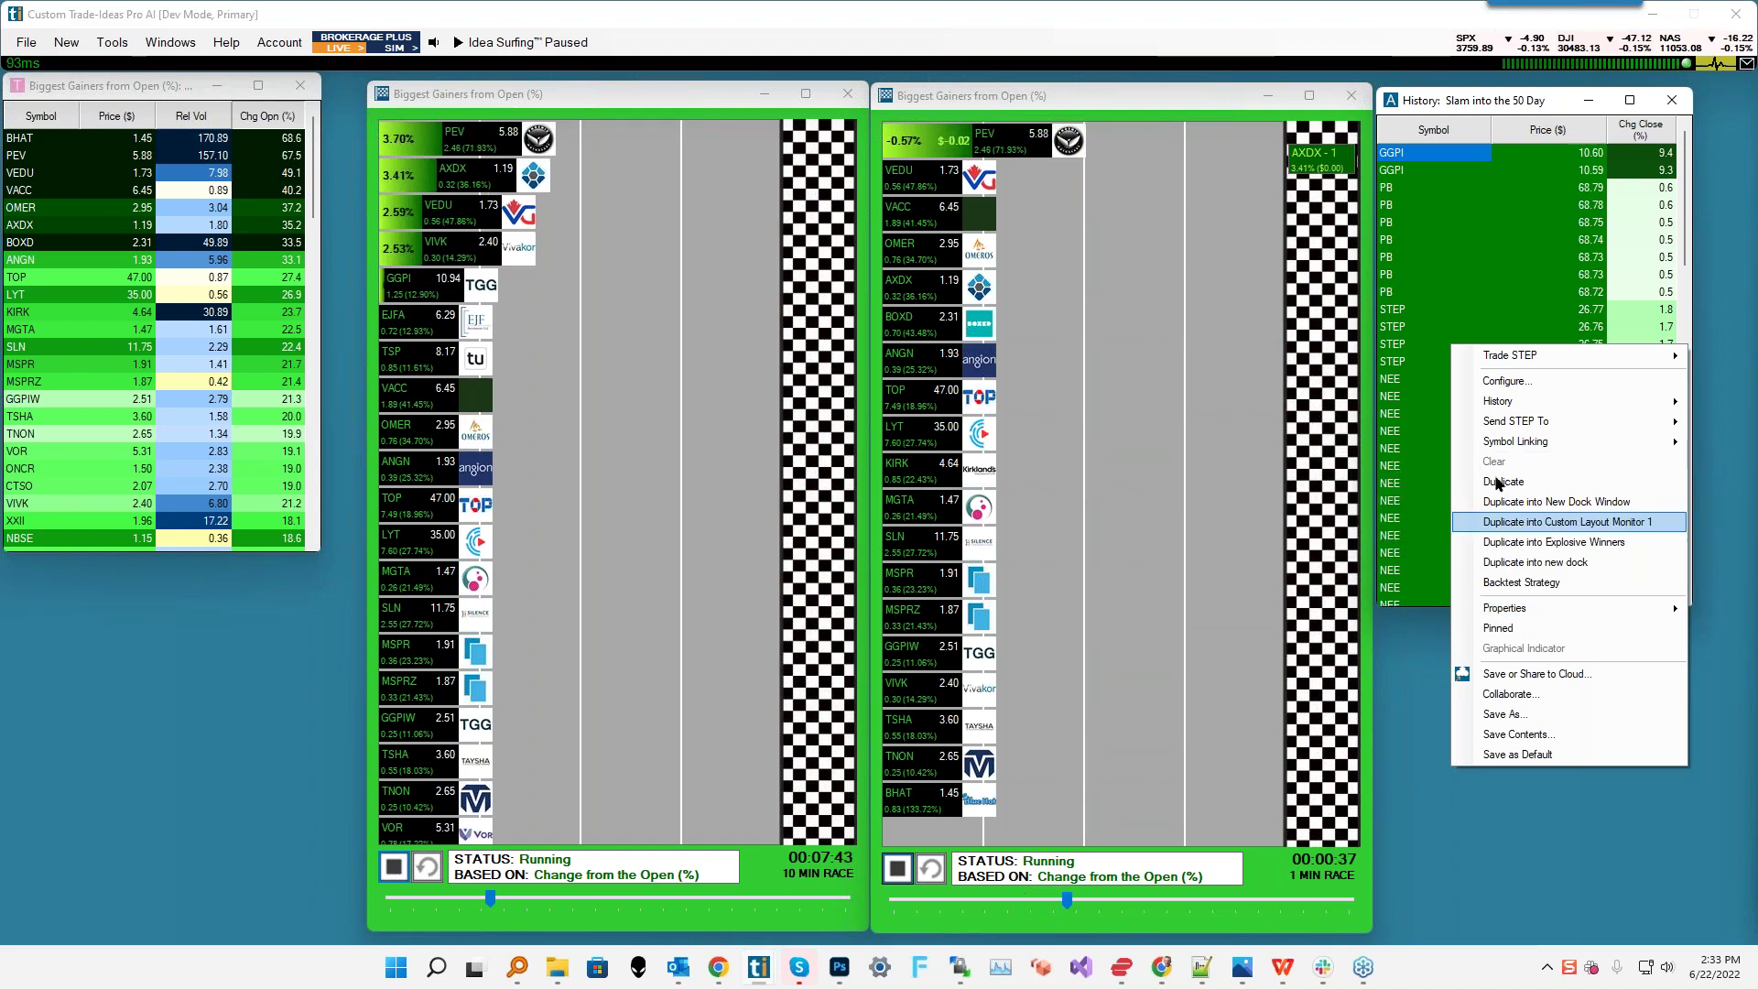
- Move the history window over the first race and group its alerts with Keep Newest, sorted by Symbol ascending
drag(1492, 107, 584, 160)
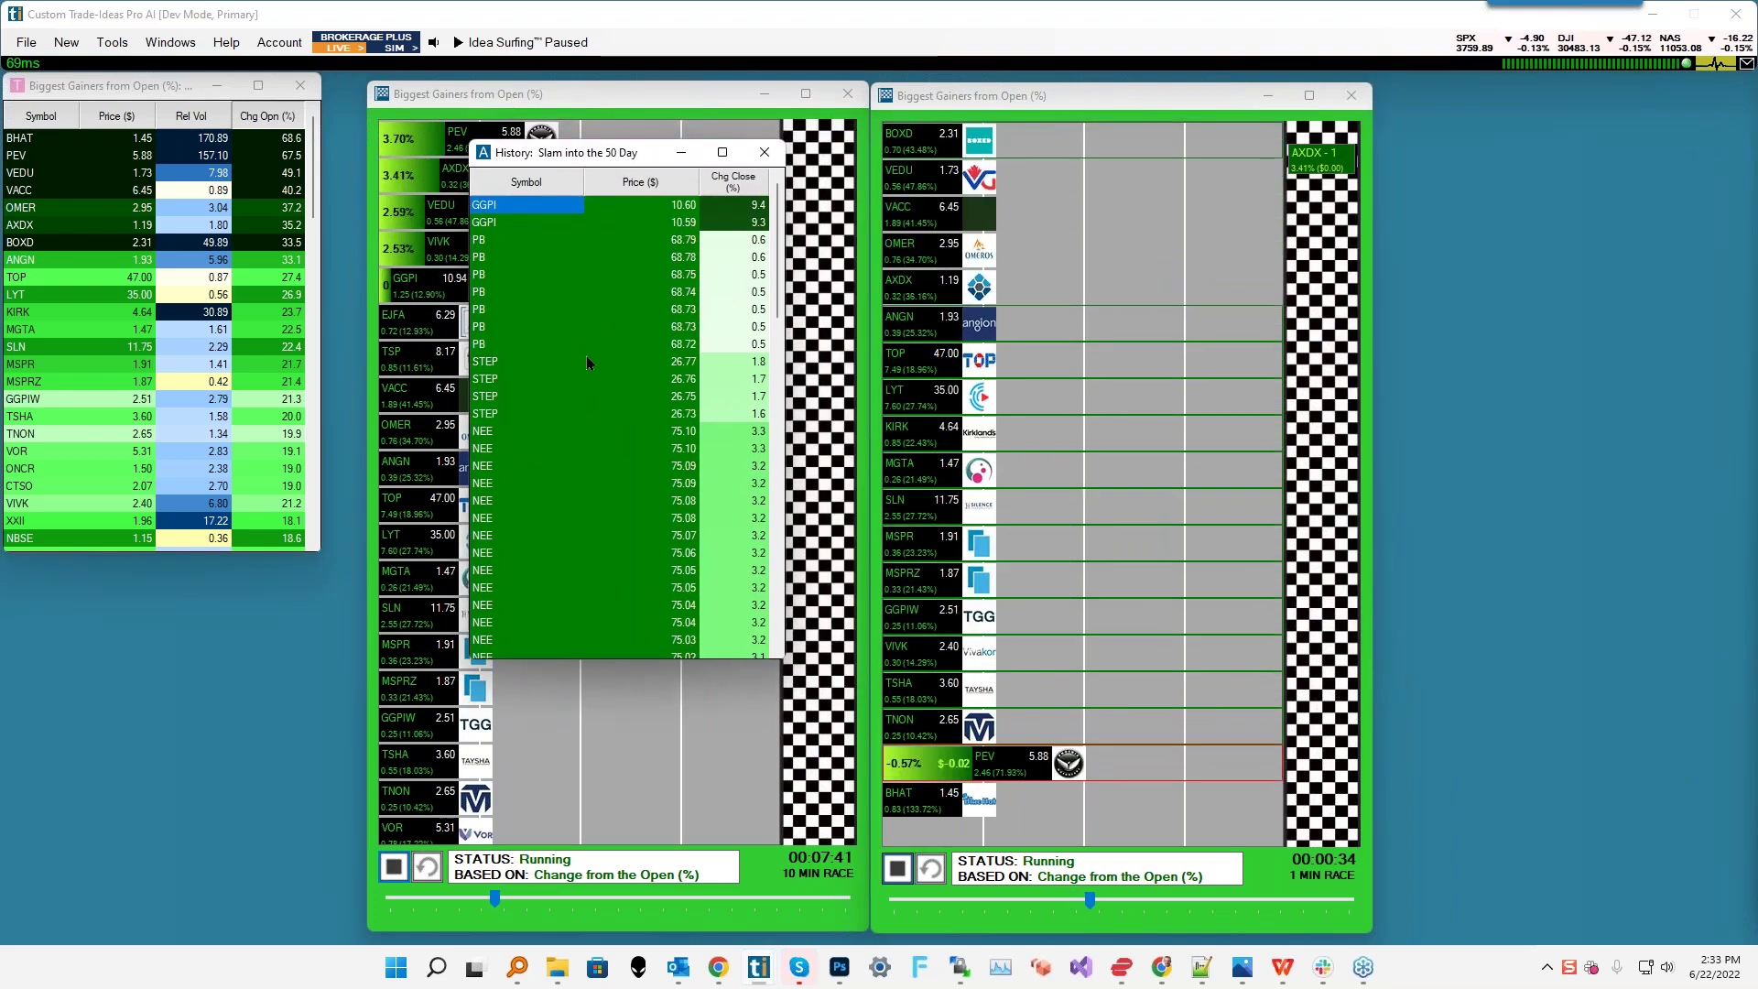
right_click(575, 339)
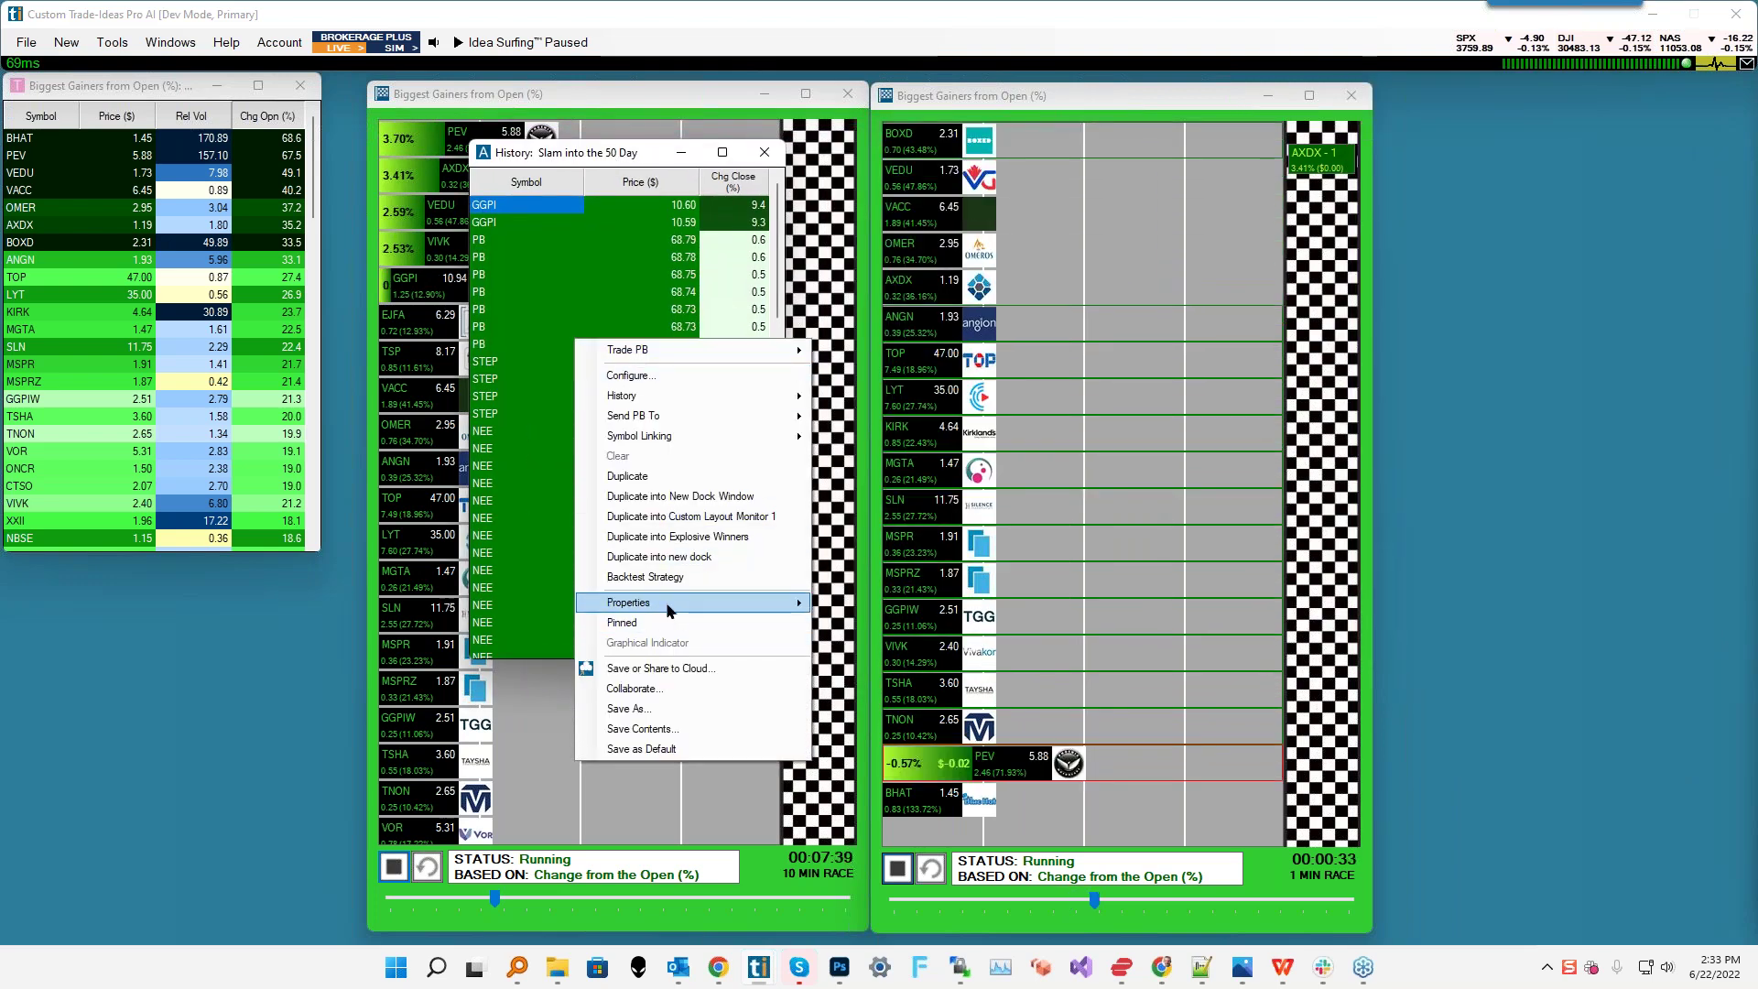
mouse_move(675, 608)
mouse_move(870, 665)
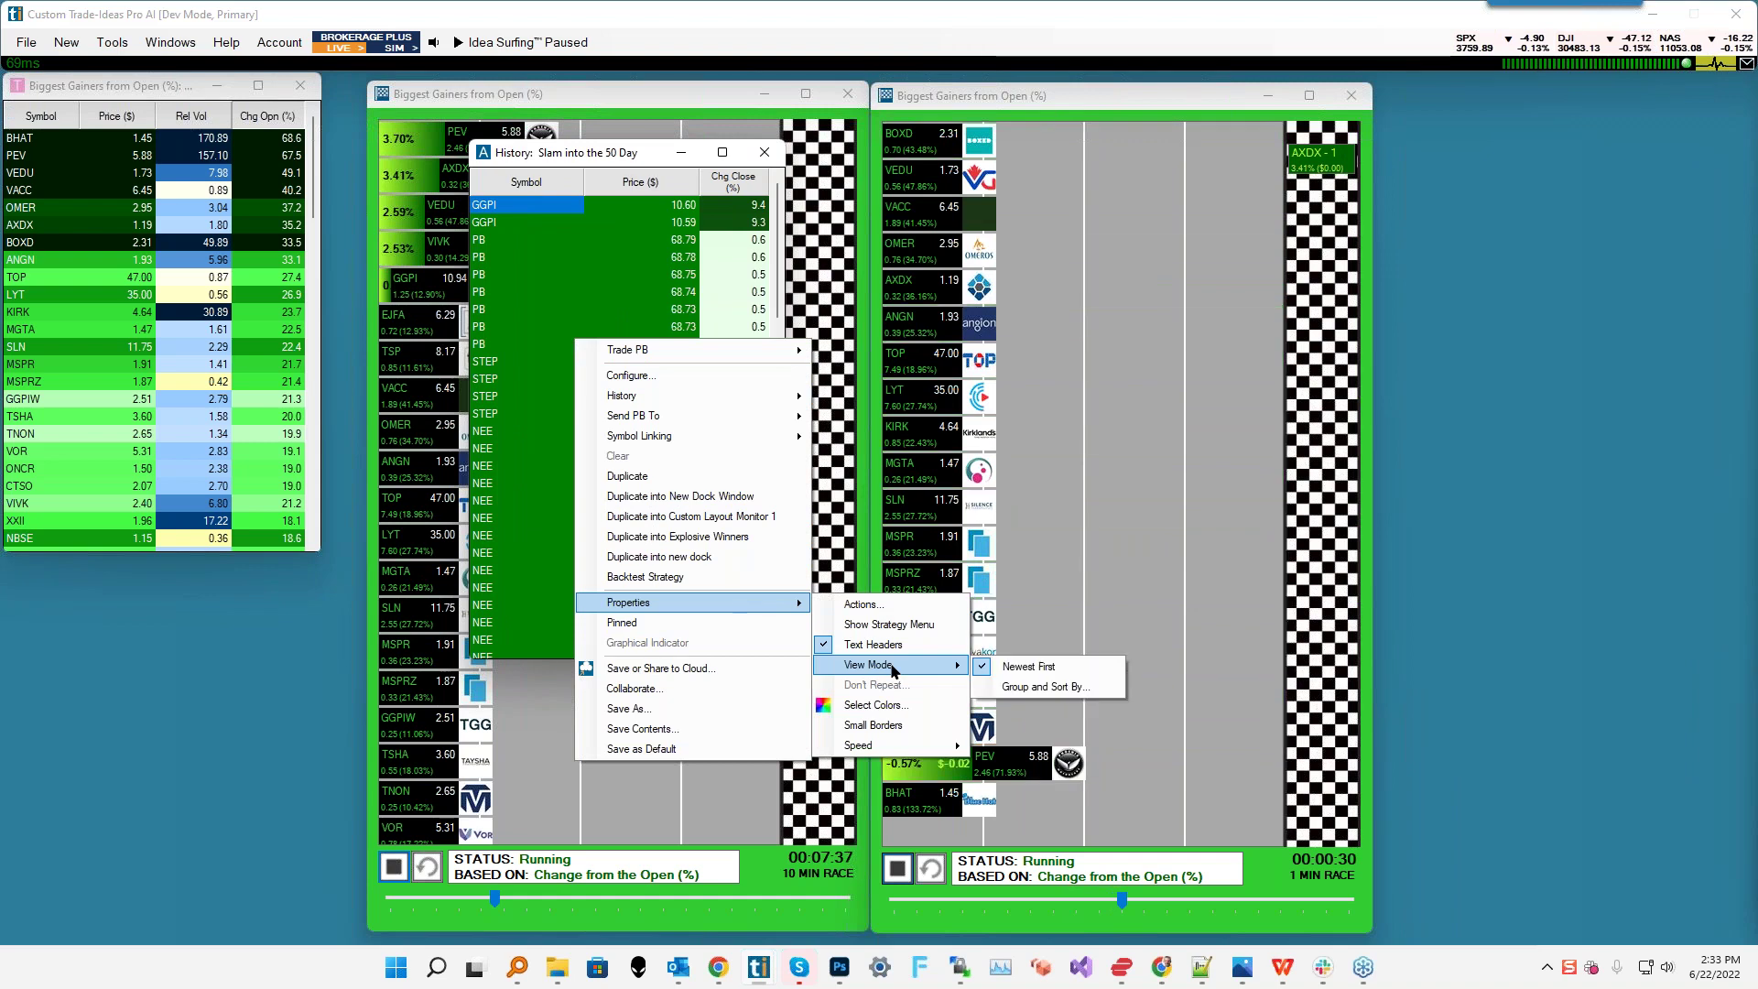
click(1047, 689)
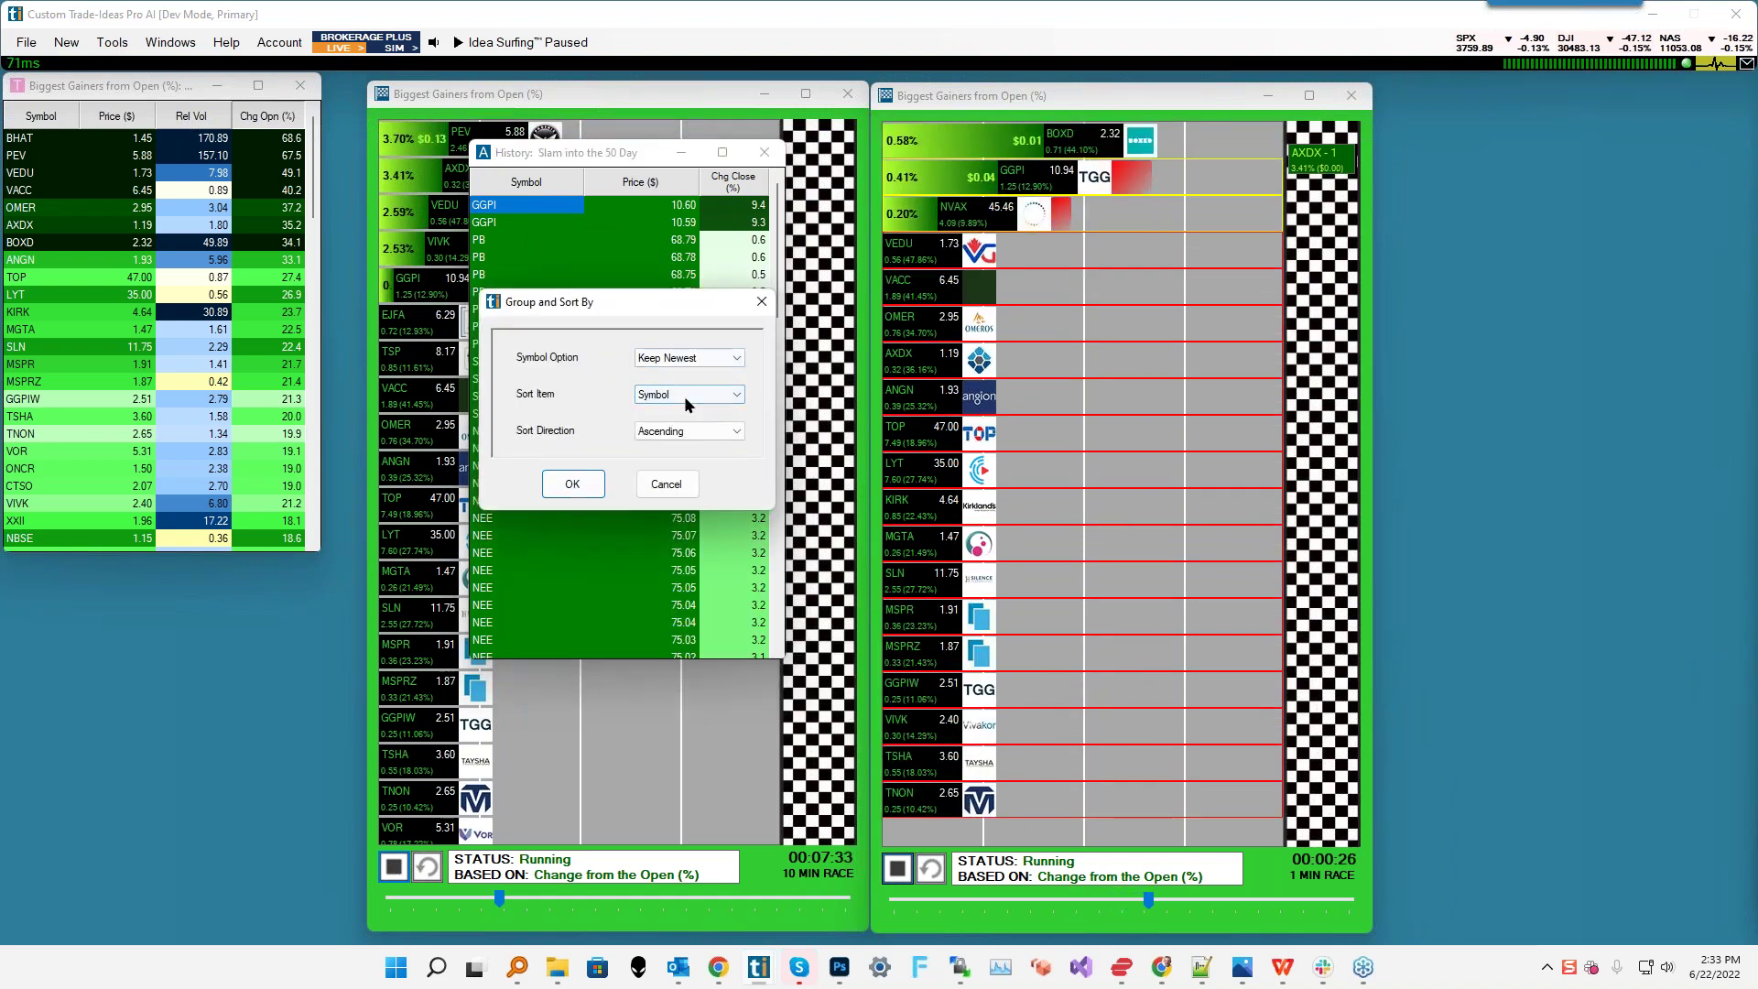
click(569, 484)
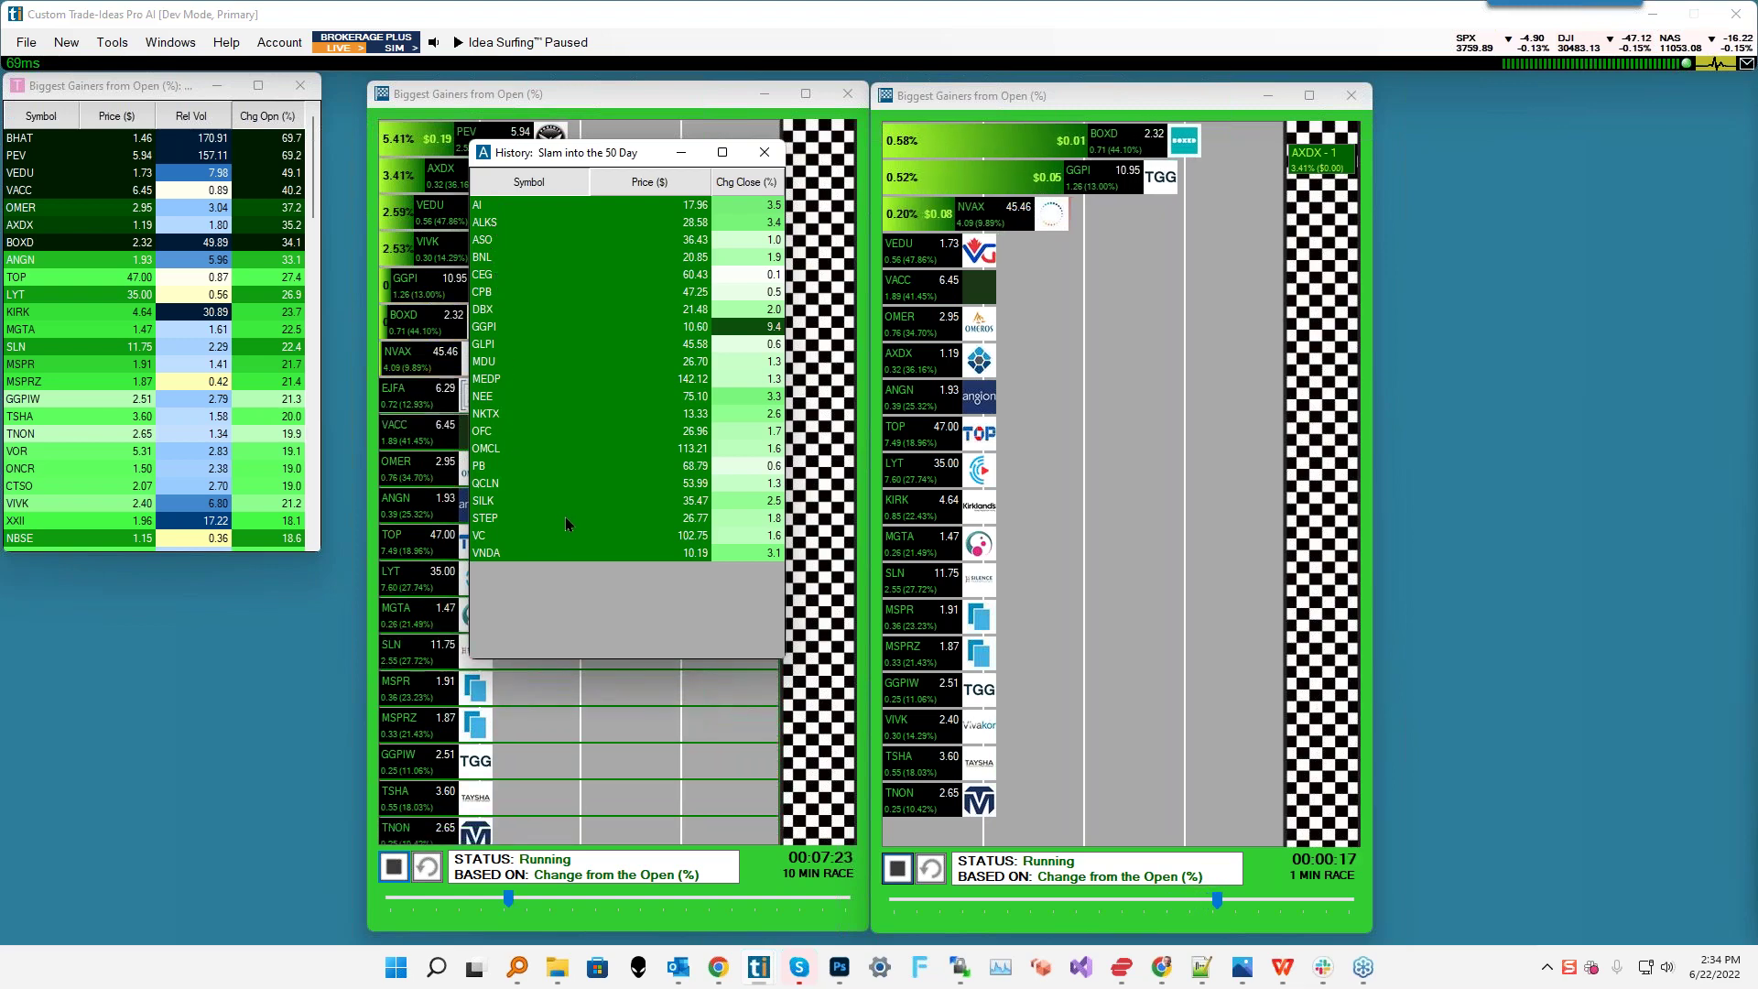
- Examine the Slam into the 50 Day alert configuration, hiding unused window-specific filters and reading the strategy summary
right_click(586, 329)
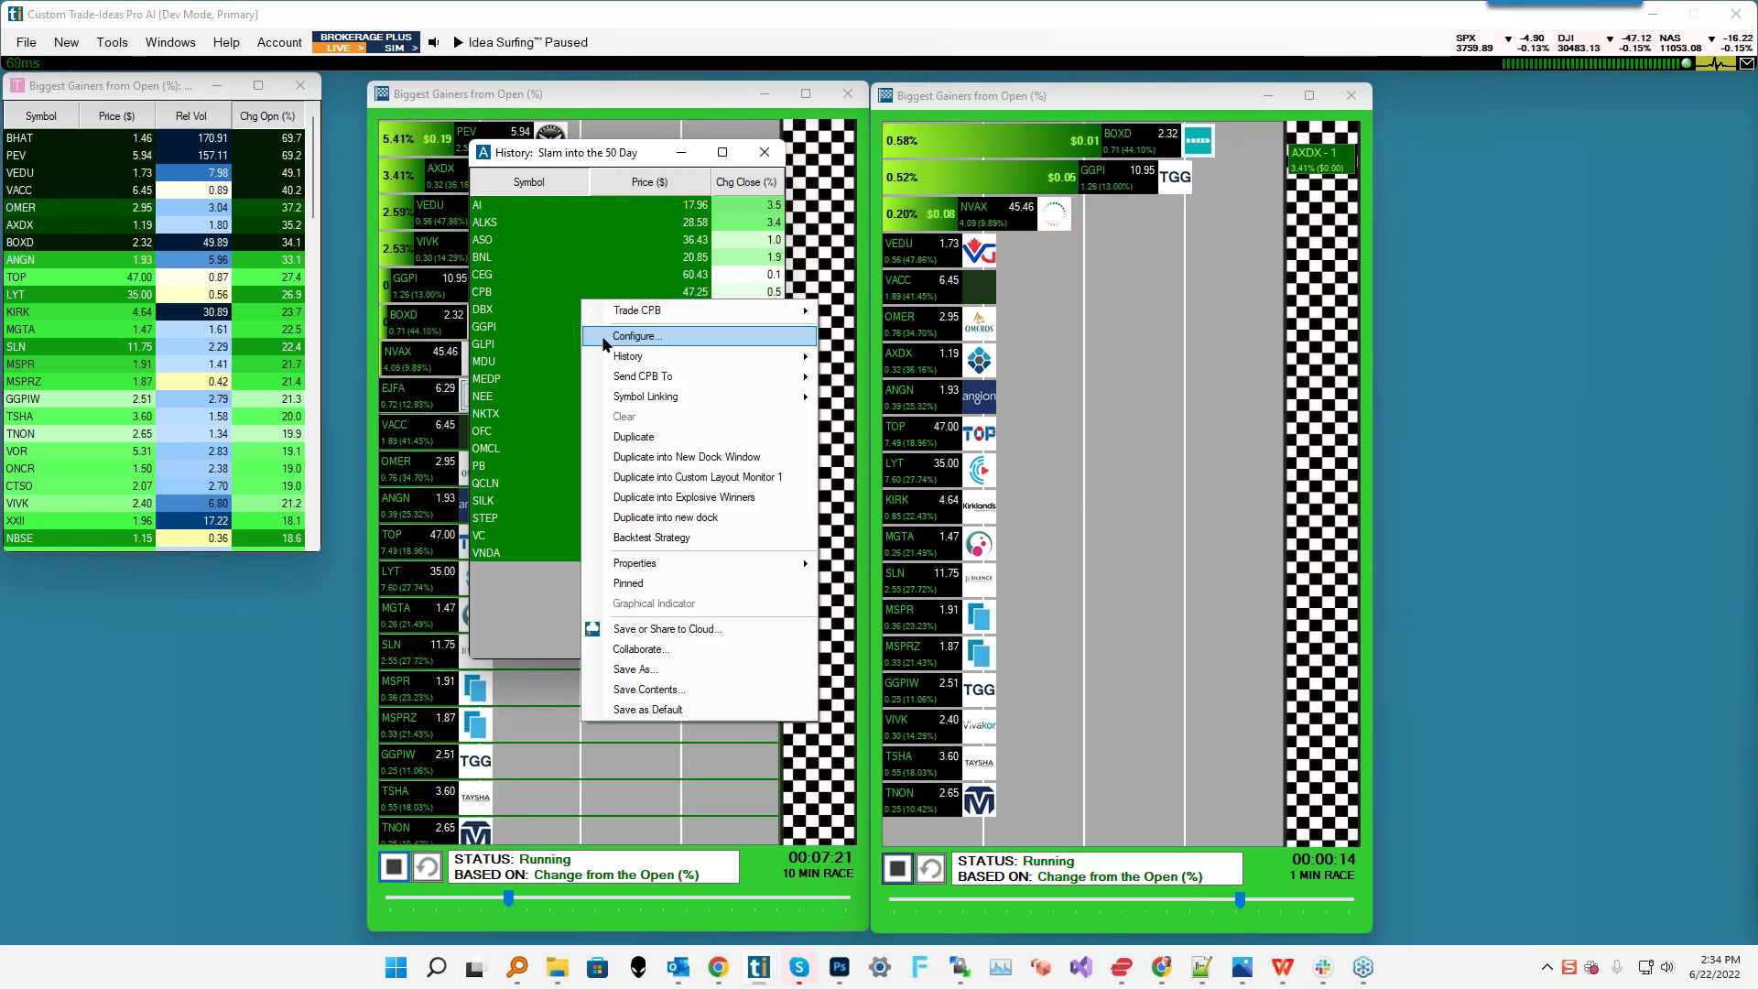
click(628, 335)
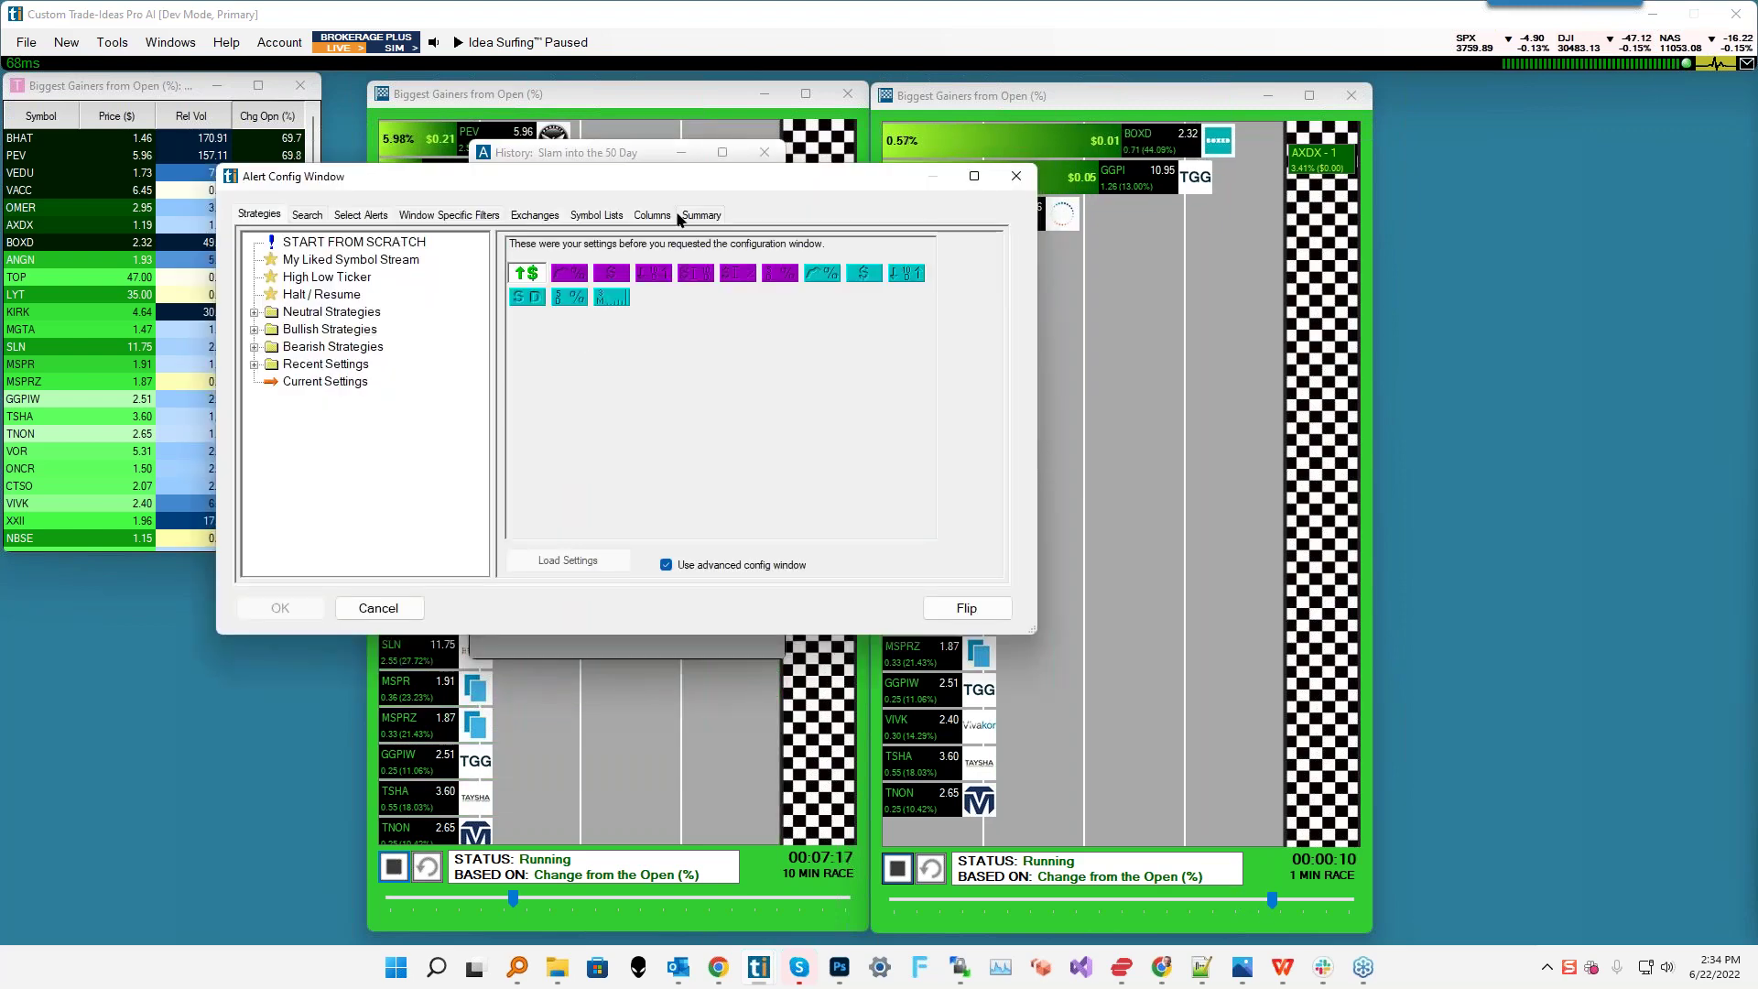
click(462, 216)
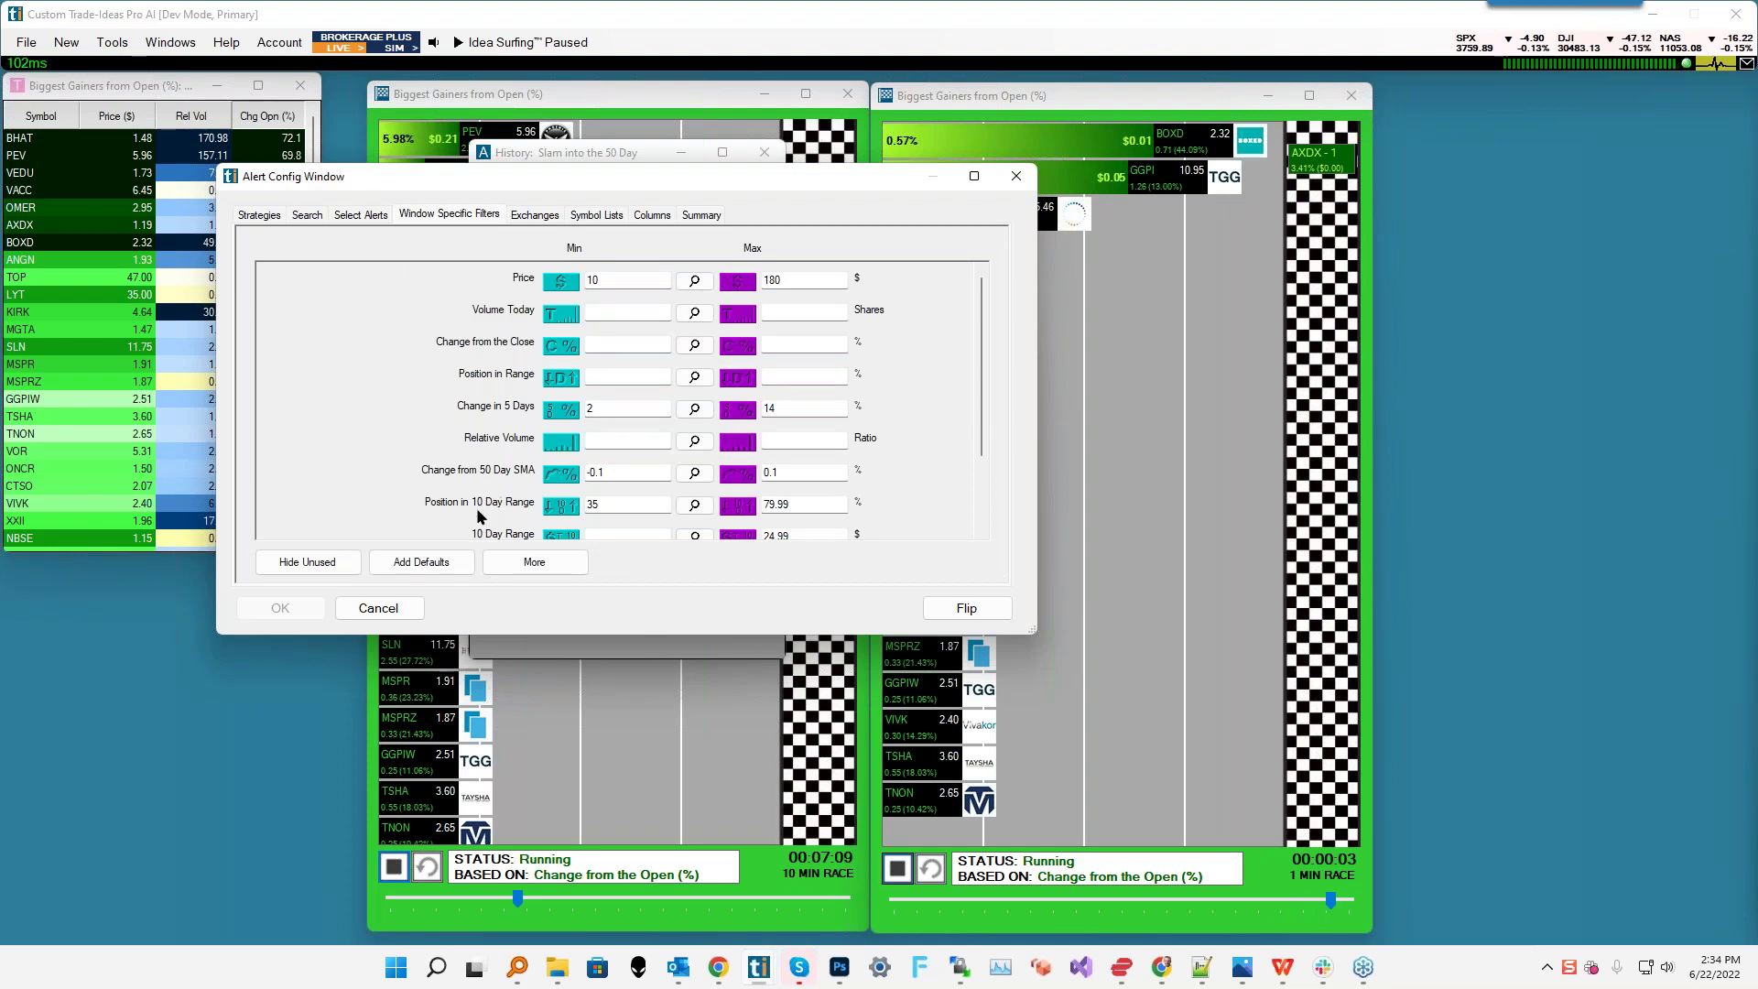
click(302, 562)
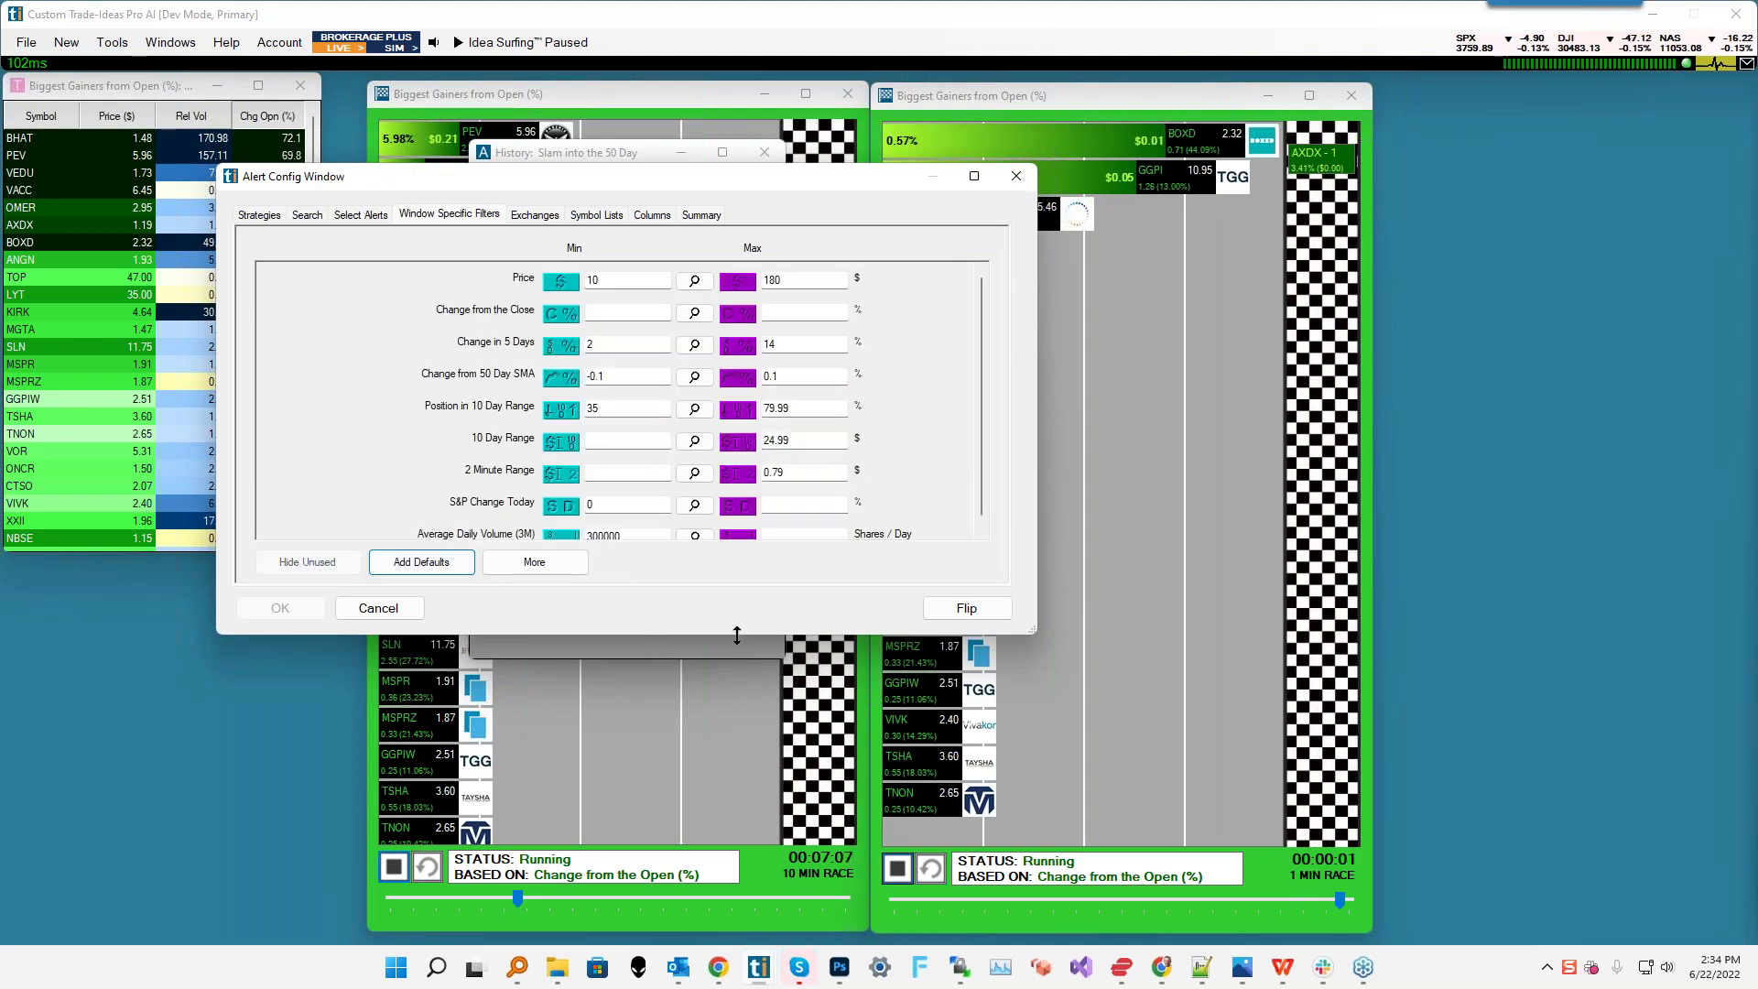
drag(737, 635, 737, 847)
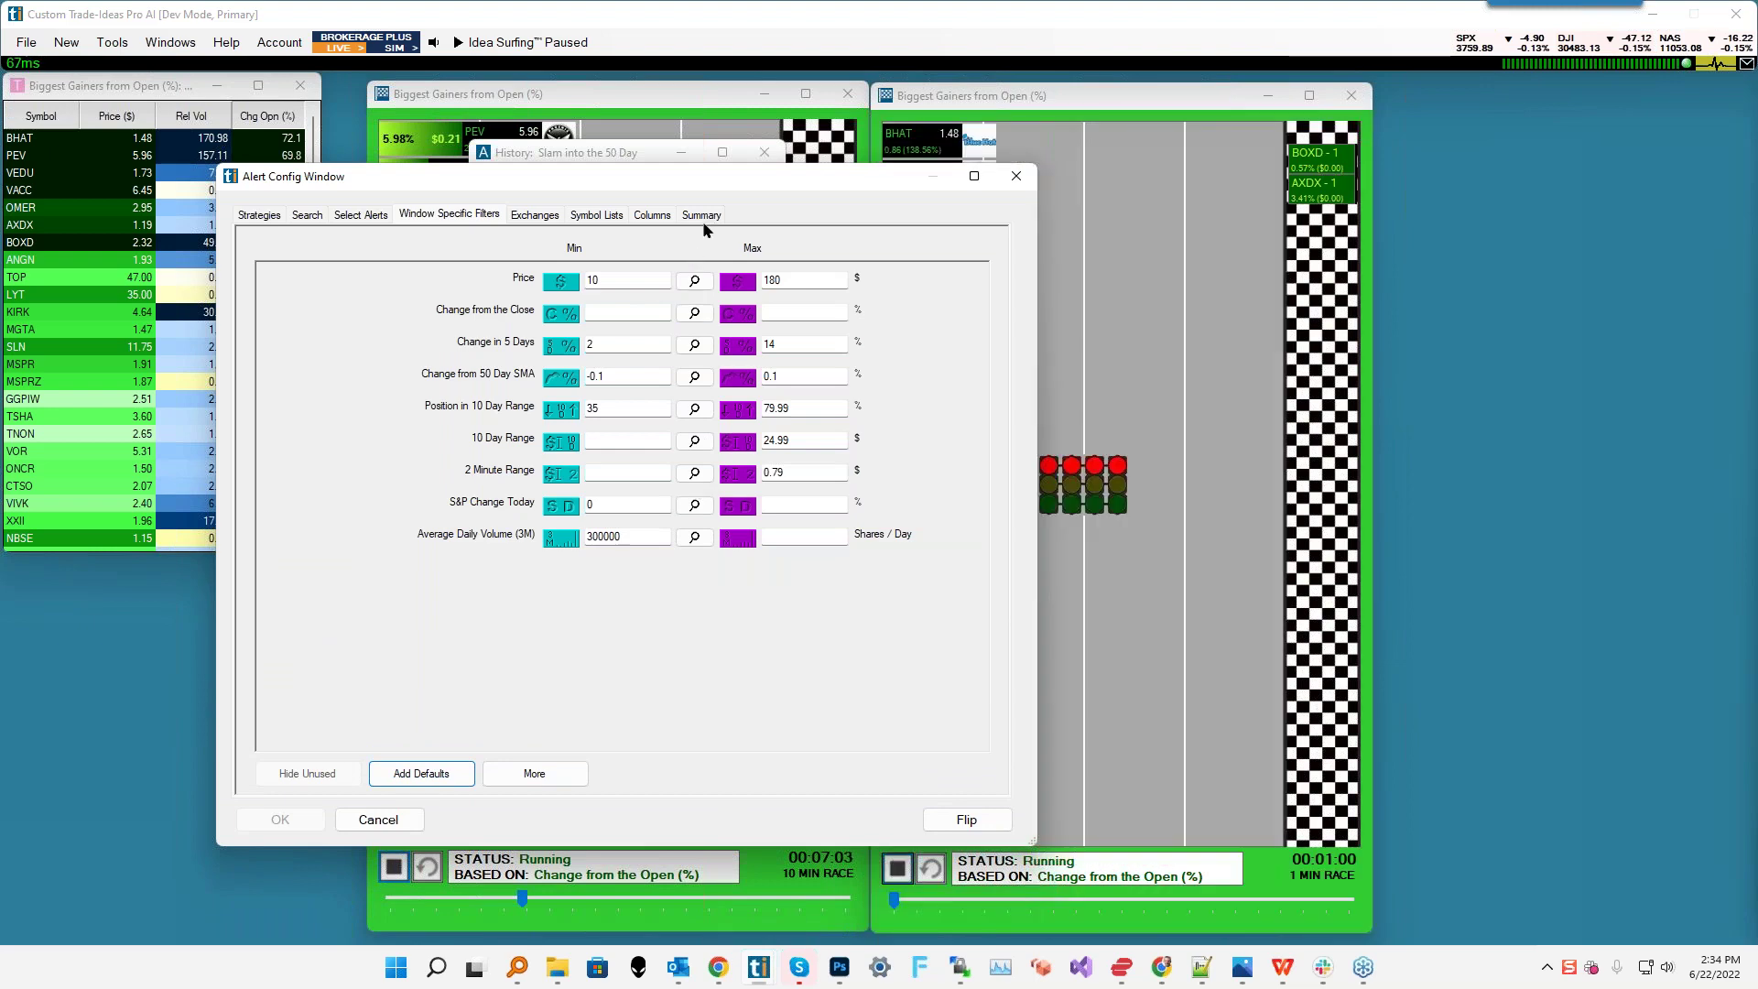
click(701, 218)
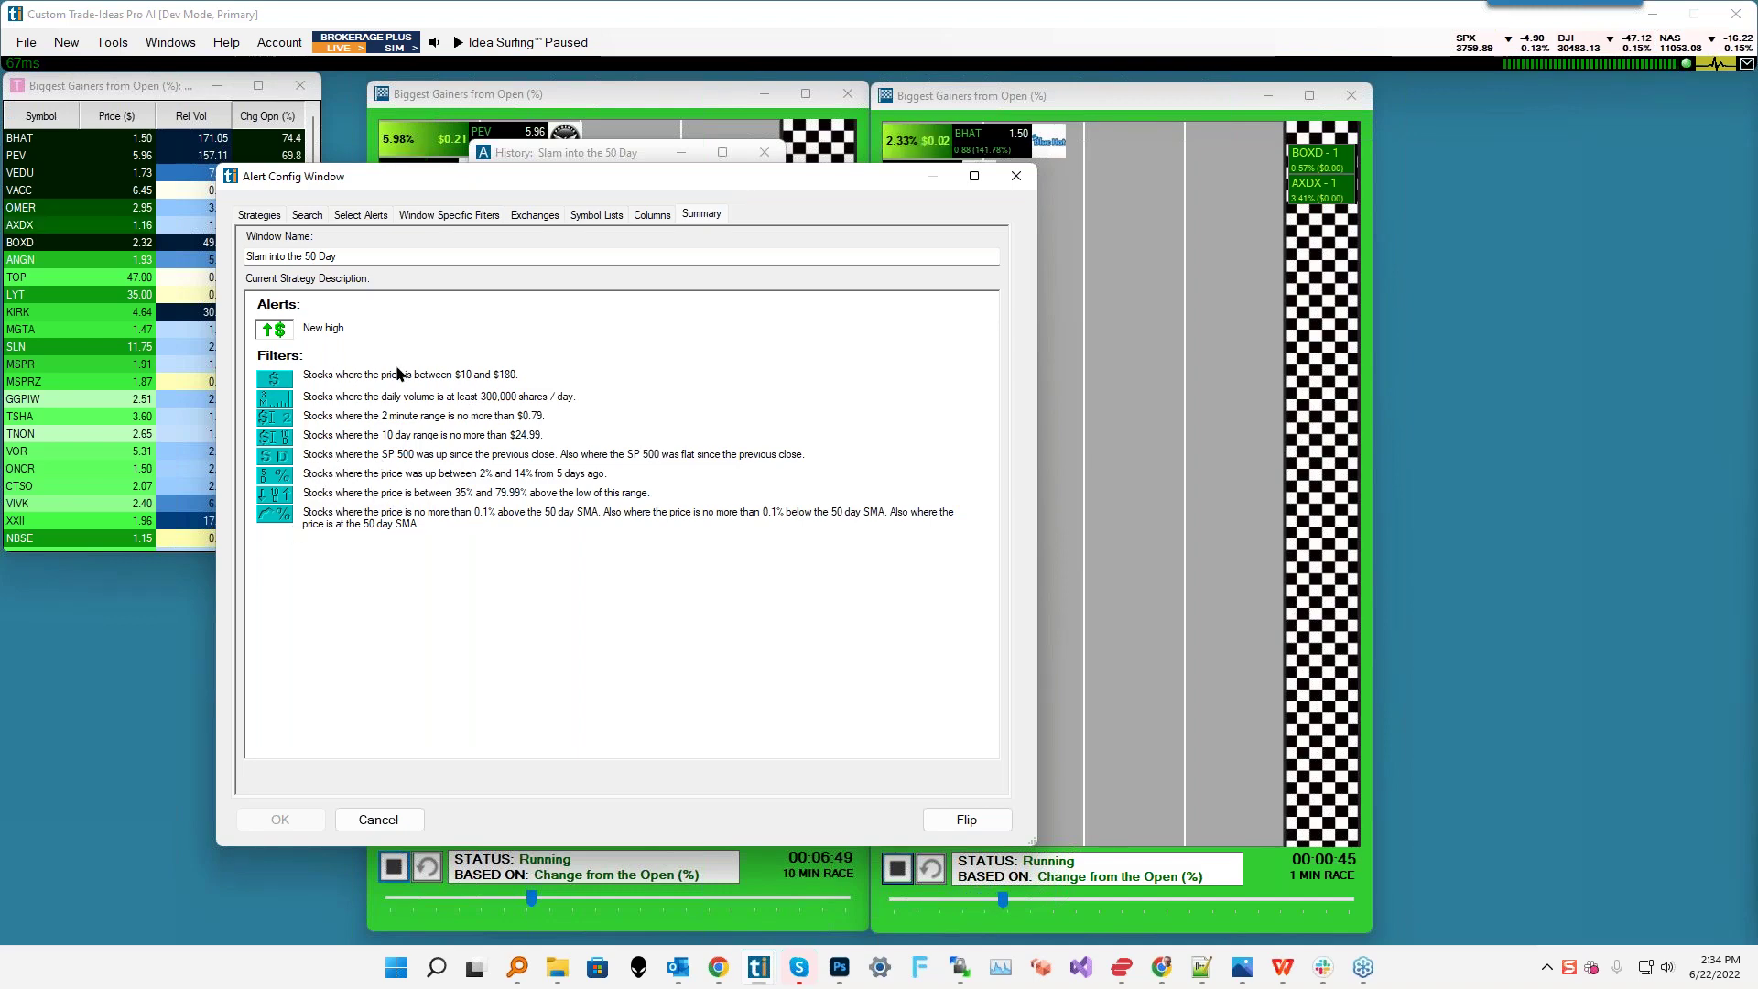
click(1003, 179)
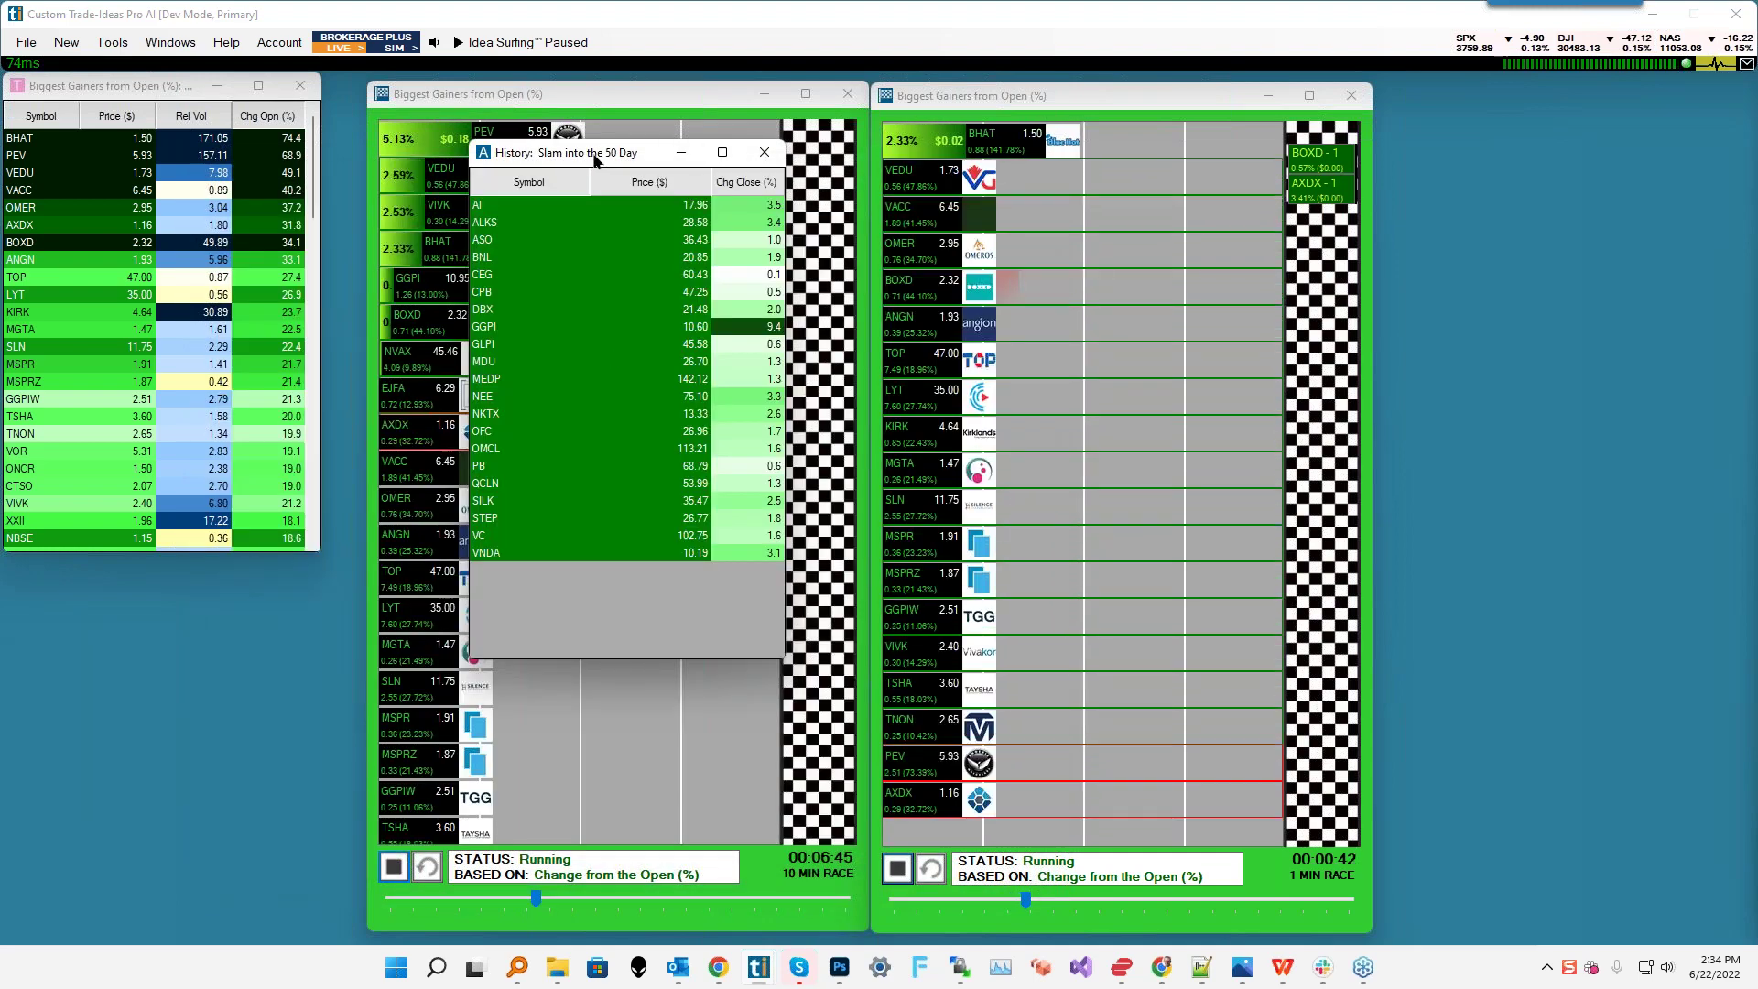
- Move the history window over the Biggest Gainers top list and start a strategy backtest with the entry end time set to 12:30 PM
drag(594, 160, 141, 220)
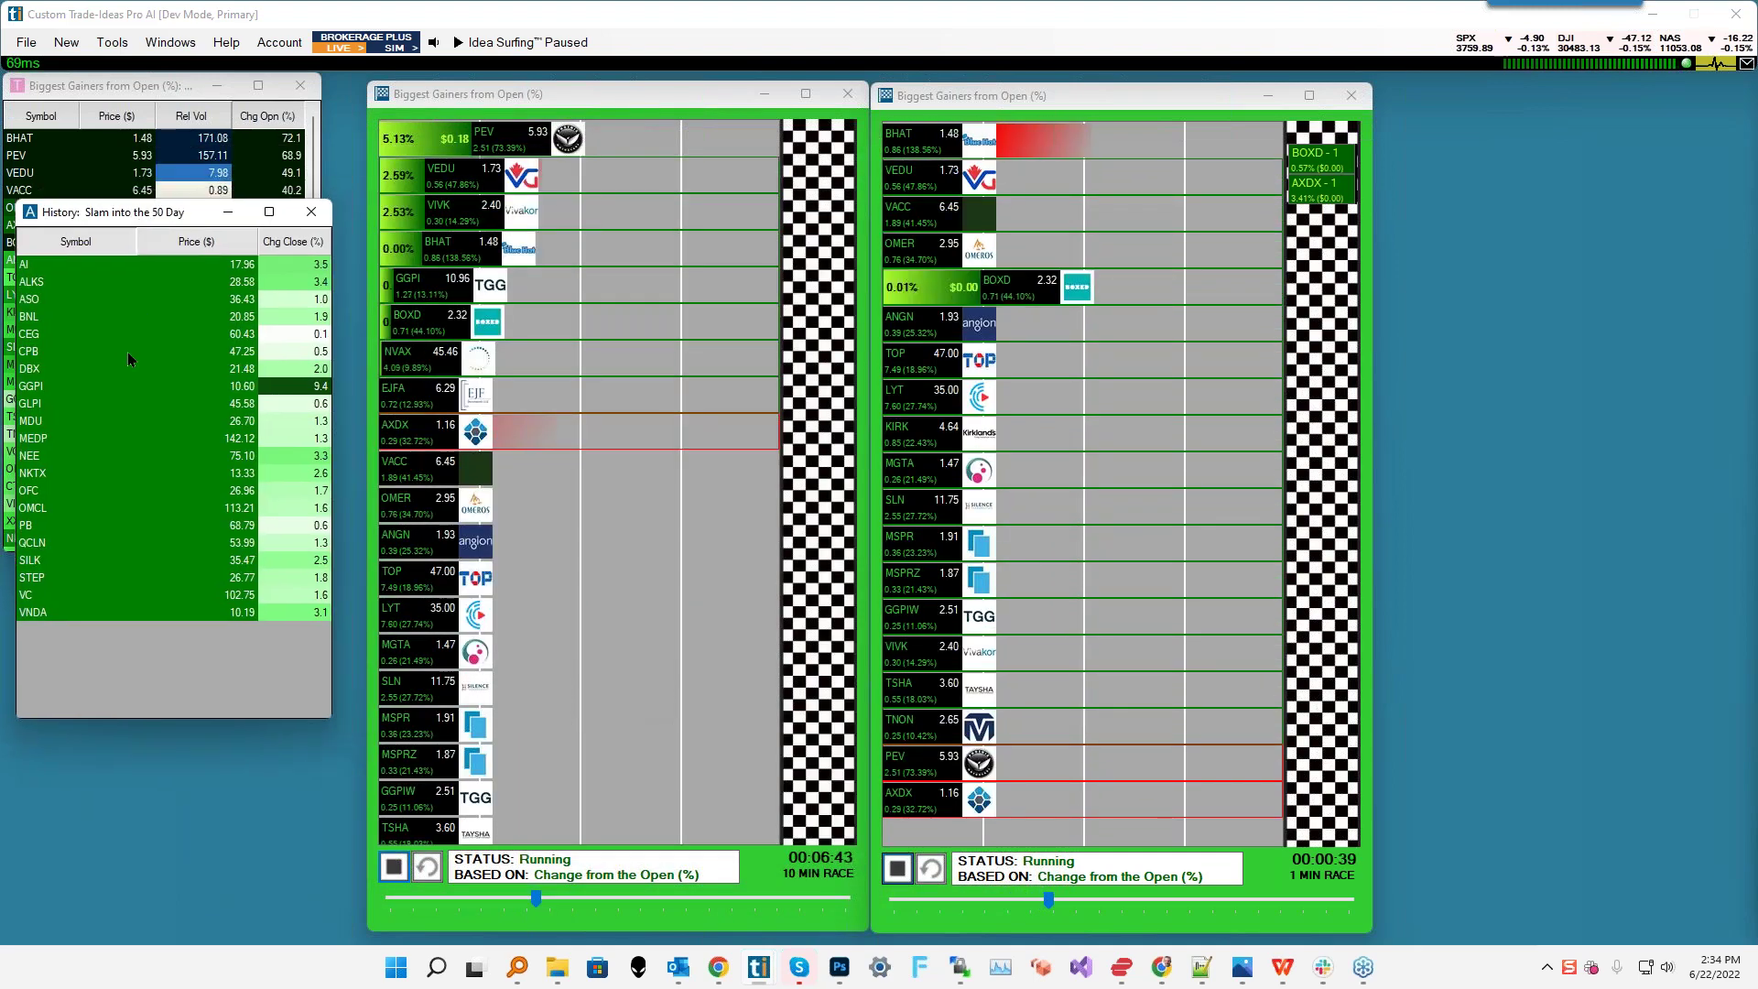
right_click(125, 334)
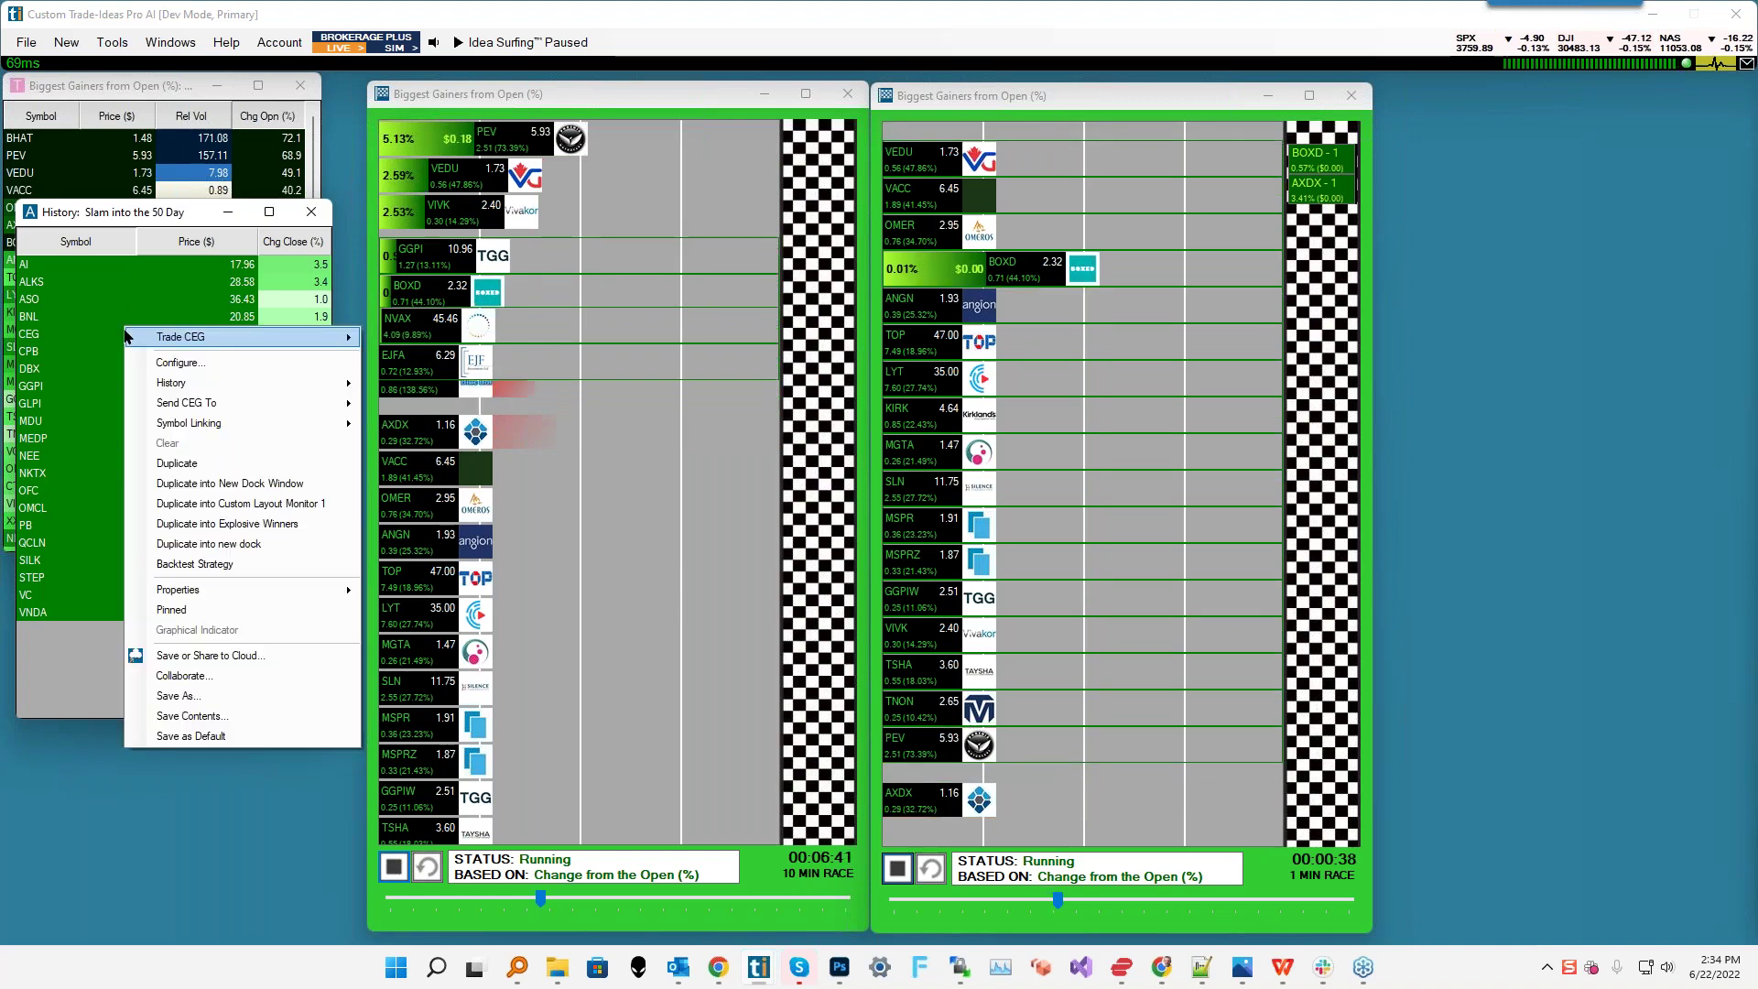
click(192, 565)
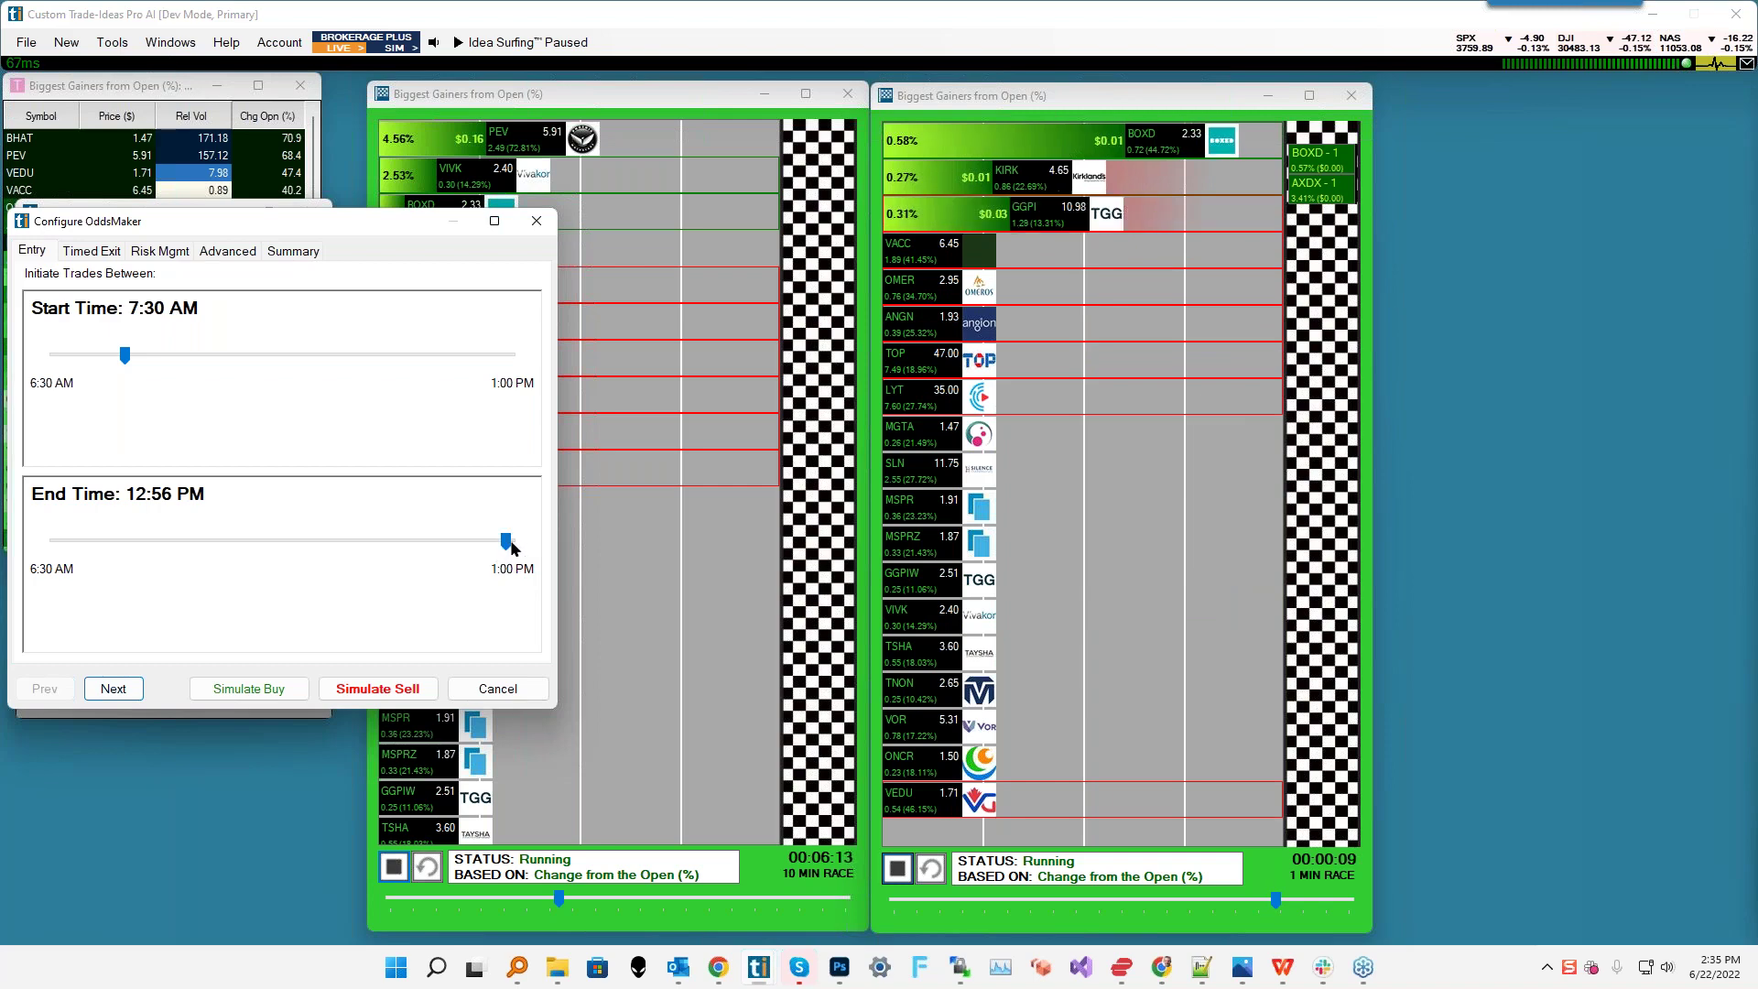
mouse_move(506, 541)
mouse_down()
mouse_move(440, 541)
mouse_move(475, 542)
mouse_up()
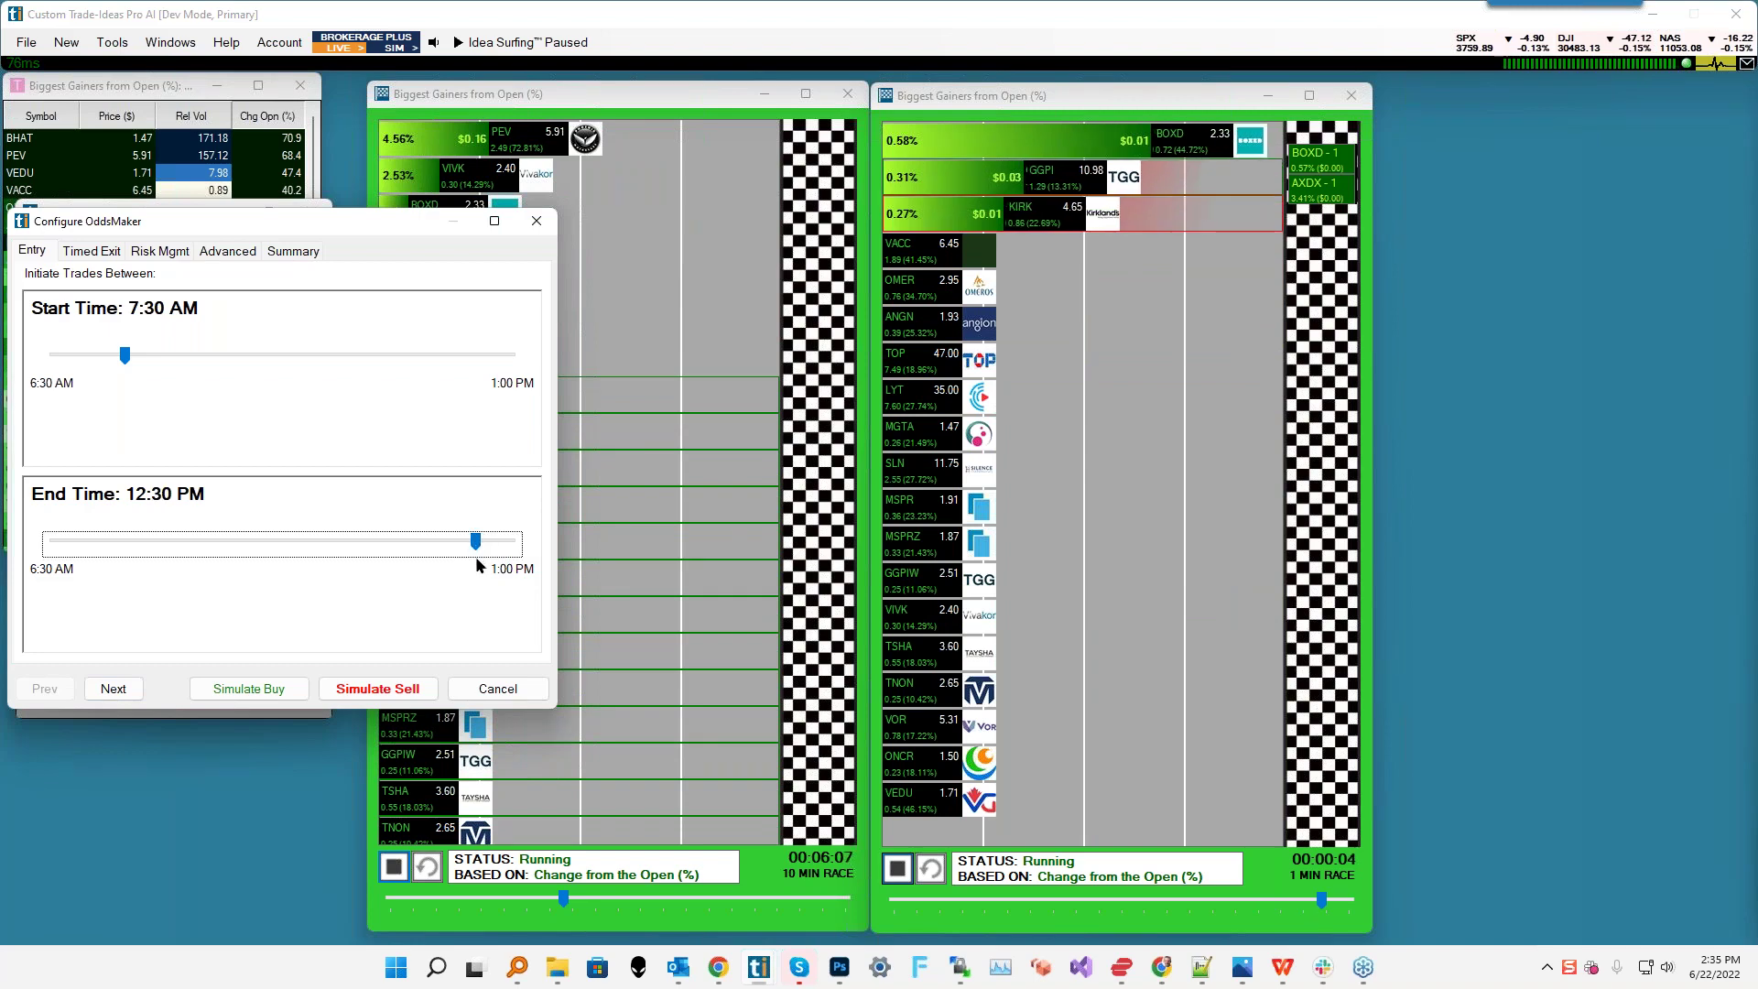
- Review the backtest's risk management, advanced and summary settings and run it as a sell simulation
click(157, 251)
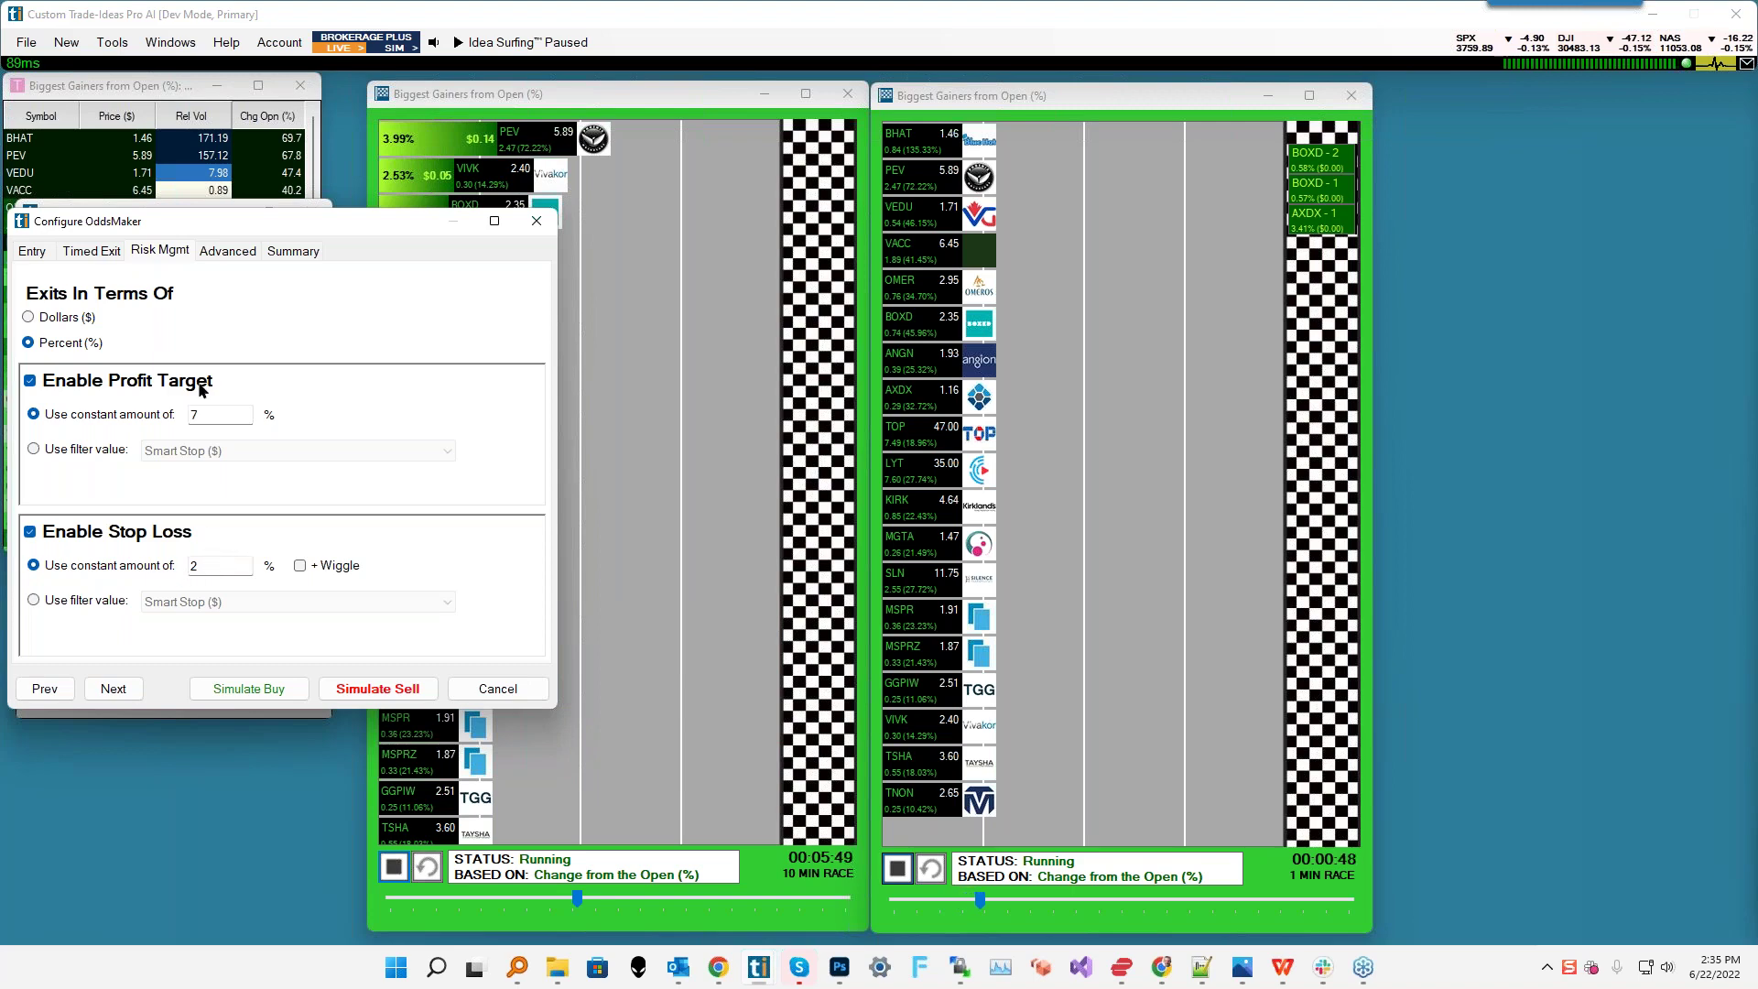
click(235, 253)
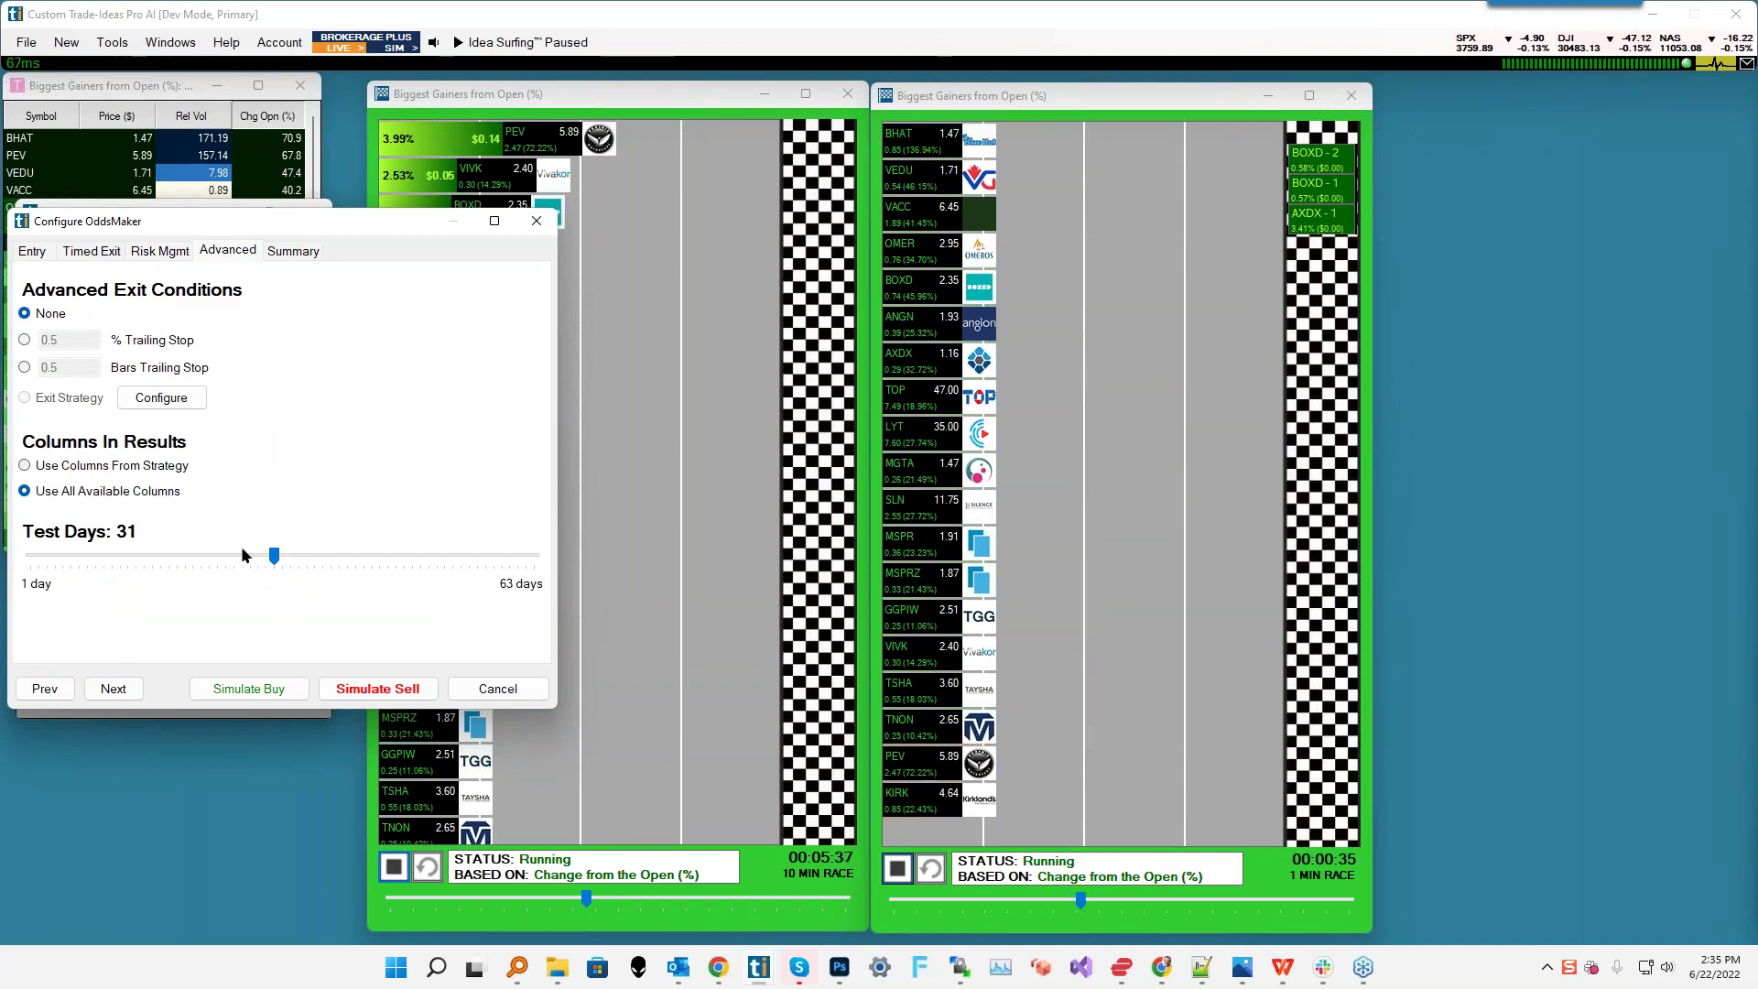
click(293, 252)
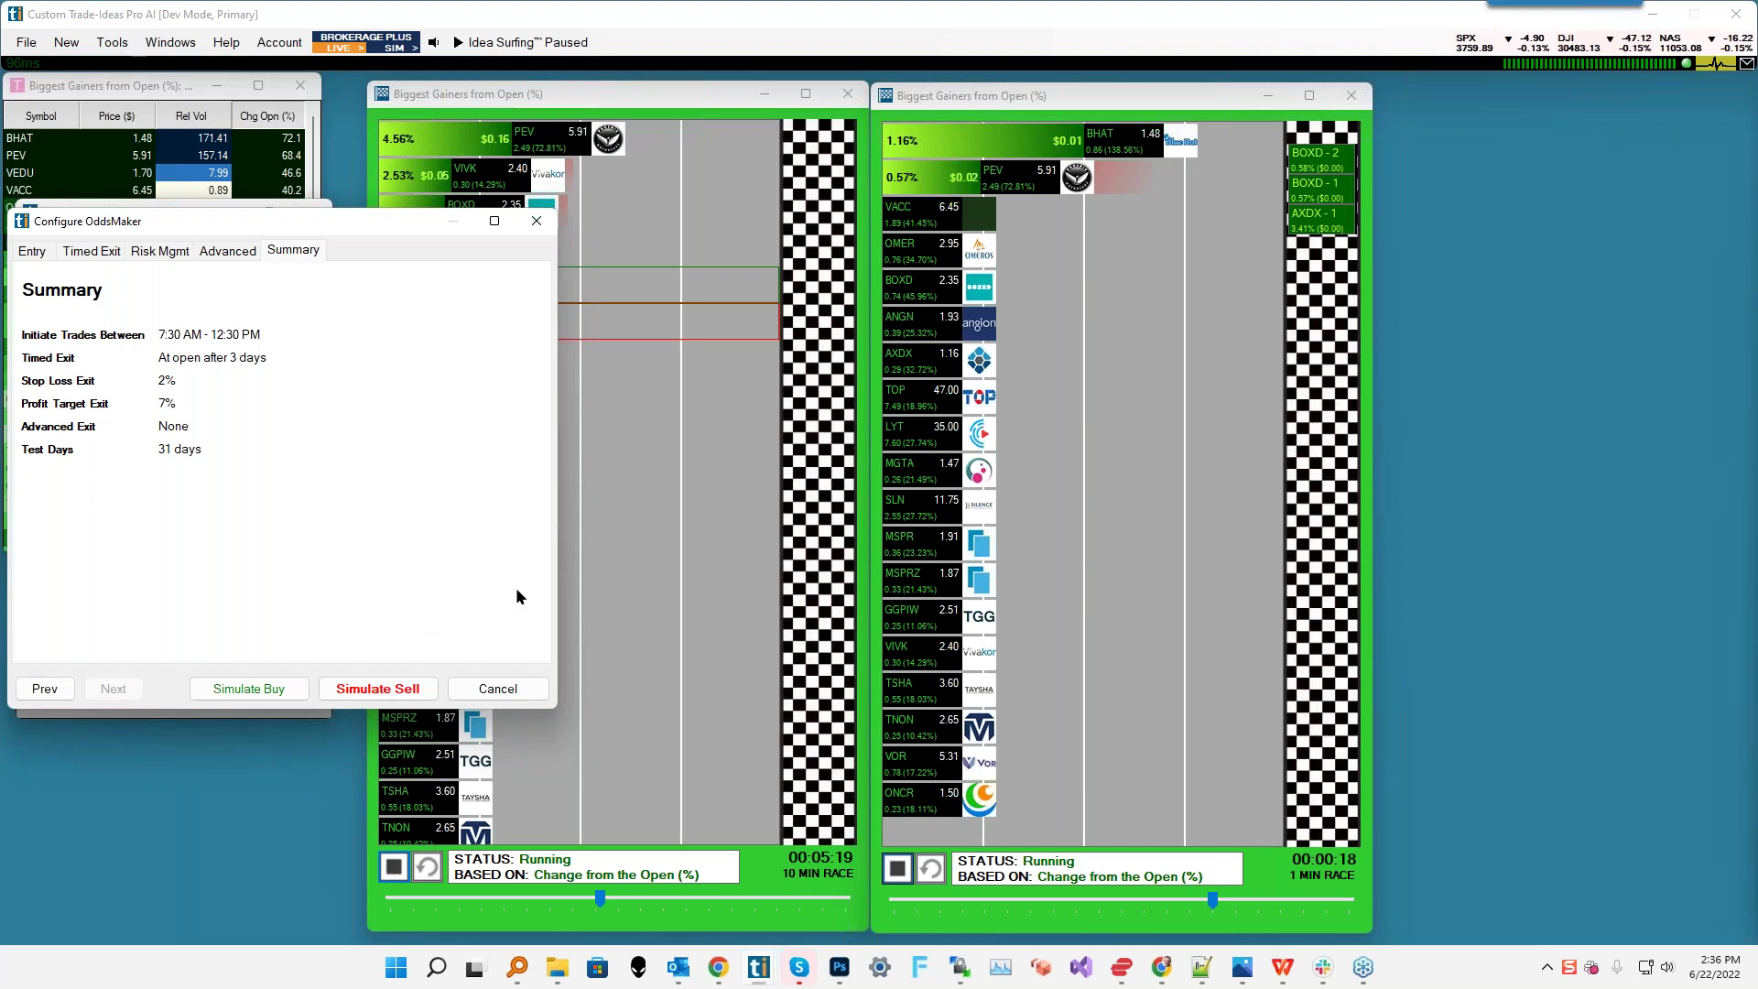
click(396, 692)
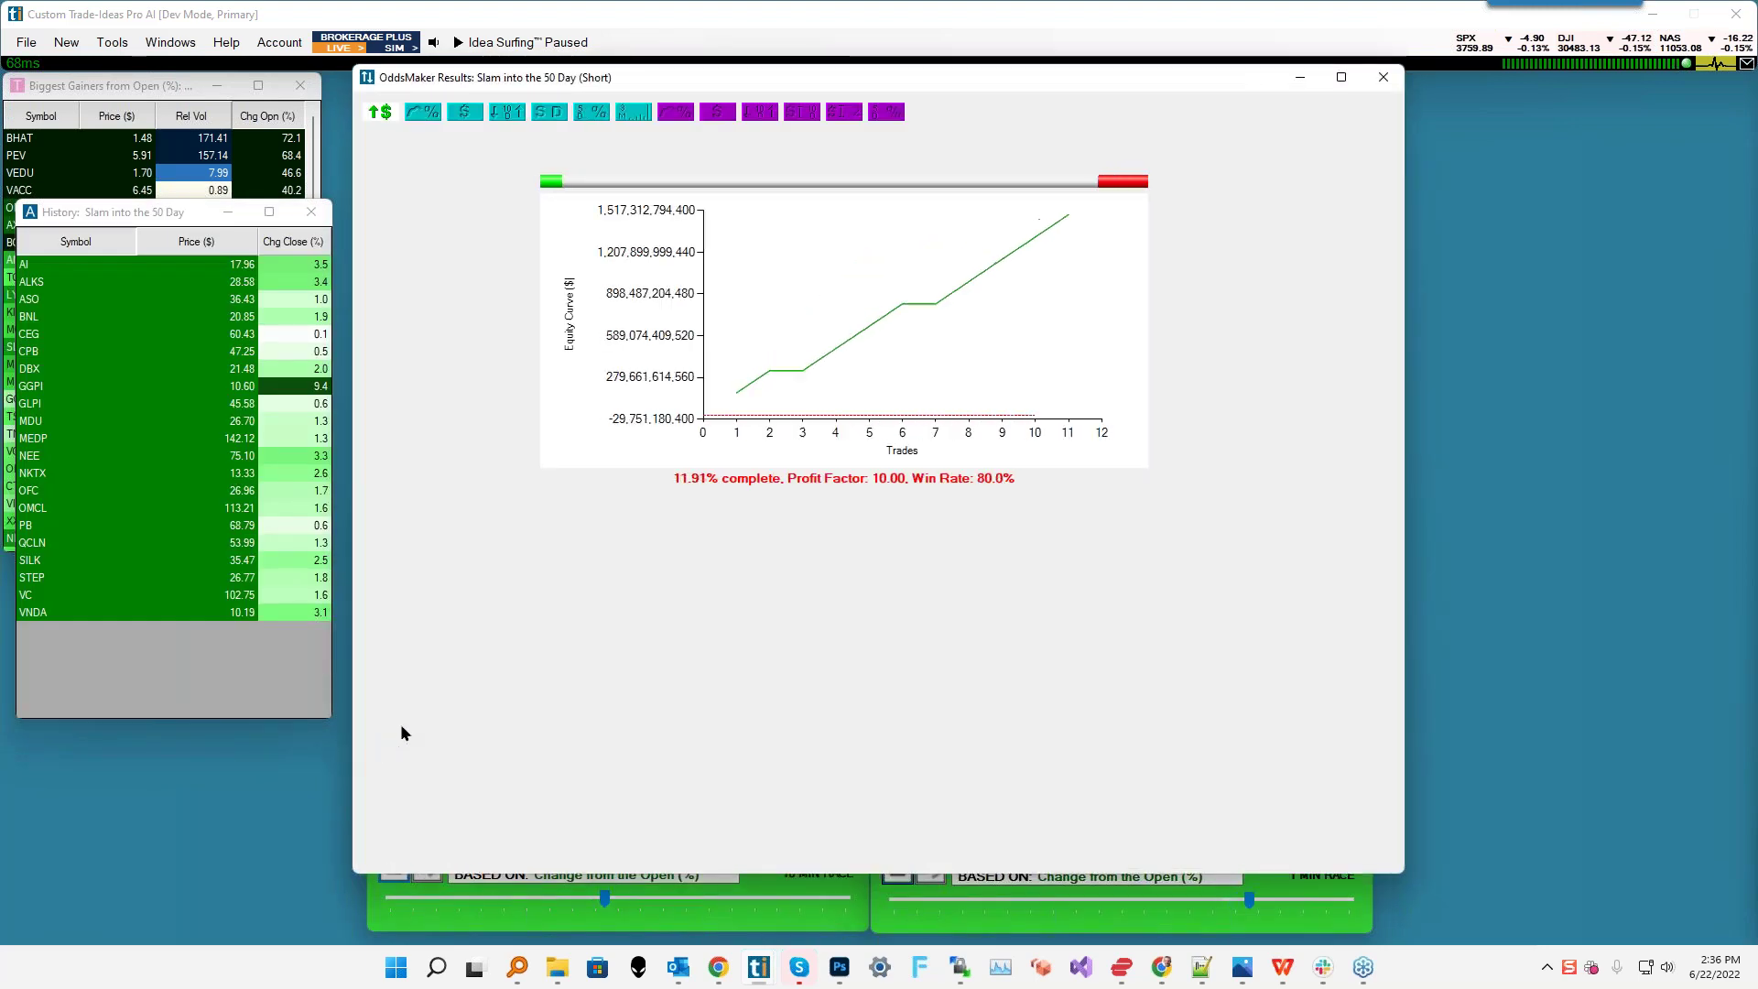
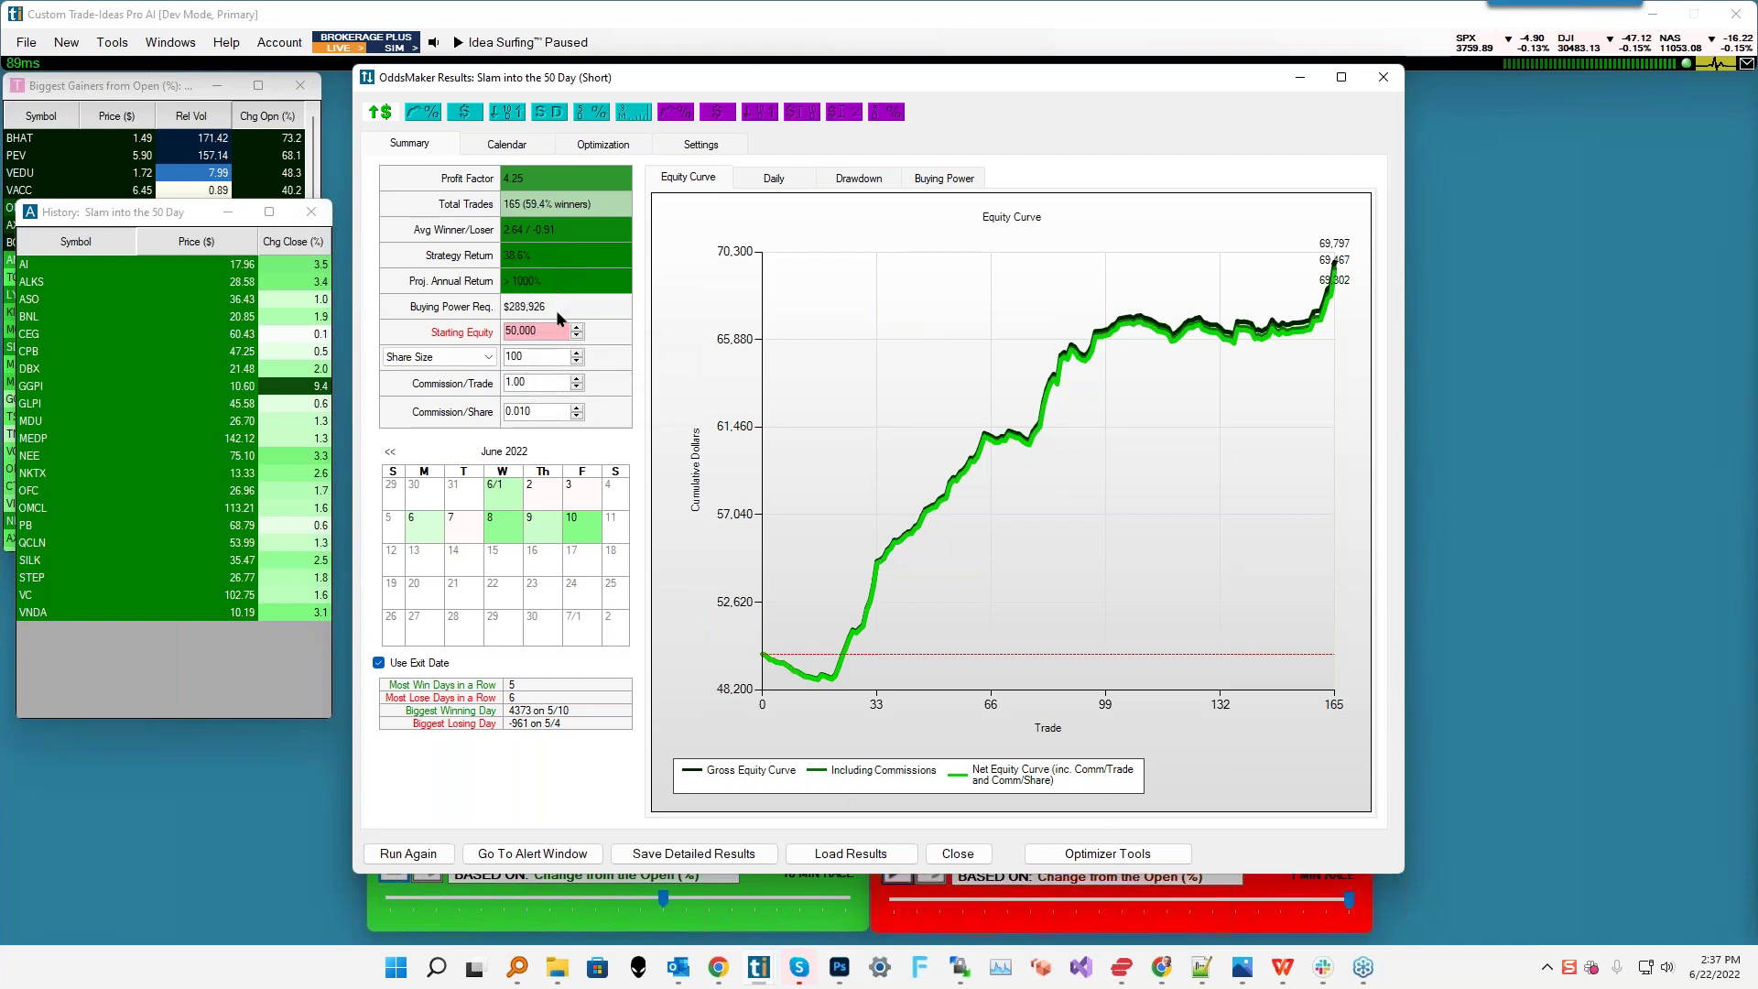
- Check the buying power information and switch the backtest's position sizing from share size to Dollars with 1000 per trade
mouse_move(541, 333)
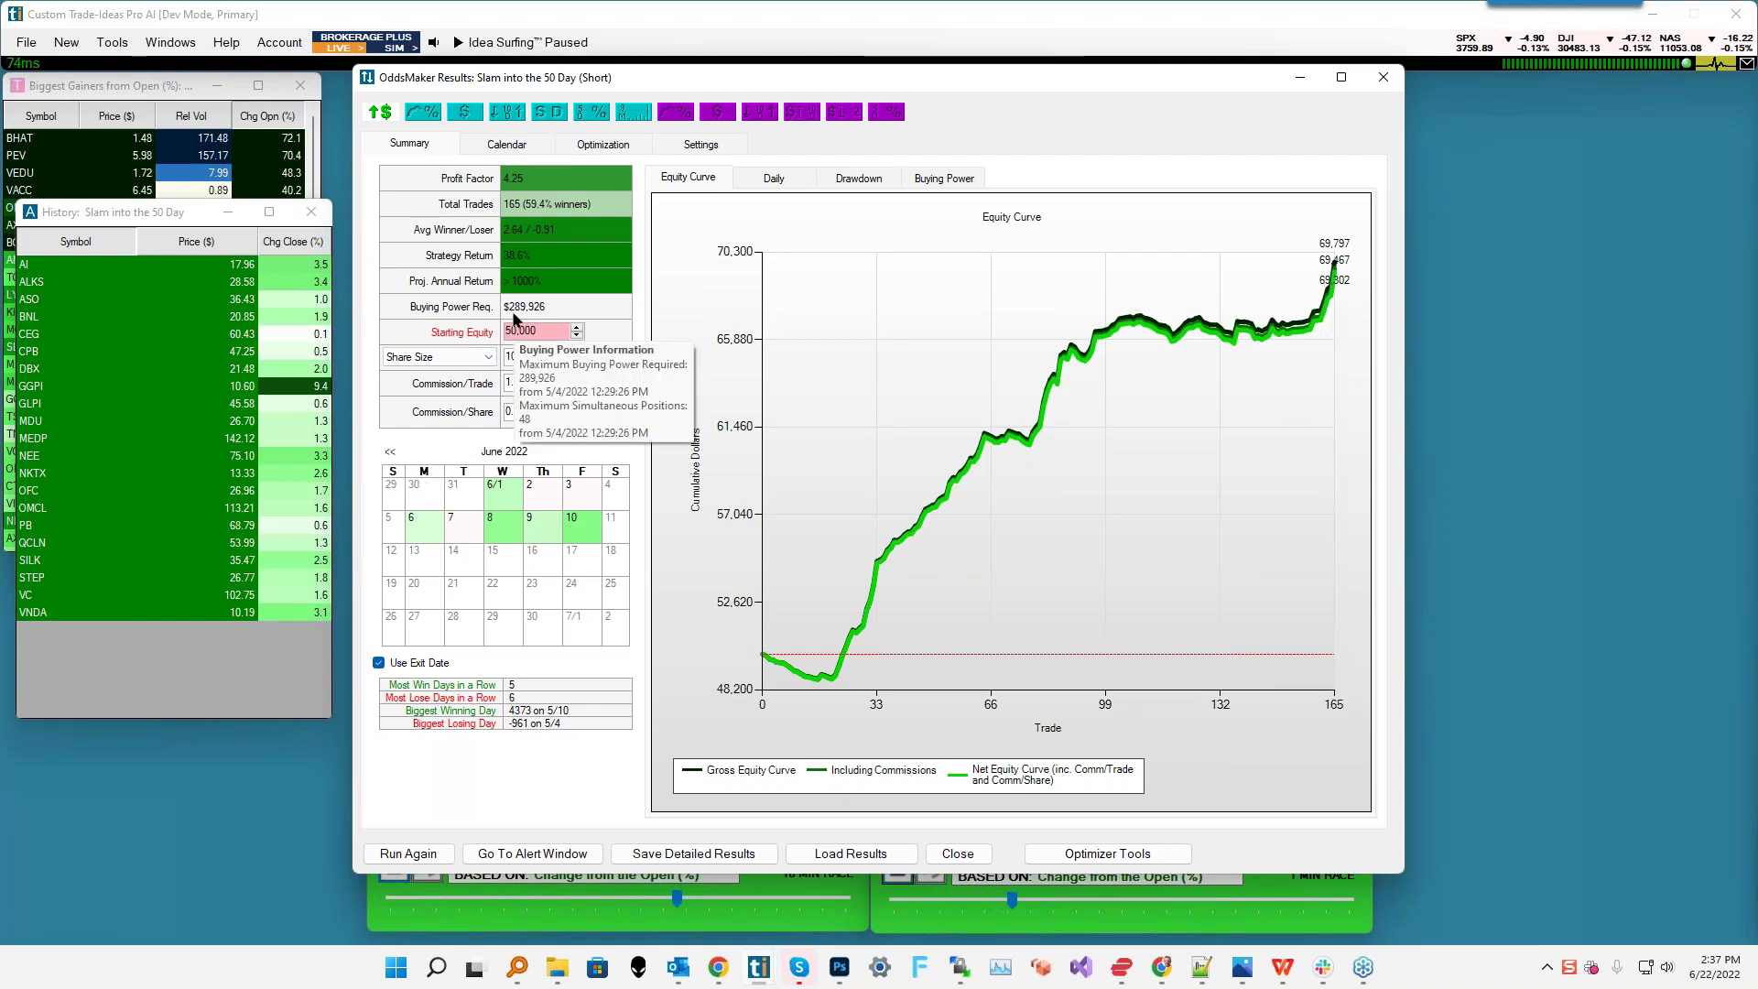
mouse_move(602, 316)
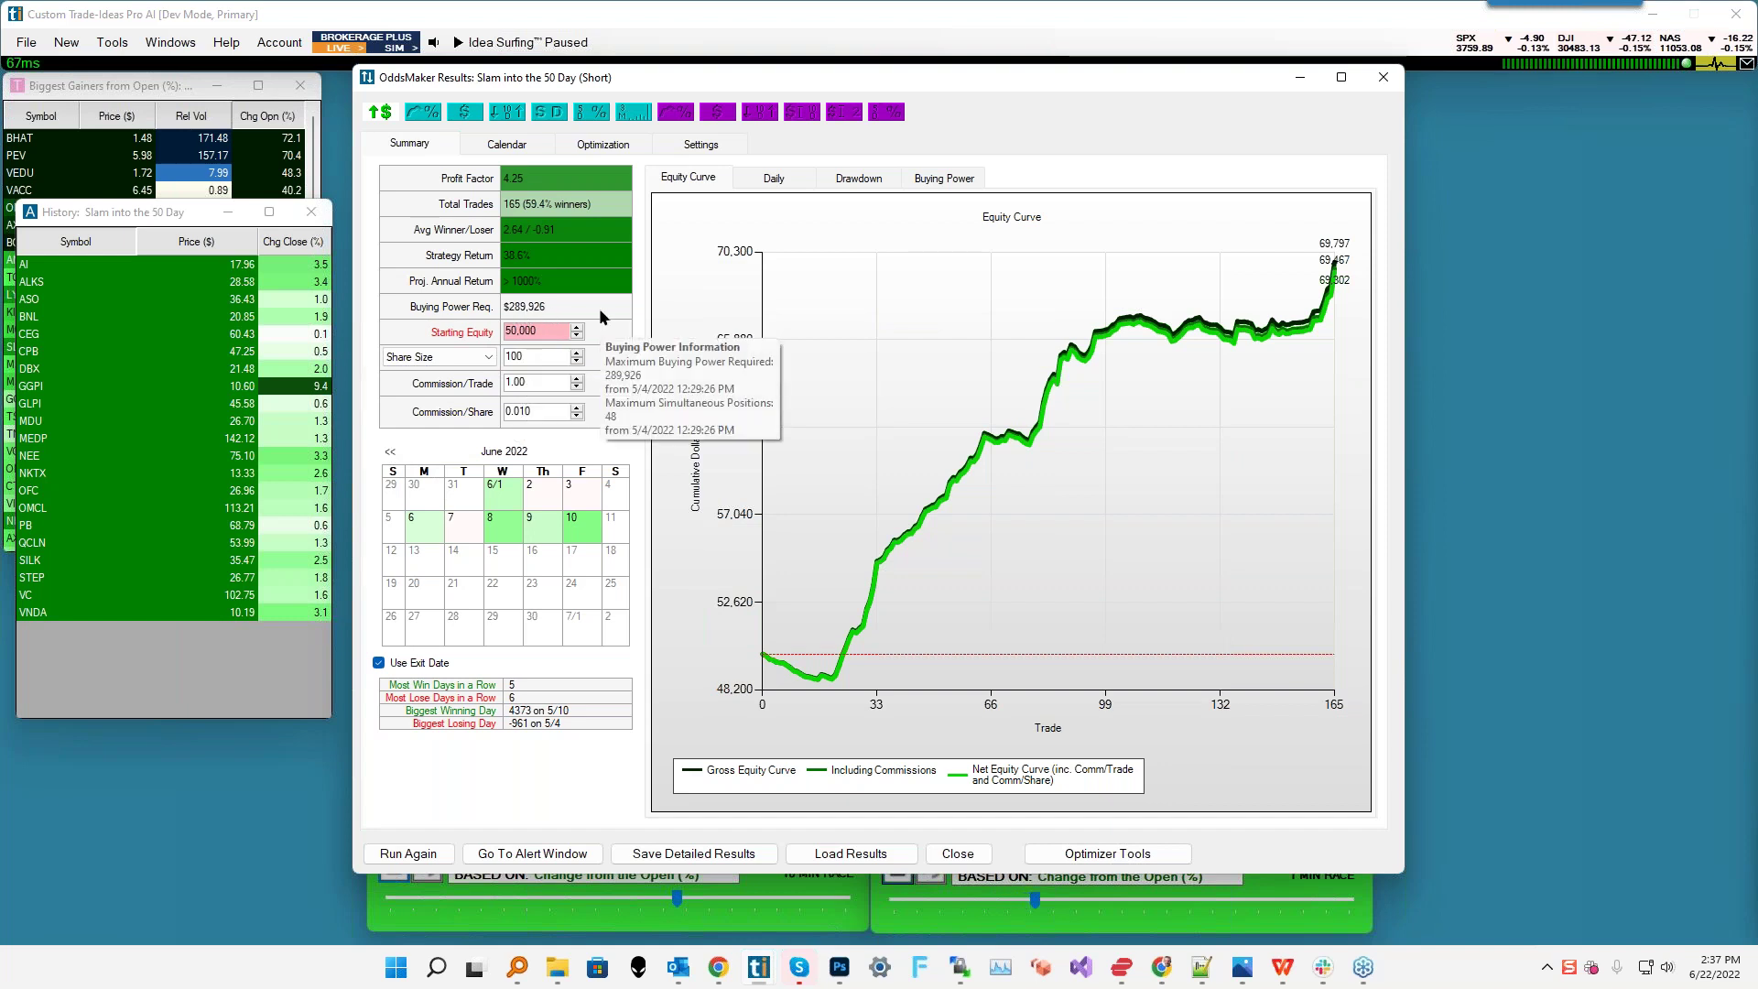
click(489, 359)
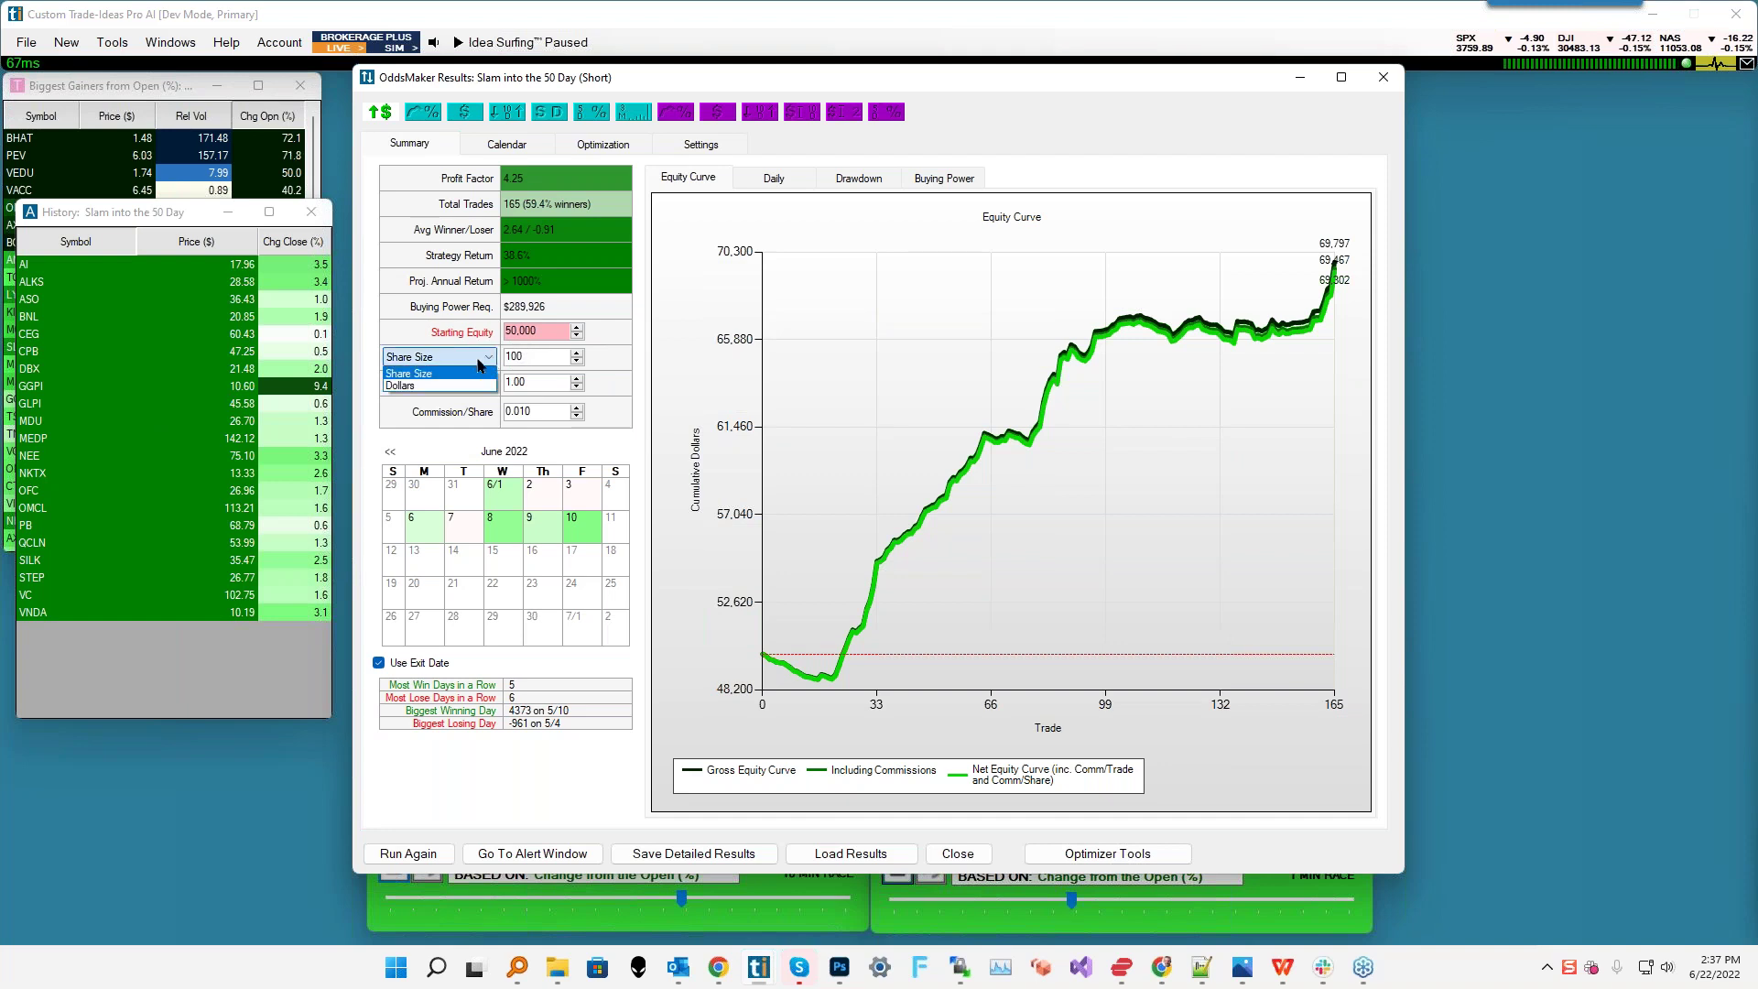
click(422, 385)
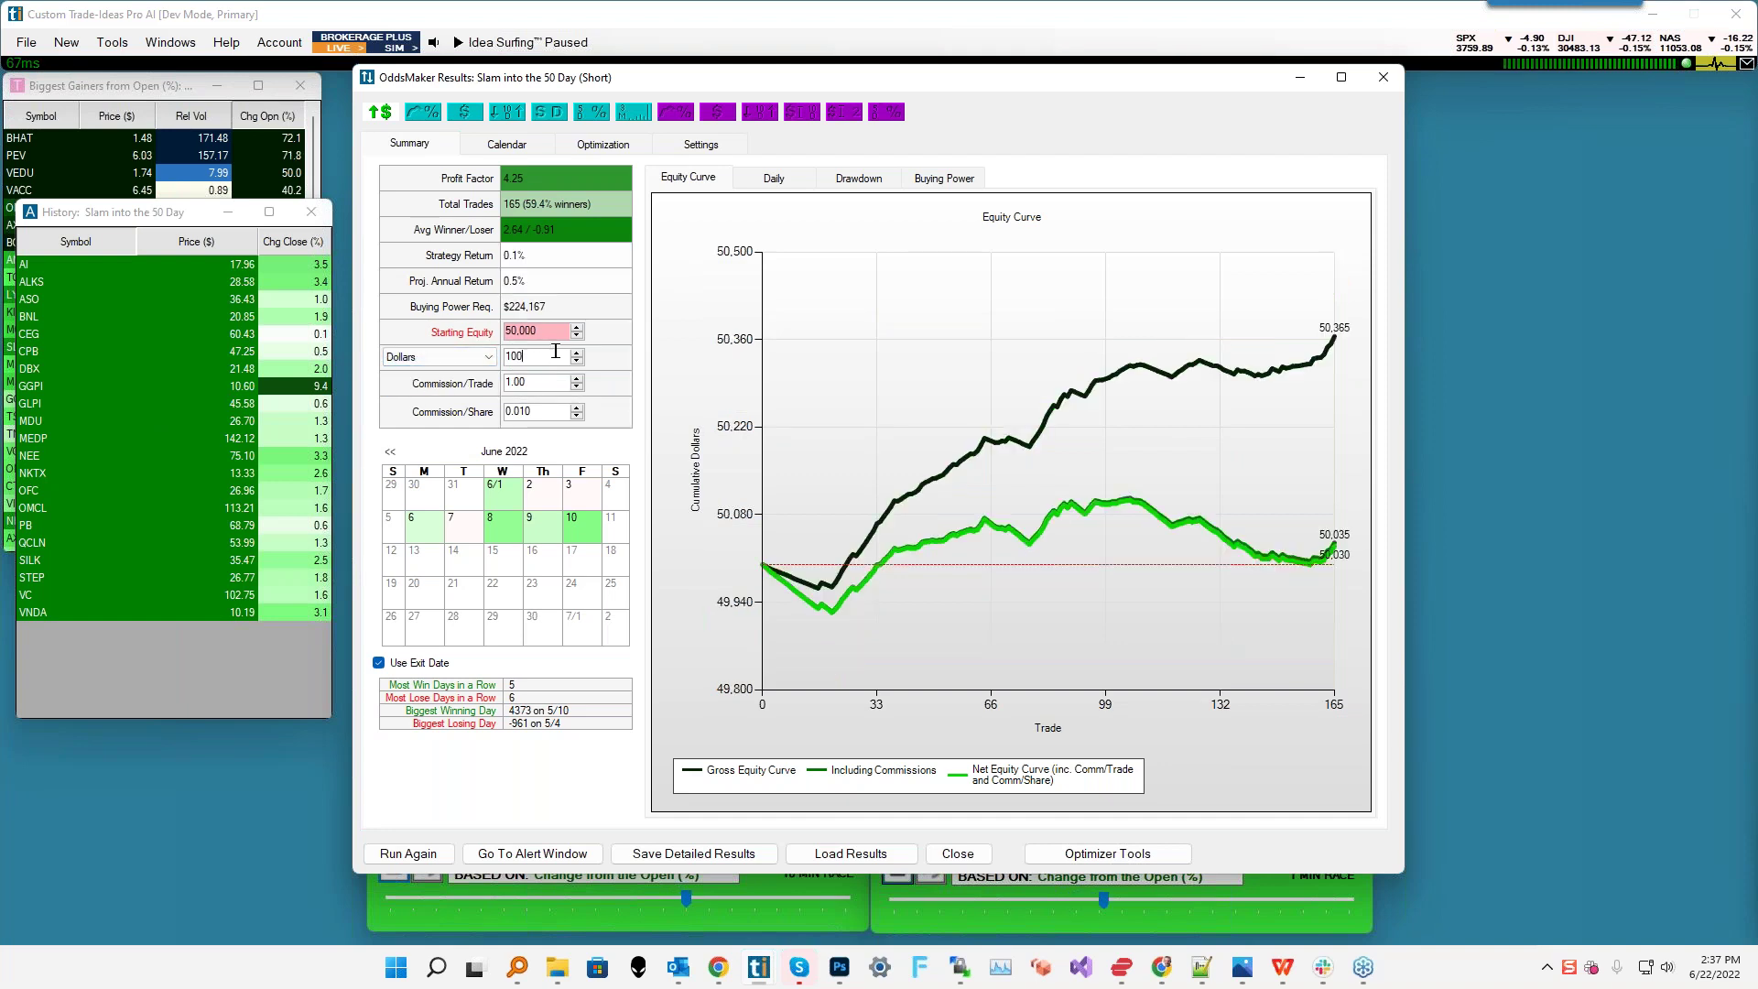
text(0)
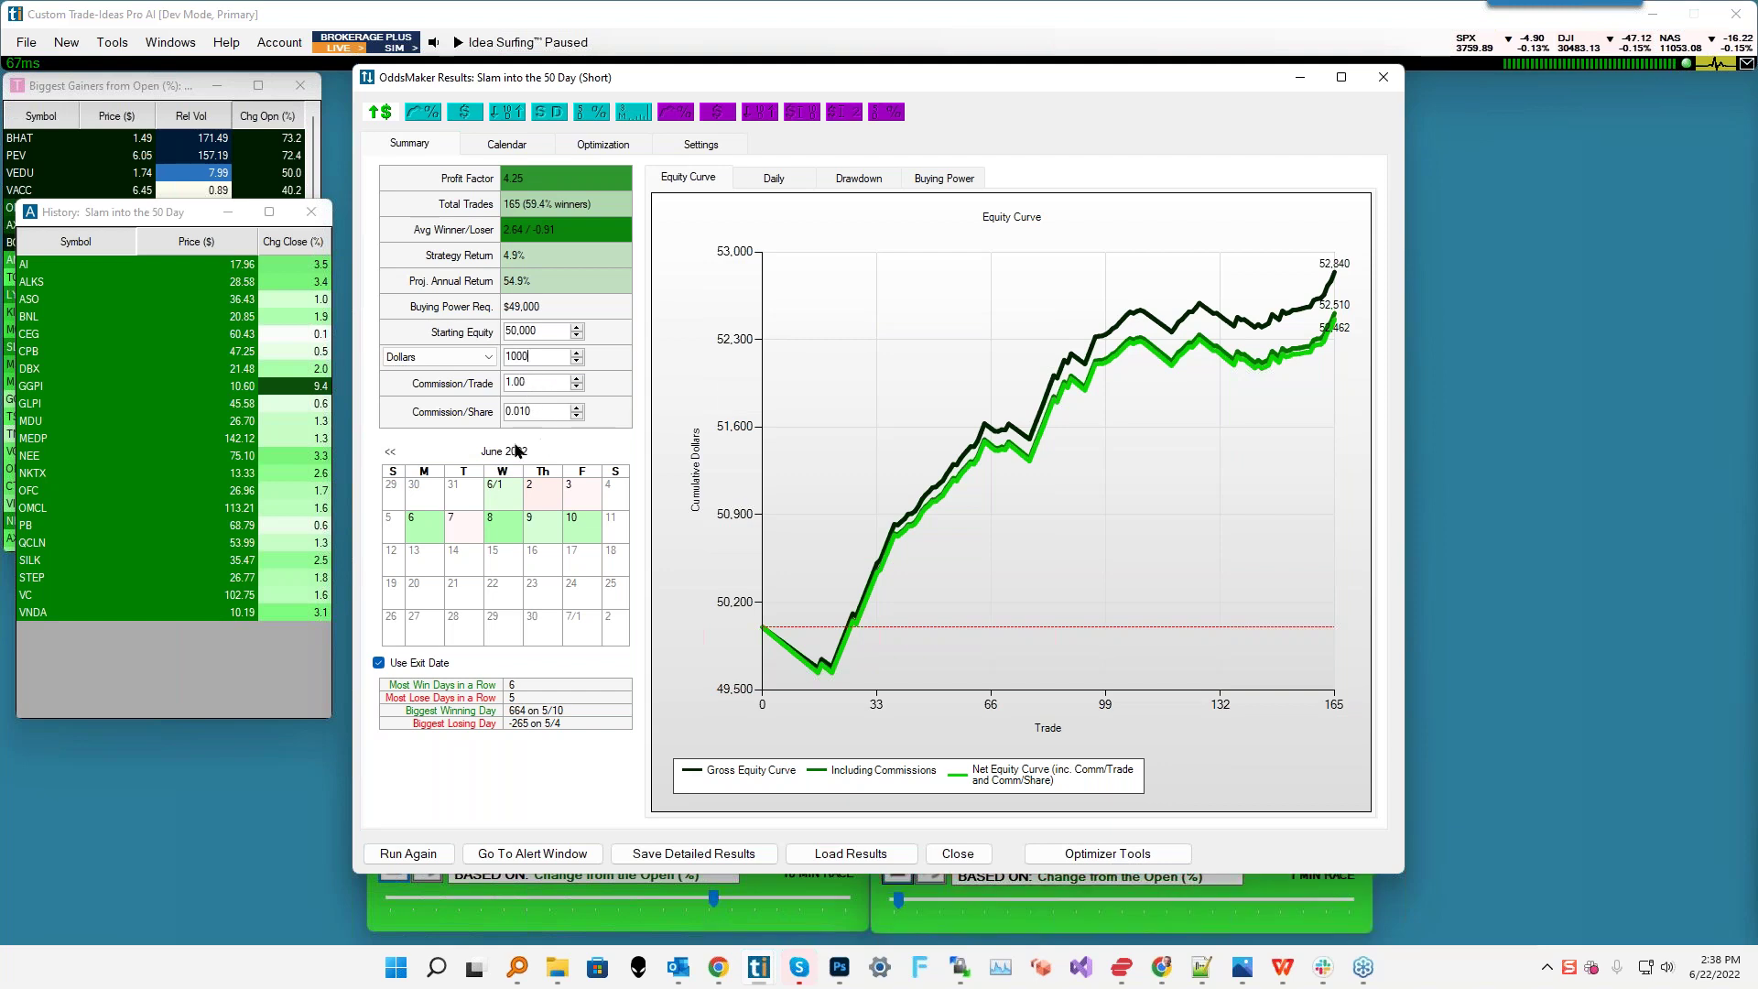
- Set the commission per share to 0.050 and the dollar position size to 2000
click(576, 408)
click(577, 409)
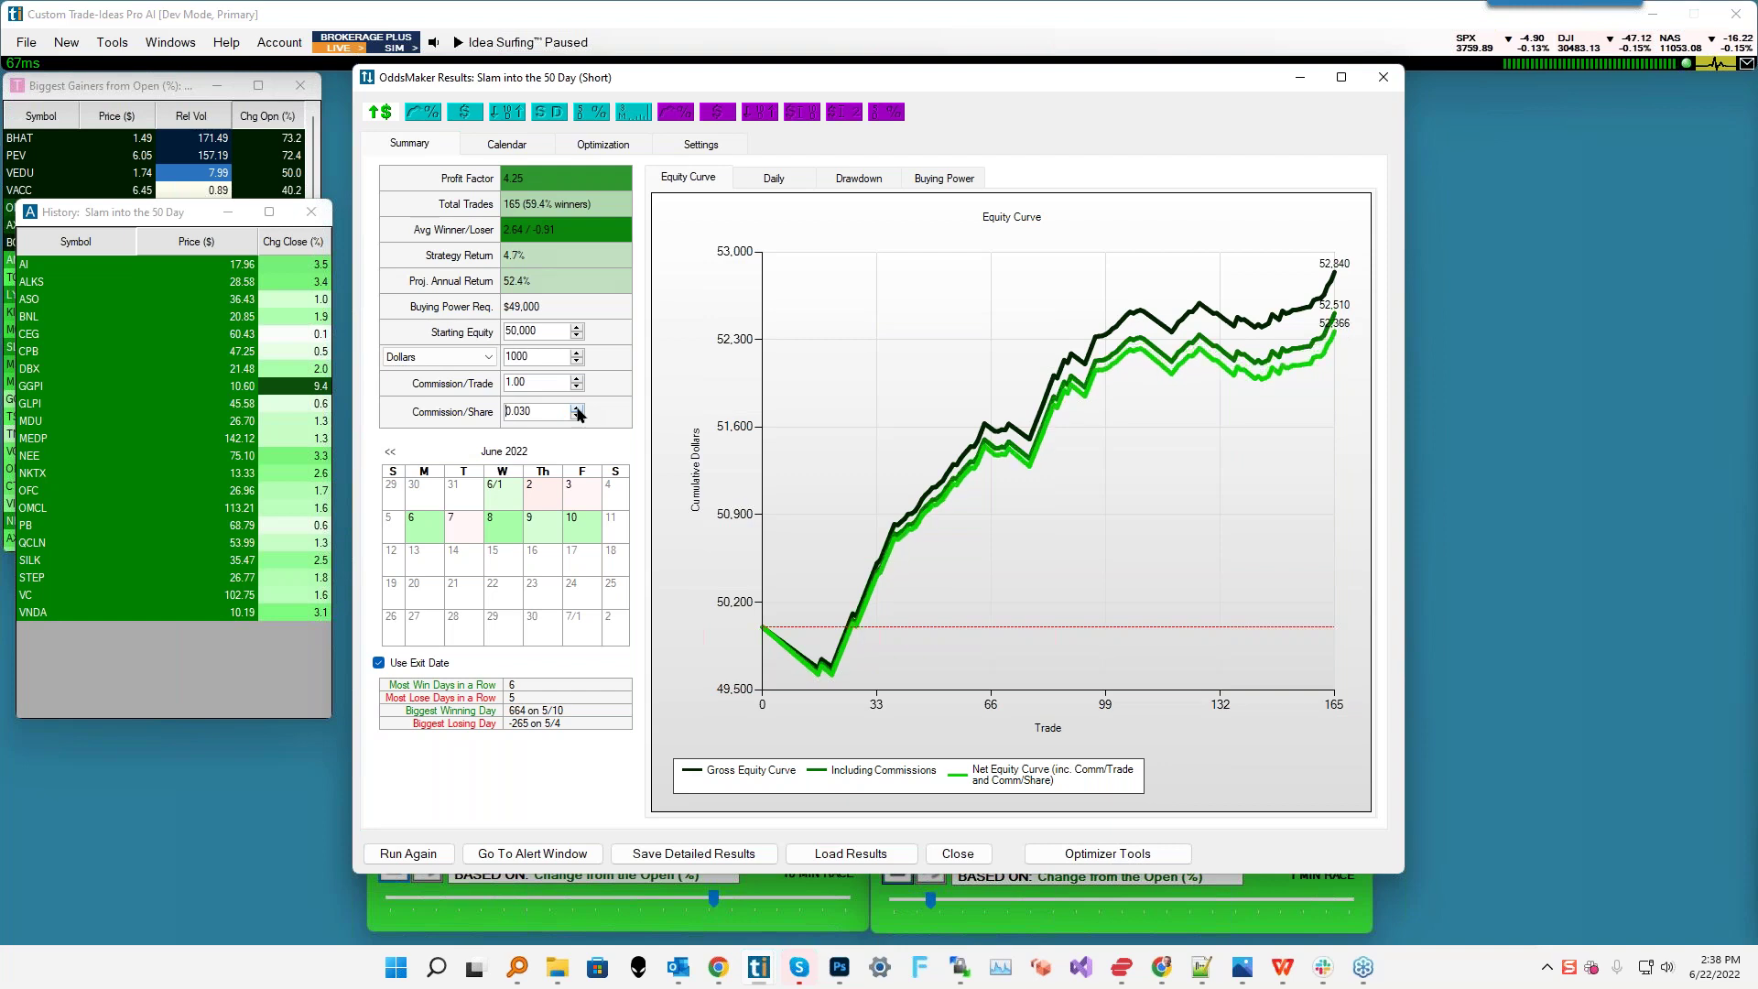
click(577, 408)
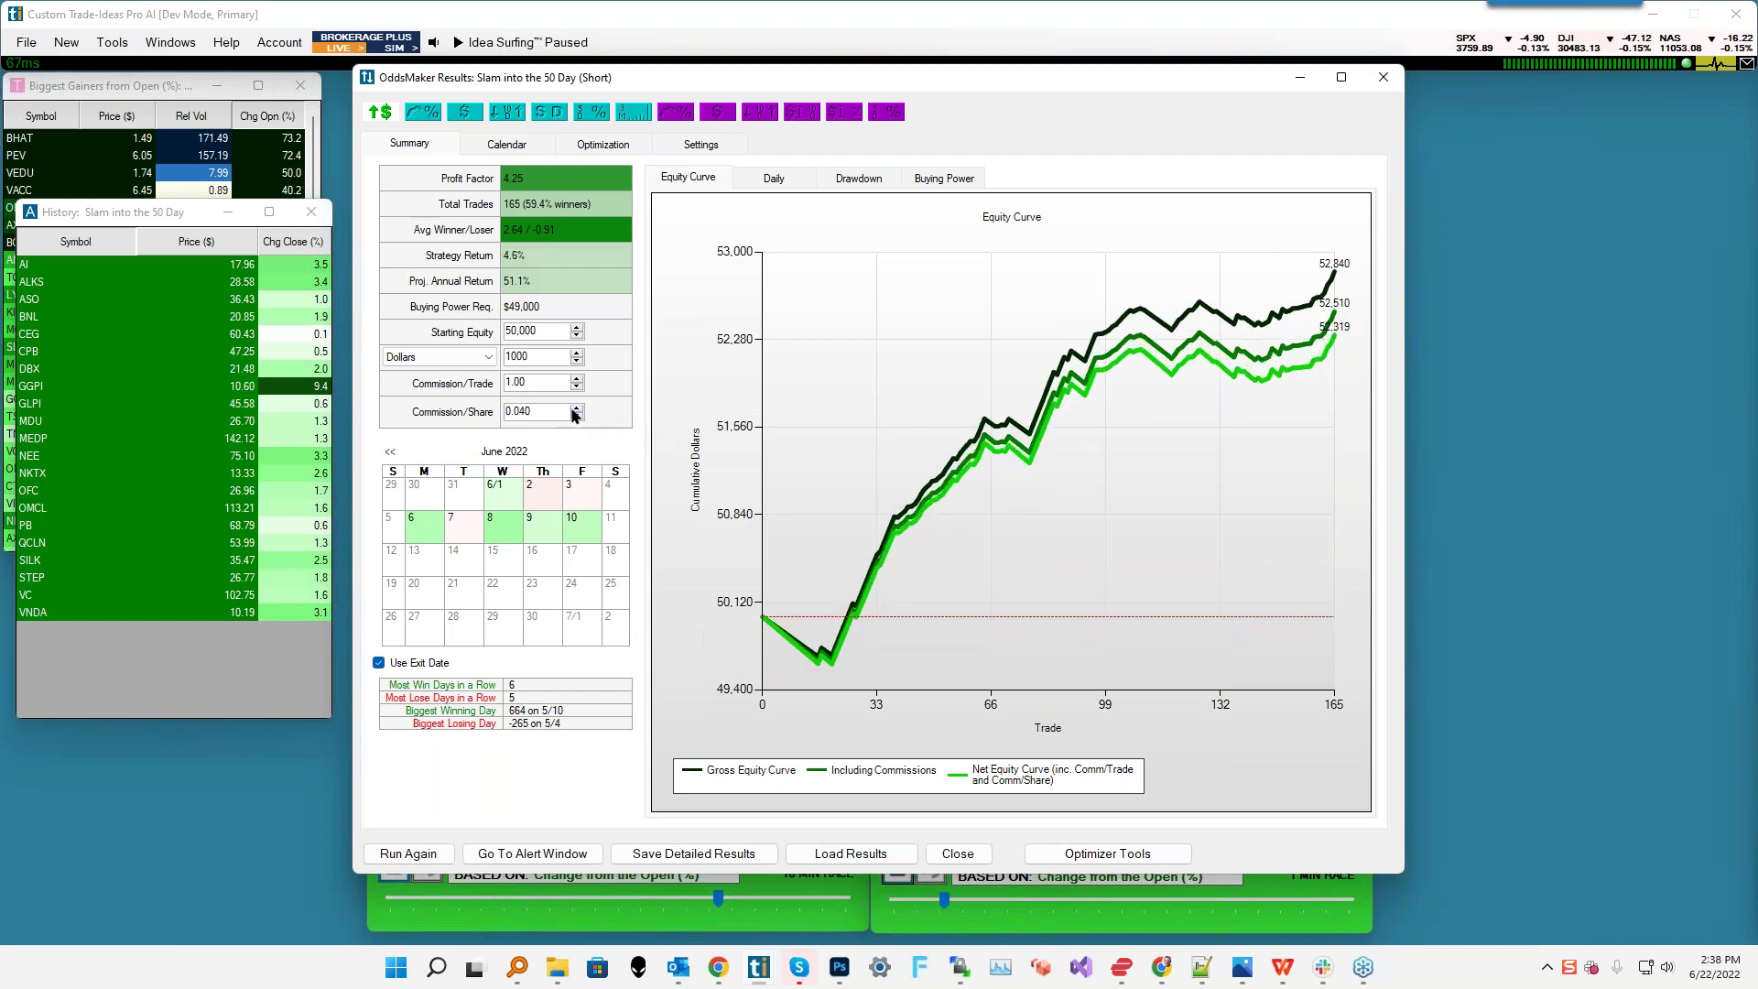
click(576, 409)
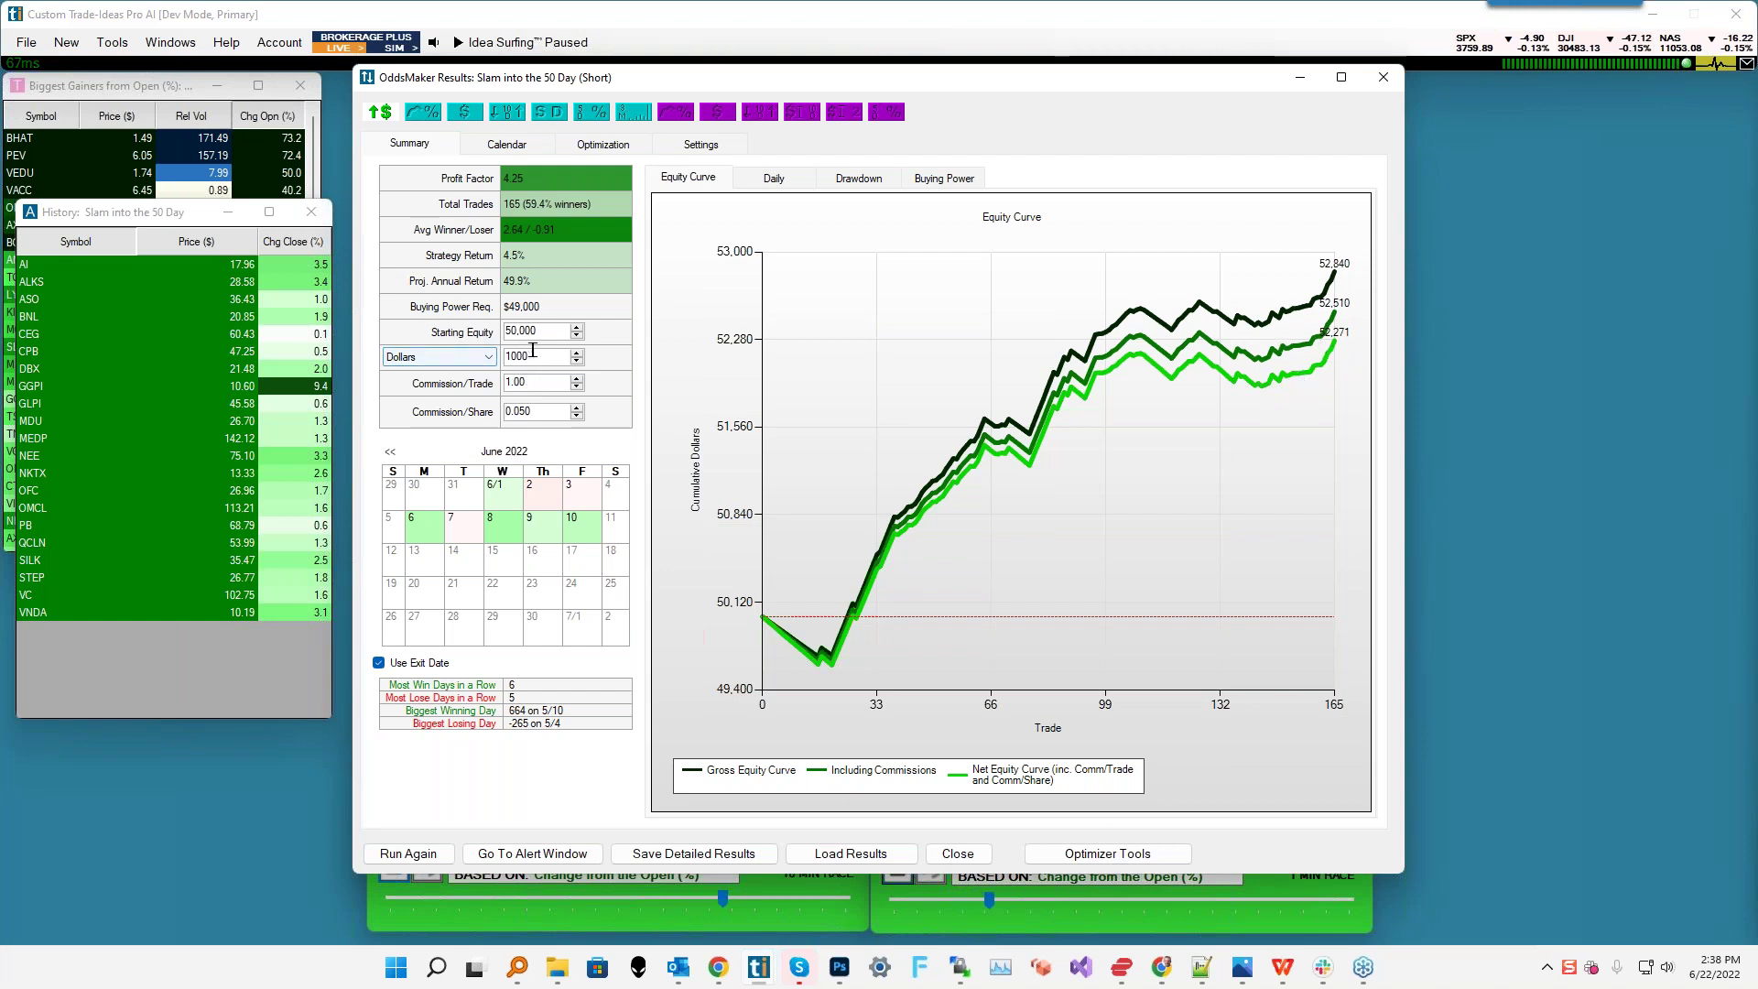
drag(533, 356, 495, 359)
text(2000)
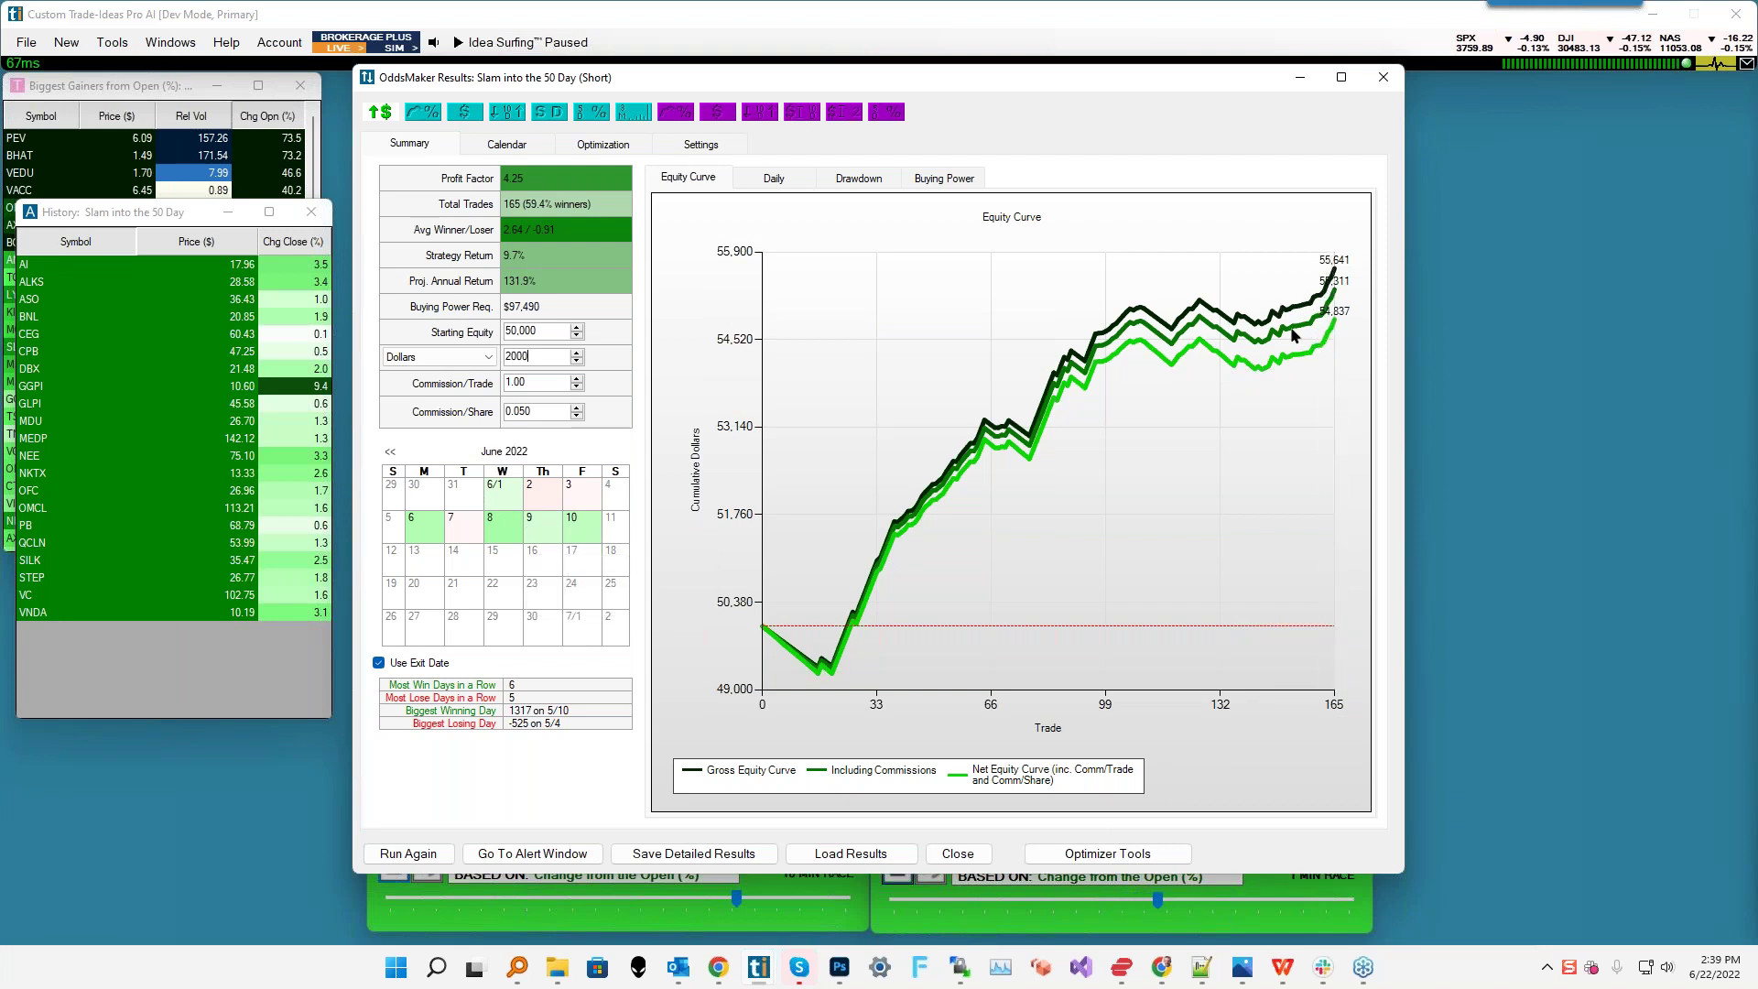
- Examine the May 10, 2022 trades from the summary calendar and the June 8 details in the full results calendar
mouse_move(488, 536)
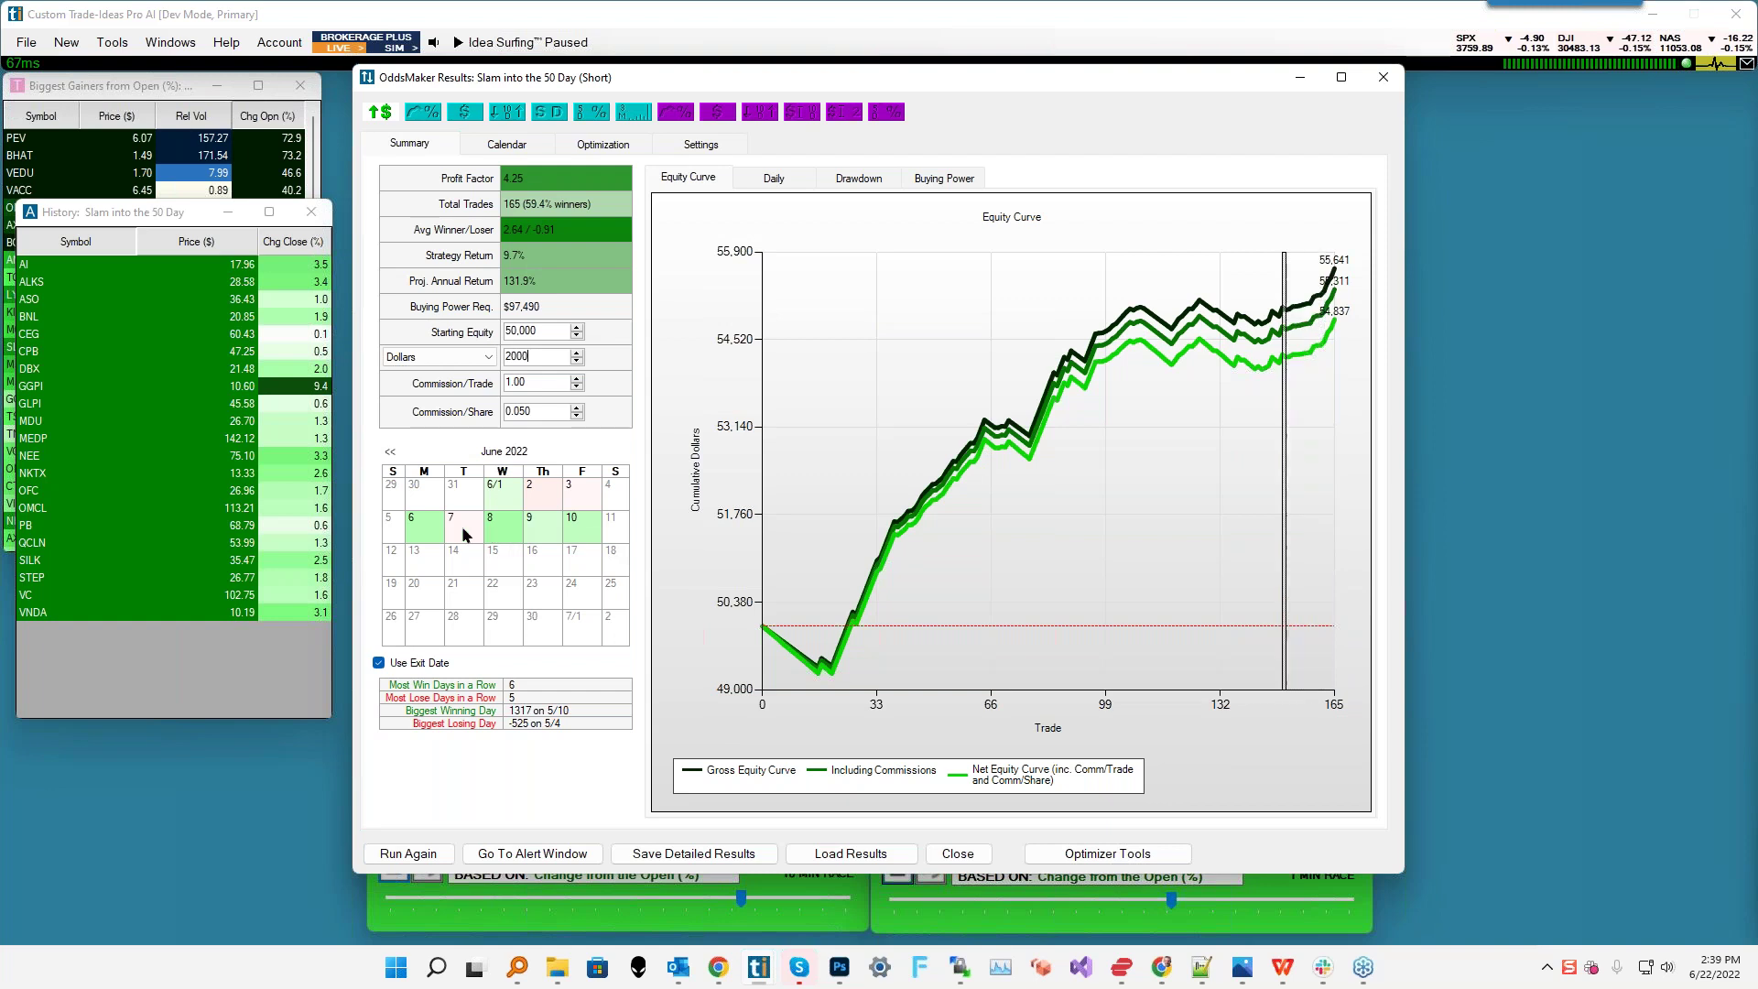
mouse_move(435, 534)
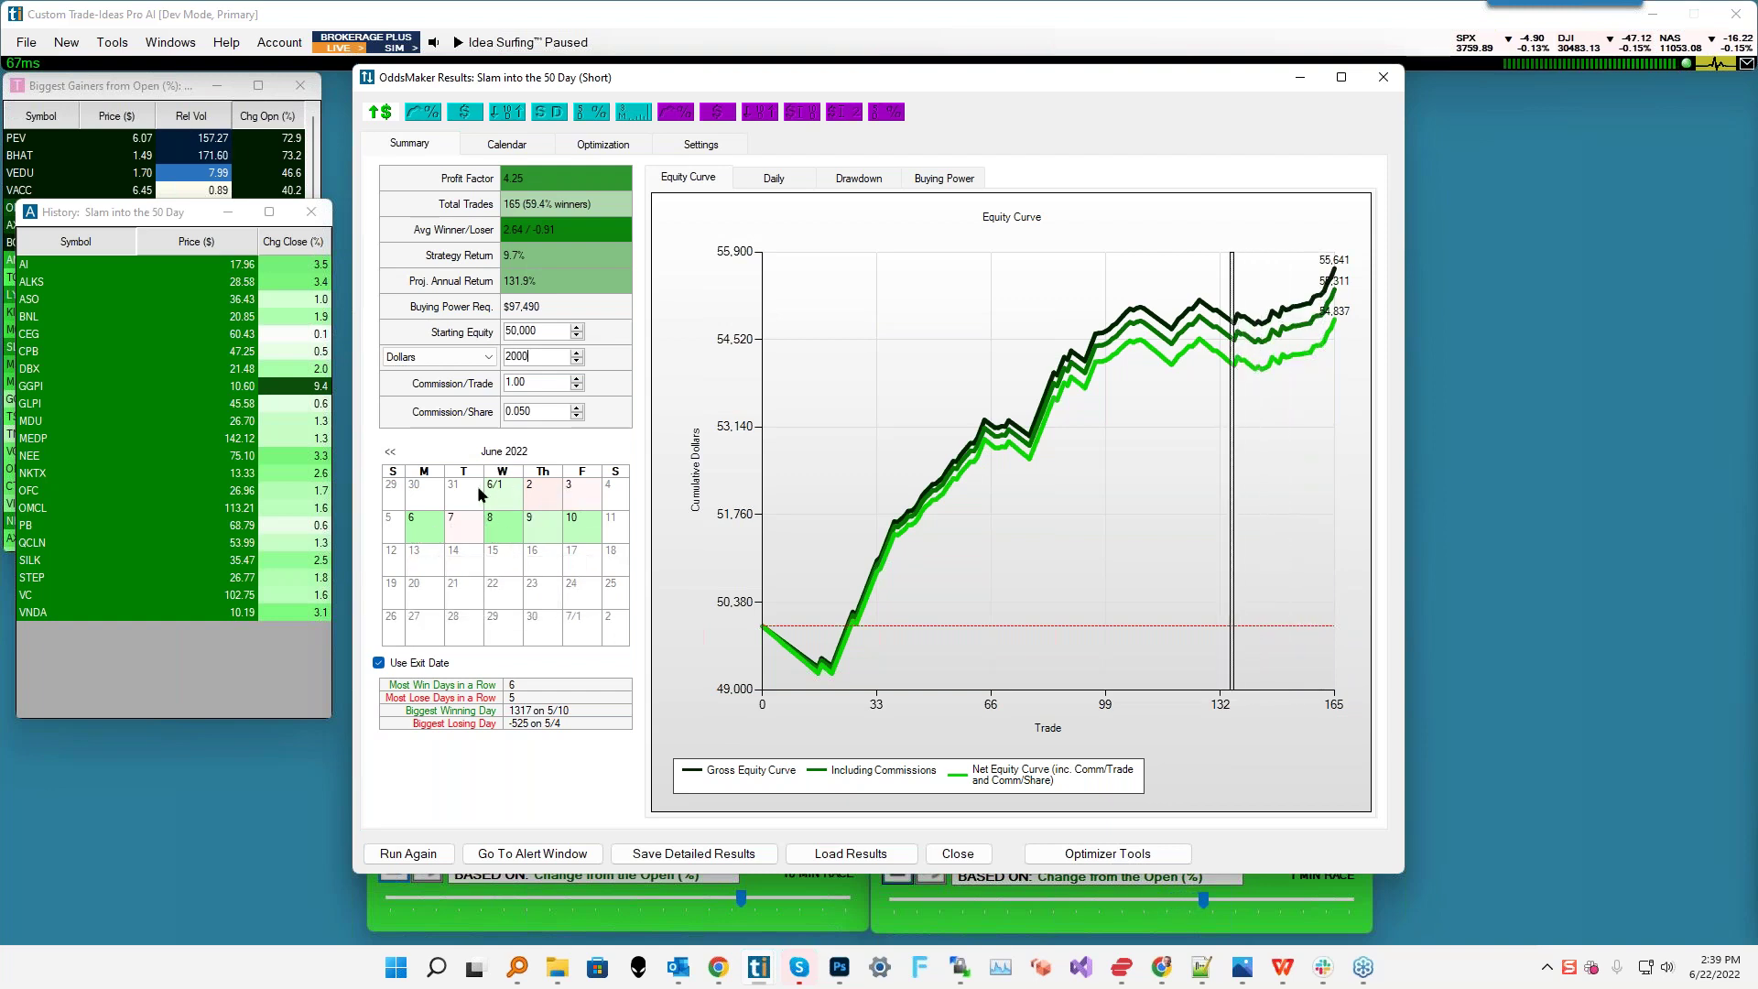
click(391, 454)
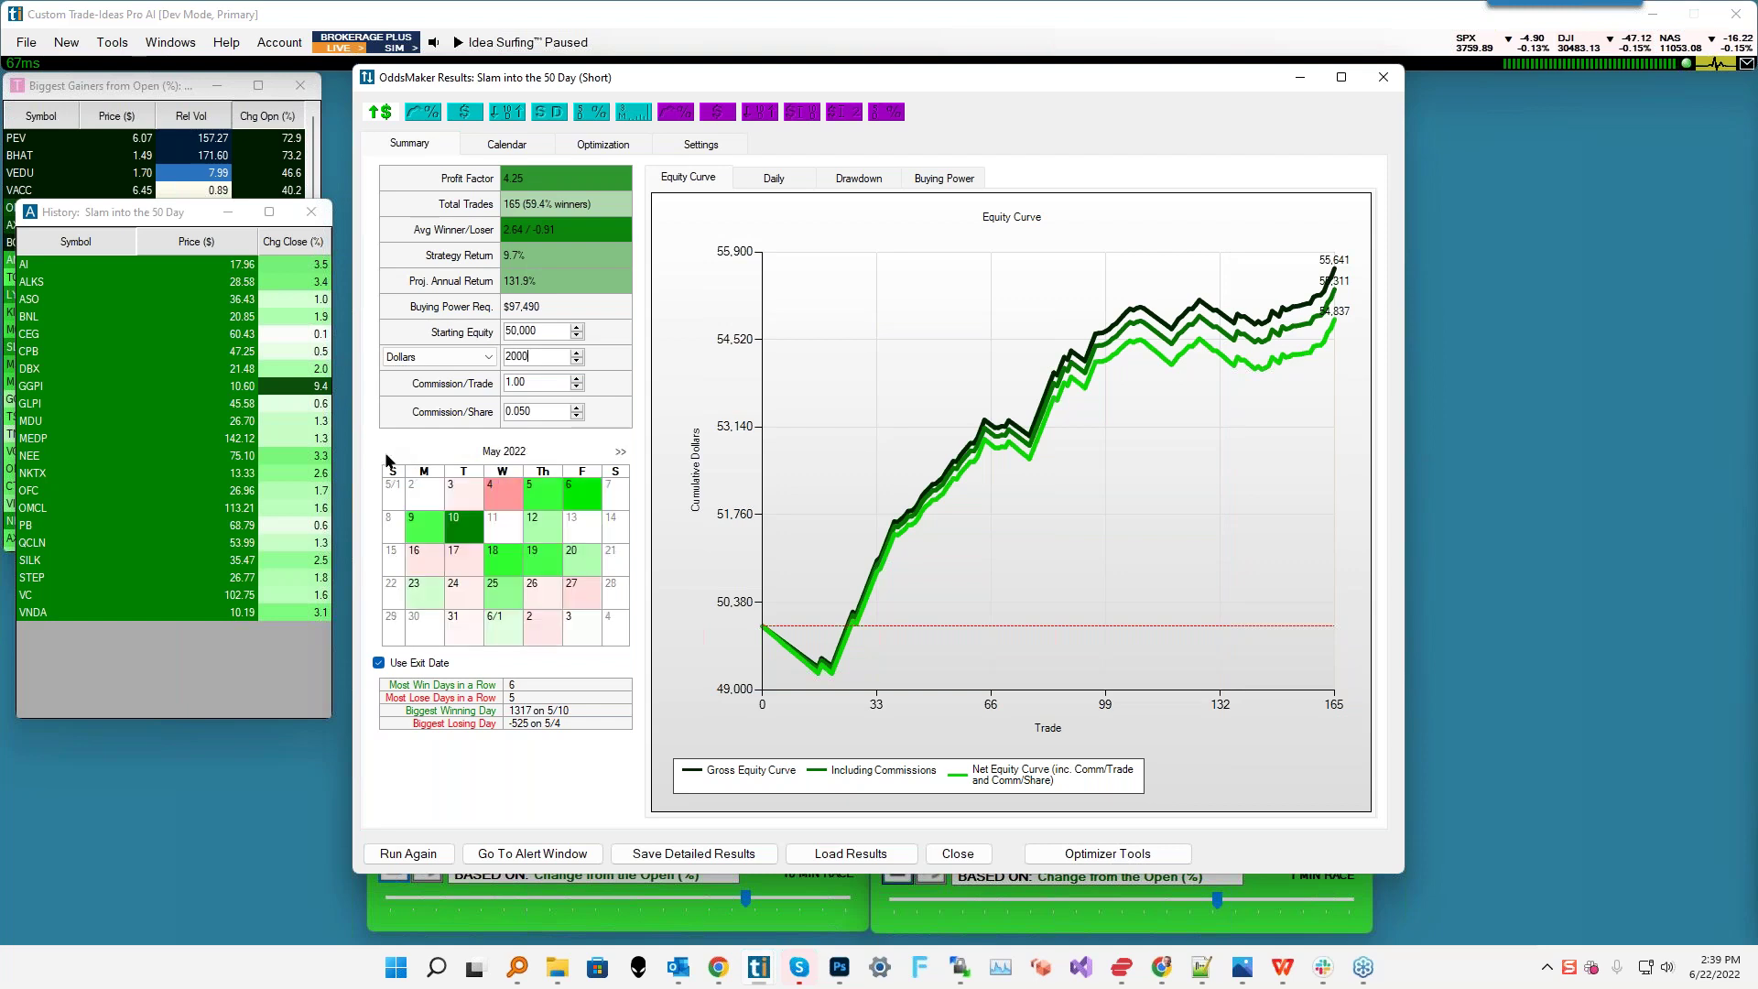
mouse_move(468, 534)
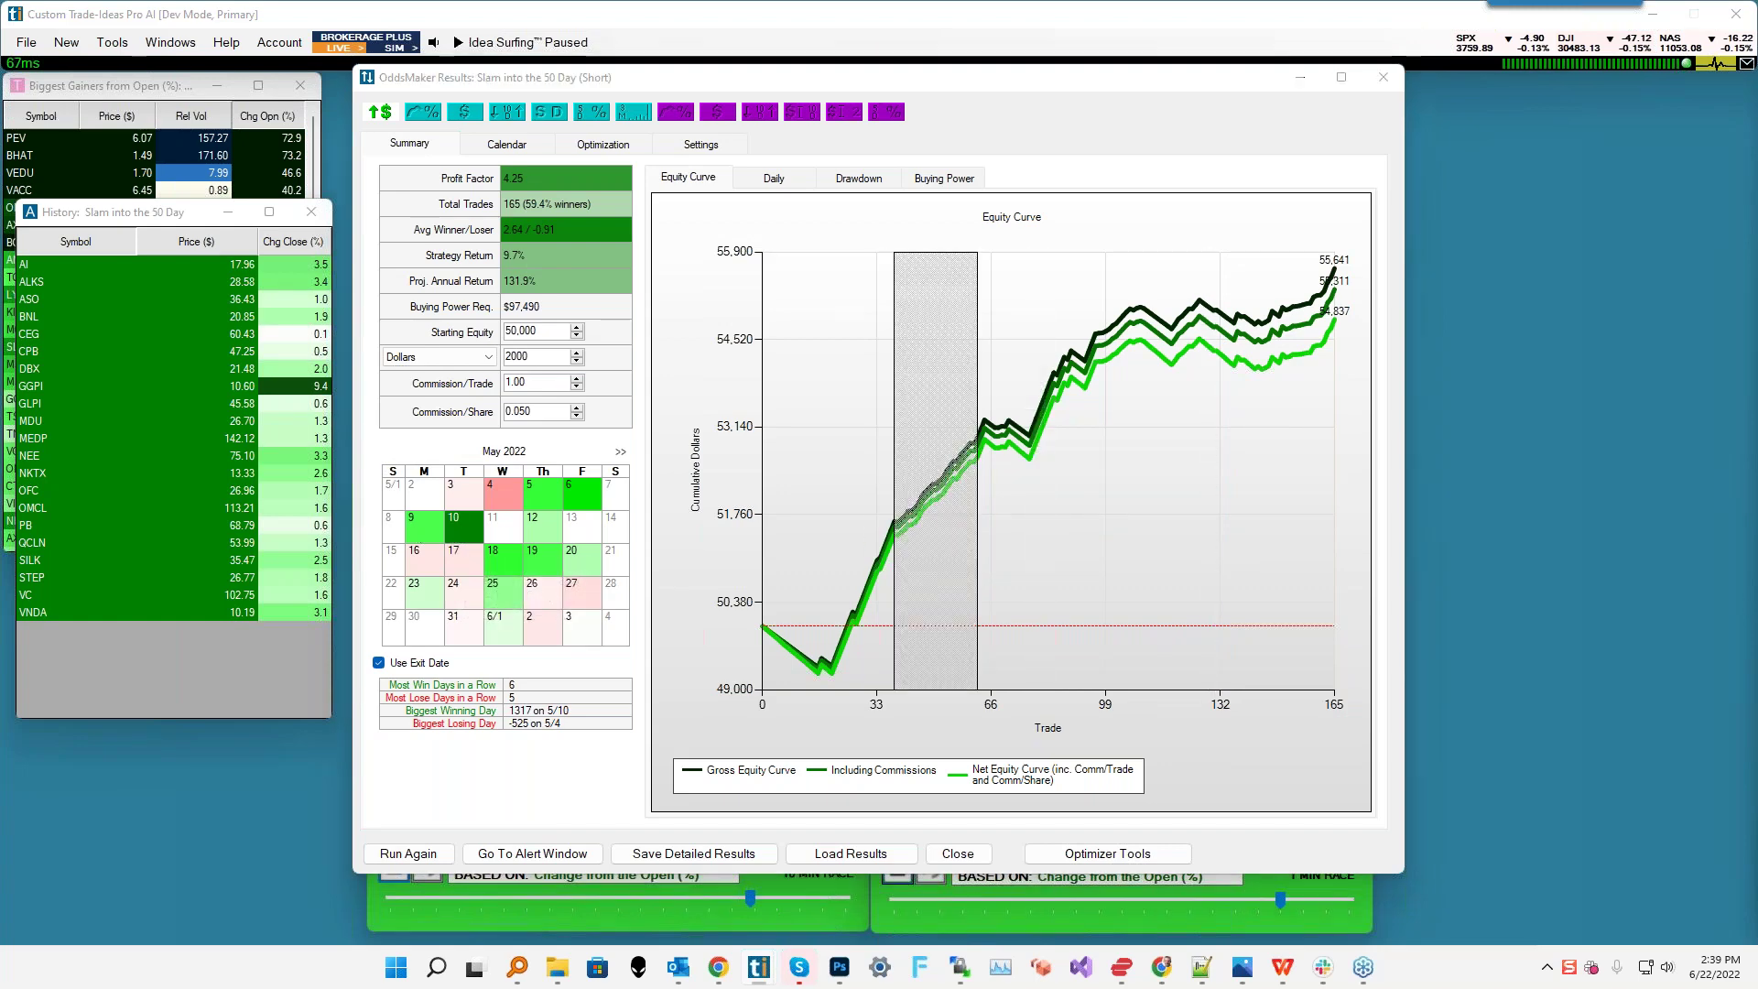
click(466, 533)
drag(875, 607, 875, 795)
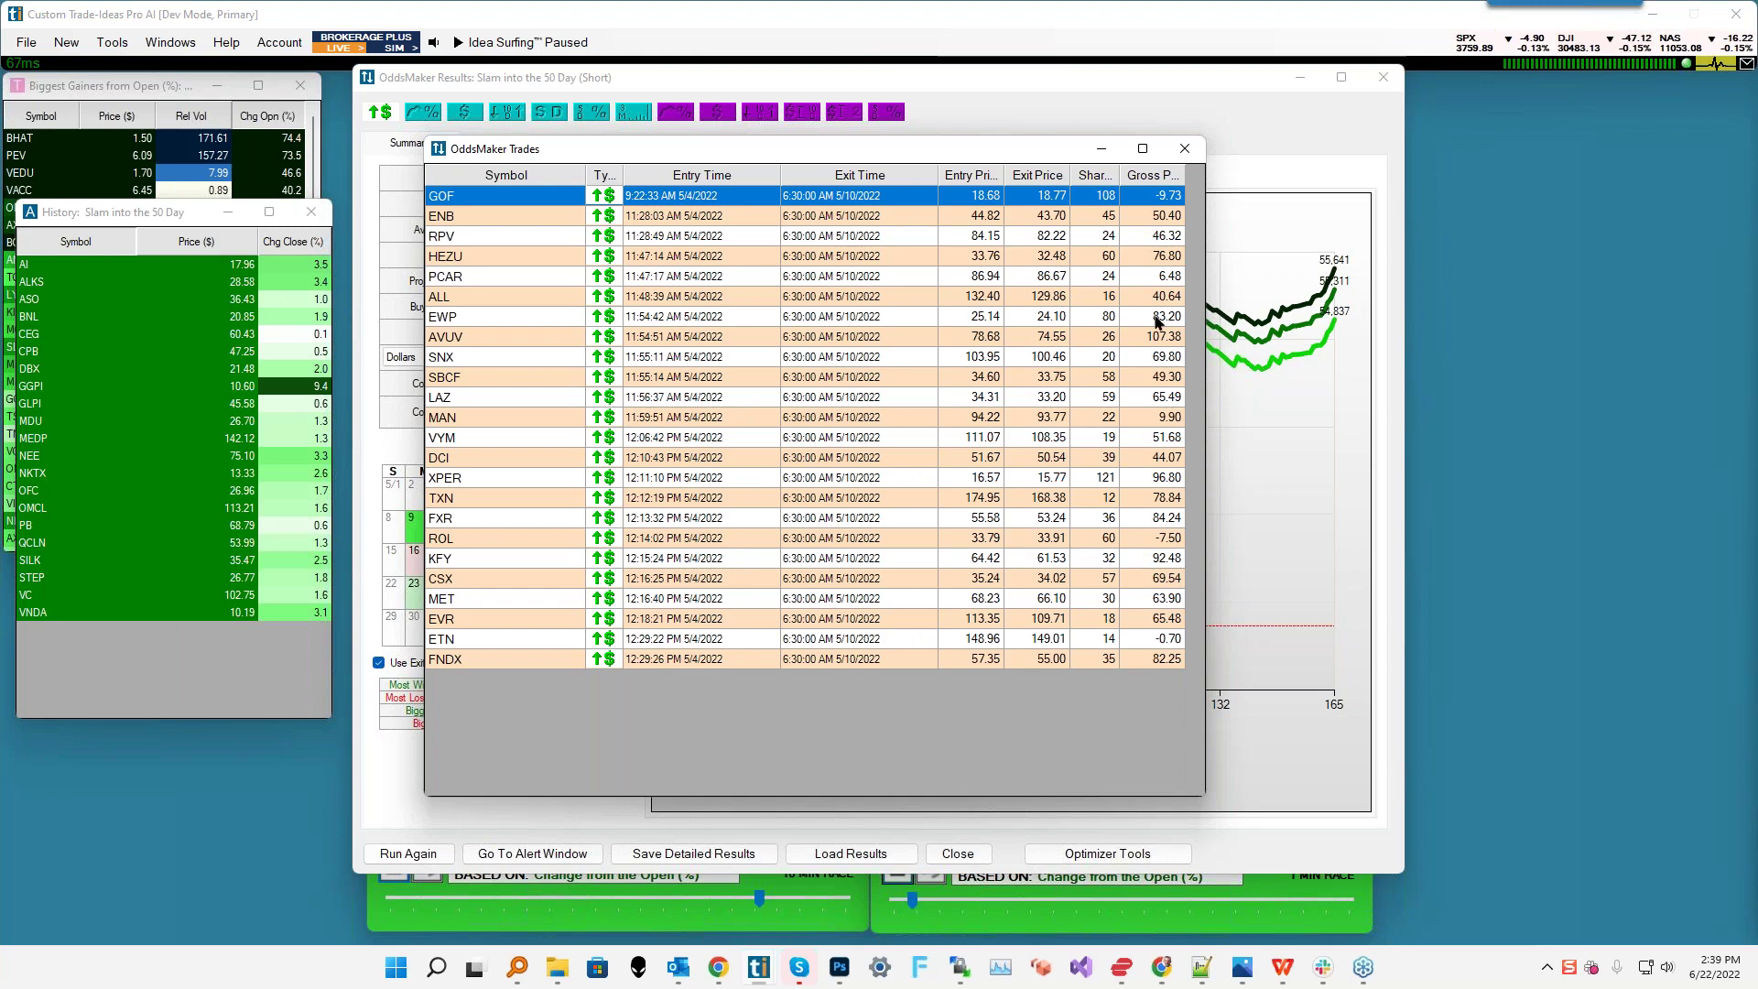
click(1180, 152)
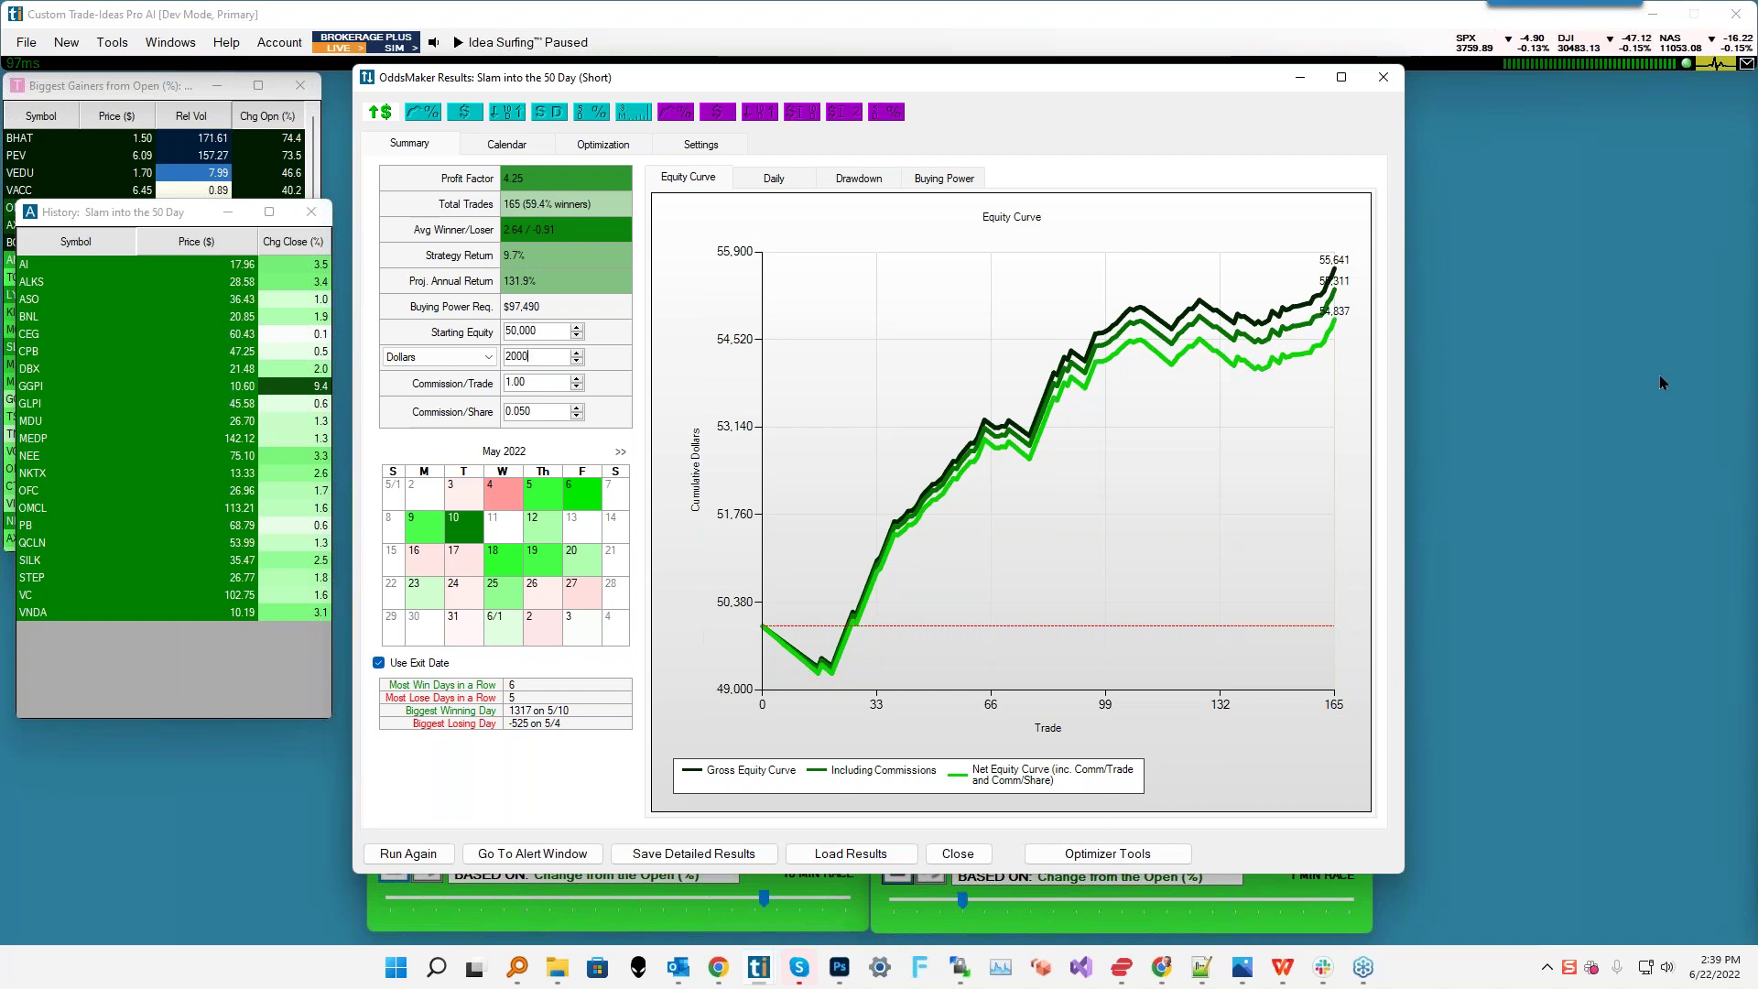
click(501, 149)
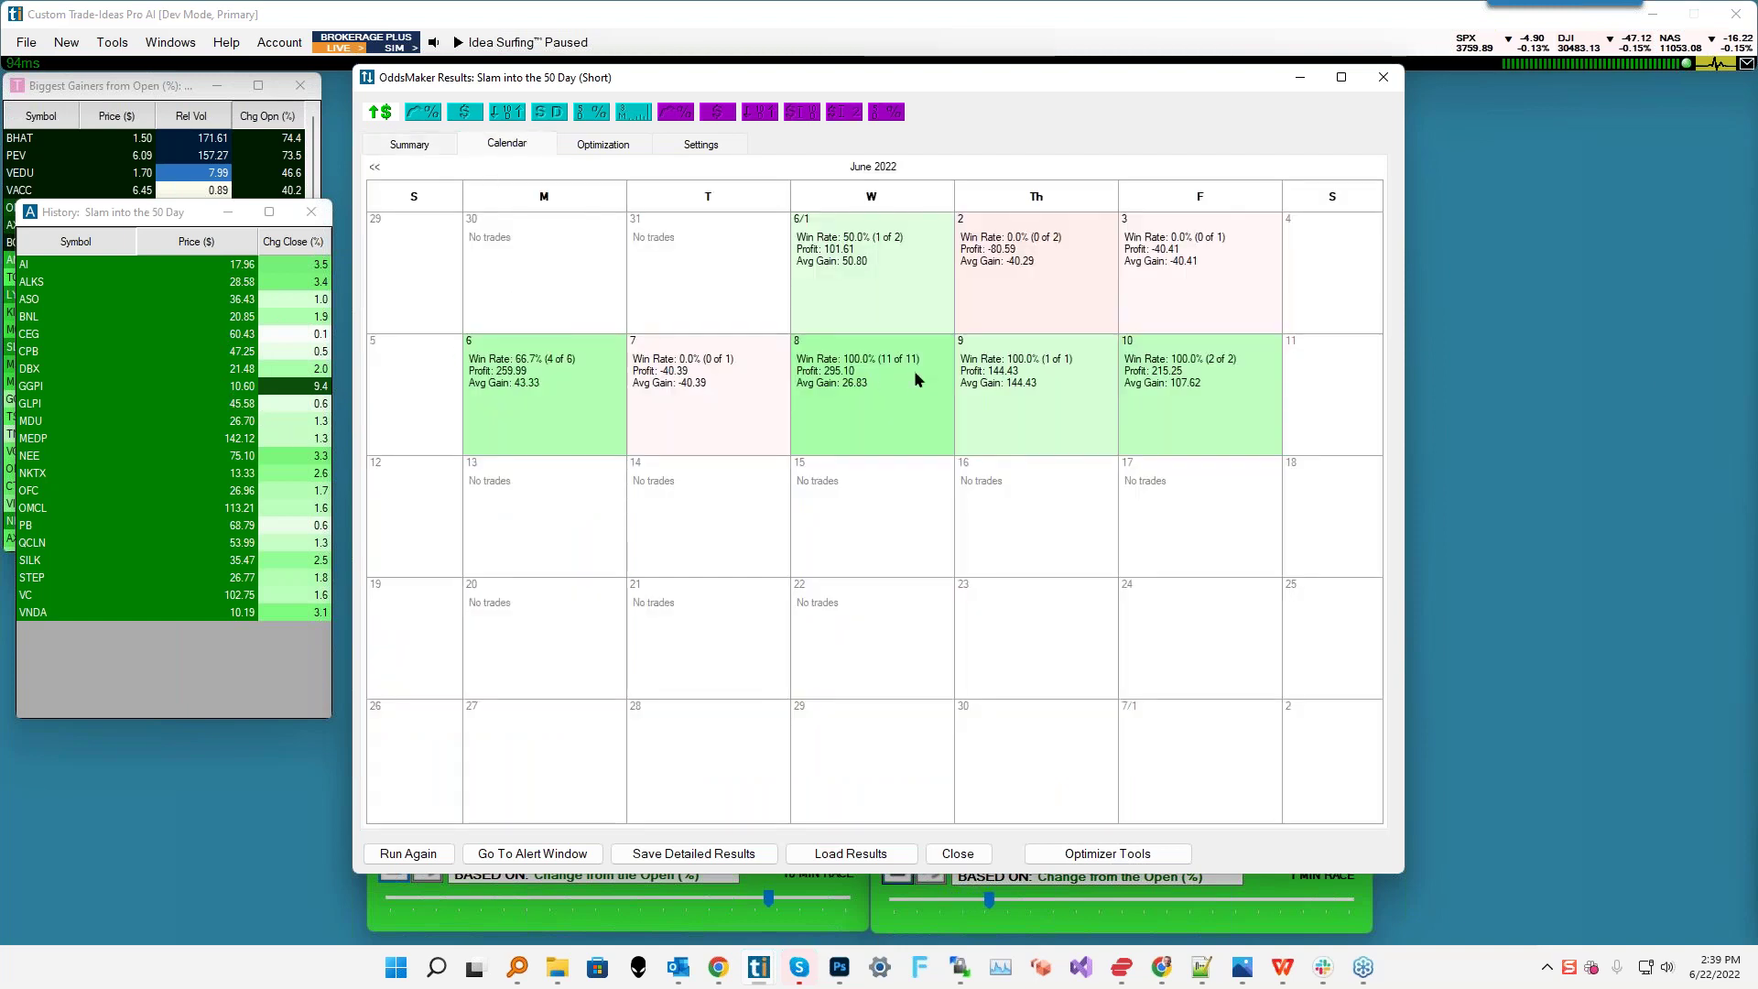
mouse_move(915, 378)
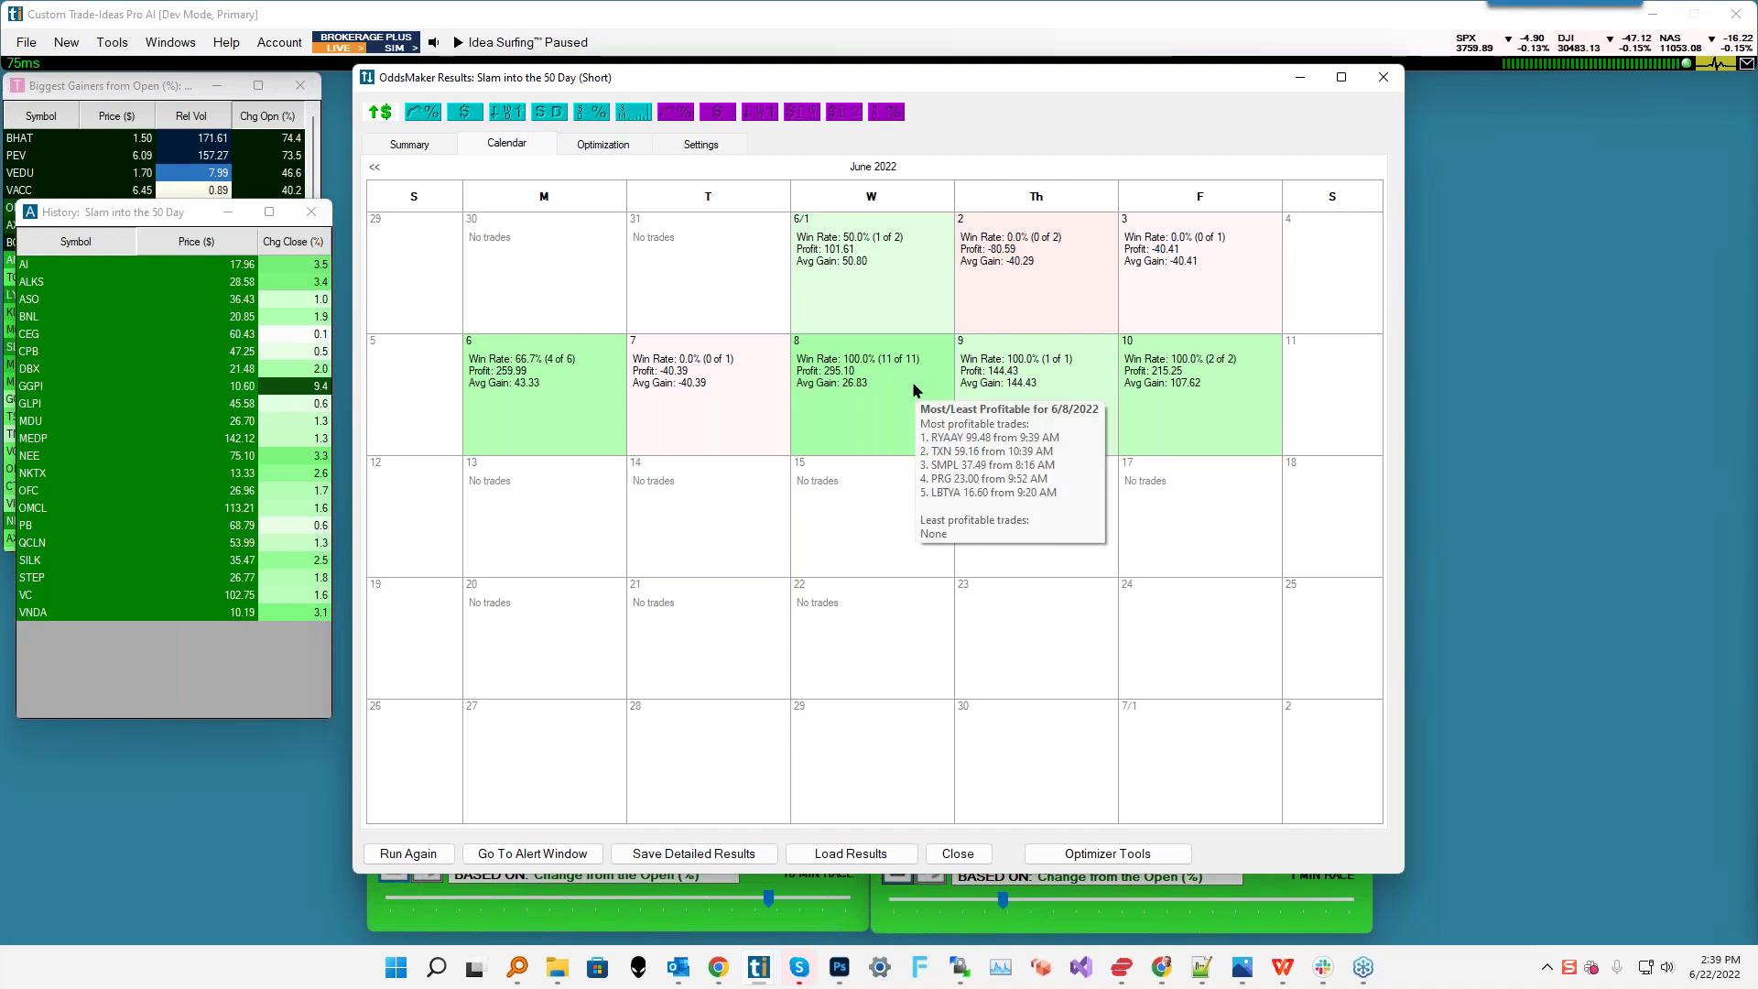
- Open the backtest's price optimization and set the price interval to 10
click(608, 145)
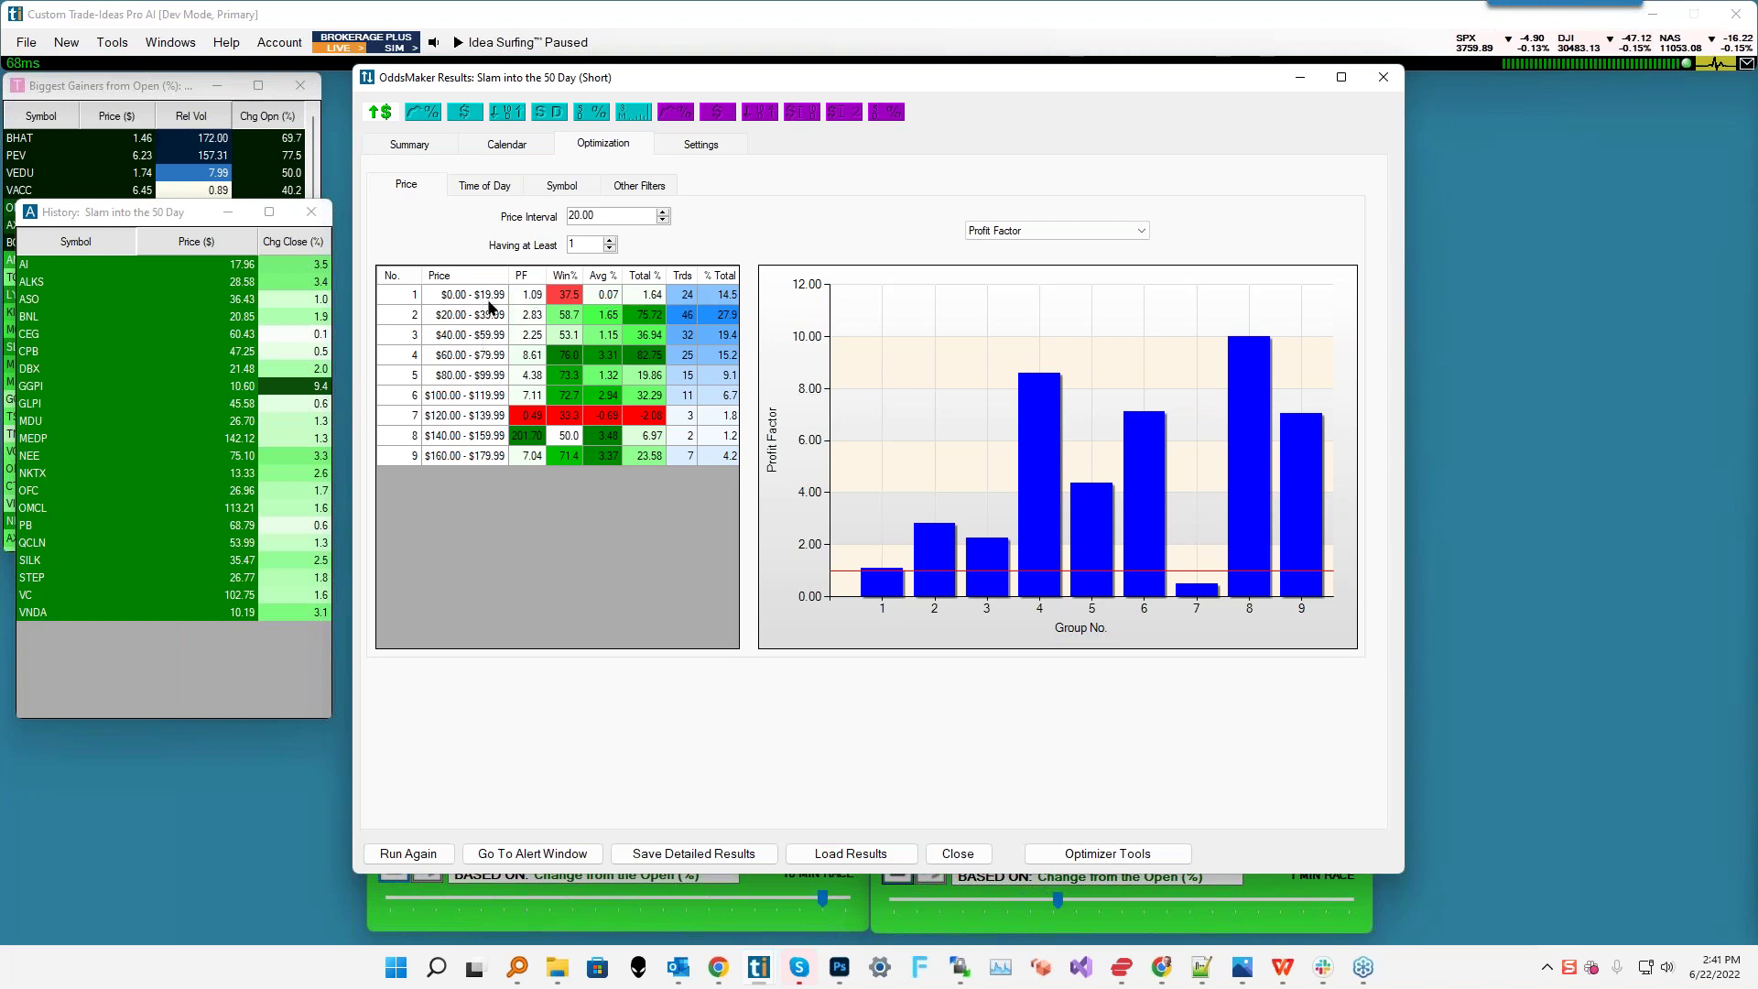
drag(622, 215, 497, 218)
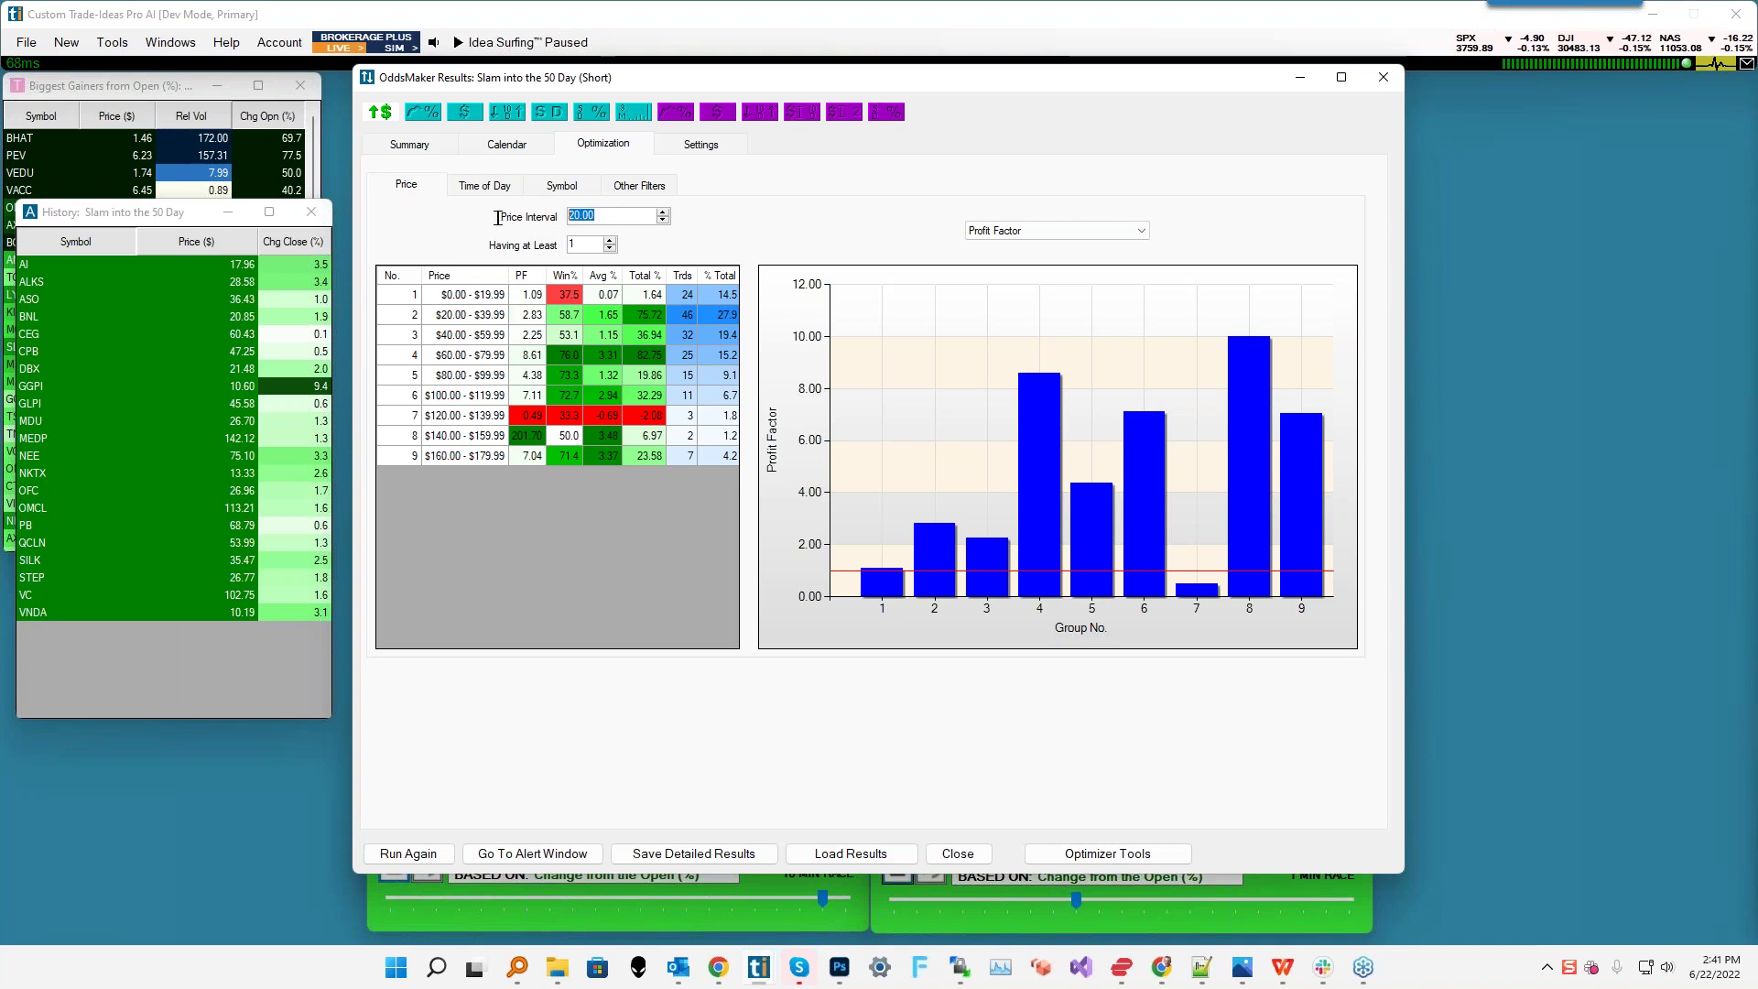
text(10)
key(Return)
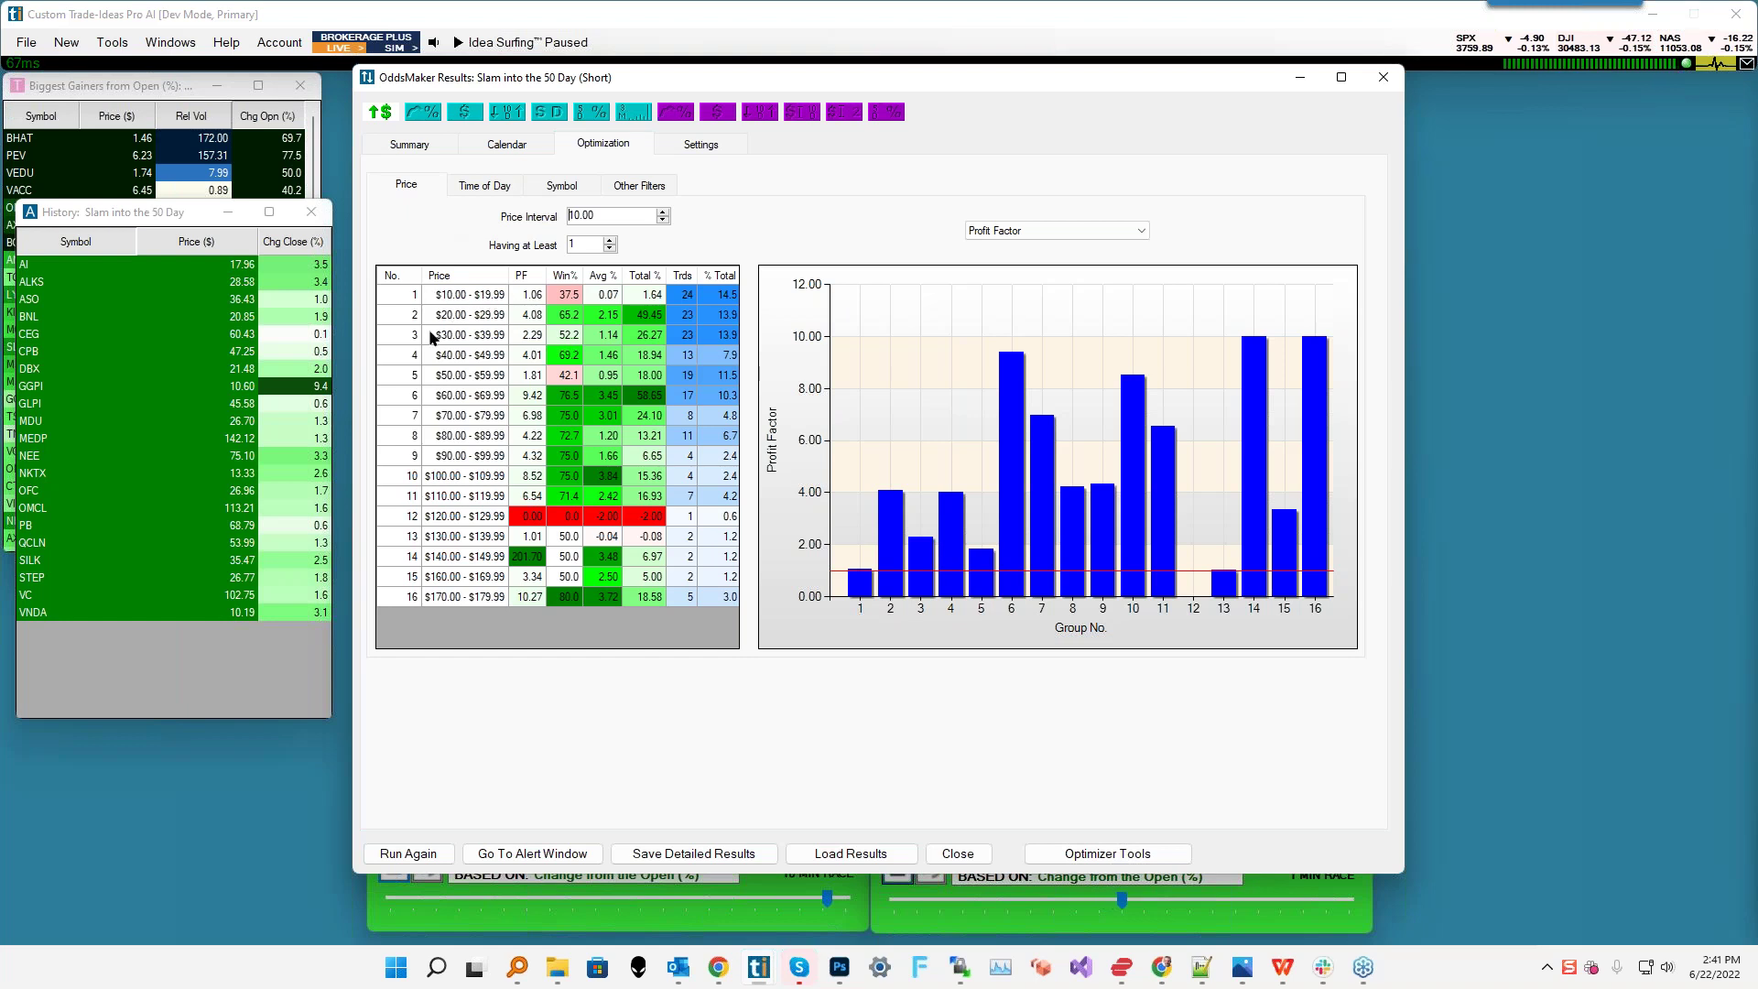
- Set the strategy's minimum price to 20 from the $20.00 - $29.99 price group and apply it to the alert window
click(449, 320)
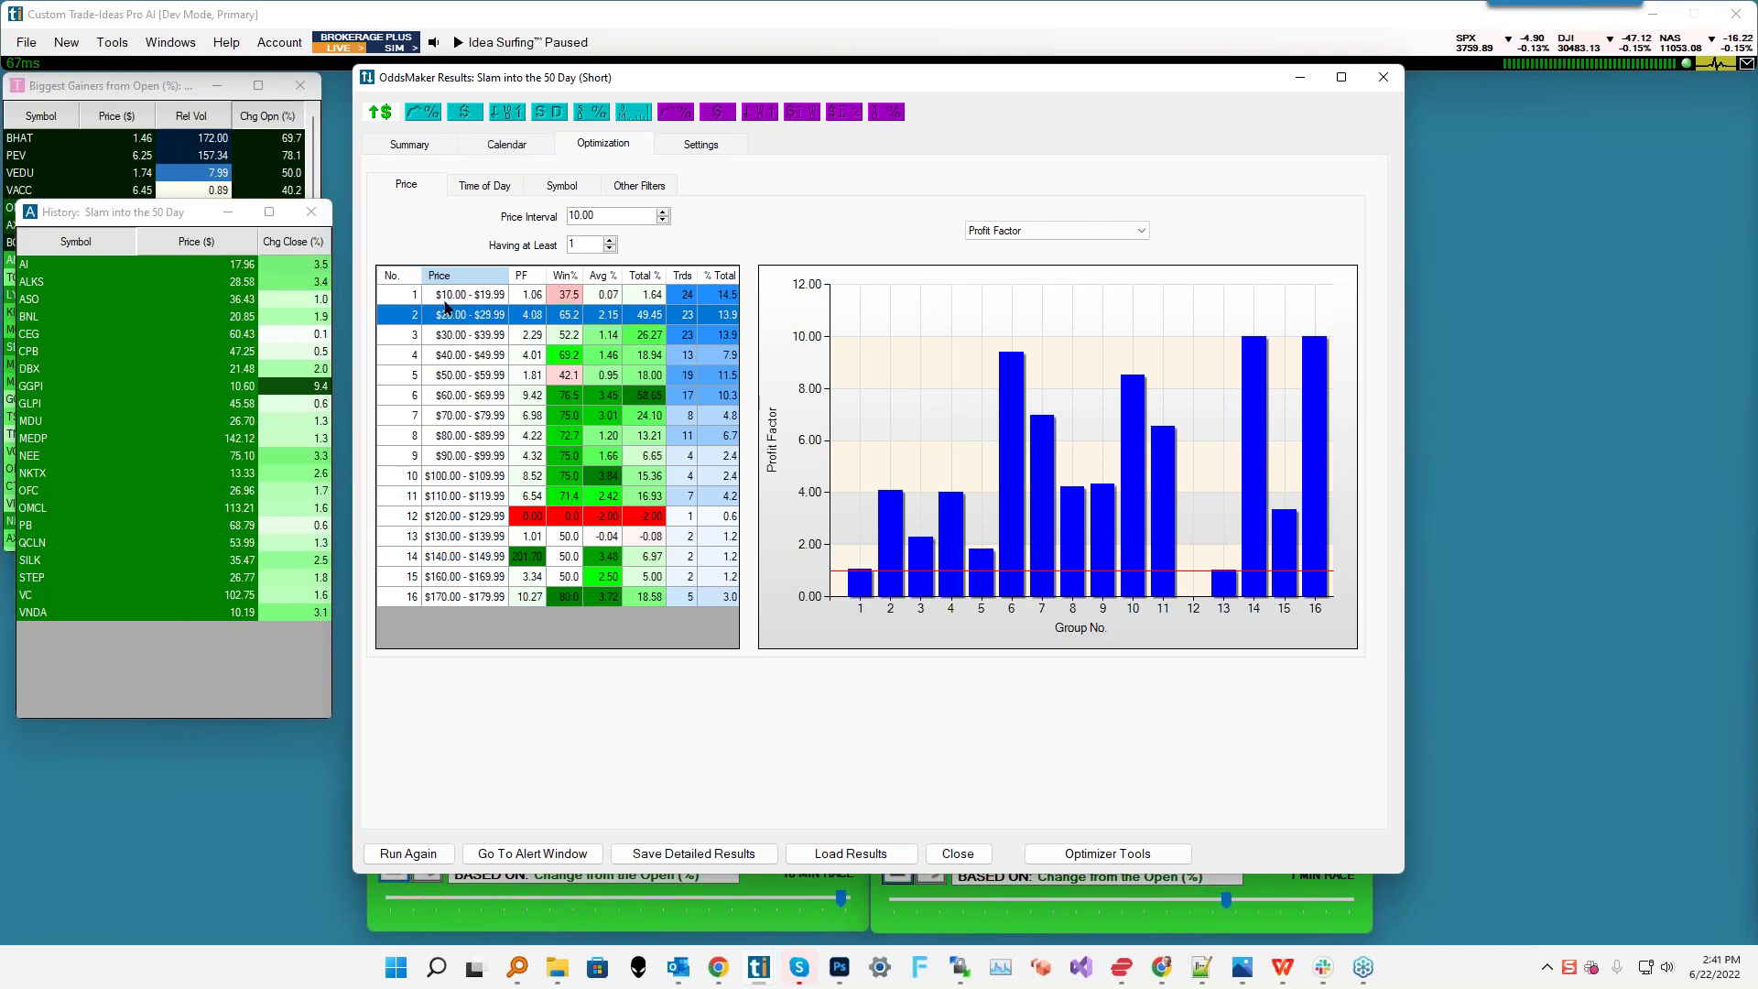
click(485, 298)
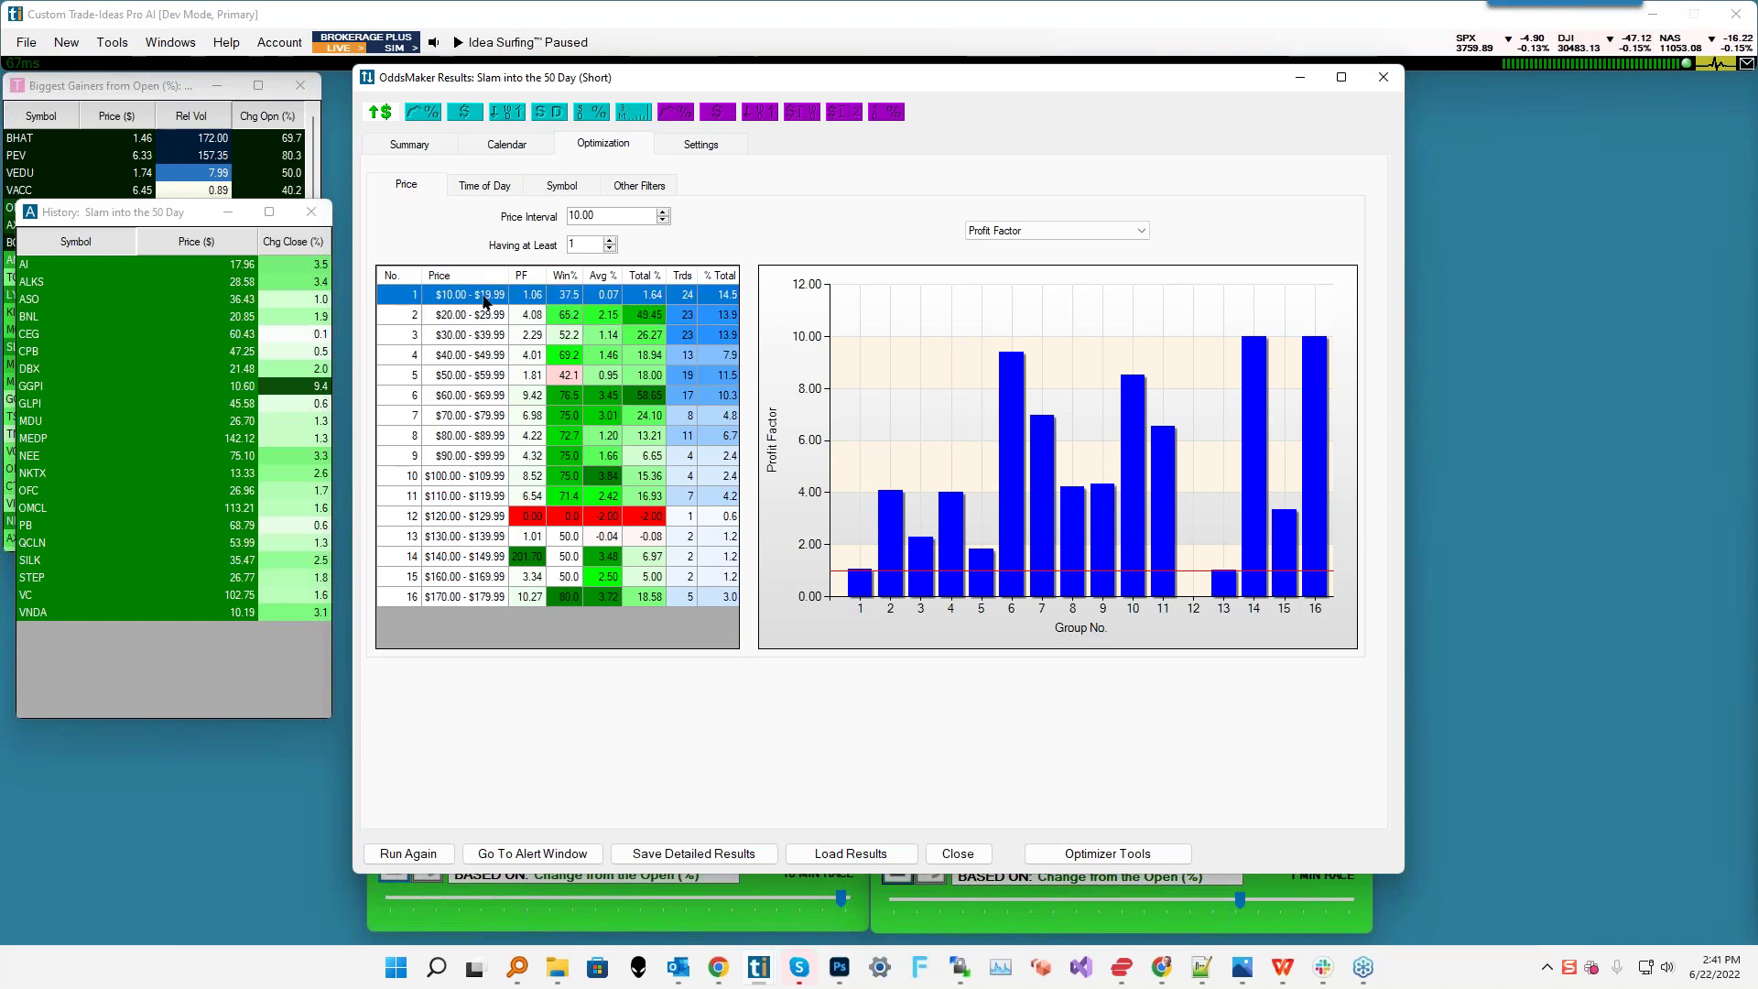
right_click(484, 299)
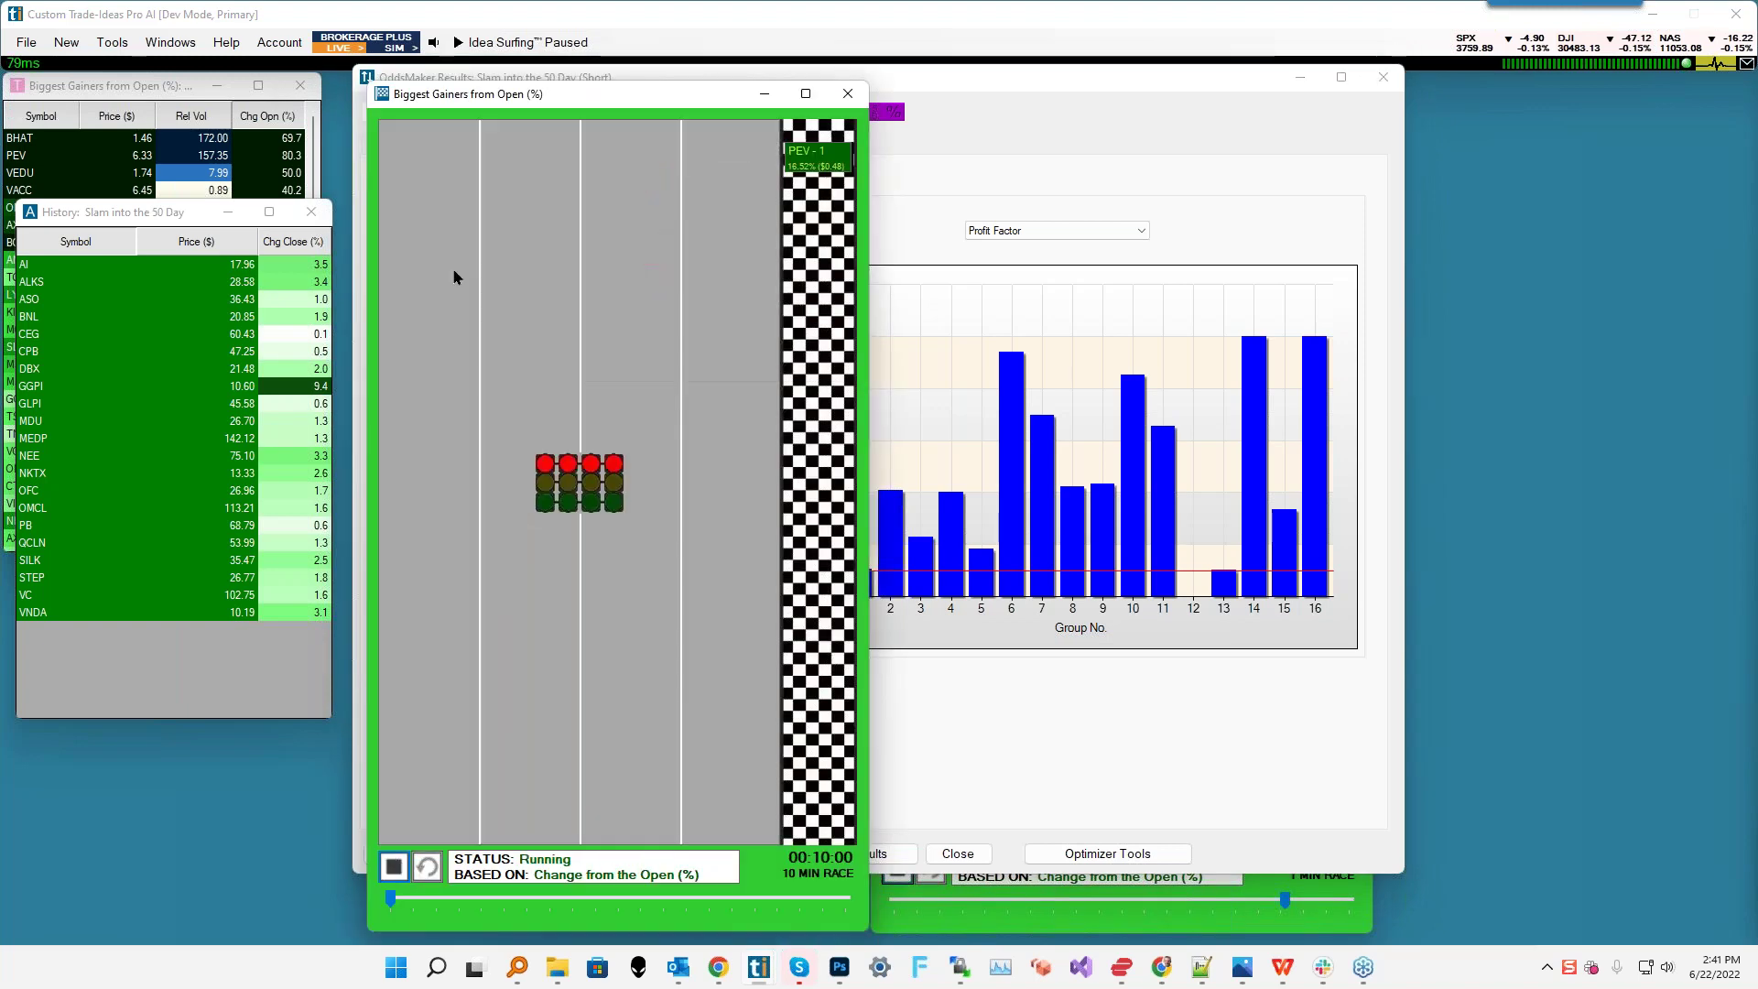
drag(746, 91, 1570, 303)
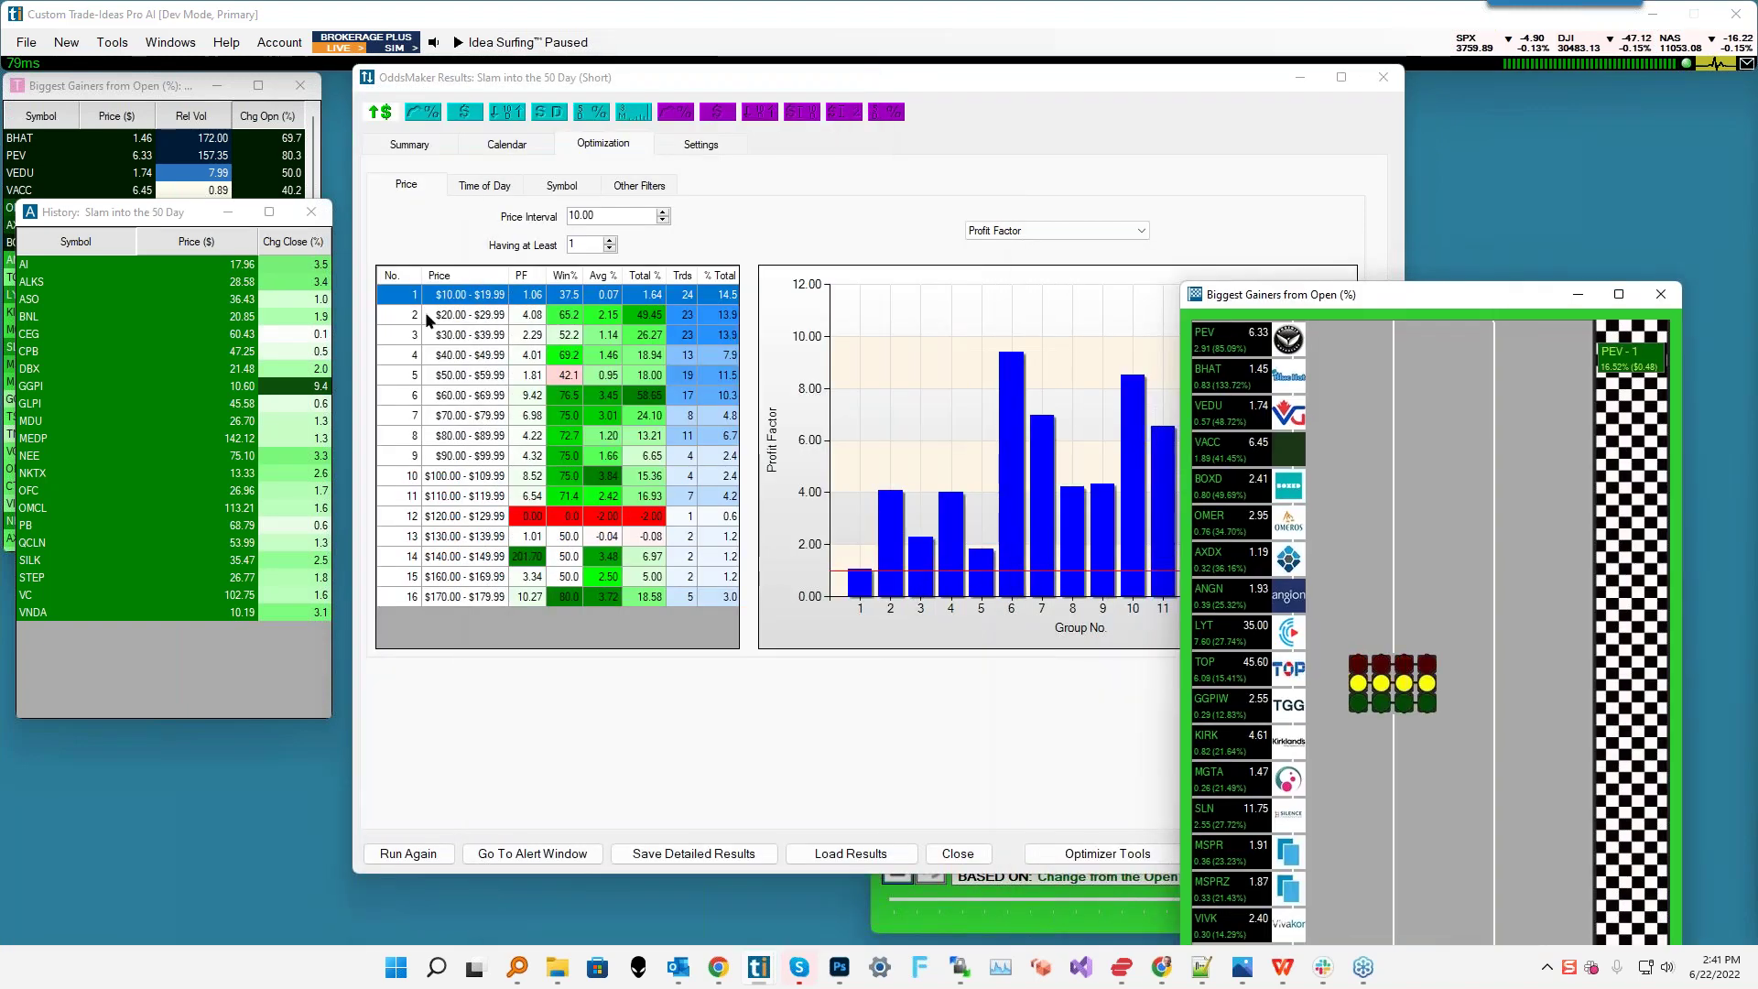
right_click(440, 317)
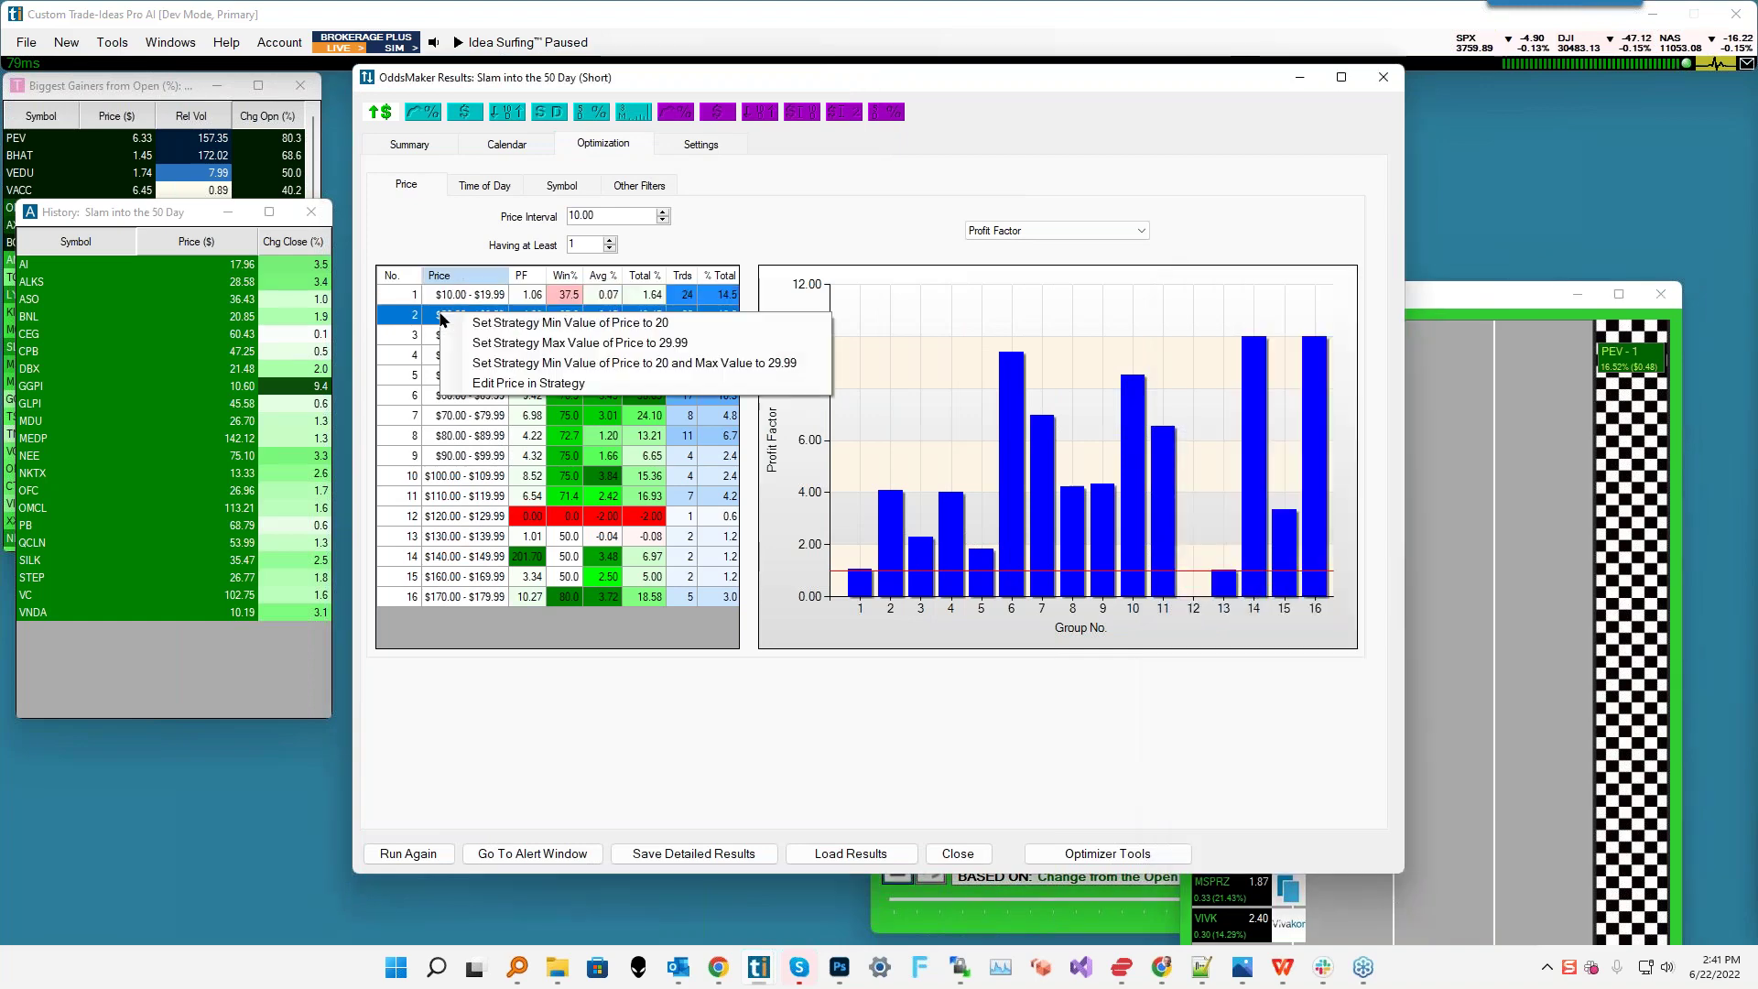
click(584, 327)
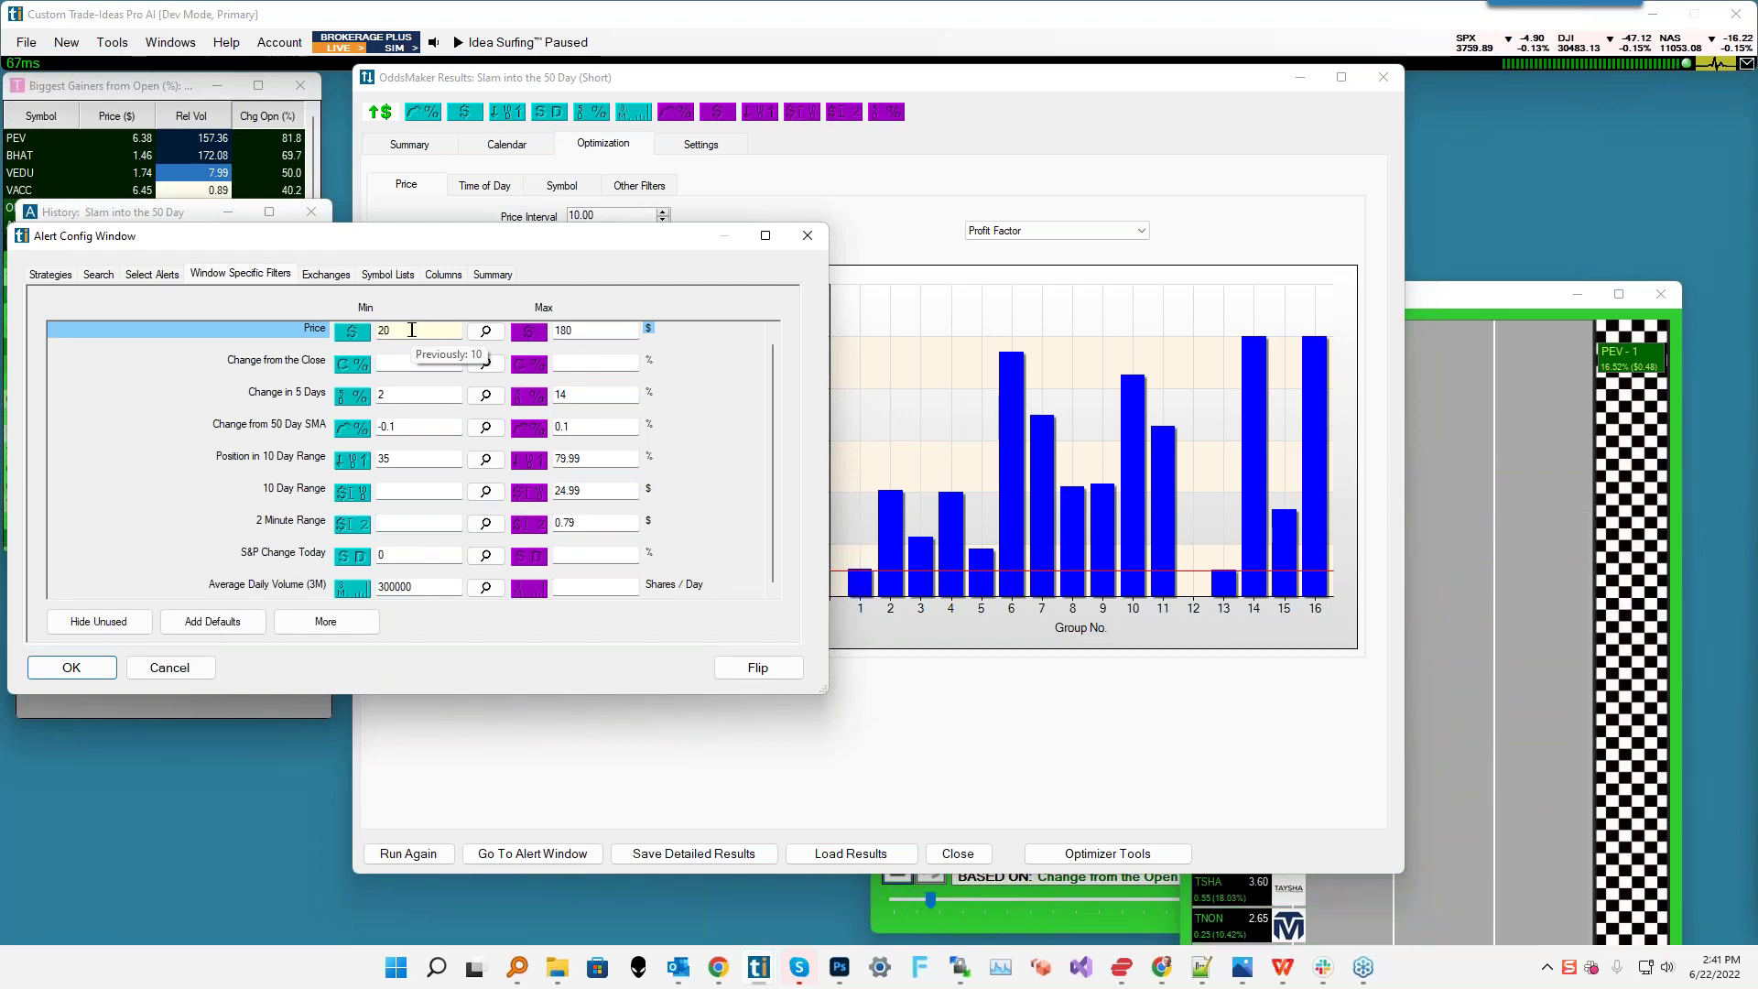
click(52, 668)
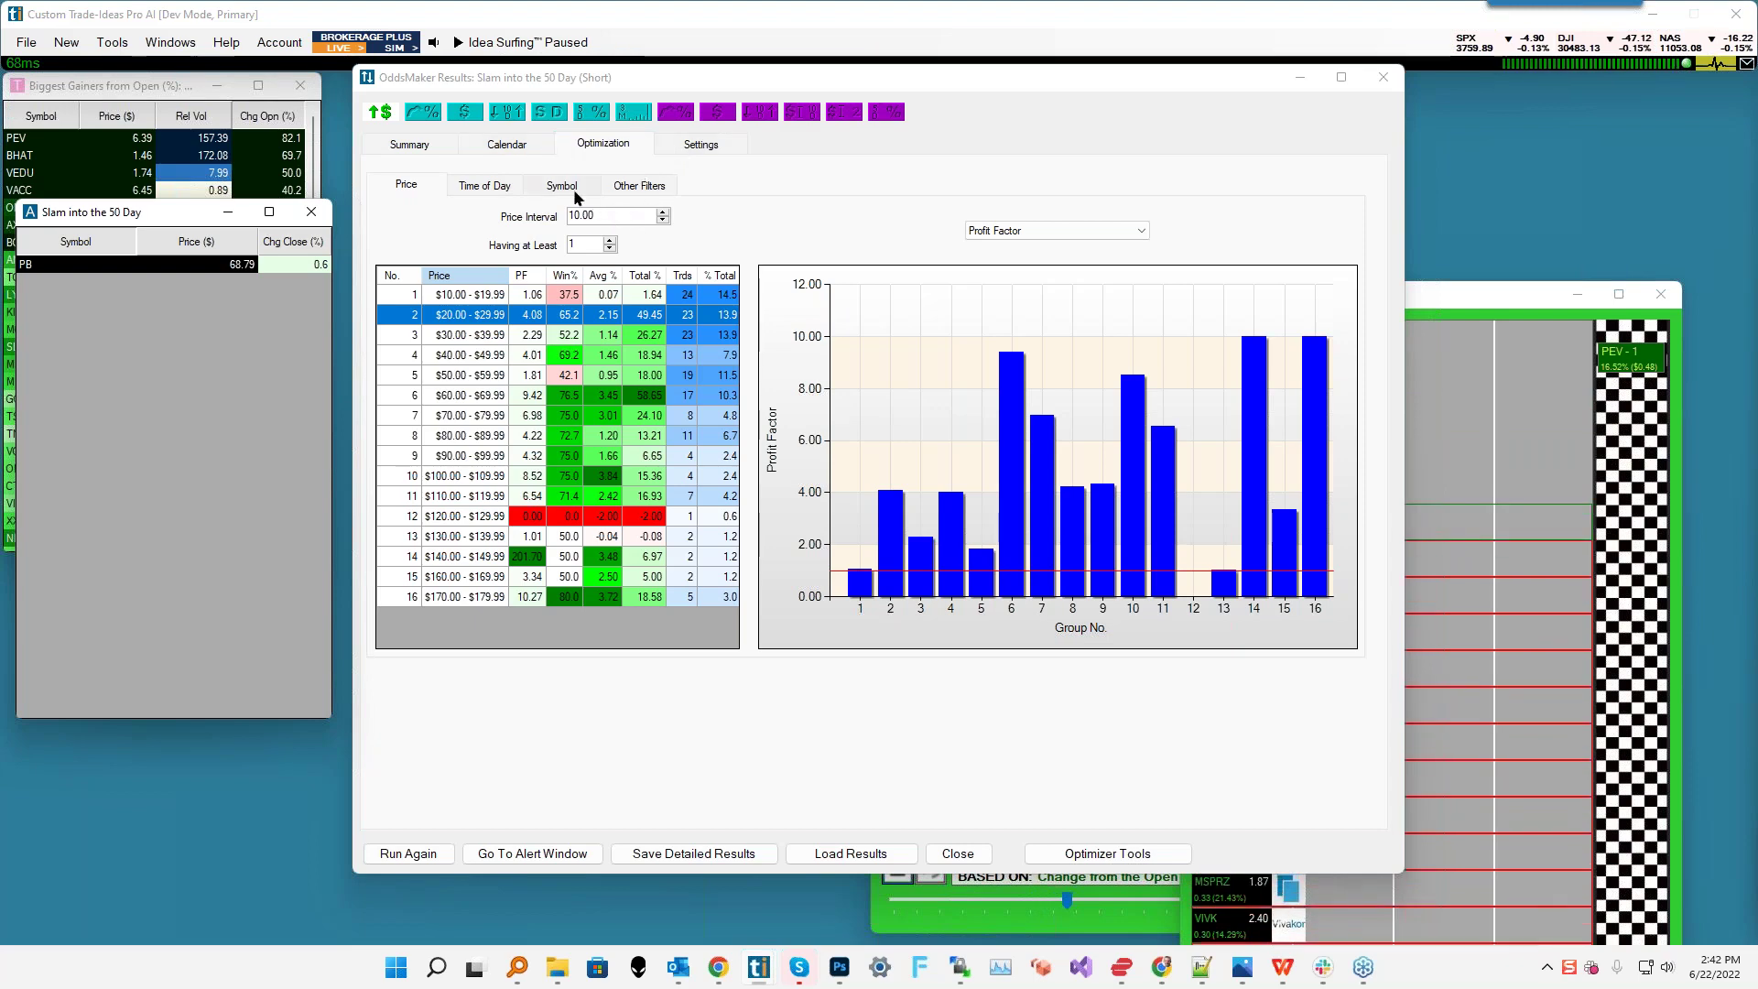
- Review the time-of-day optimization and the other filters by 1 Minute RSI and 1 min vol (share)
click(480, 189)
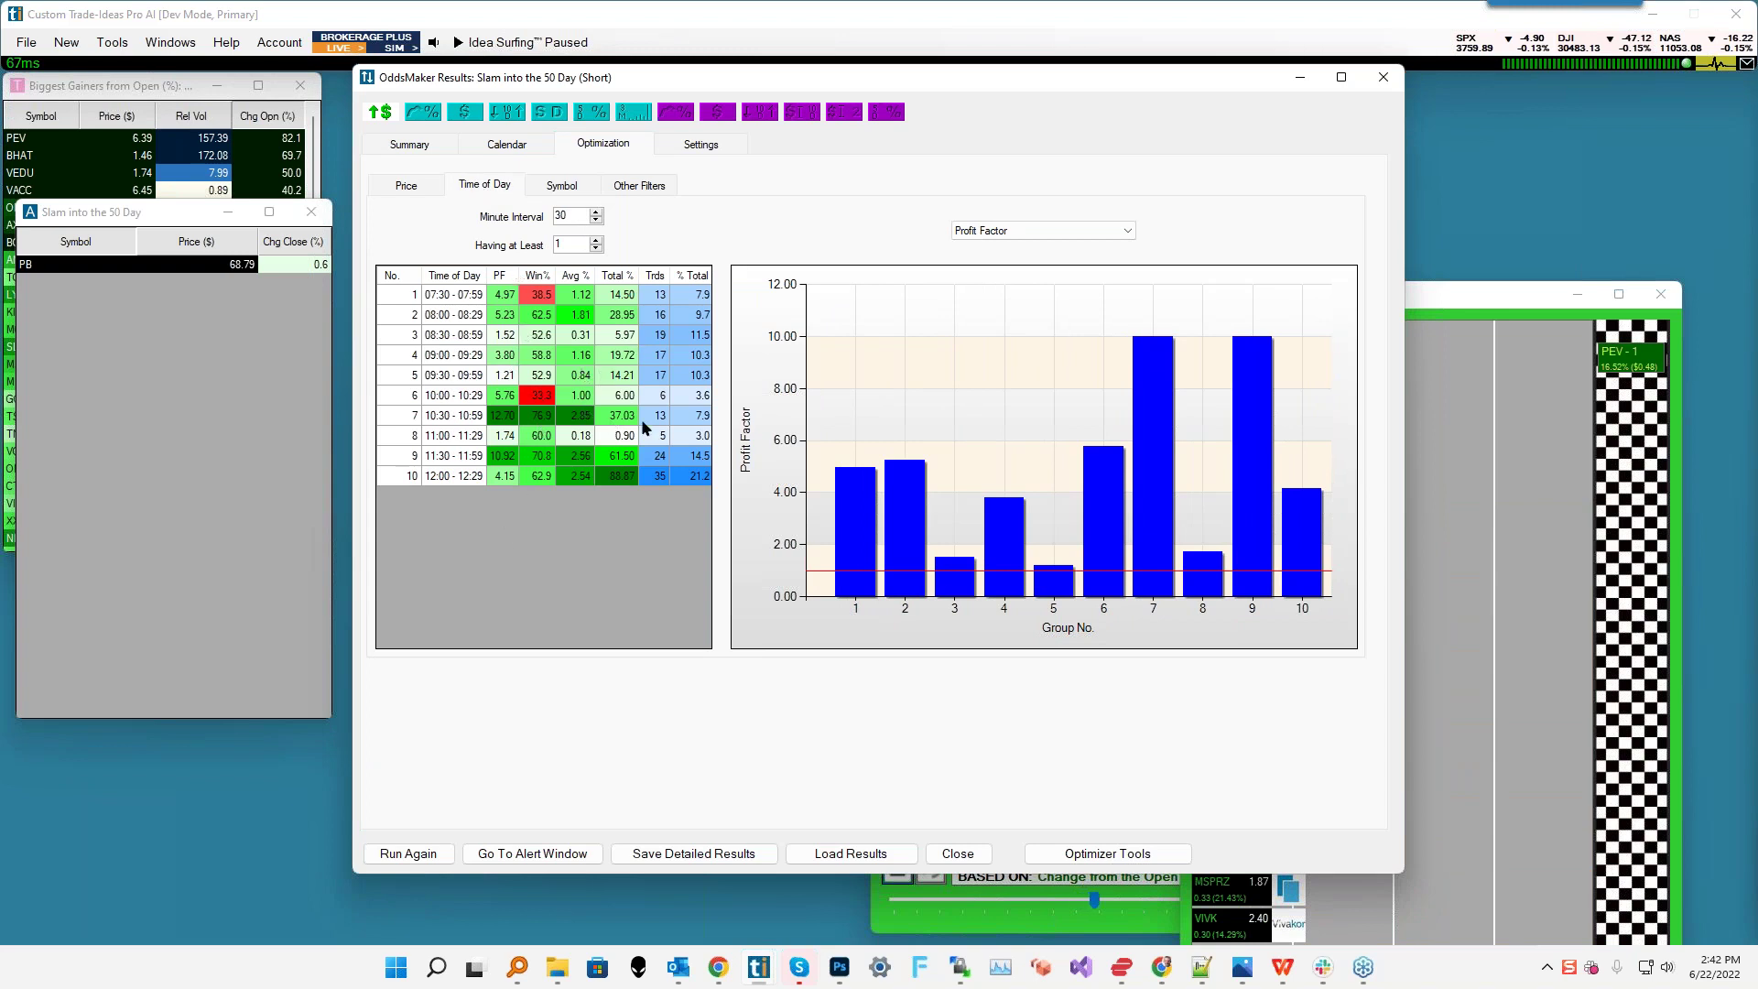
click(632, 189)
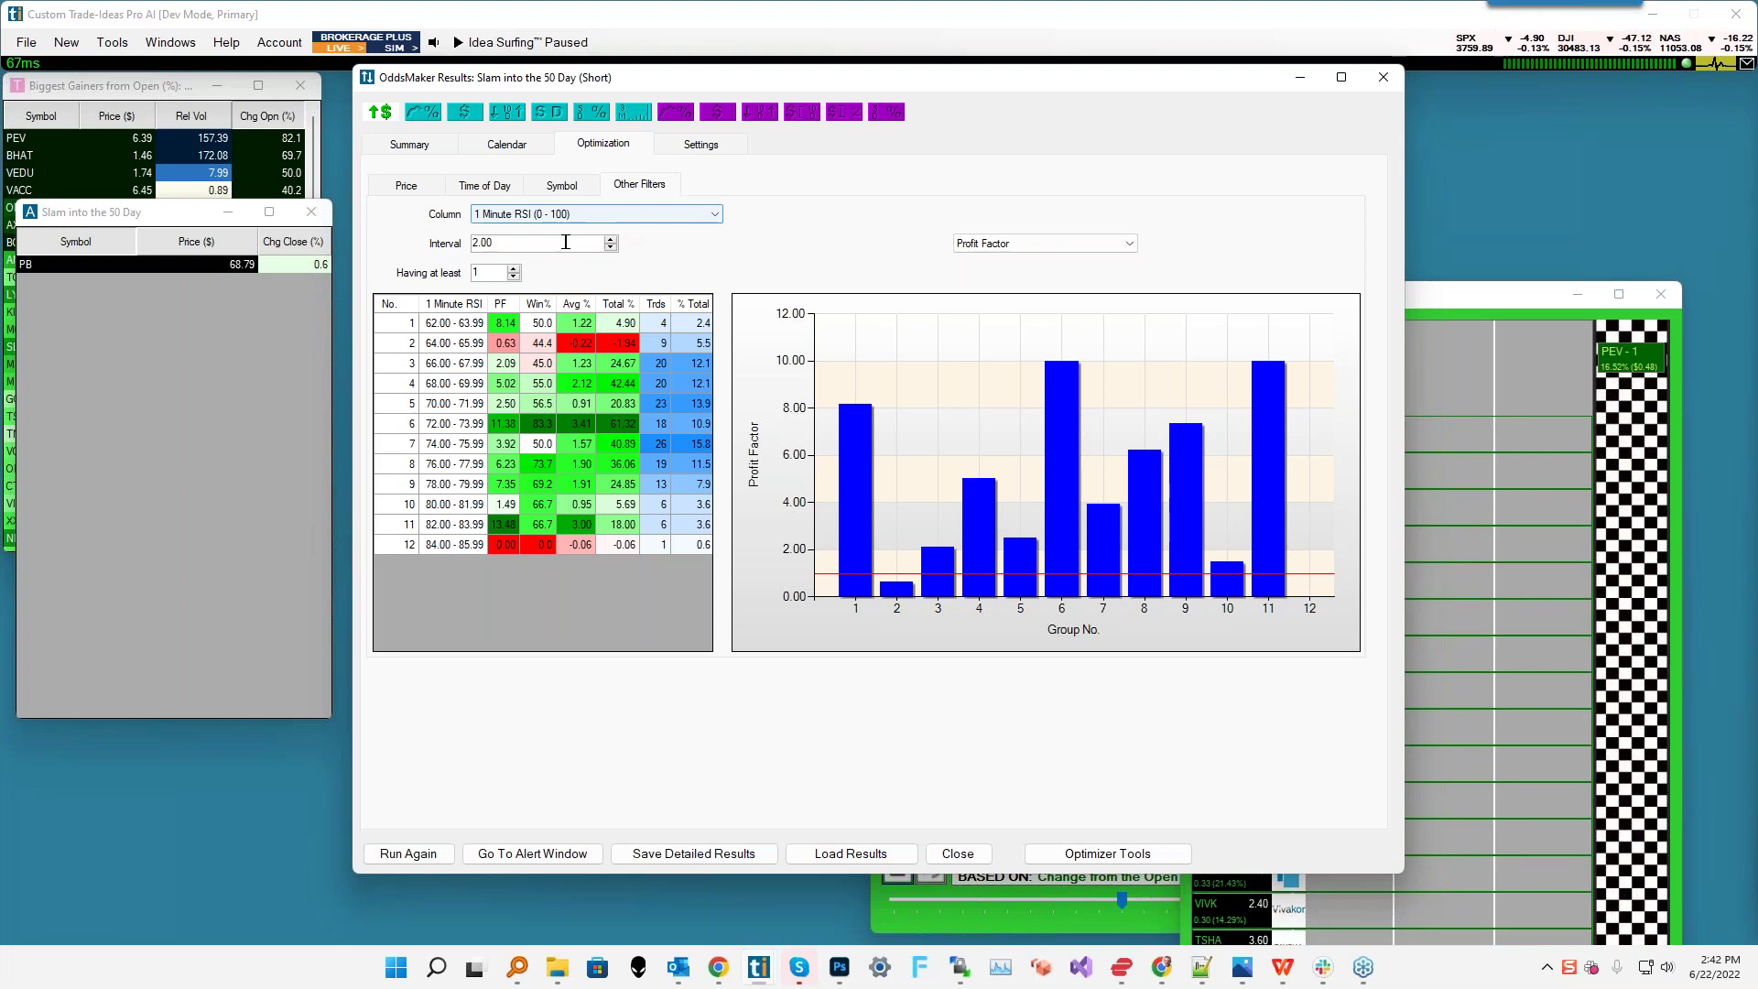
click(696, 213)
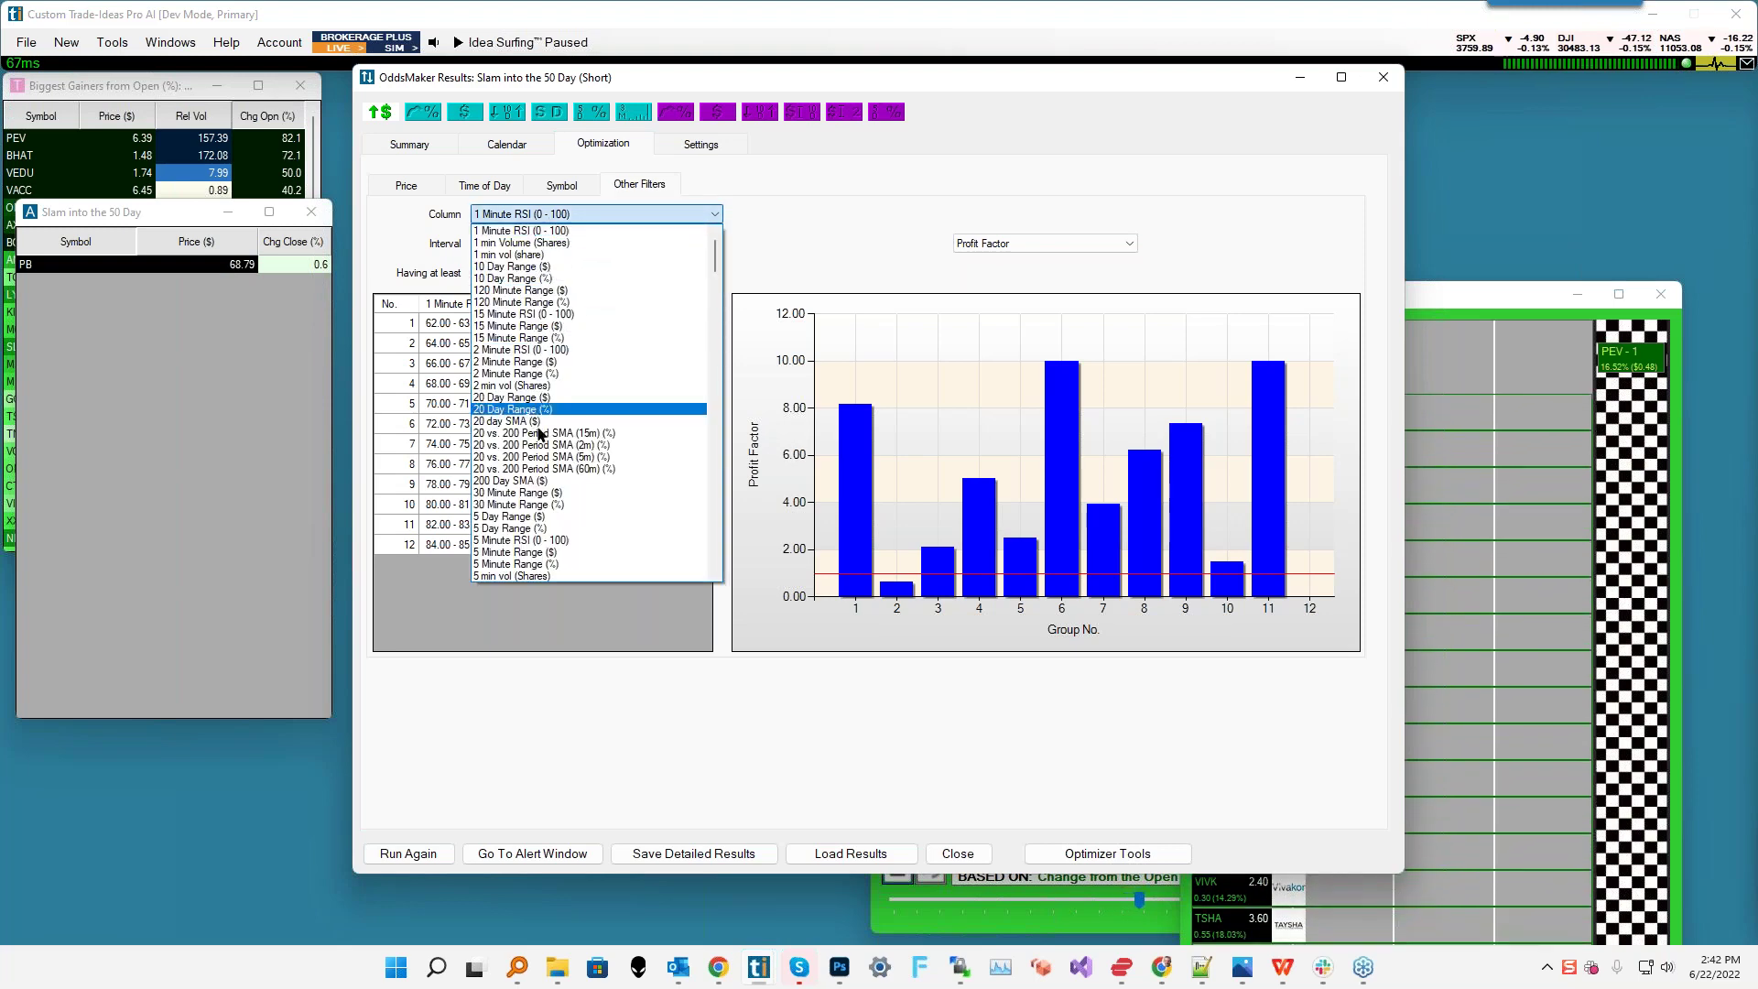
click(753, 259)
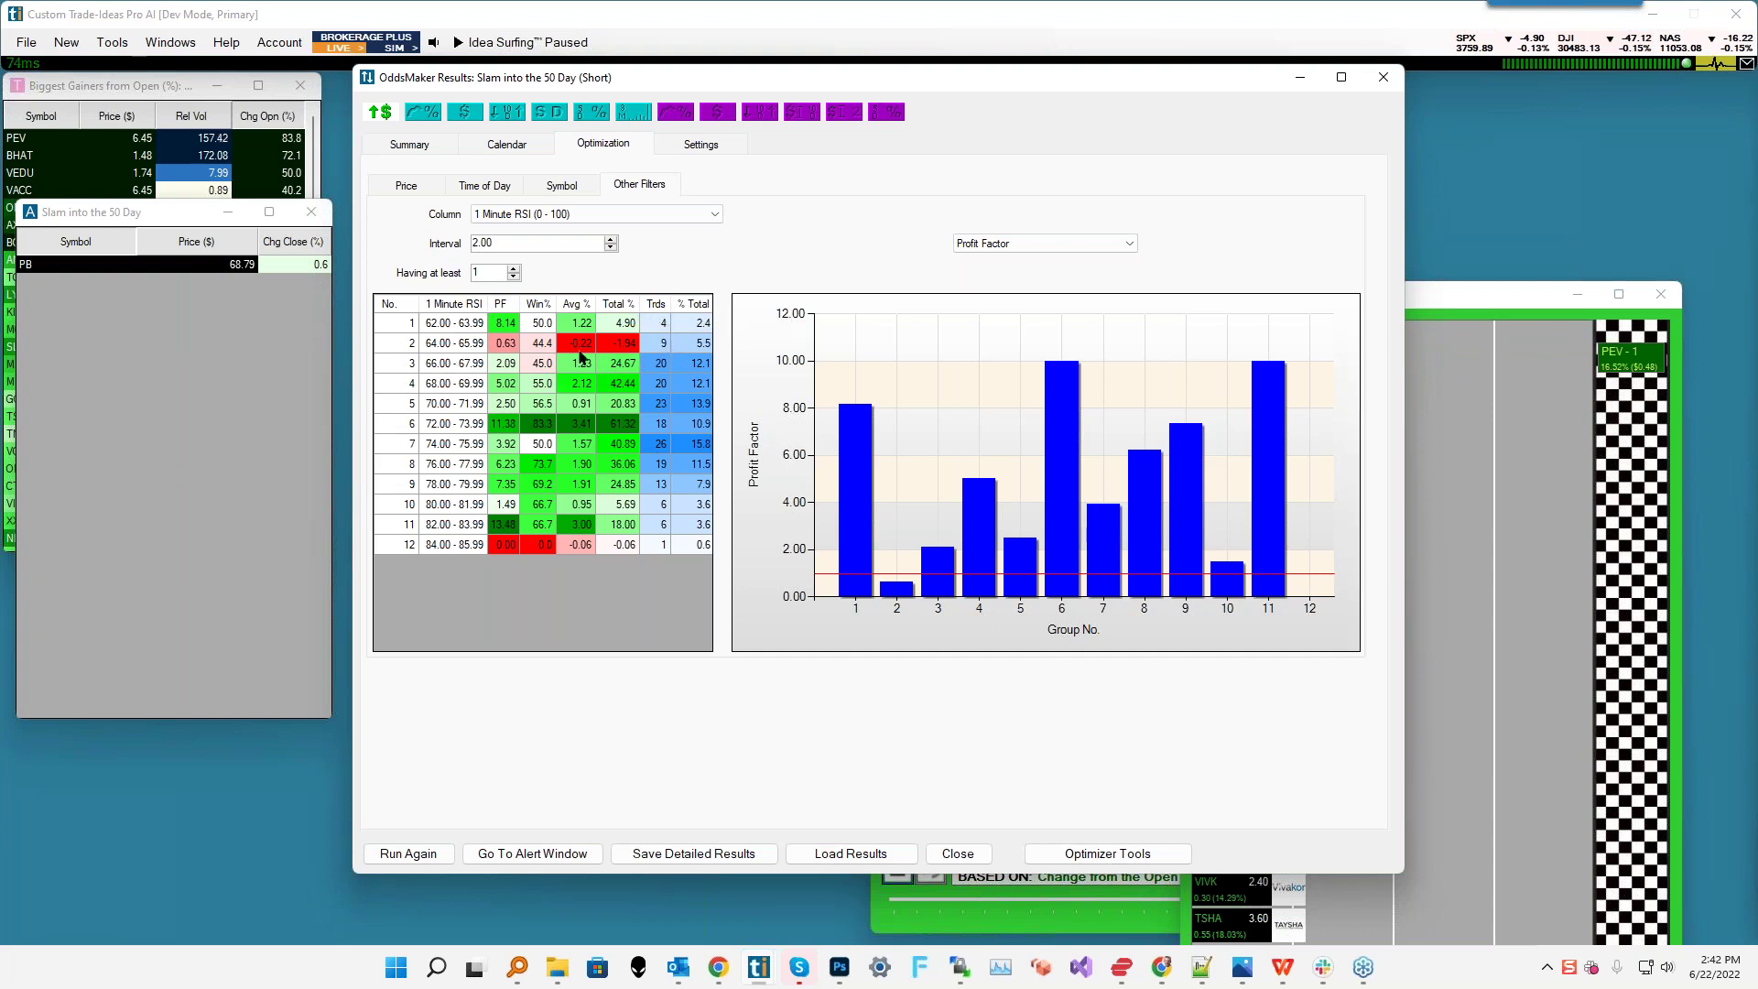
click(614, 214)
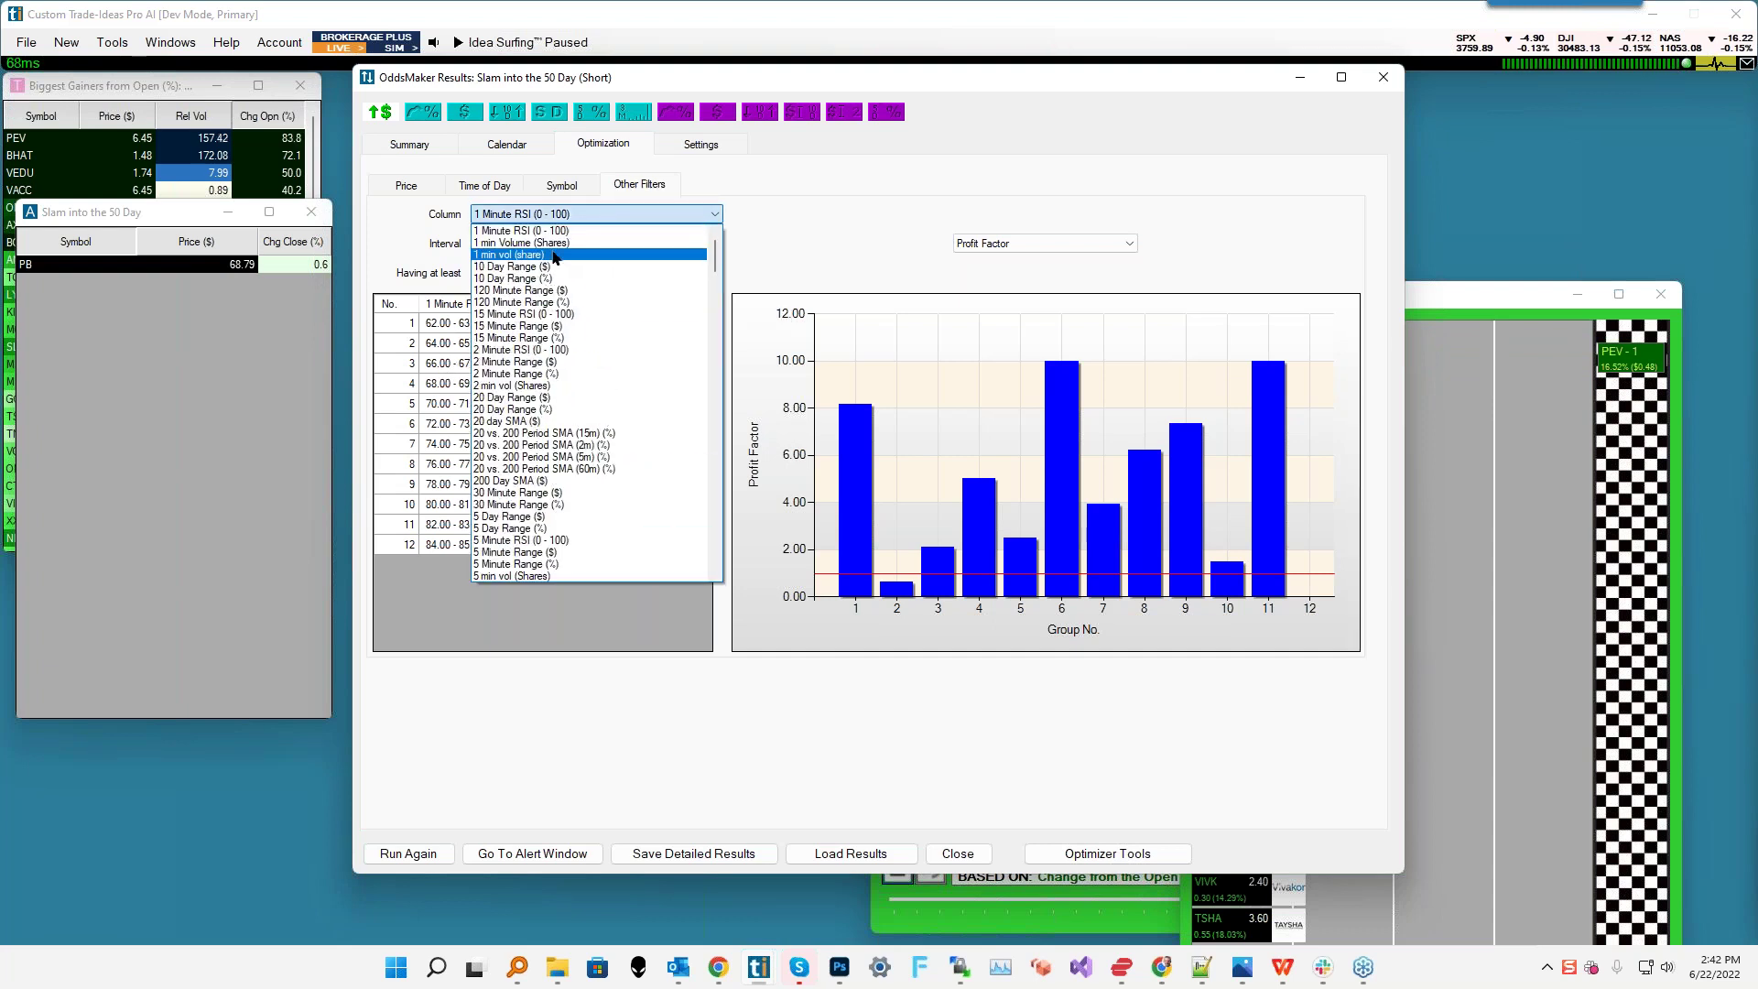
click(538, 257)
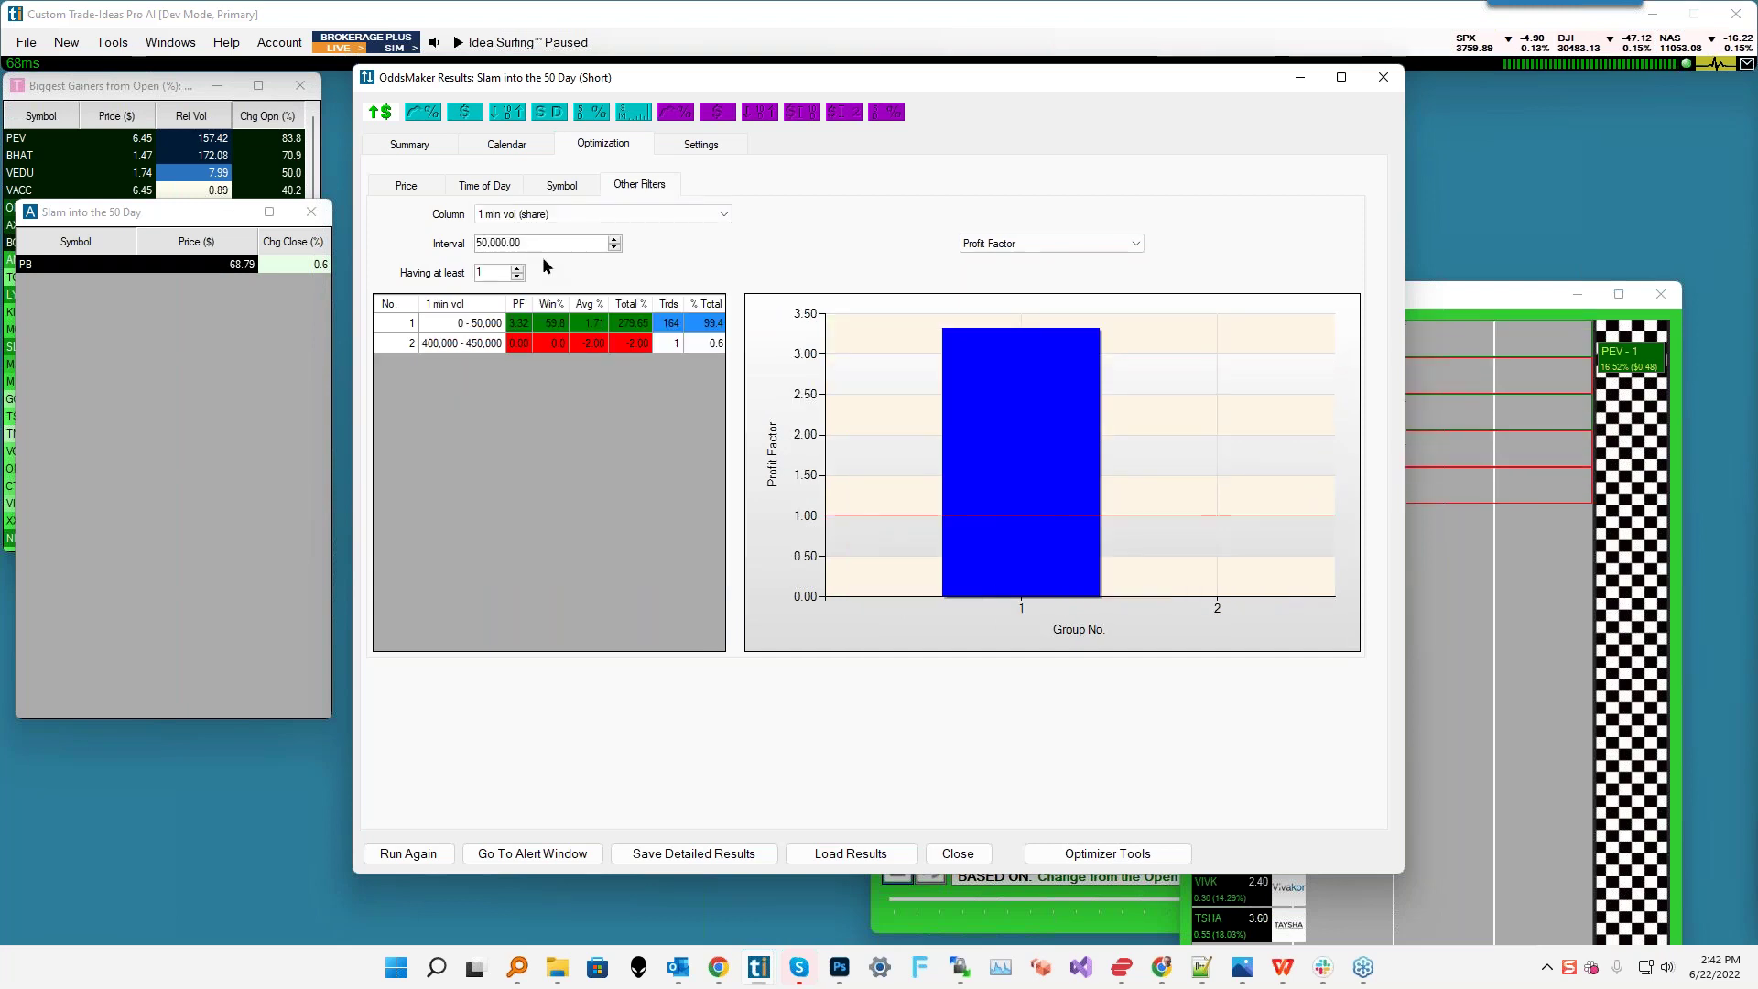
- Compare the profit factor groups for the successive optimization filters from 10 Day Range through 20 Day Range ($)
key(Down)
key(Down)
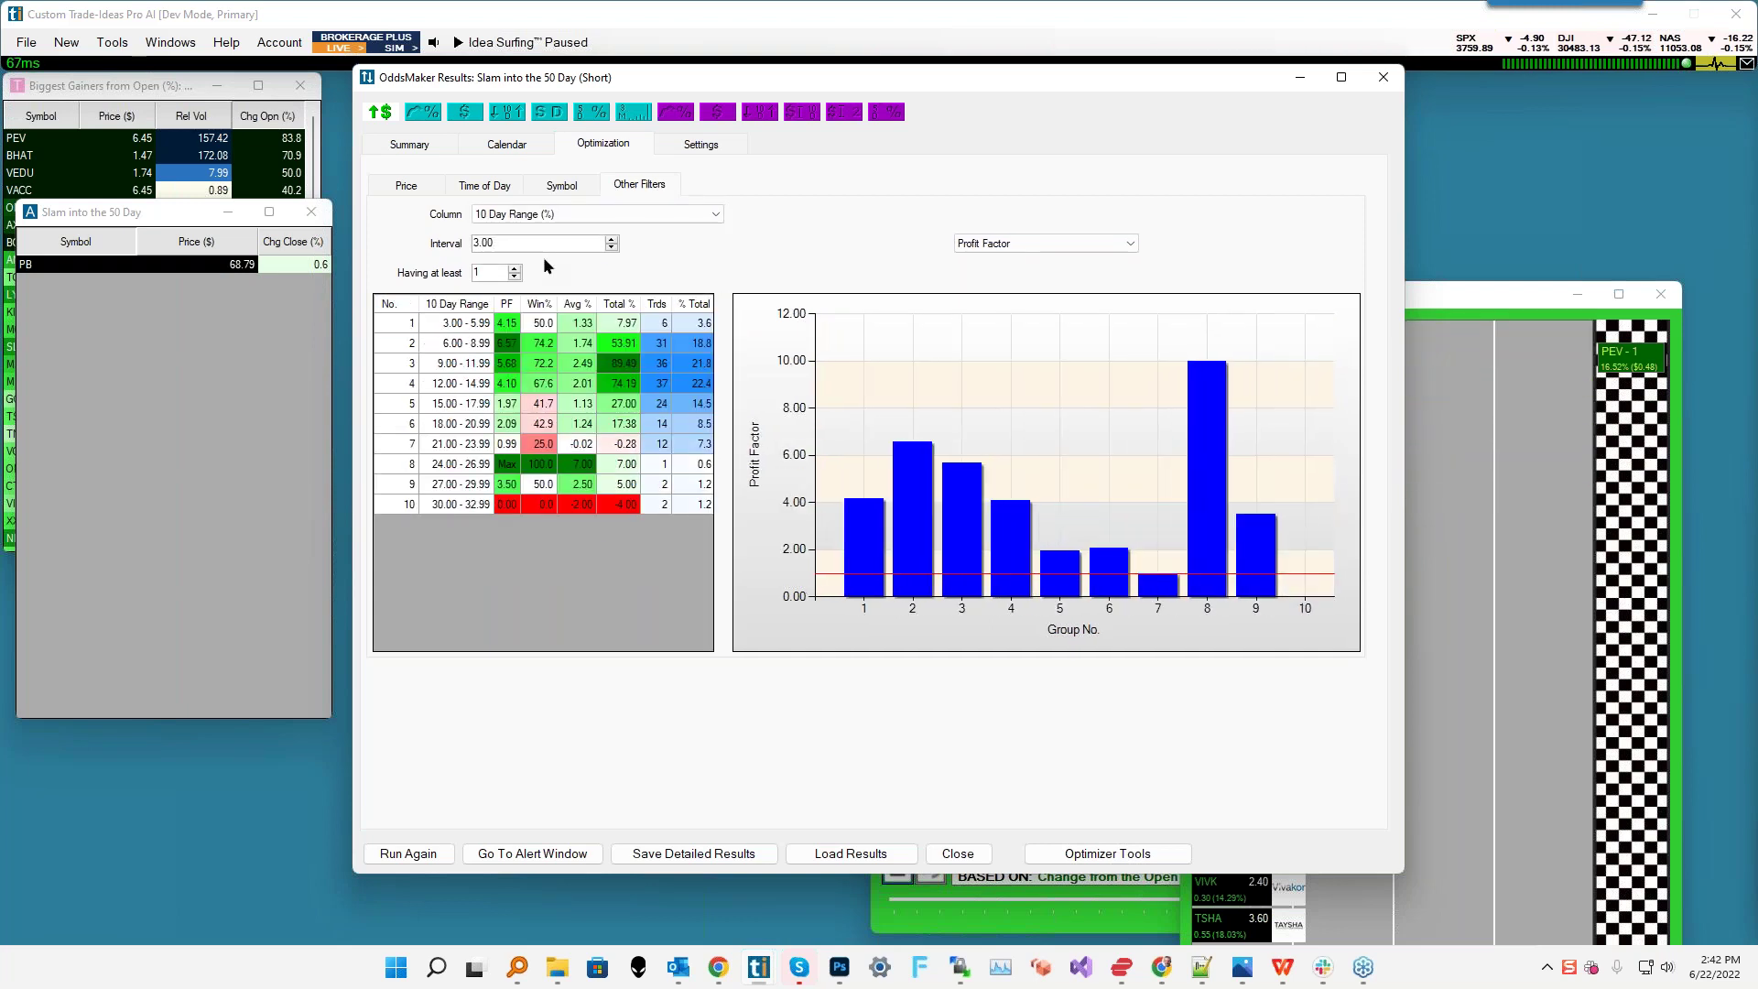
key(Down)
key(Down)
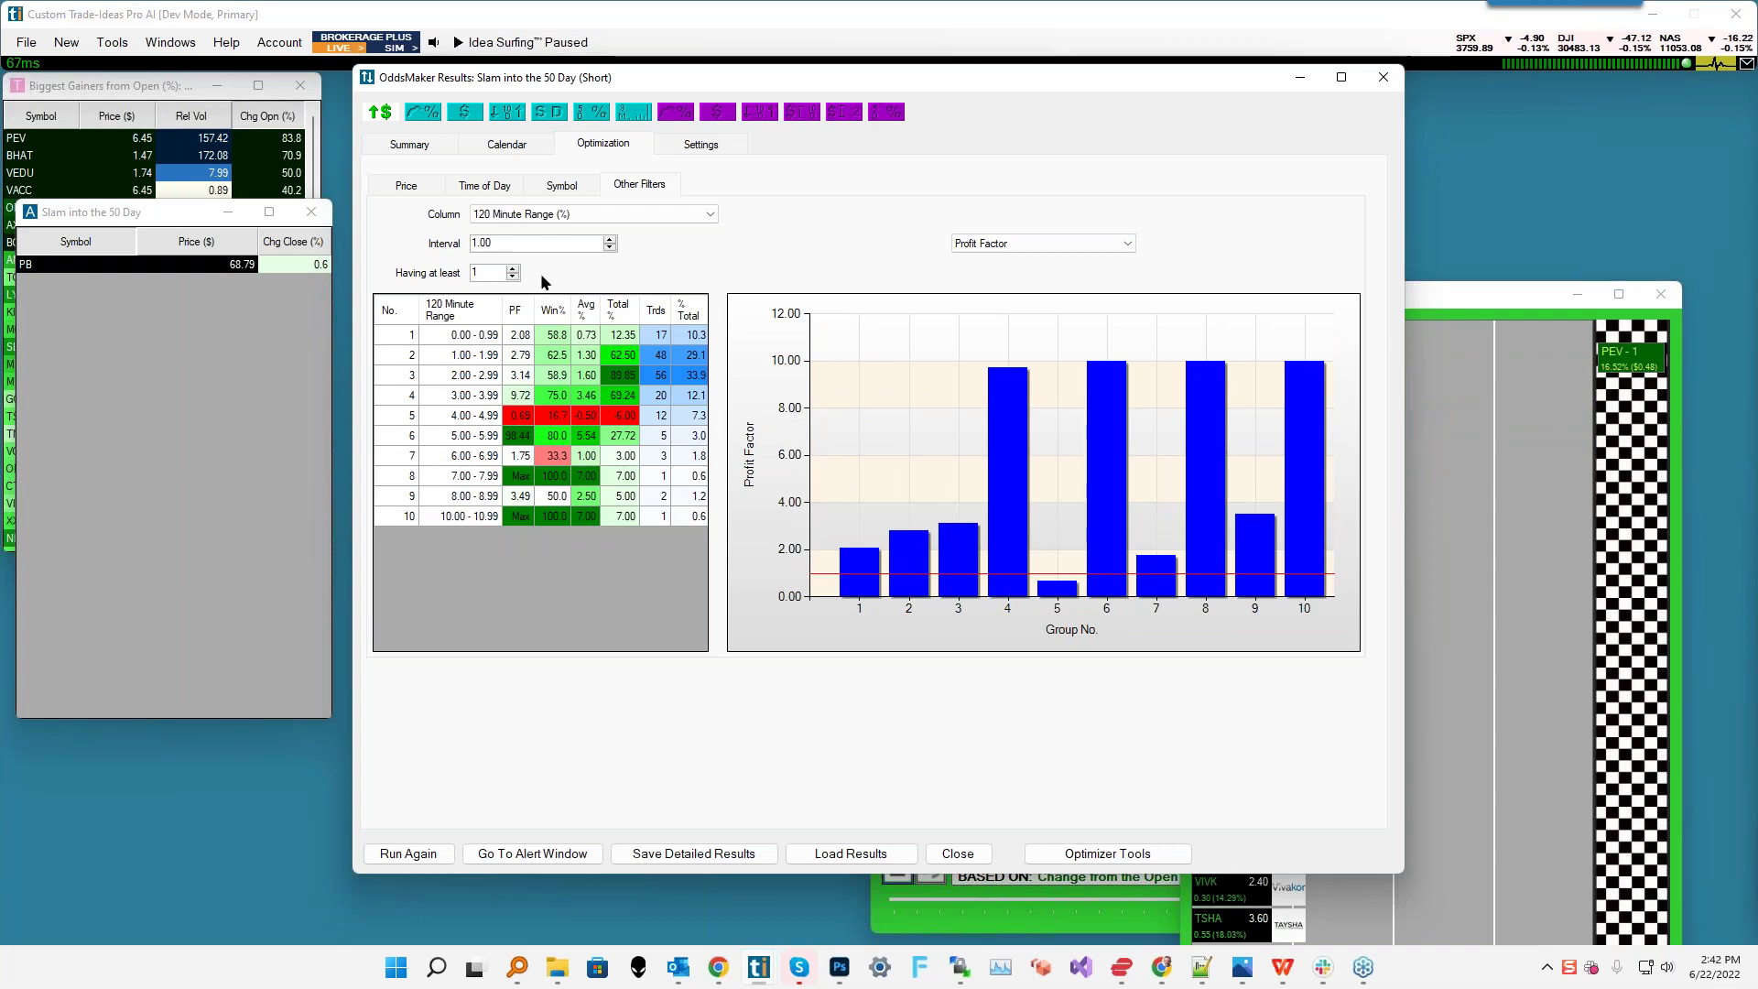
key(Down)
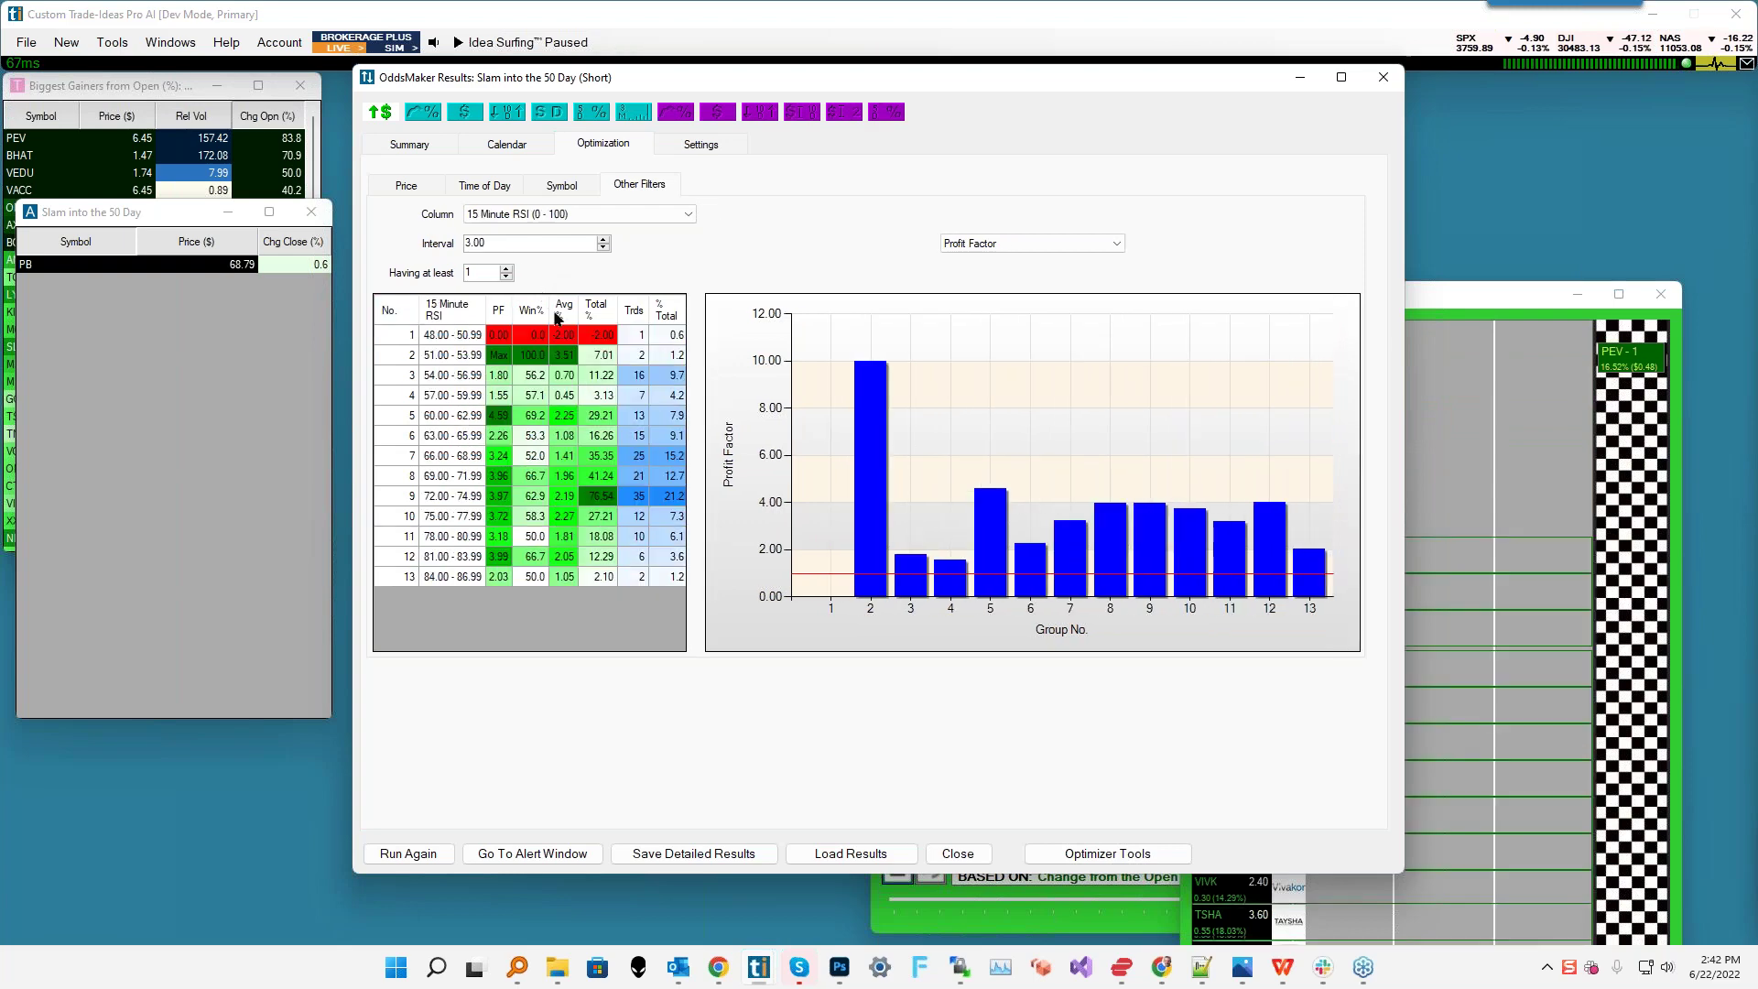
key(Down)
key(Down)
key(Down)
key(Down)
key(Down)
key(Down)
key(Down)
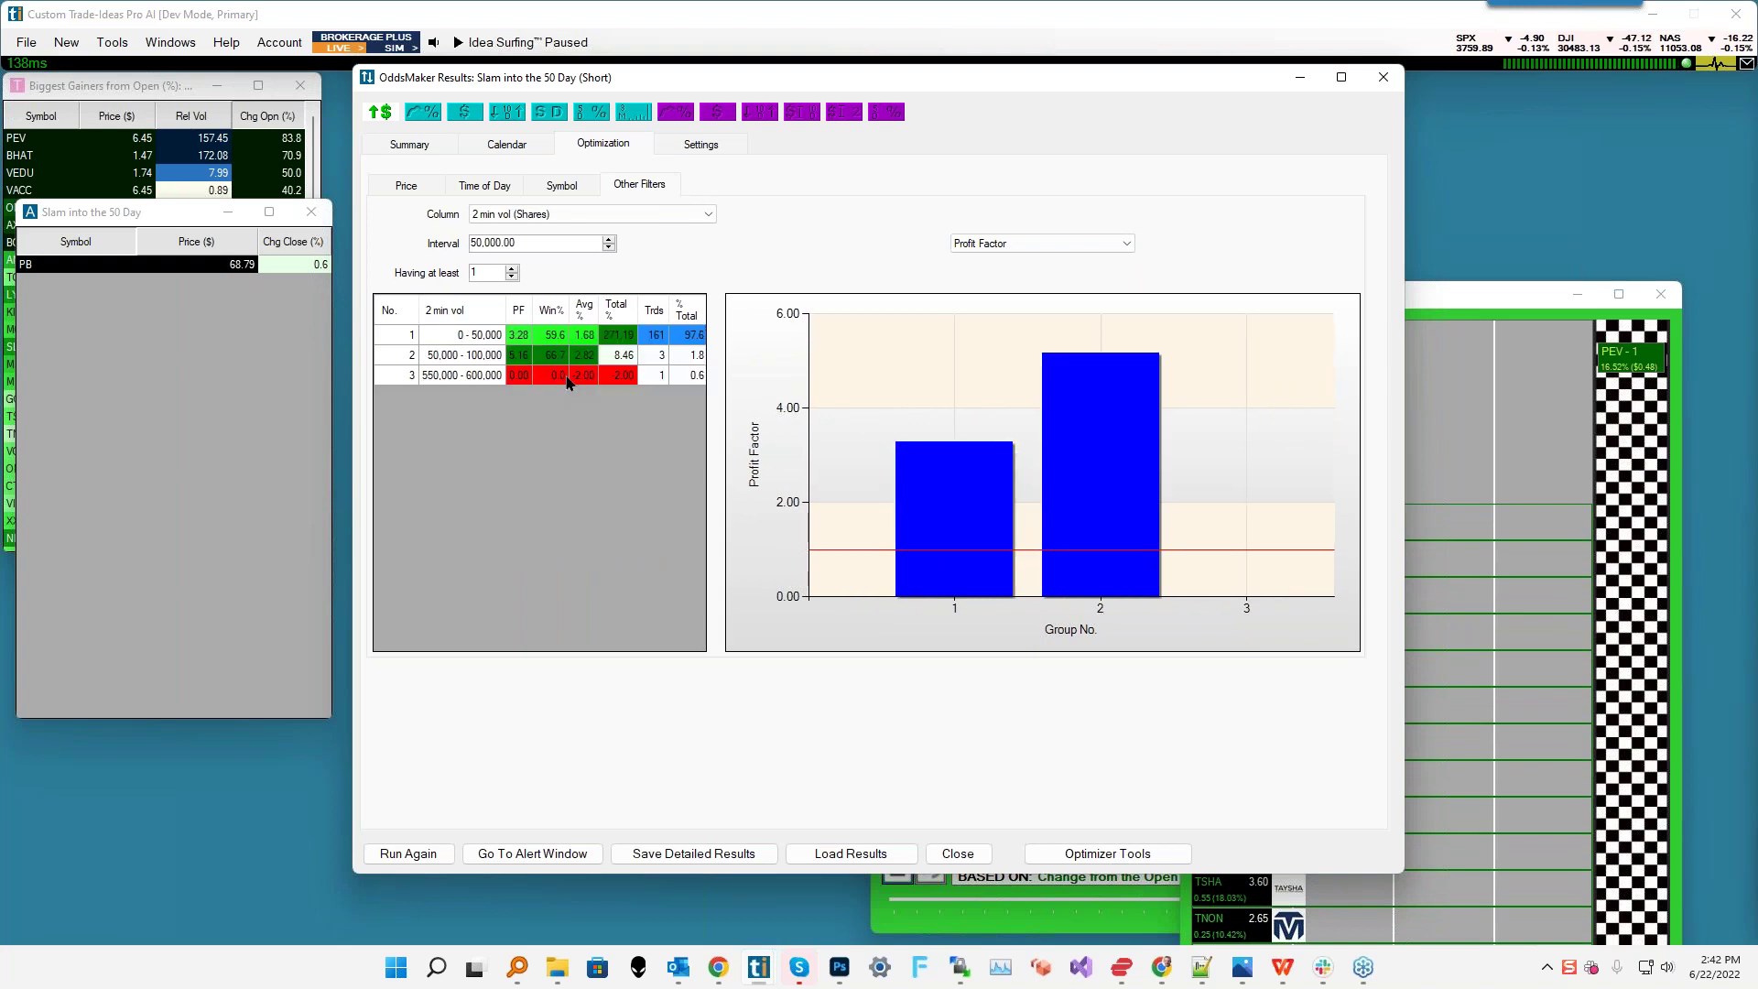
key(Down)
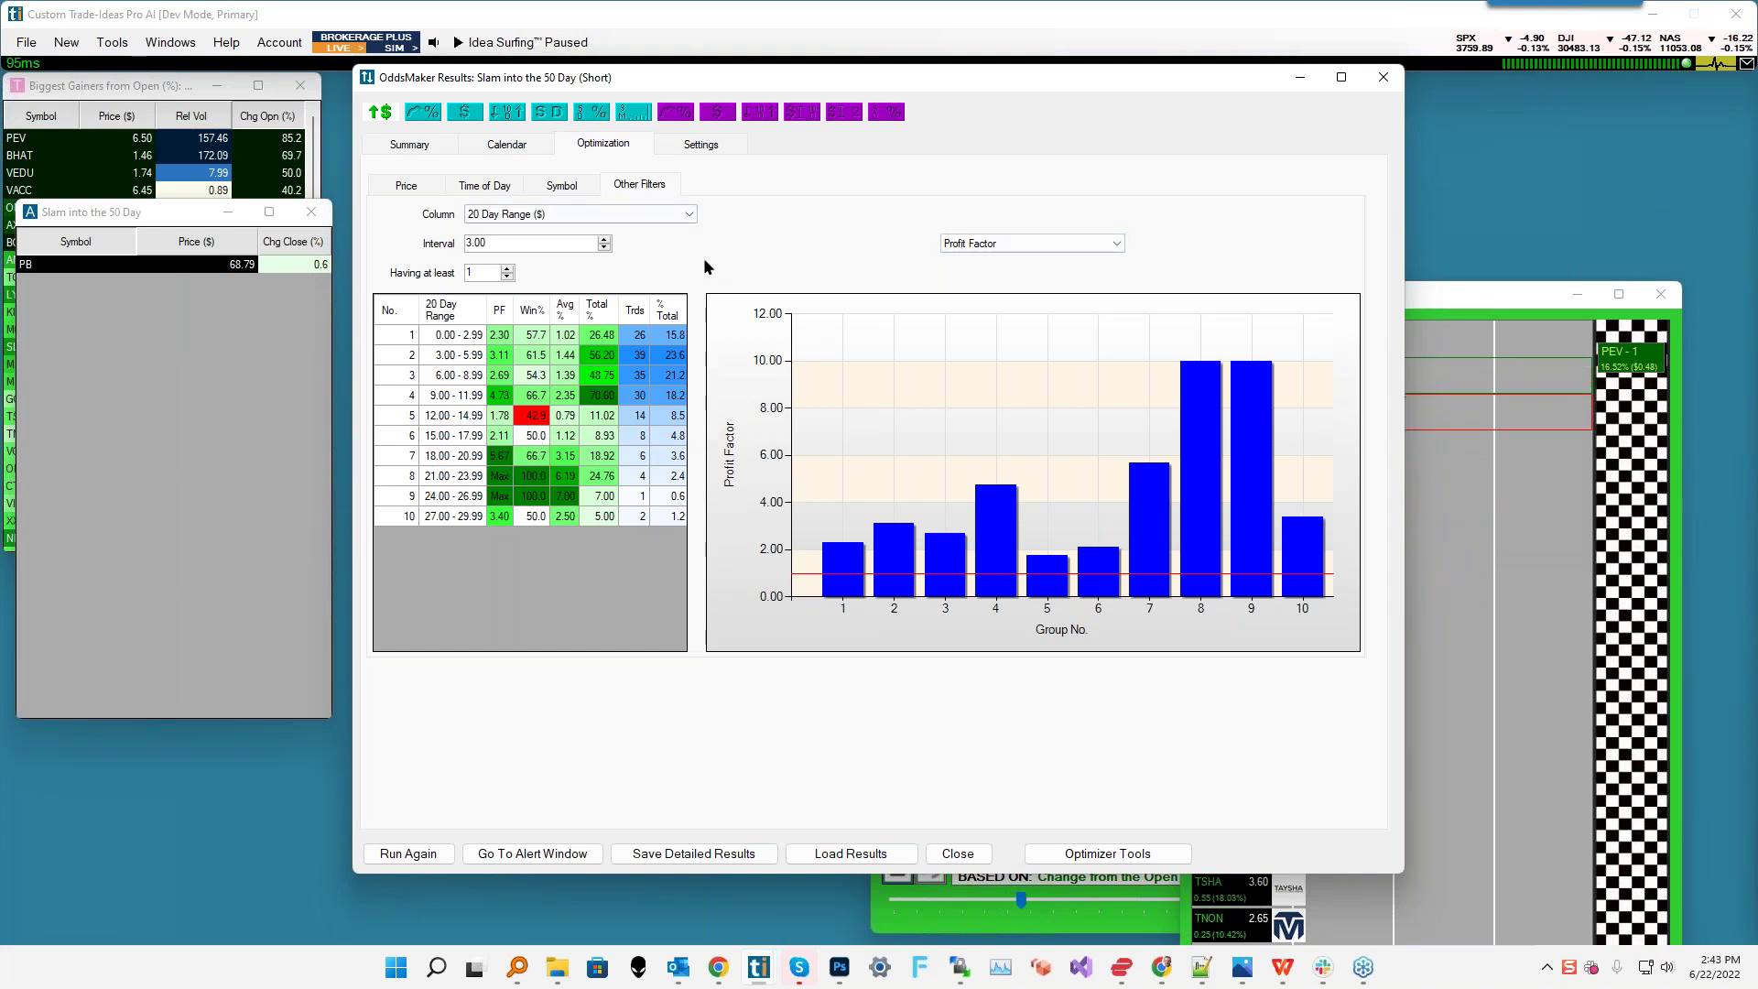
- Close the backtest results and load the Holly AI channel in a new docked channel bar window
click(1382, 77)
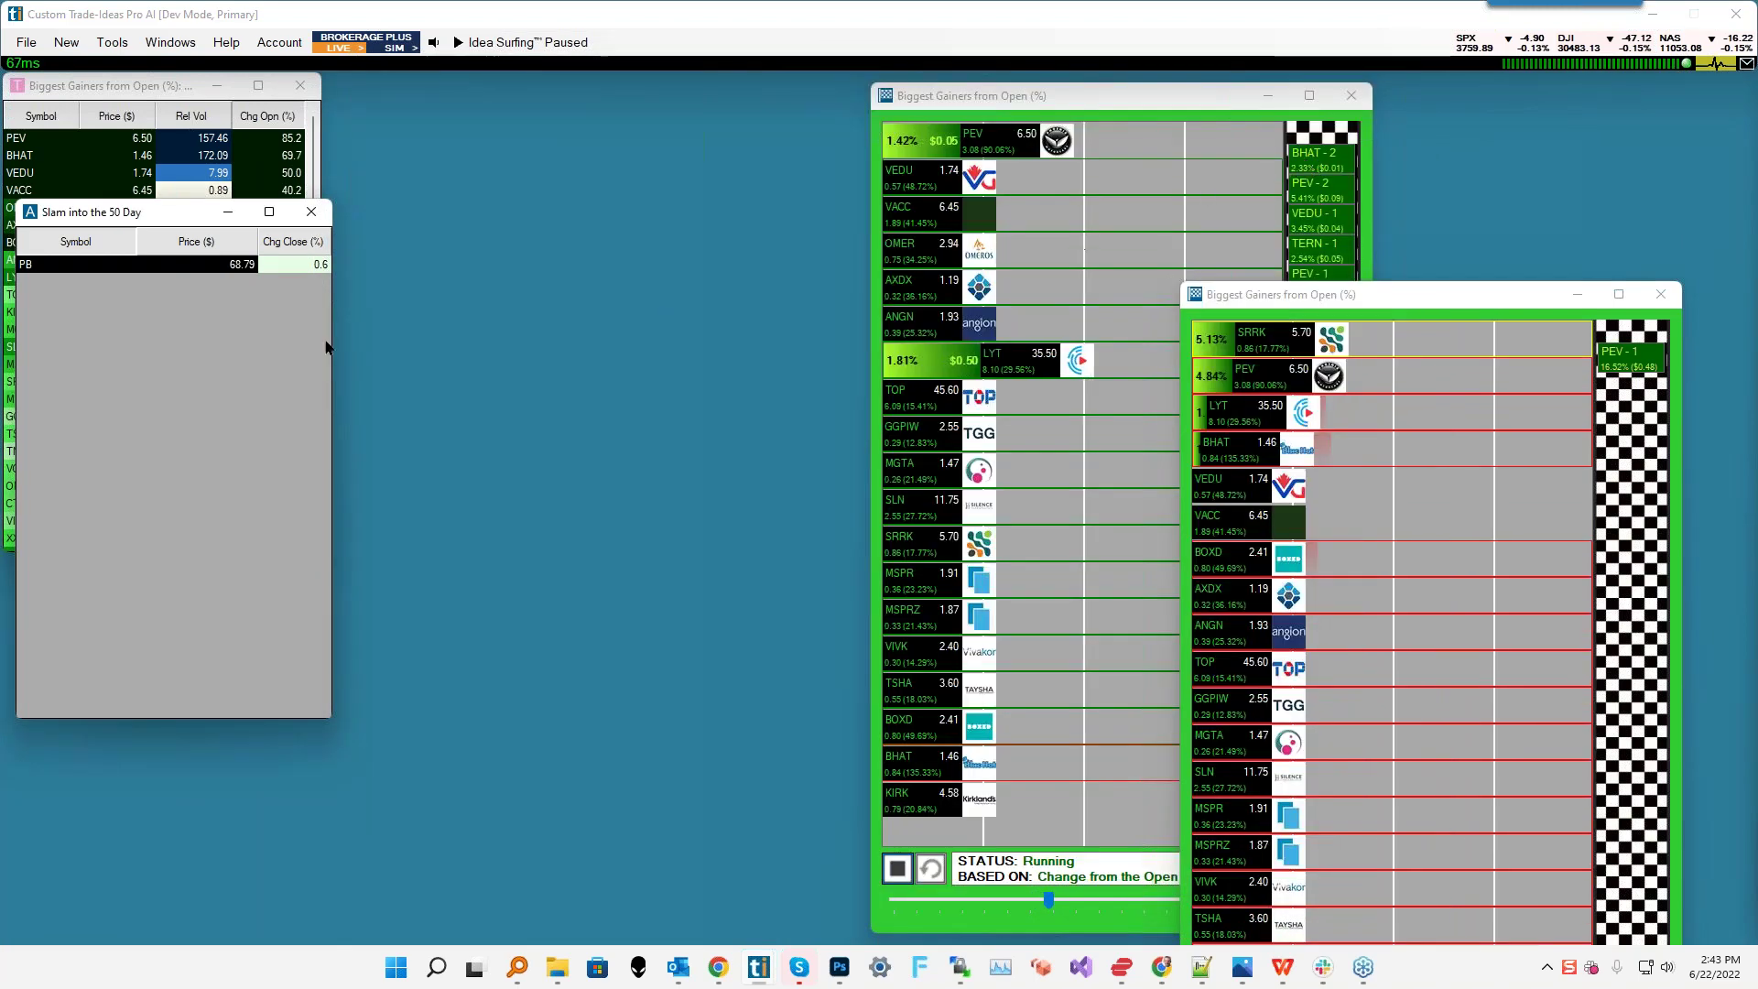
click(68, 46)
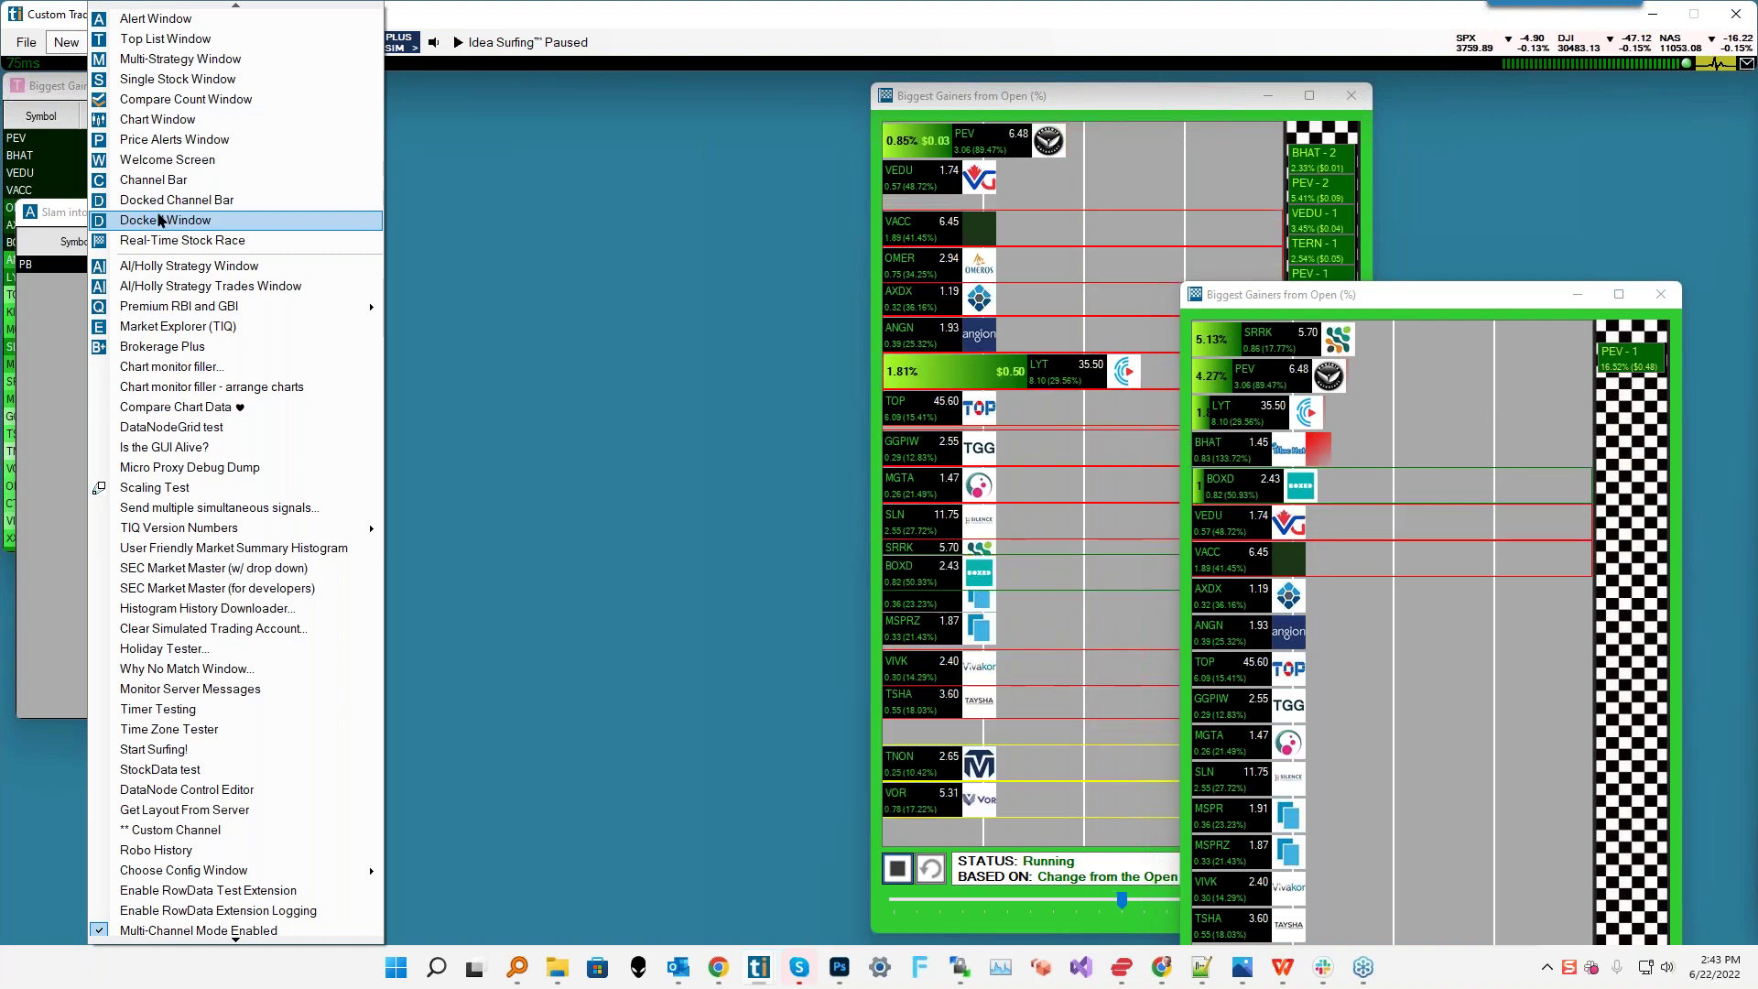
click(155, 200)
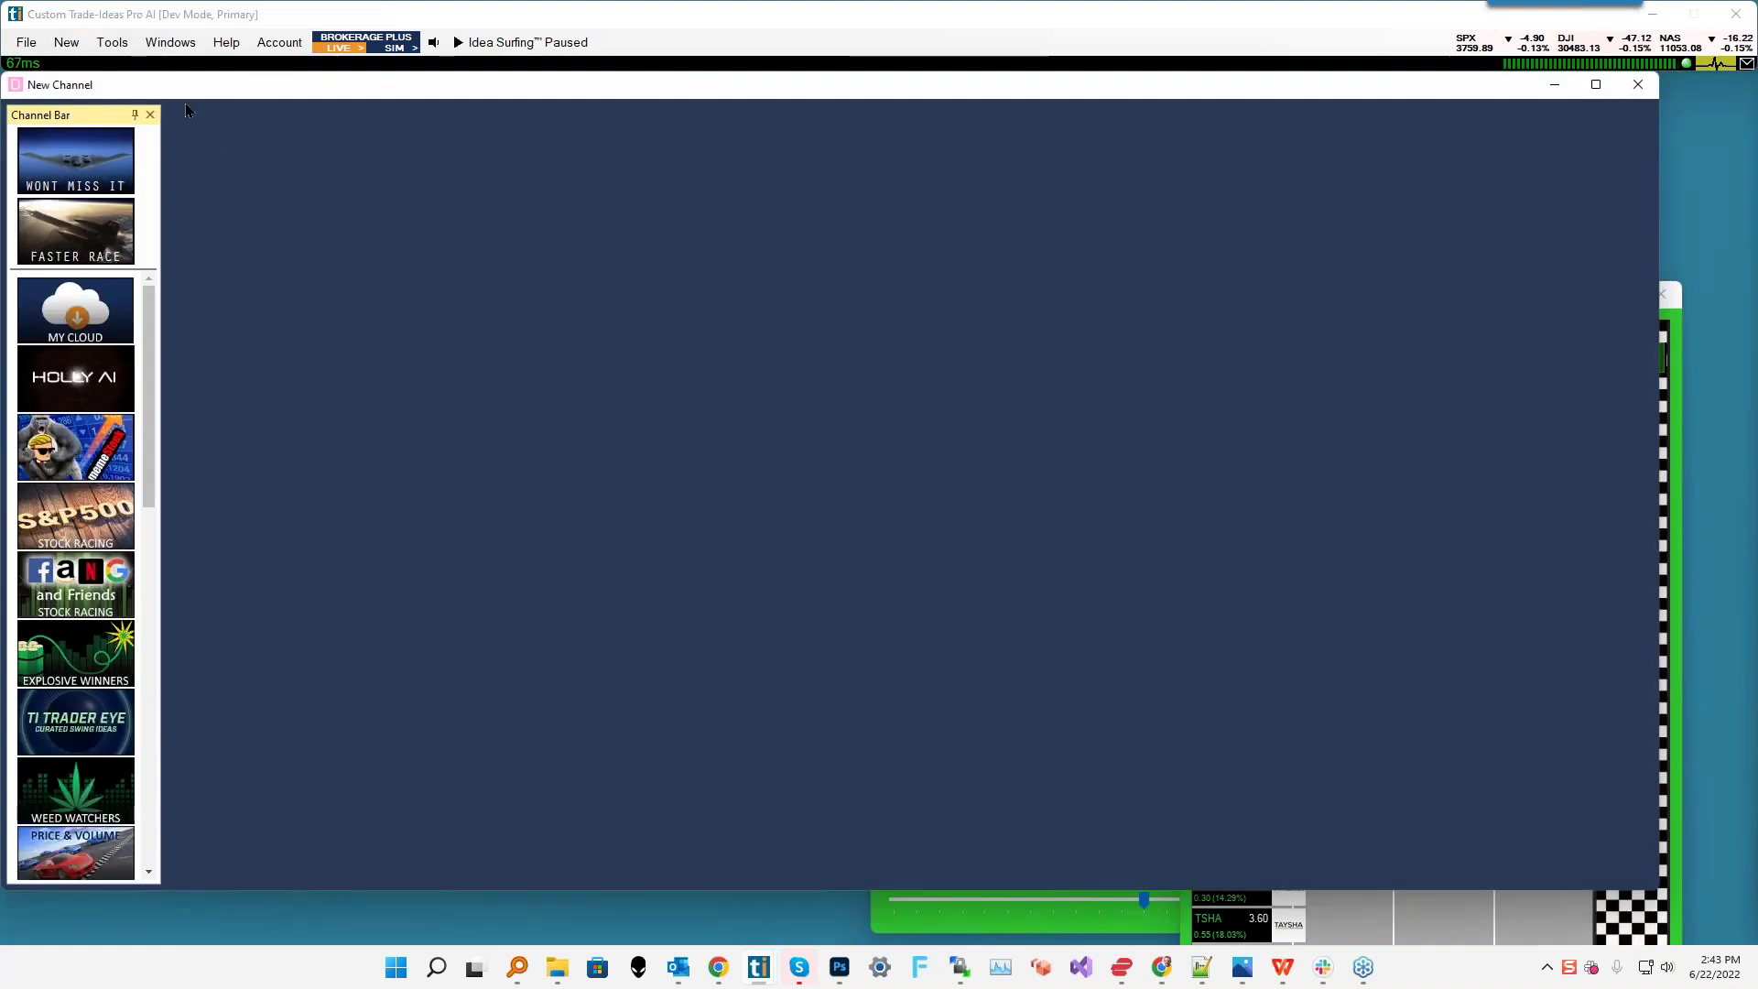
click(75, 384)
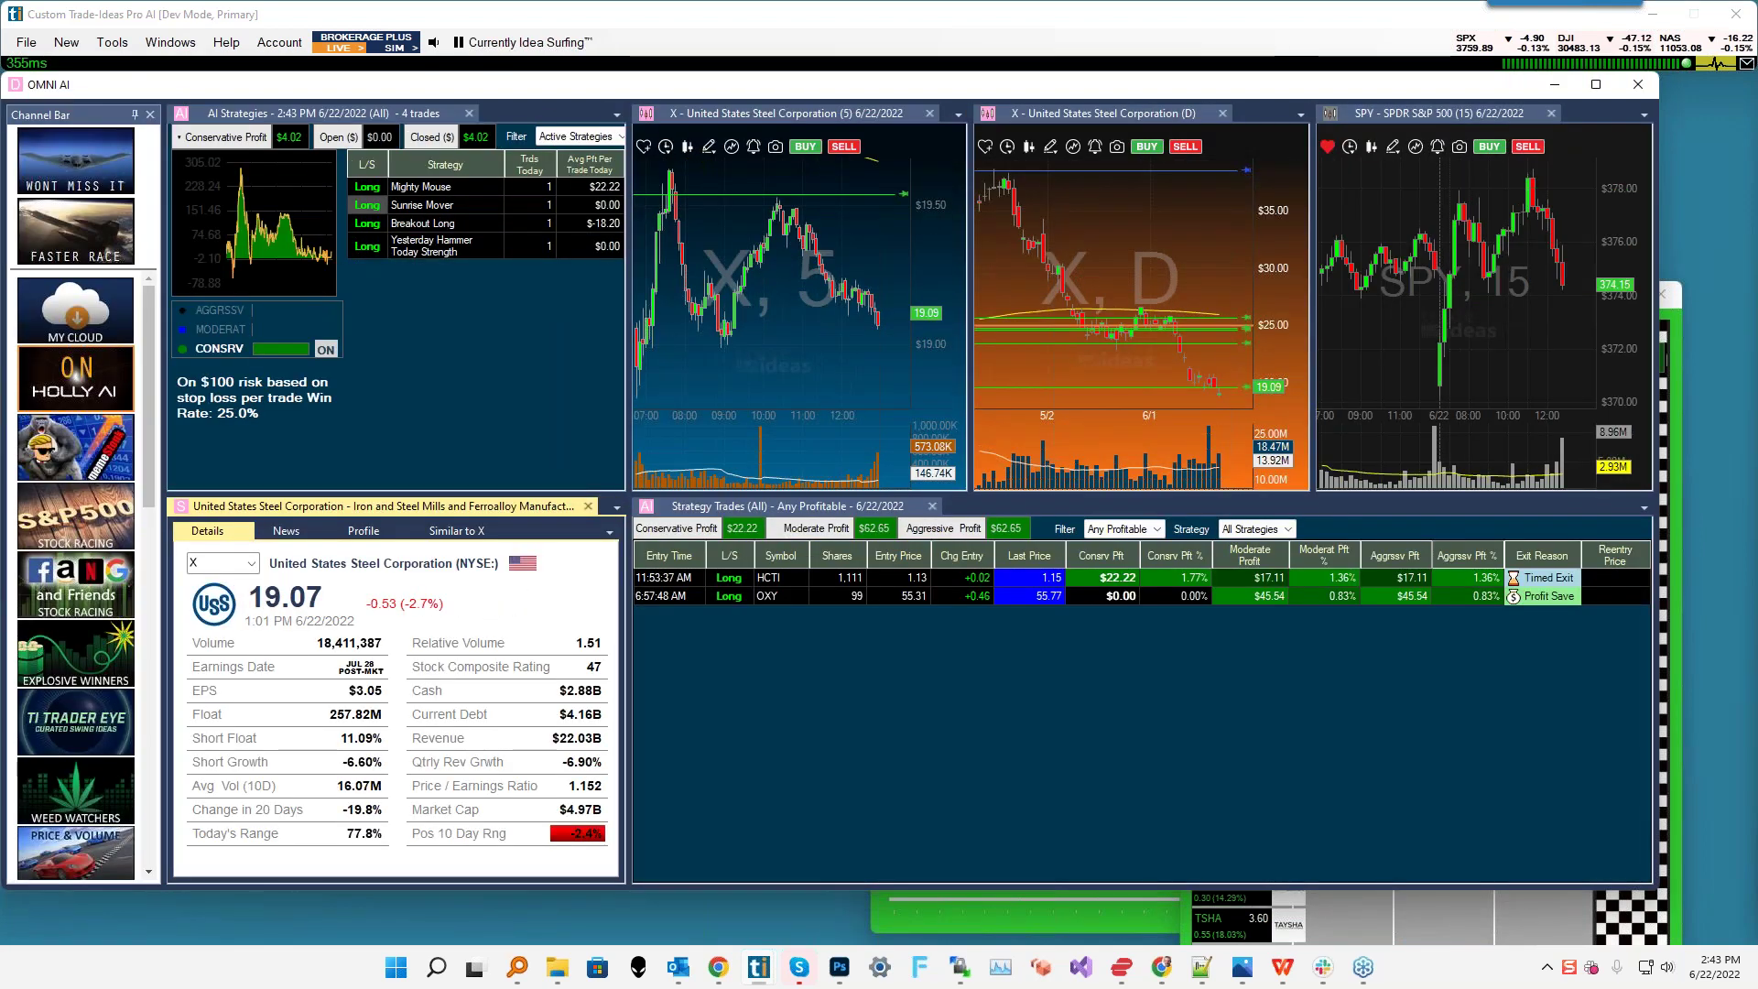
- Remove the Any Profitable Trades filter from the strategy trades and examine the HCTI trade on a zoomed-in 5-minute chart
click(1156, 529)
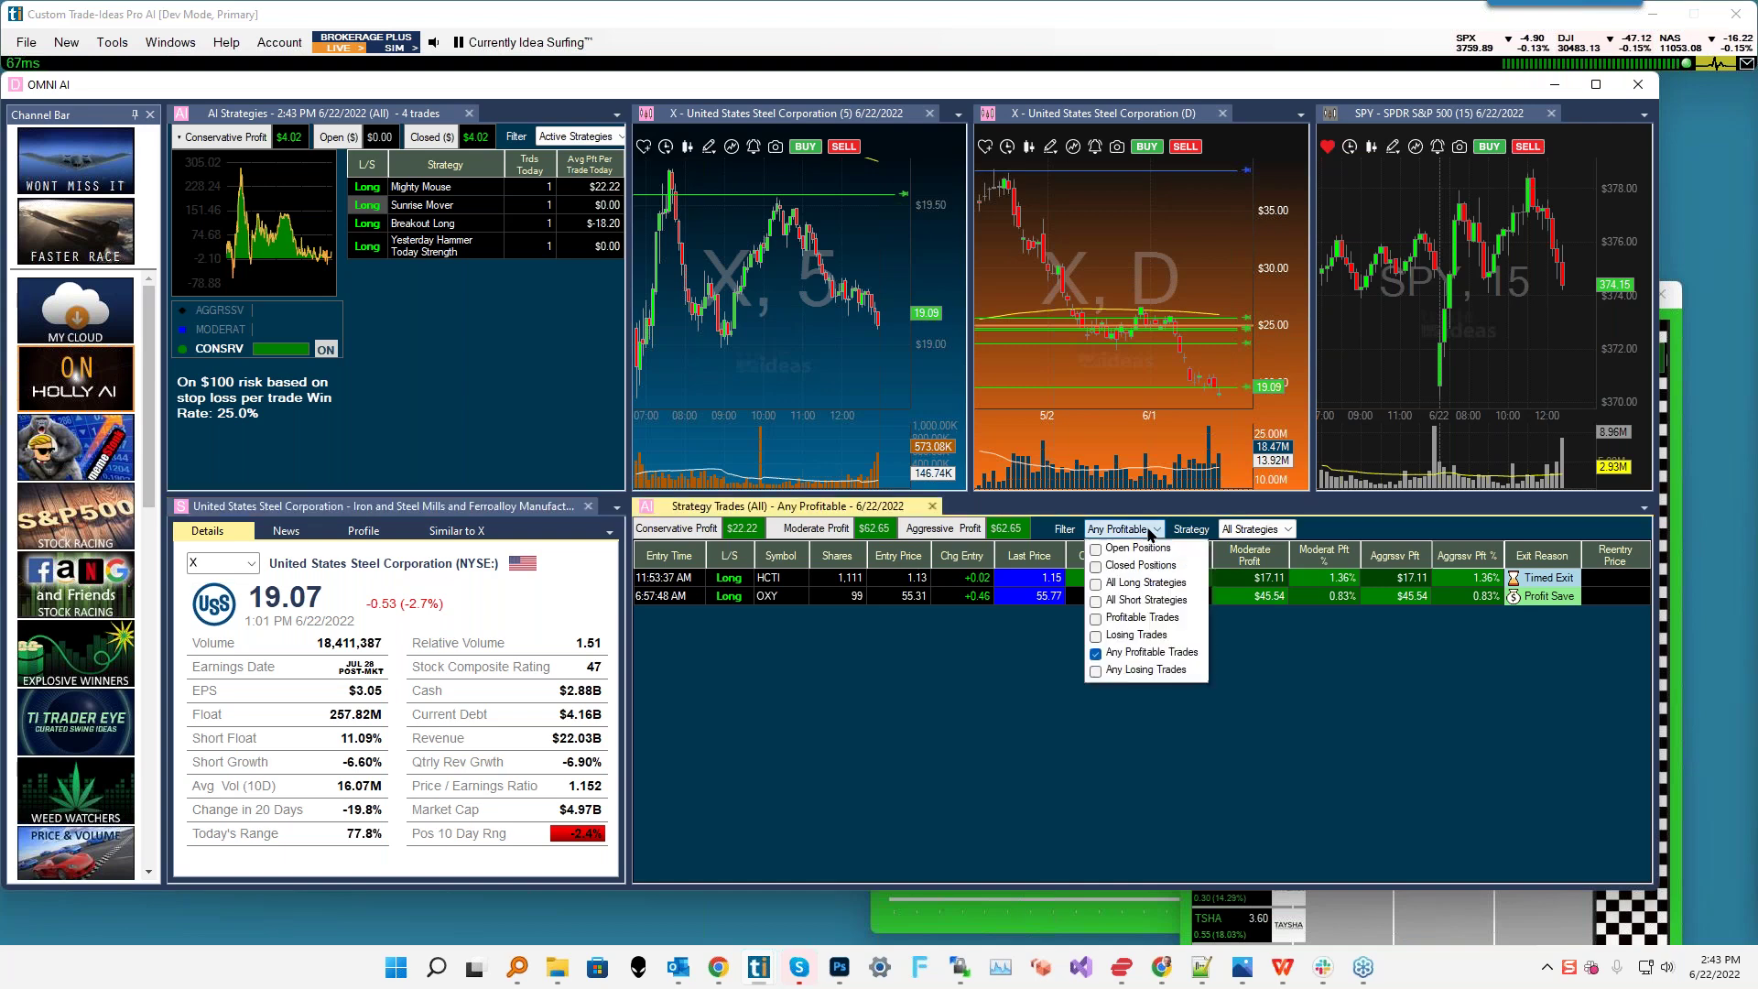
click(1126, 654)
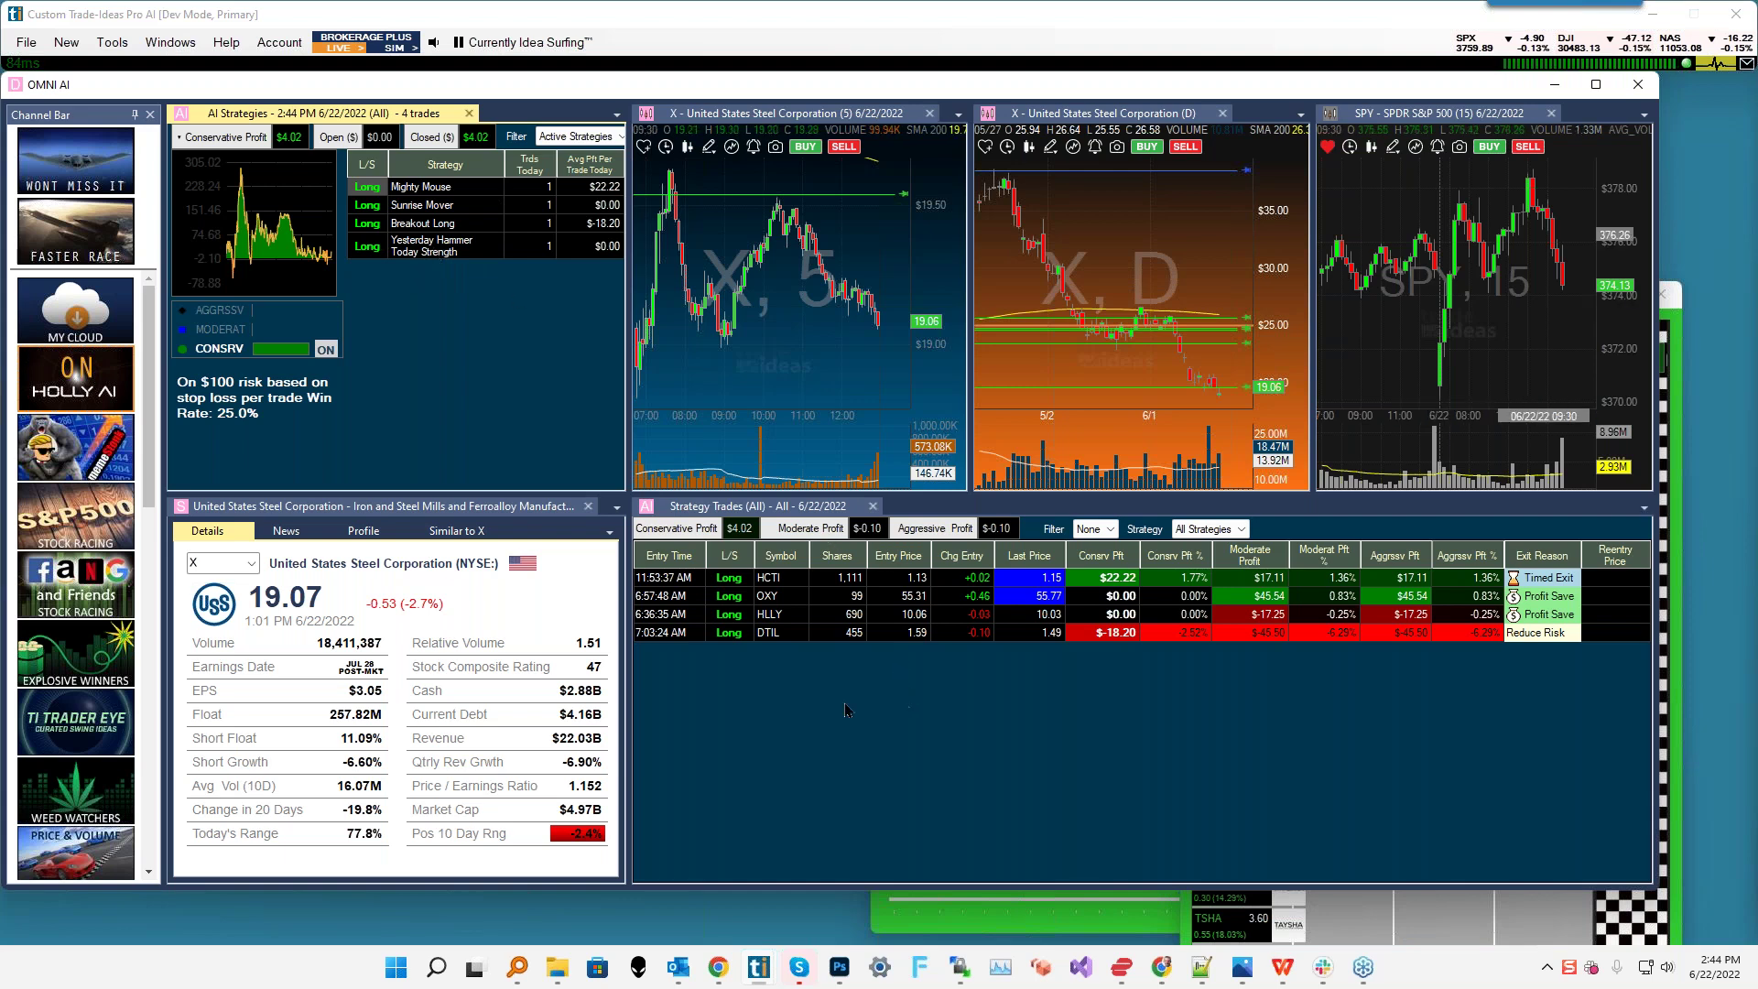
click(772, 579)
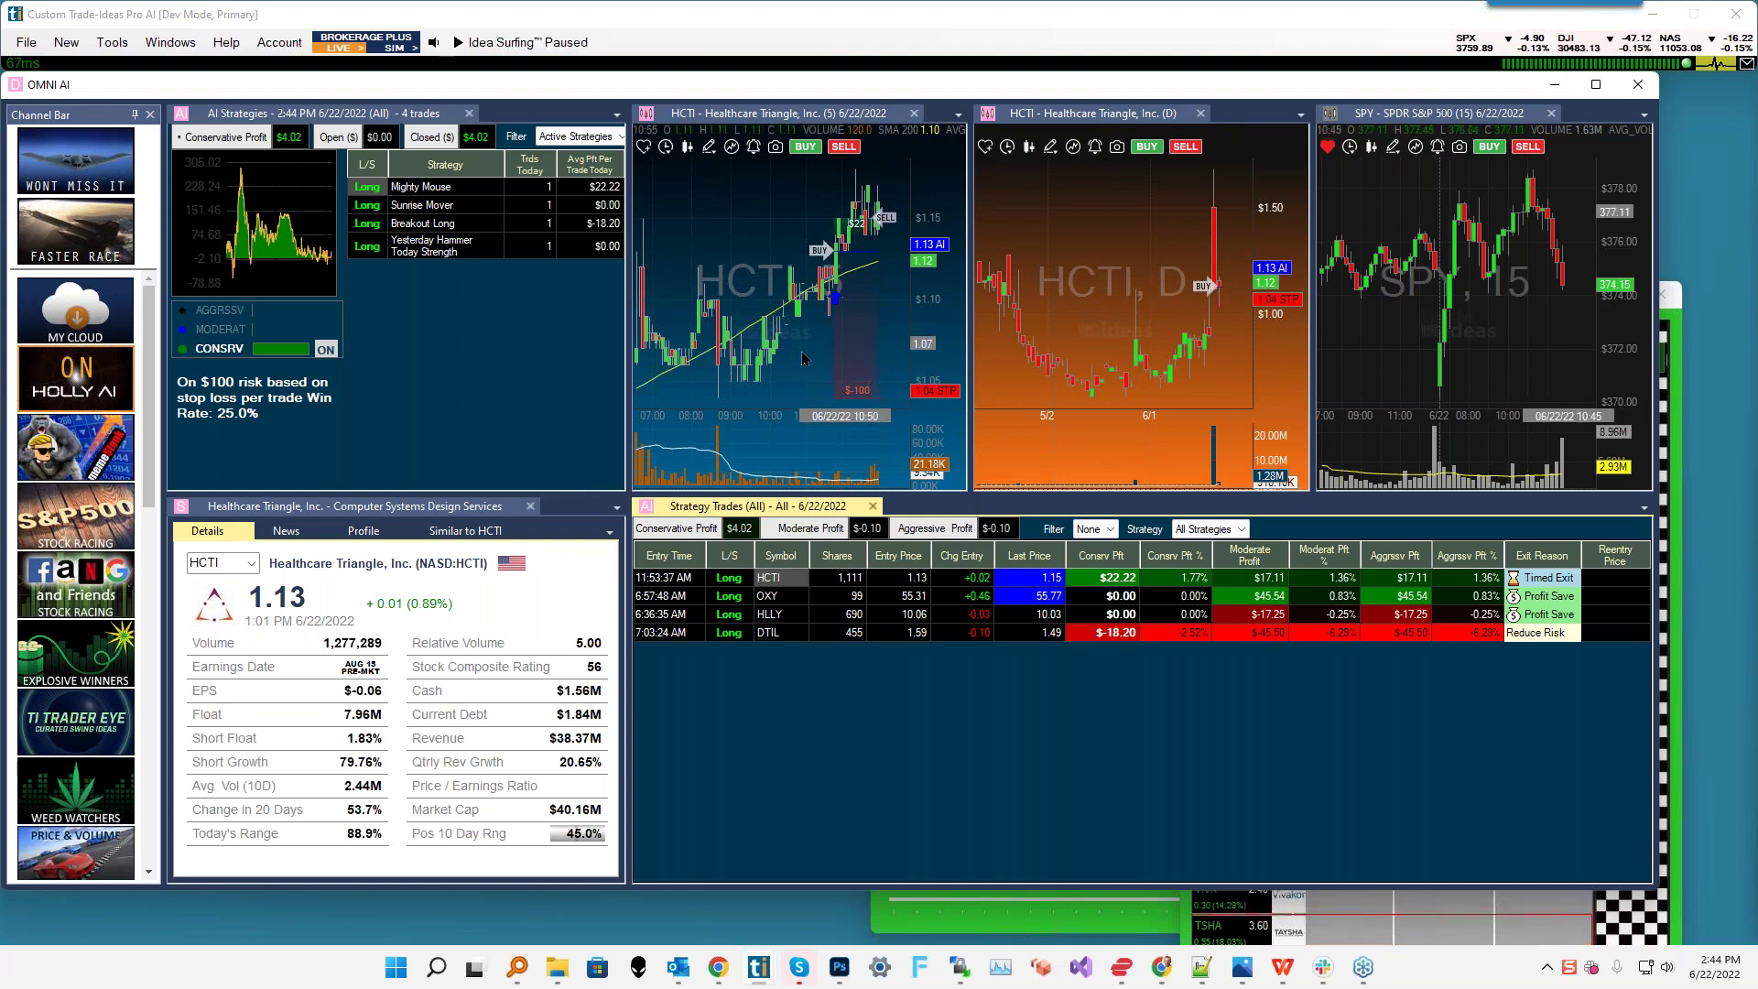
scroll(730, 341, up, 3)
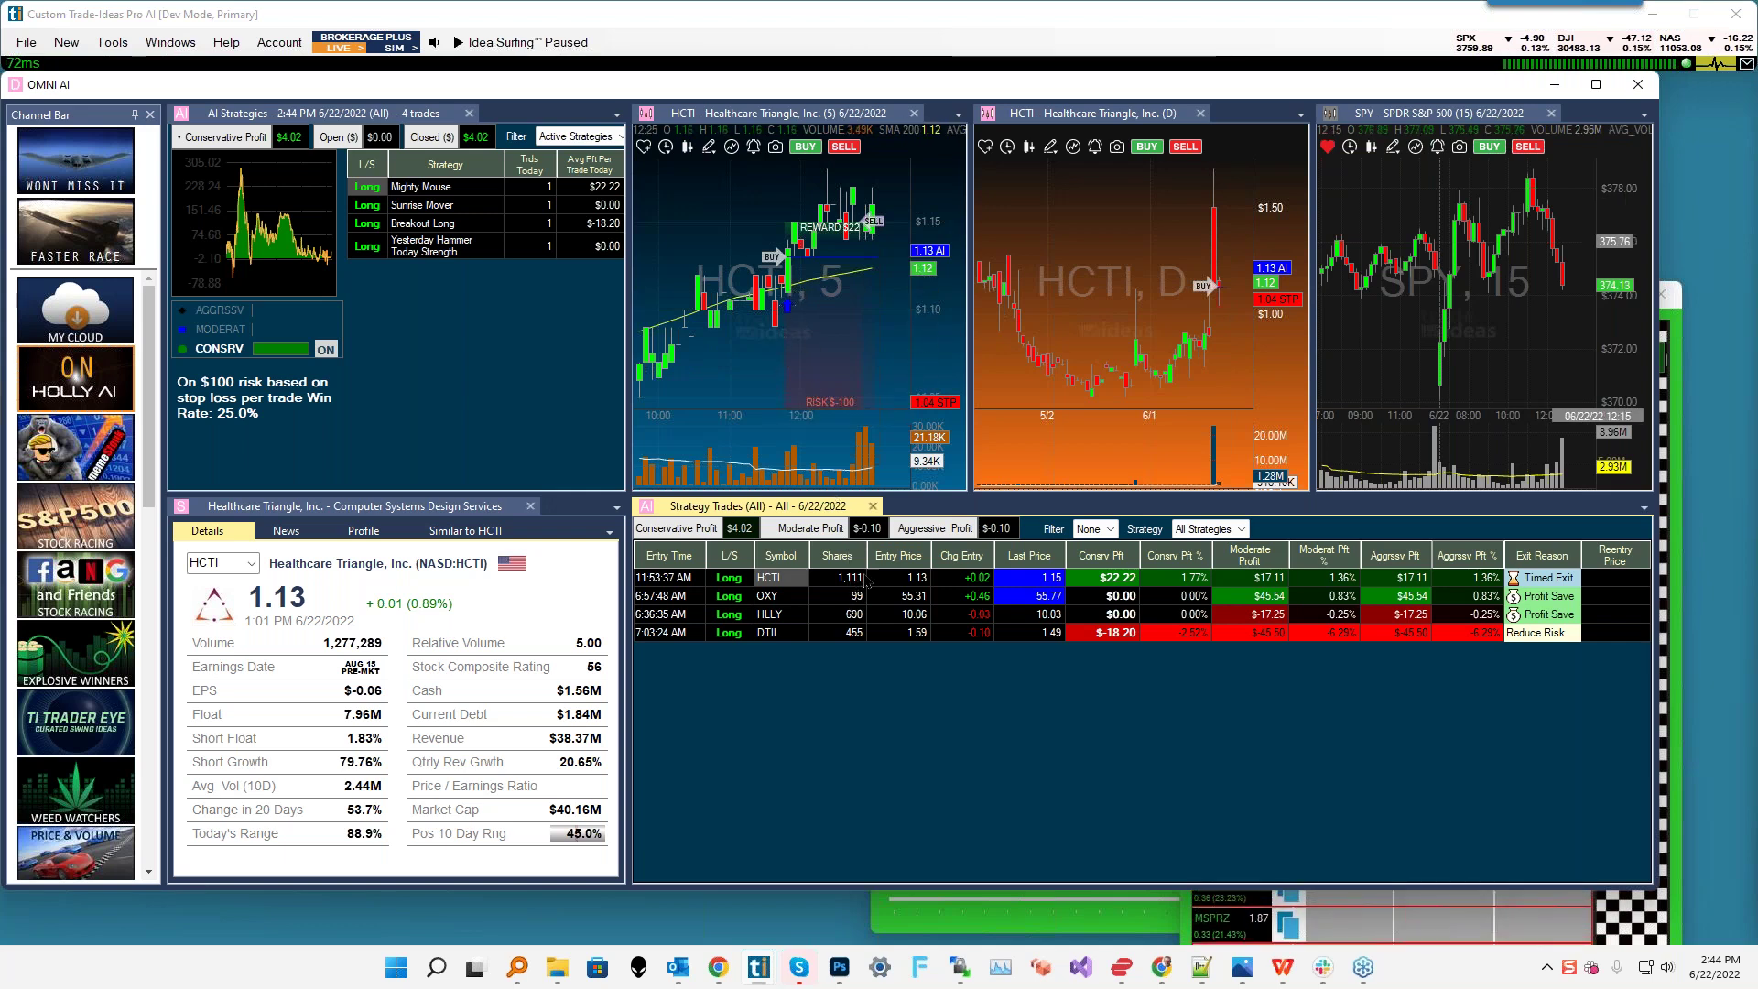
- Set the AI trade size to 2000 dollars per trade and save the options
click(118, 46)
click(139, 64)
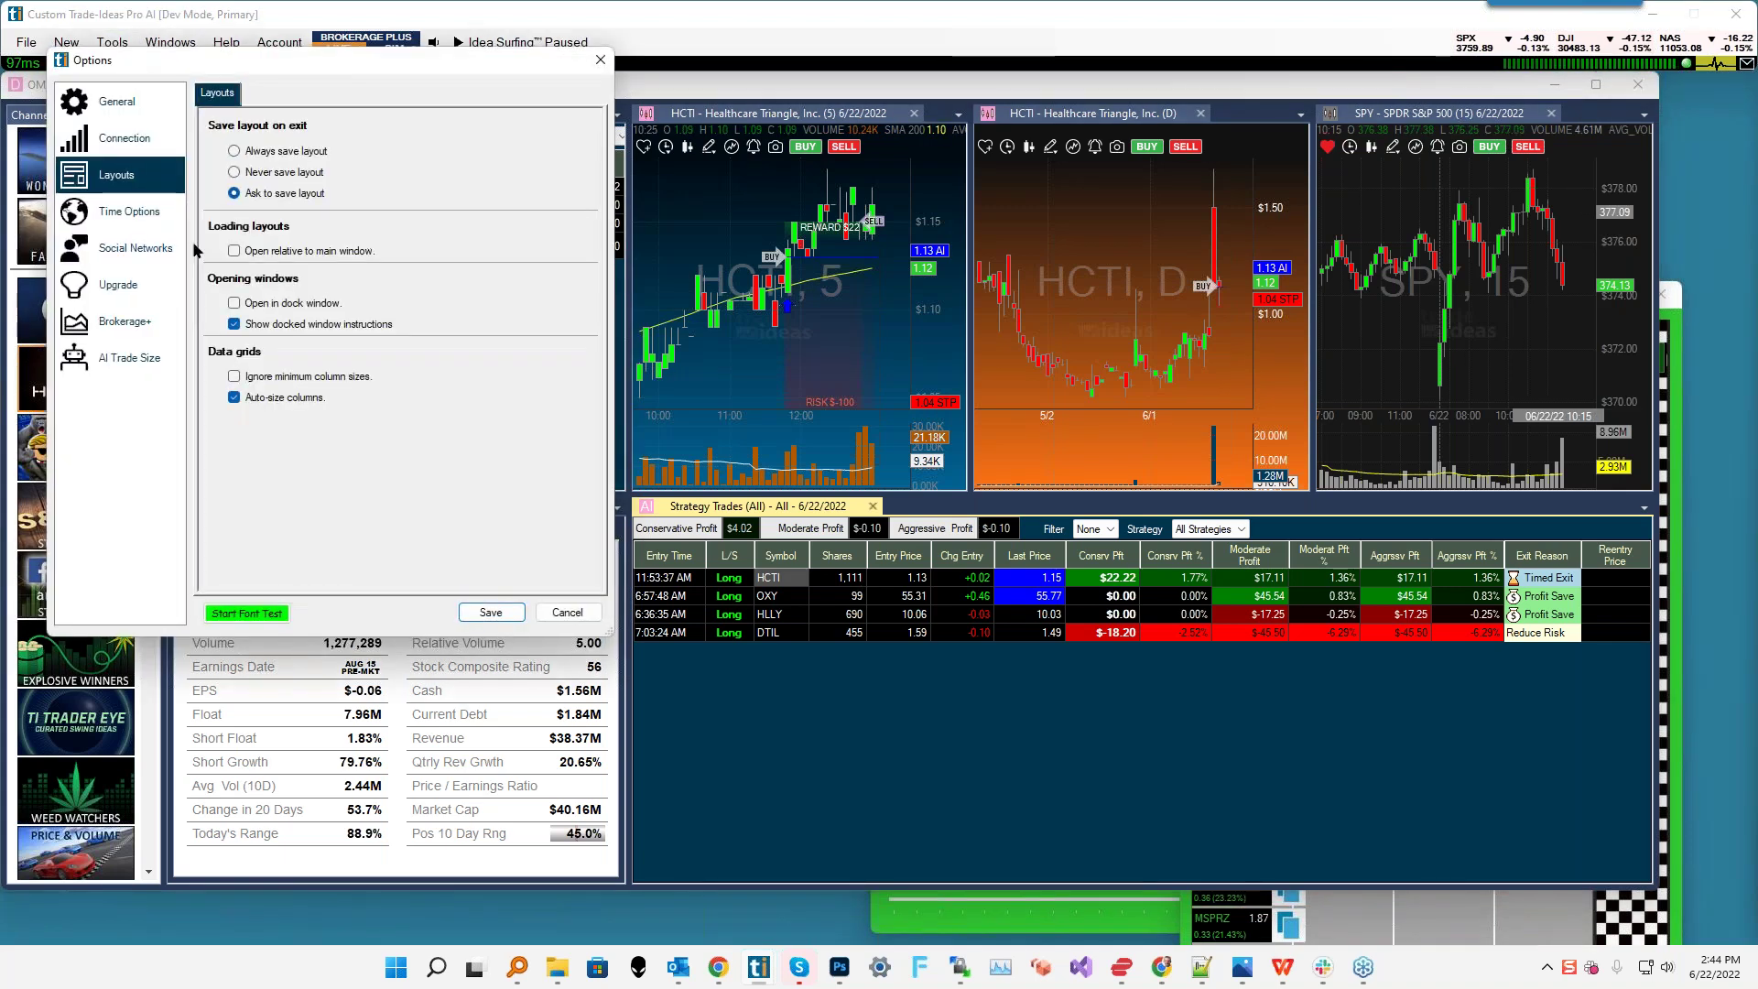
click(131, 360)
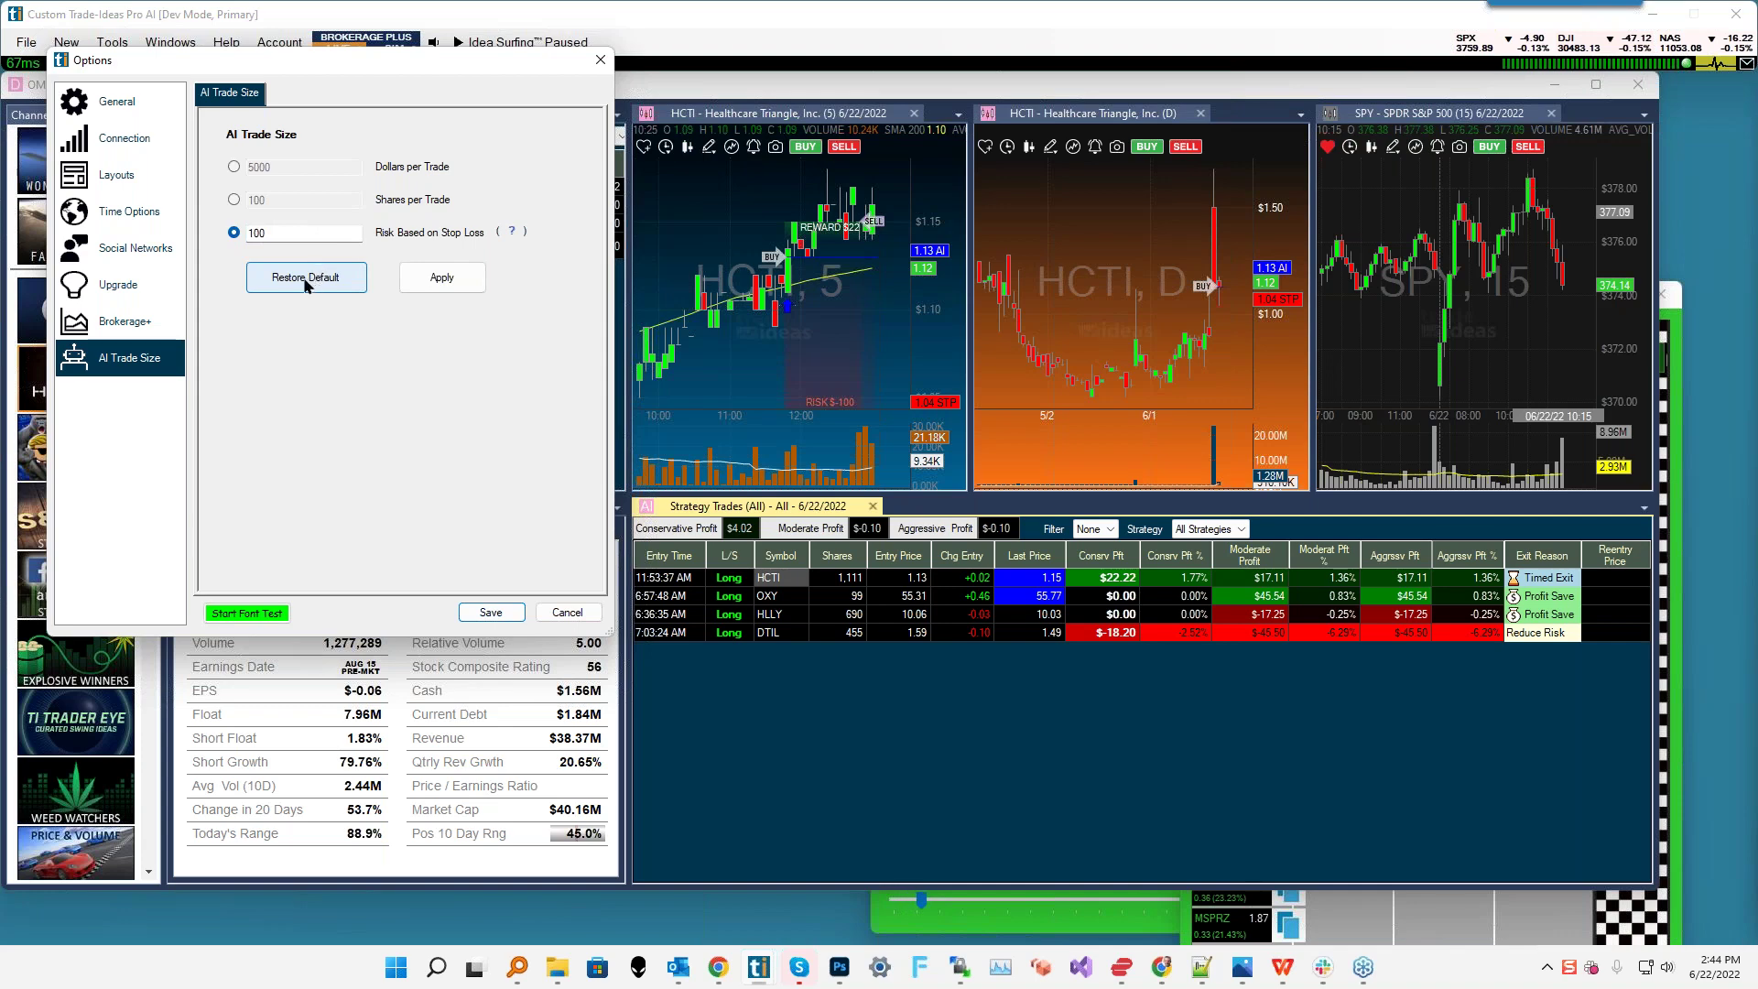
click(234, 165)
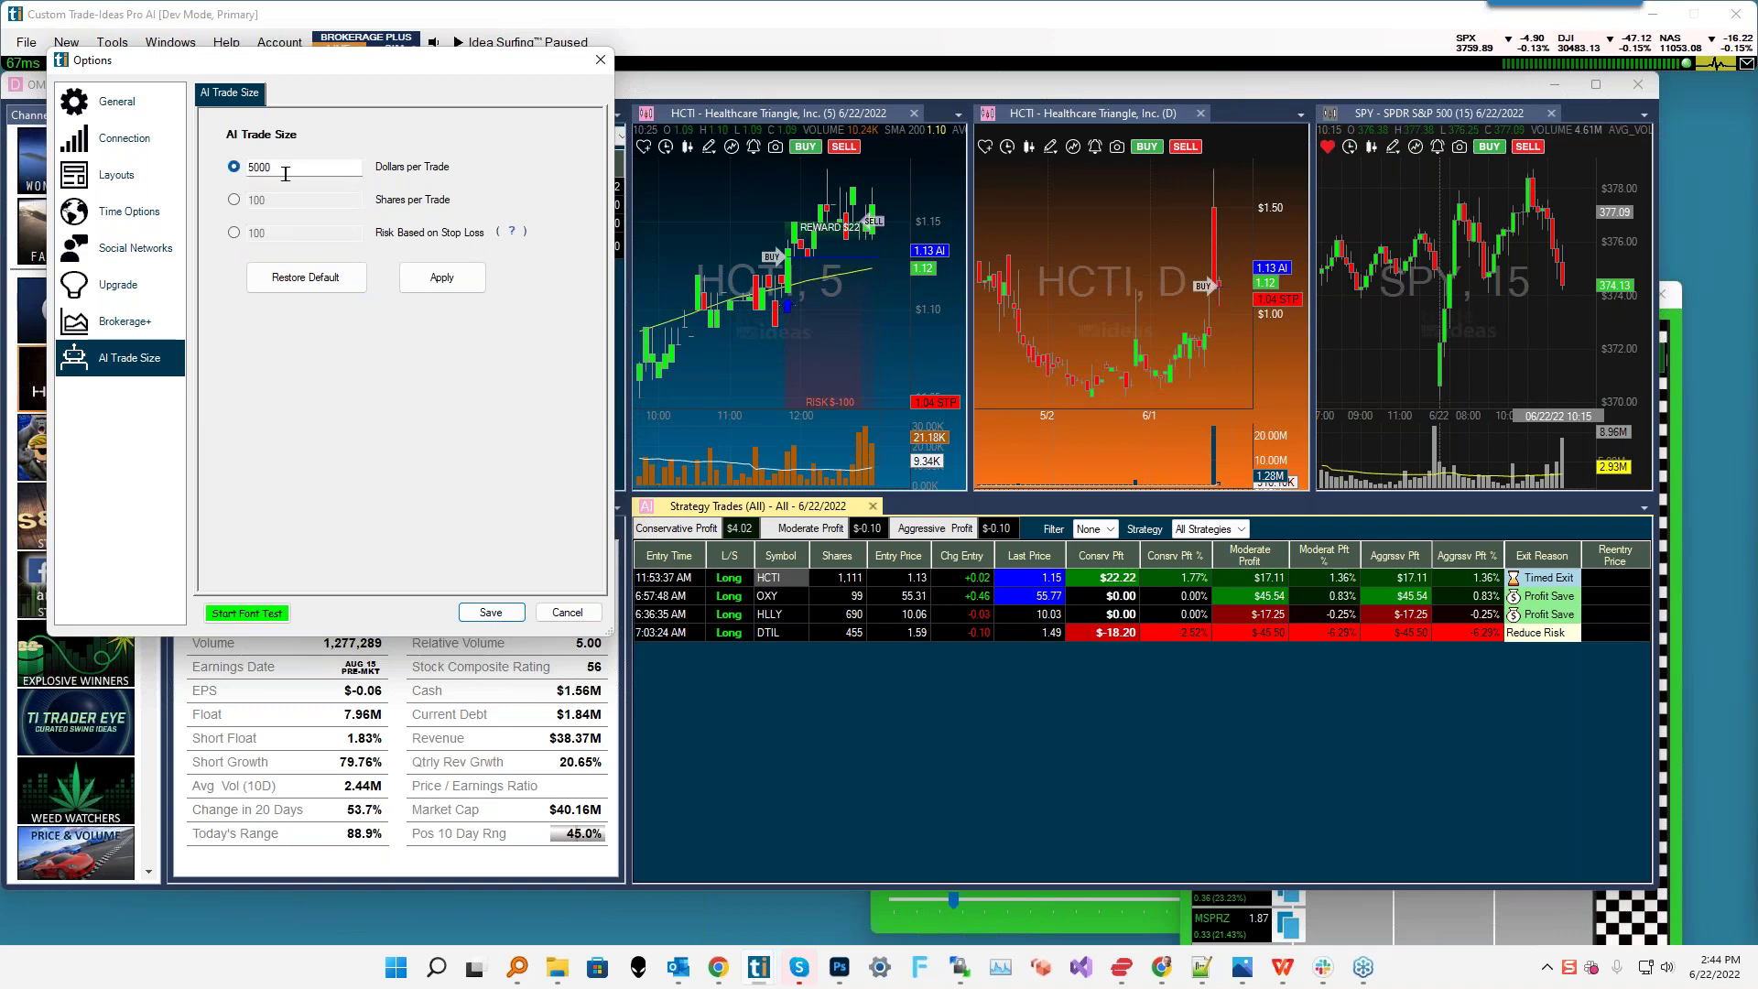
text(2000)
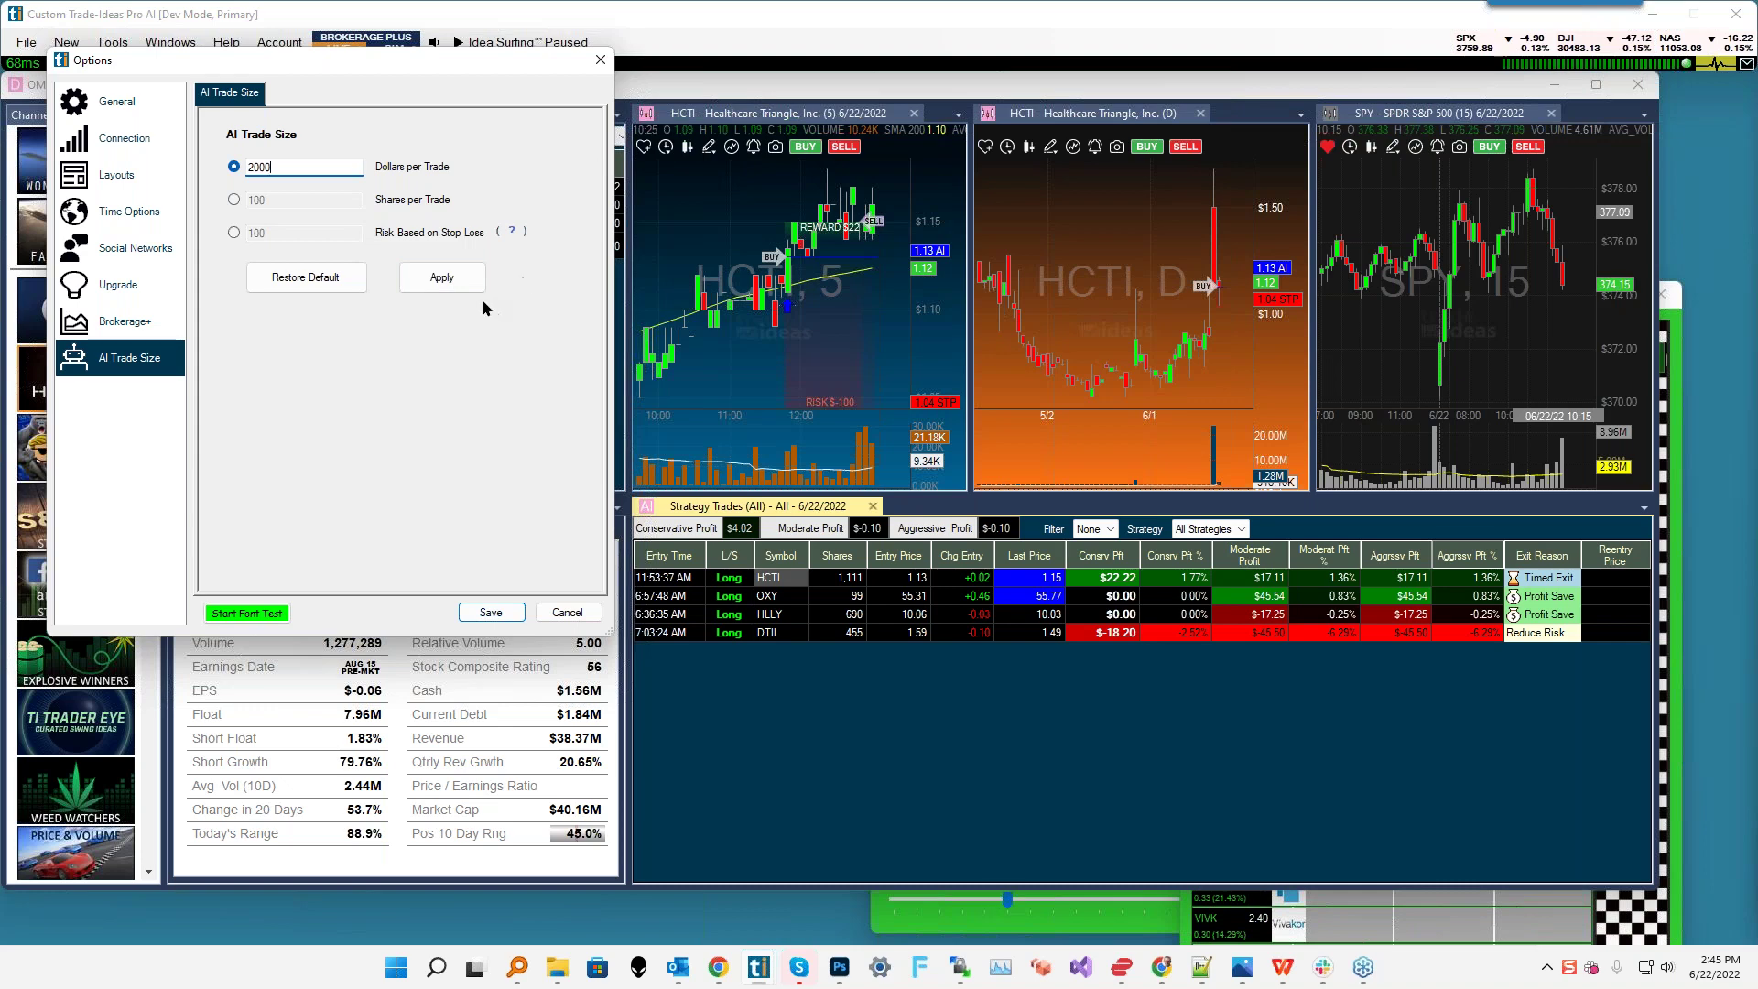
click(503, 614)
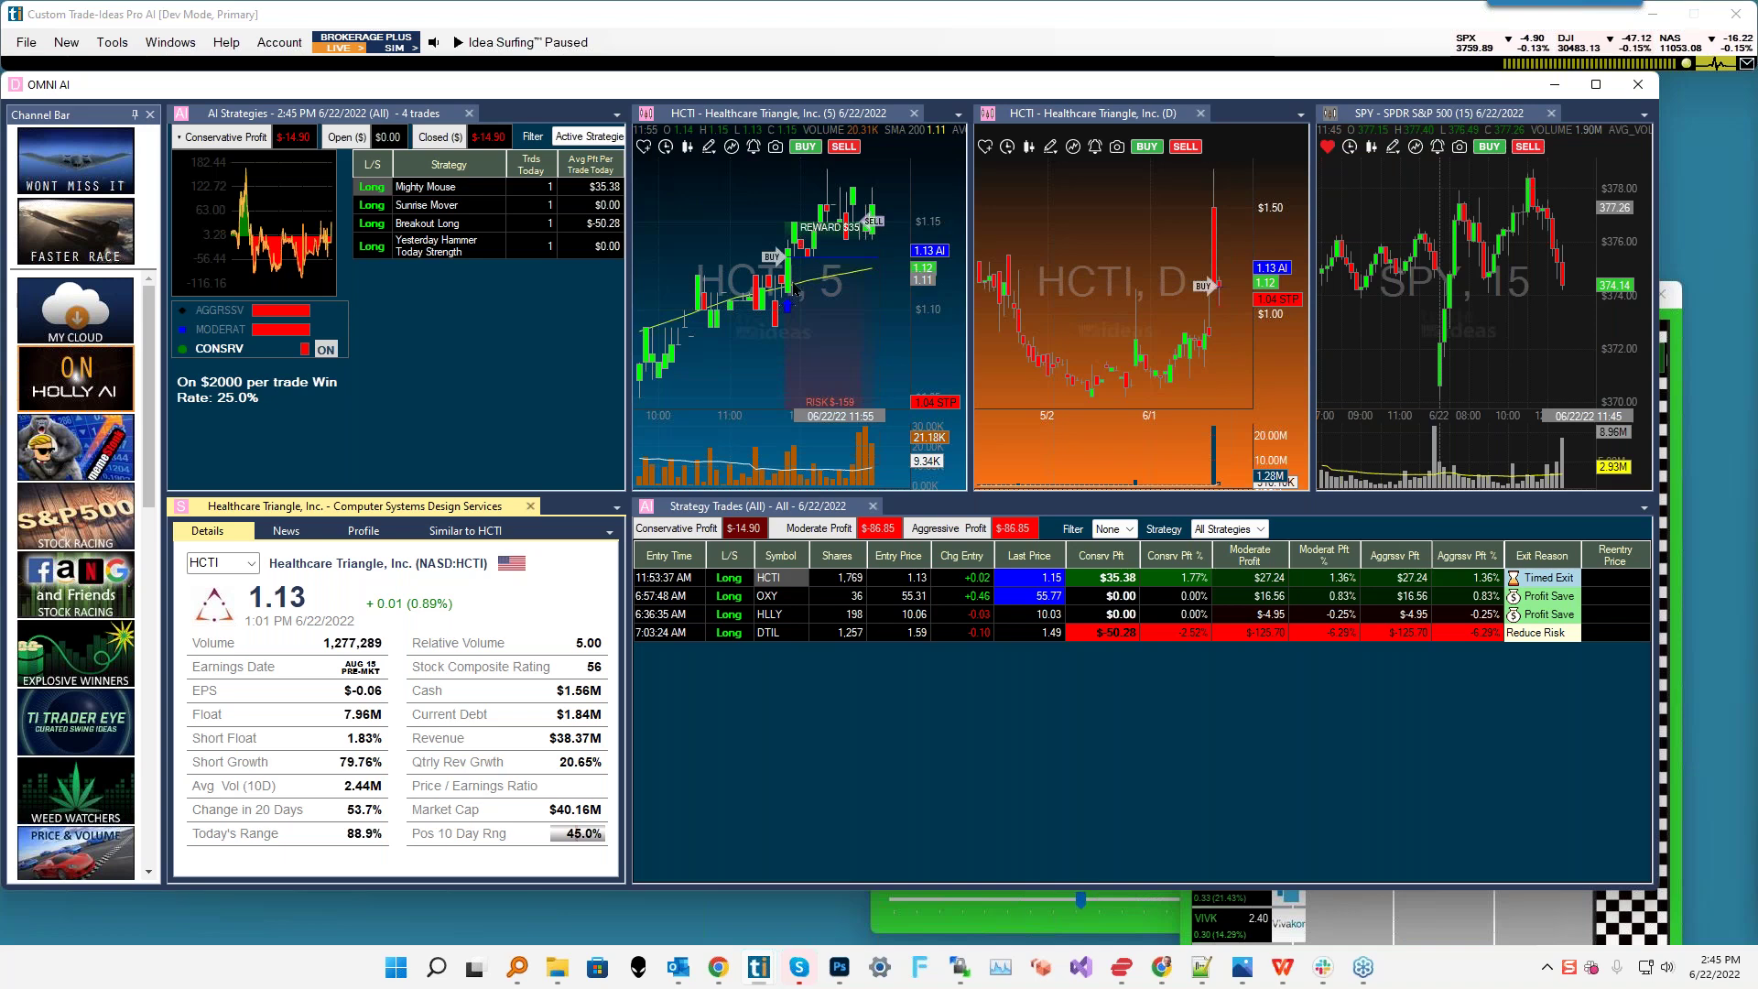
mouse_move(781, 262)
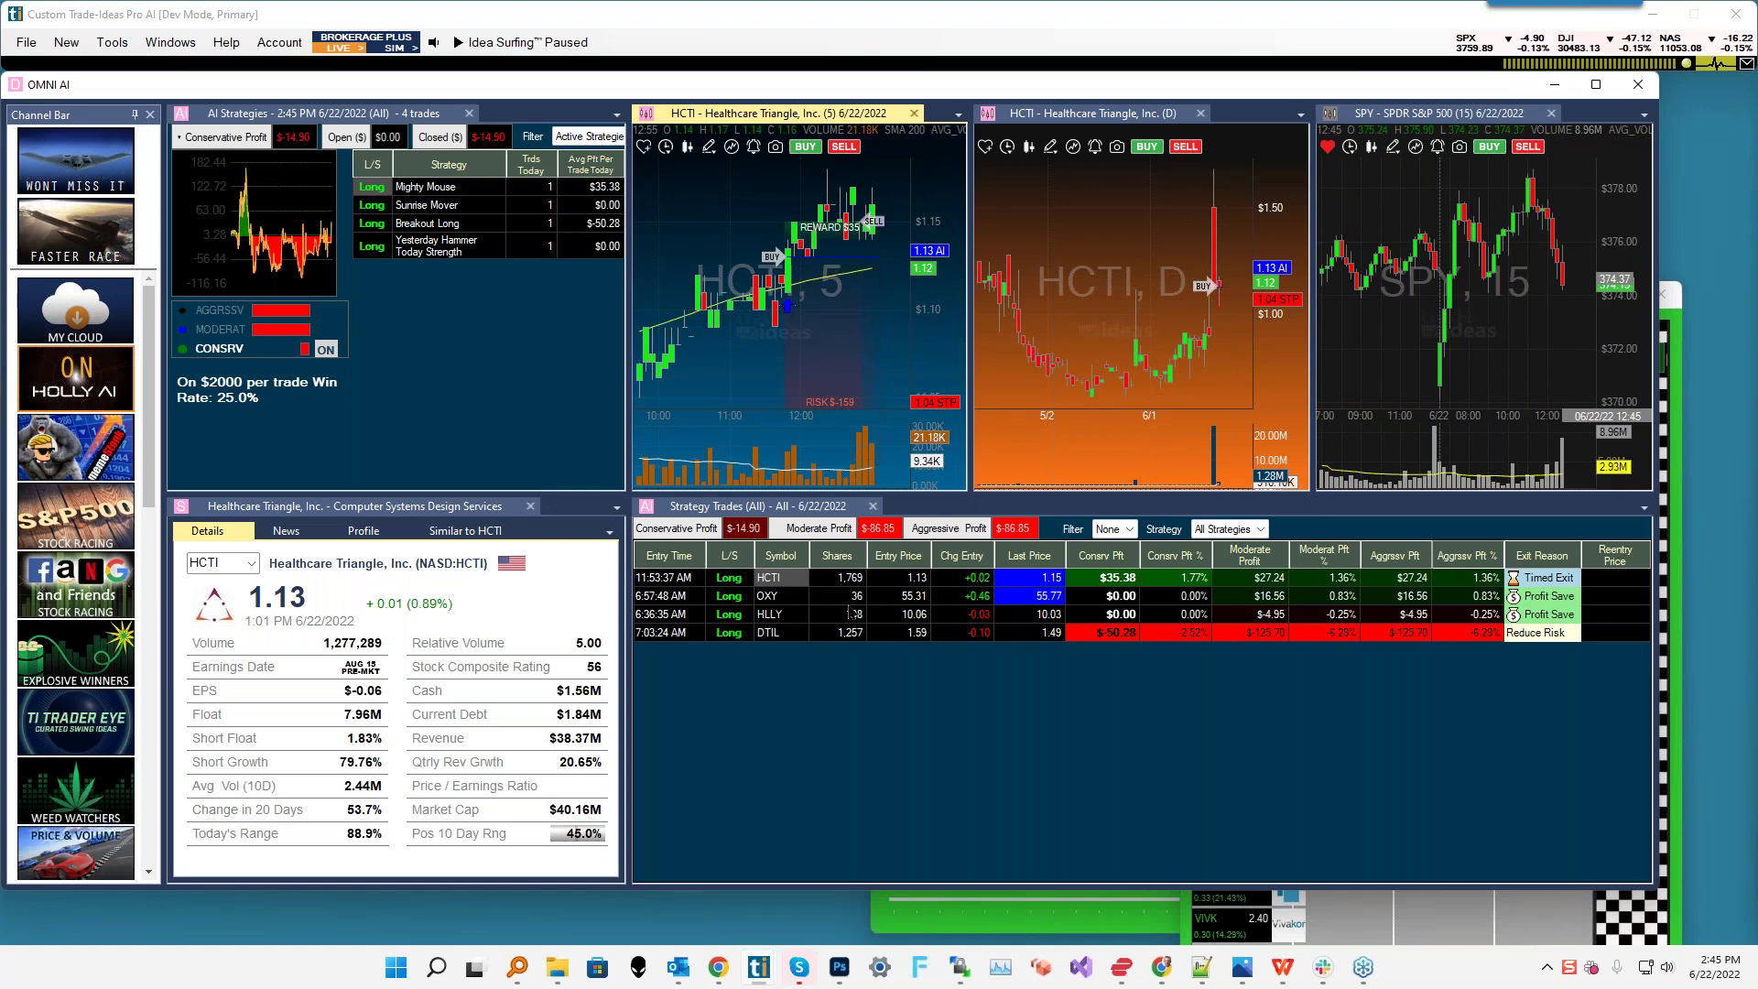
- View the charts and company details for the OXY and HLLY strategy trades
click(826, 596)
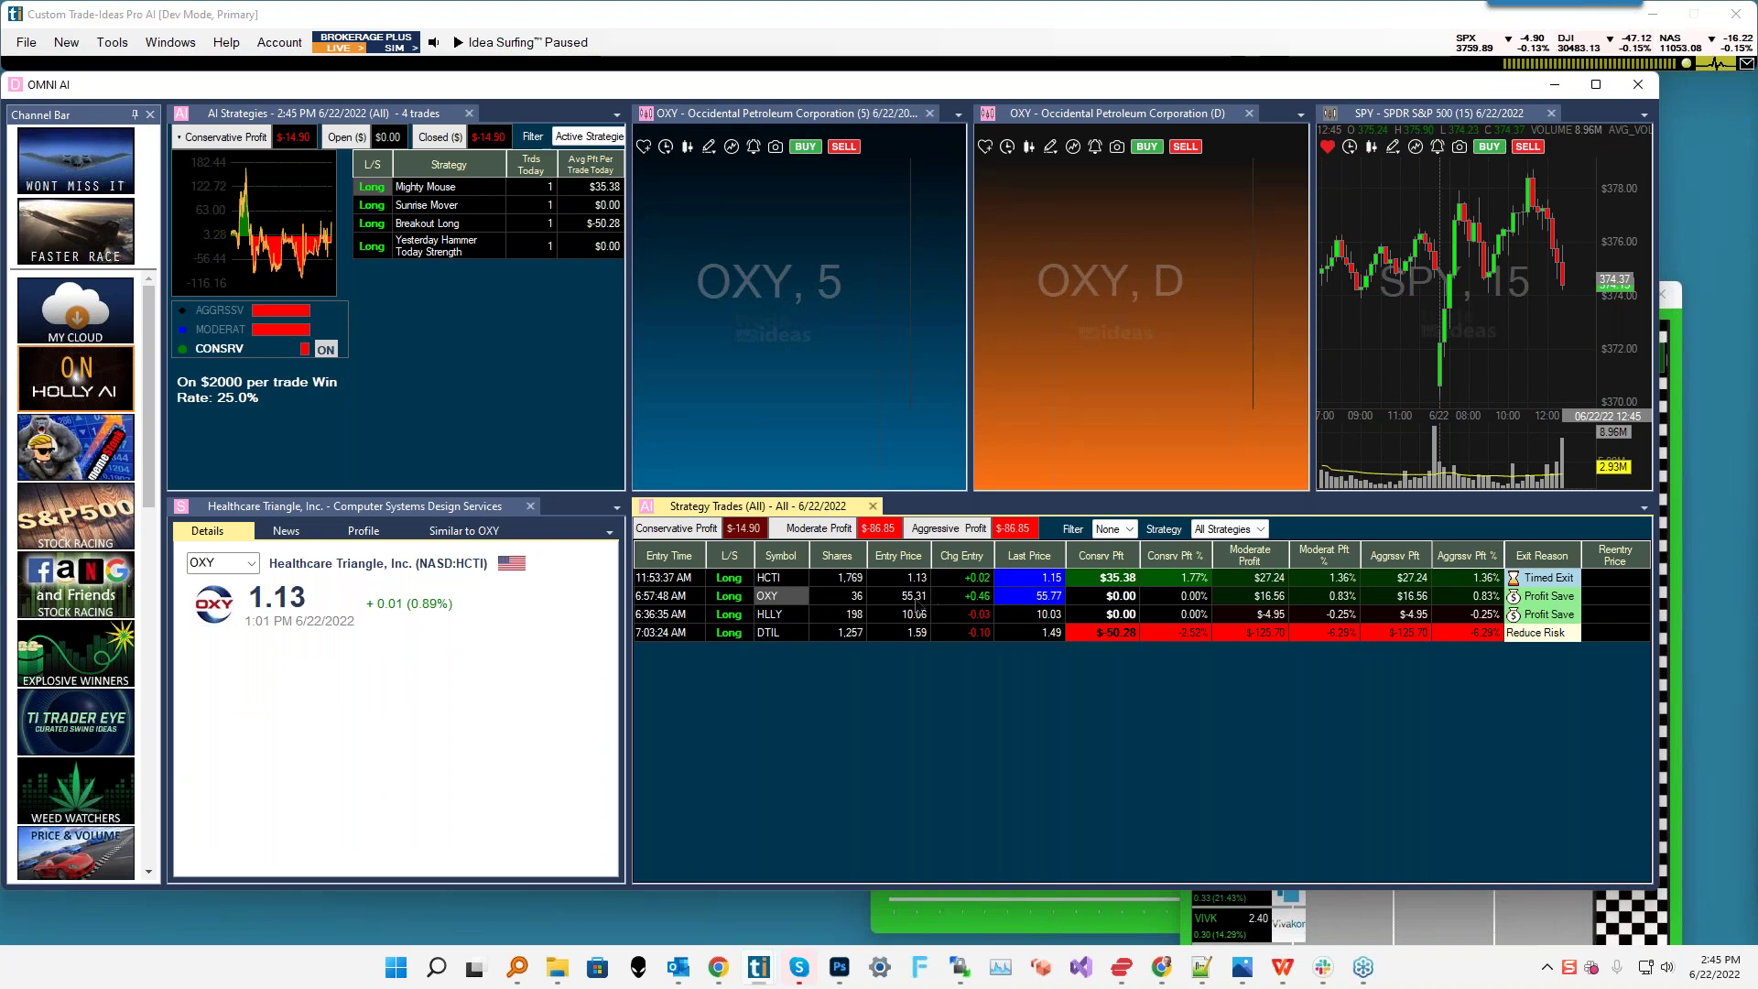
click(770, 612)
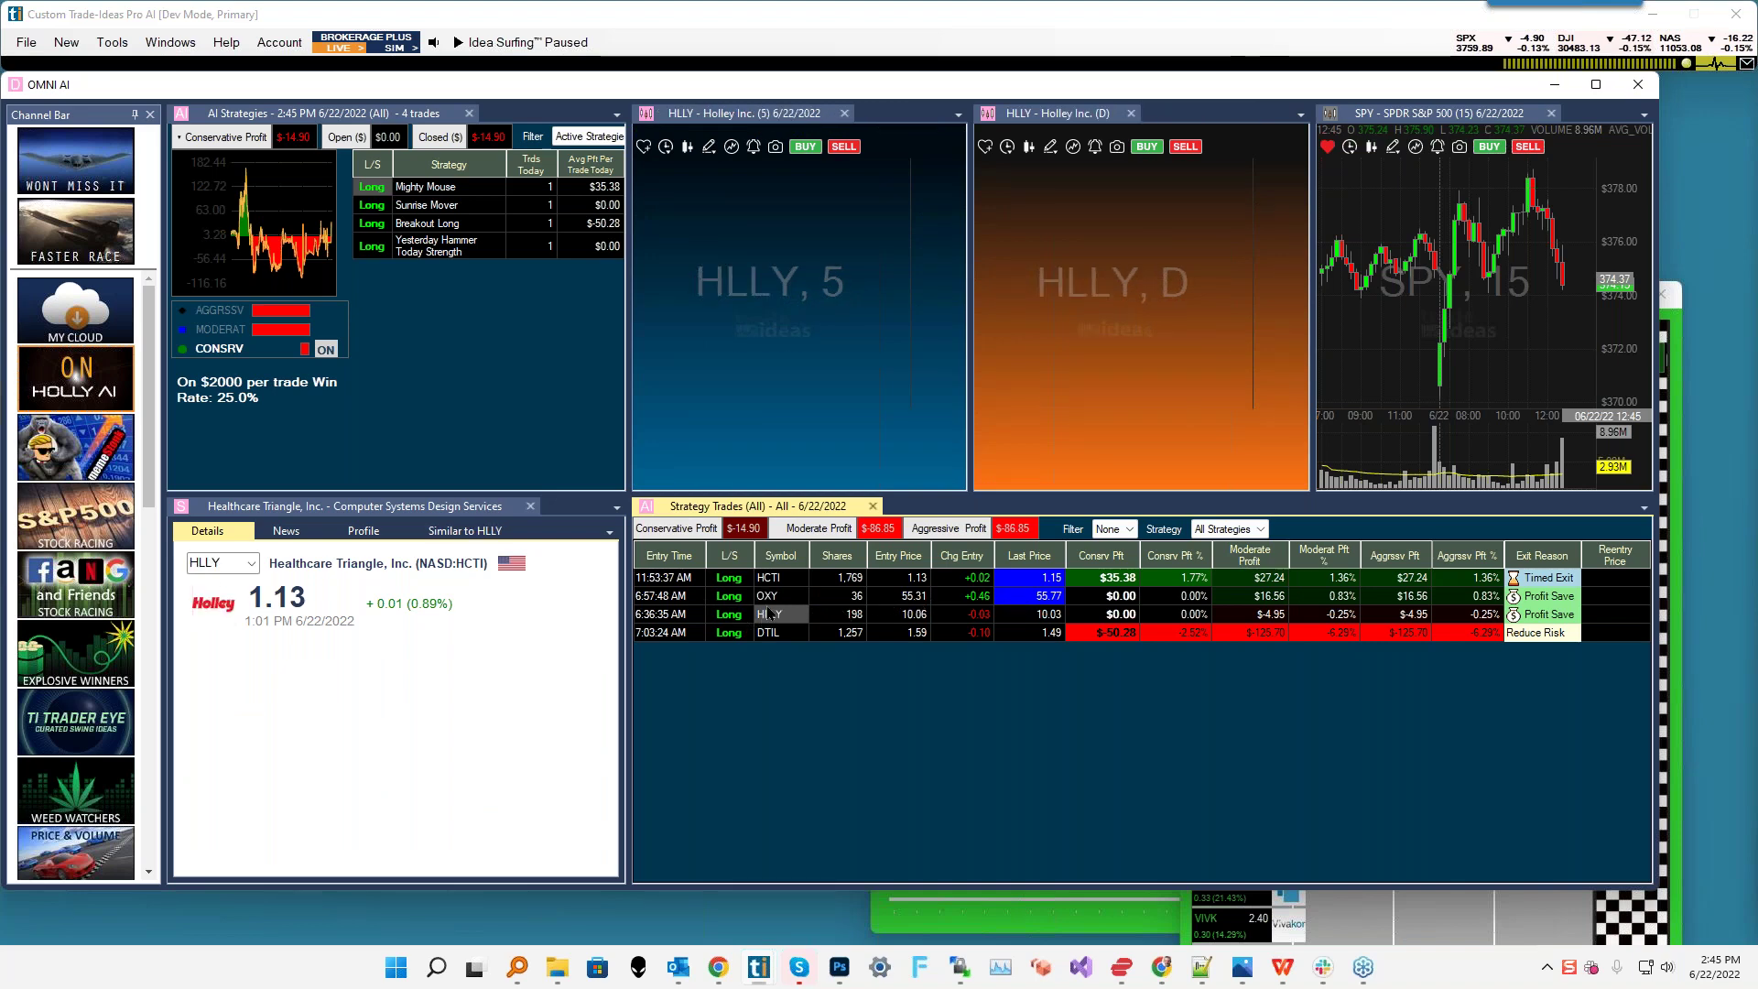
click(767, 595)
click(769, 613)
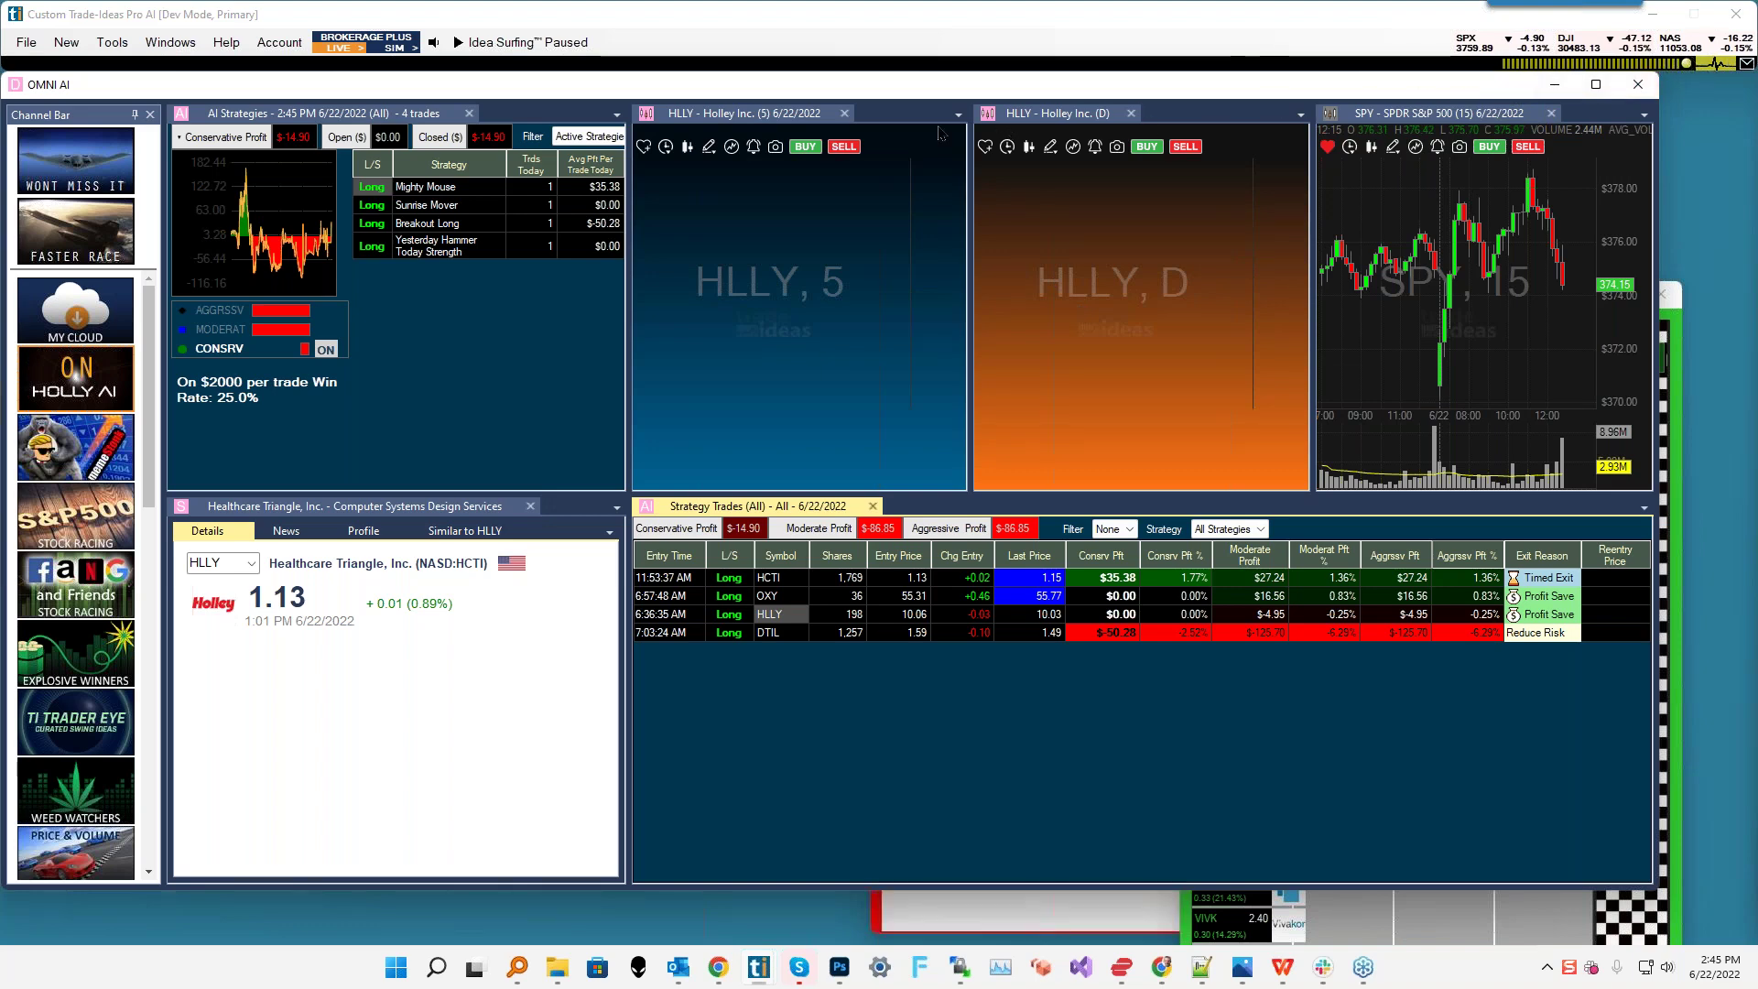
- Exit Trade-Ideas without saving the layout, ending its process in Task Manager
click(1735, 15)
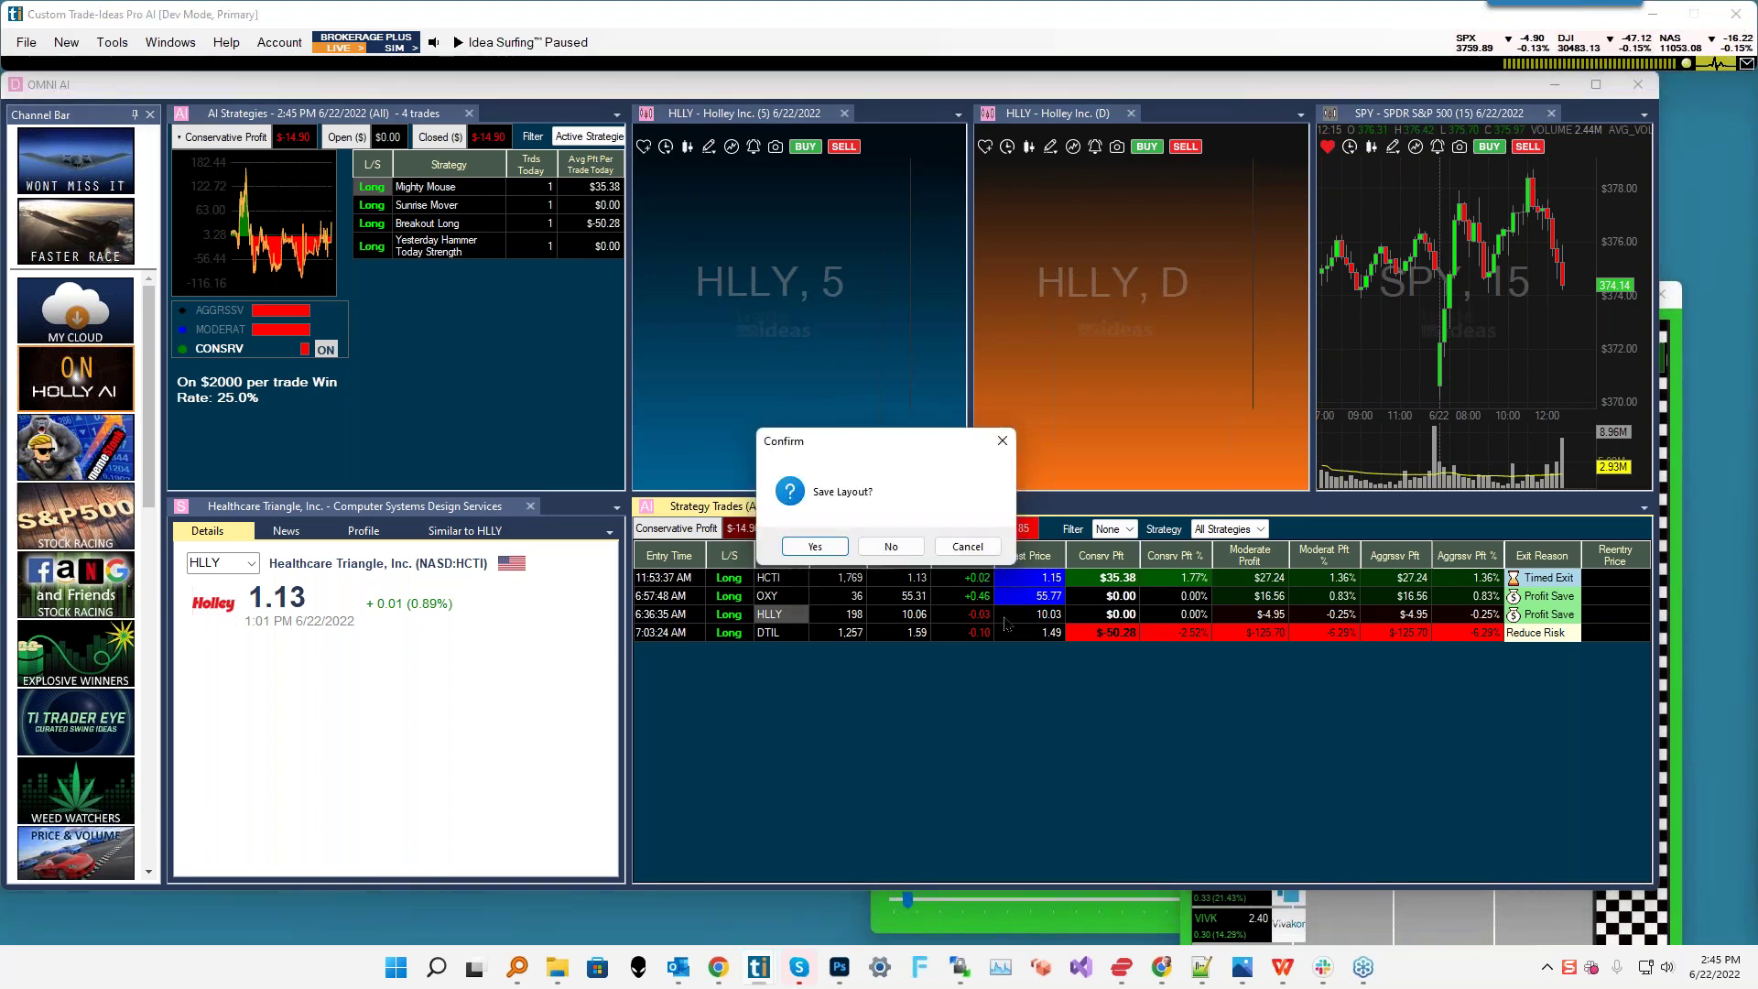
click(893, 547)
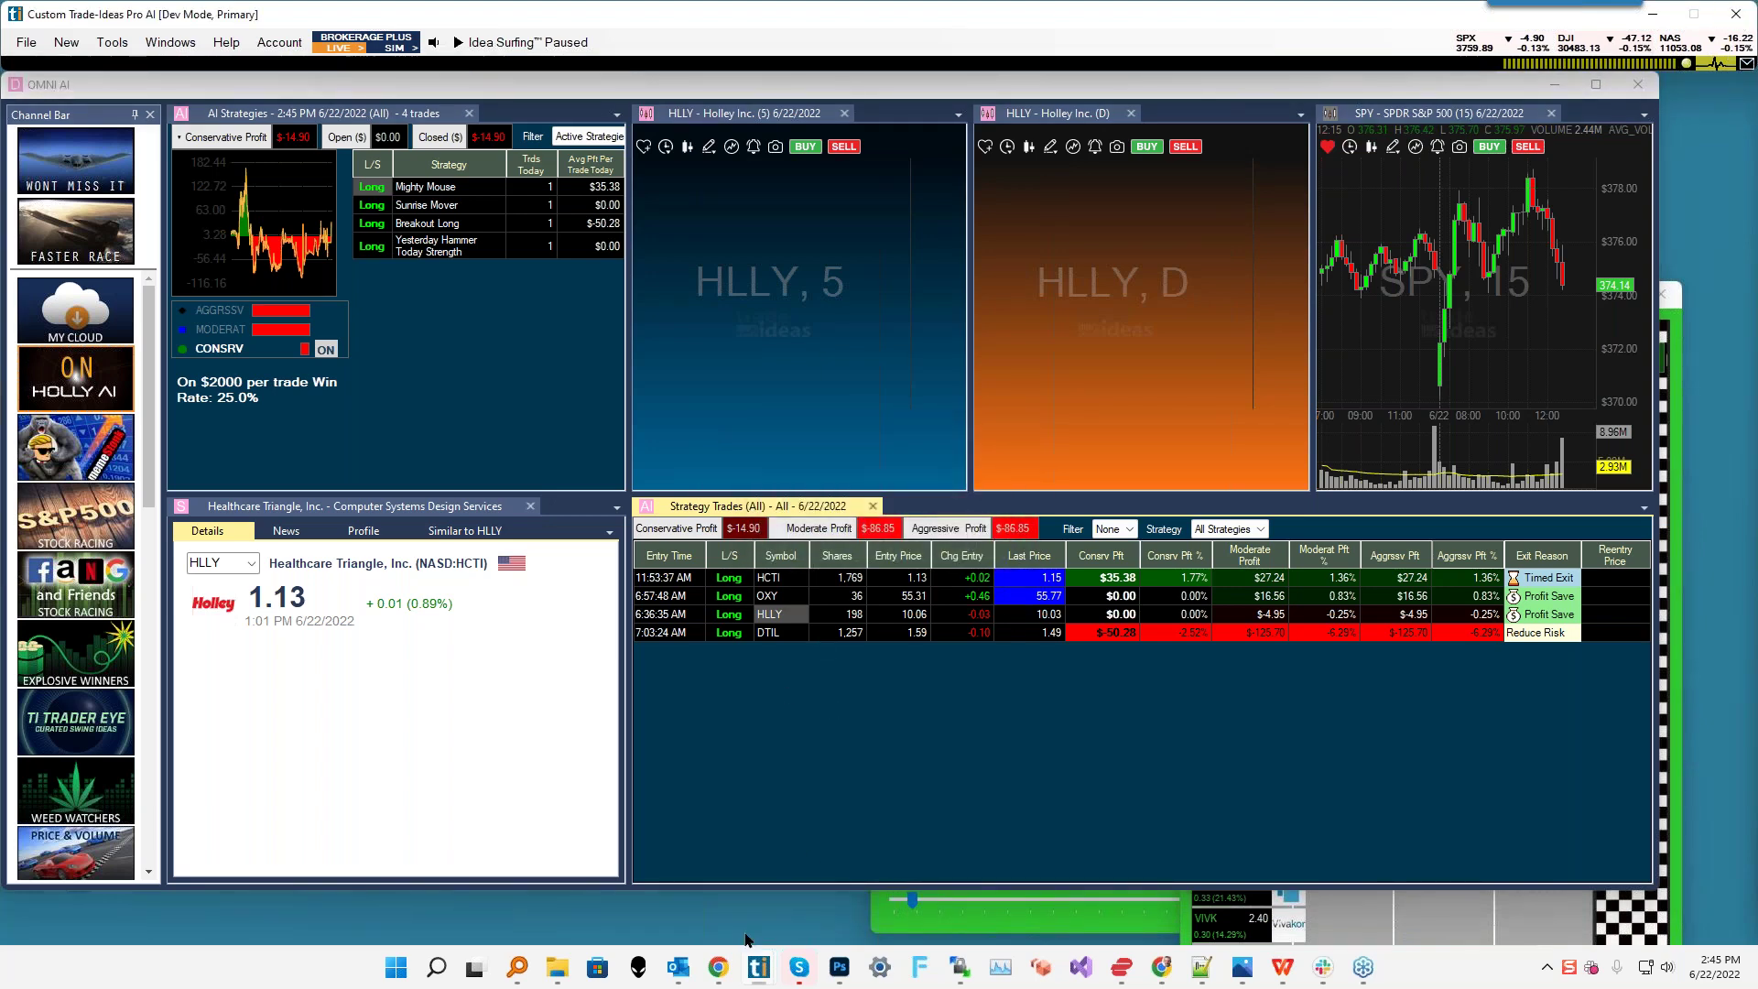
mouse_move(757, 976)
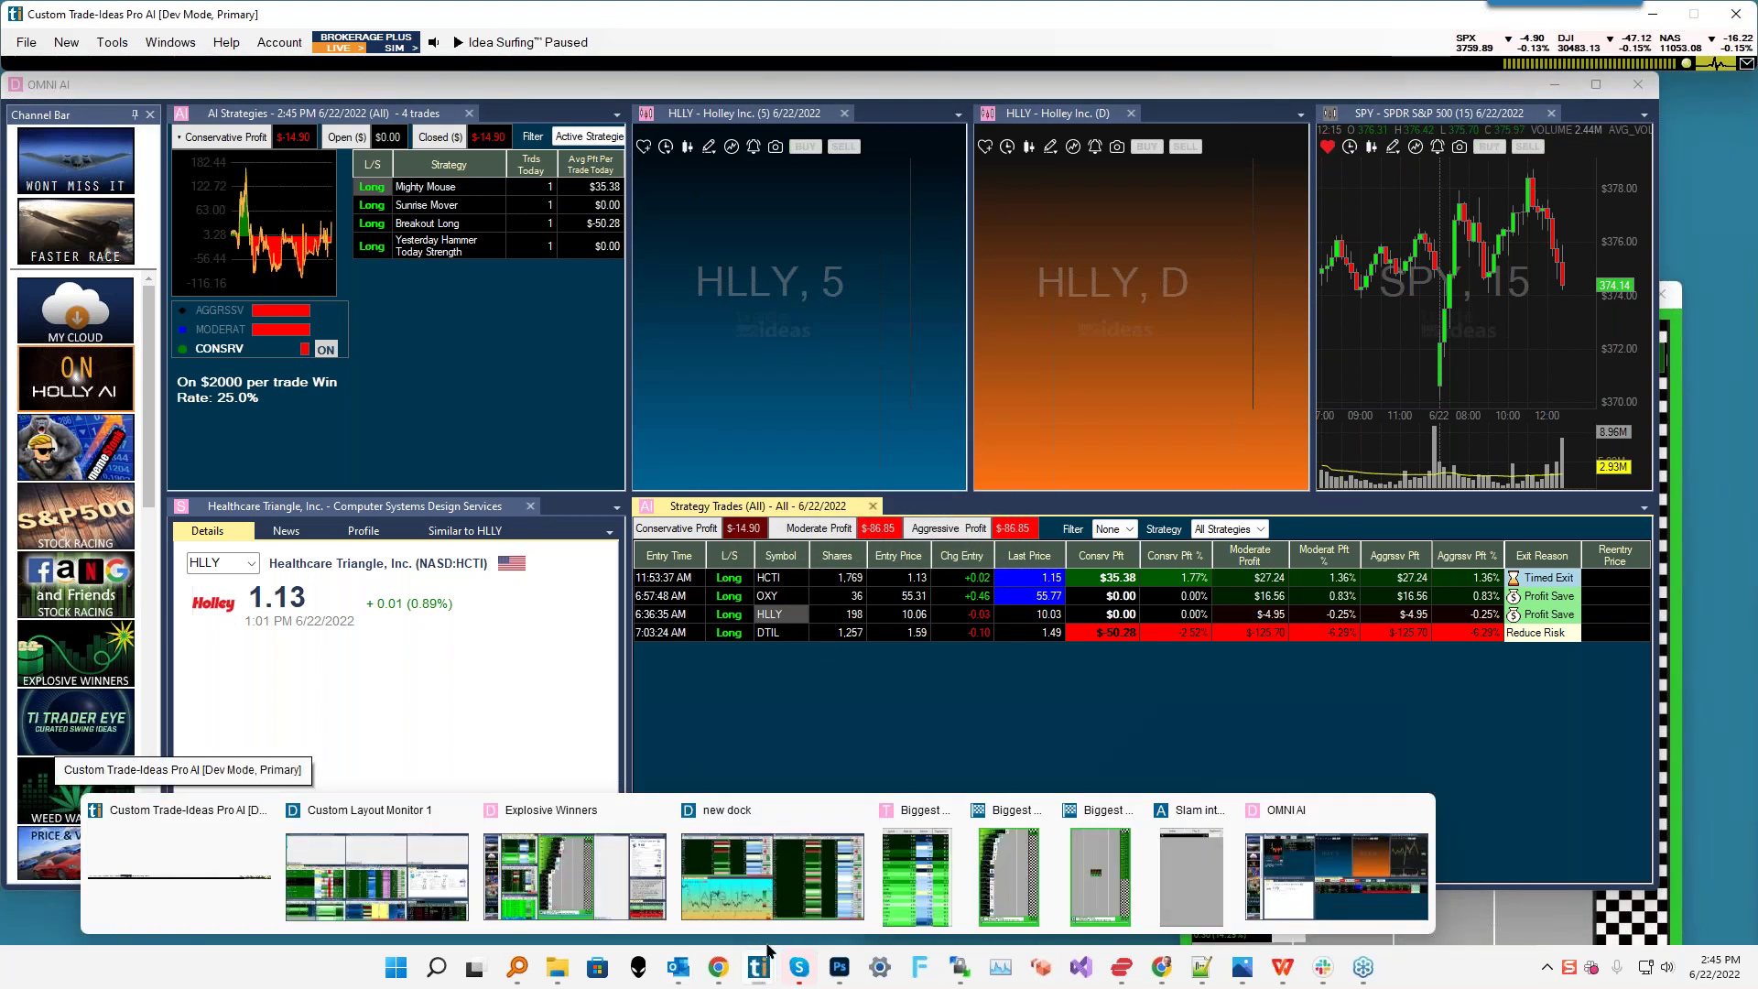
right_click(1424, 972)
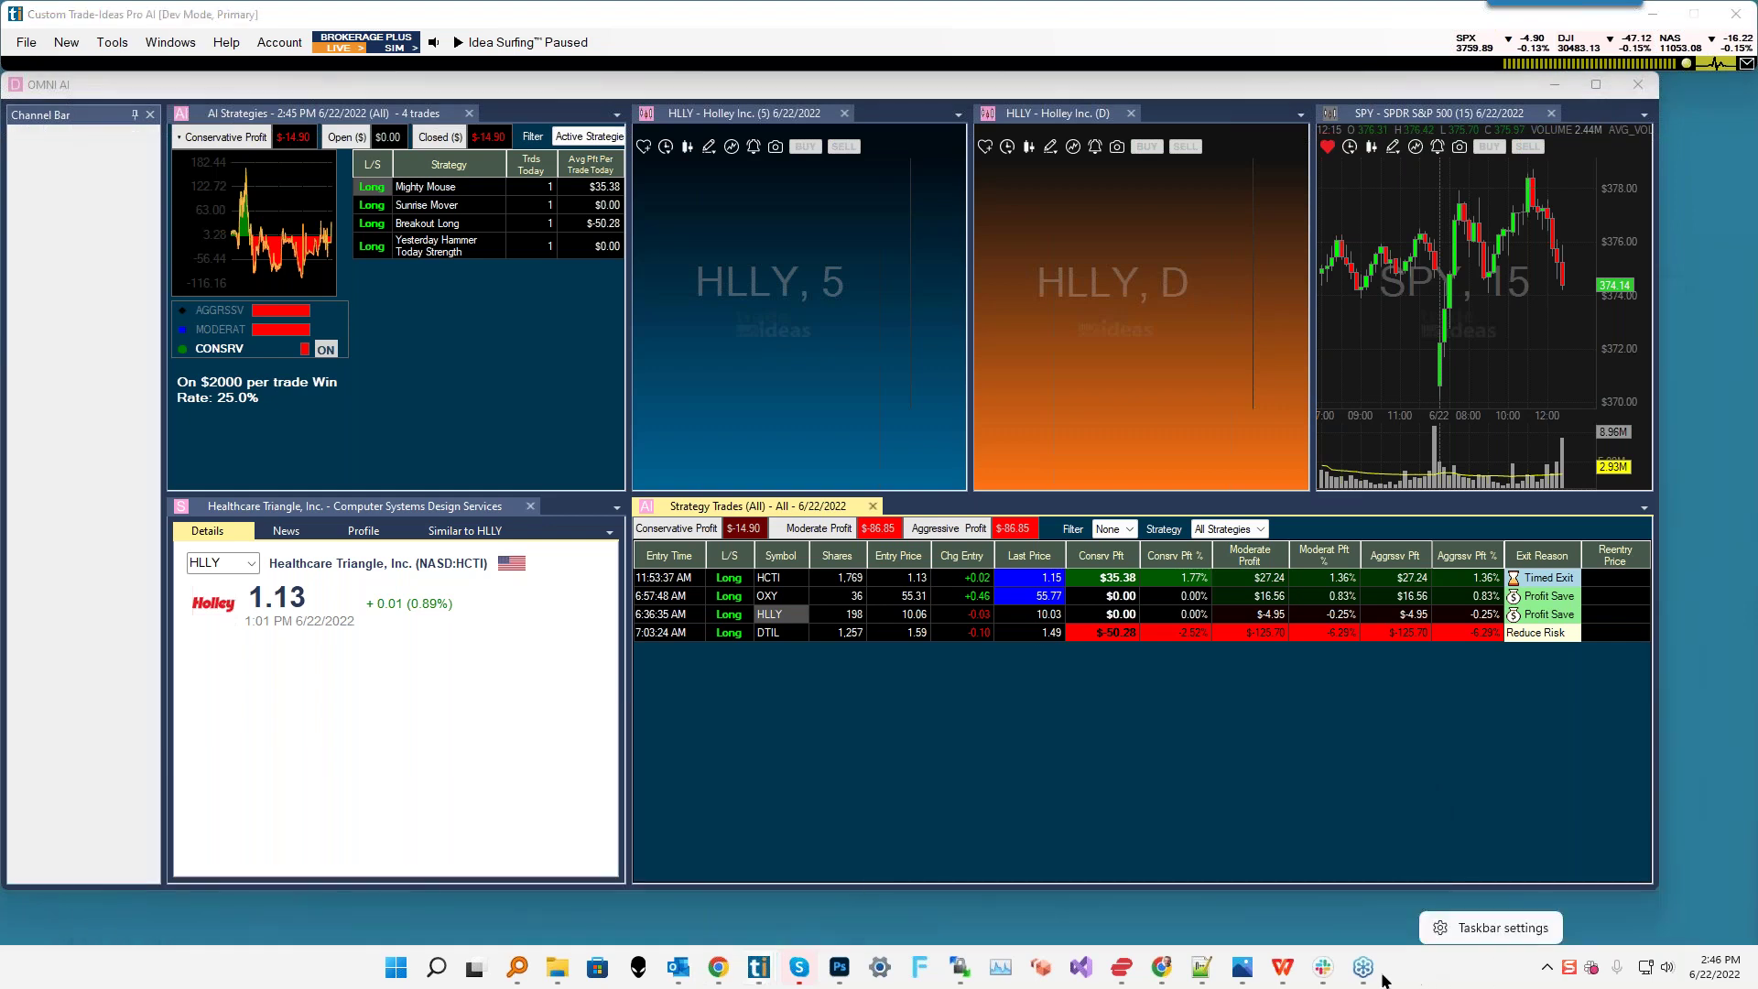
click(1435, 974)
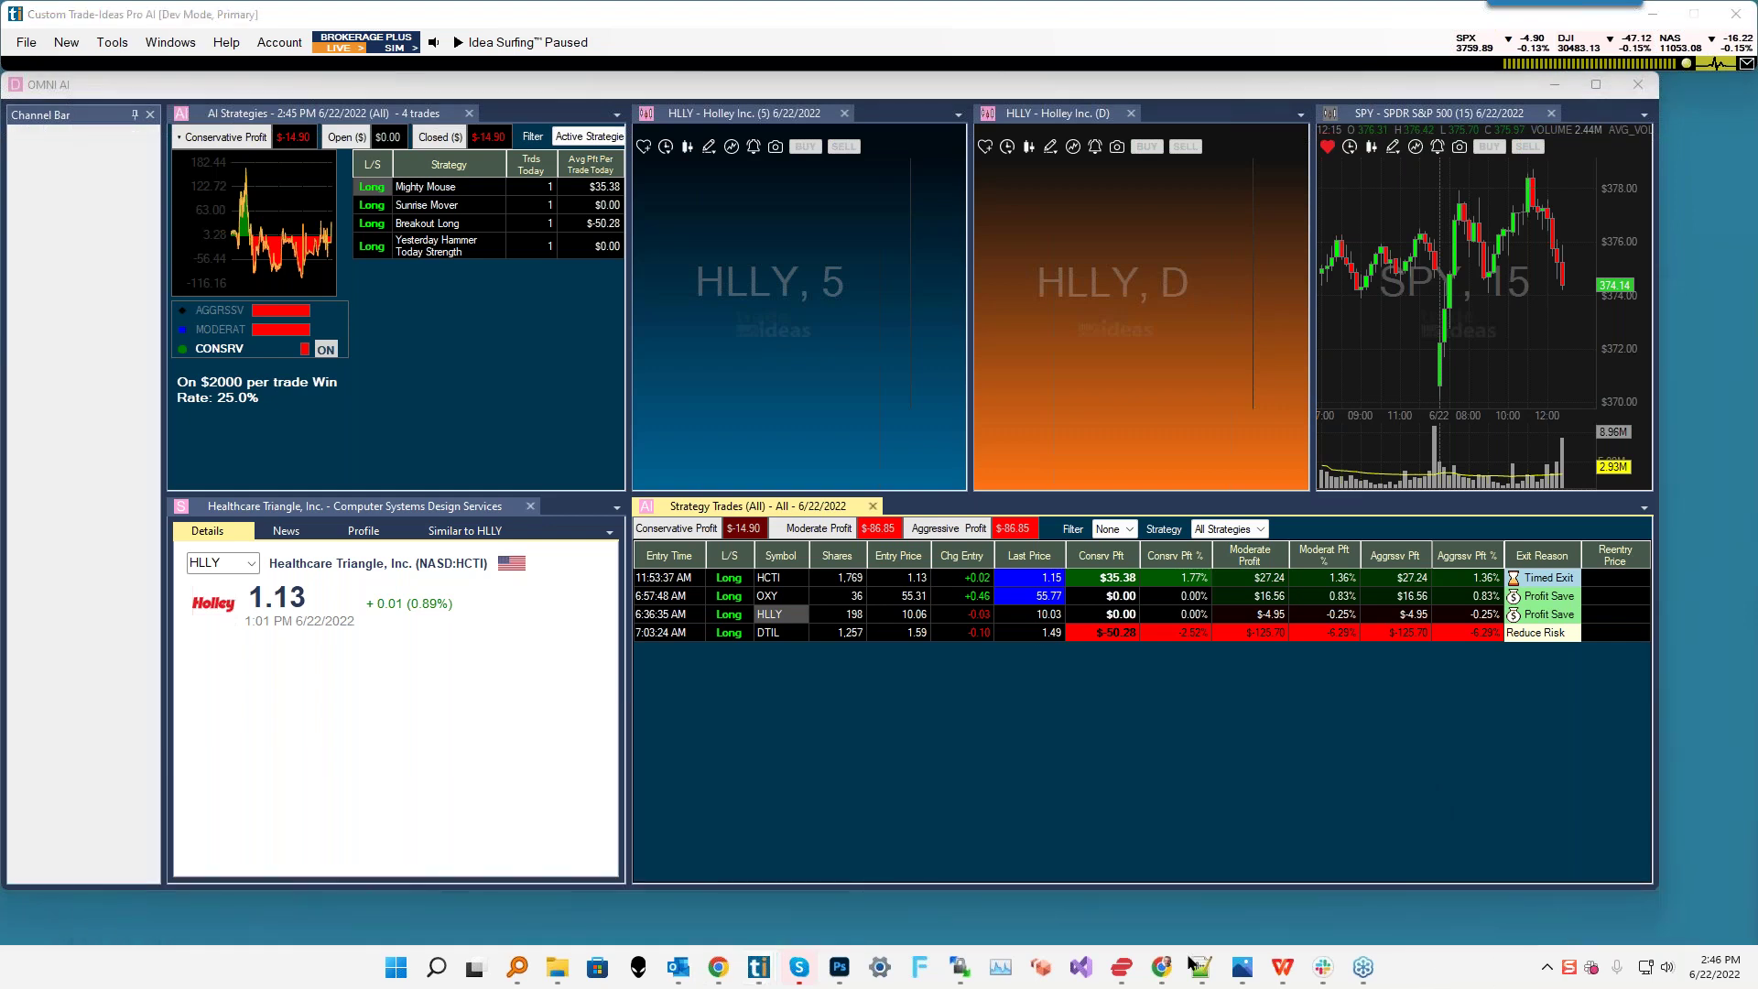
click(1004, 969)
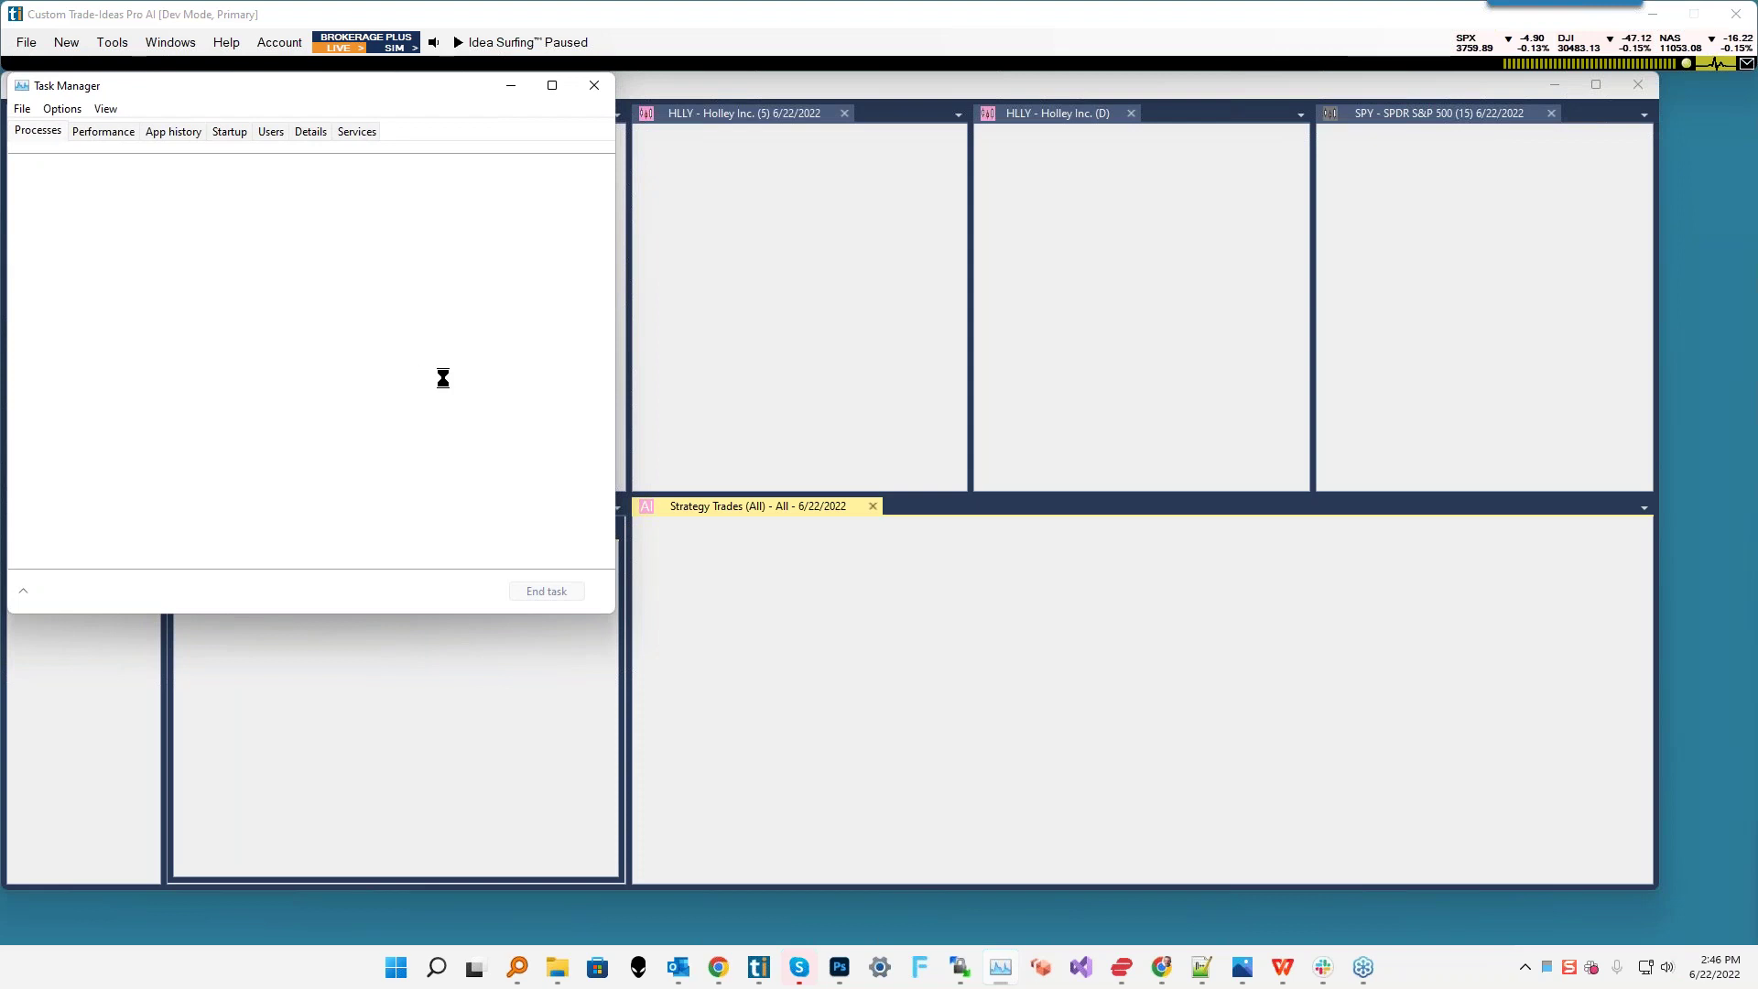
click(86, 284)
key(Delete)
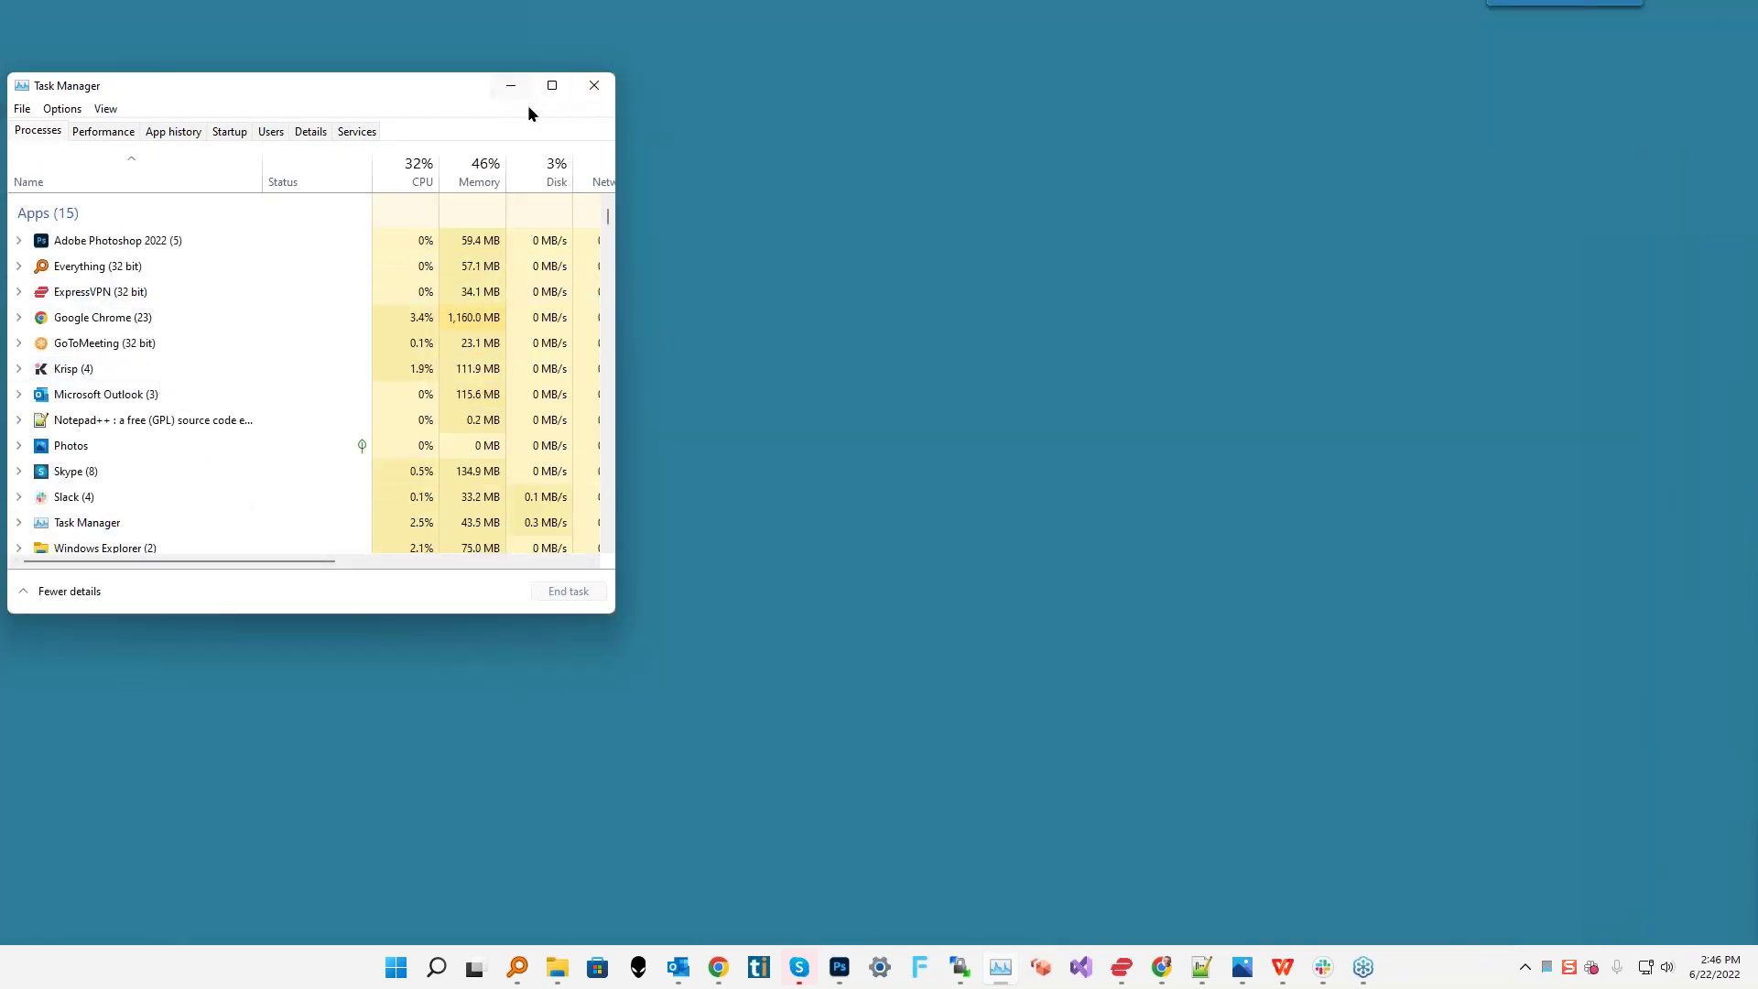
click(509, 86)
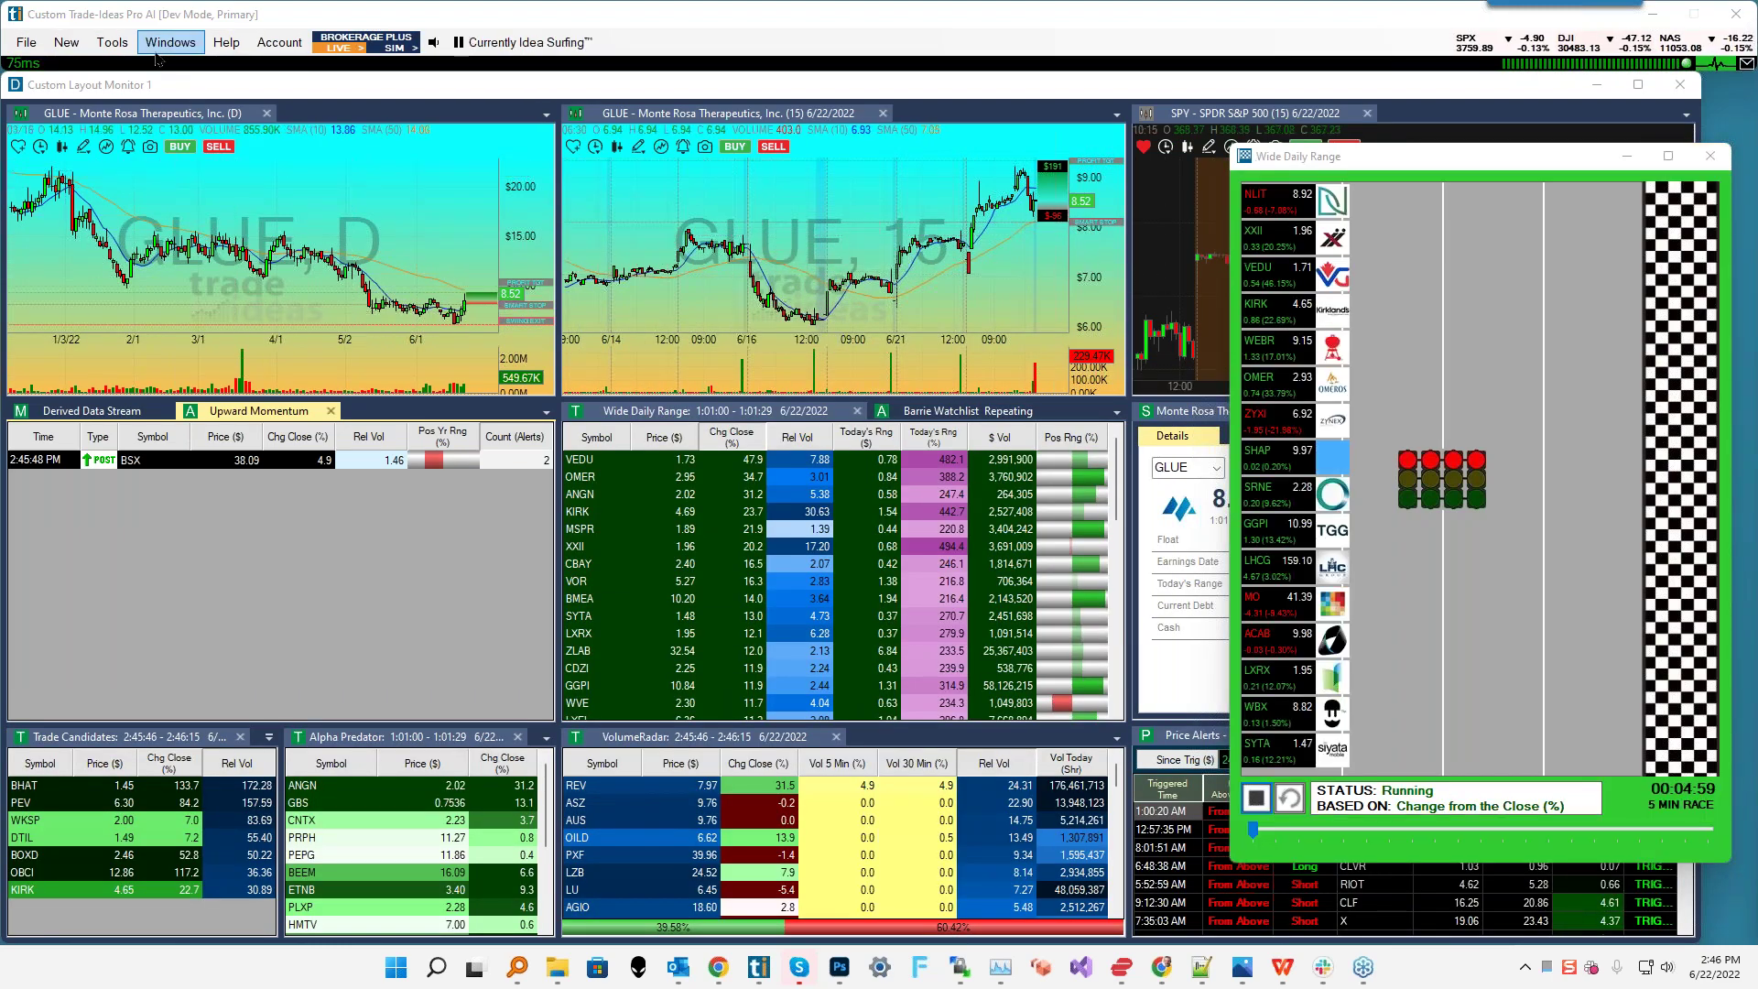
- Open a new channel bar window and load the Holly AI channel
click(65, 42)
click(128, 184)
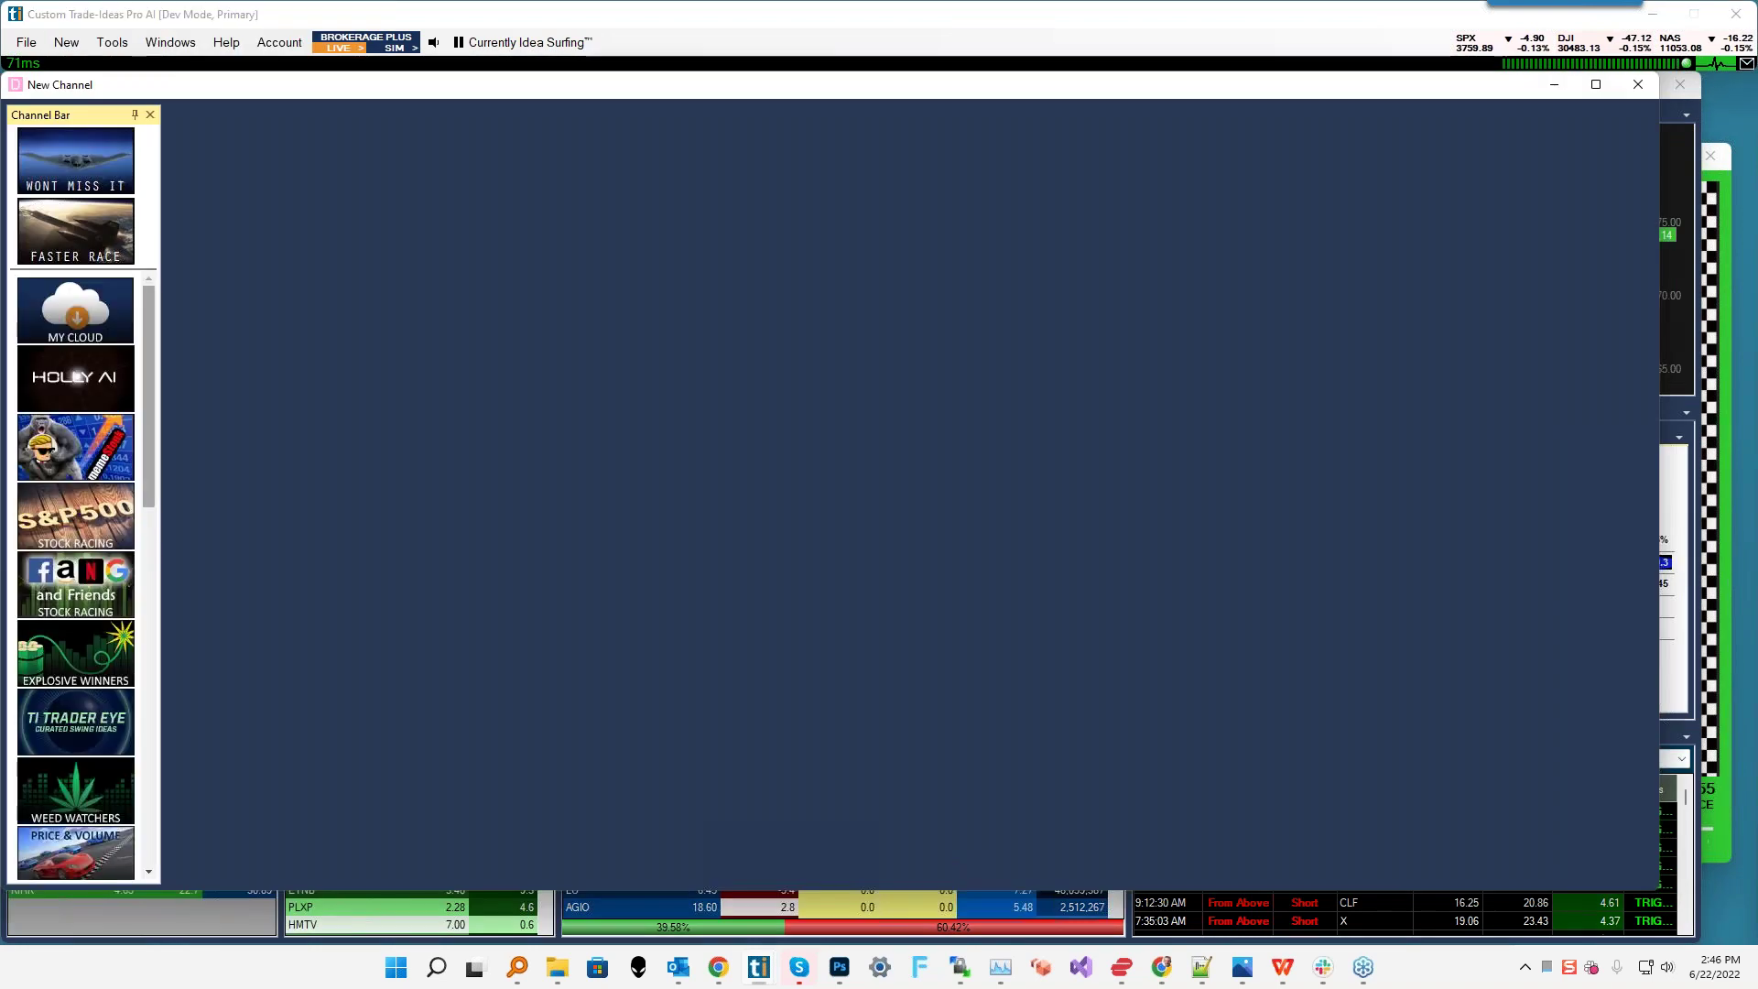
click(76, 377)
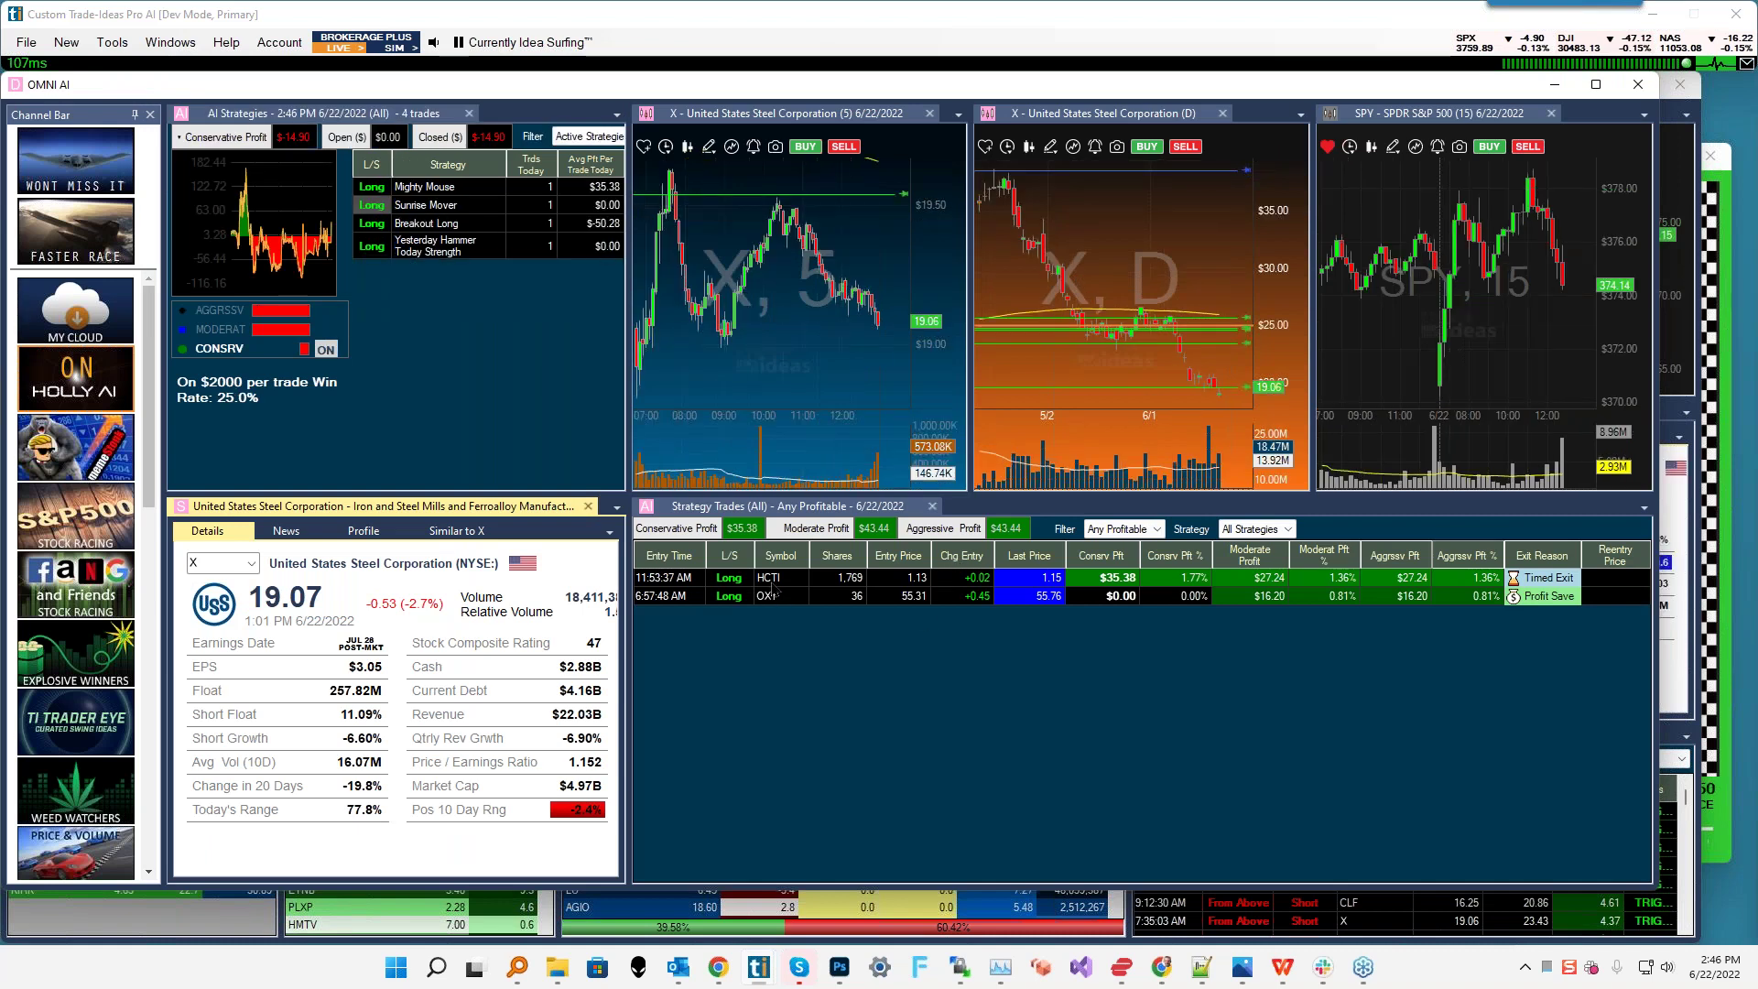
- Load the OXY strategy trade and switch its intraday chart to 15 minutes
click(769, 596)
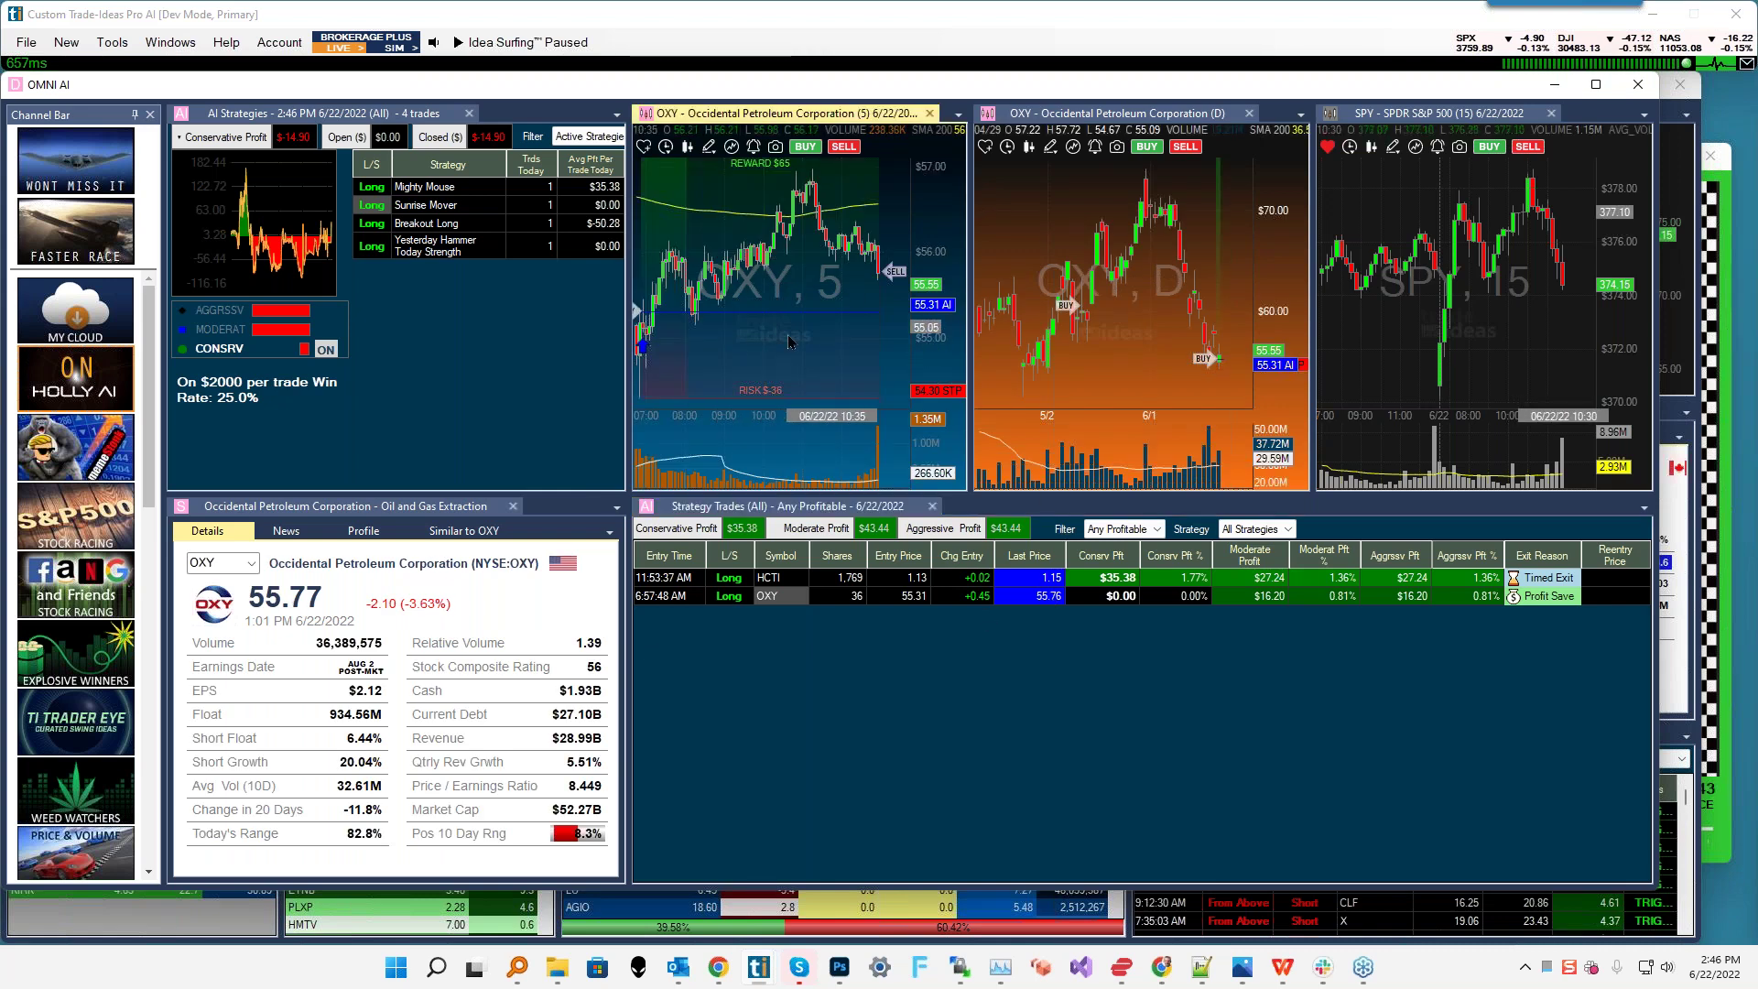
scroll(789, 341, down, 2)
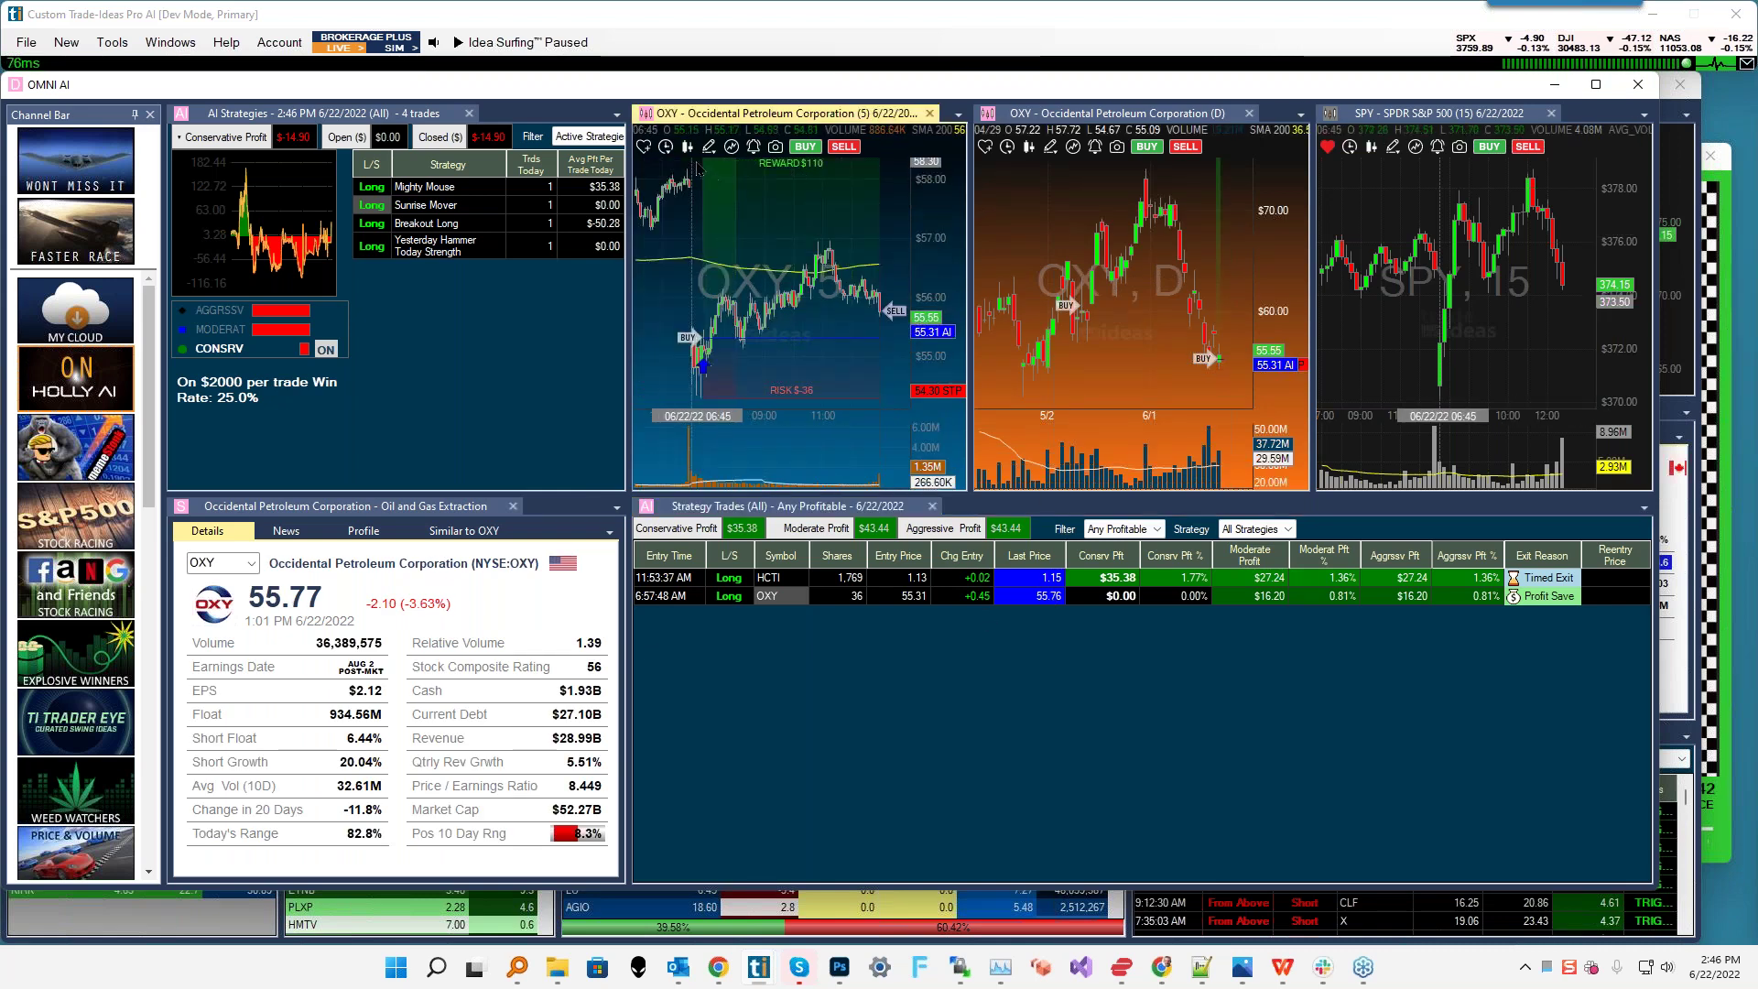
mouse_move(666, 151)
click(811, 167)
scroll(794, 344, up, 3)
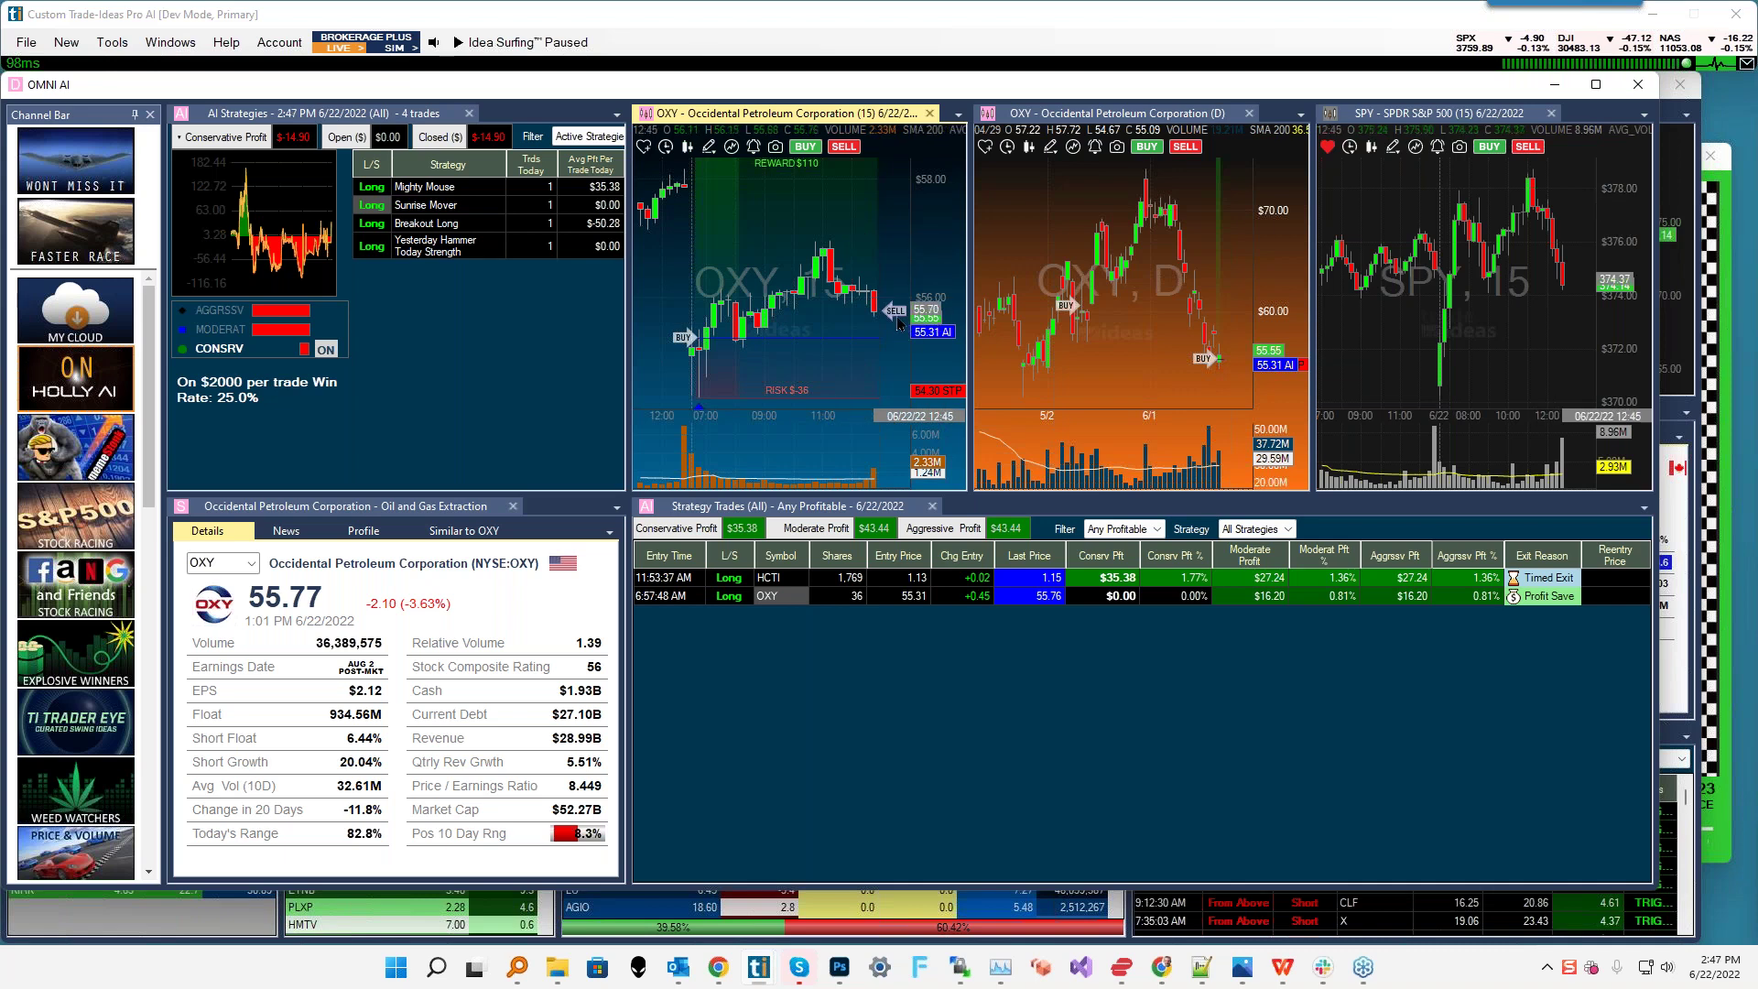
- Examine the OXY trade's entry, exit, risk and reward zones on the 15-minute chart at several zoom levels
mouse_move(703, 352)
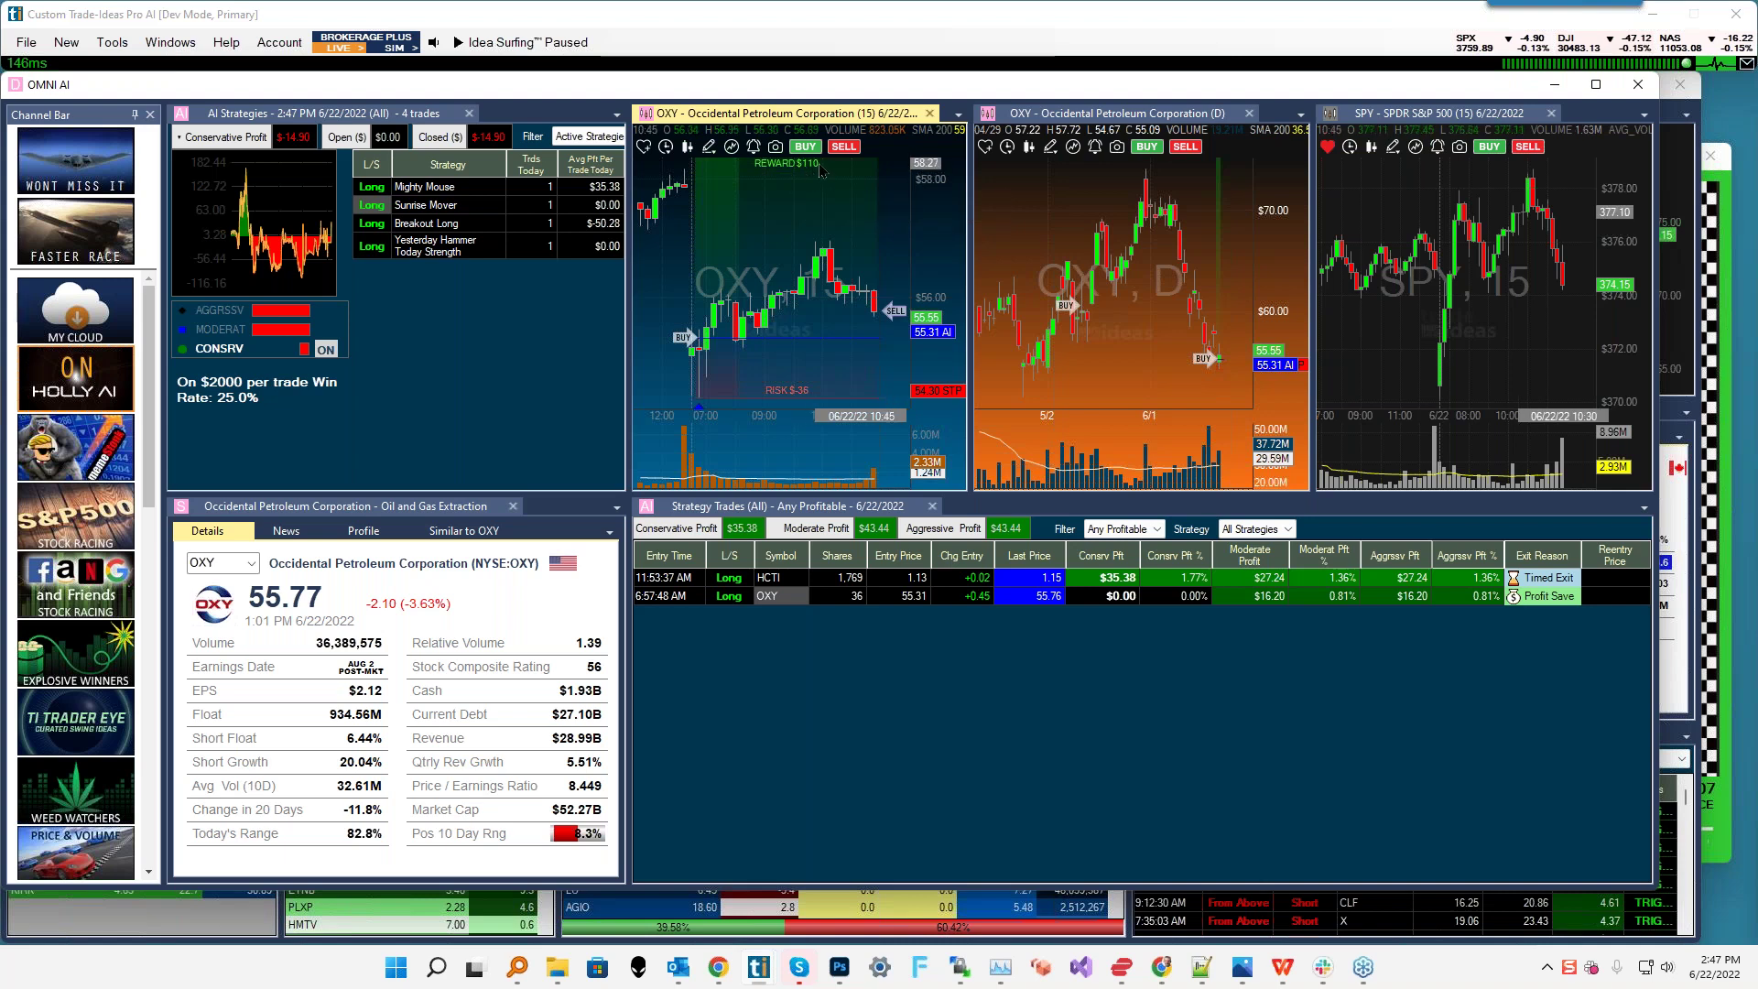
scroll(826, 207, down, 3)
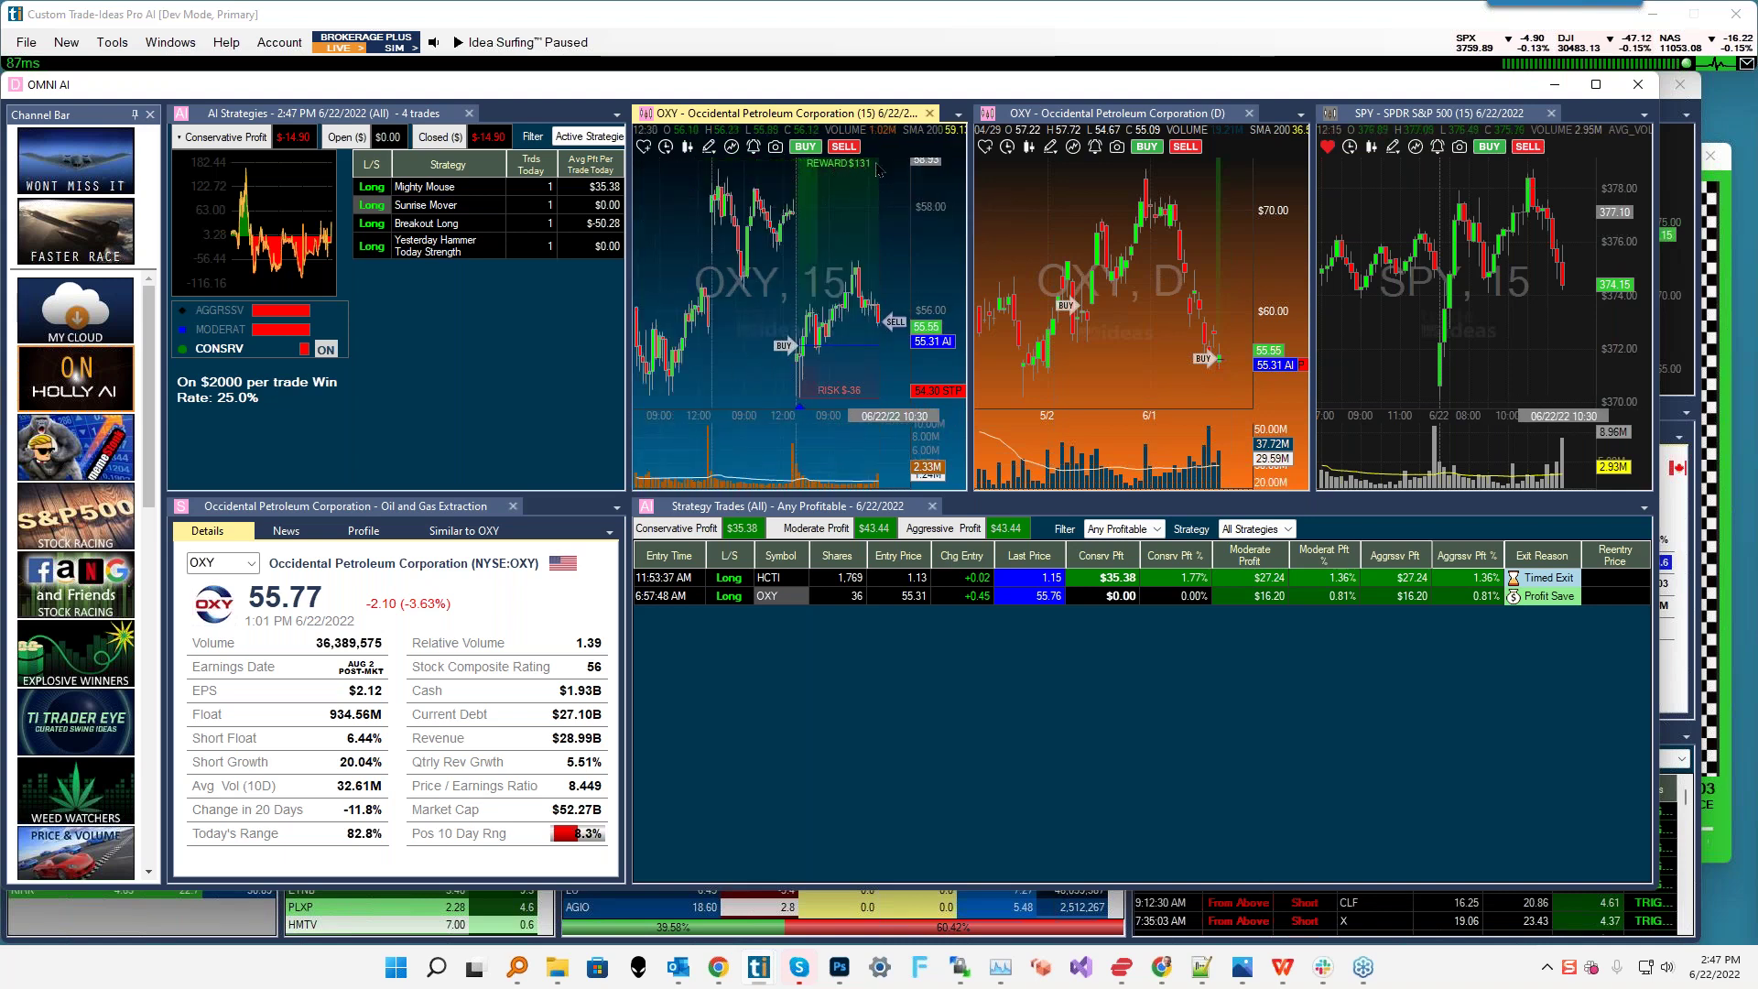
scroll(793, 242, down, 3)
scroll(793, 243, up, 2)
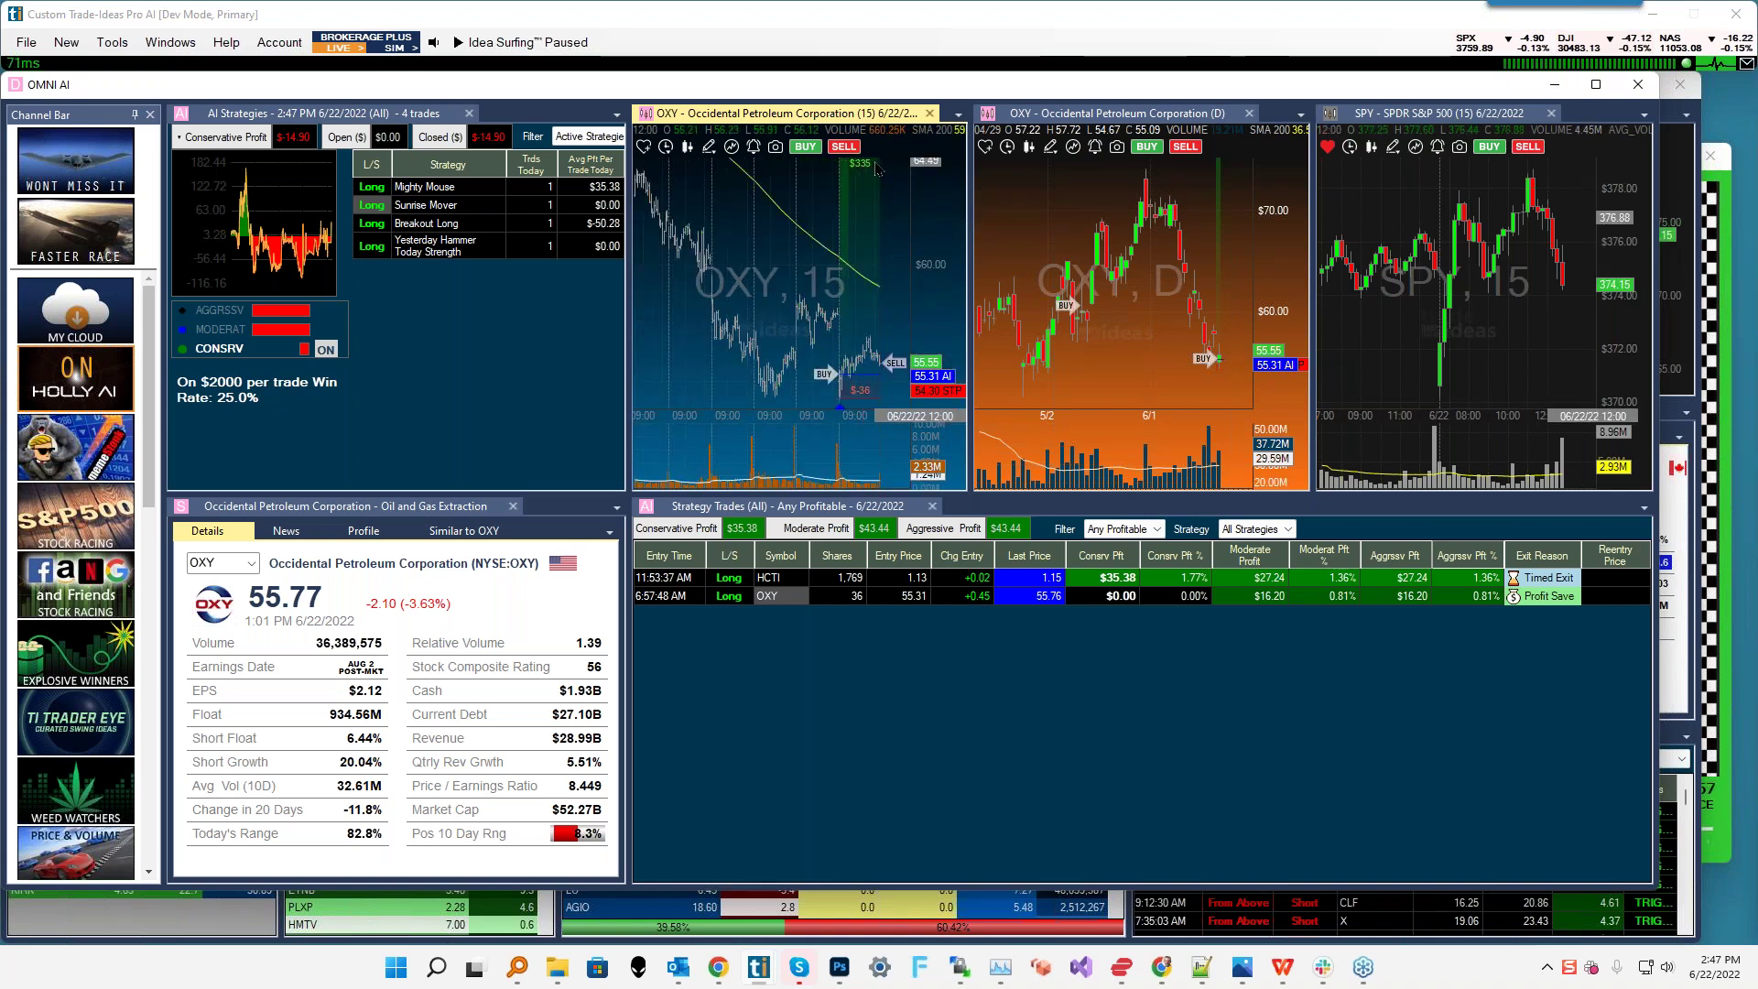
mouse_move(868, 186)
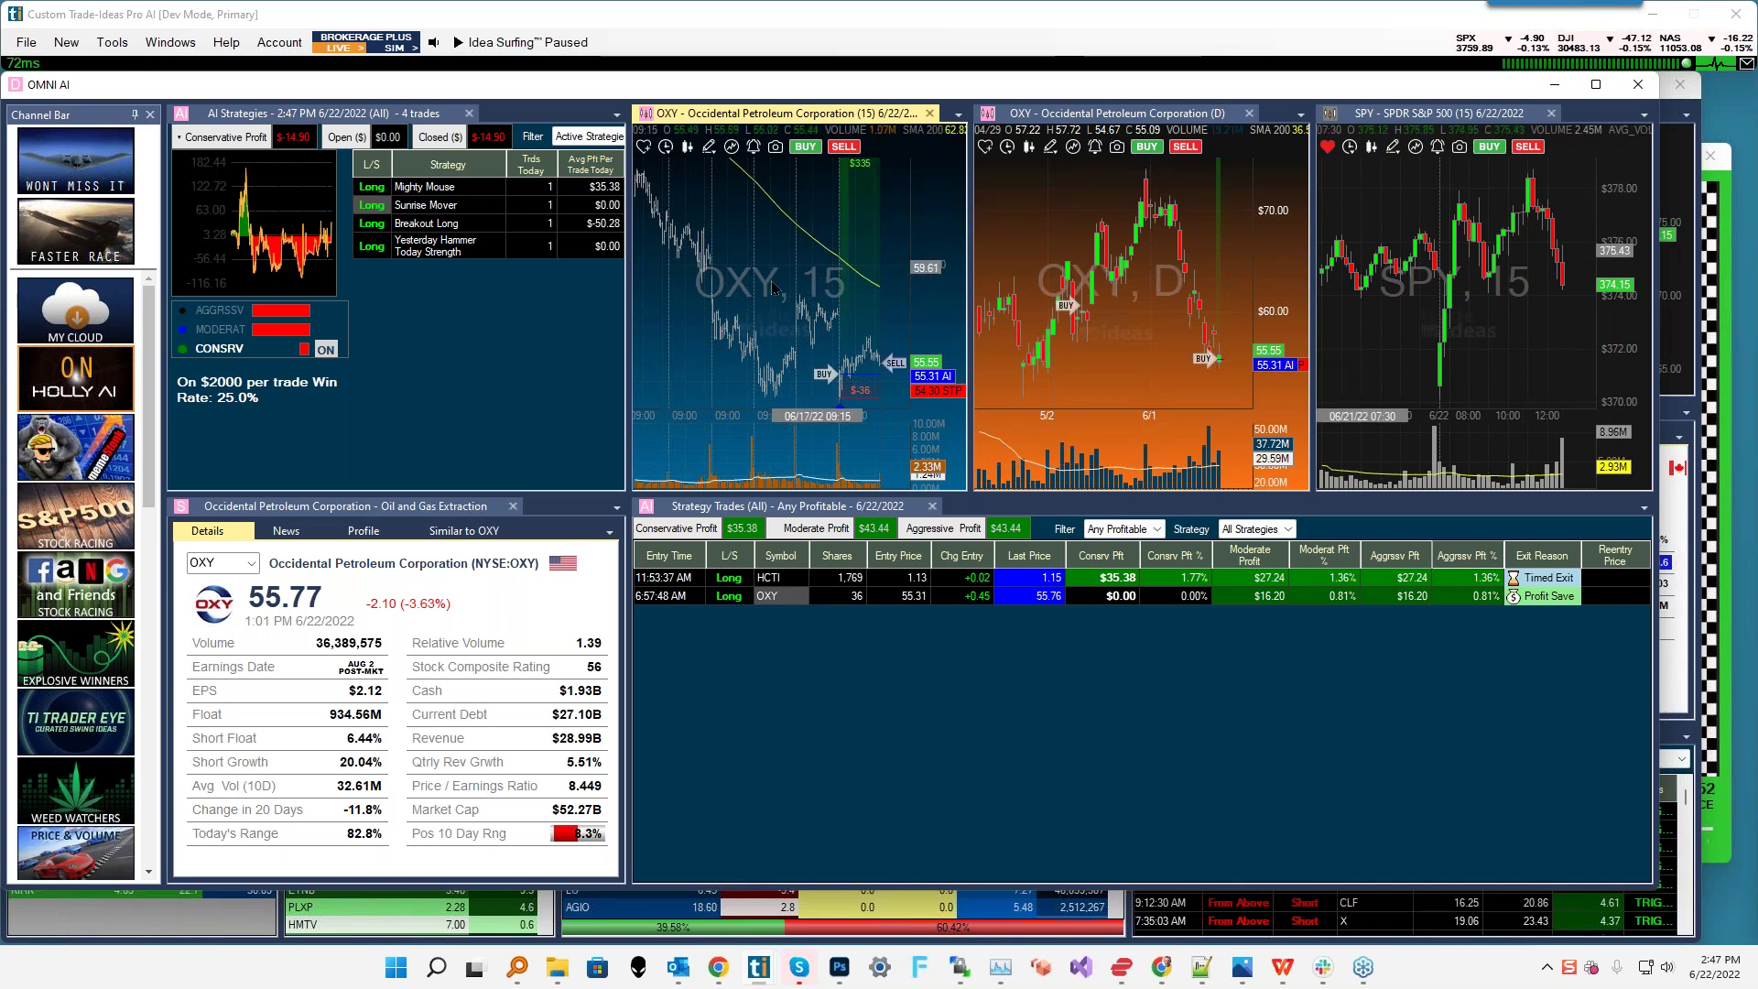
scroll(774, 304, up, 5)
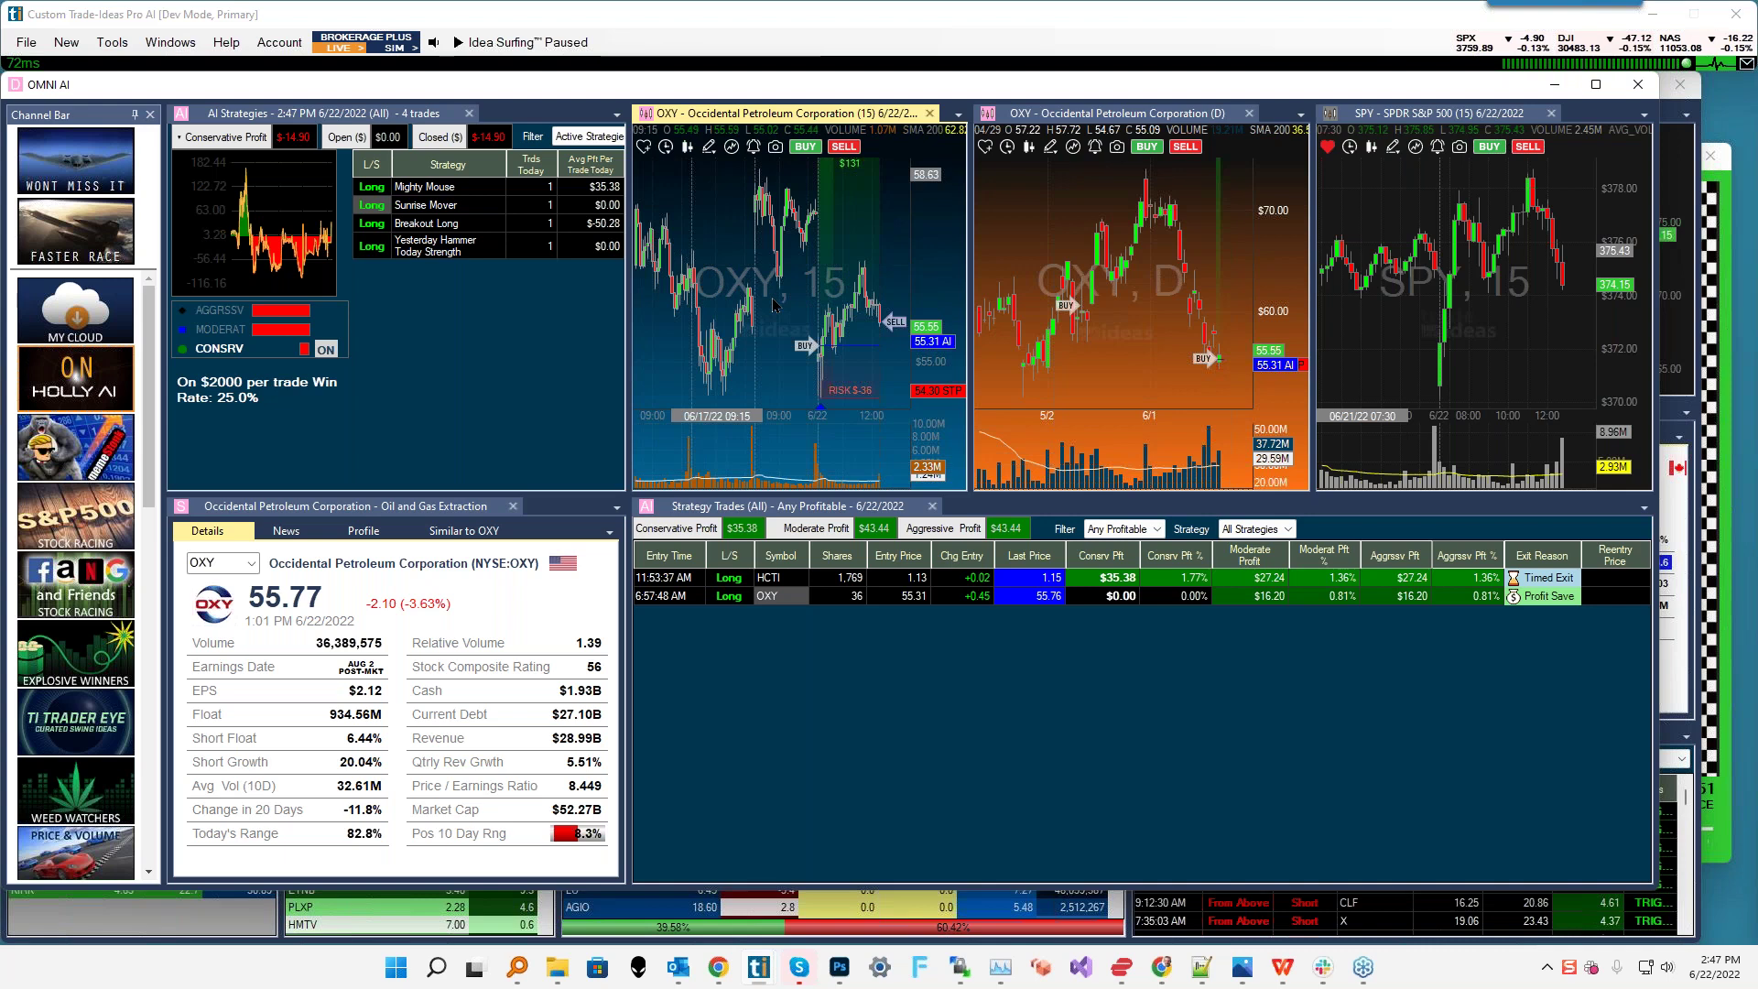
scroll(776, 295, up, 3)
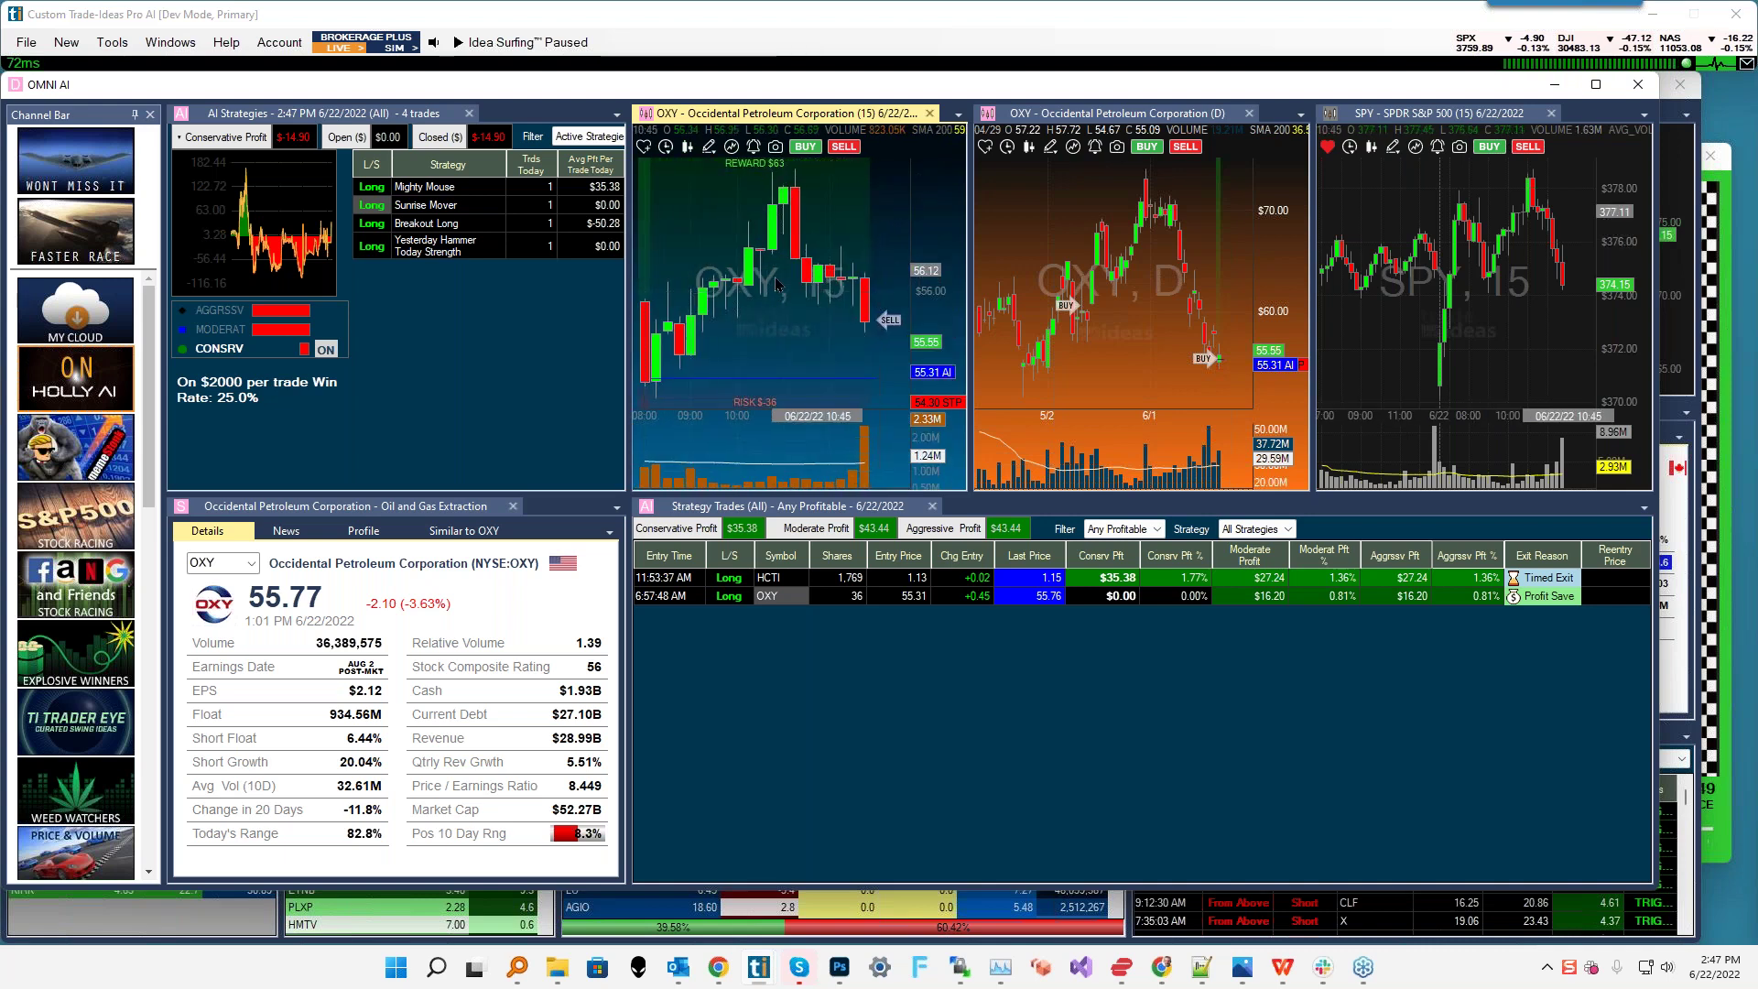
mouse_move(778, 296)
scroll(778, 296, up, 3)
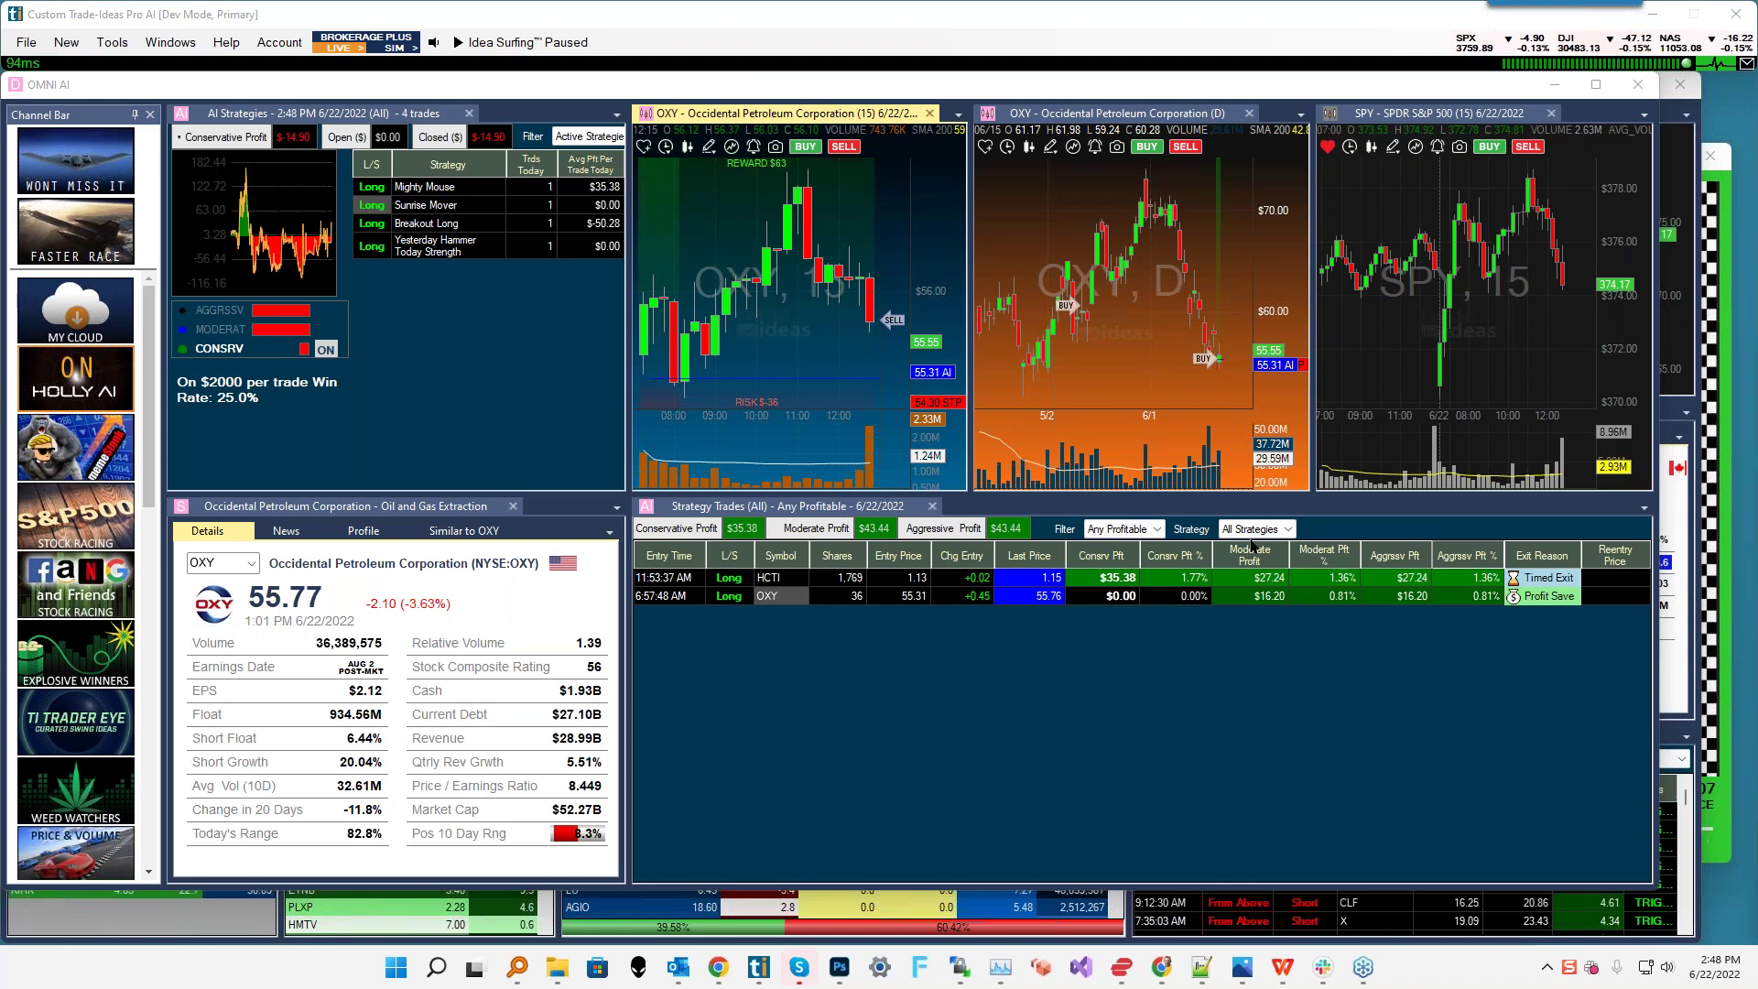
- Load the Unusual Options channel and sort the Calls Calls and More Calls list by today's options volume percentage, highest first
scroll(81, 644, down, 10)
scroll(81, 645, down, 2)
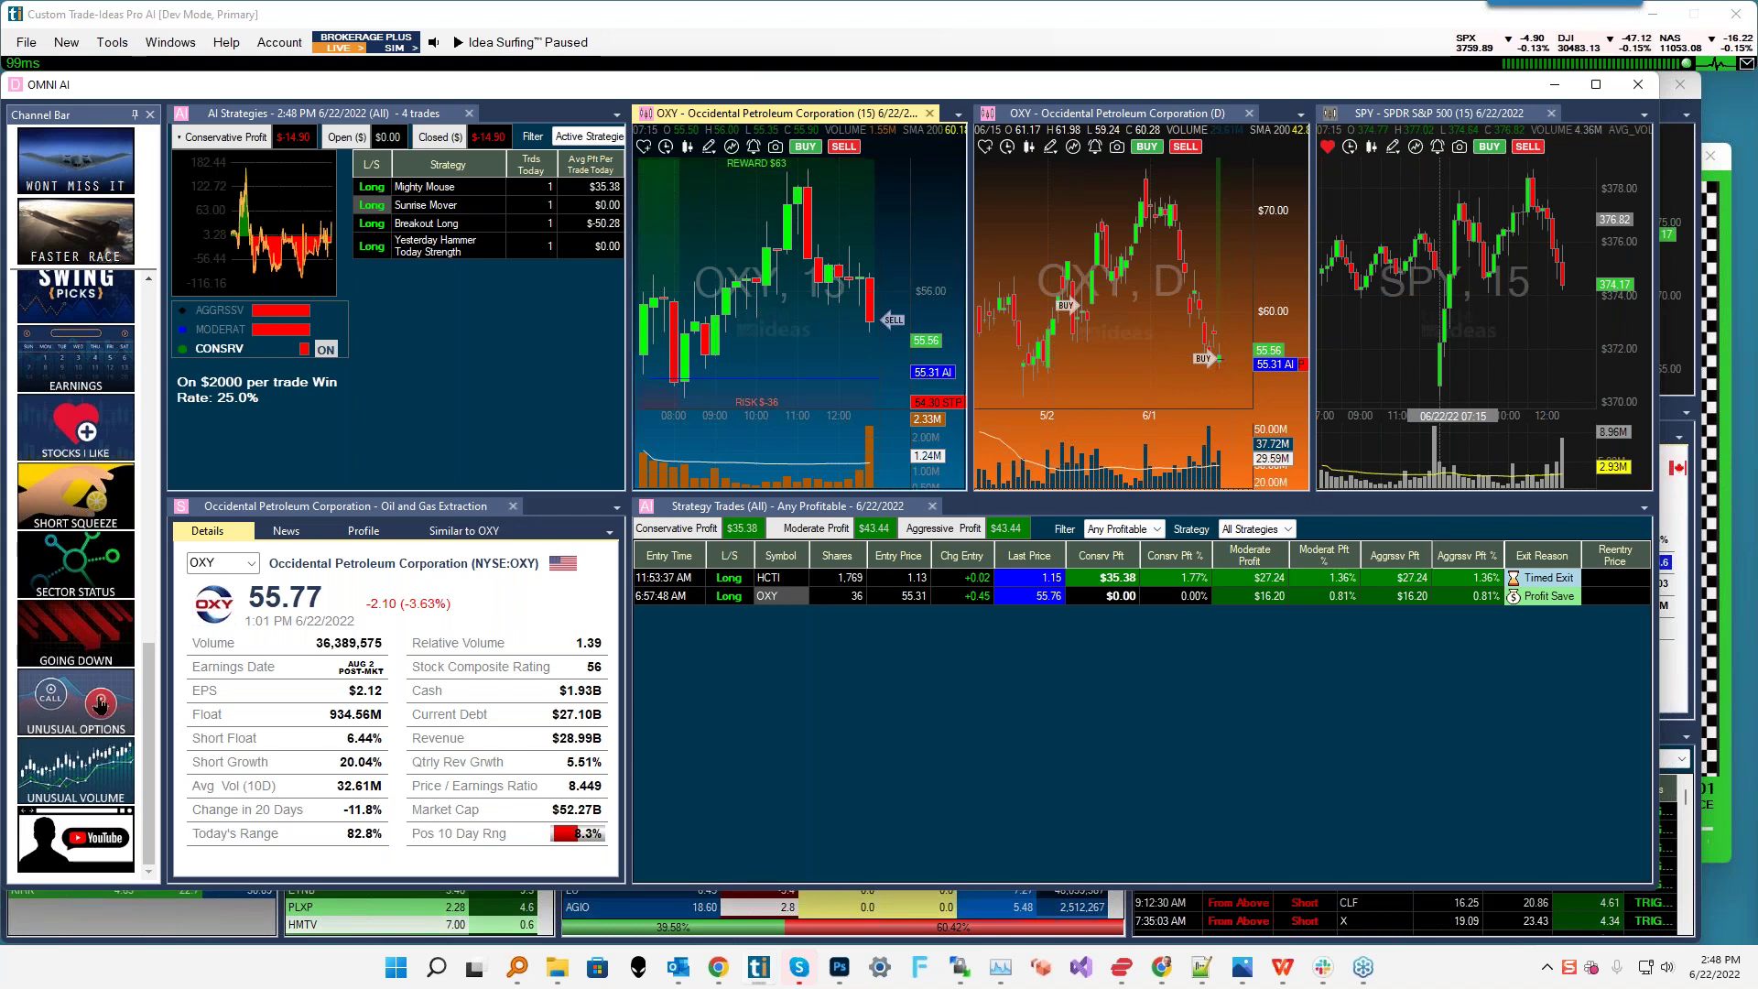
click(79, 705)
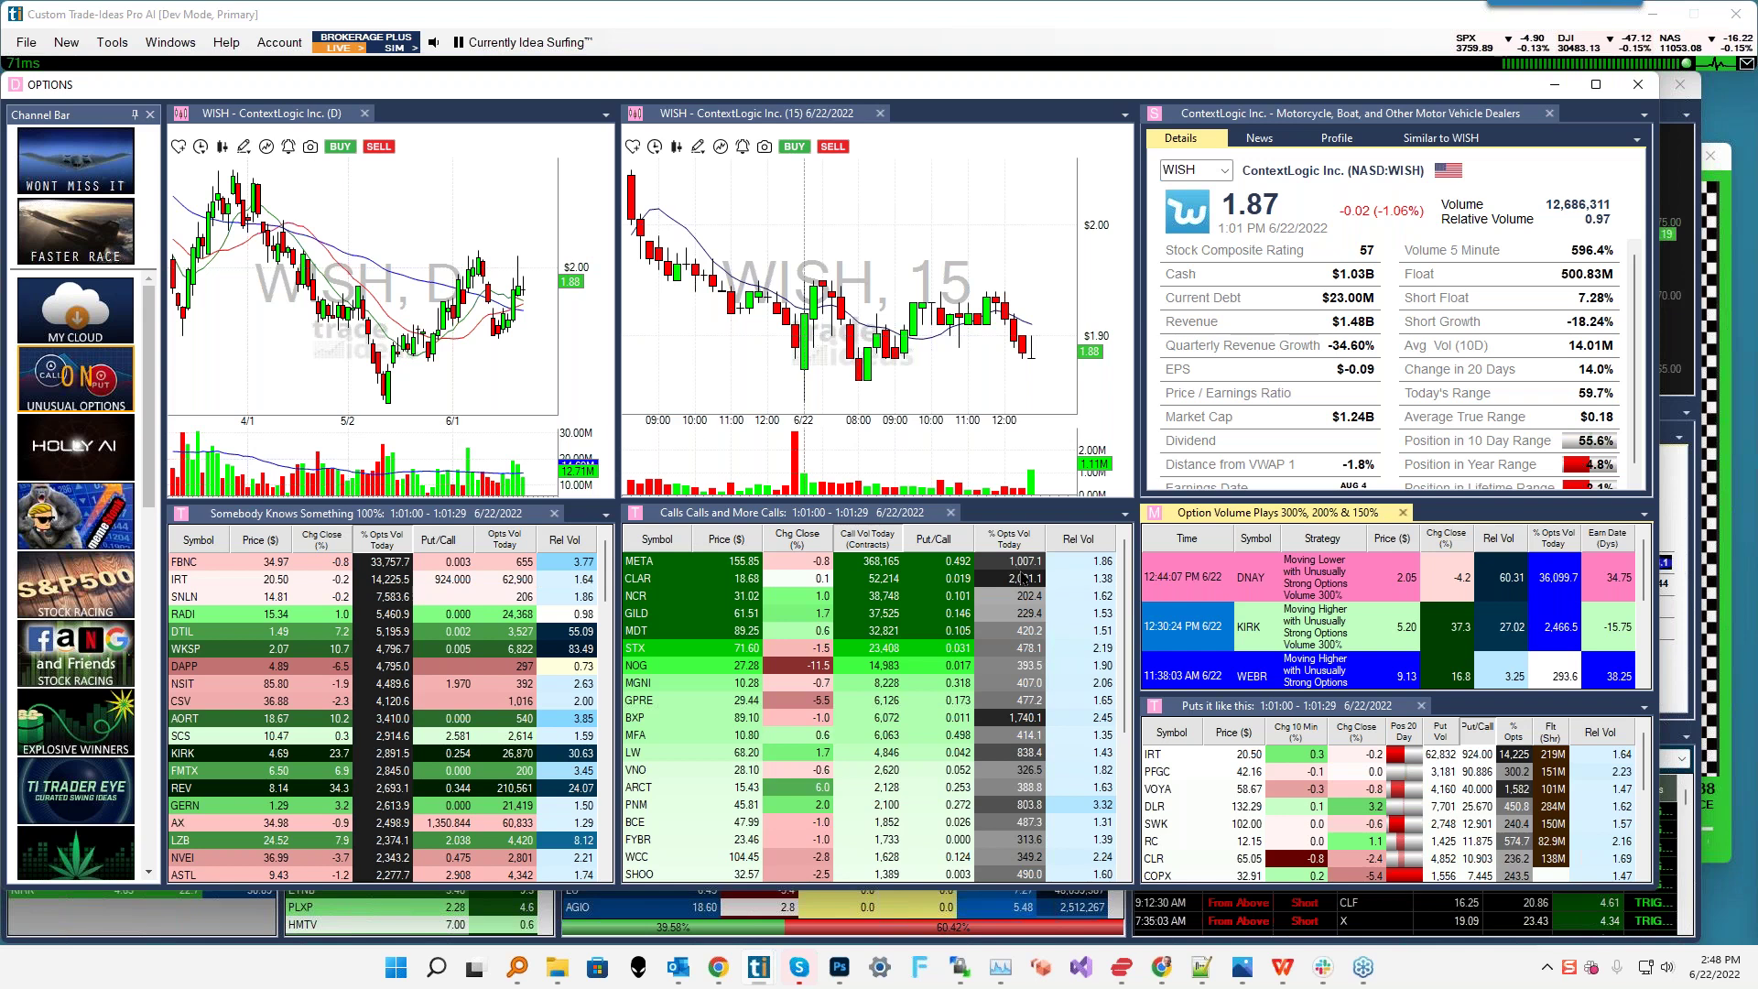
click(1007, 533)
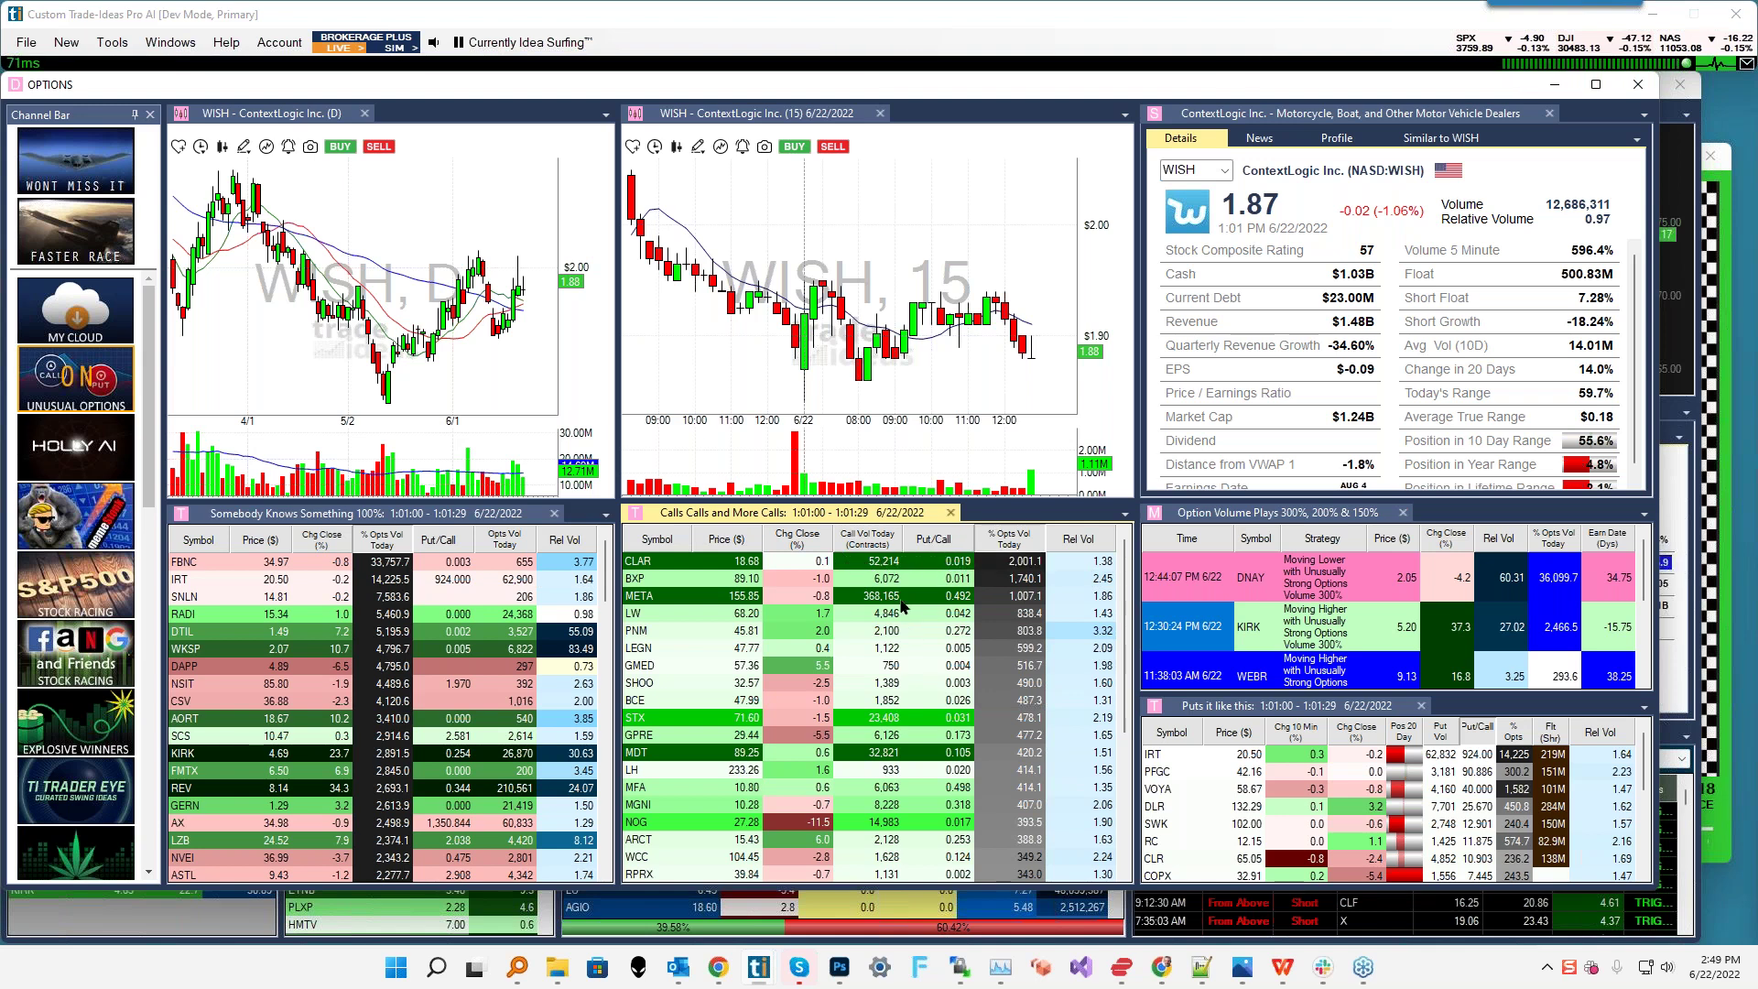
- Search the available filters for "options" in the Calls Calls and More Calls configuration, then close it without changes
right_click(884, 568)
click(946, 625)
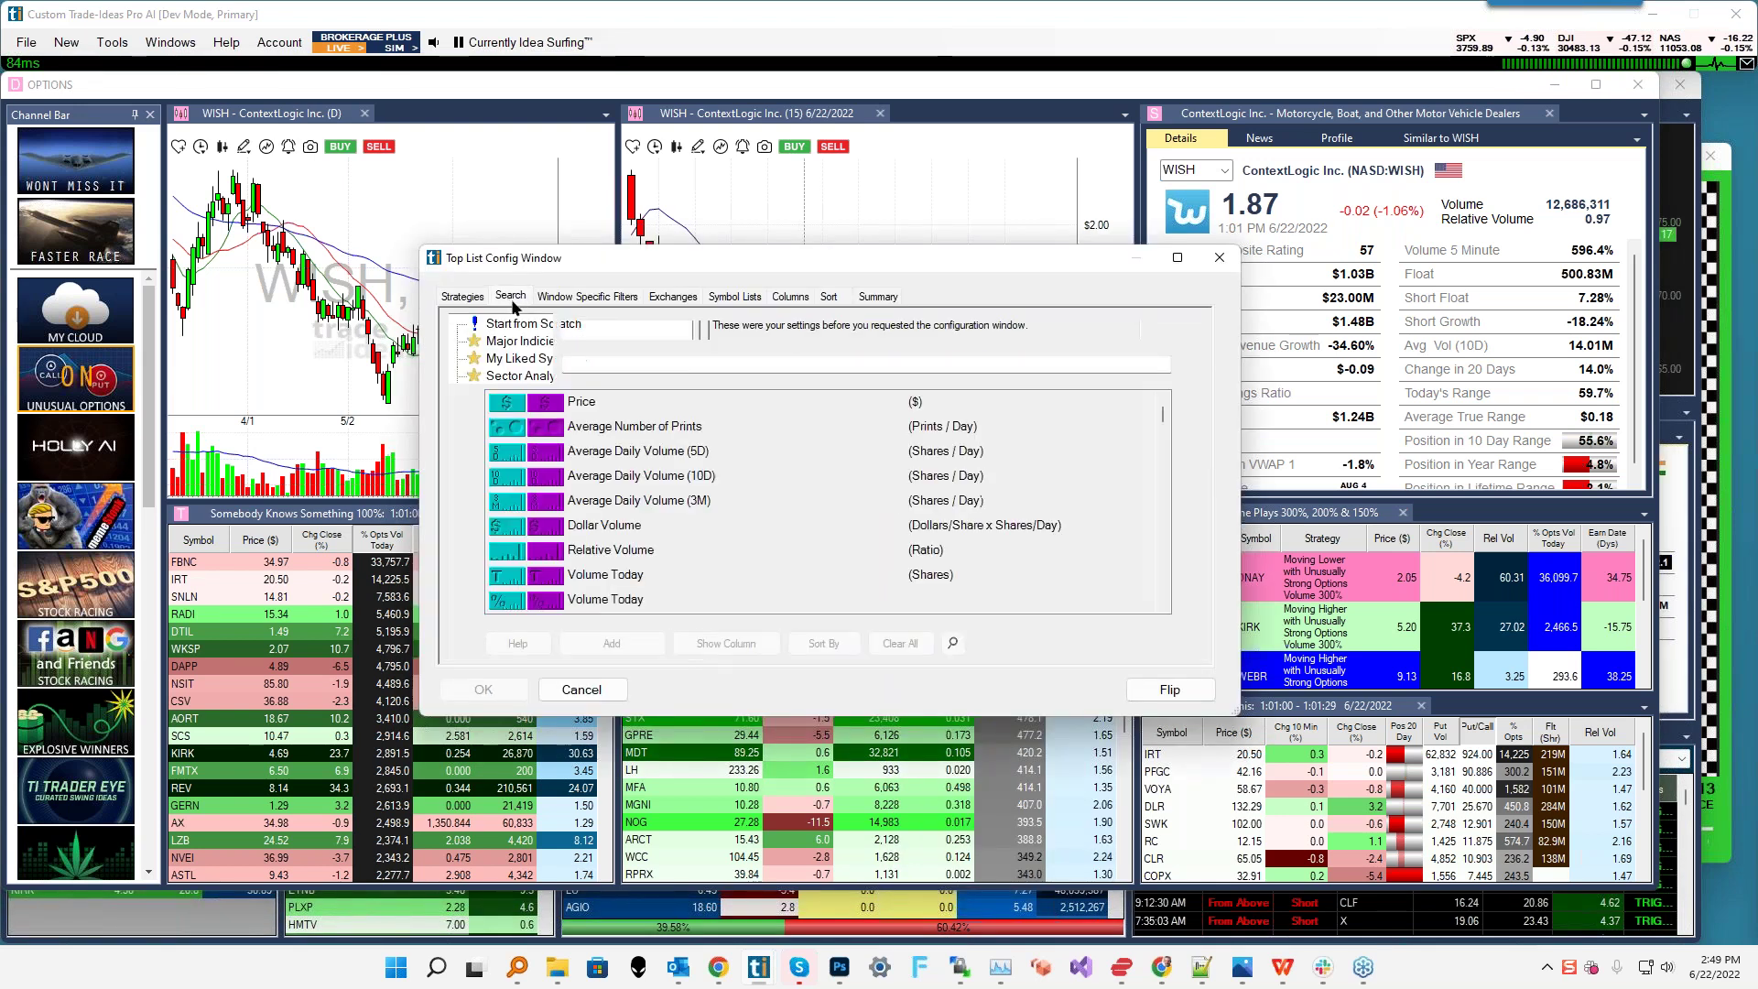
click(620, 365)
text(options)
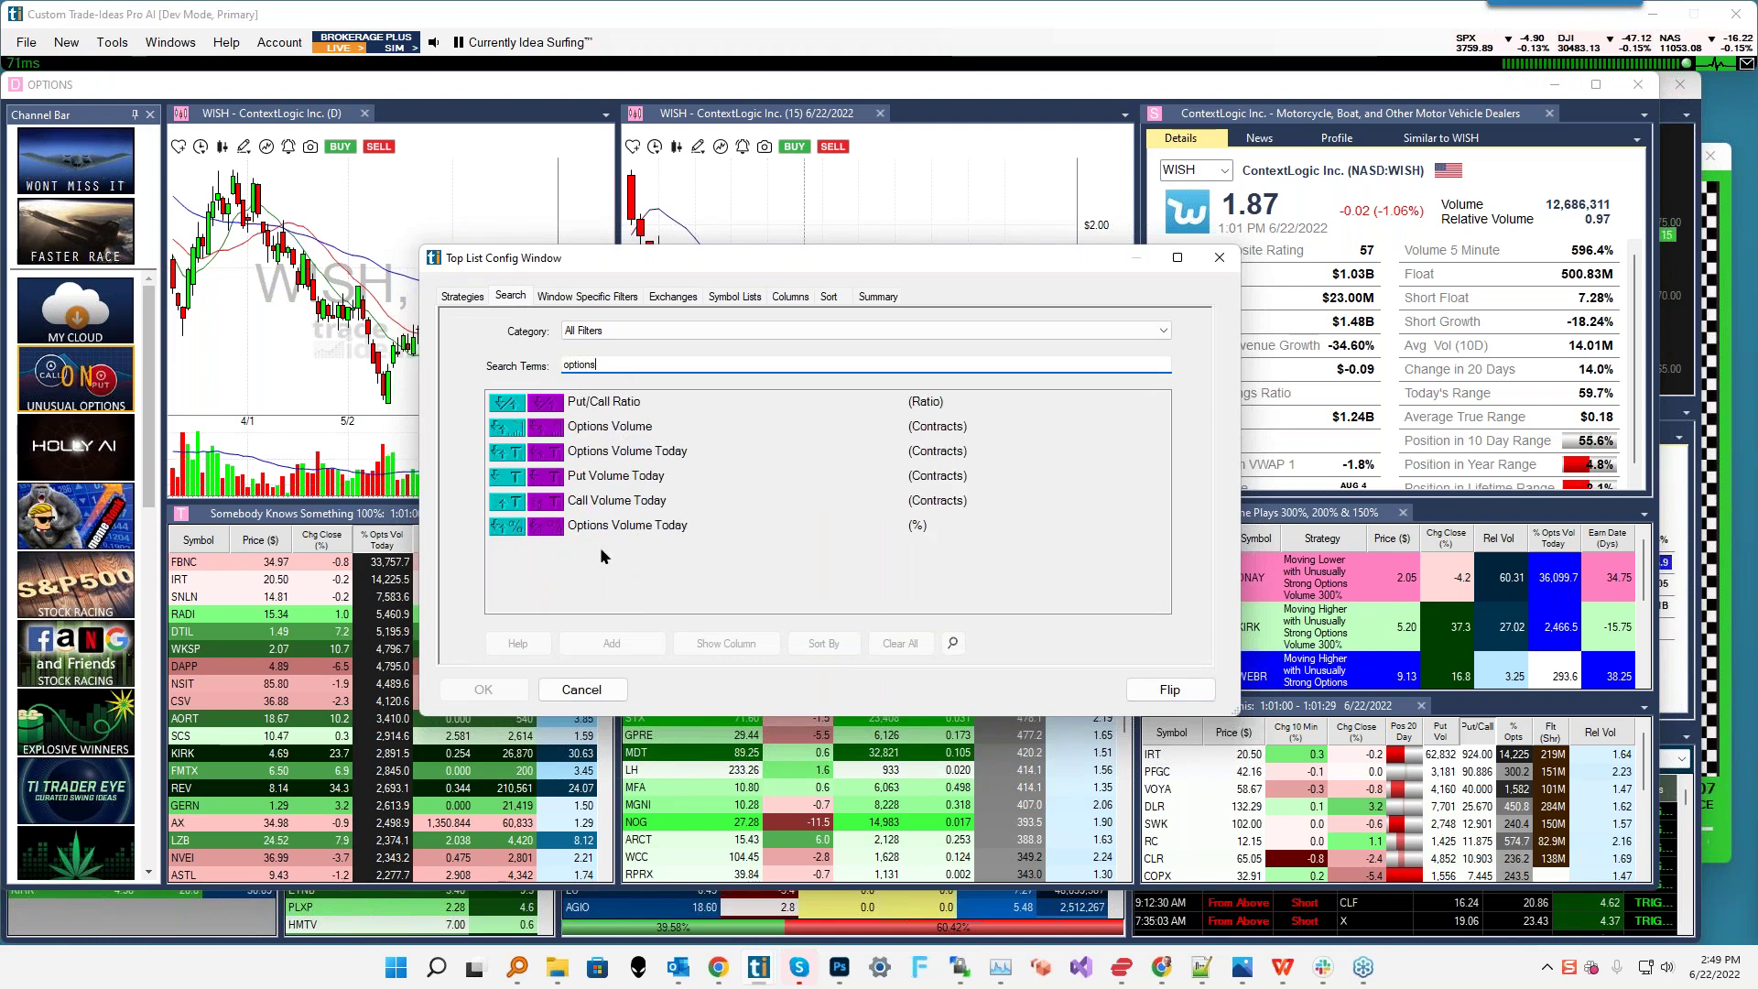
click(1219, 259)
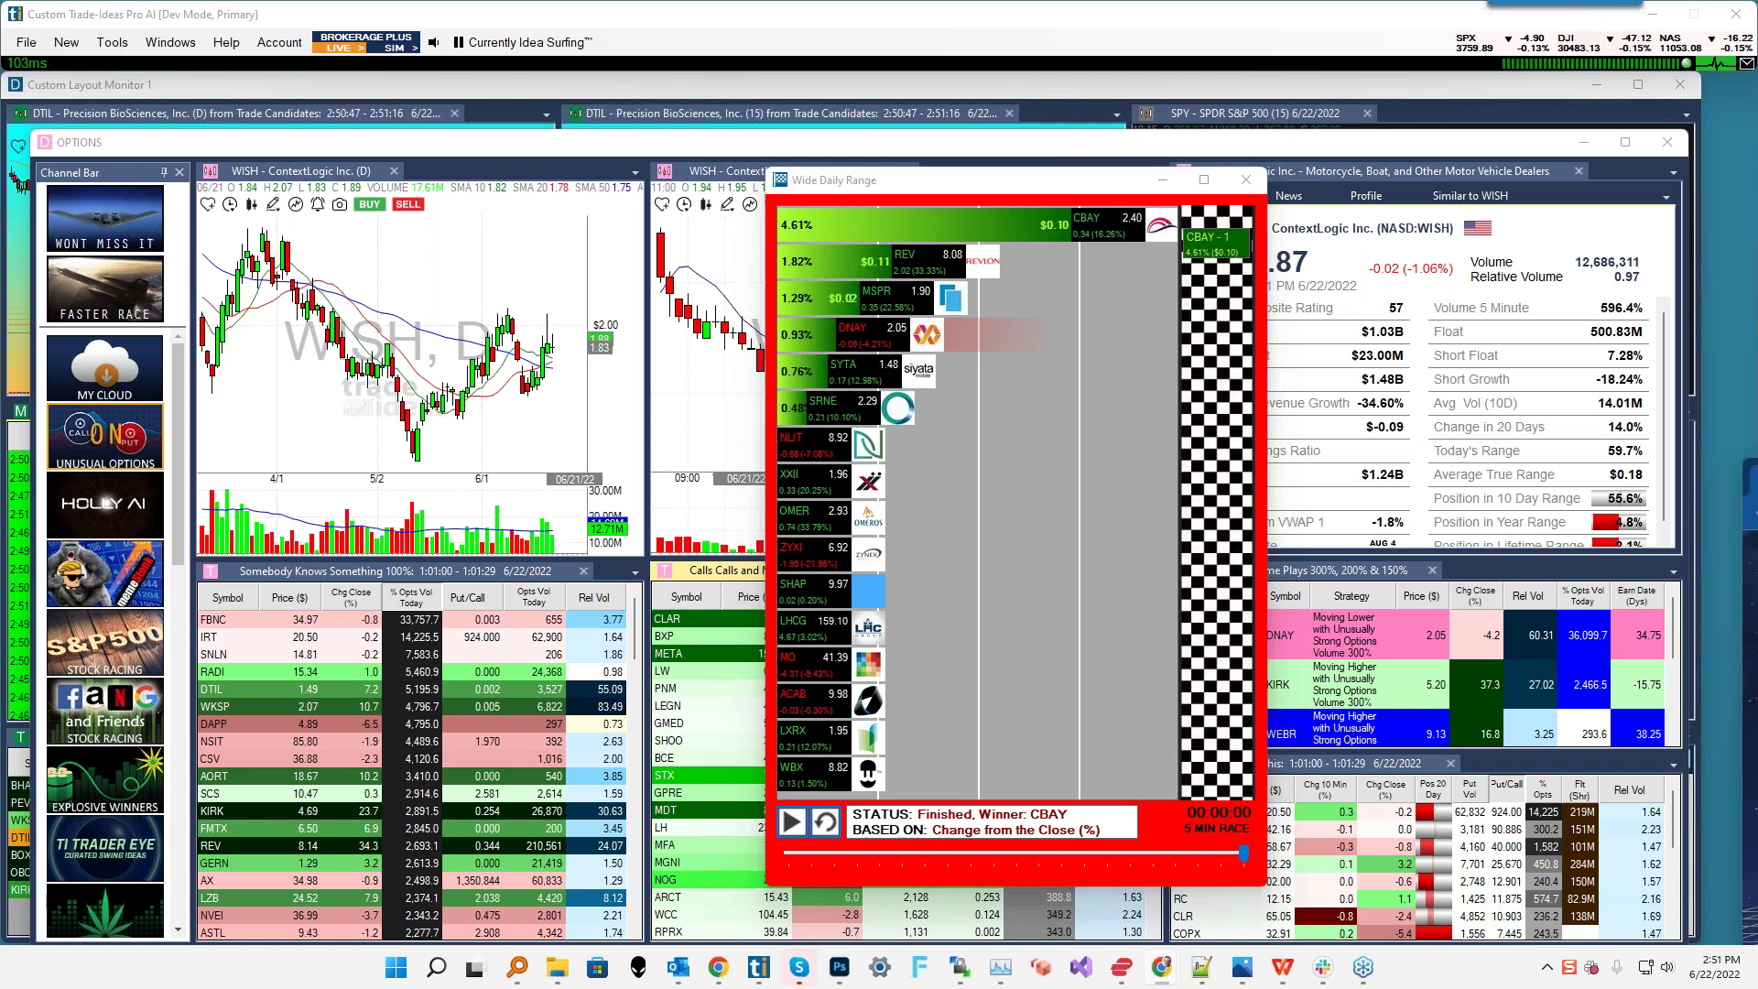
- Bring the Chrome window with the 3D Alerts demo onto this monitor
drag(1757, 101, 1019, 80)
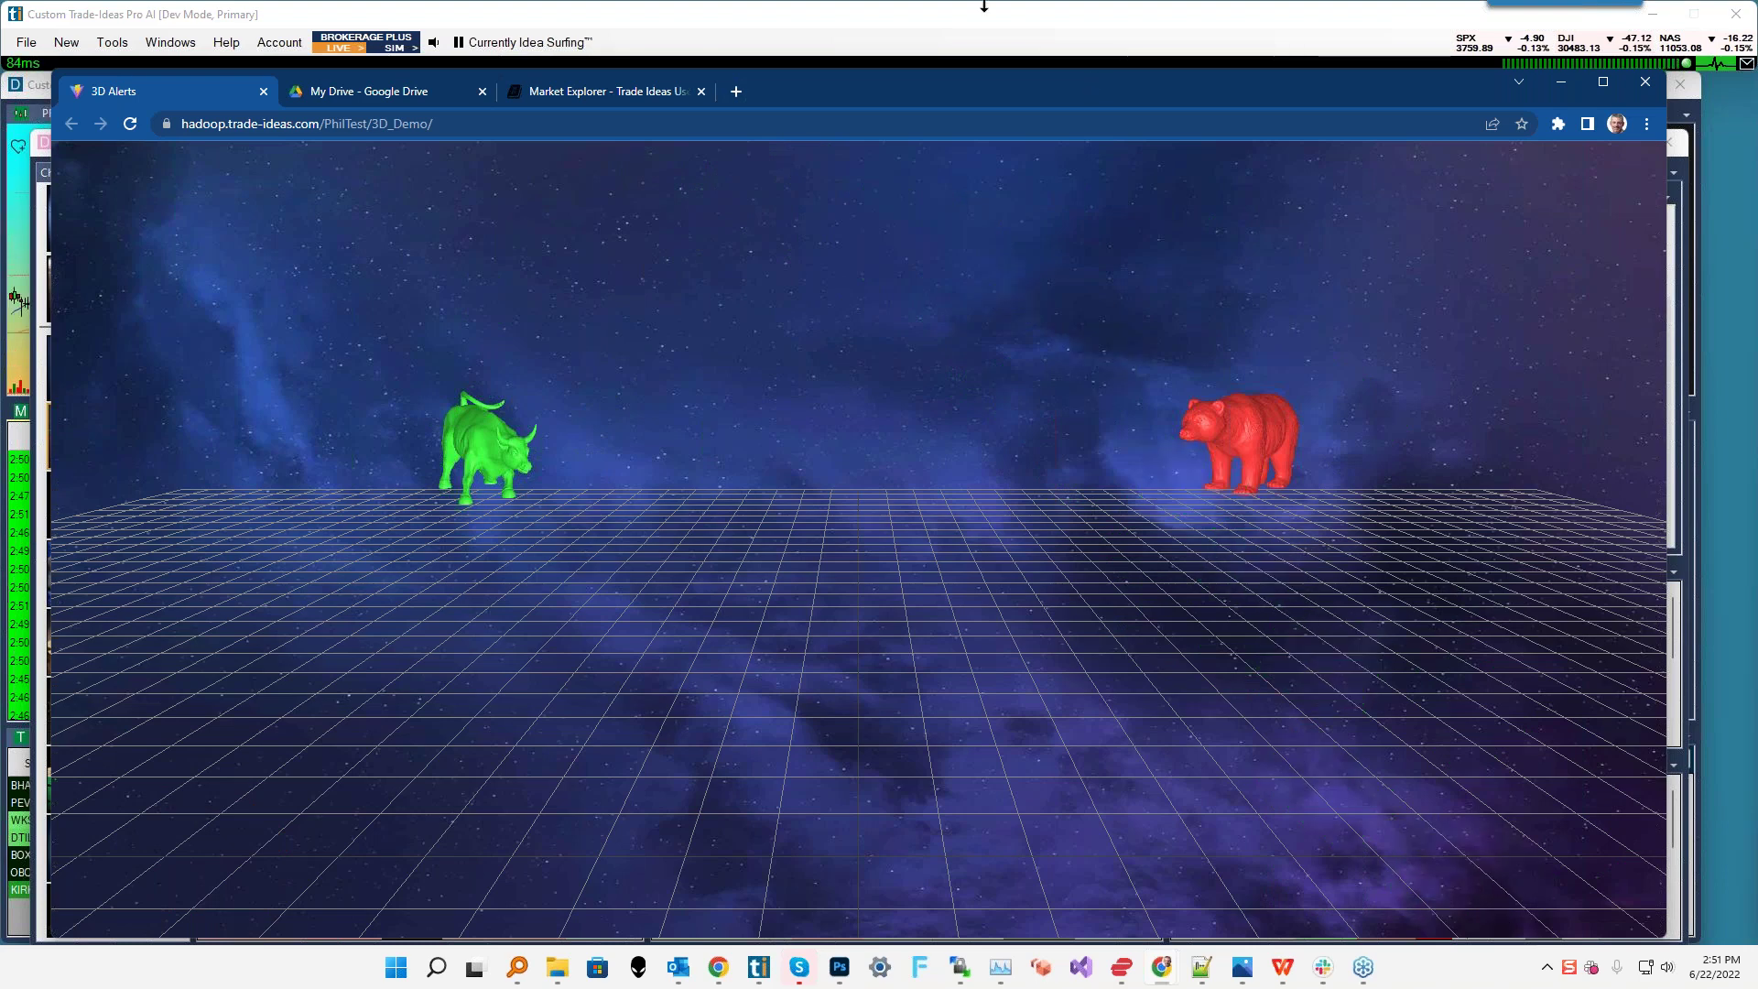
- Create a New Highs vs. New Lows compare count window with the existing settings and move it mostly off this monitor
click(71, 46)
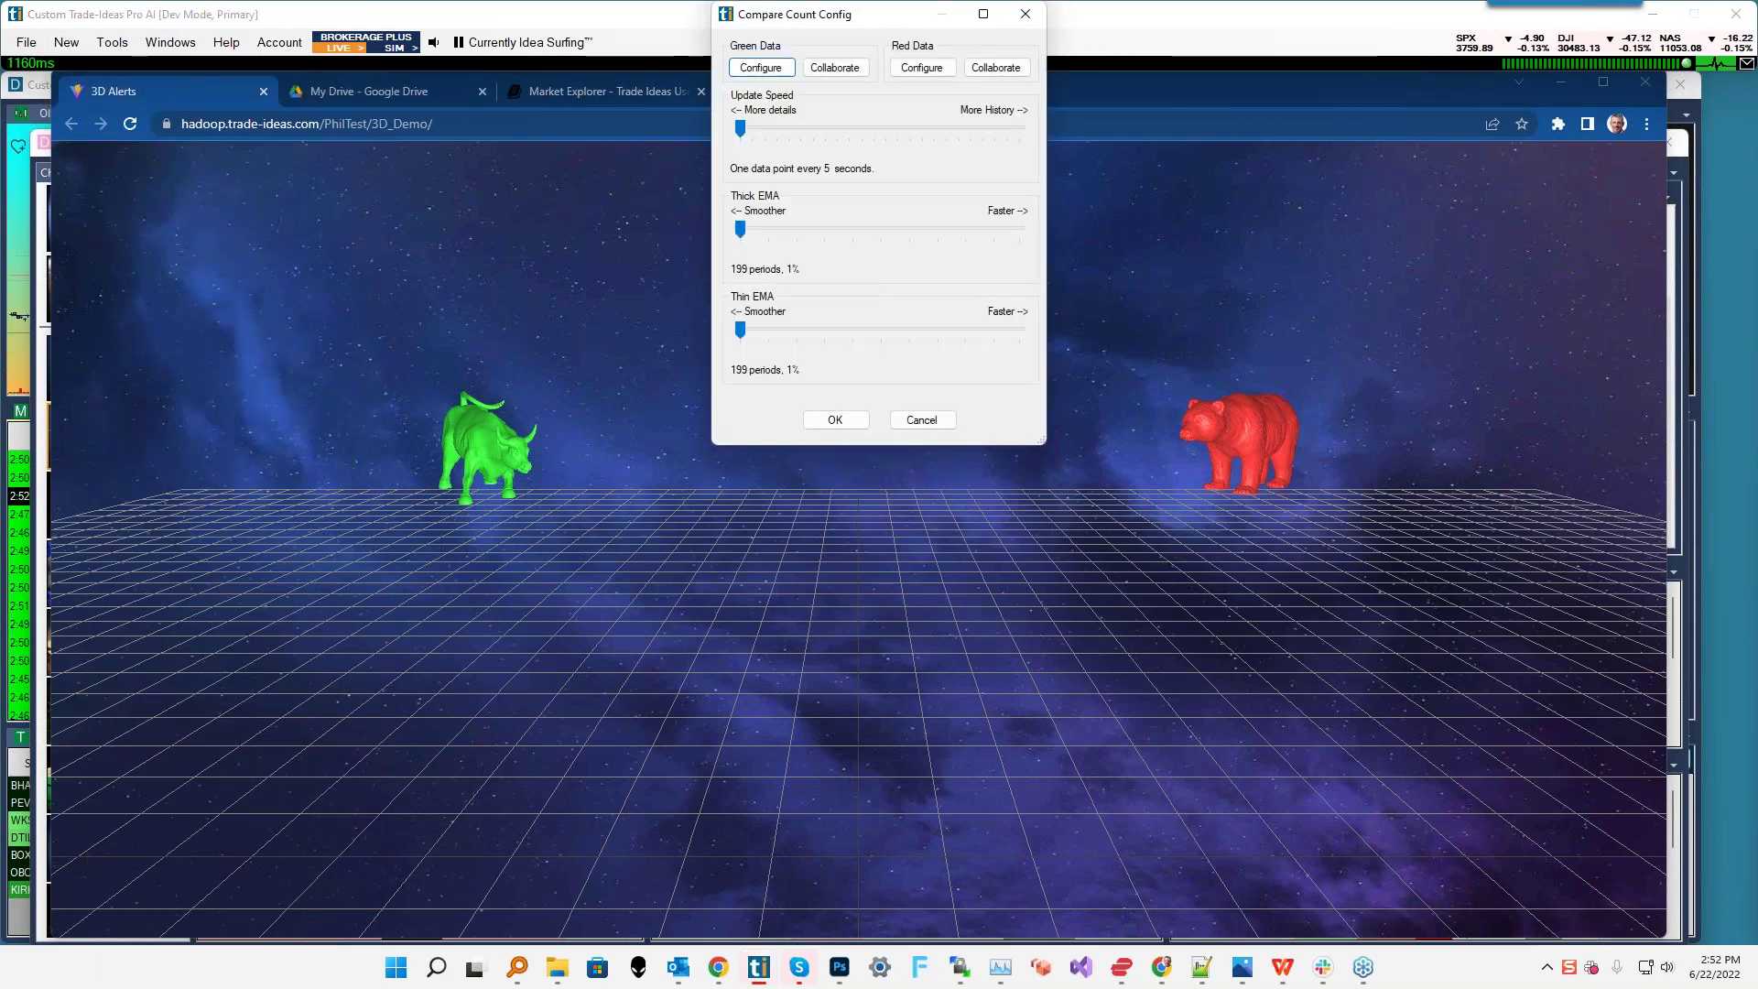
click(764, 69)
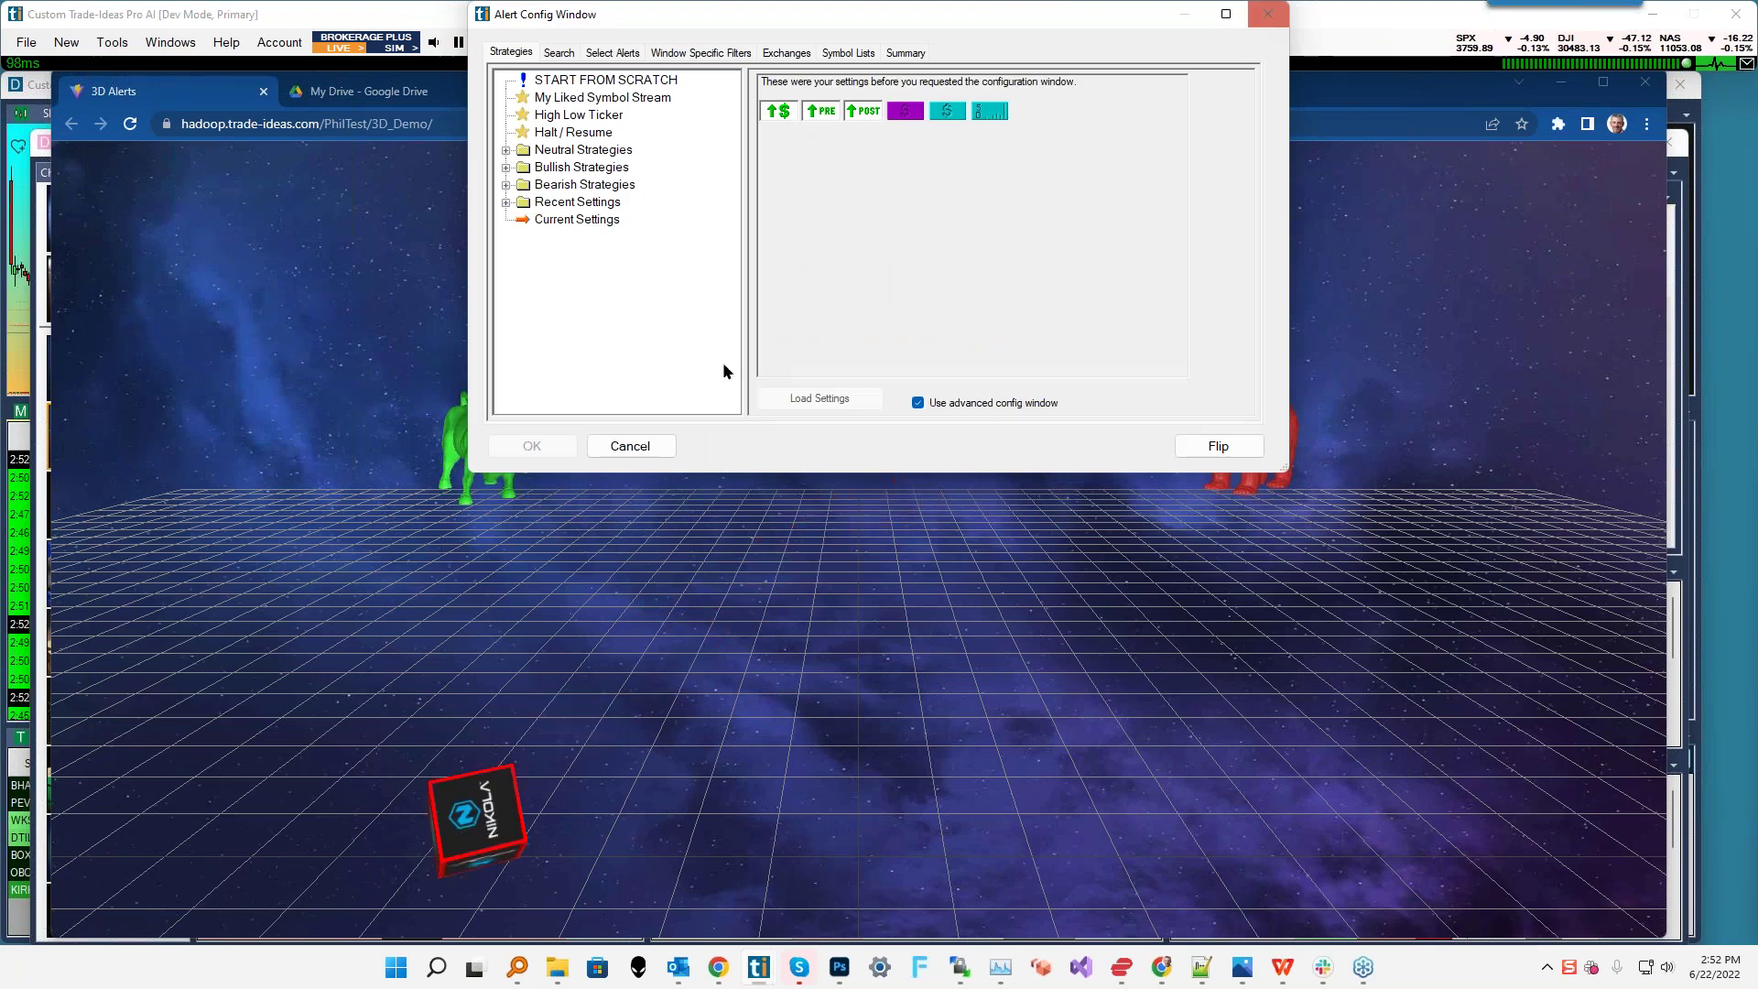
key(Escape)
click(834, 420)
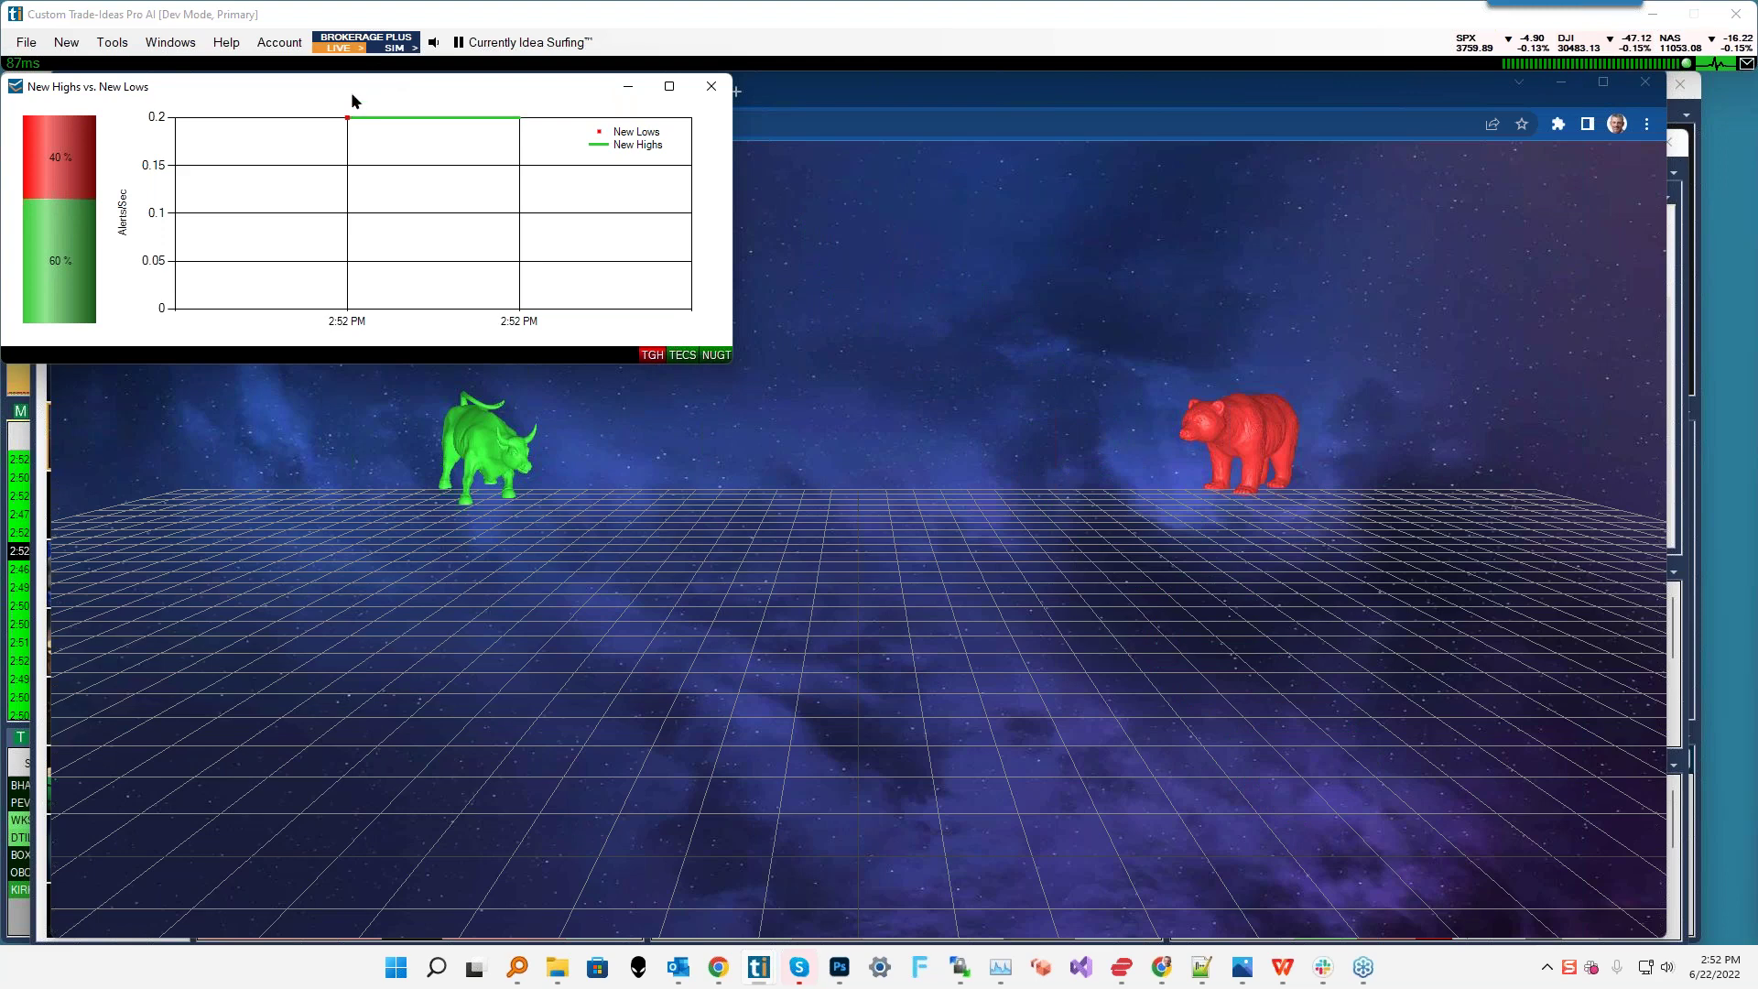
drag(403, 88, 1042, 44)
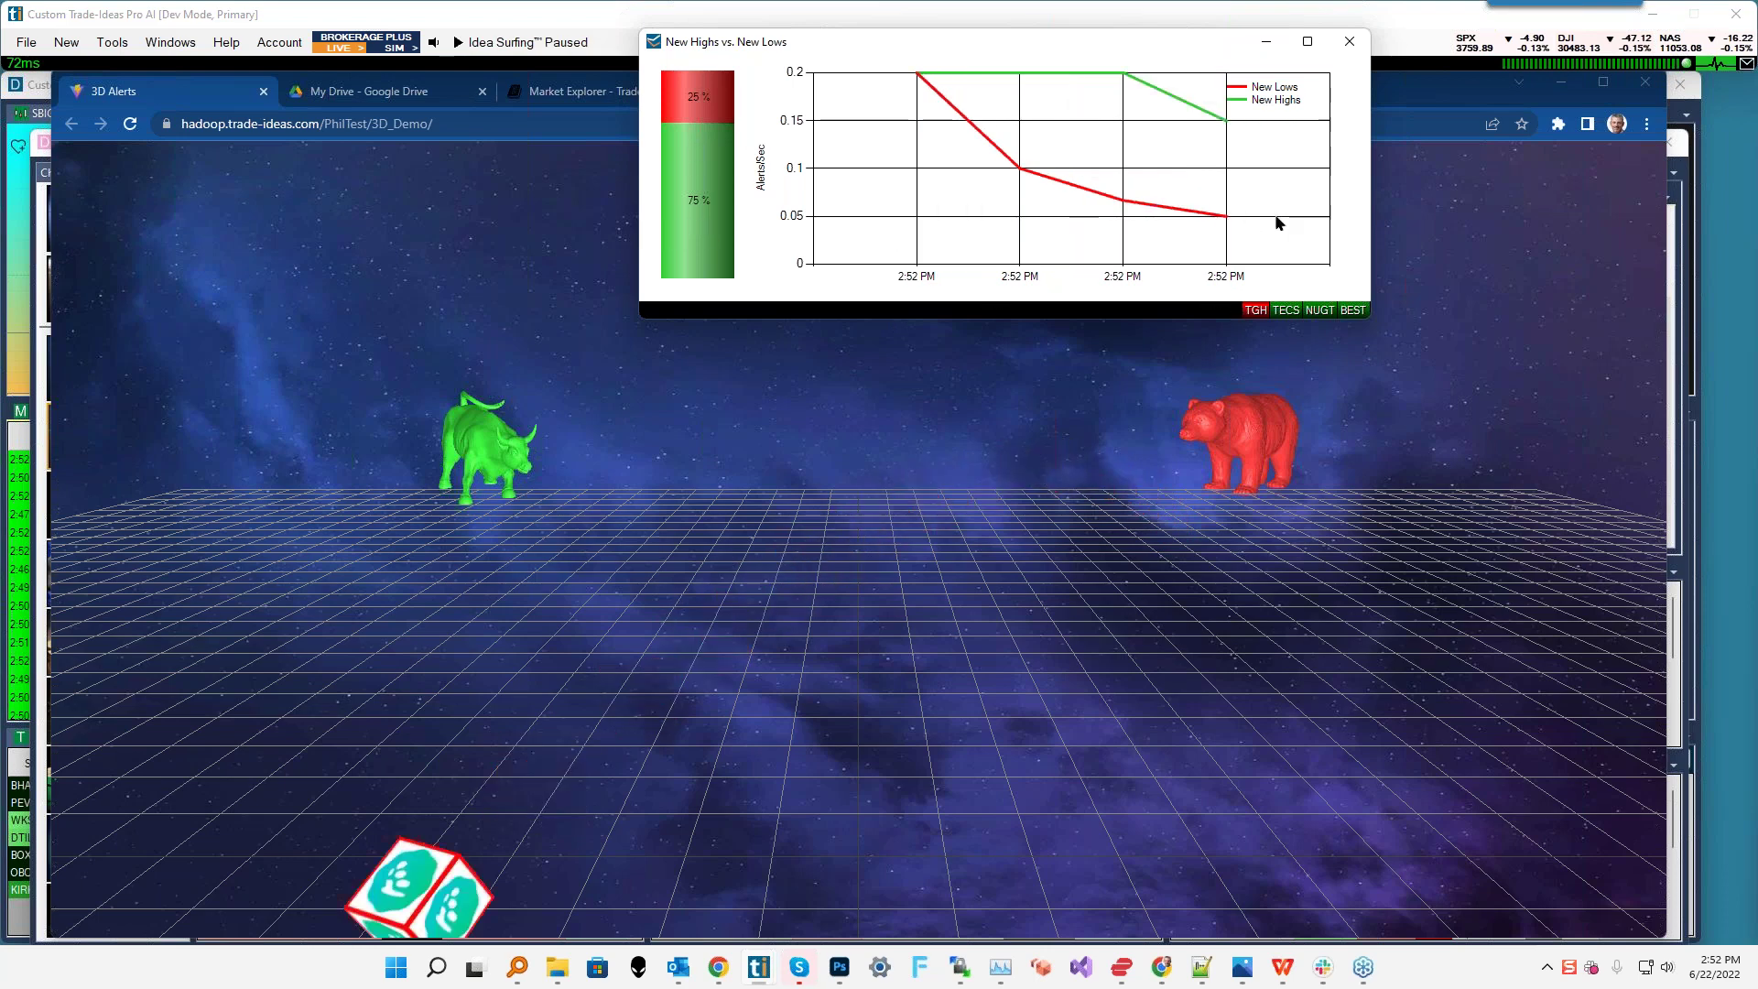
drag(710, 53, 1757, 357)
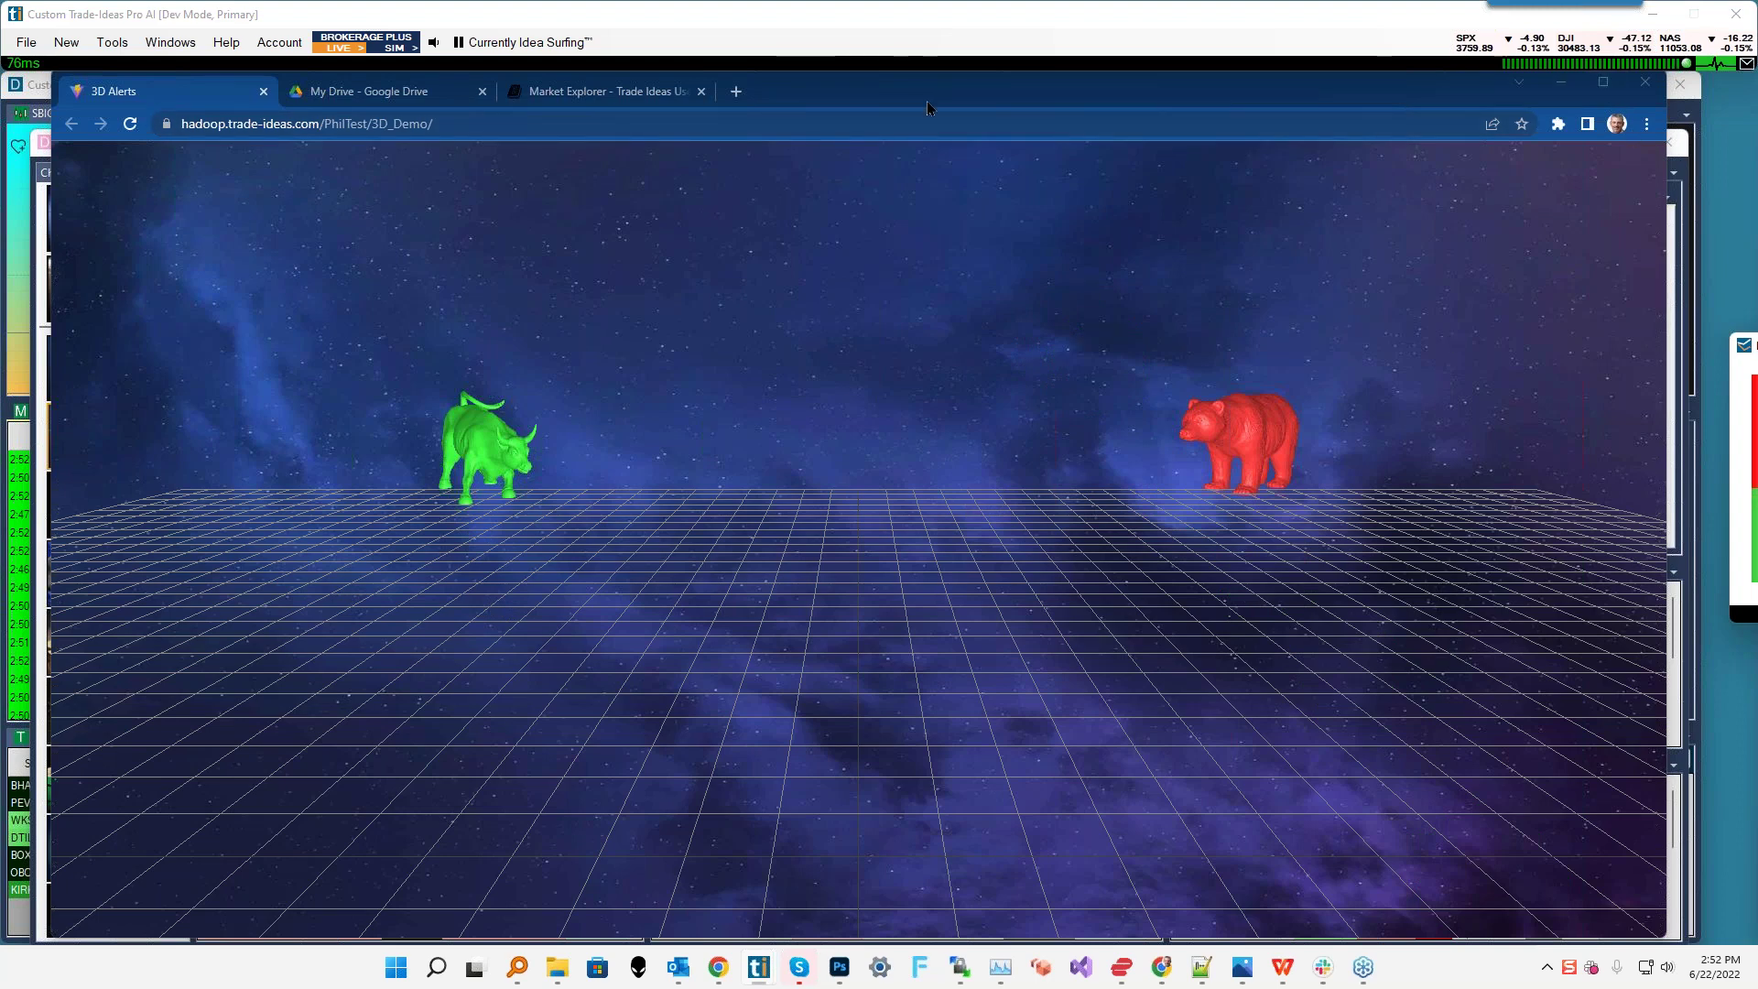
- Switch back to Trade-Ideas Pro AI and load the Explosive Winners channel
key(alt+Tab)
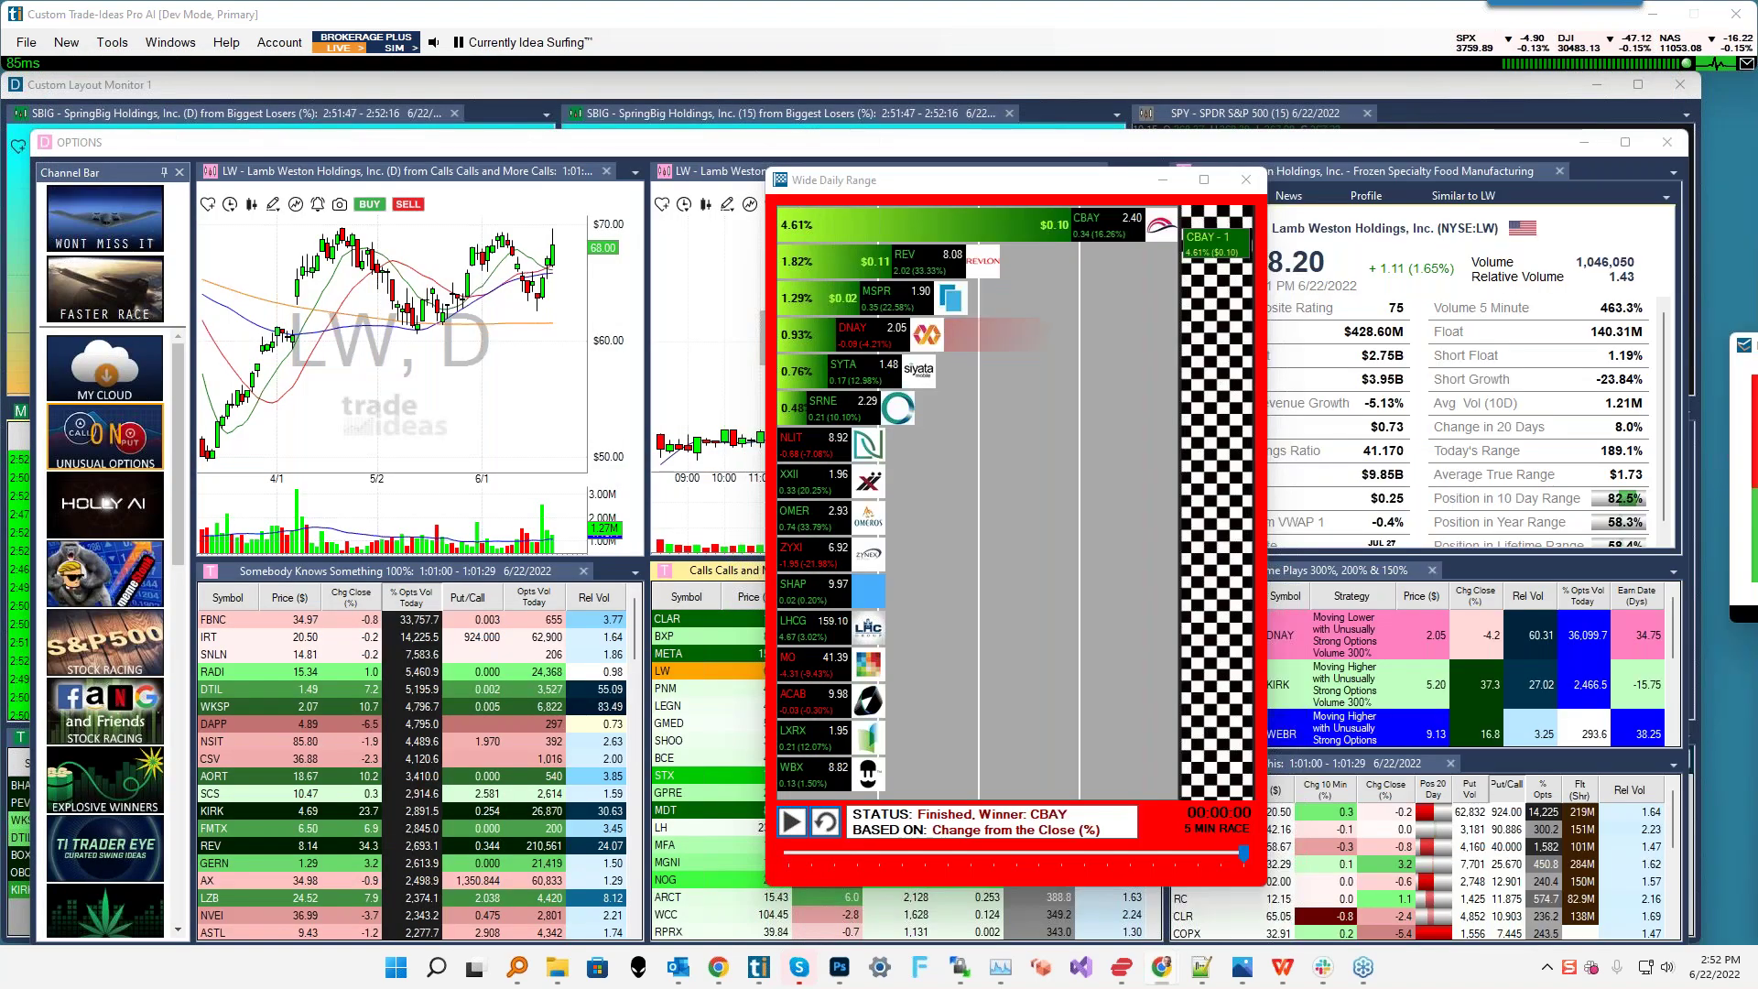
click(665, 688)
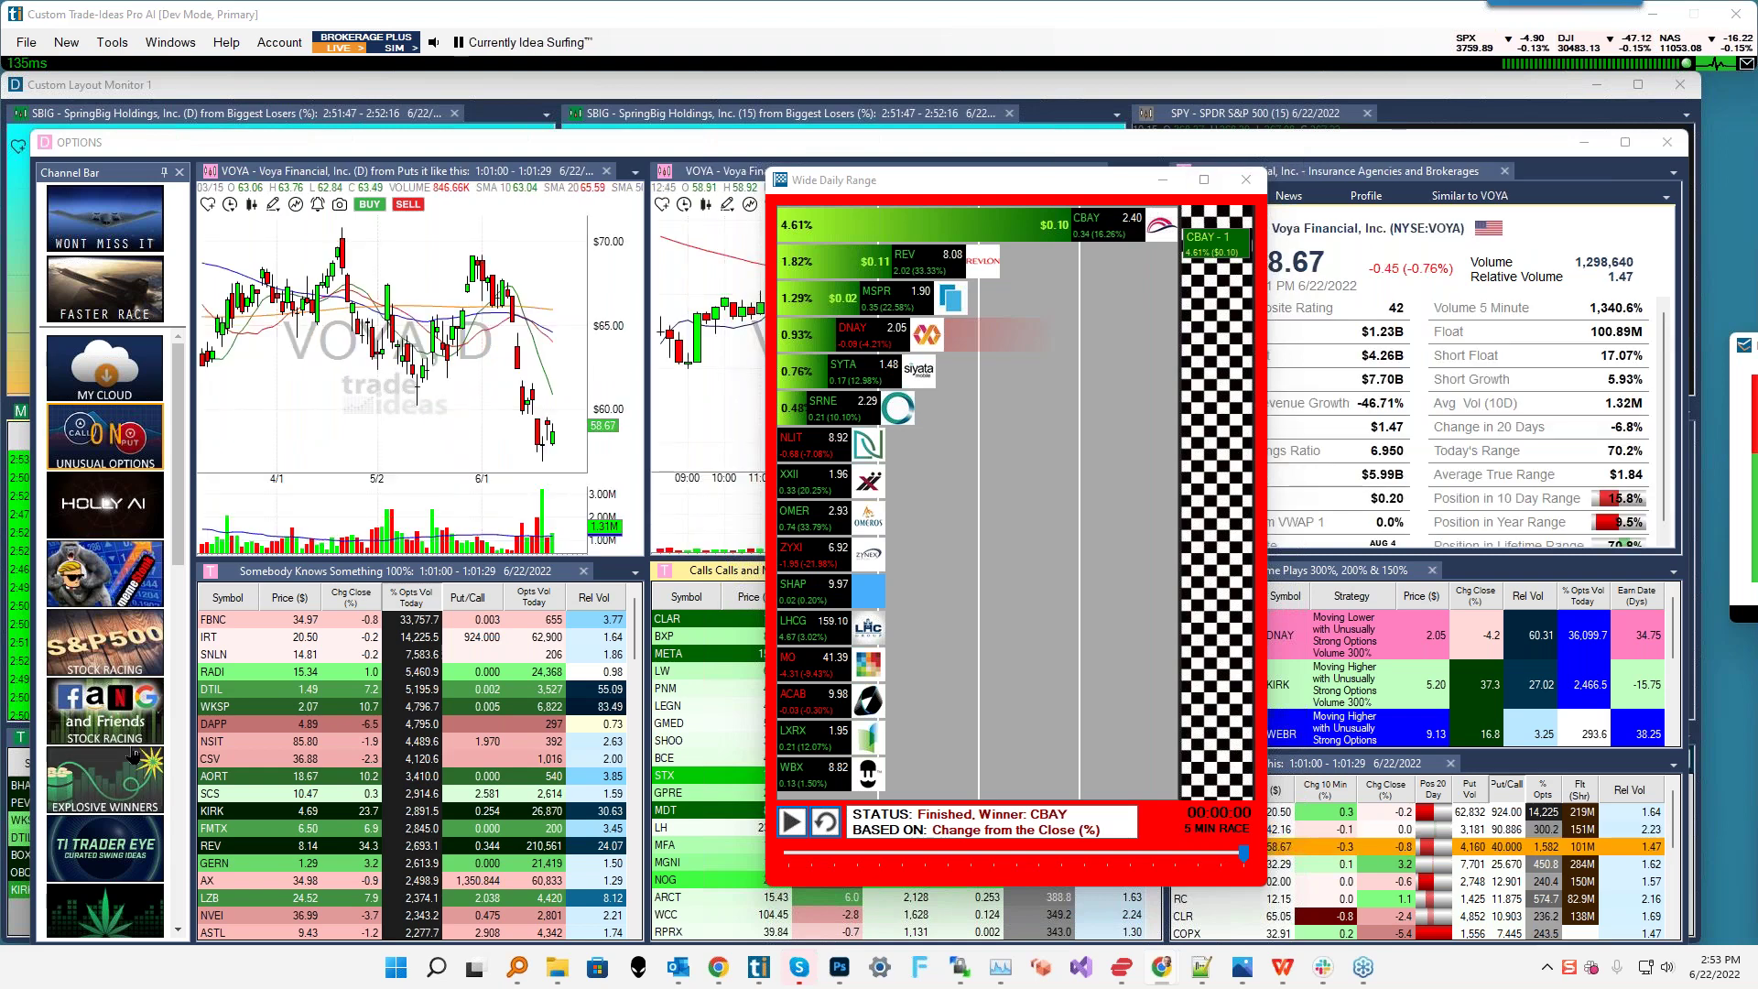
click(107, 785)
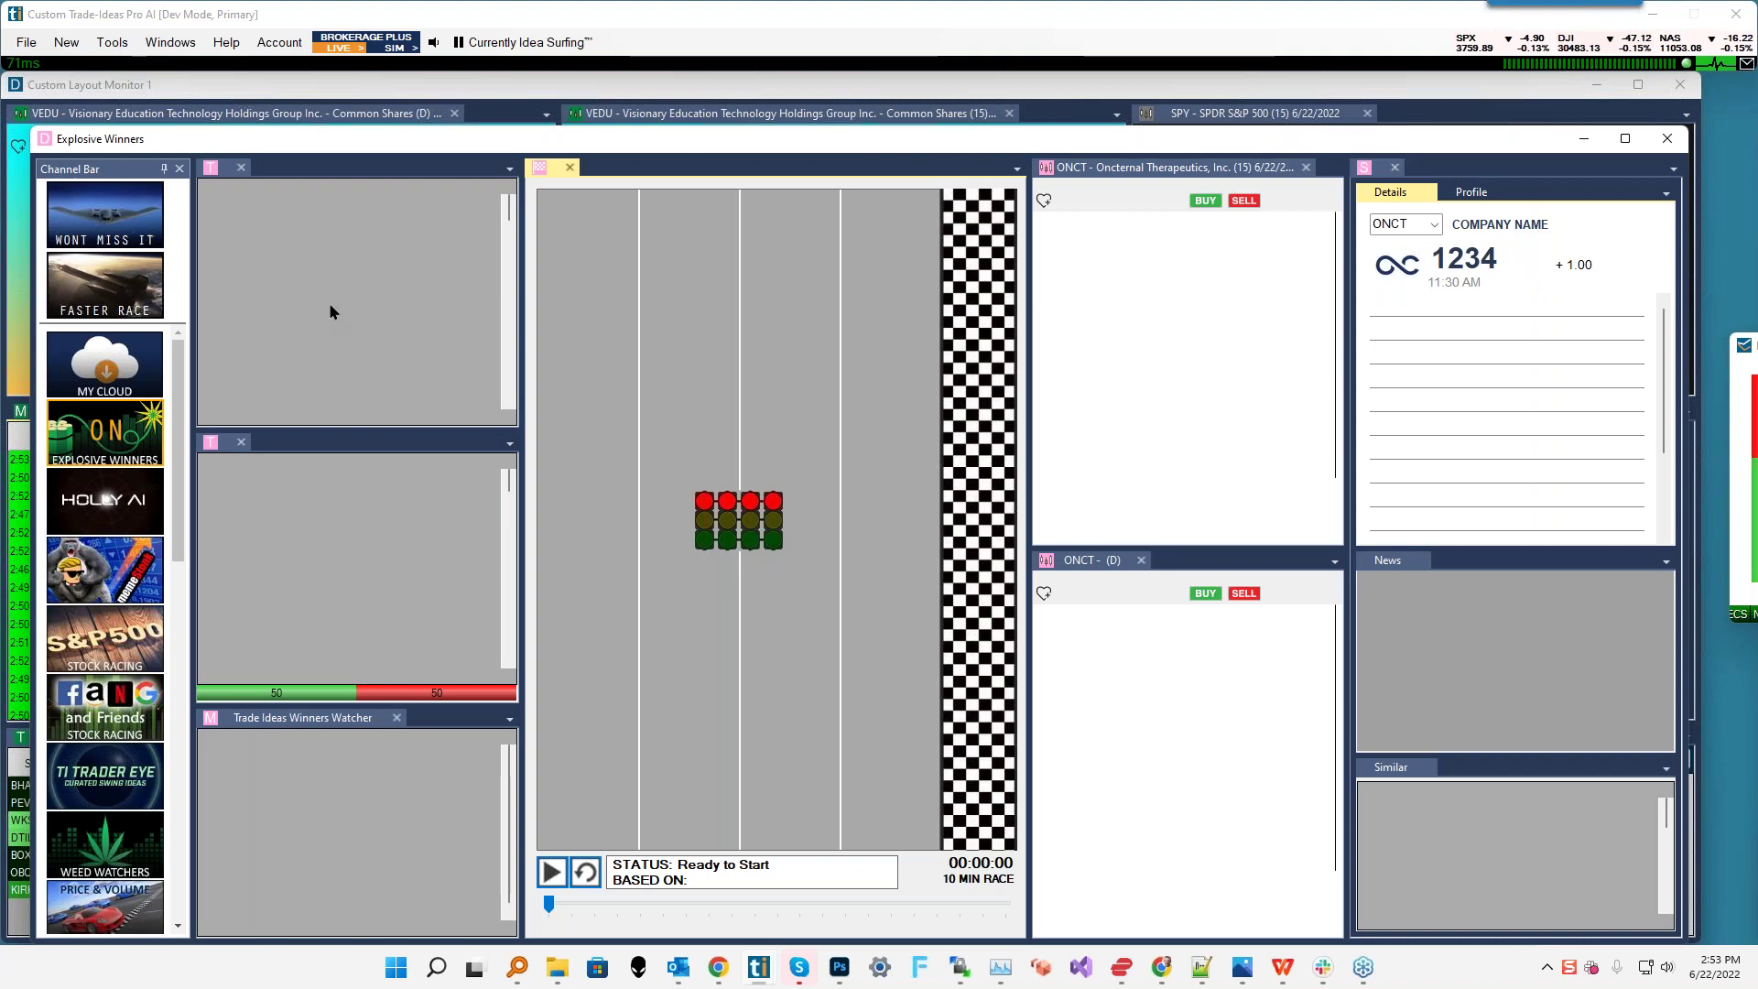
- Duplicate the Biggest Gainers from Open (%) list into a free-floating window
right_click(305, 290)
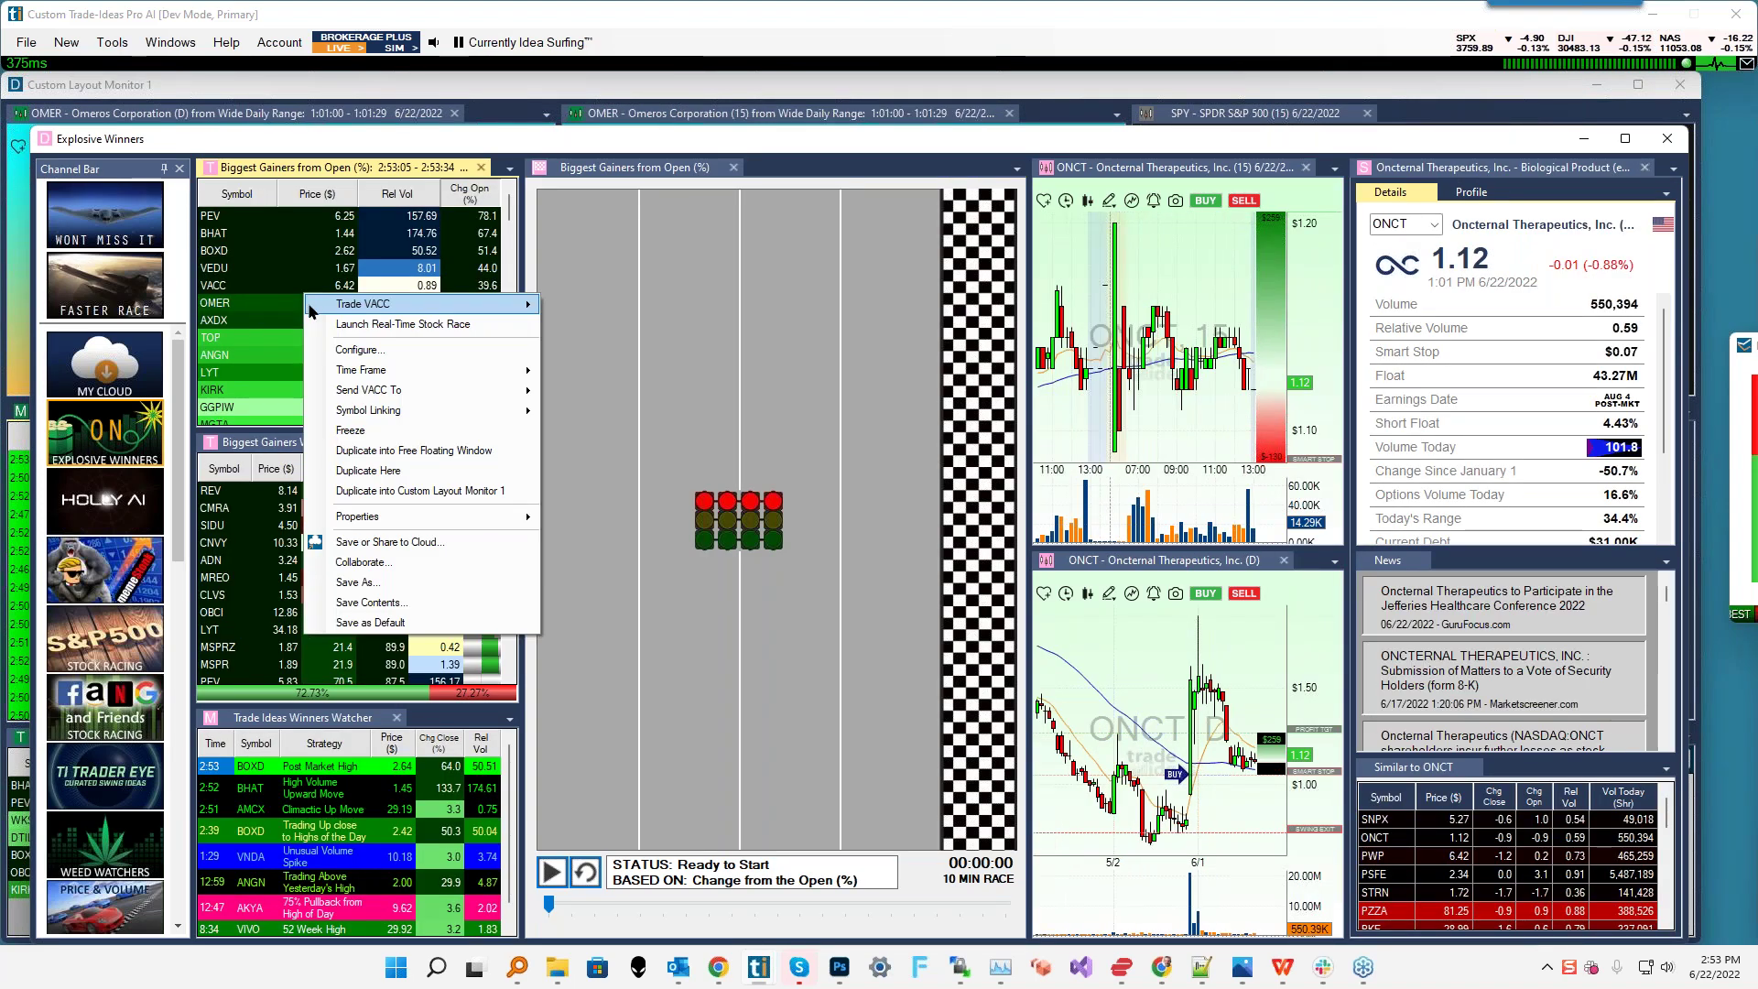
click(324, 328)
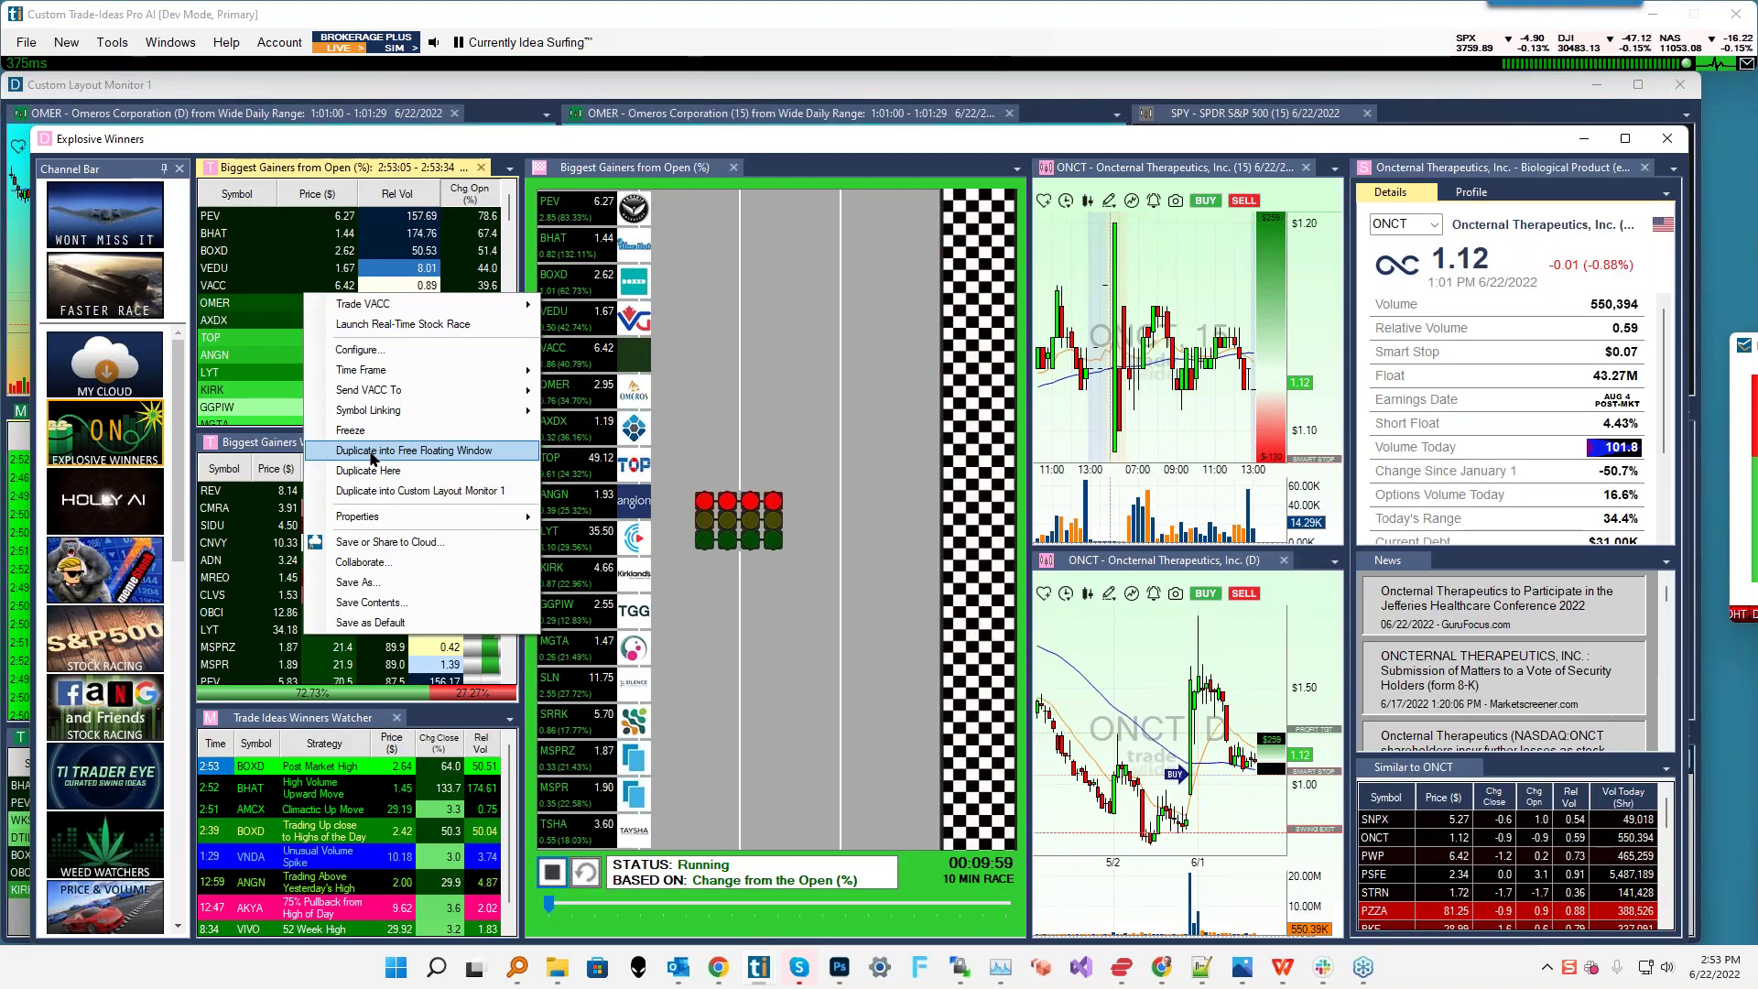
click(372, 451)
- Save the floating Biggest Gainers from Open (%) window to the cloud and share it
right_click(188, 157)
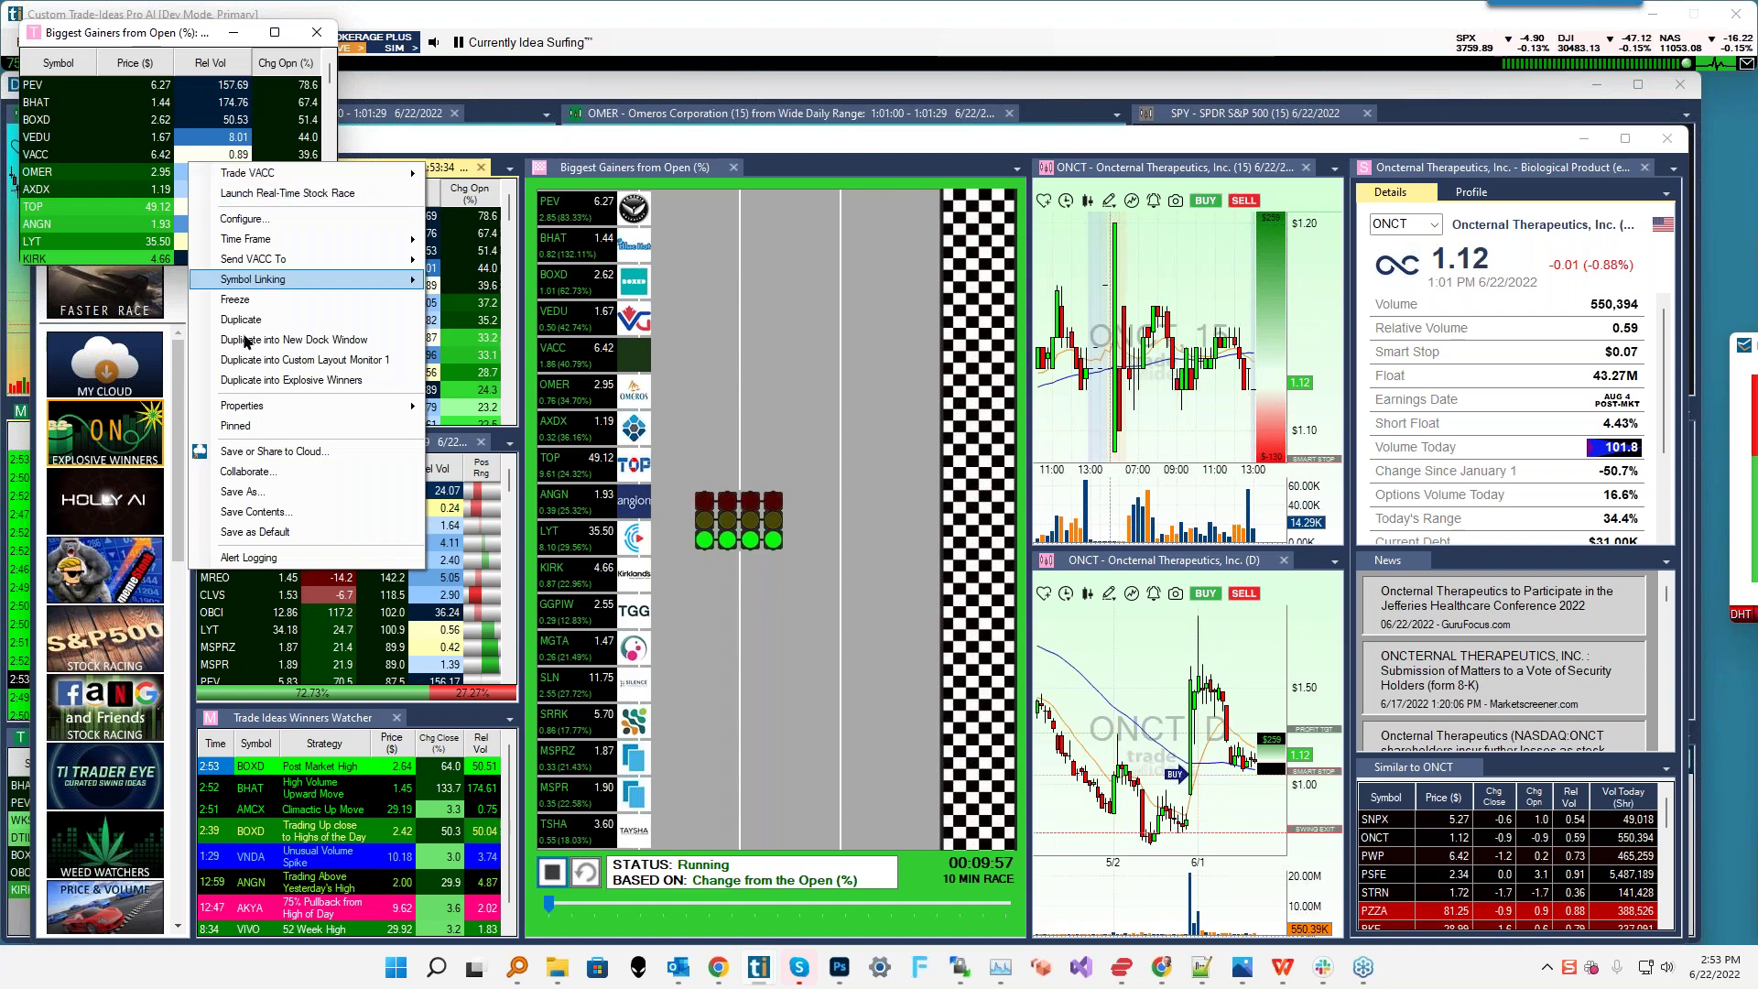
click(266, 458)
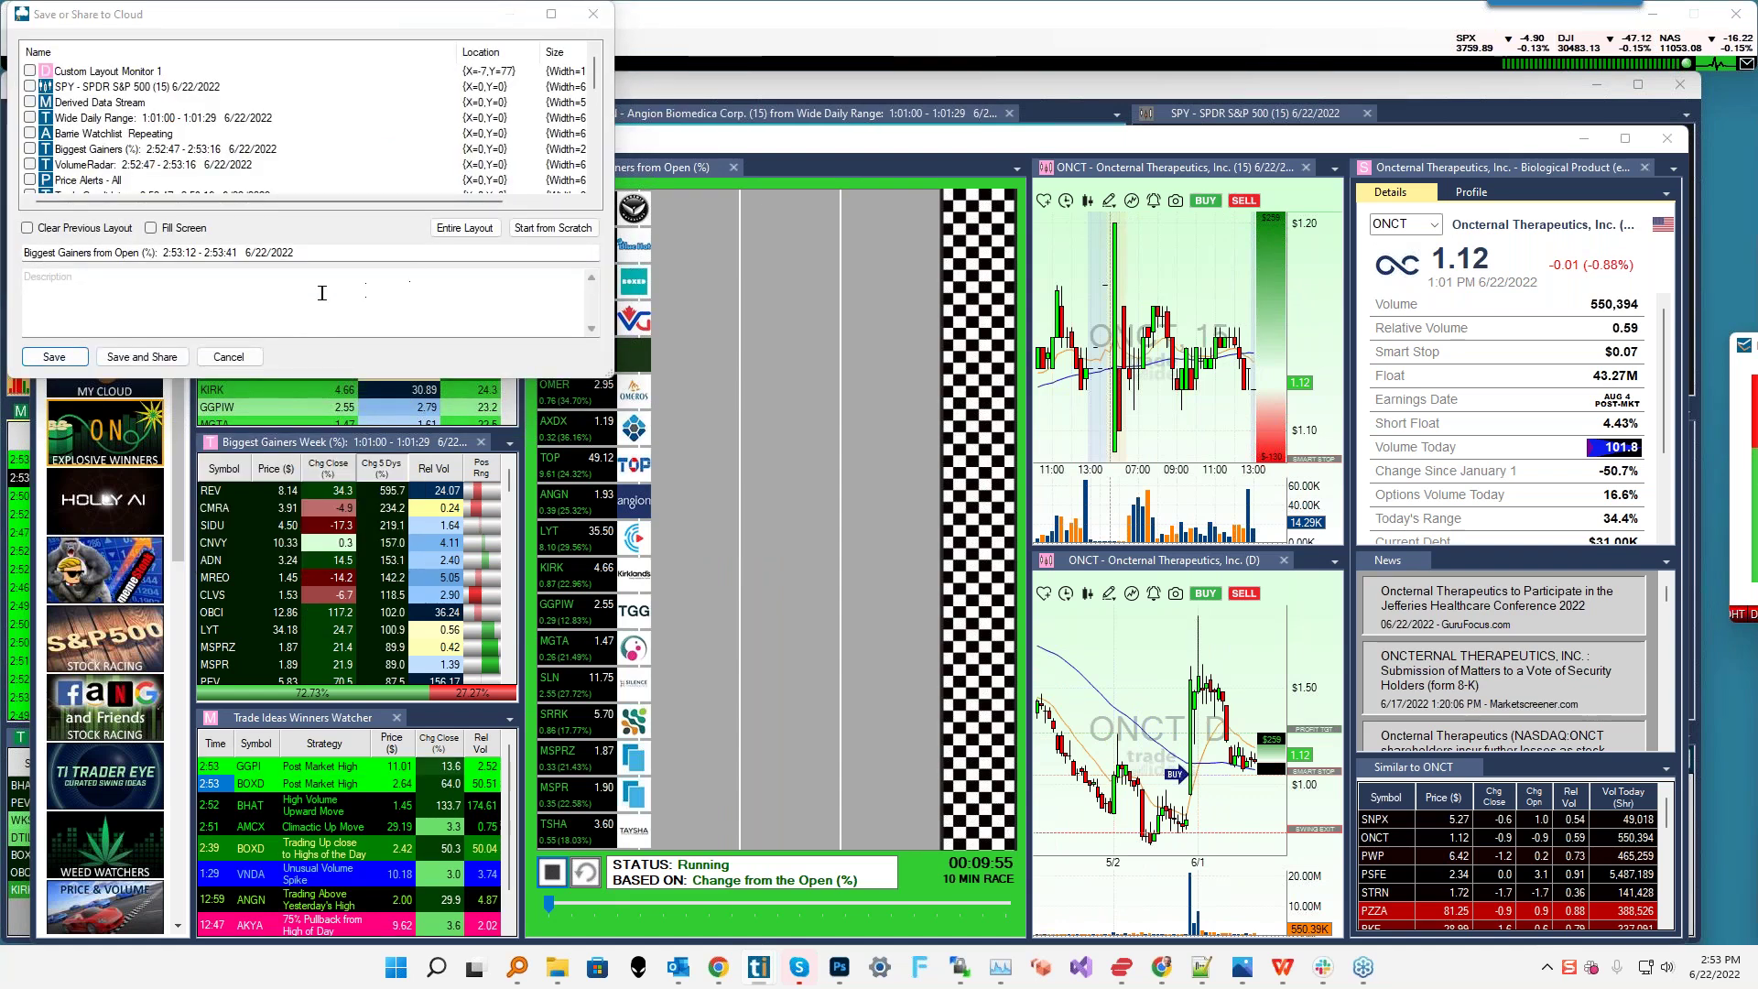
click(142, 356)
click(264, 222)
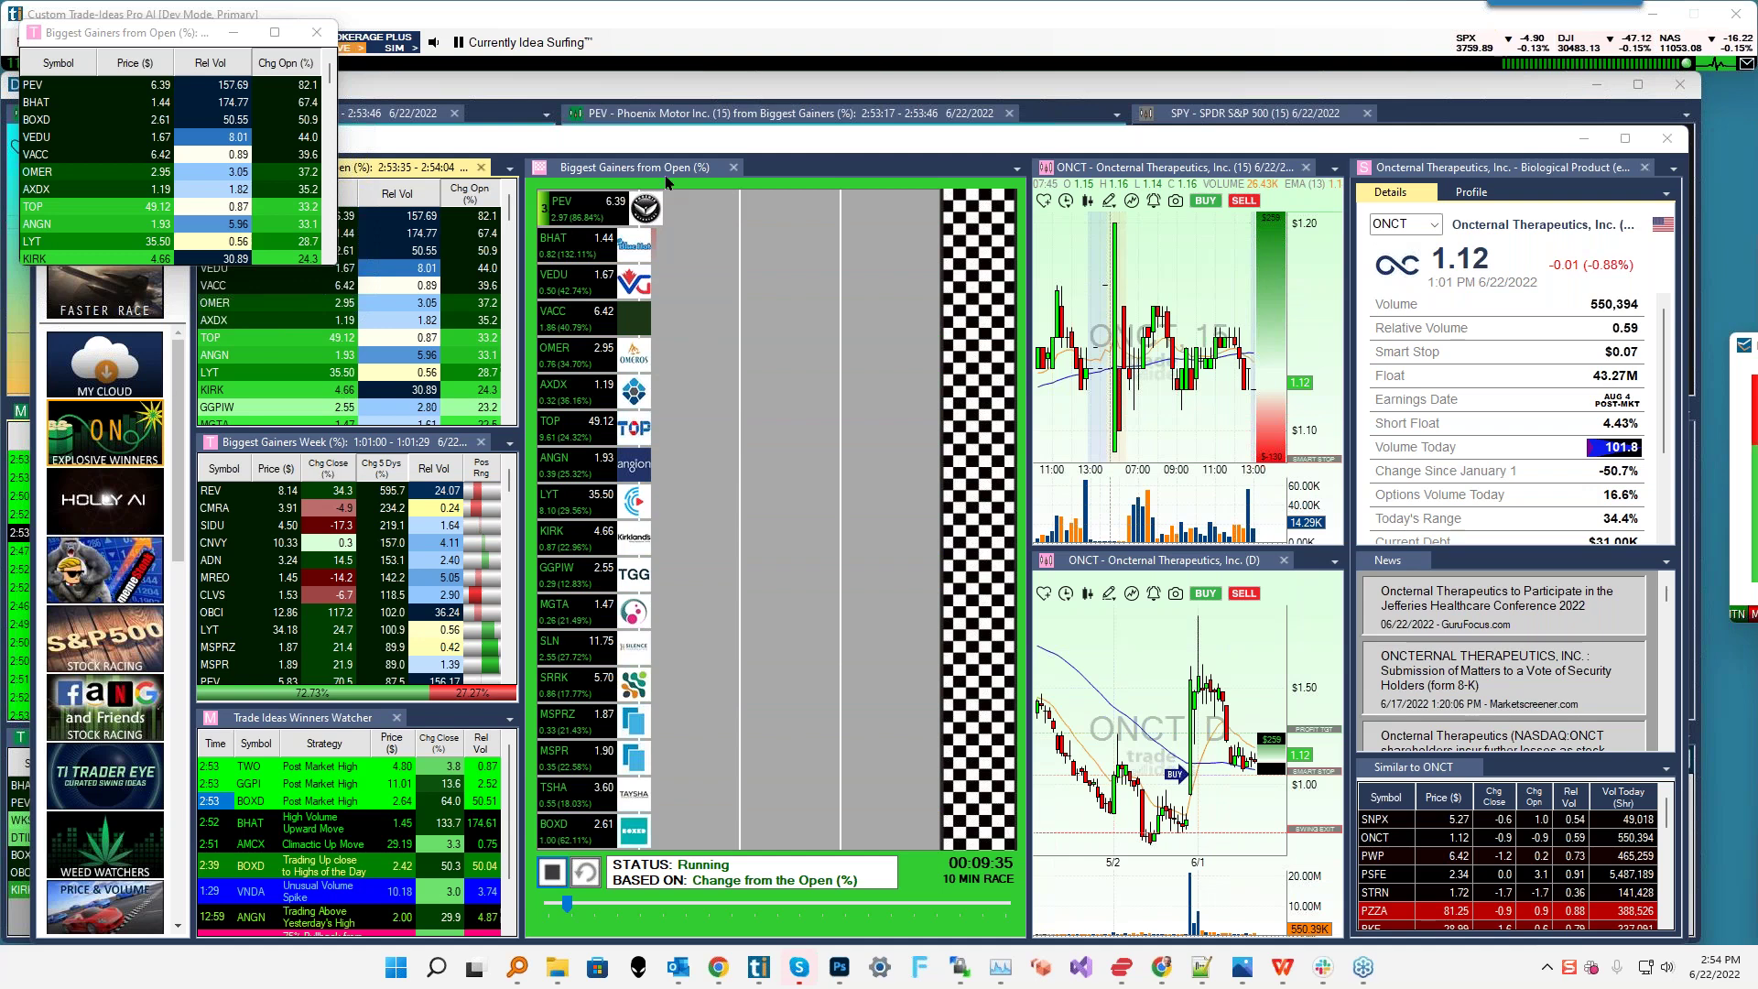
- Copy the share link of a saved item in the Load from Cloud list and close the list
drag(138, 37, 136, 153)
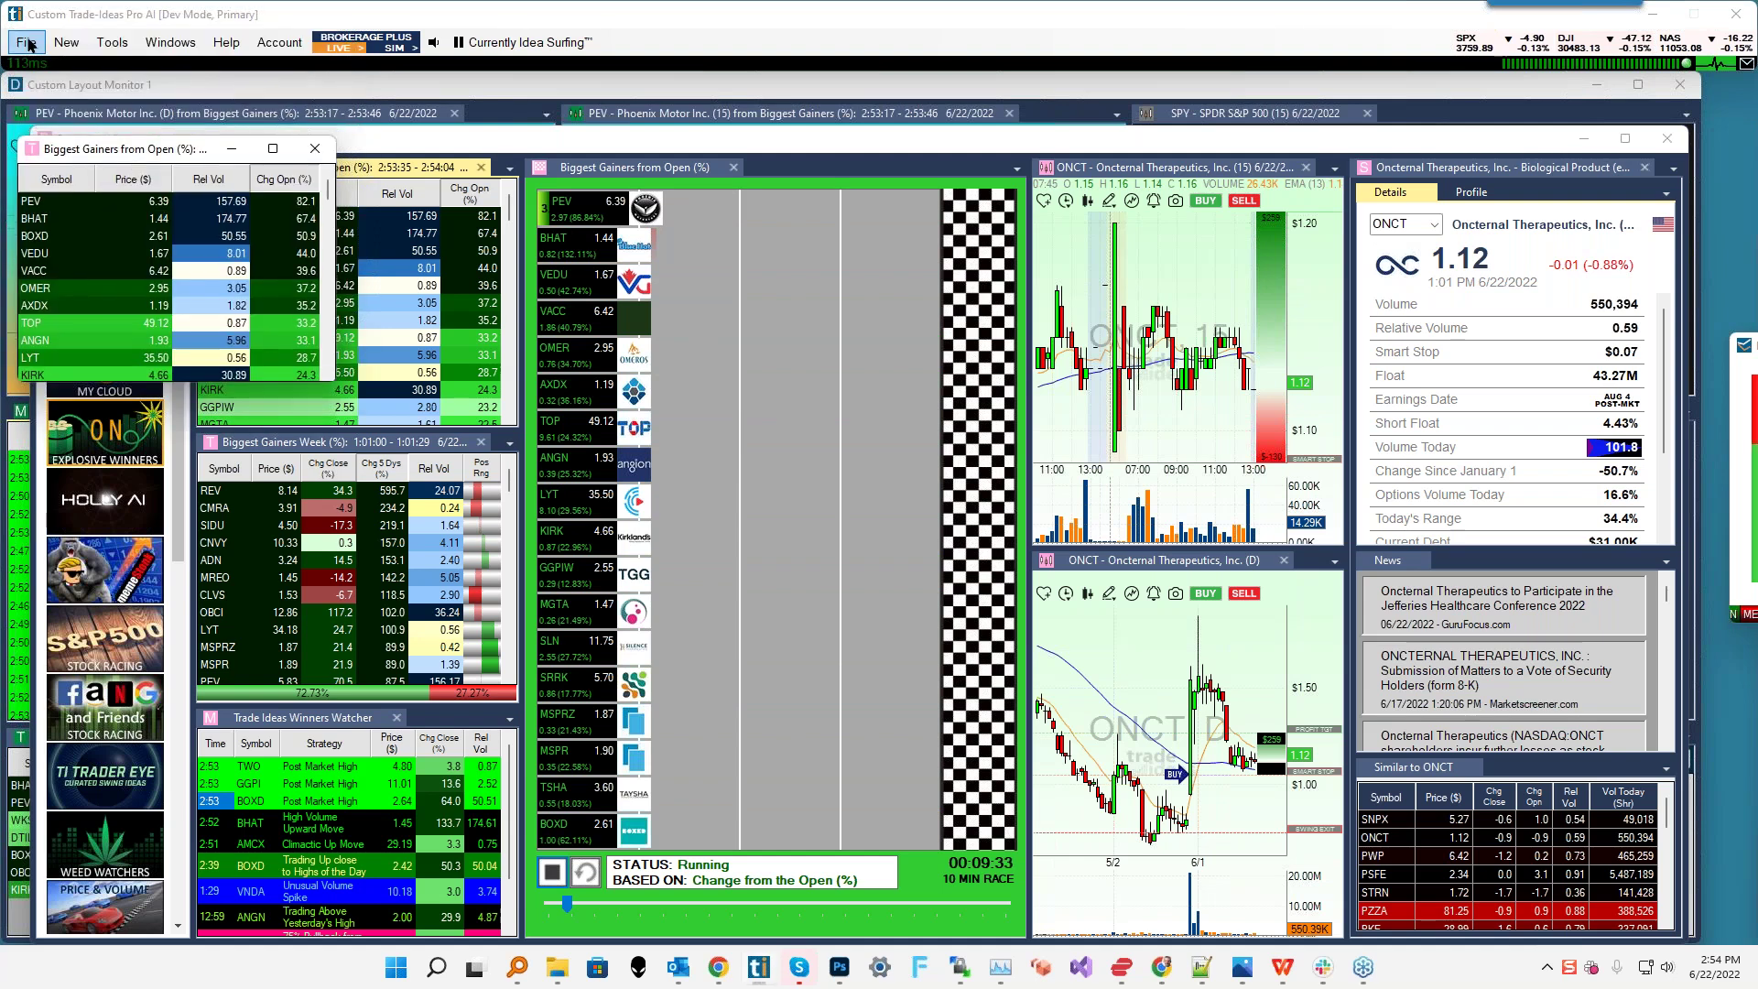
click(26, 42)
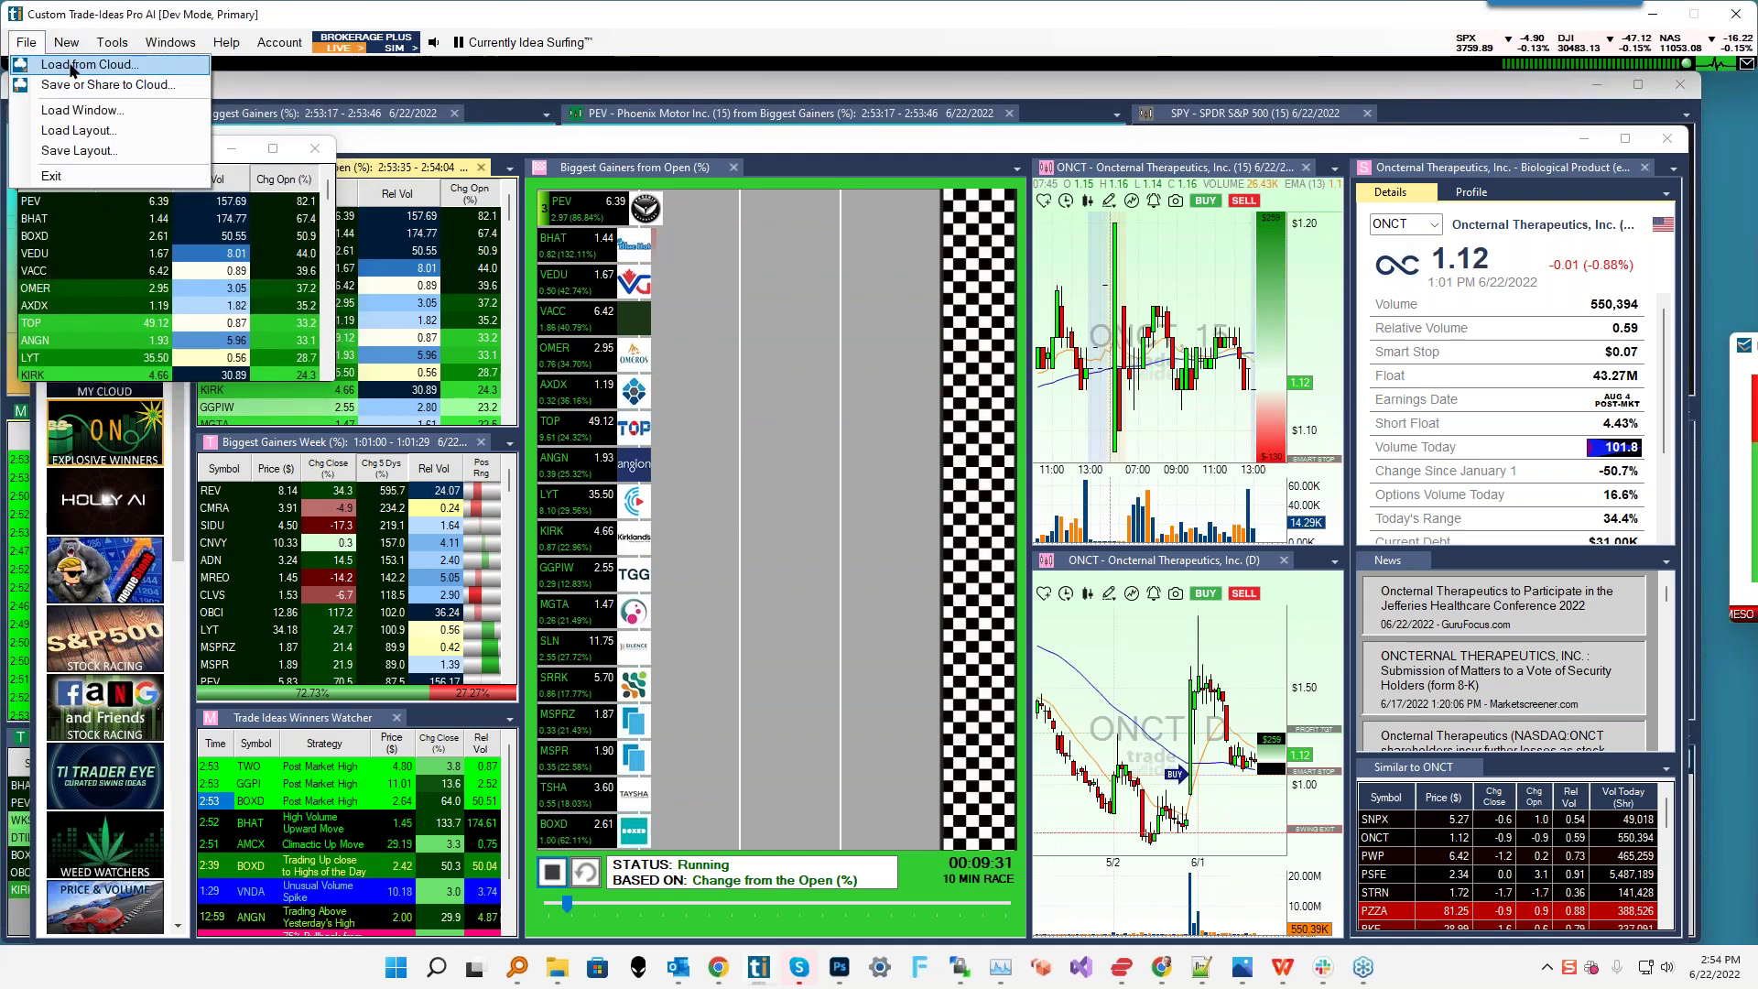
click(60, 66)
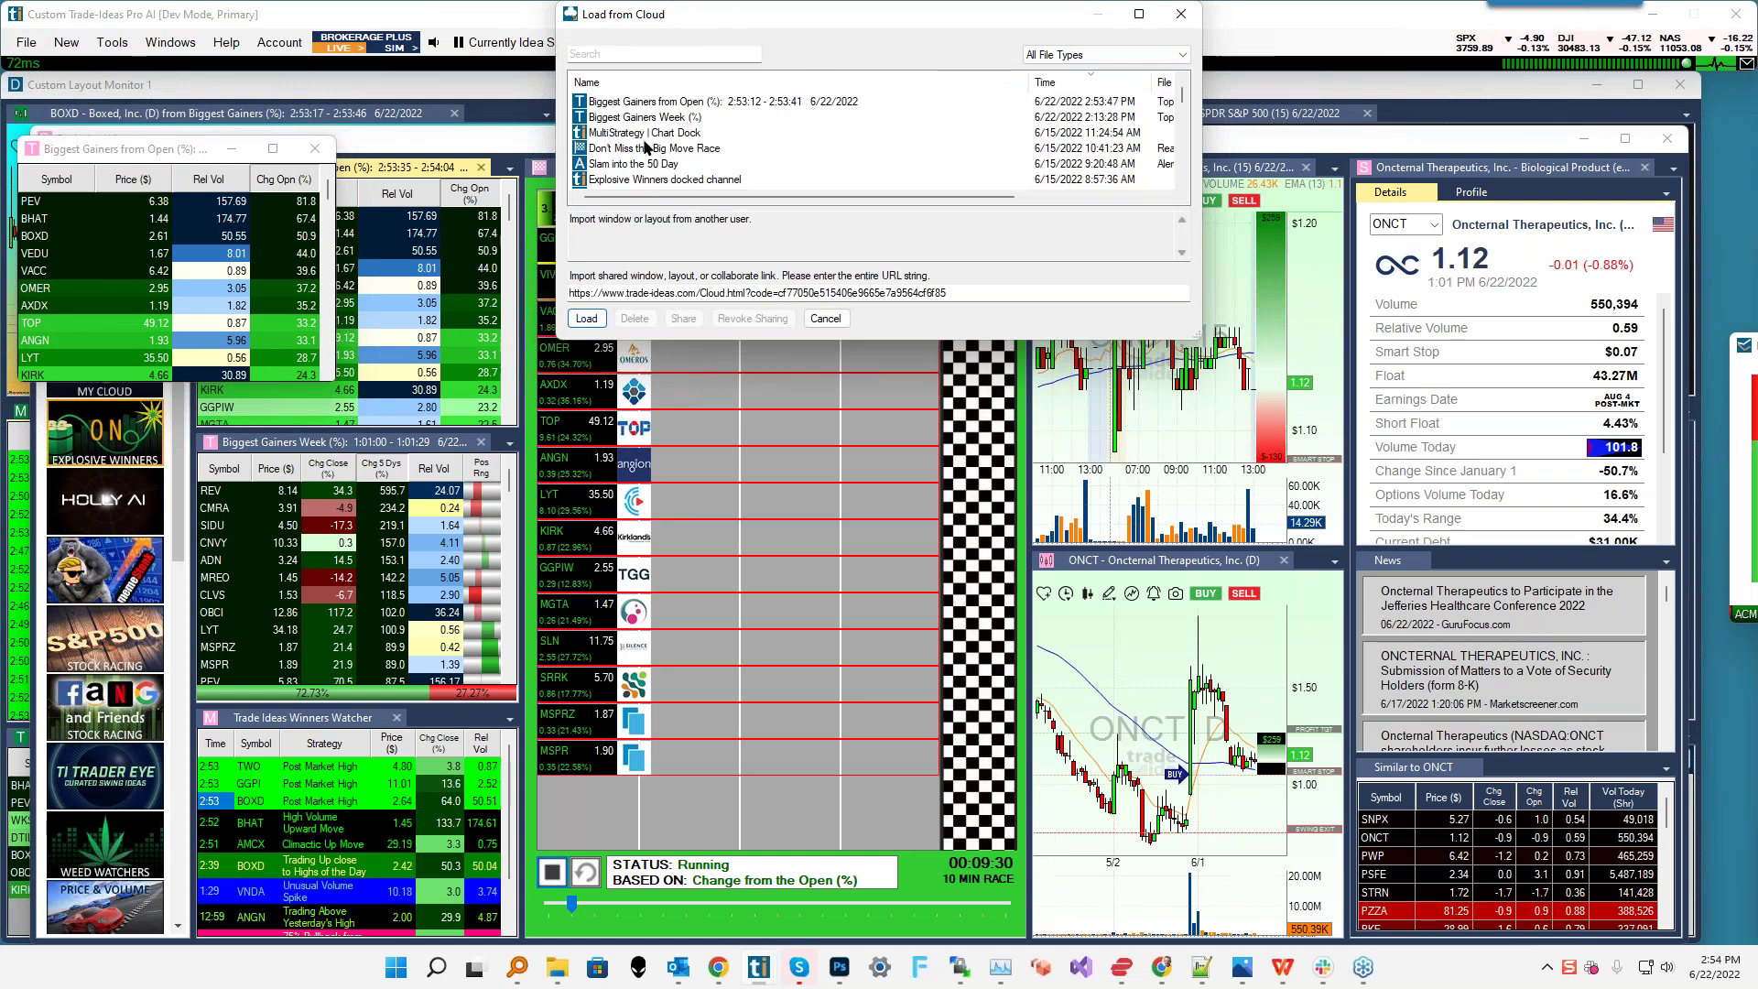
click(705, 152)
click(683, 318)
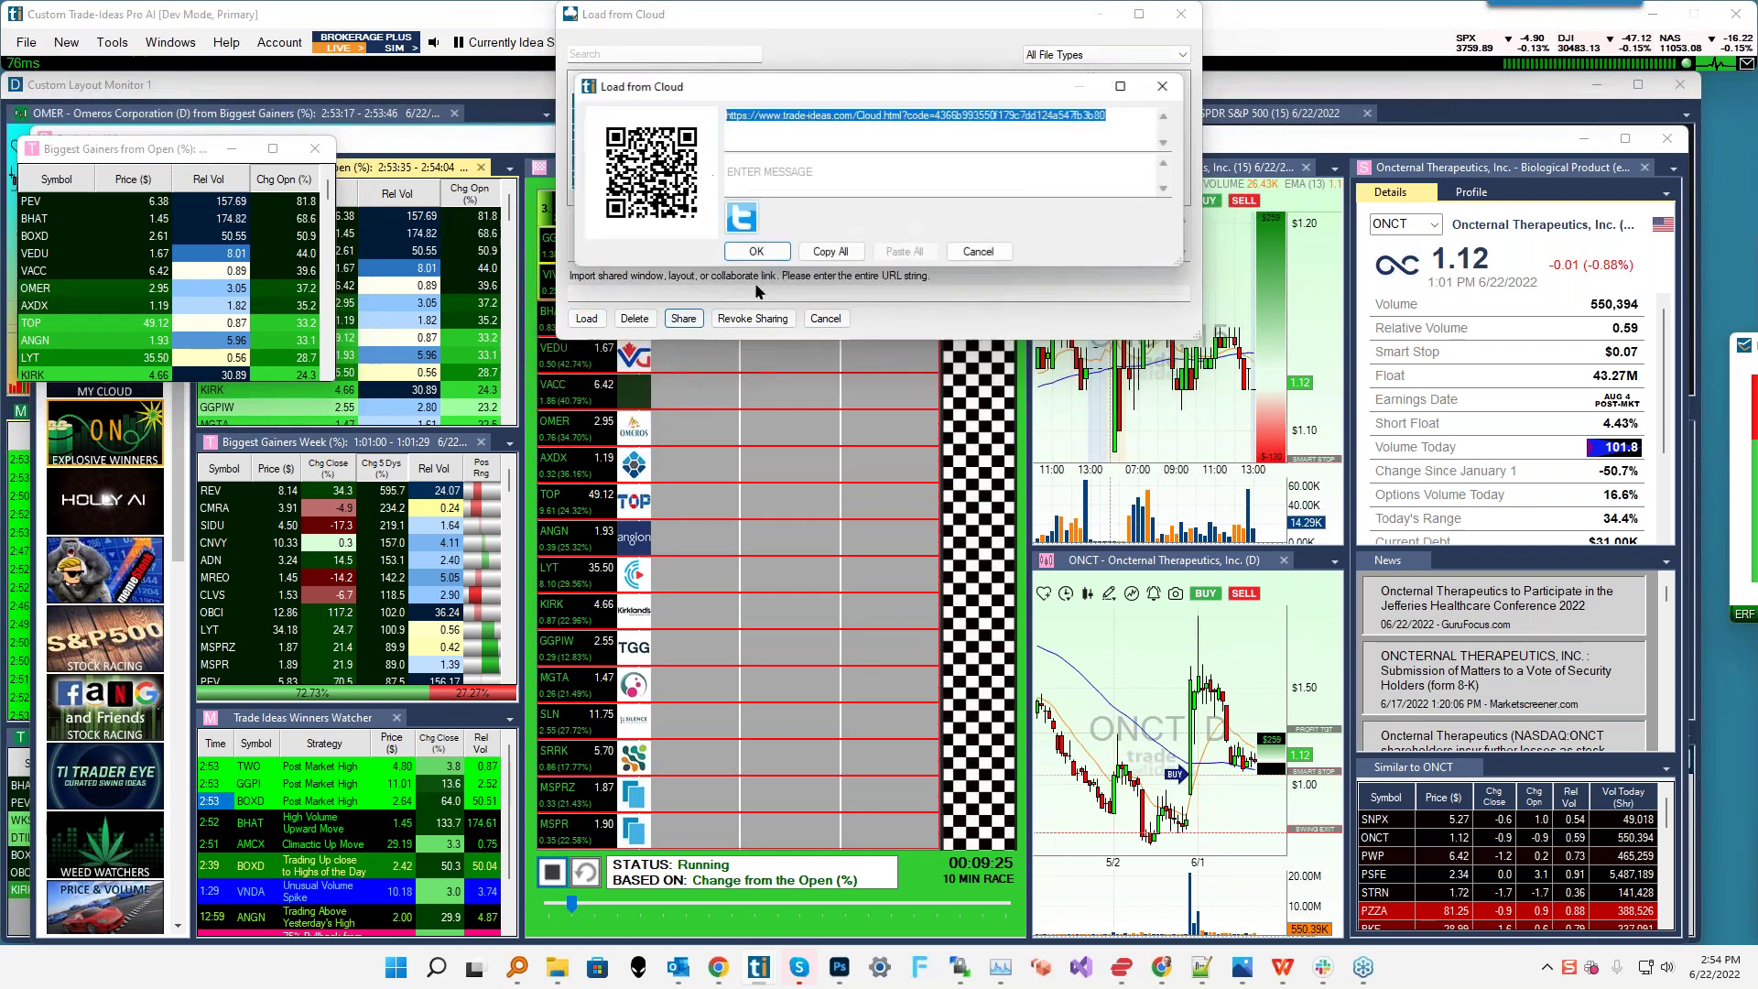
click(830, 251)
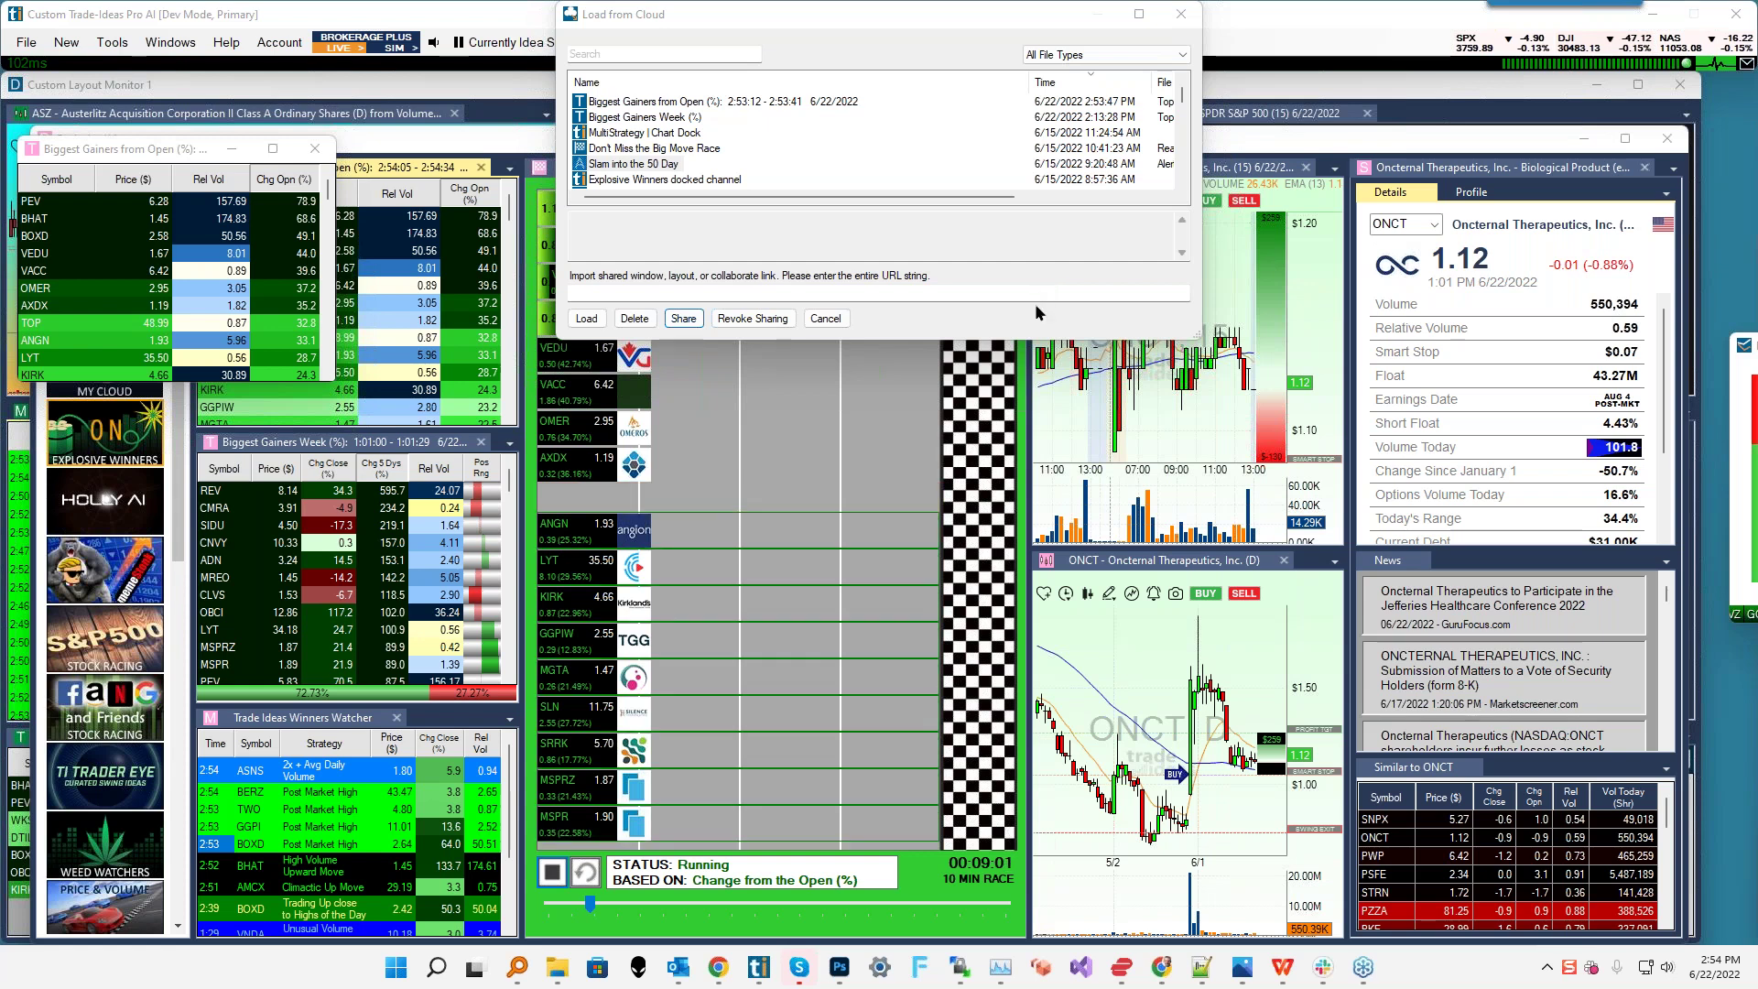
drag(854, 19, 1168, 133)
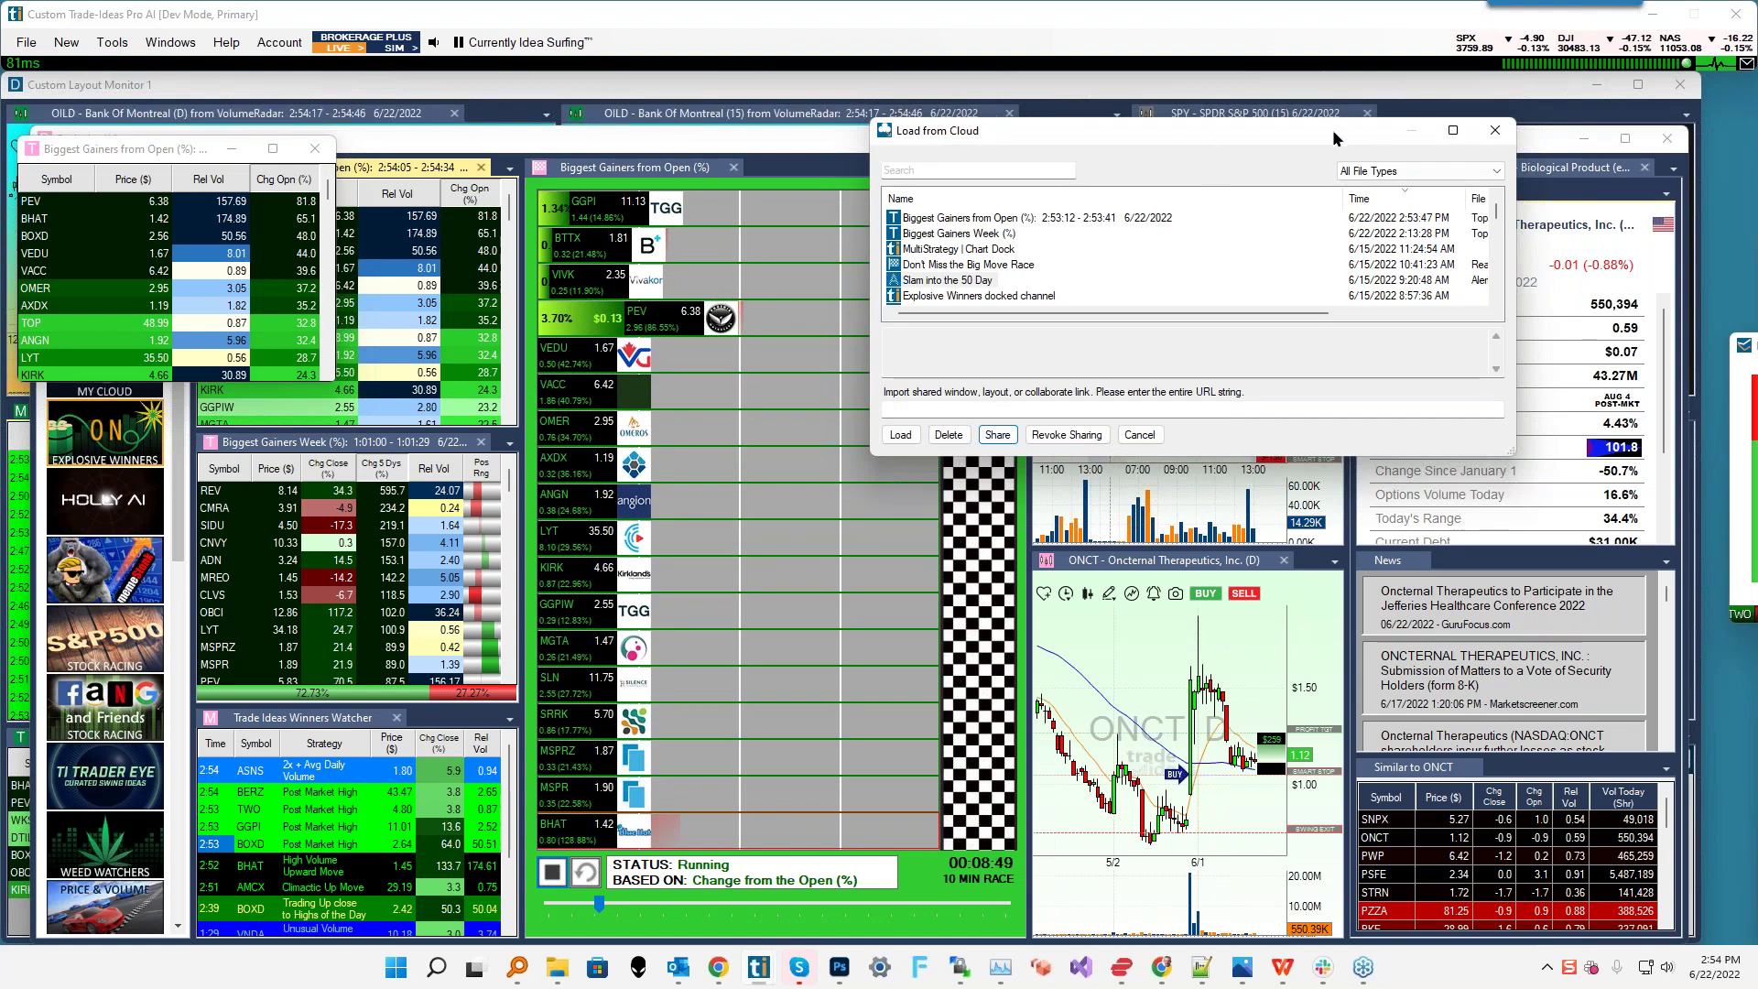
click(886, 216)
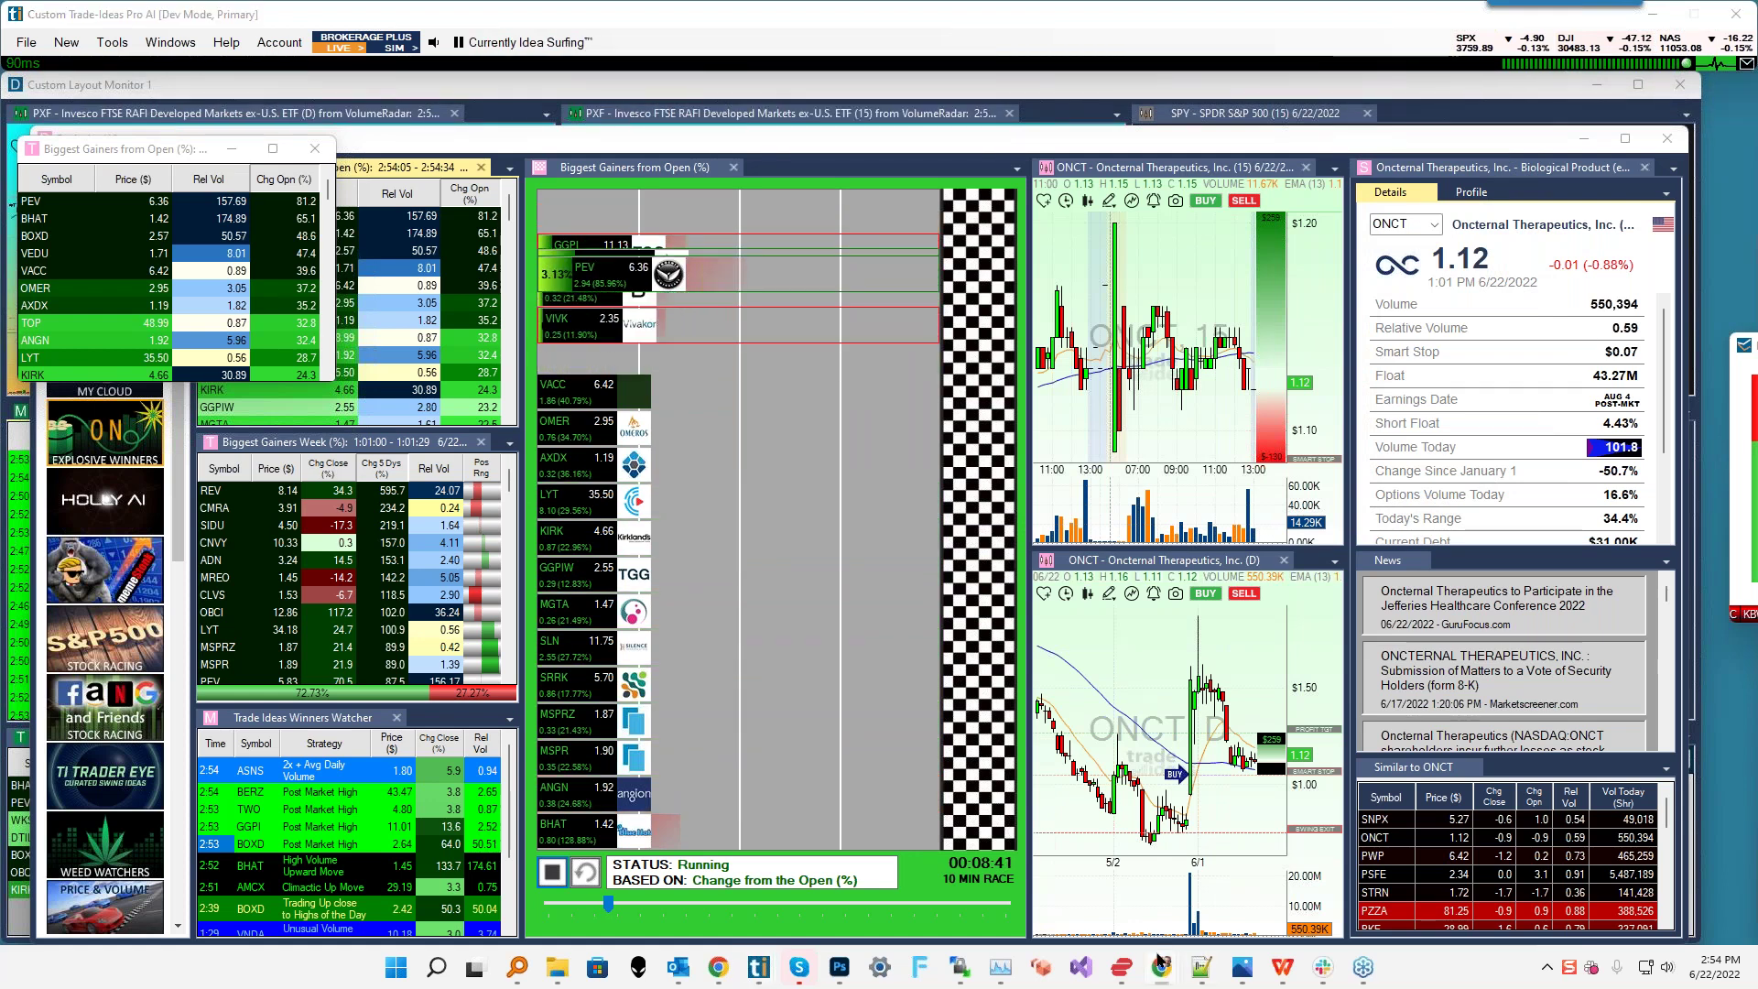
- Switch to the Trade-Ideas Demo Q&A presentation in Chrome and start the slideshow at the Subscribe slide
mouse_move(1160, 961)
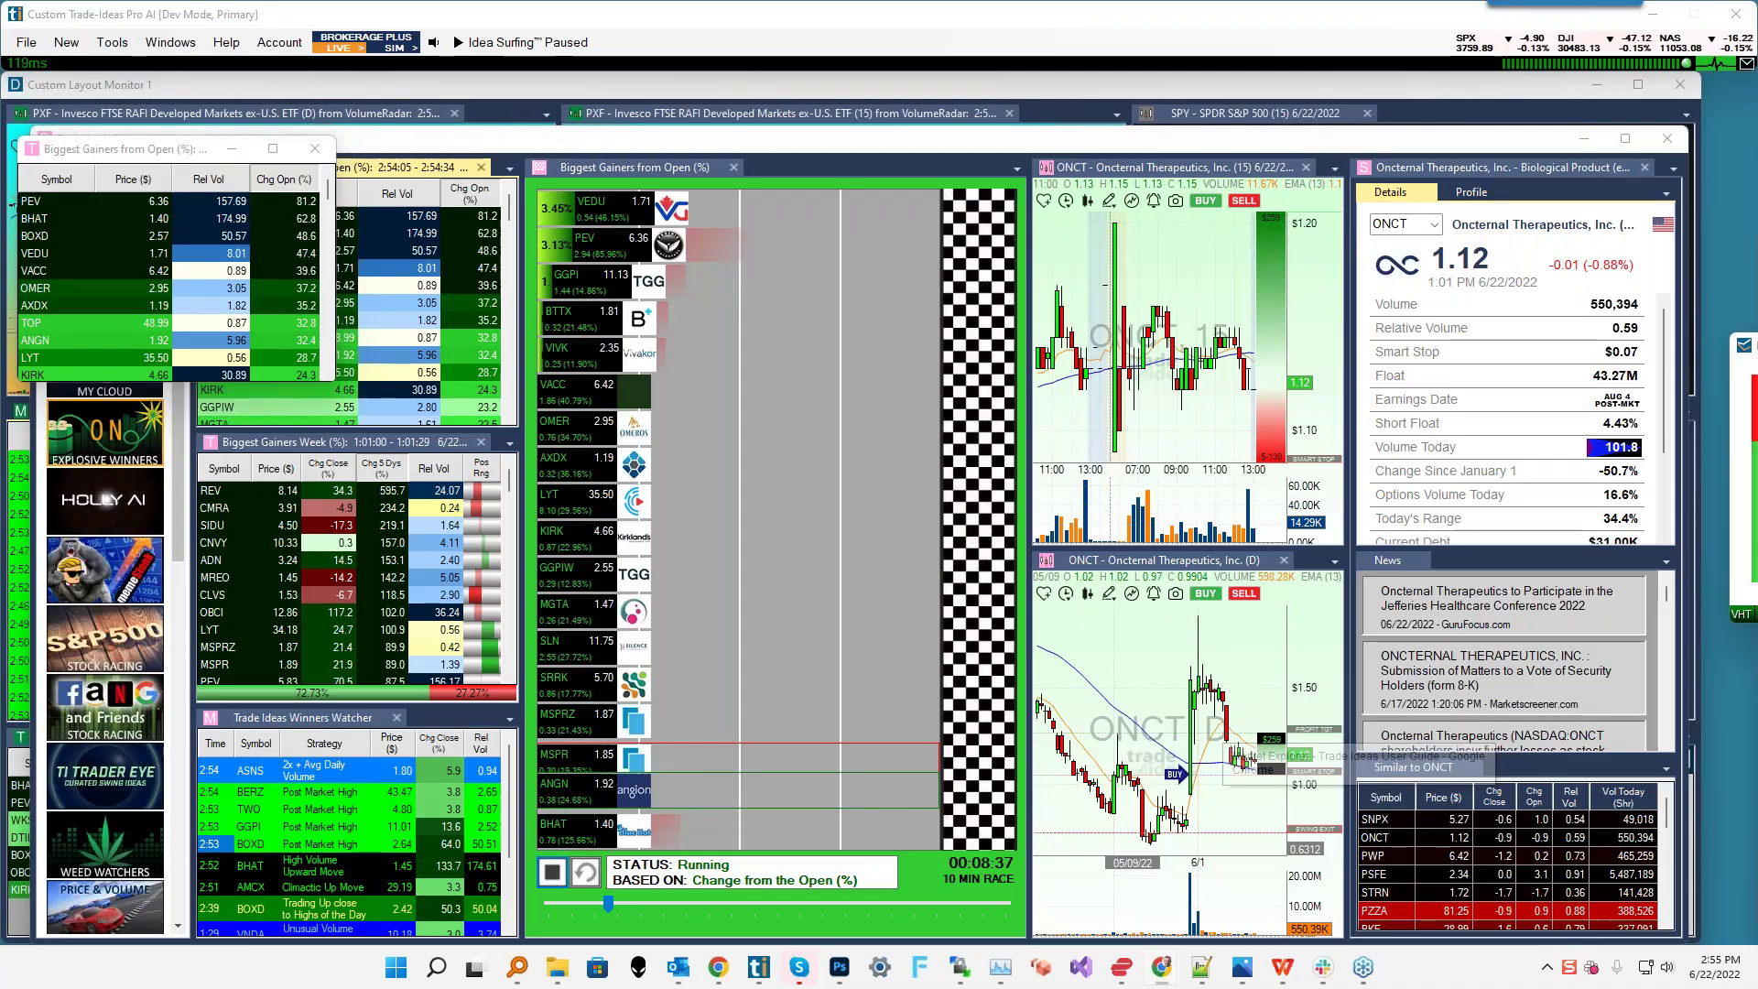
click(1163, 967)
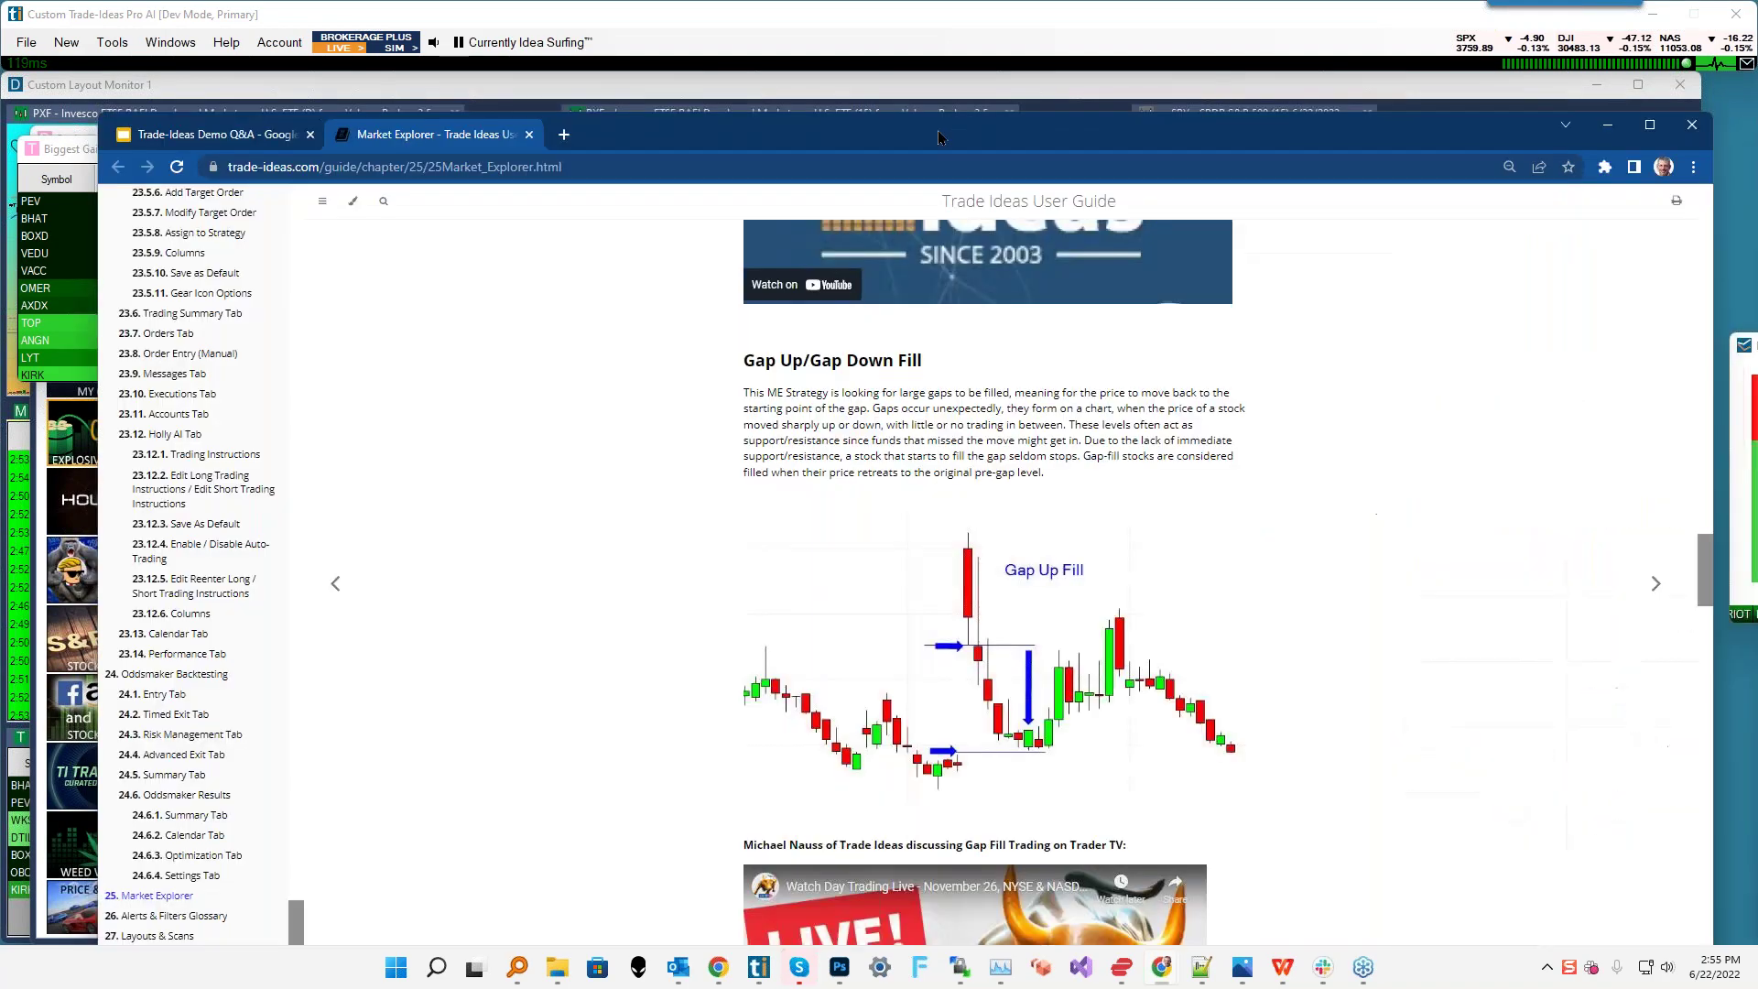
click(133, 85)
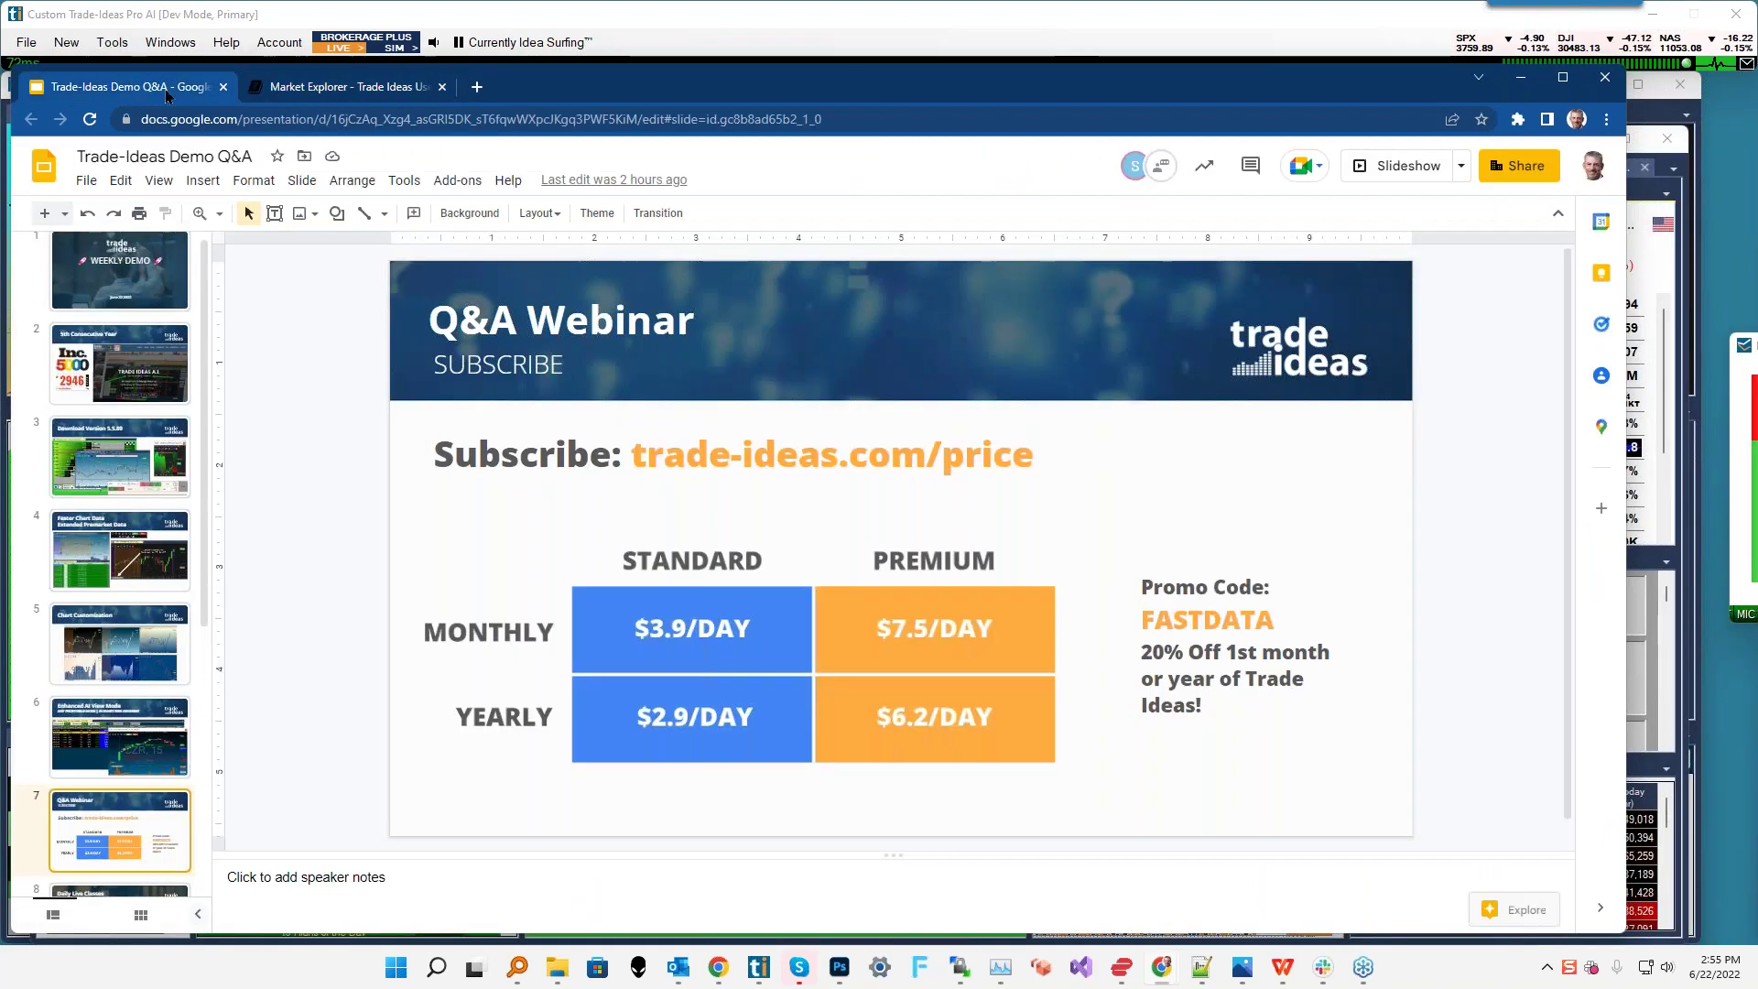
click(1370, 167)
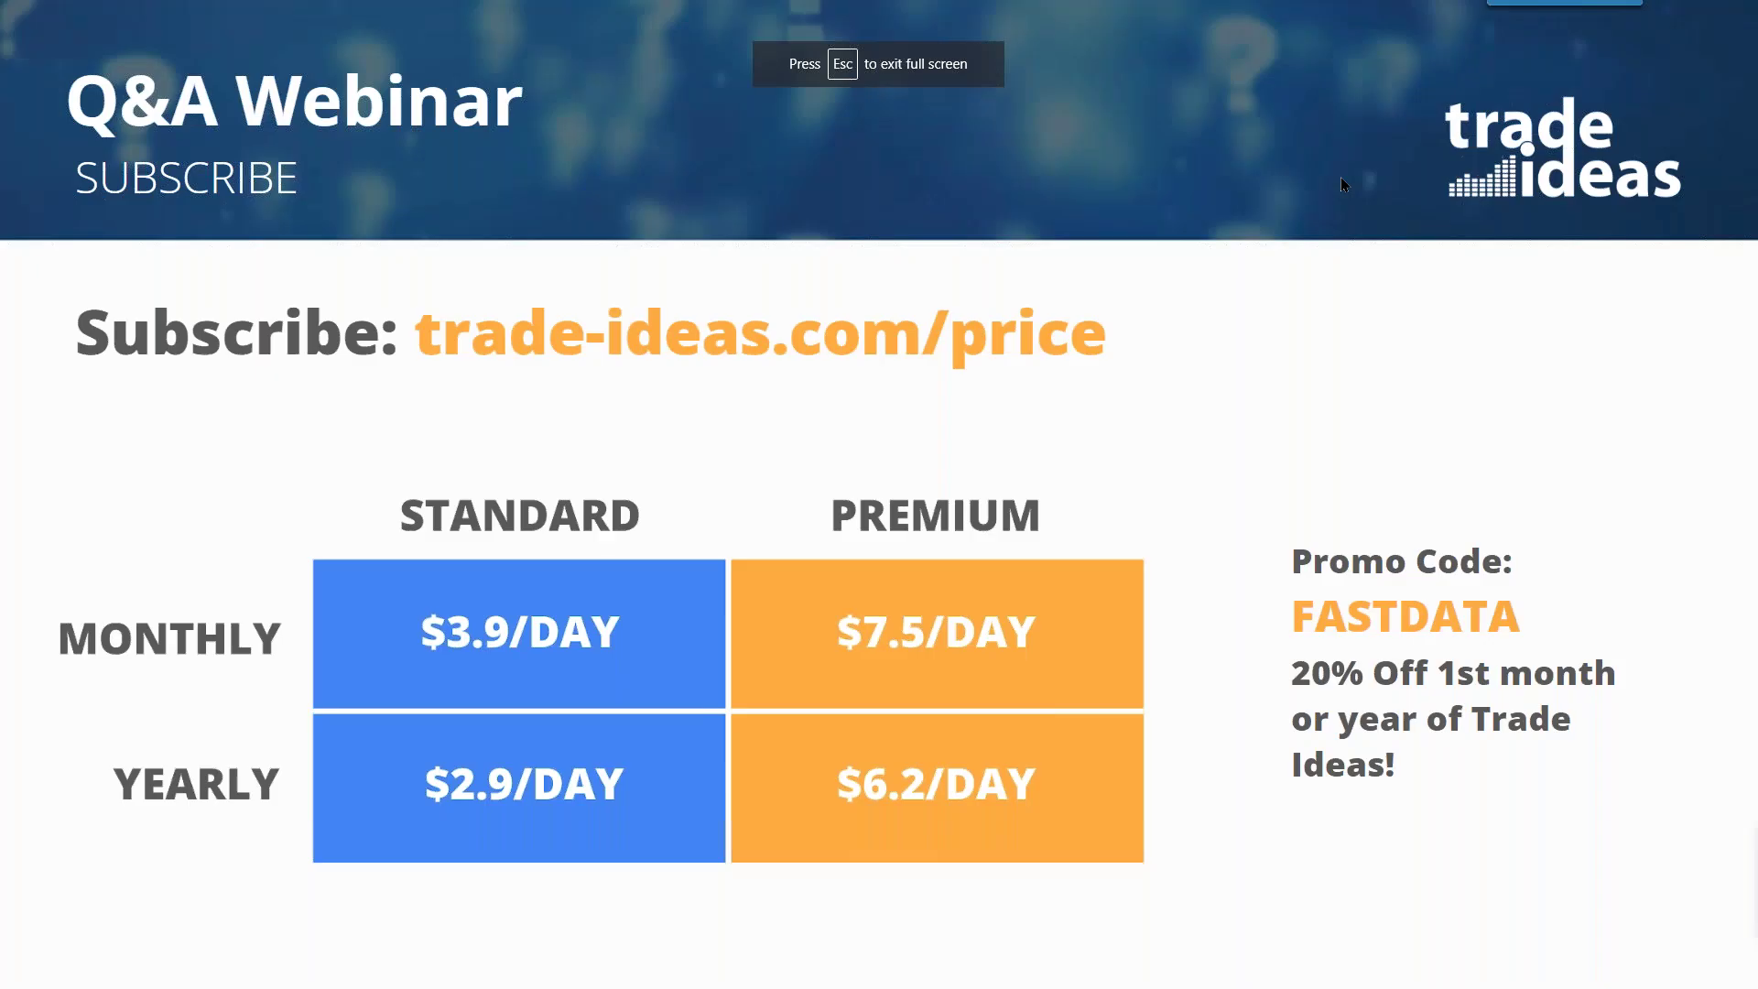